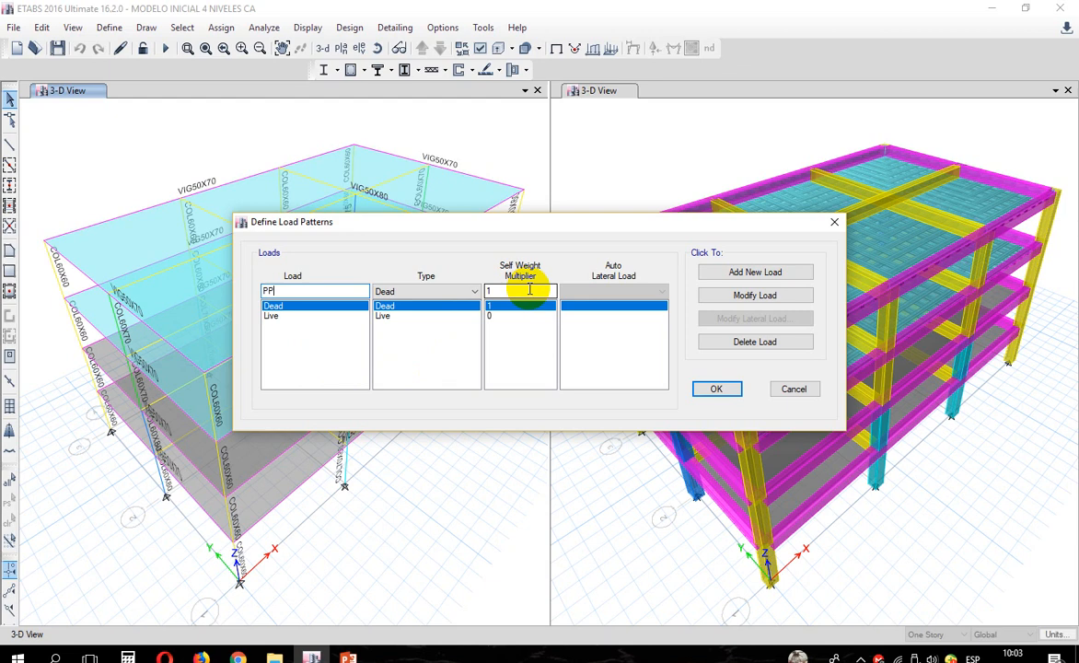
Step: Apply the name PP to the dead load pattern and rename the live load pattern as CV
click(729, 299)
click(298, 316)
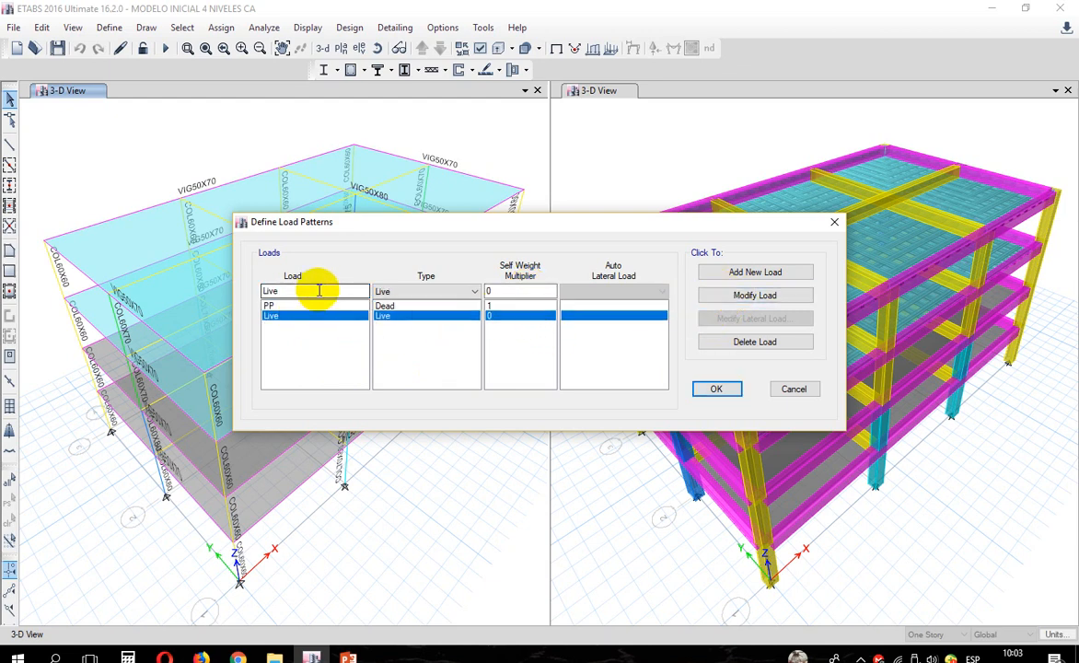
double_click(298, 291)
text(CV)
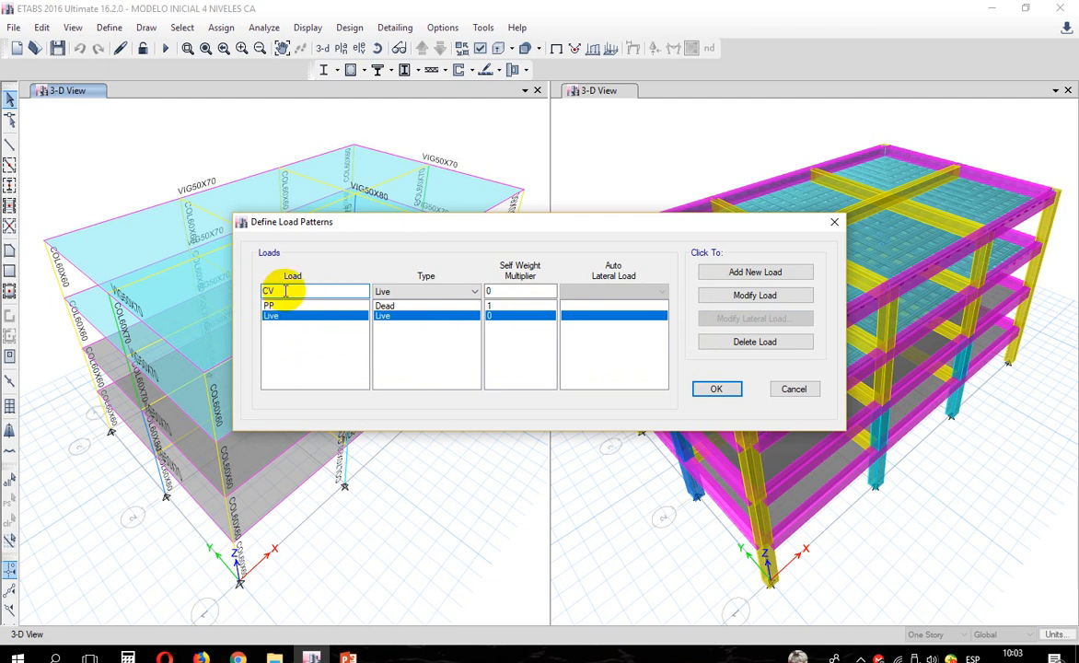
click(738, 294)
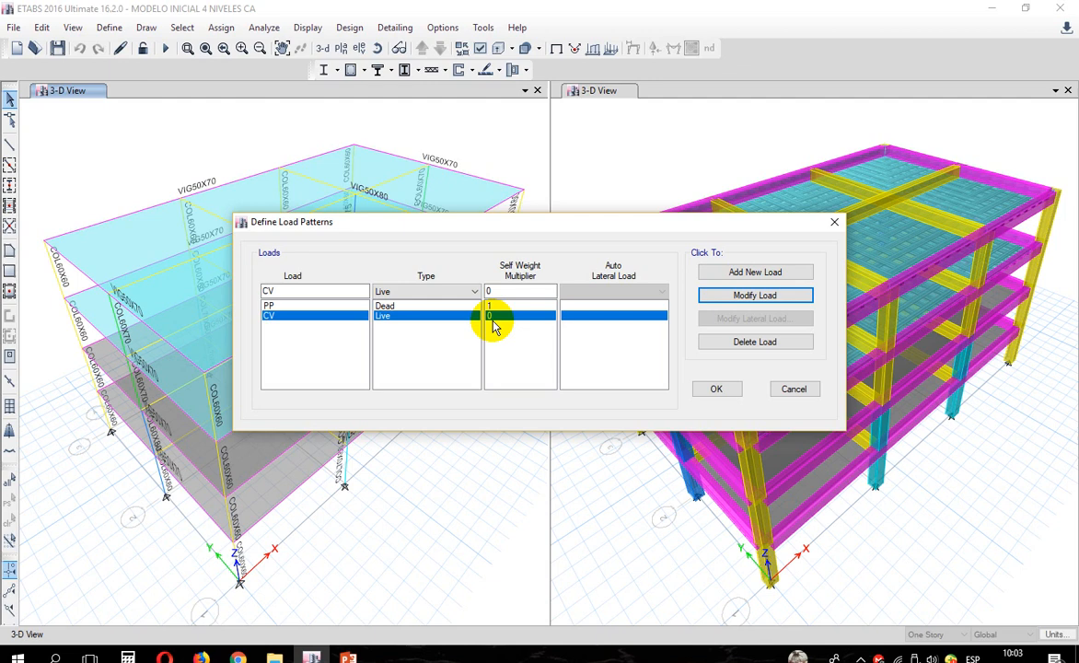
Step: Add a load pattern named SCP of type Super Dead and accept the load pattern definitions
click(321, 291)
text(SC)
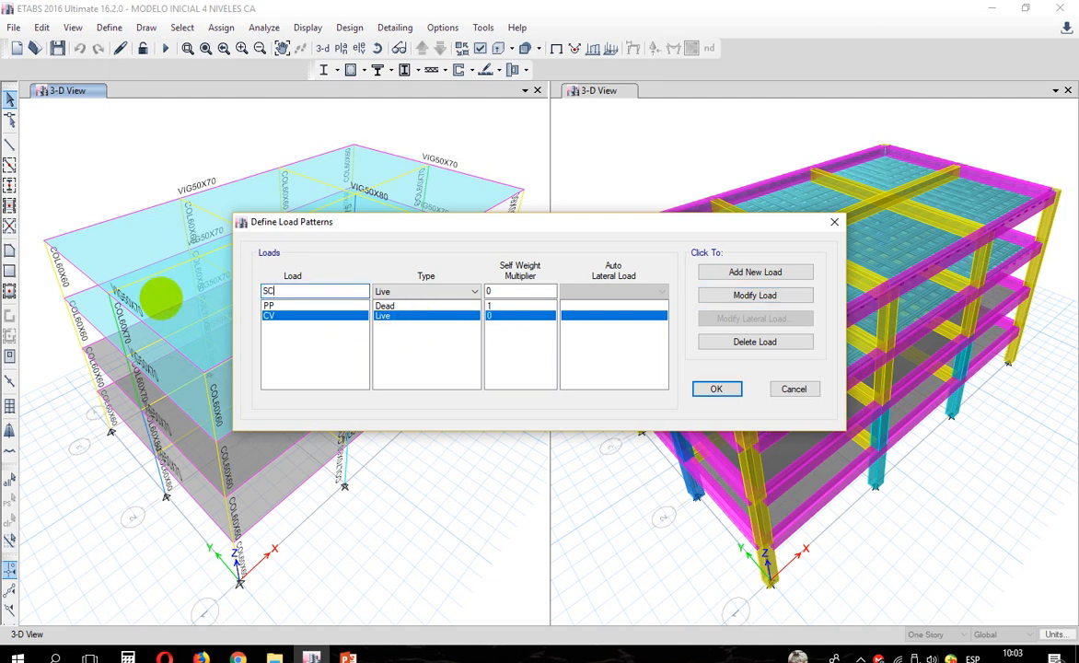
text(P)
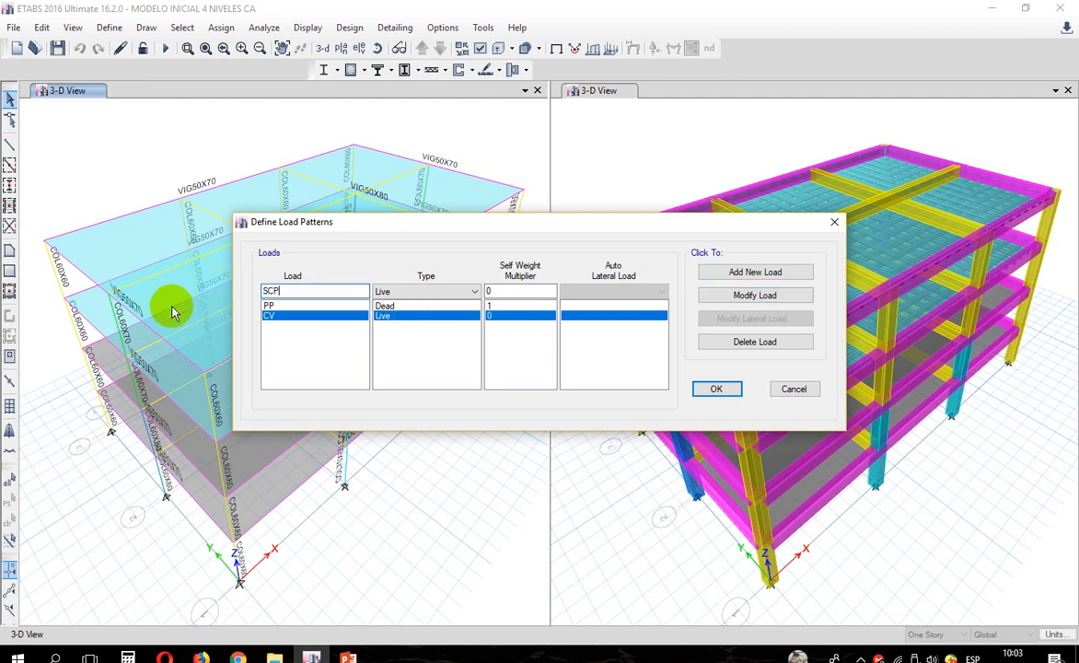
click(423, 292)
click(423, 322)
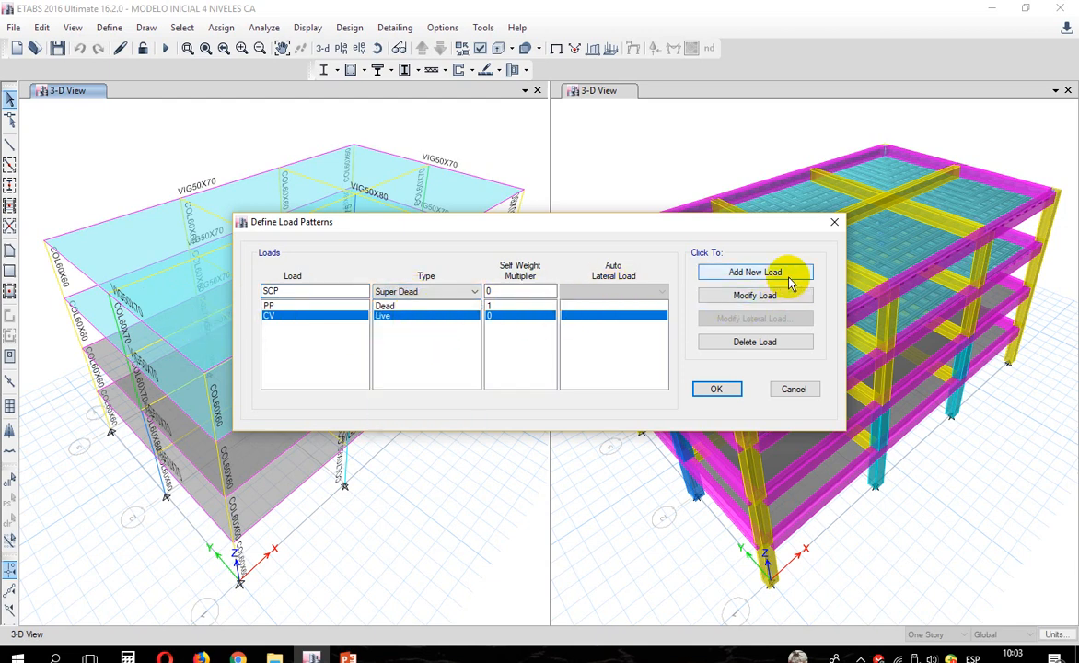
click(755, 272)
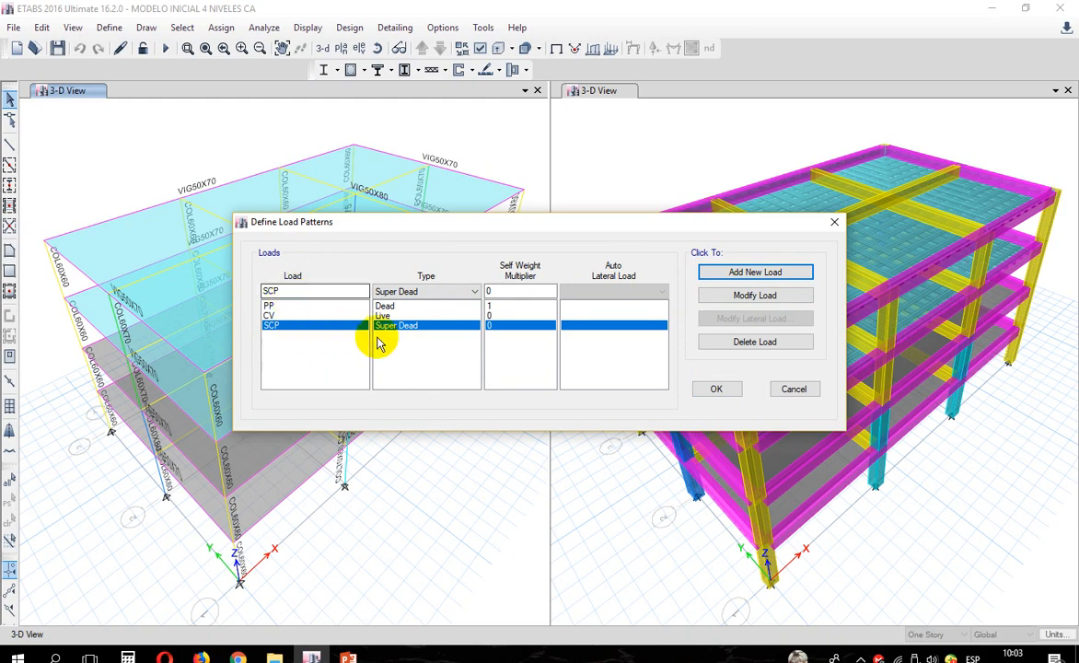
click(719, 393)
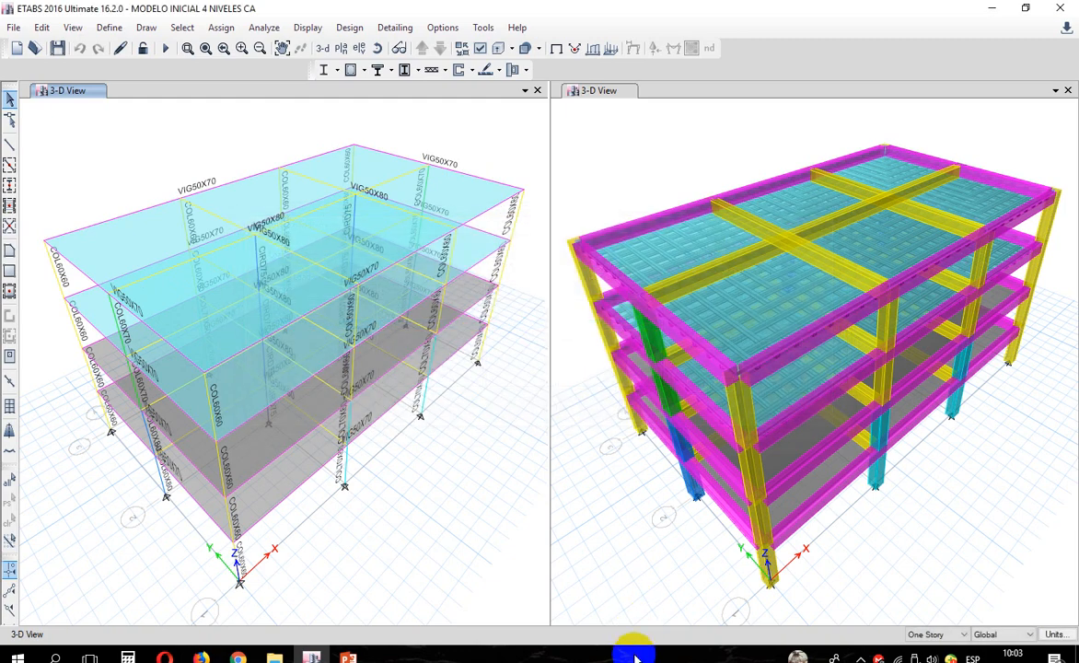
Step: Open the shell uniform load set definitions and check the reference load sets on the PowerPoint slide, returning to ETABS
click(108, 28)
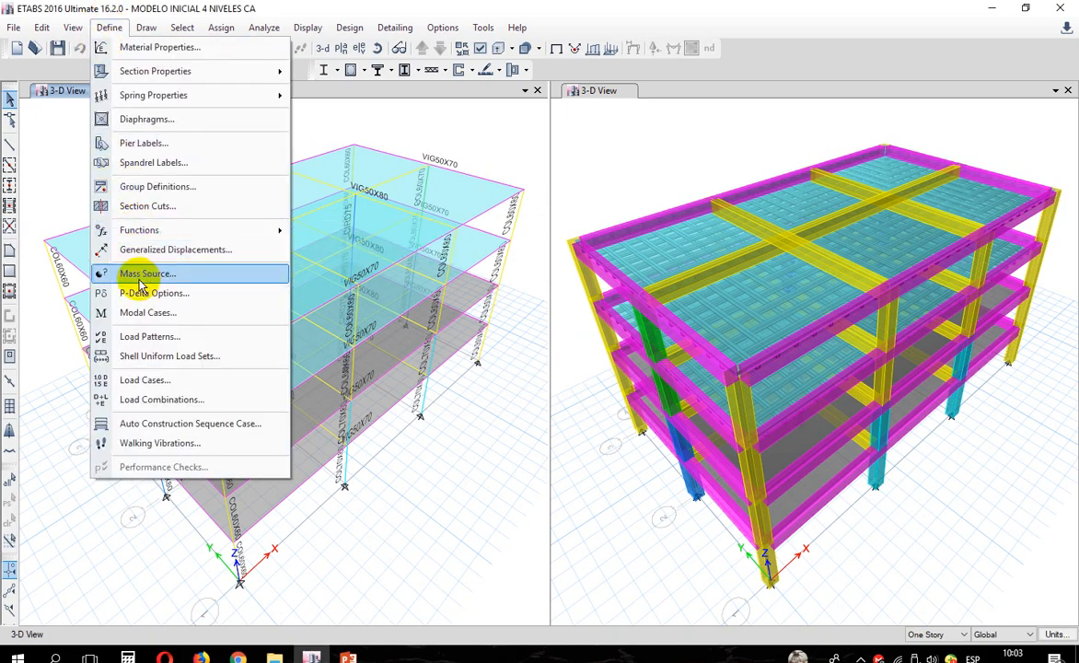
click(171, 358)
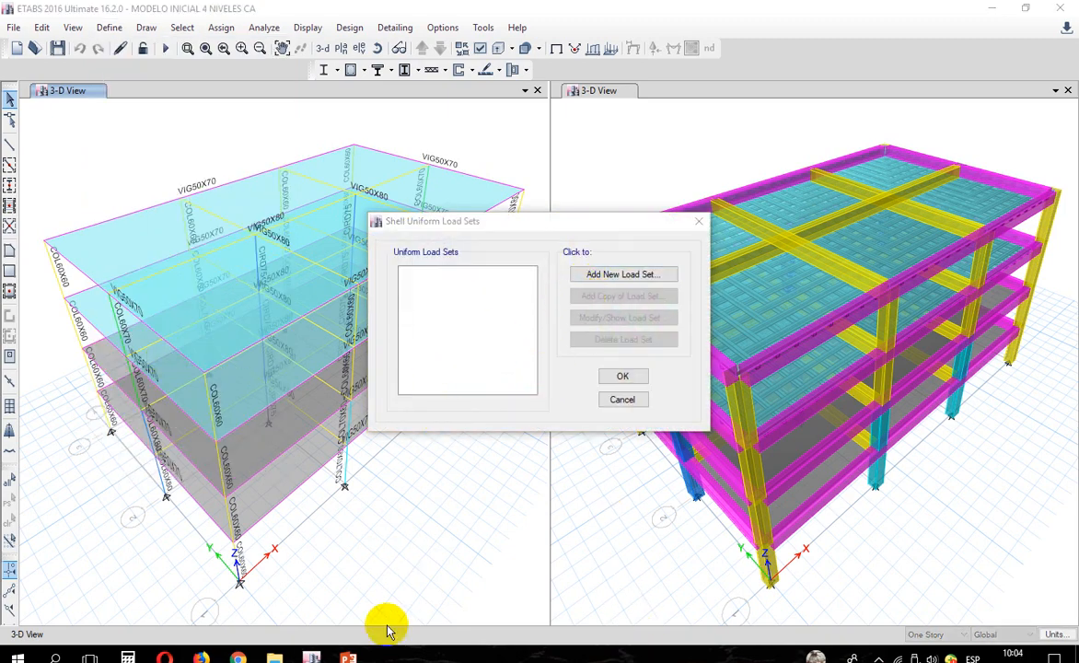
click(349, 656)
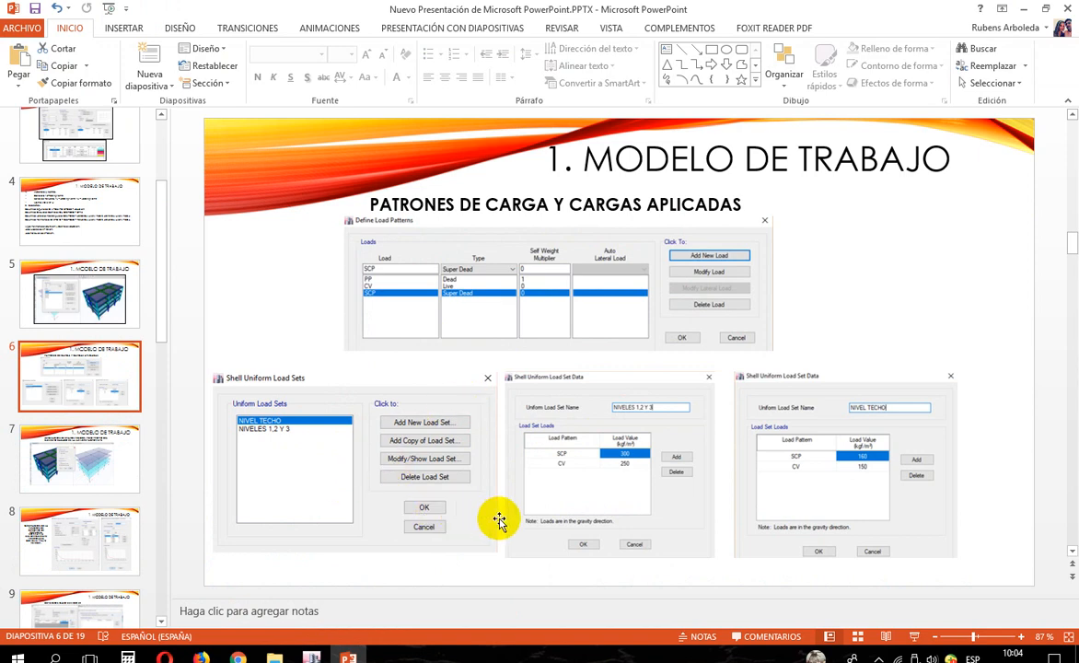
click(311, 656)
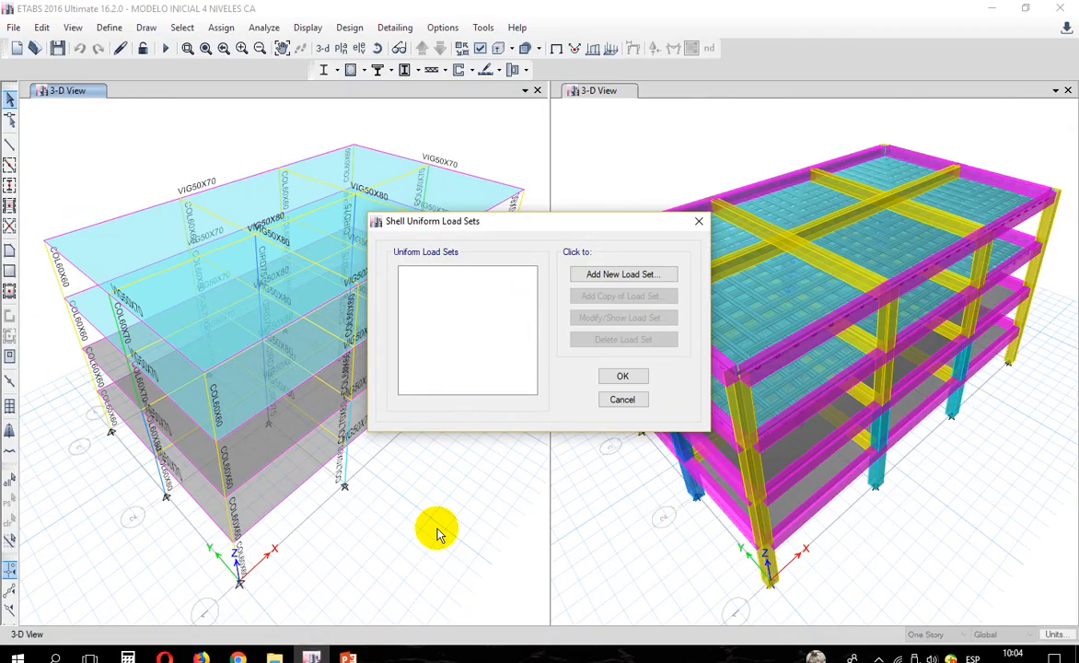
Step: Create a shell uniform load set named CARGA NIVELES 1,2 Y 3 containing the SCP and PP load patterns
click(612, 275)
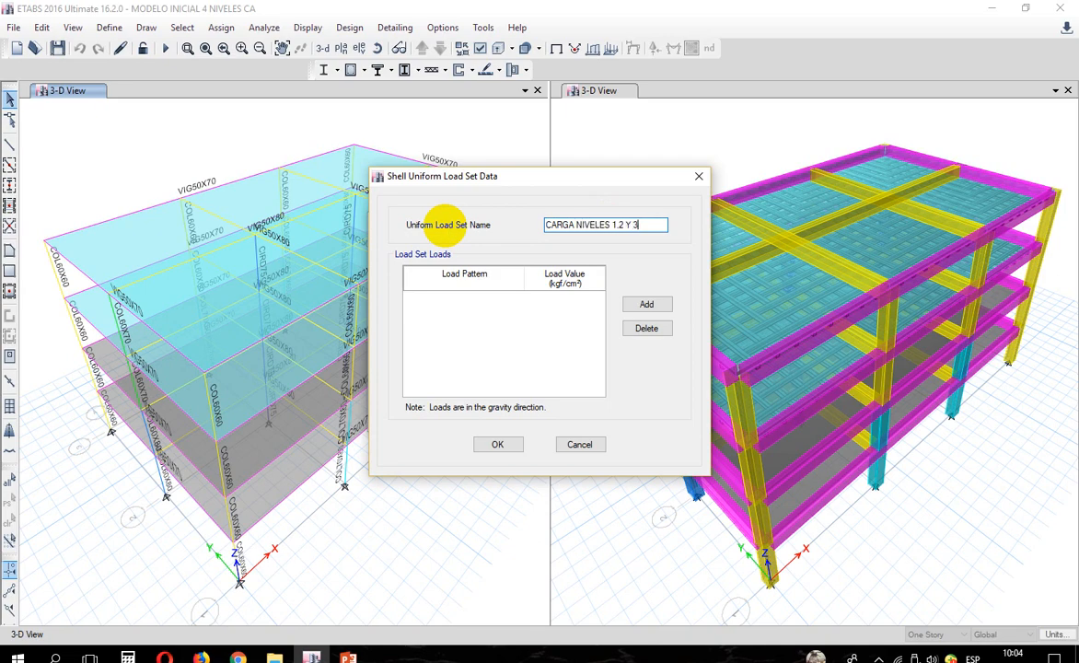
click(640, 303)
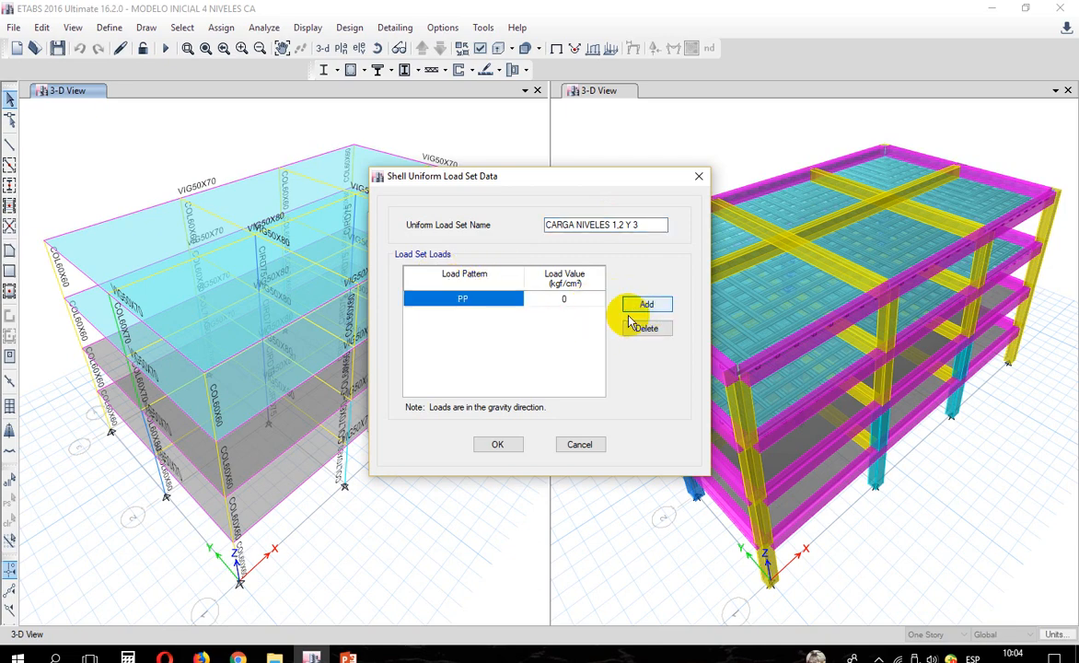
click(635, 309)
click(504, 300)
click(505, 299)
click(491, 330)
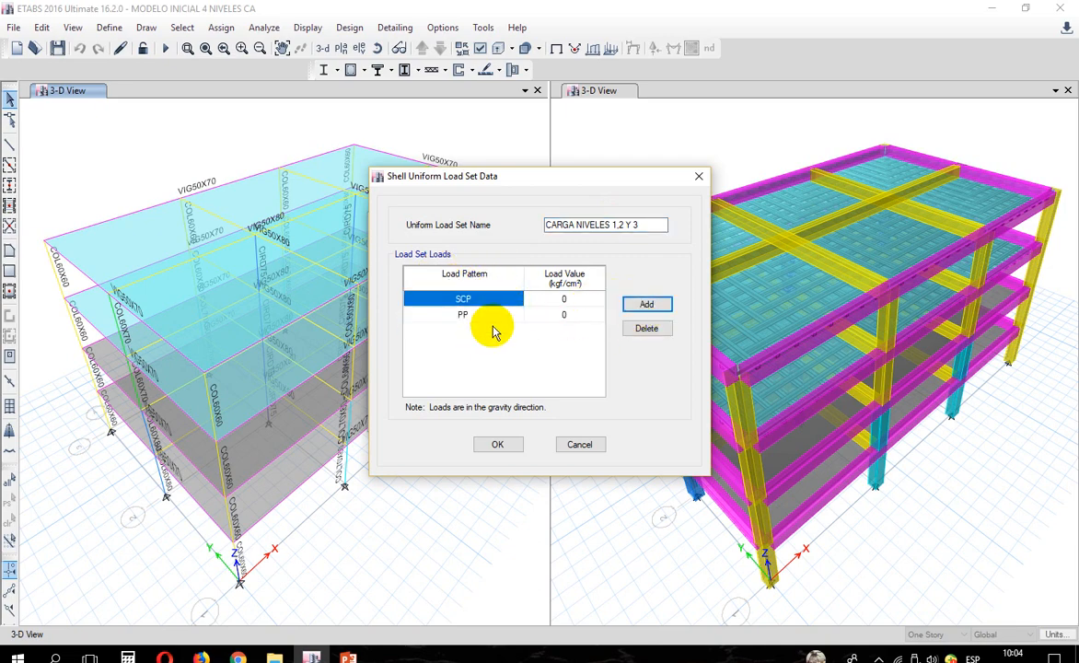
Step: Check the load values for levels 1, 2 and 3 on the PowerPoint slide against the load set's values and units
click(348, 657)
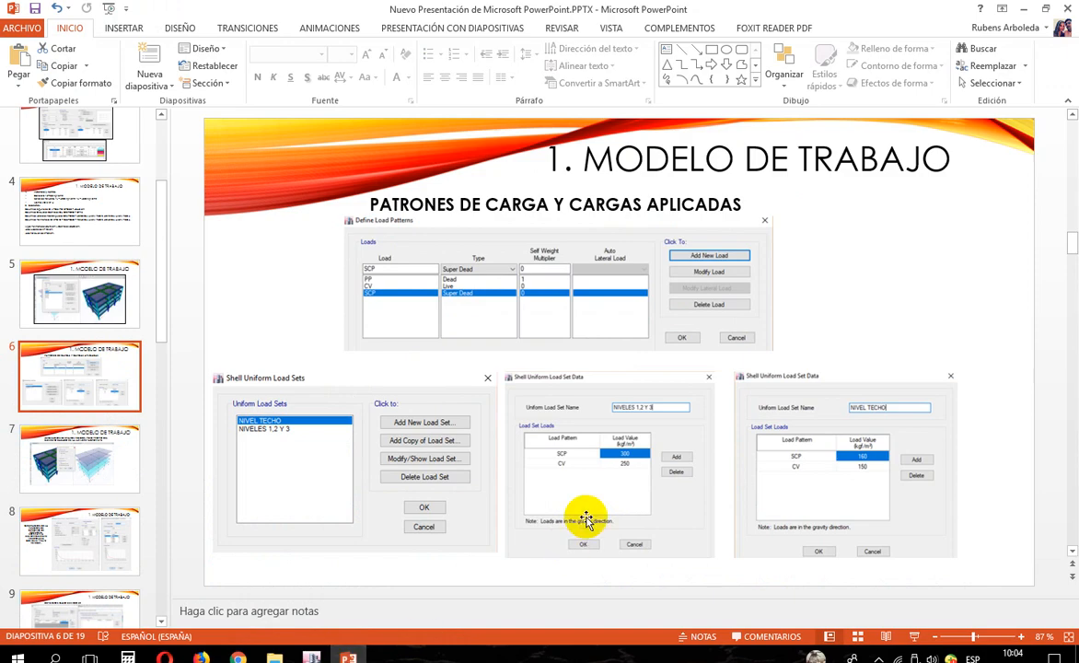
click(317, 656)
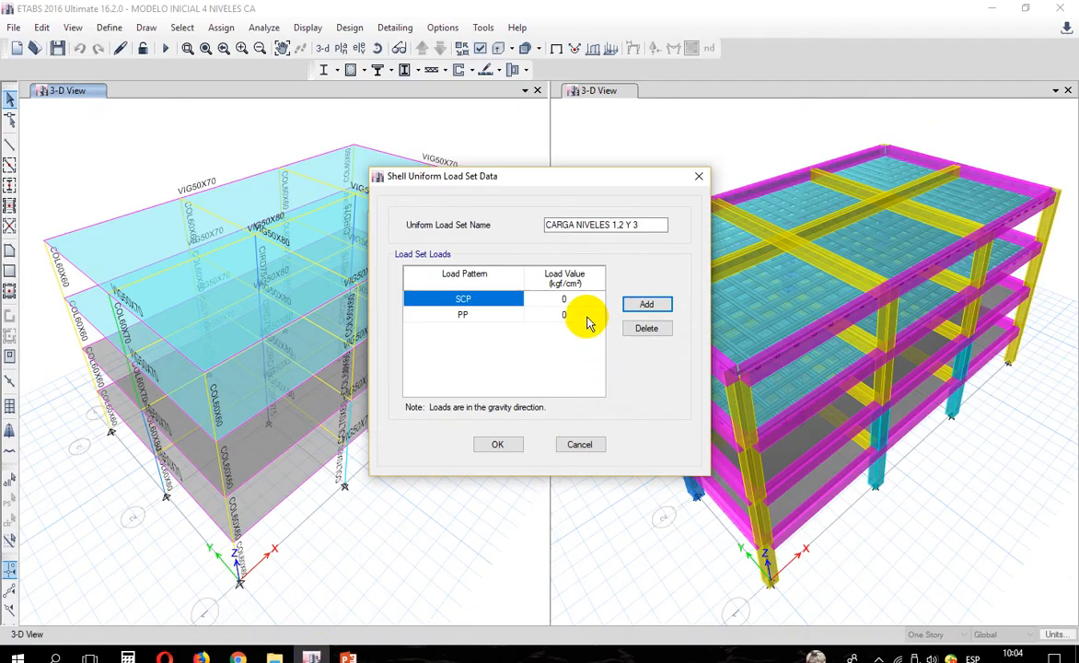
click(552, 316)
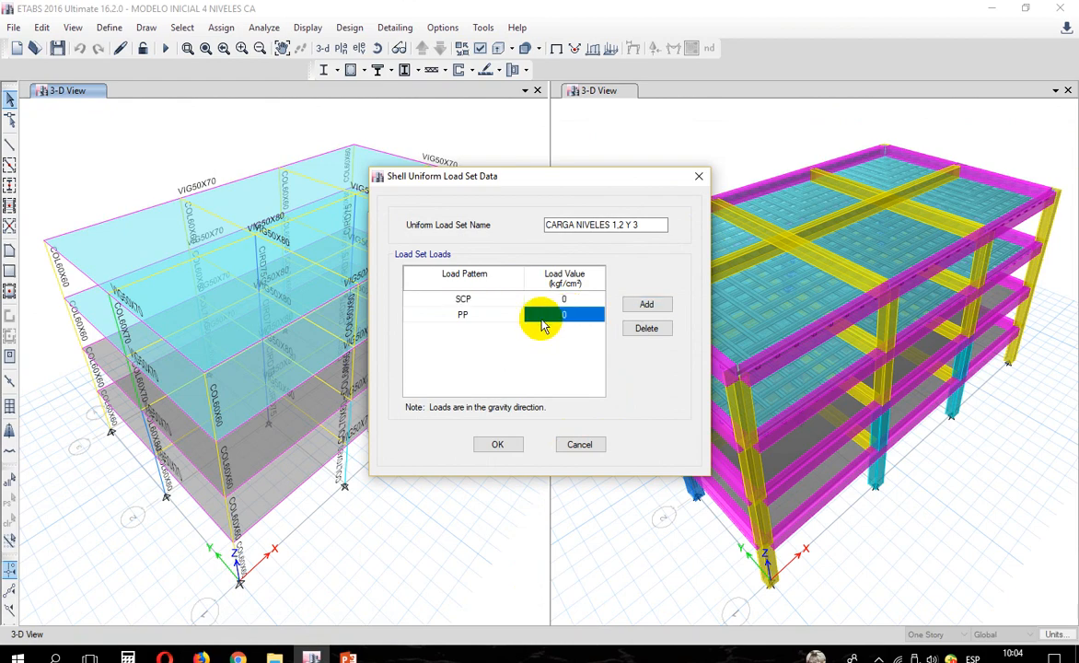
click(480, 300)
click(477, 316)
click(566, 299)
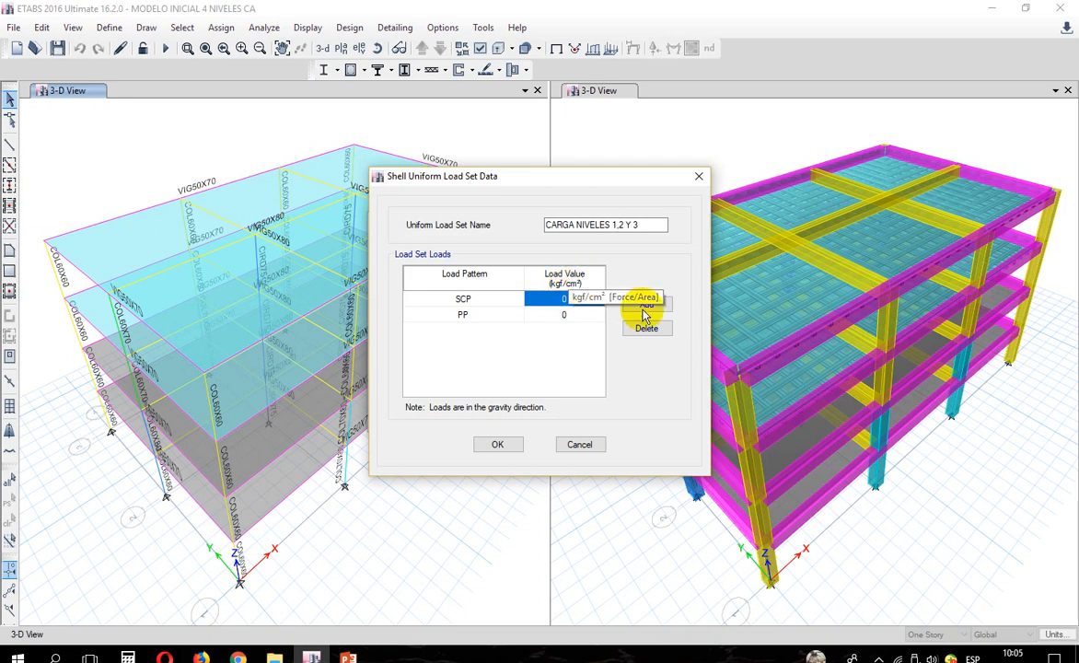
click(1055, 634)
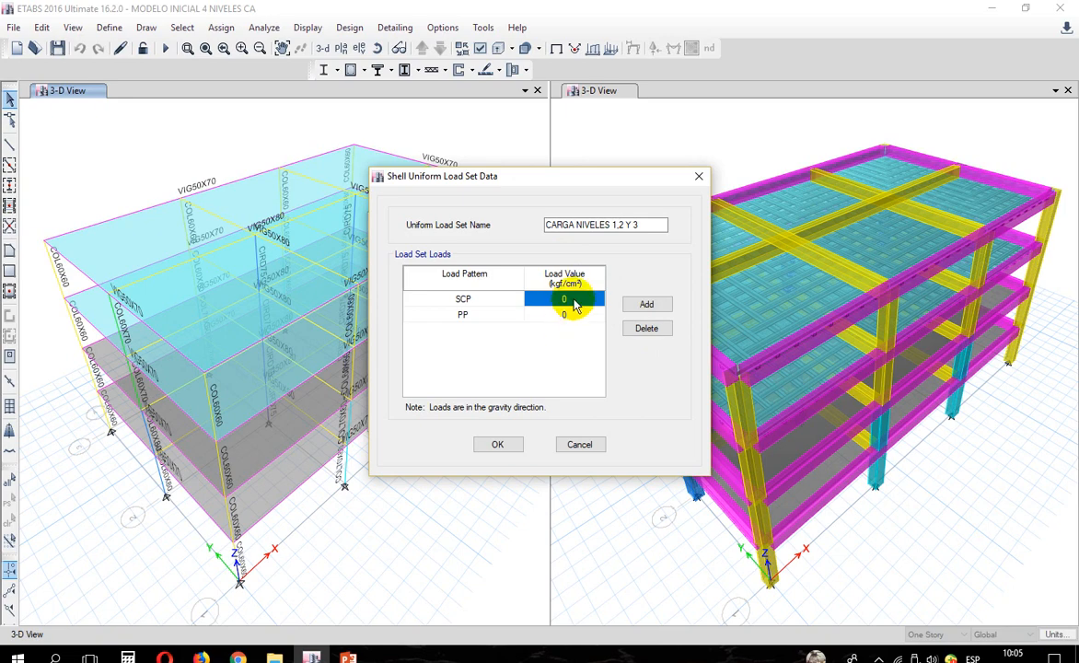
Step: Set the SCP and PP load values to 1 kgf/cm² each and save the uniform load set
click(573, 300)
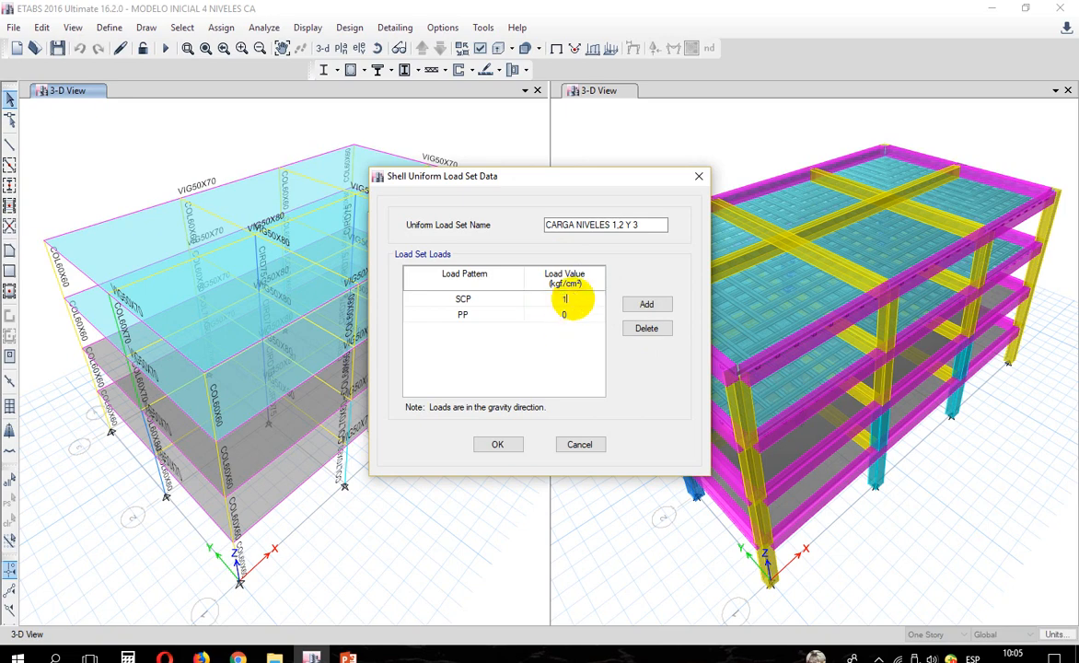
click(571, 316)
text(1)
key(Return)
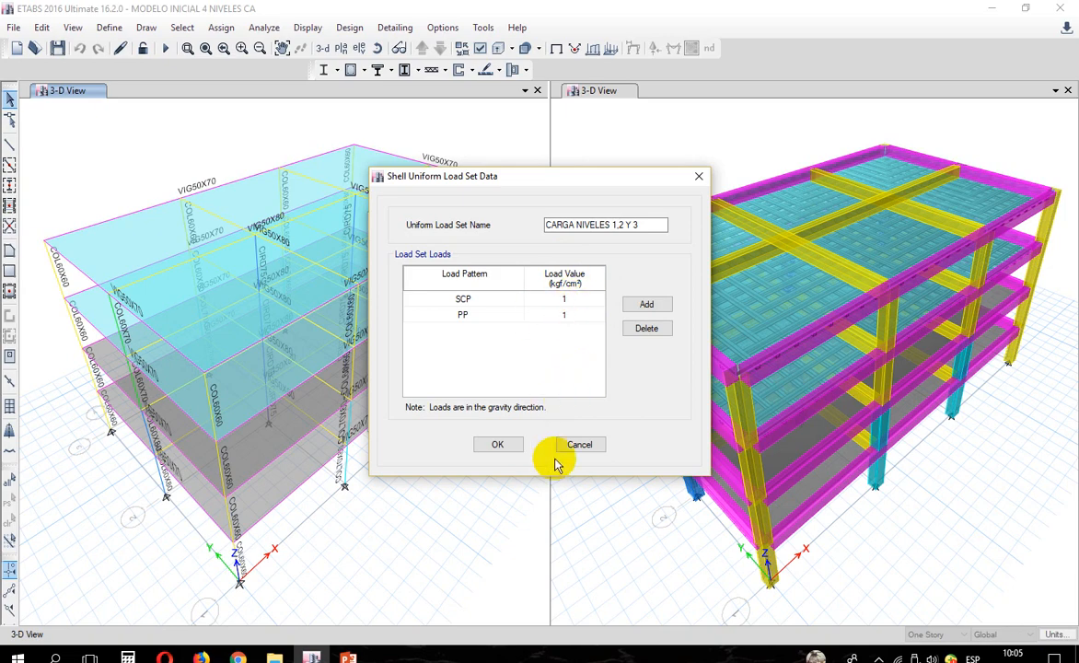
click(497, 445)
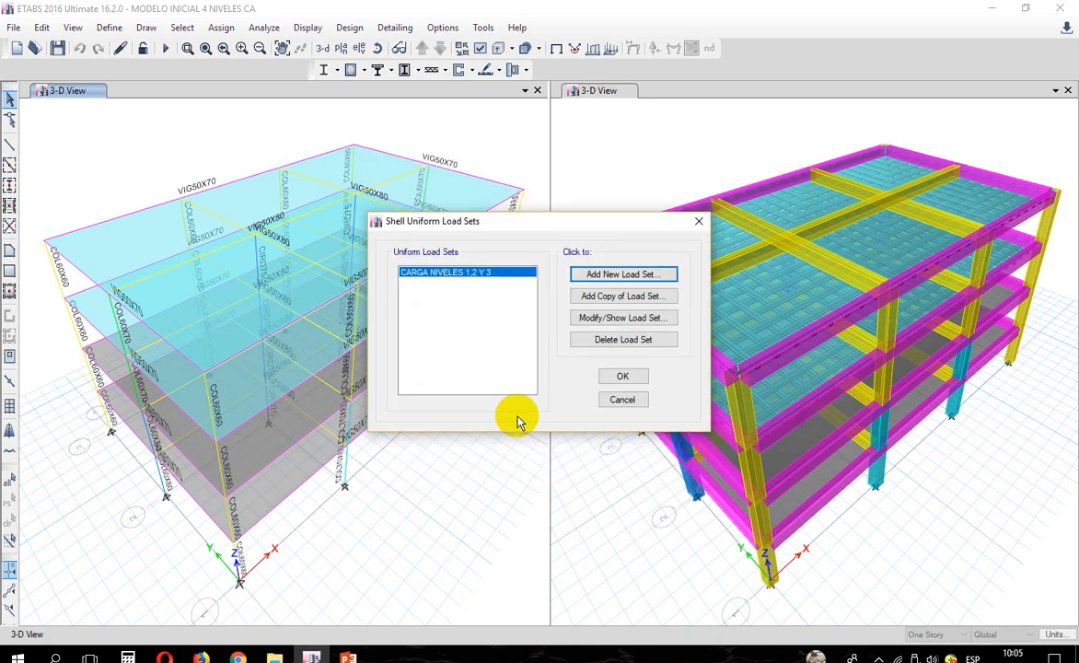
click(621, 377)
Step: Change the model's consistent units to m for length and kgf for force
click(1053, 635)
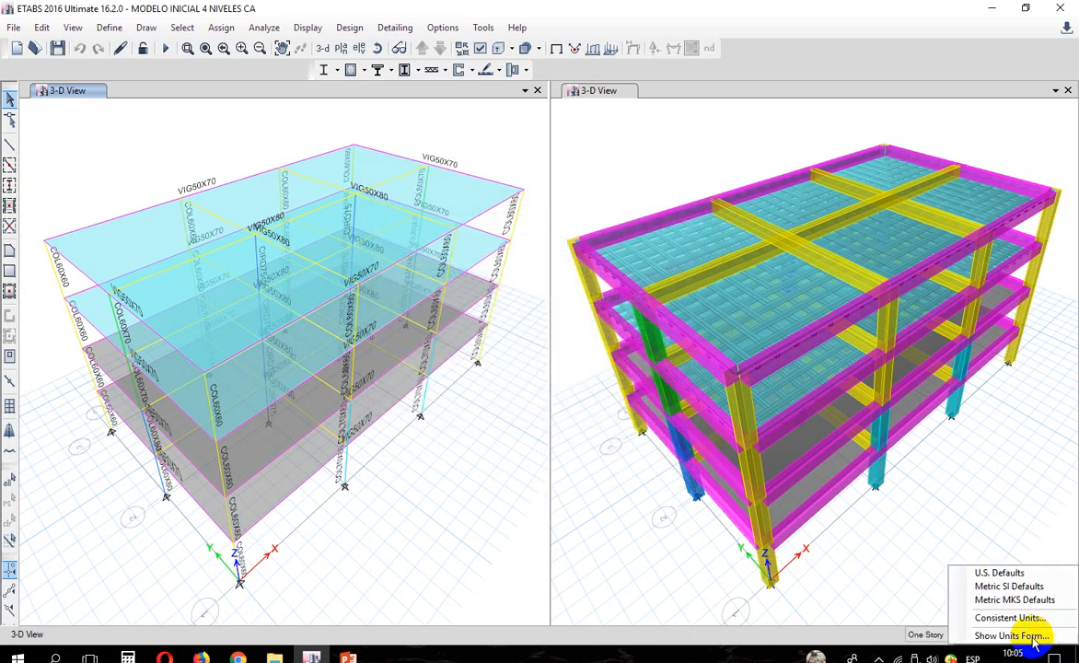
click(930, 570)
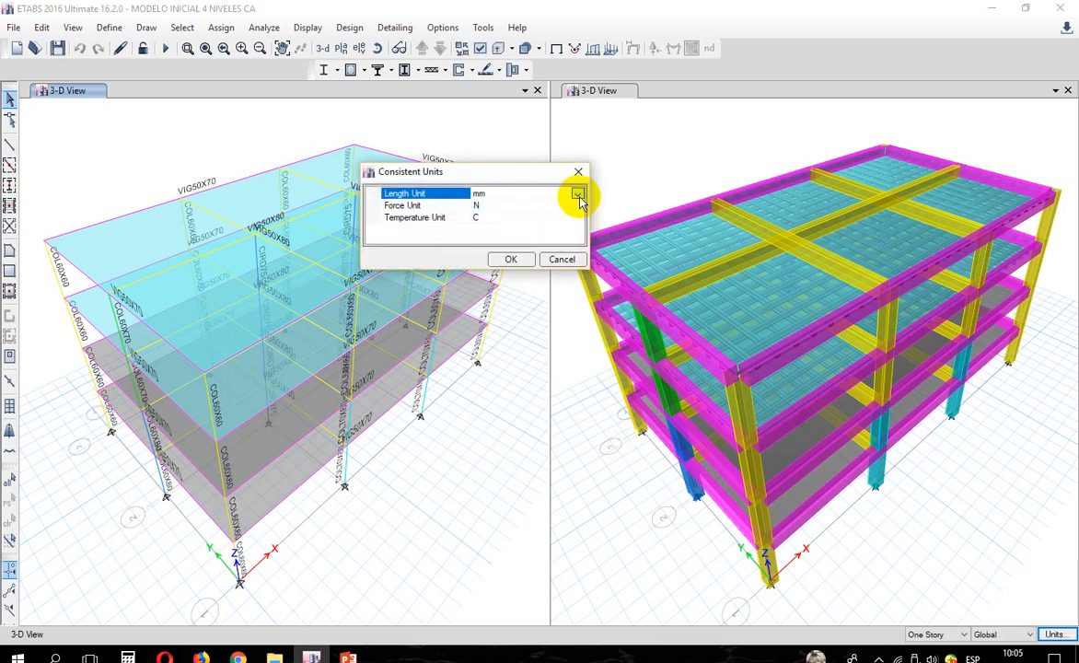
click(576, 193)
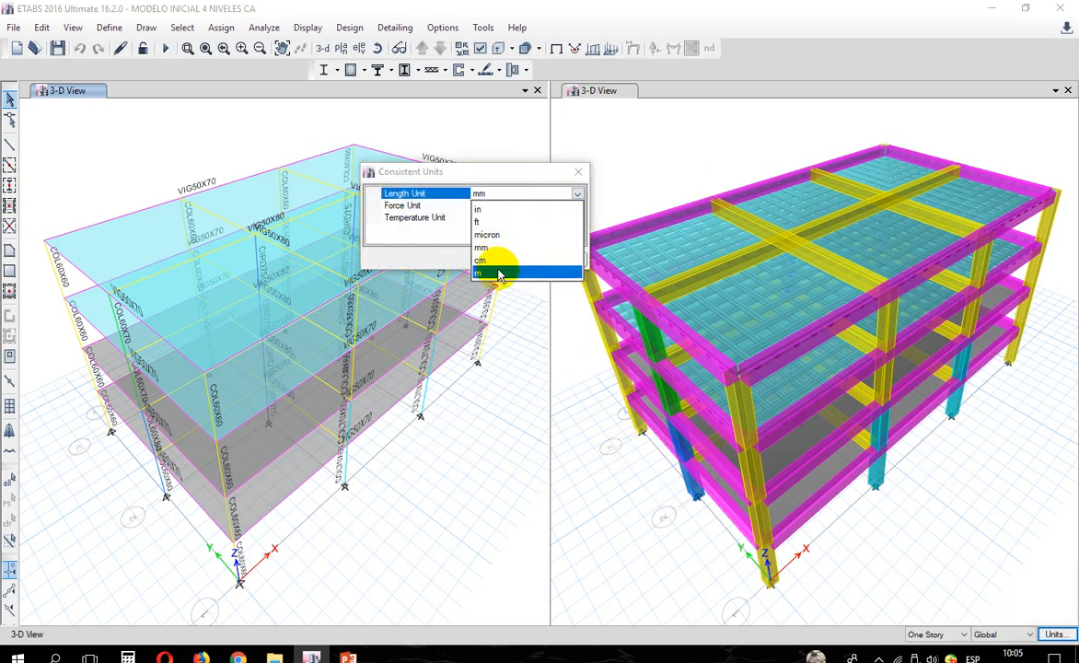
click(494, 273)
click(577, 205)
click(576, 206)
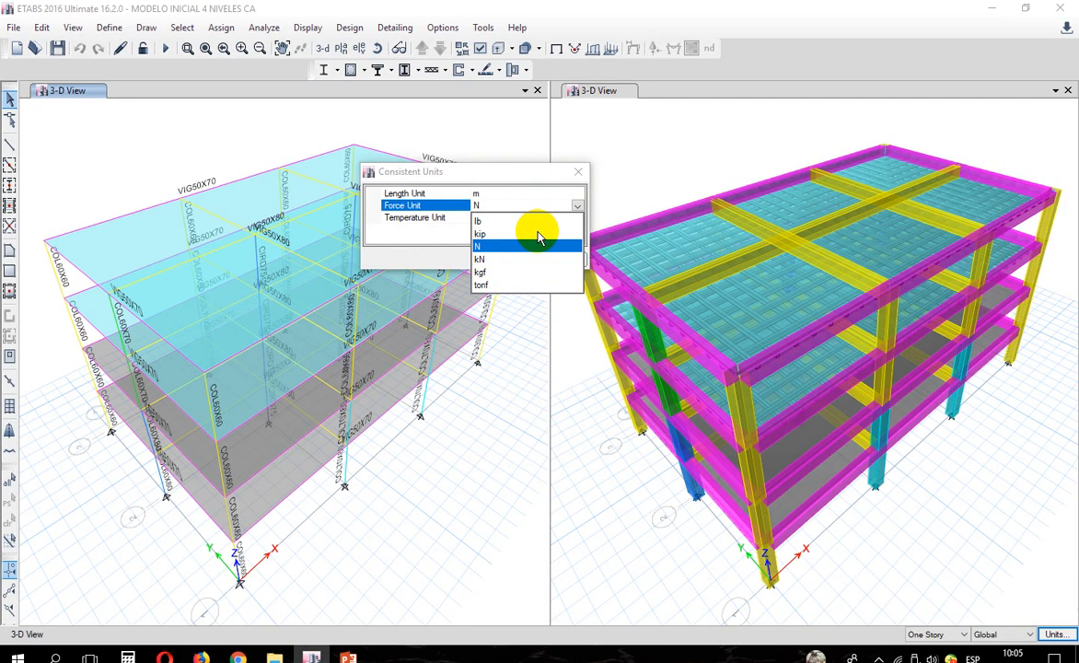
click(491, 272)
click(505, 255)
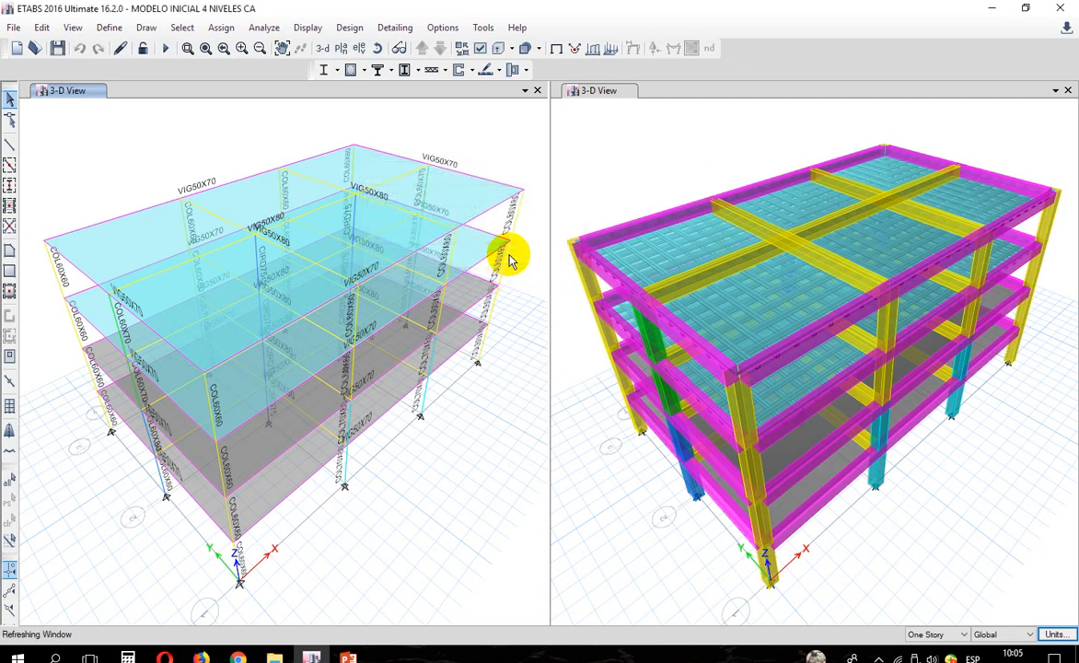
Step: Reopen the CARGA NIVELES 1,2 Y 3 load set, consult the PowerPoint slide and set the SCP load value to 300 kgf/m²
click(109, 28)
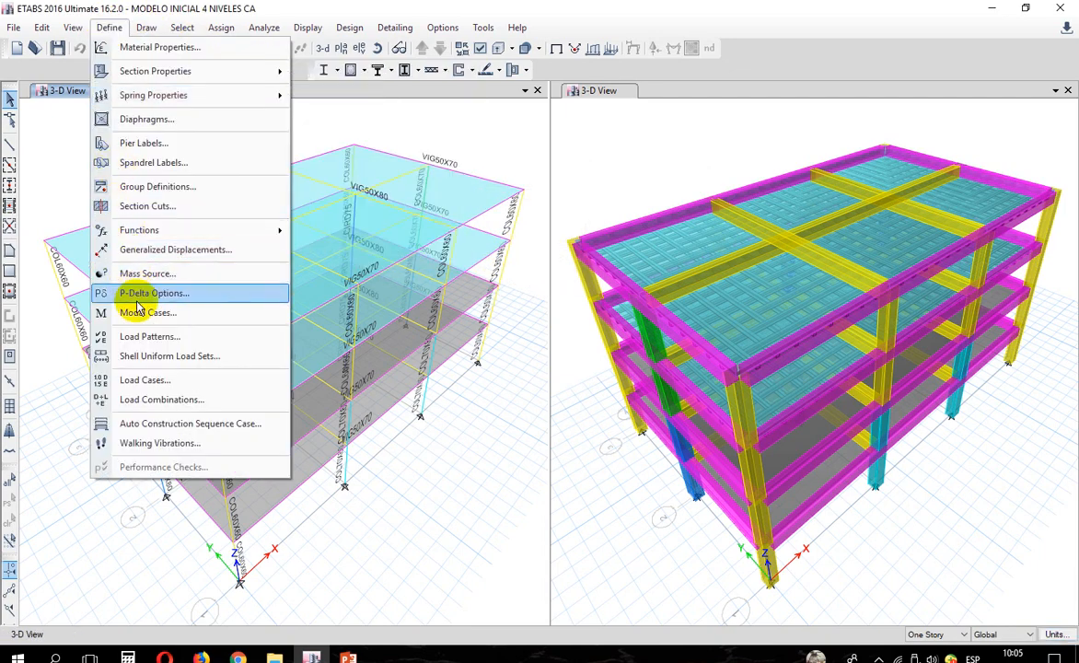
click(185, 365)
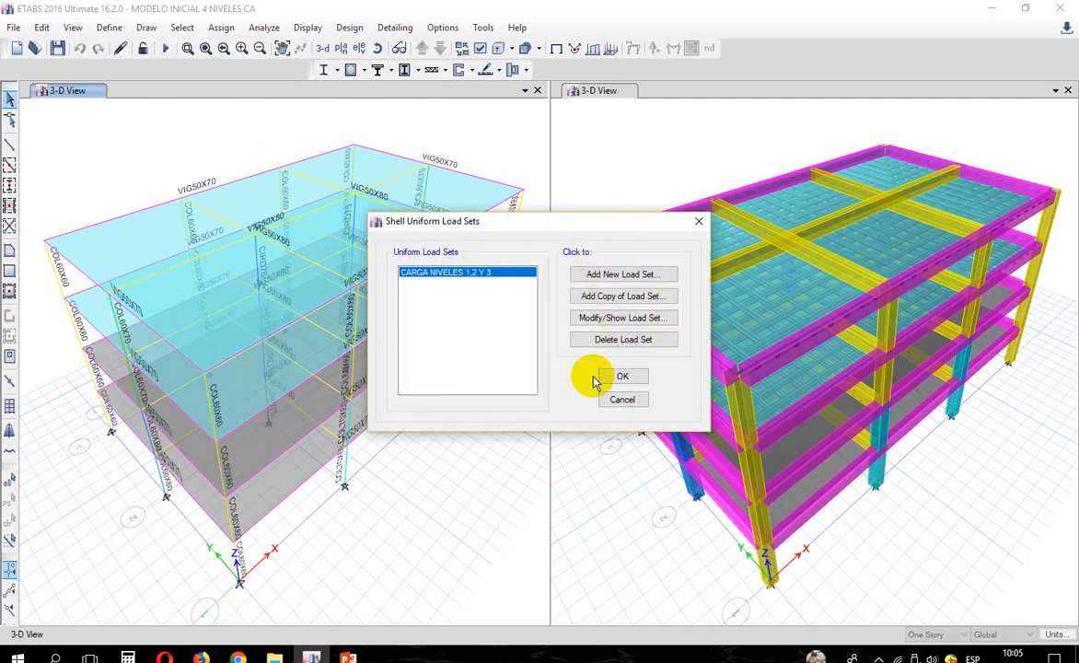
drag(579, 232, 692, 191)
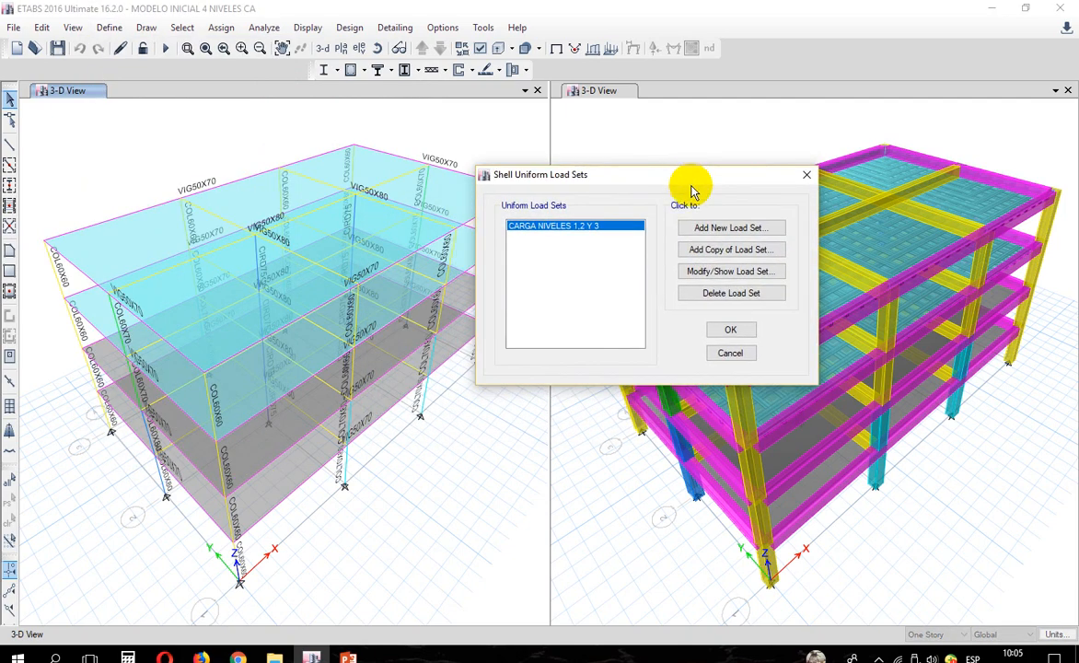
click(708, 274)
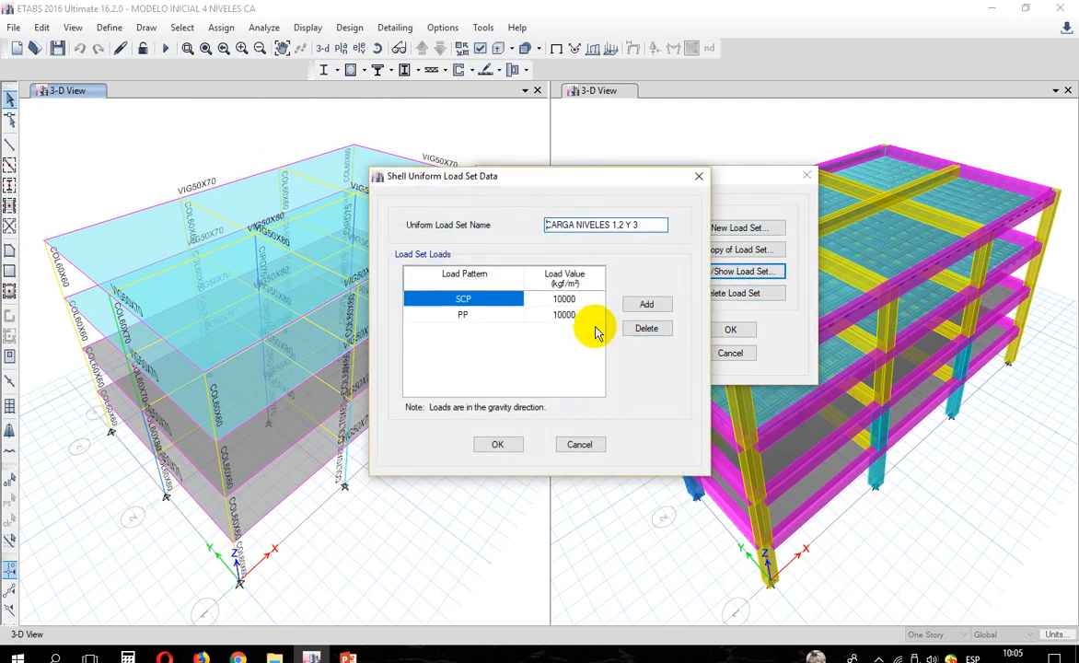
click(561, 299)
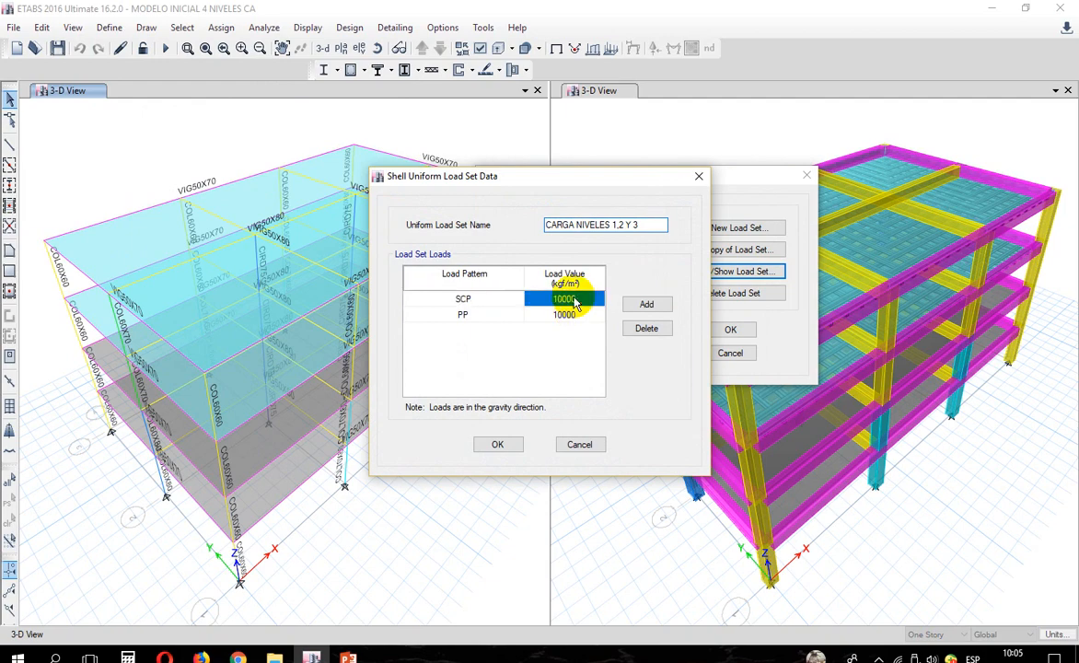
click(347, 657)
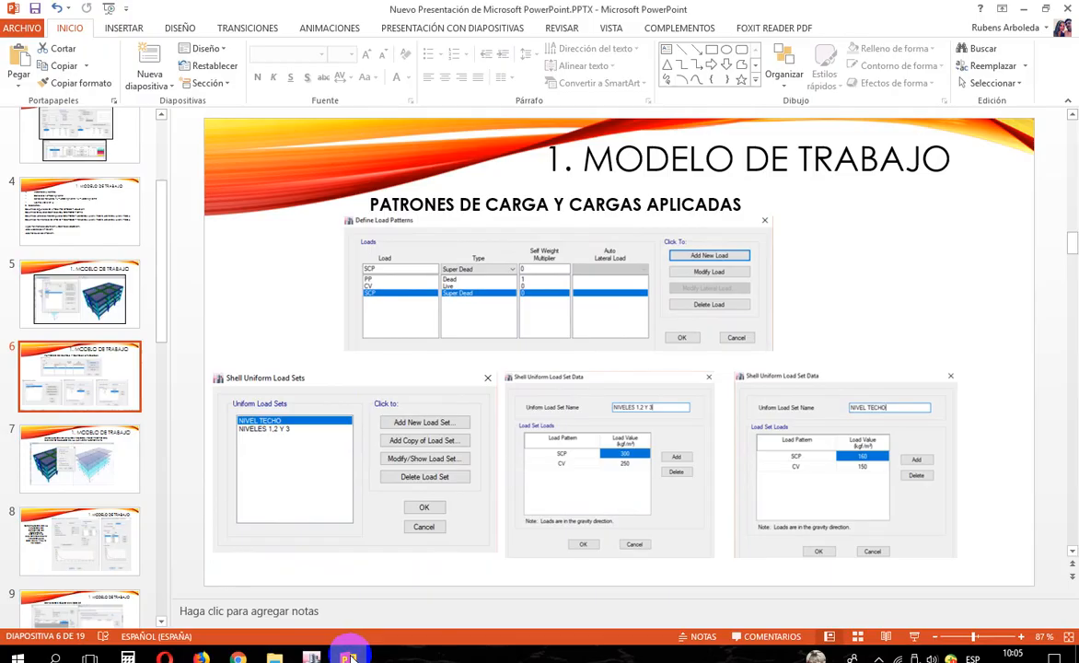
click(348, 657)
text(300)
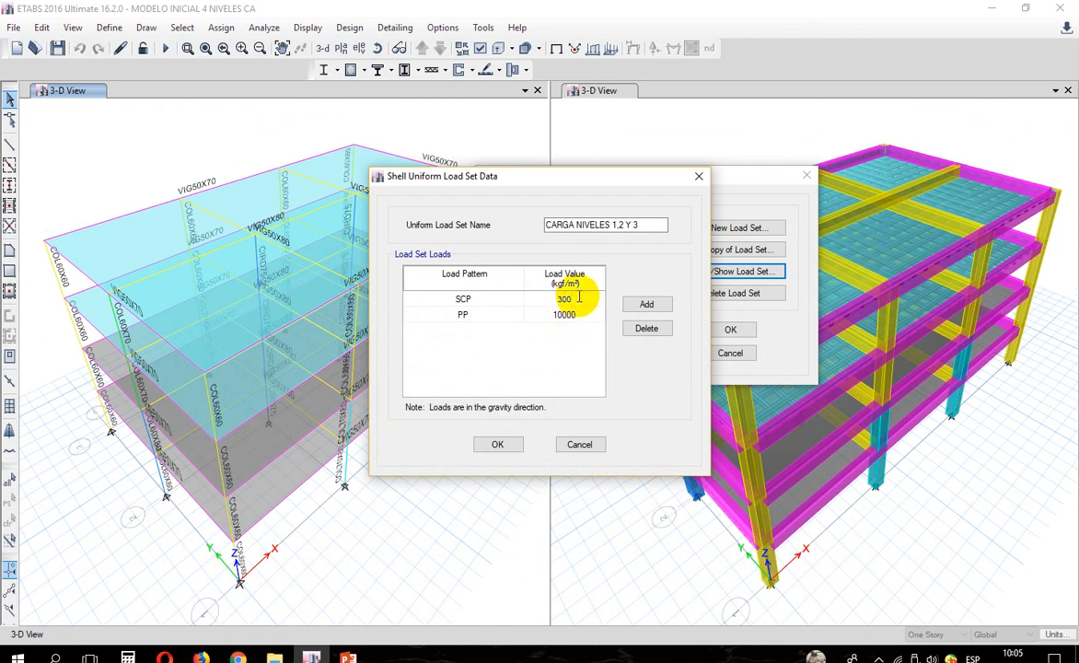
Step: Replace the PP load pattern with CV, consult the PowerPoint slide, set its load value to 250 kgf/m² and save the load set
click(482, 315)
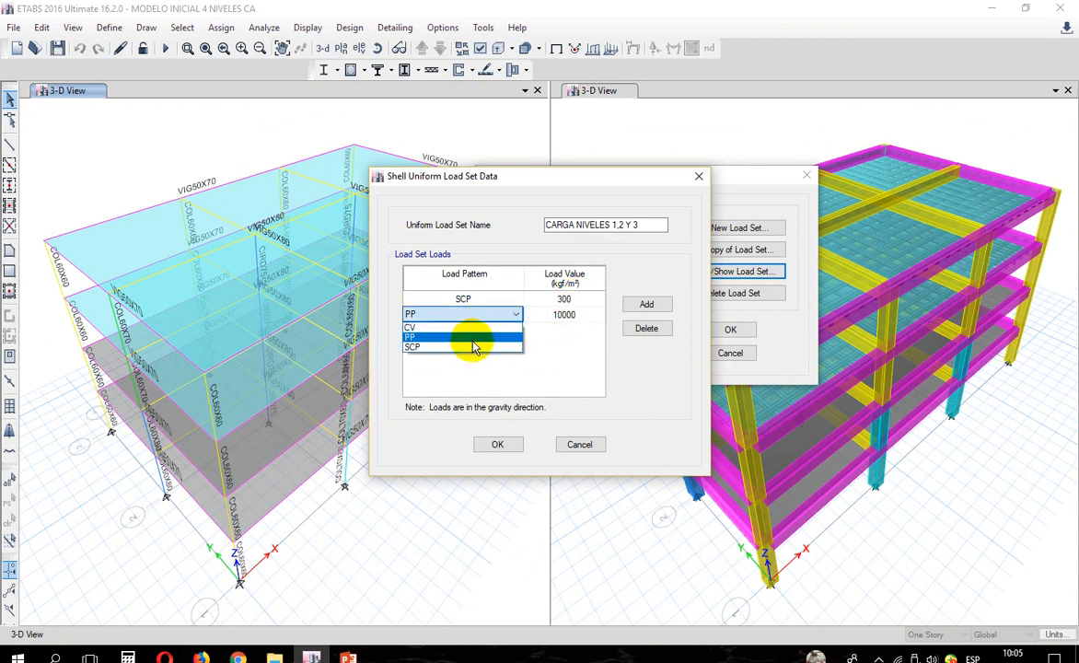
click(476, 333)
click(349, 657)
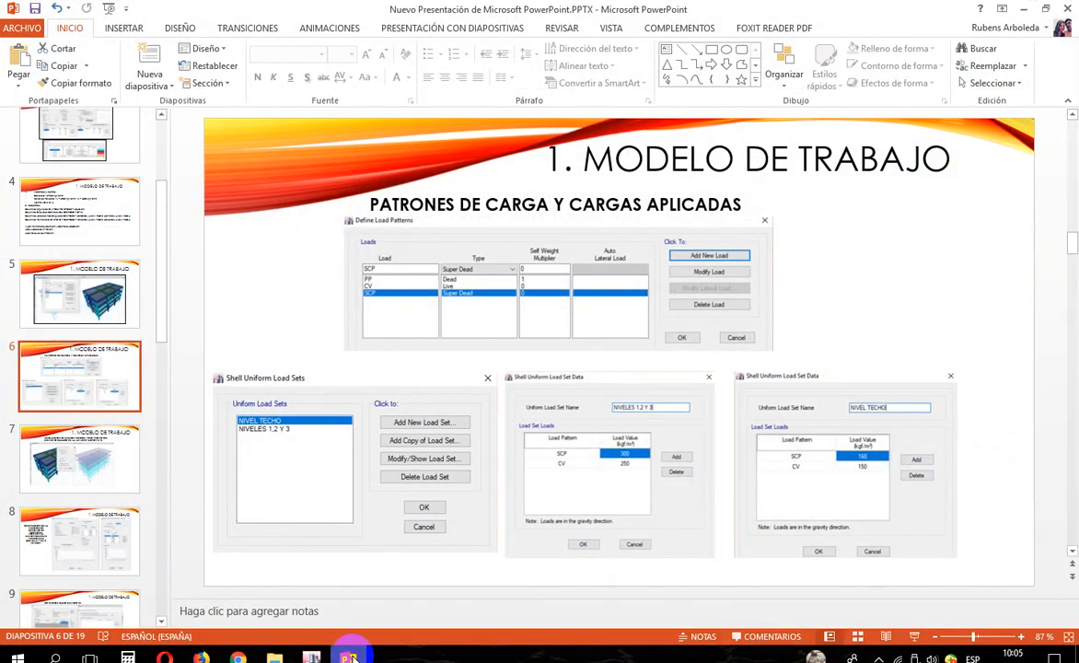
click(348, 657)
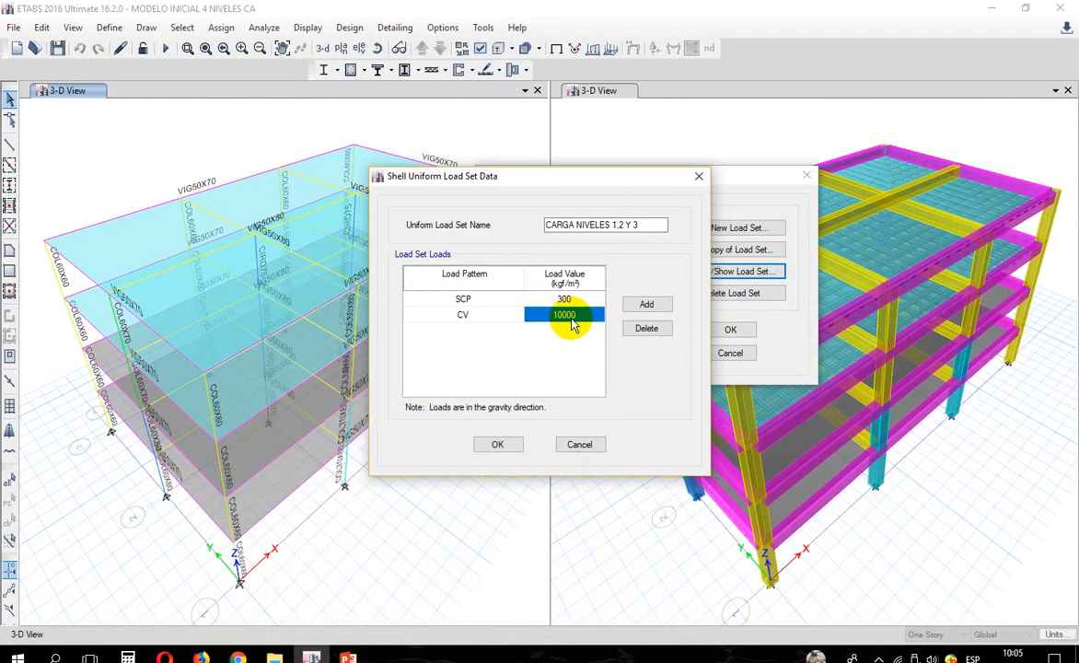
text(250)
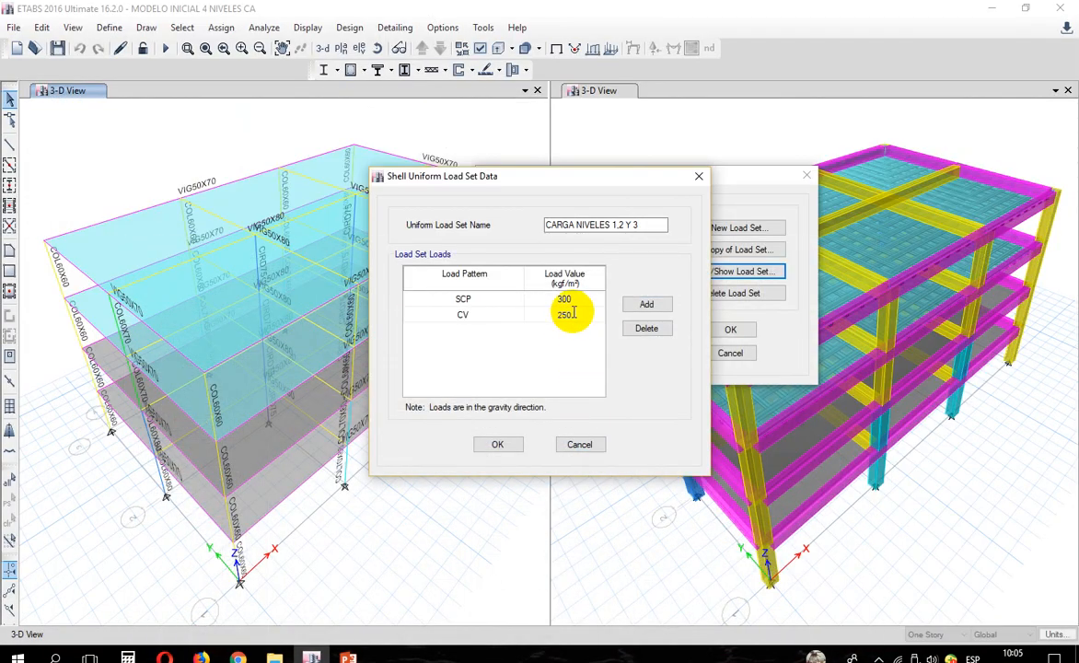
click(589, 300)
click(577, 316)
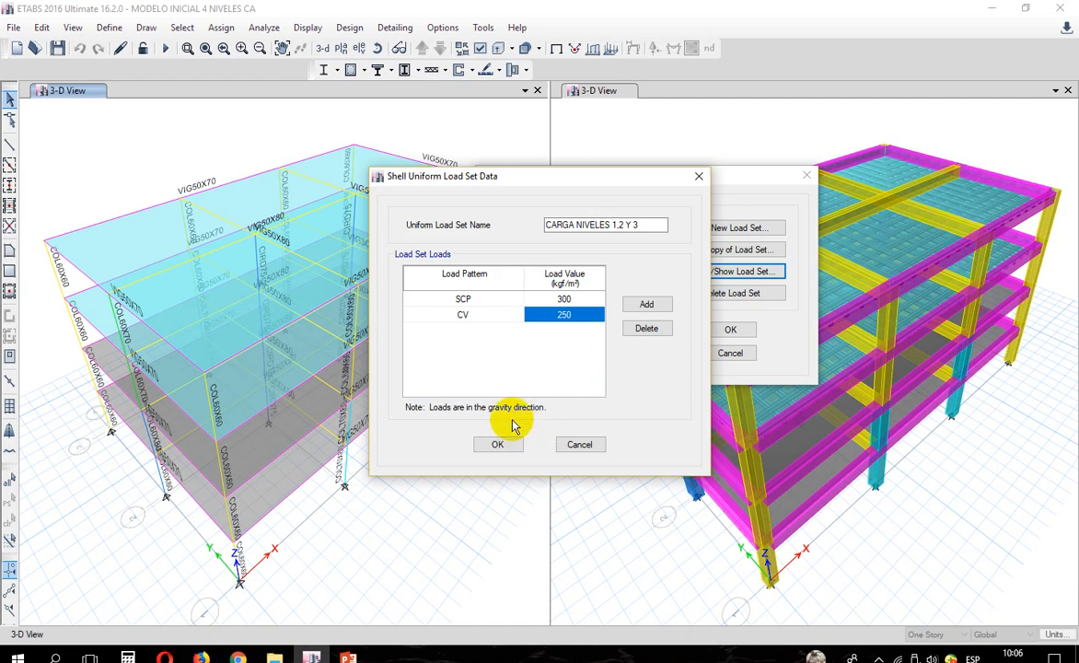
click(498, 444)
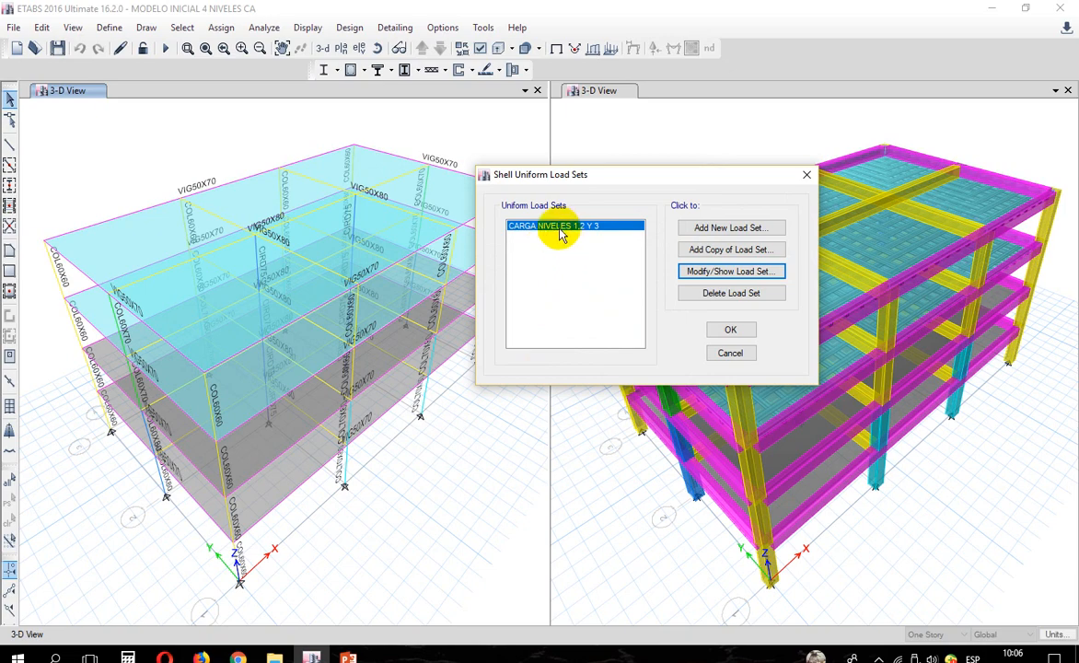
Step: Add a new uniform load set named CARGA DE TECHO containing the SCP and CV load patterns
click(705, 227)
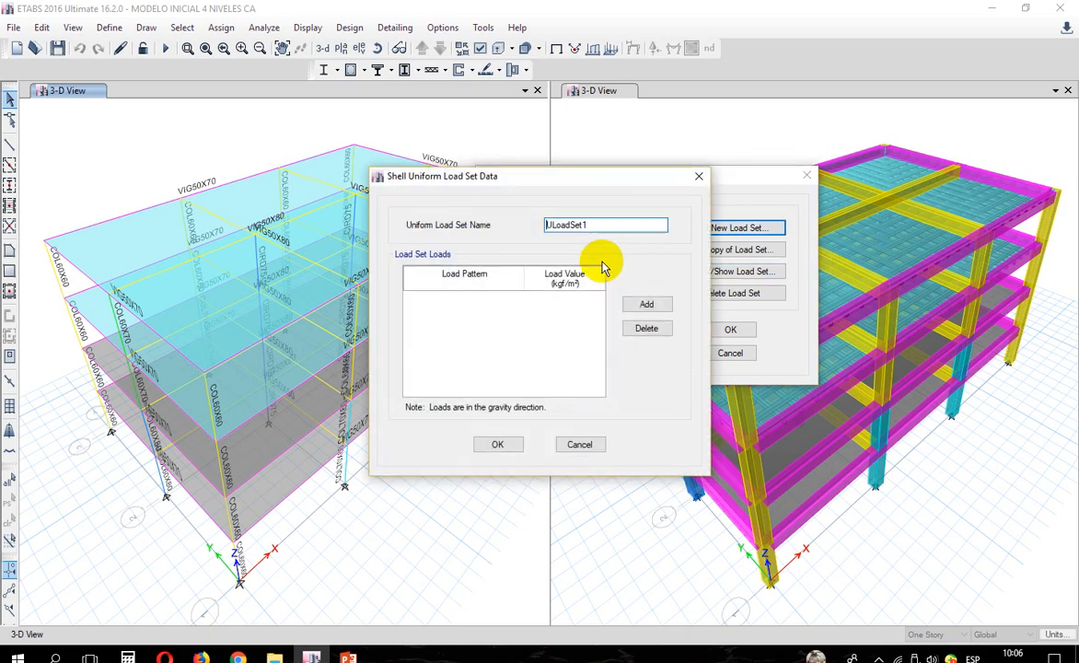
drag(586, 224, 438, 230)
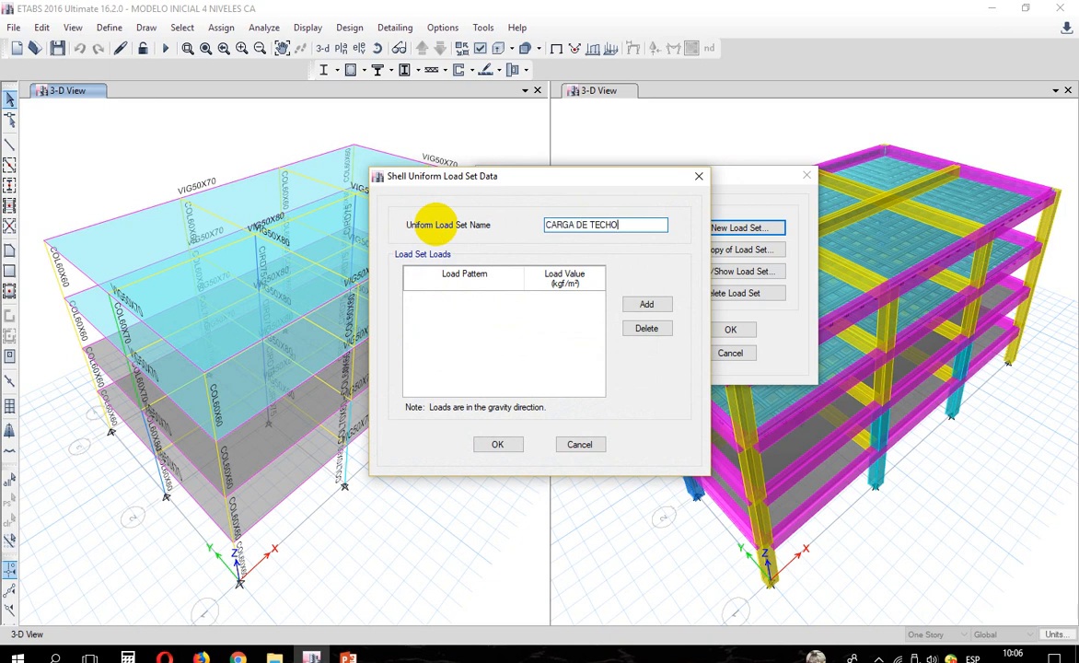
click(646, 303)
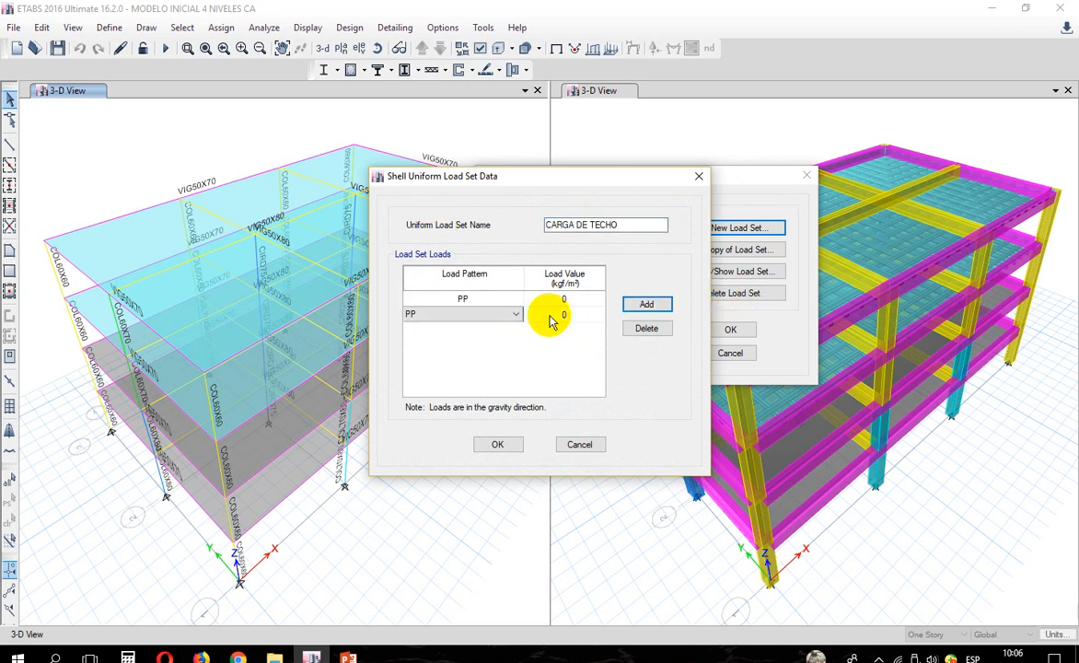
click(488, 303)
click(446, 330)
click(479, 315)
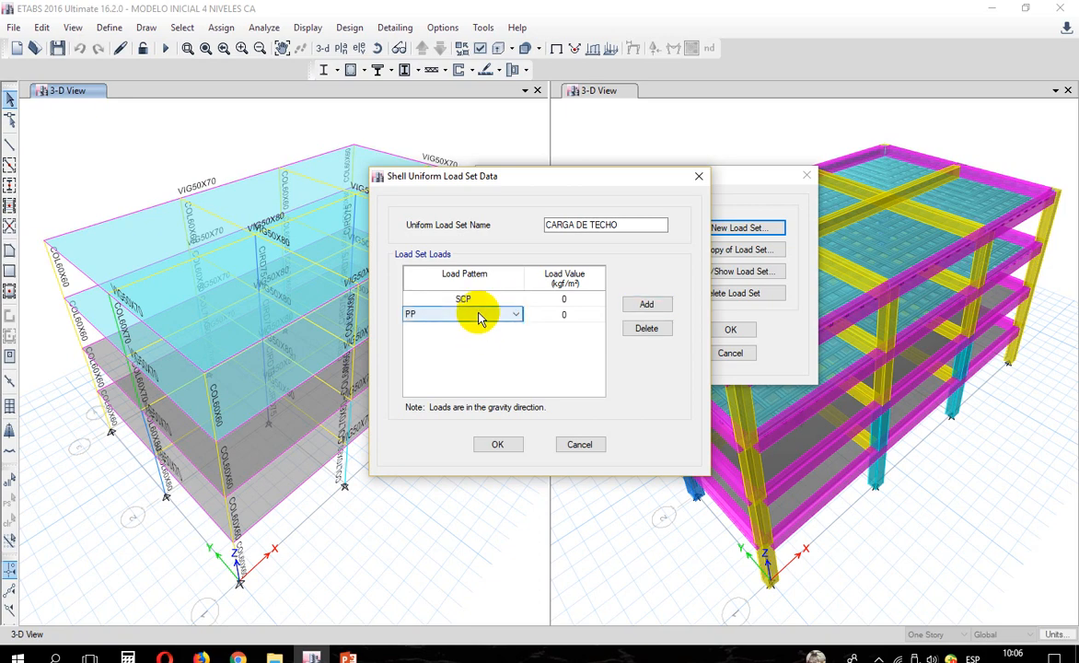
click(478, 316)
click(472, 330)
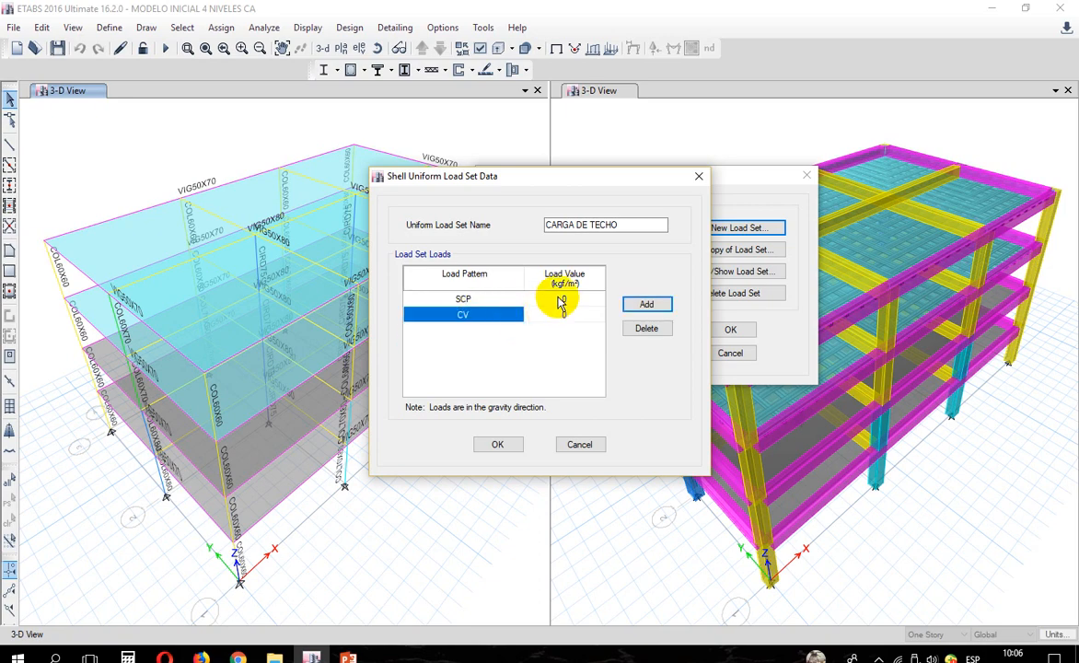
Step: Consult the roof loads on the PowerPoint slide and set SCP to 160 kgf/m² and CV to 150 kgf/m²
click(560, 301)
click(347, 656)
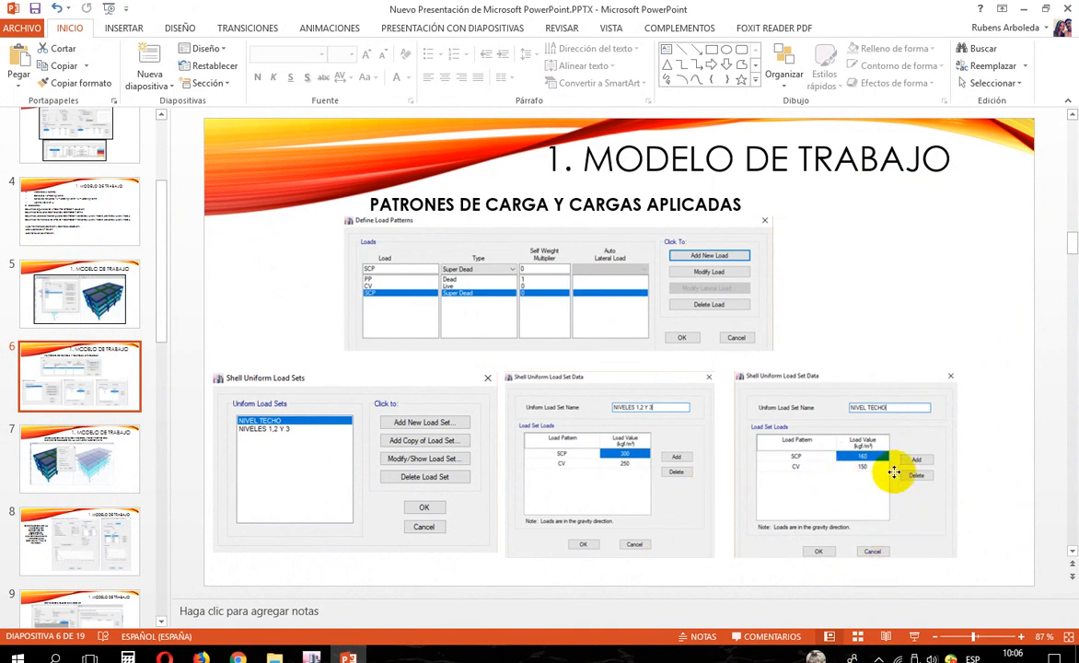
click(894, 472)
key(alt+Tab)
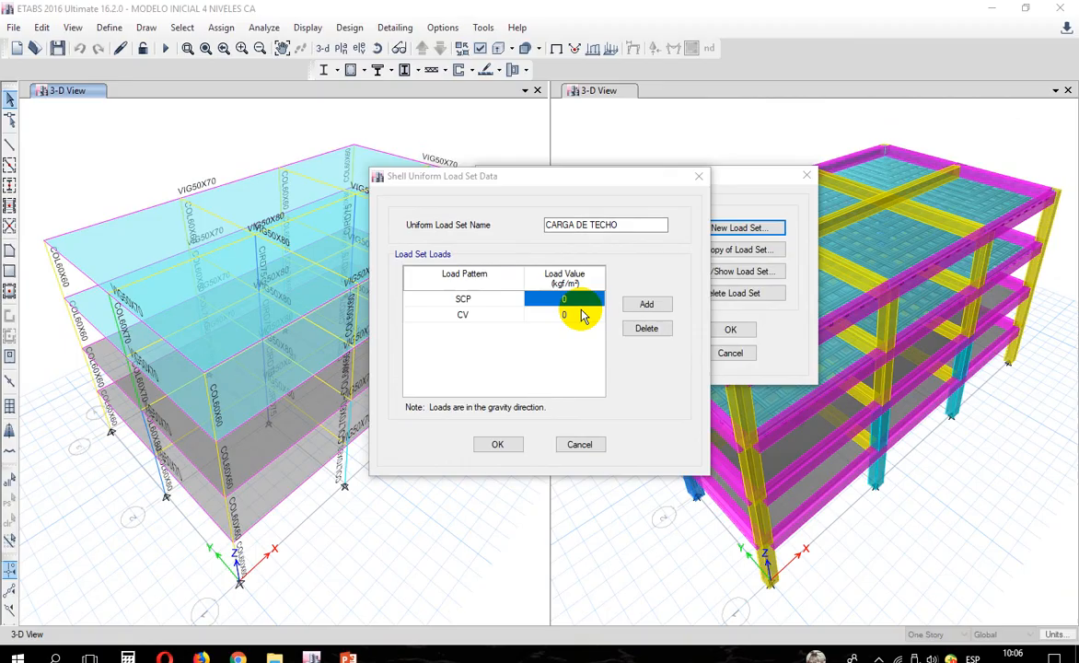
click(583, 302)
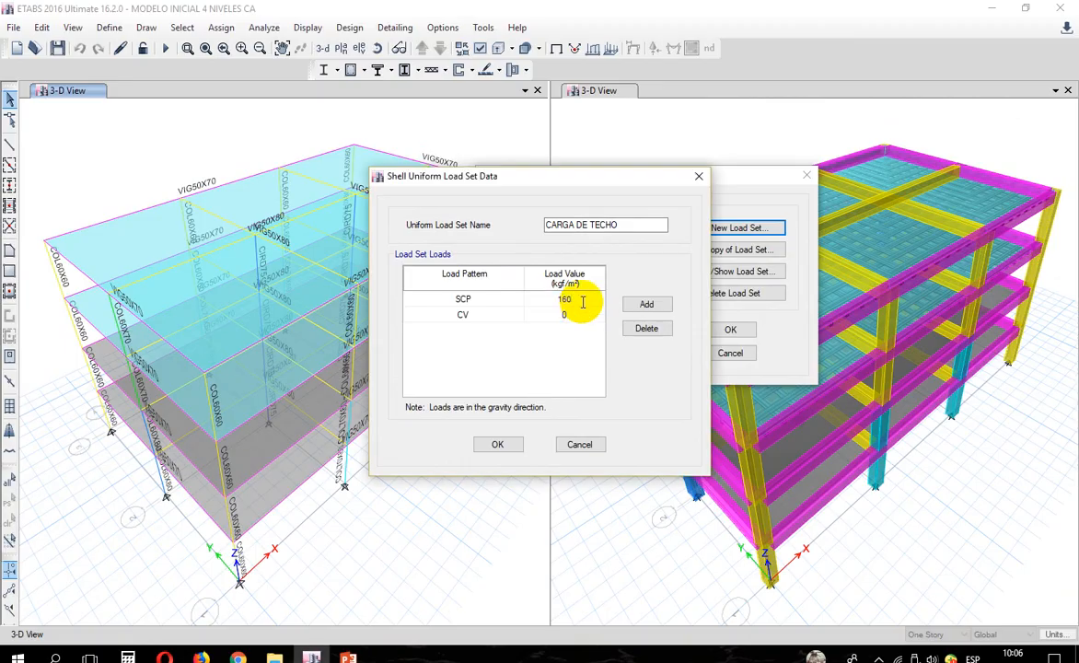
text(160)
click(570, 316)
text(15)
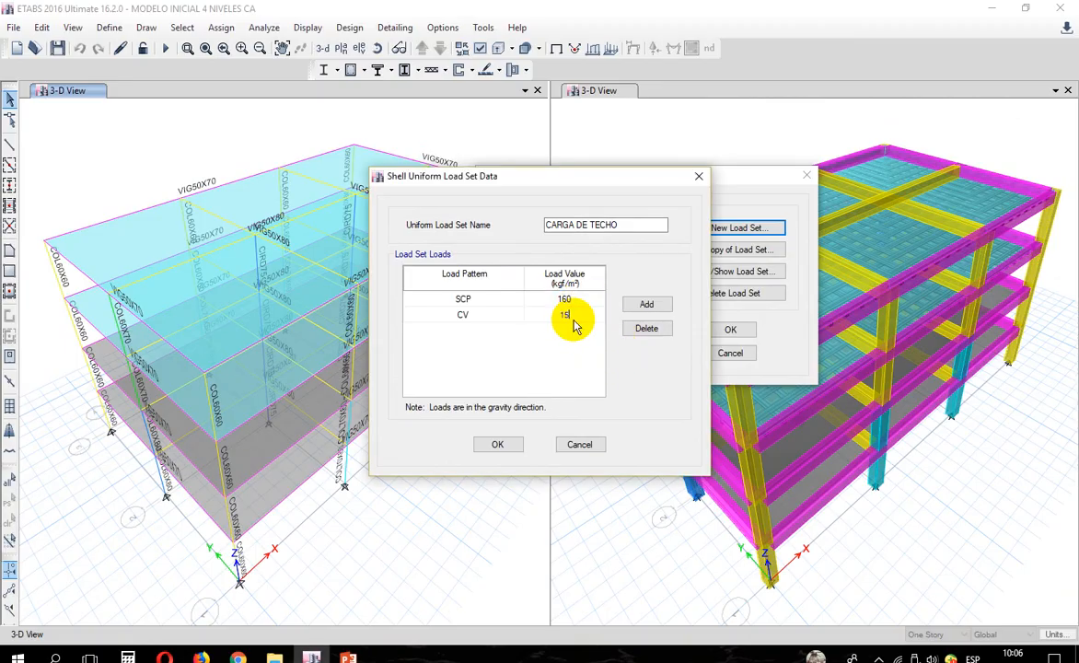
click(580, 379)
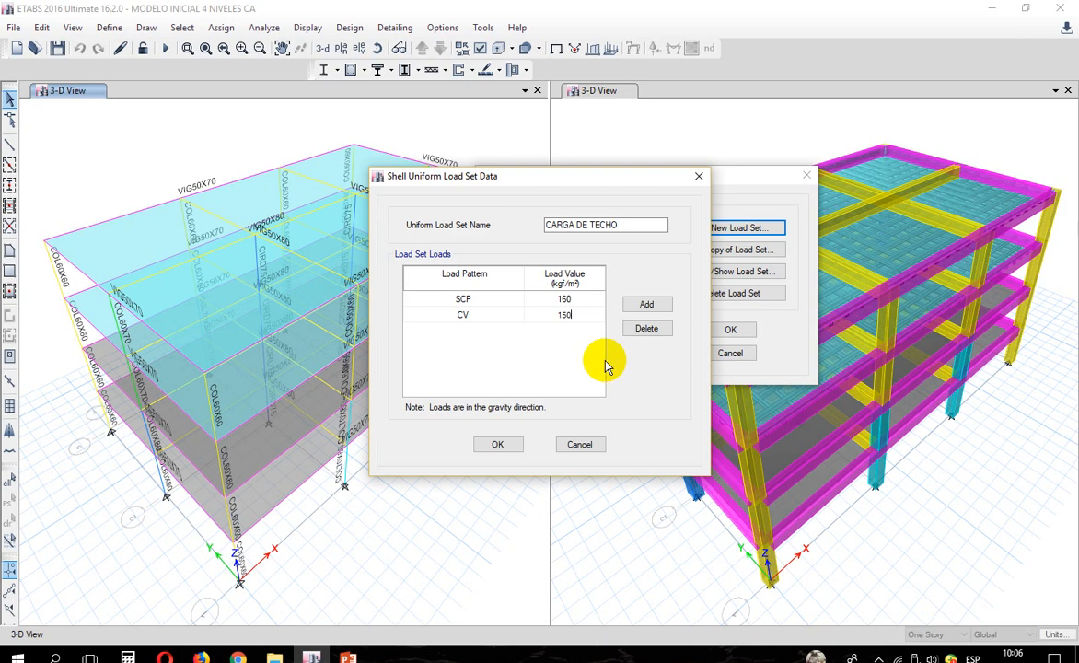
click(562, 314)
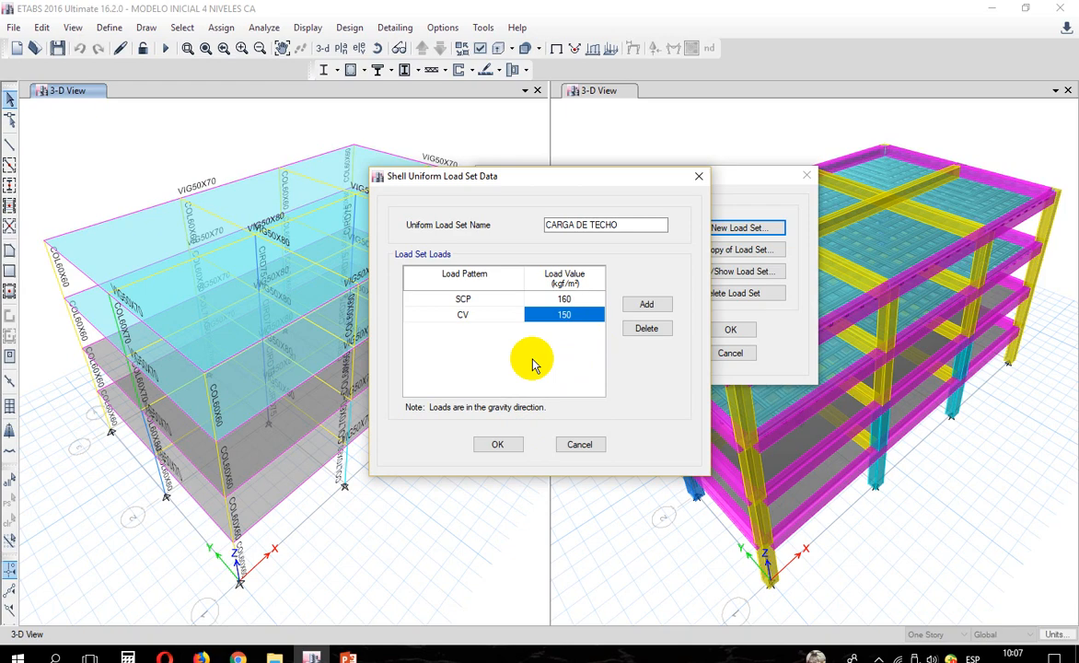
Step: Save the CARGA DE TECHO load set and accept the shell uniform load set definitions
drag(504, 176, 337, 127)
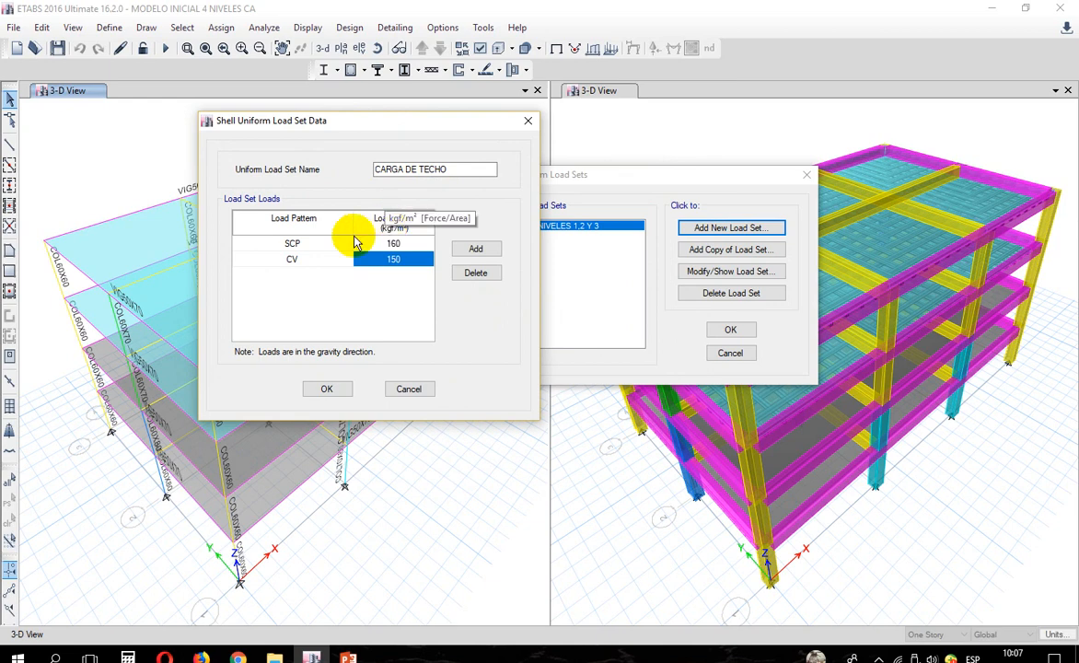
click(329, 389)
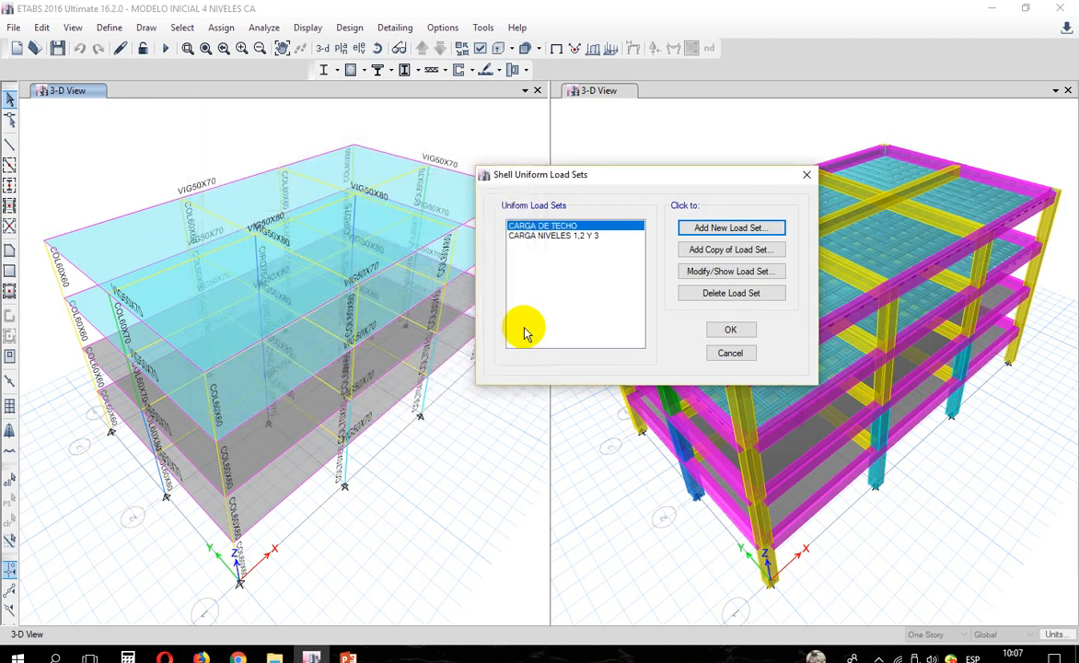
click(730, 332)
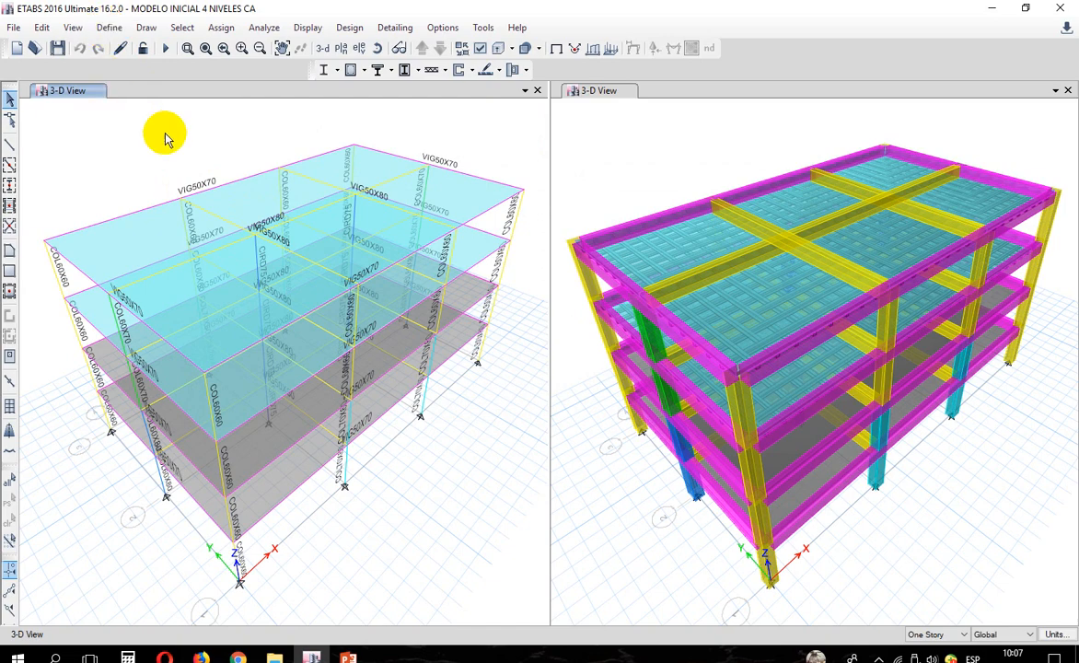
Step: Show the plan view of storey NE1+3.50 M and select all six of its slab panels
click(340, 47)
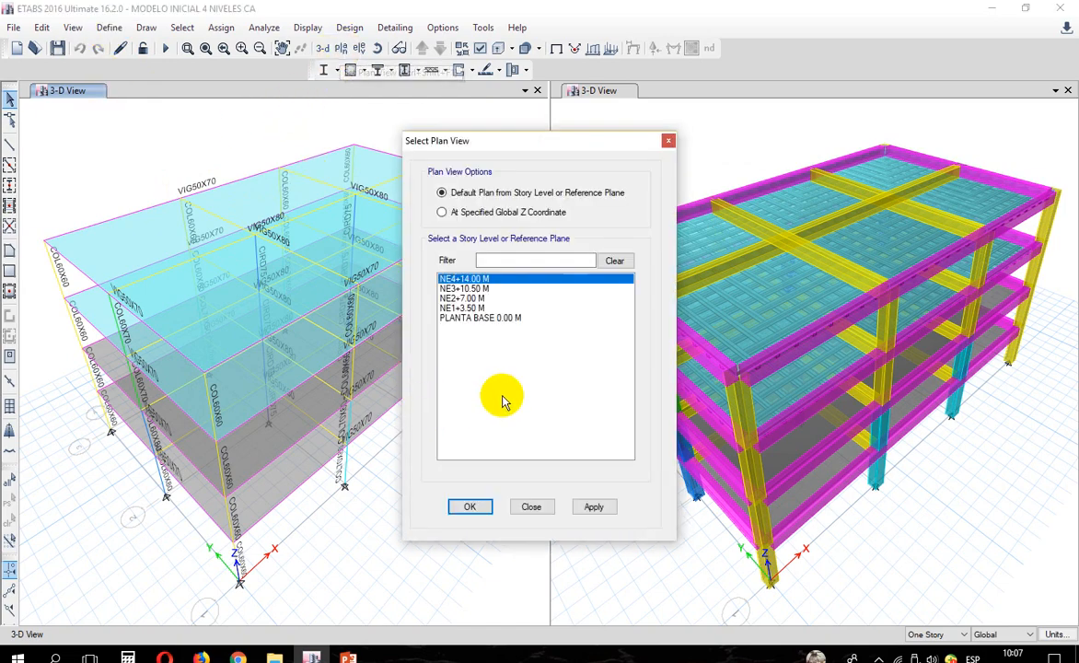
click(462, 307)
click(594, 507)
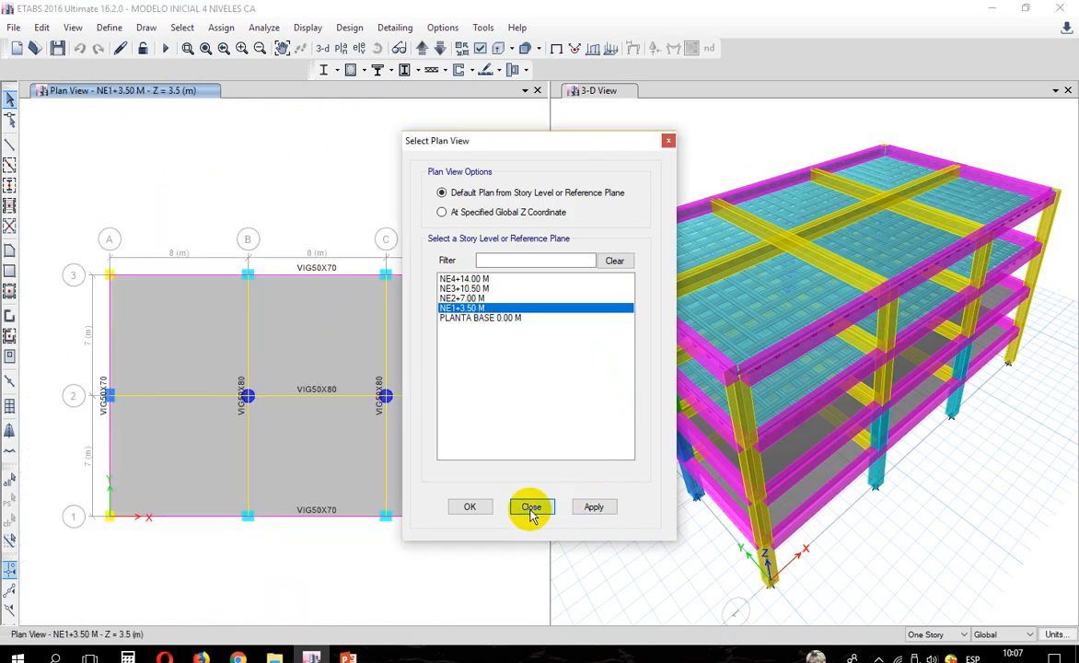
click(531, 506)
click(424, 452)
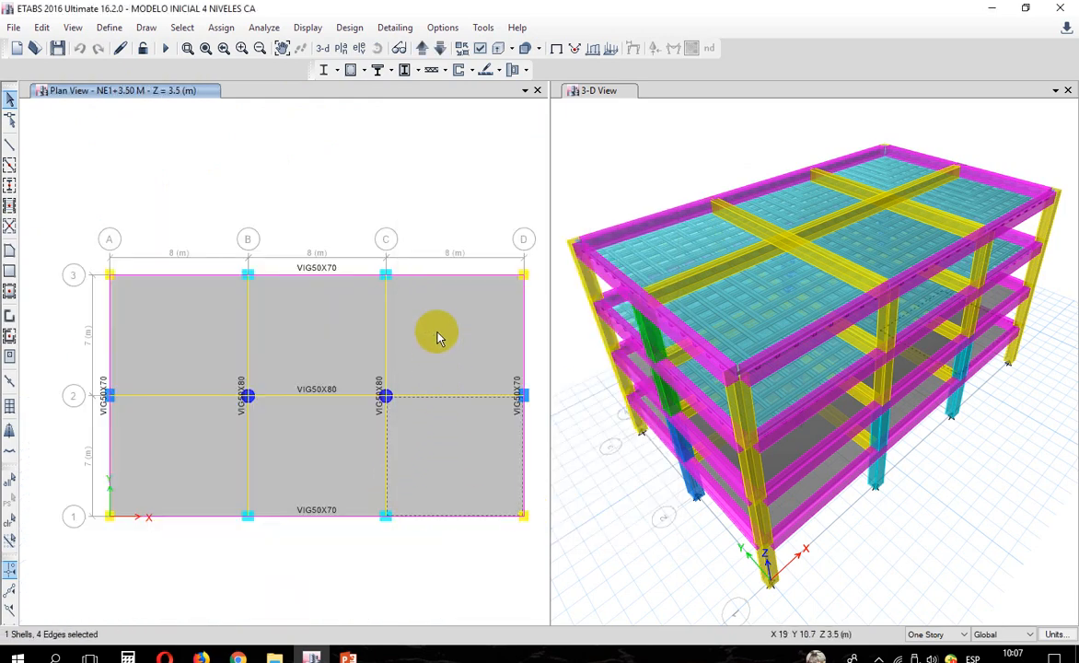
click(434, 331)
click(318, 335)
click(262, 457)
click(187, 441)
click(195, 334)
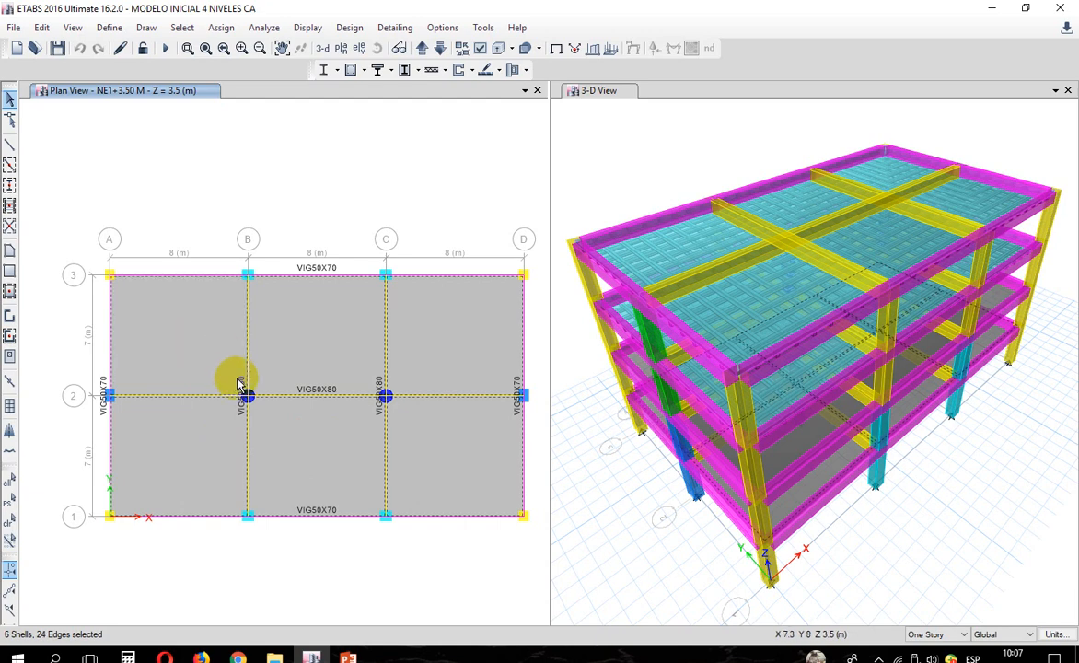
Step: Add all slab panels of storeys NE2+7.00 M and NE3+10.50 M to the selection in their plan views
click(421, 60)
drag(434, 426, 183, 359)
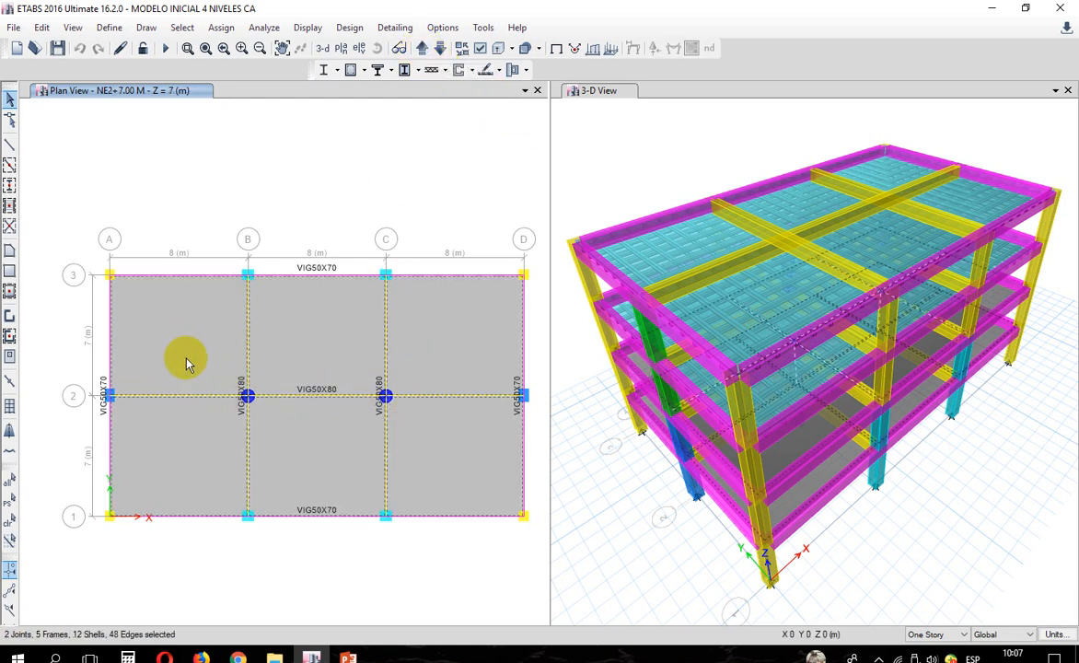
click(422, 47)
drag(455, 450, 166, 313)
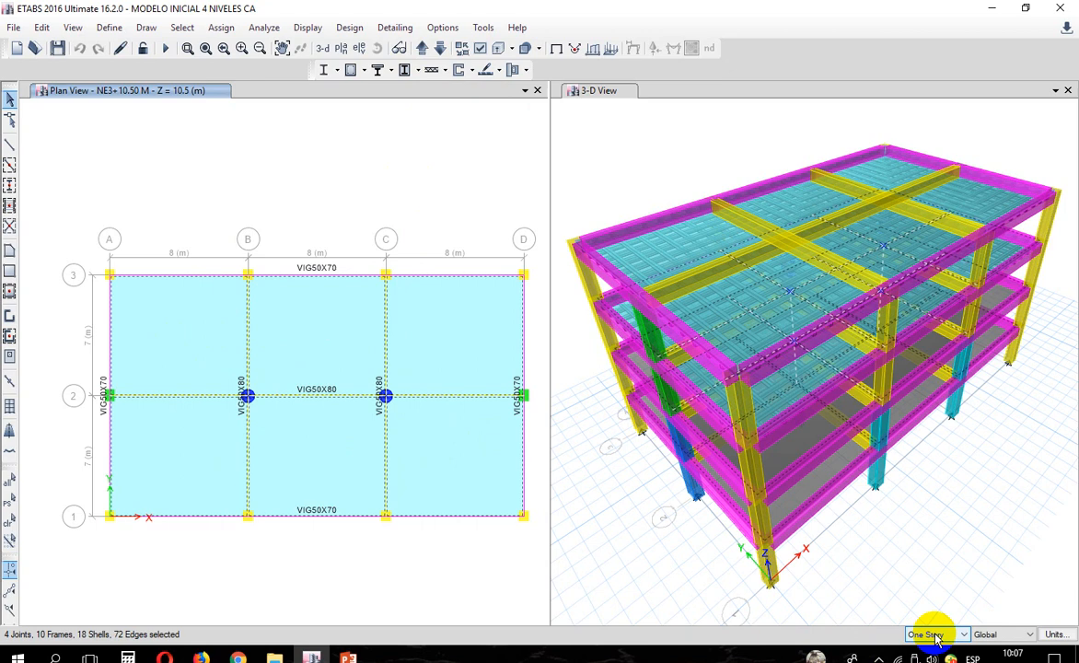
Step: Assign the uniform load set CARGA NIVELES 1,2 Y 3 to the selected slabs
click(222, 27)
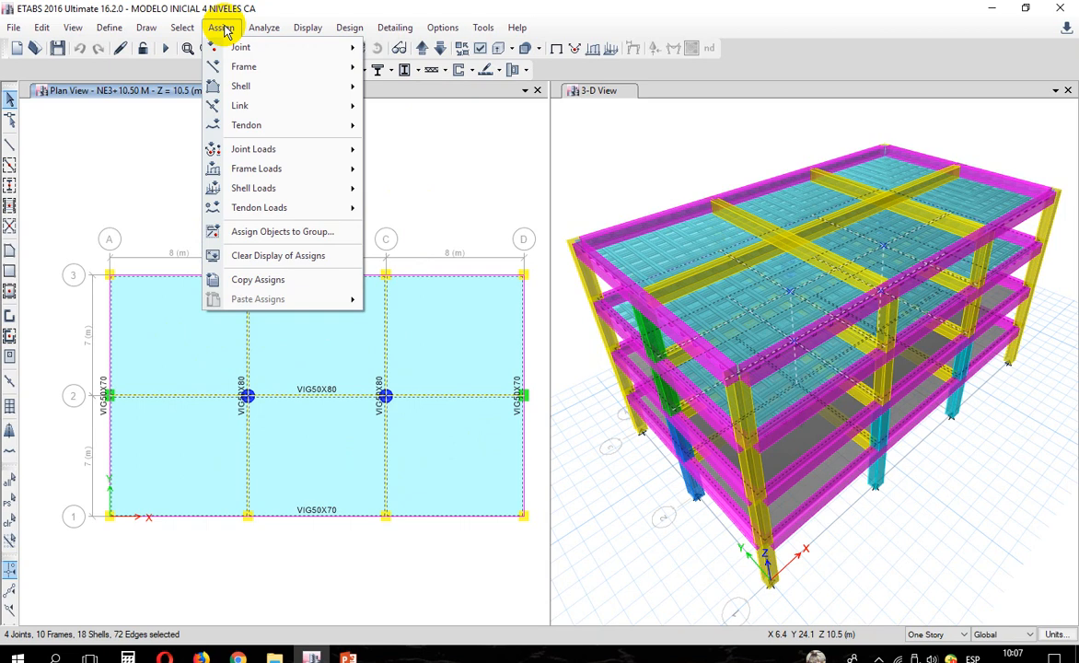
mouse_move(261, 187)
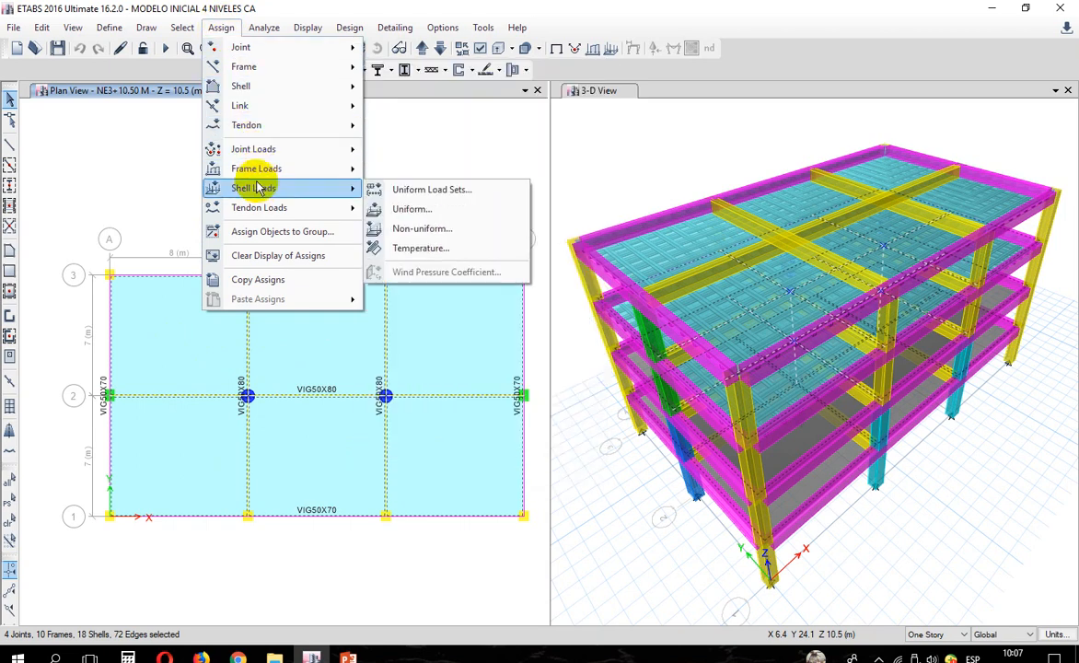
click(416, 193)
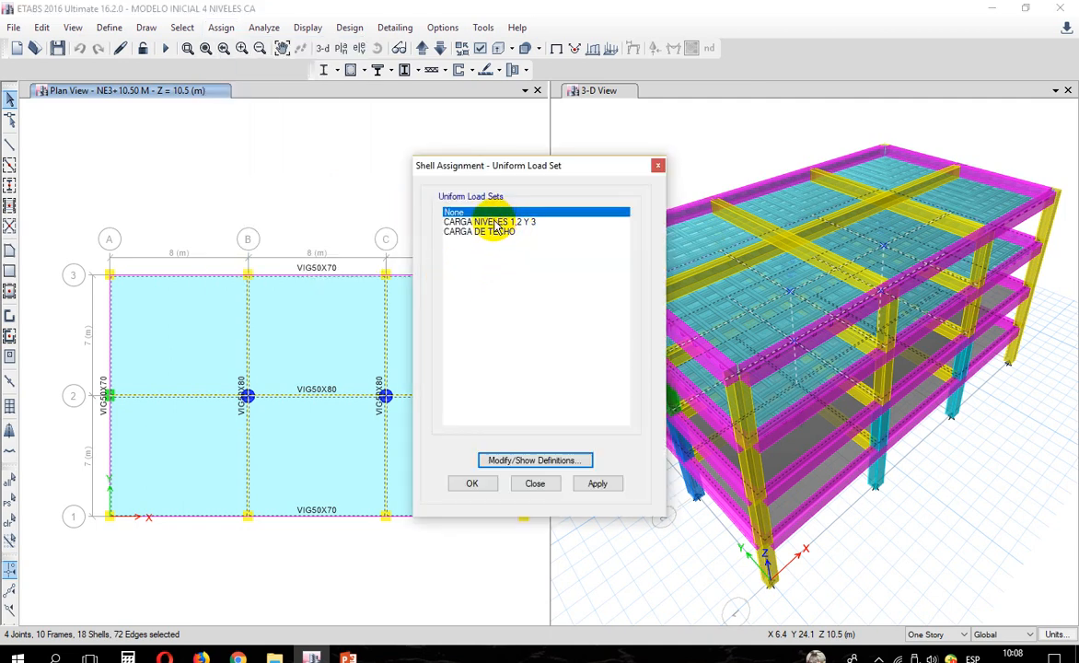
click(494, 222)
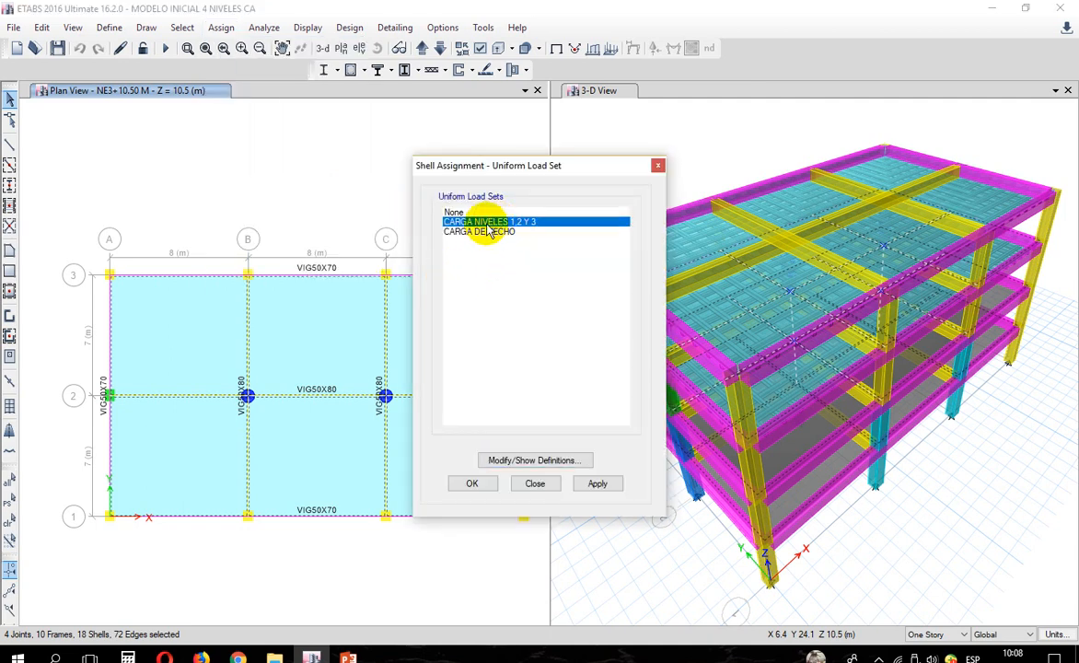
click(596, 485)
click(535, 484)
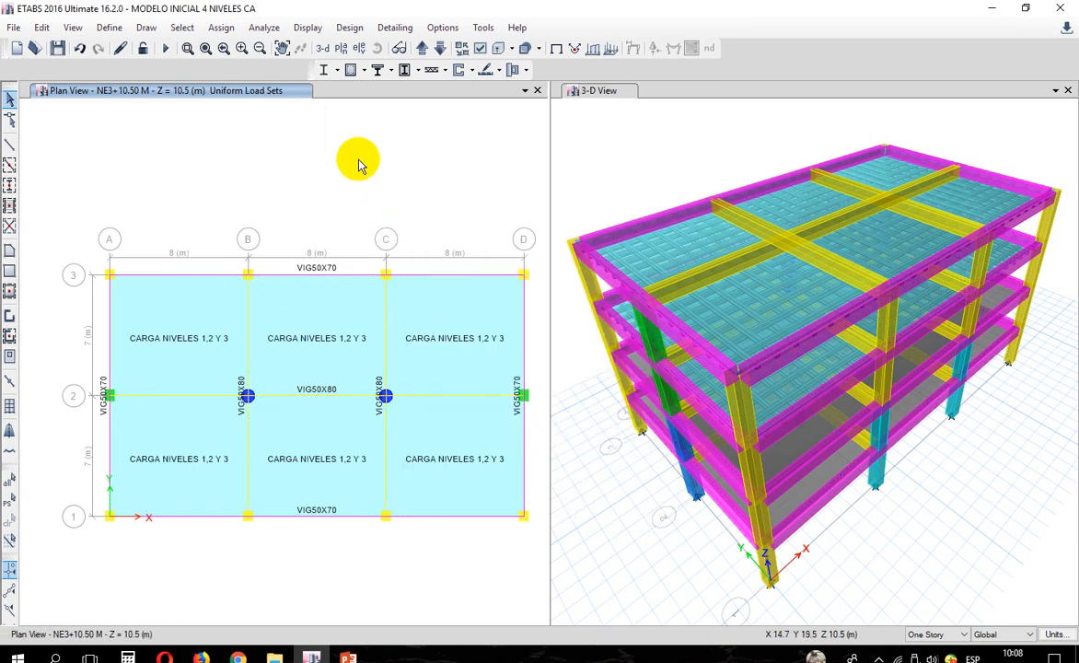
Step: Select all slab panels of storey NE4+14.00 M and assign them the uniform load set CARGA DE TECHO
click(422, 48)
drag(448, 446, 193, 356)
click(220, 28)
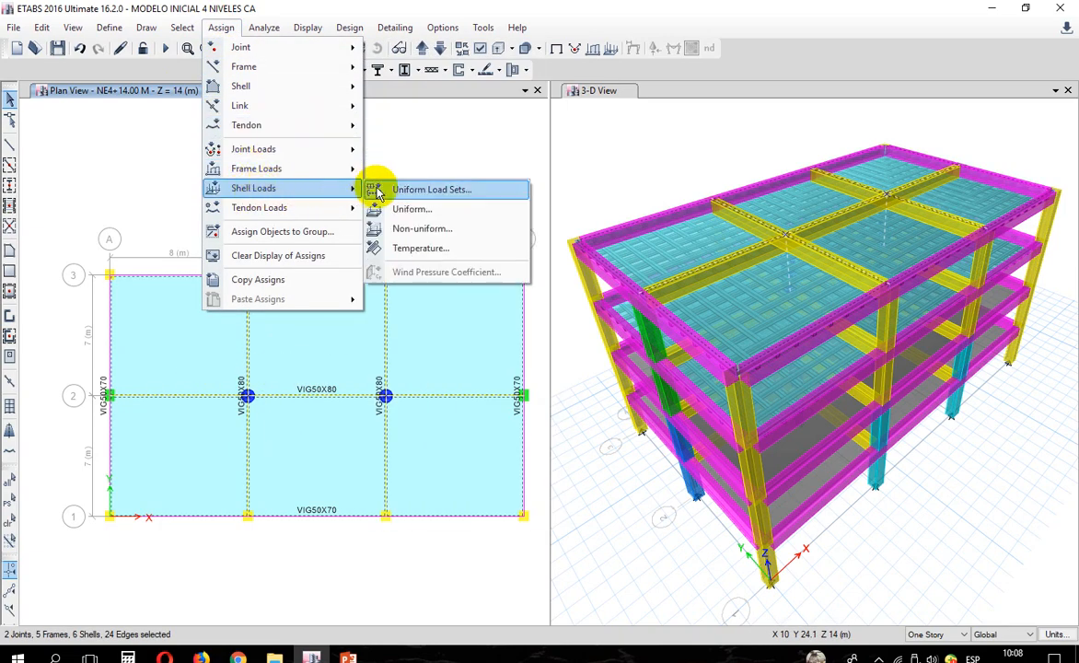
click(416, 194)
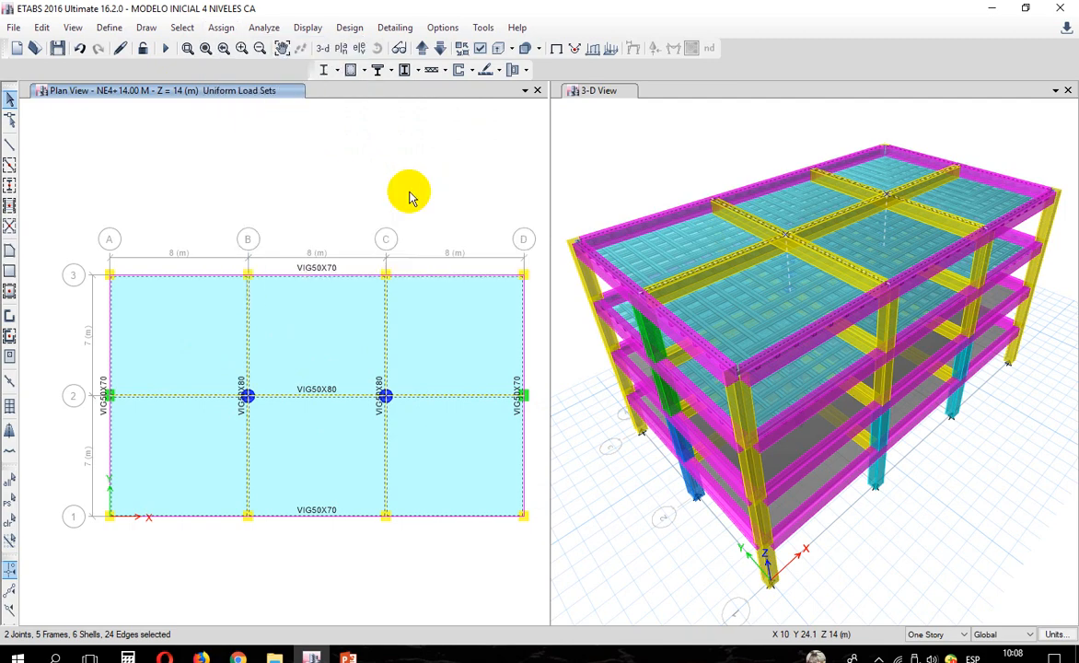
click(514, 226)
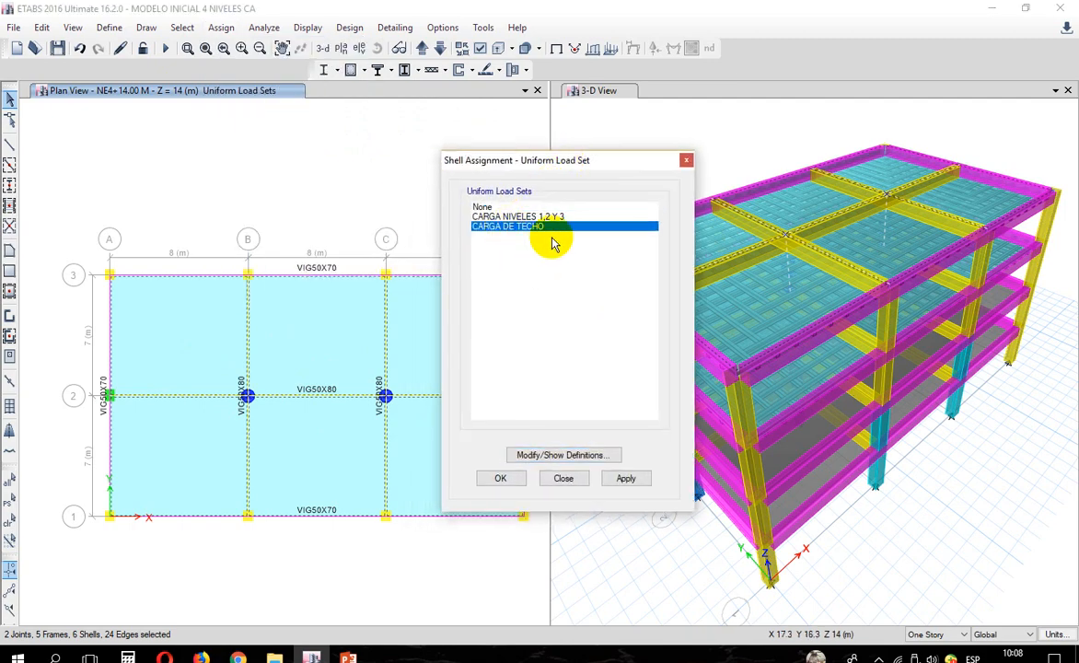
click(621, 477)
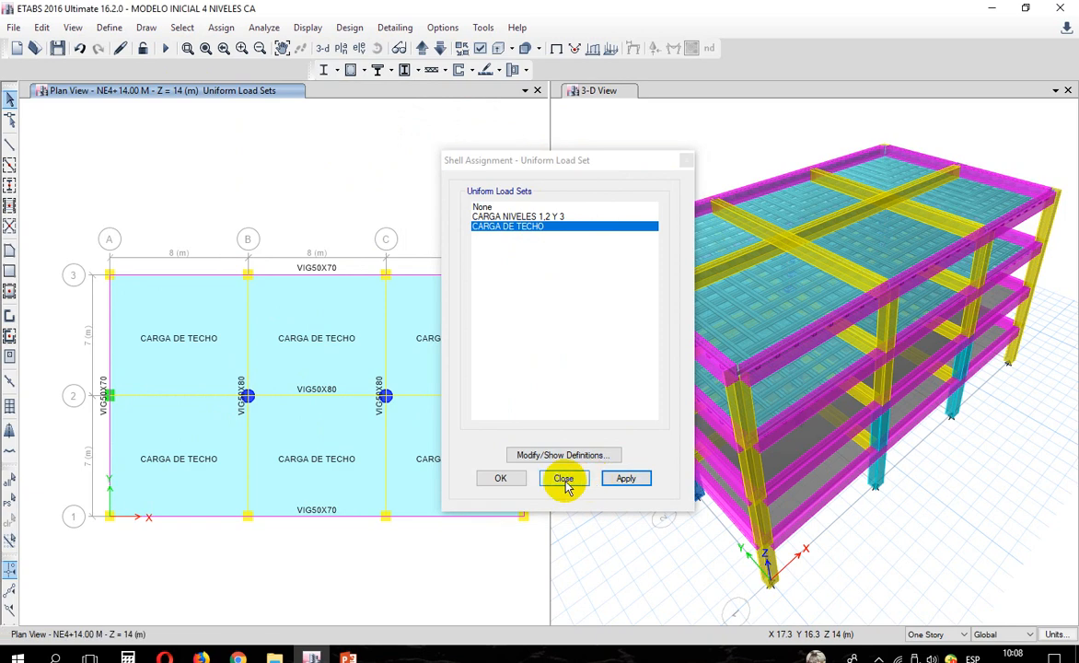
Step: Inspect the assigned uniform load sets in the 3-D view and in the plan view of storey NE1+3.50 M
click(563, 479)
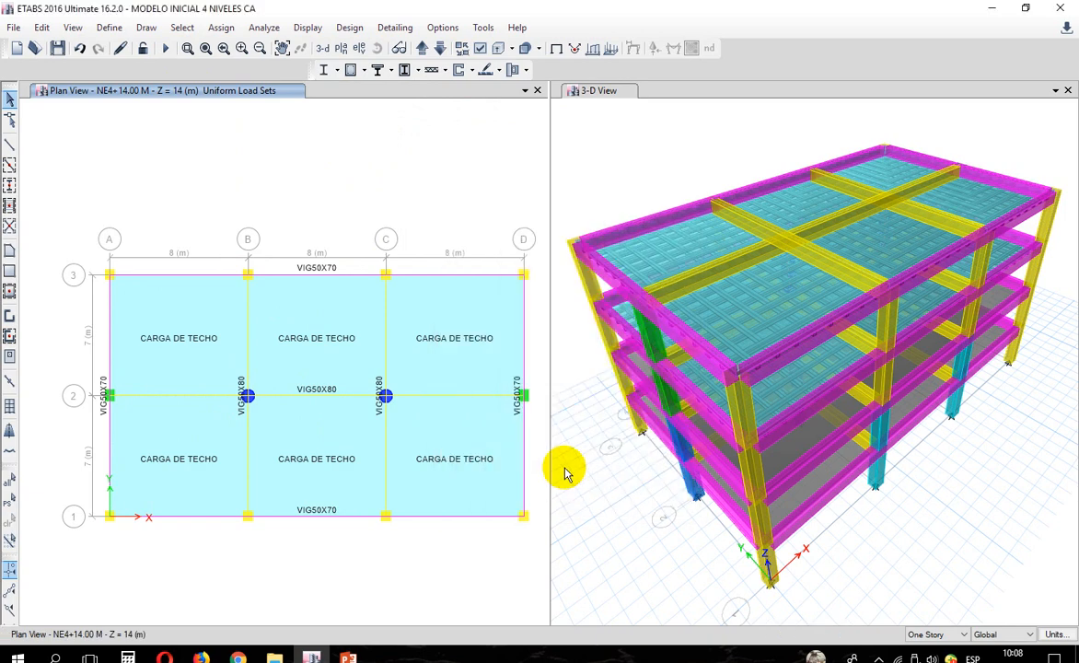
click(323, 48)
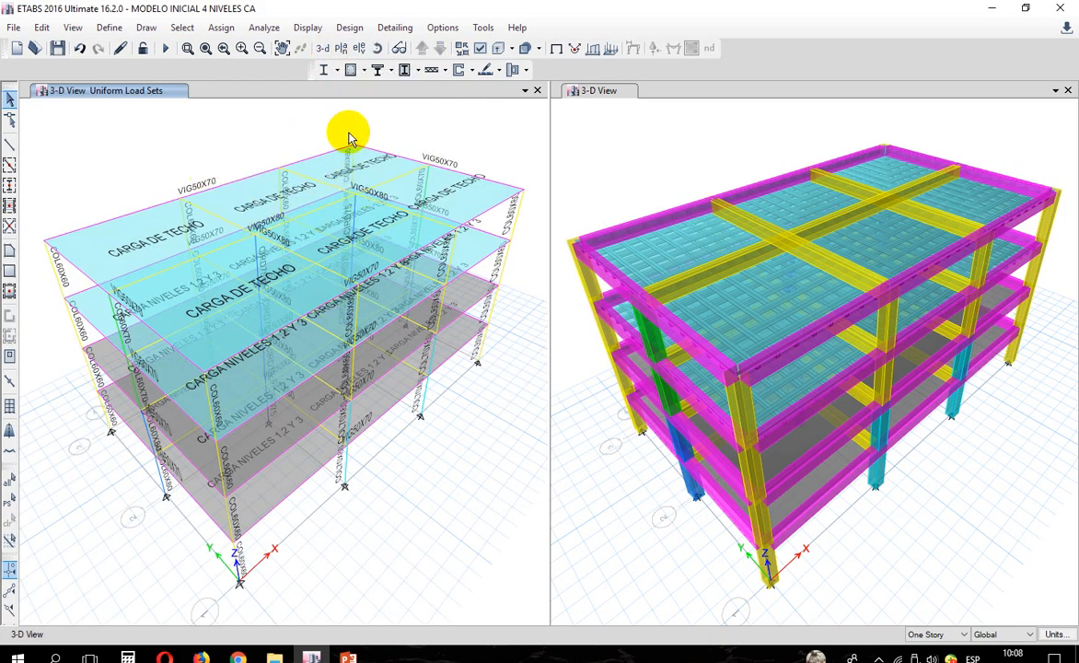
click(340, 48)
click(457, 307)
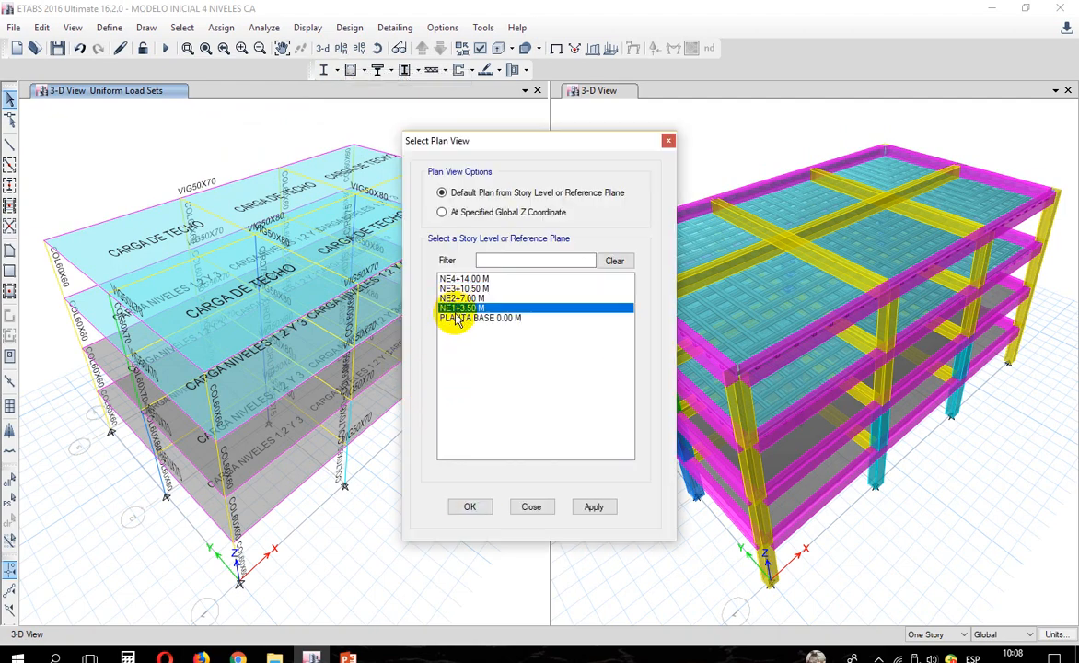
click(592, 505)
click(531, 506)
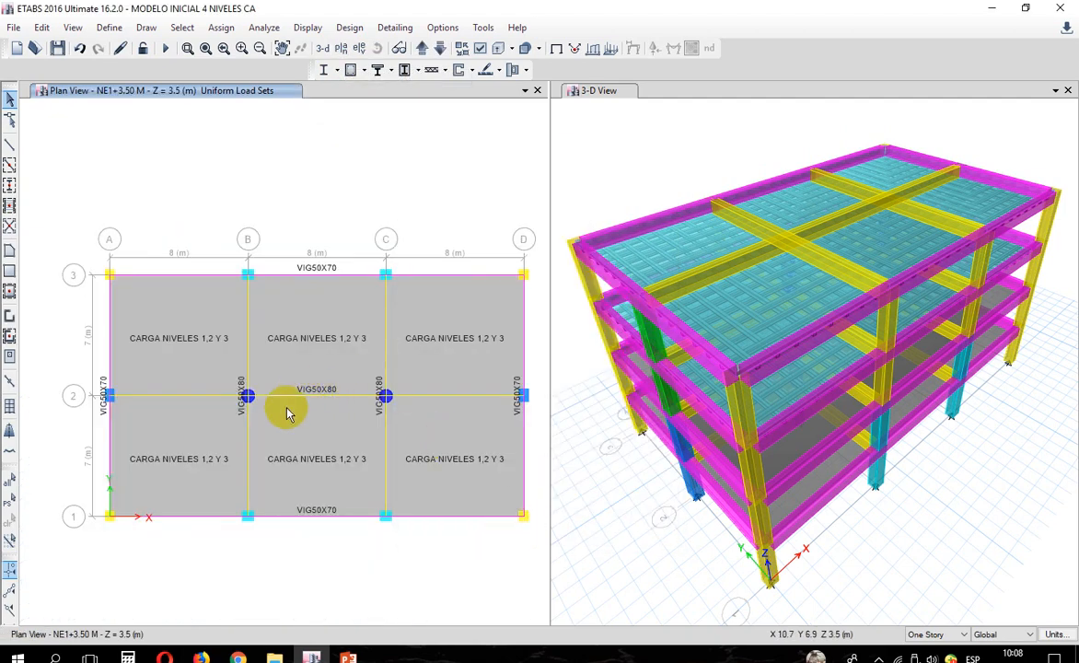
click(638, 660)
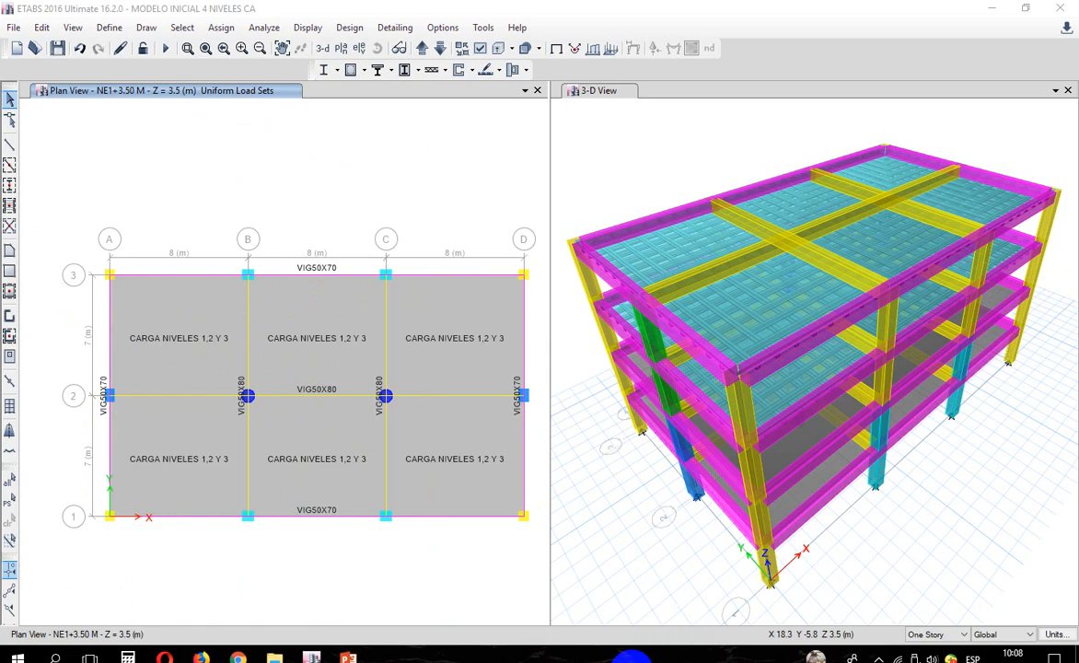
Step: Display the load information of the NE1+3.50 M slab panel between grids A–B and 2–3
click(163, 329)
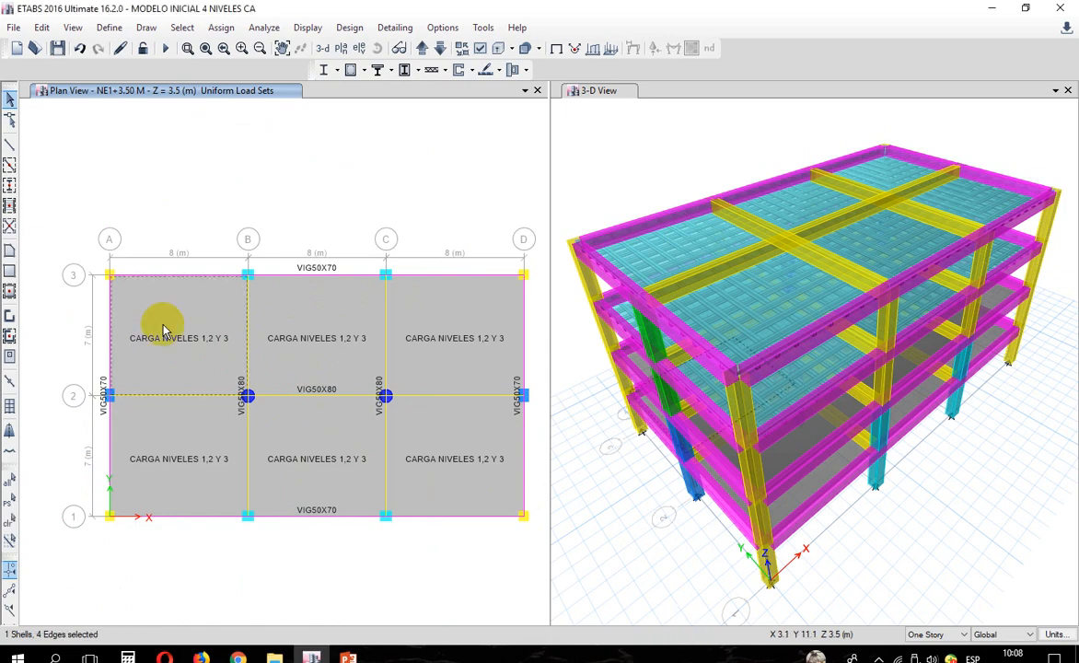
right_click(188, 311)
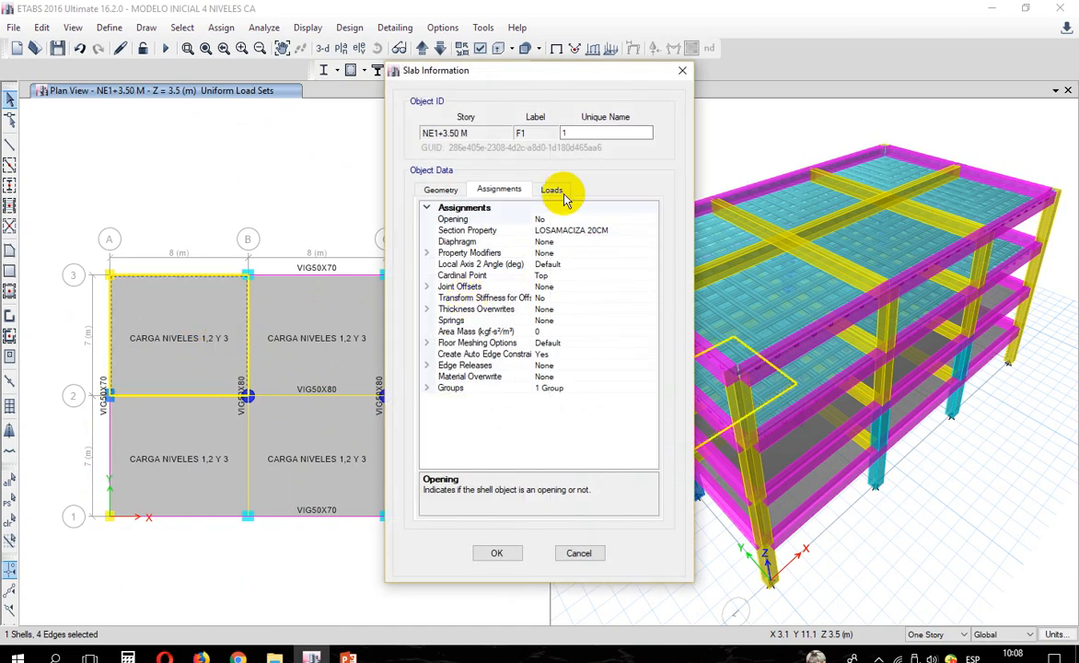
drag(469, 75, 532, 90)
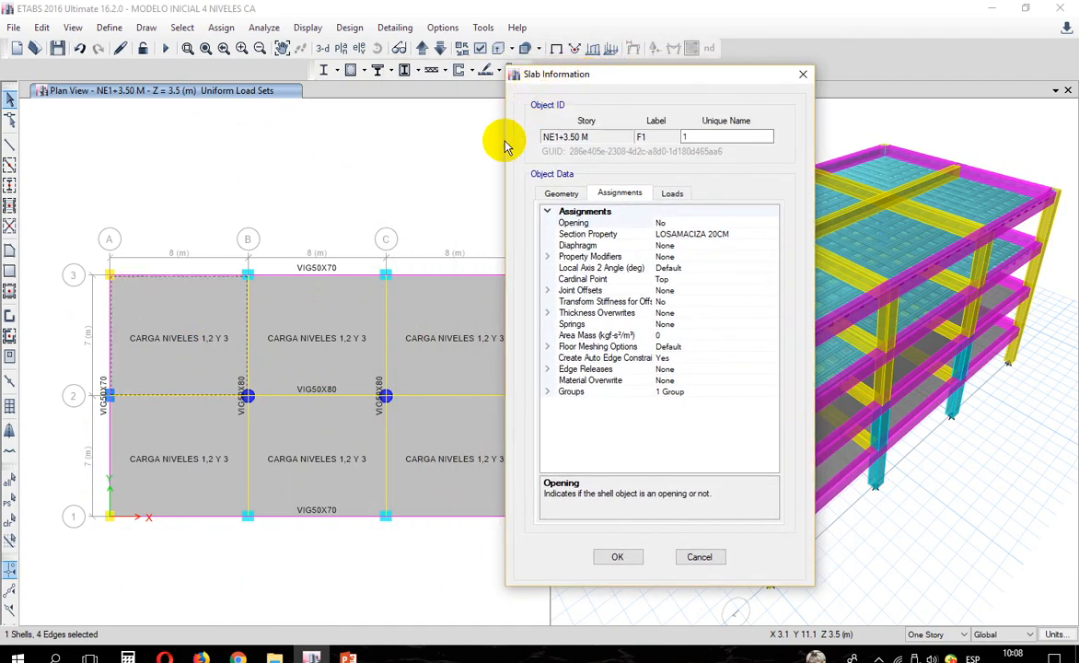
click(671, 195)
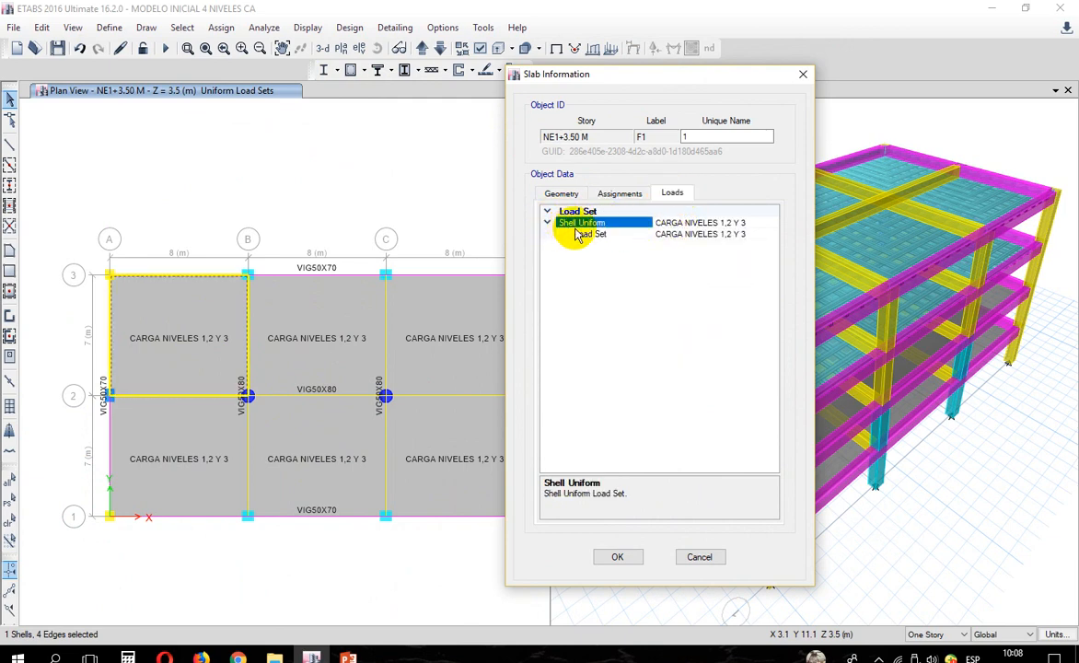
Step: Choose CARGA NIVELES 1,2 Y 3 again as this slab's shell uniform load set and accept the slab information
click(721, 235)
scroll(723, 237, down, 1)
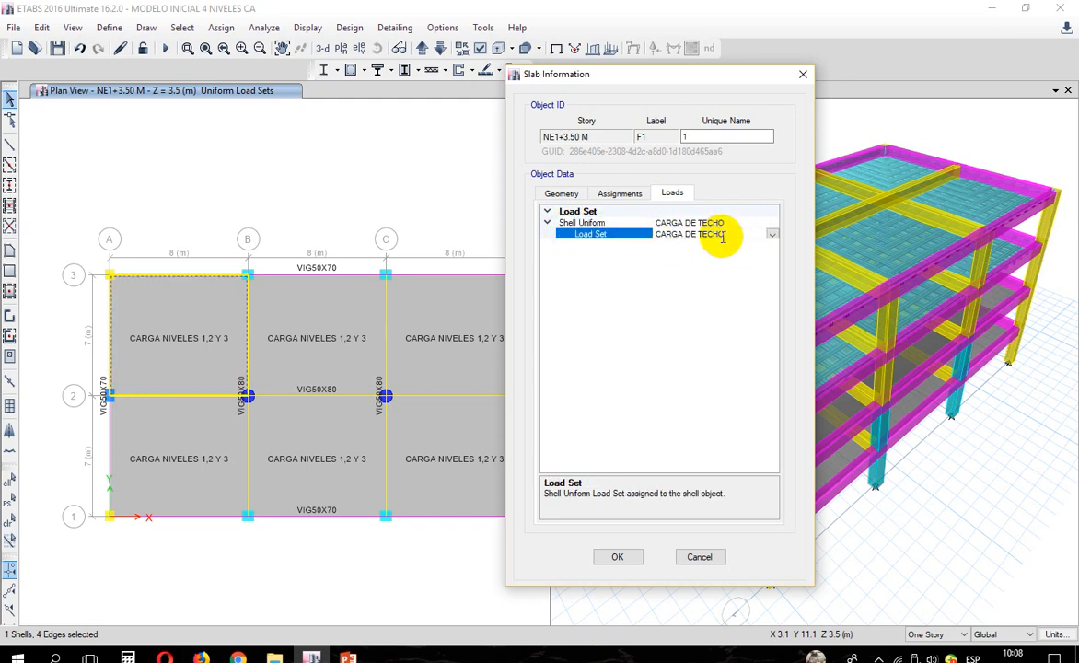
click(771, 233)
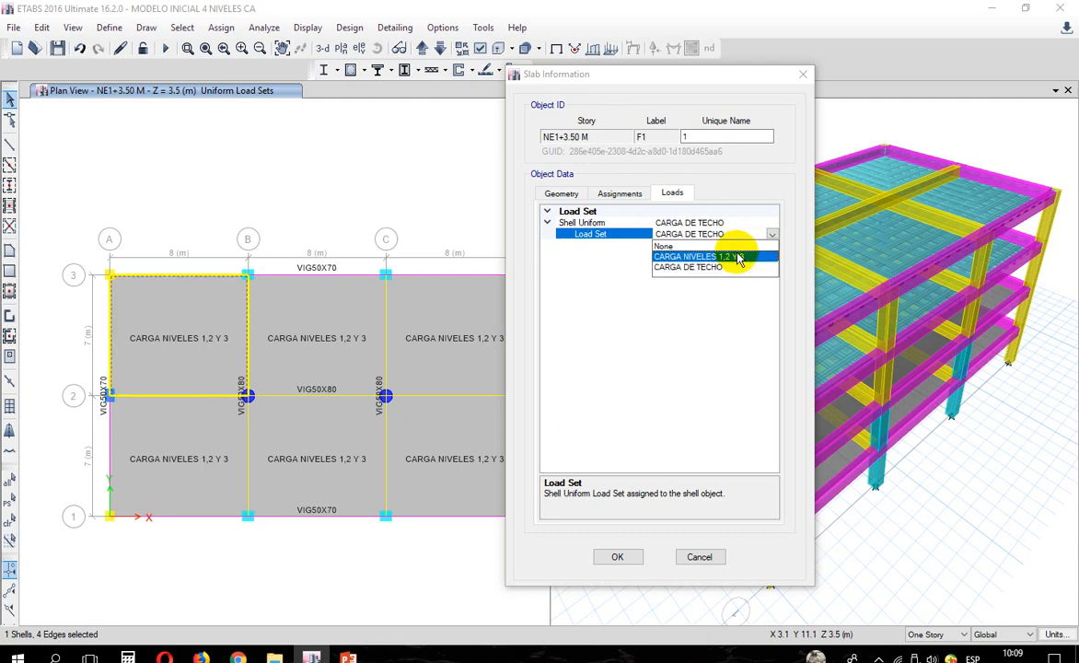
click(742, 255)
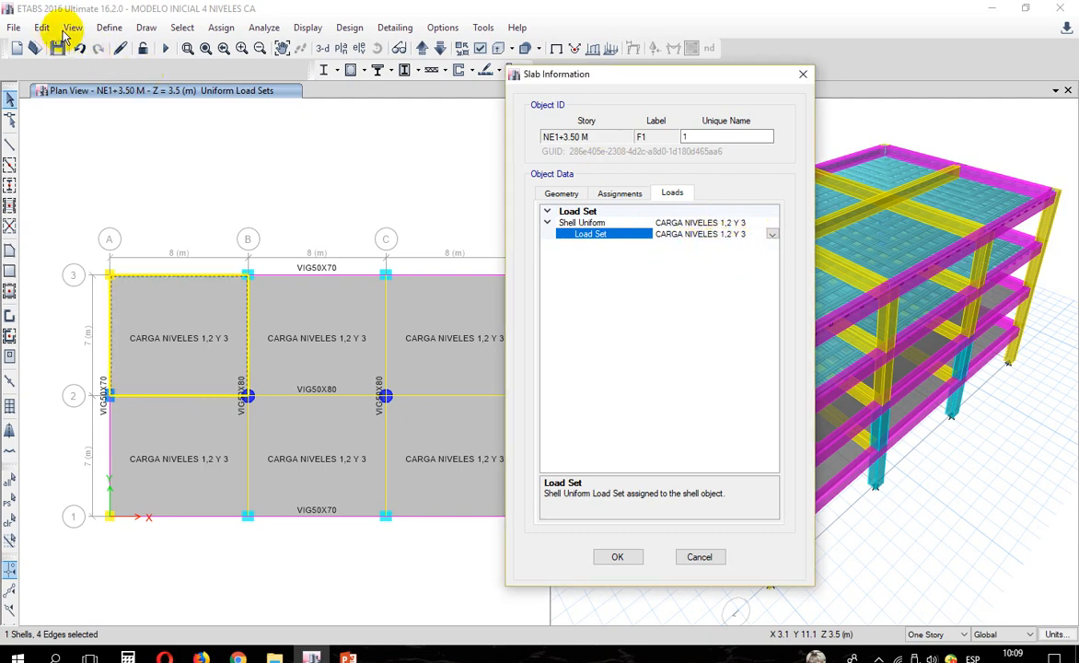
click(613, 557)
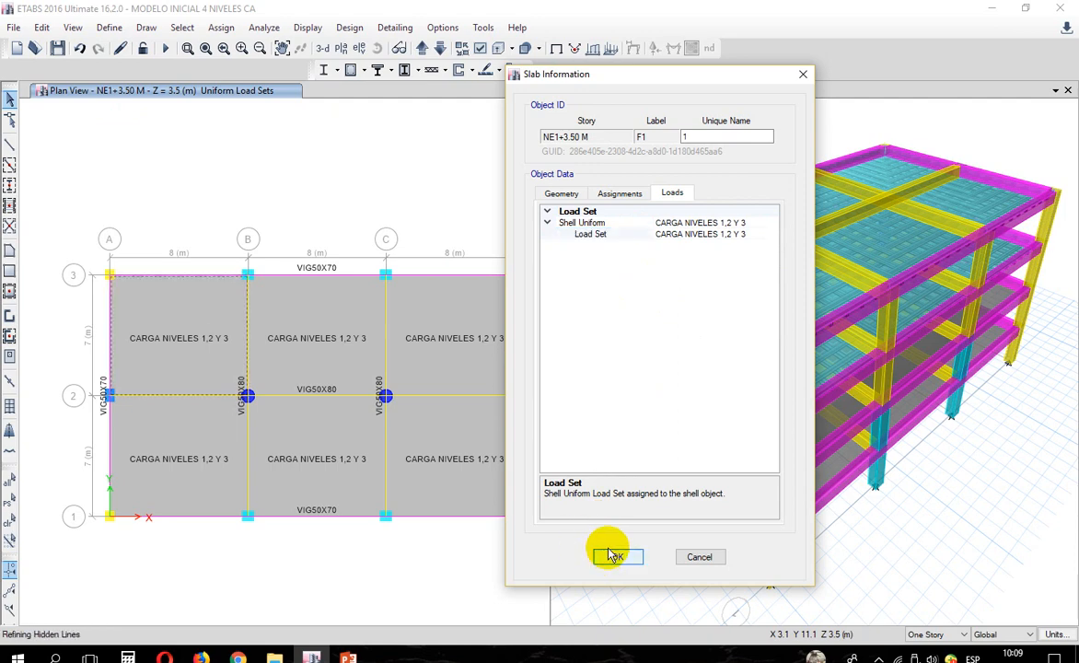
click(613, 557)
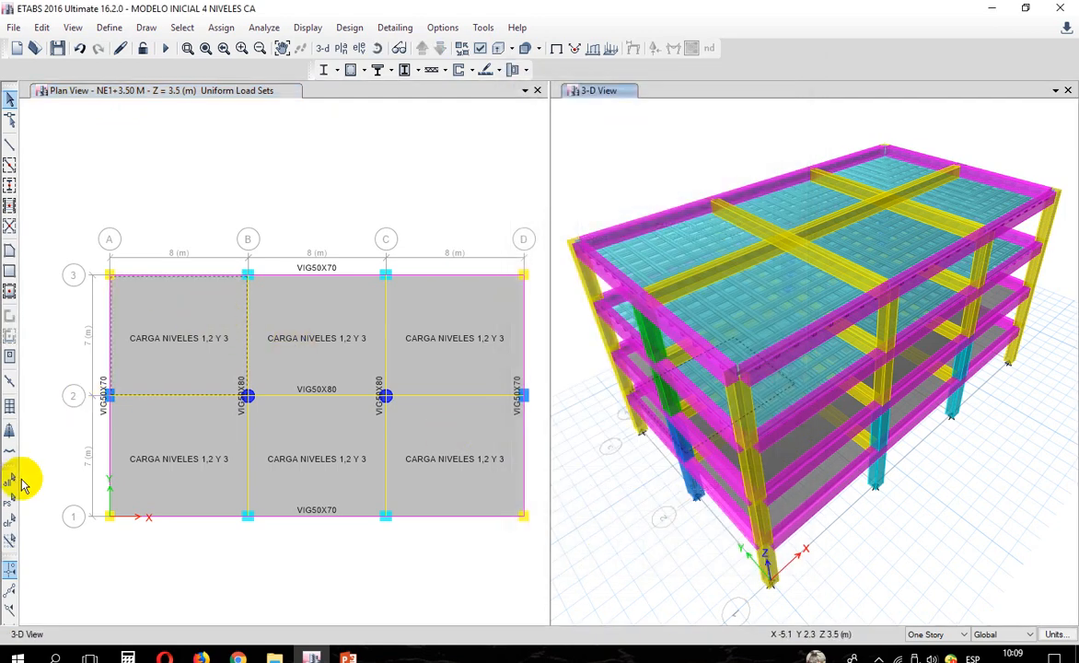
Step: Review the load patterns and load values defined in the shell uniform load set CARGA NIVELES 1,2 Y 3
click(108, 27)
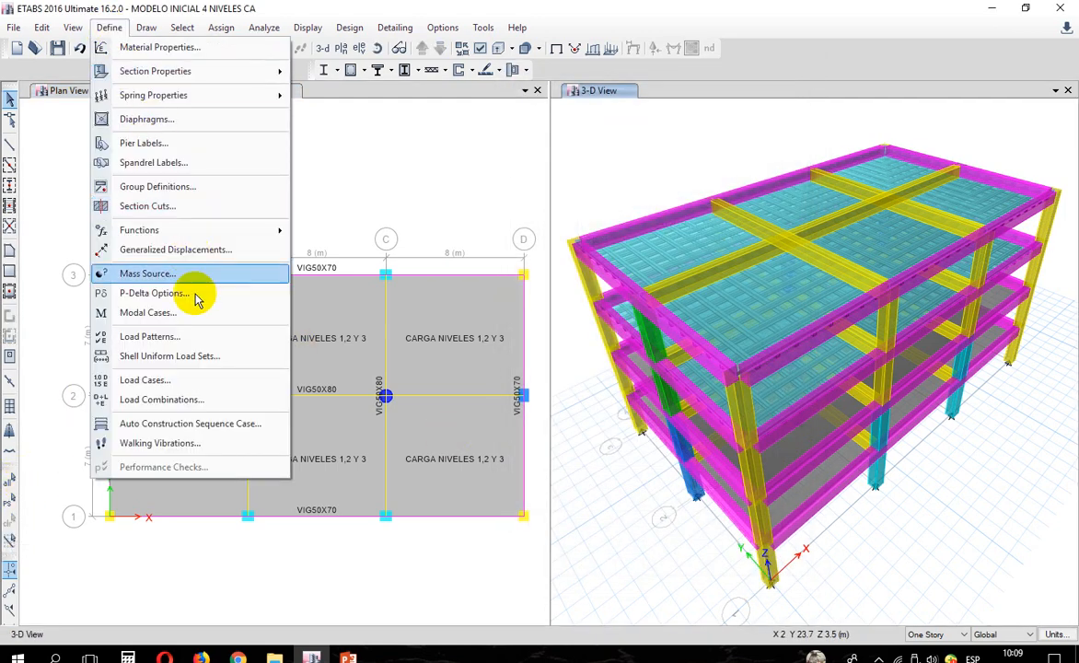
click(194, 359)
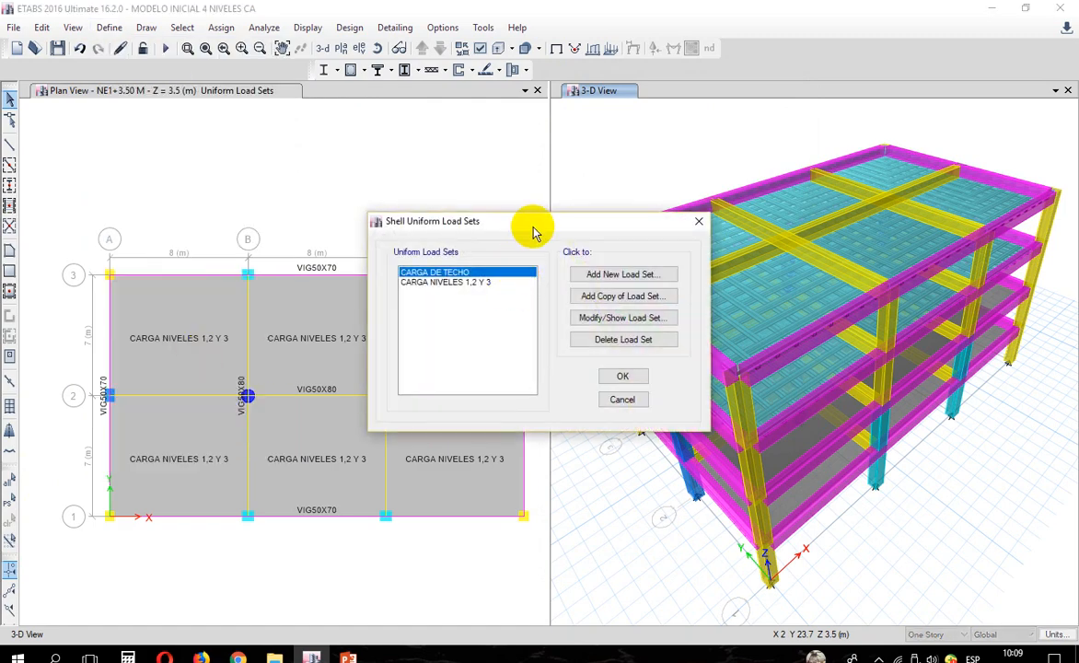
drag(535, 223, 617, 211)
click(567, 265)
click(665, 300)
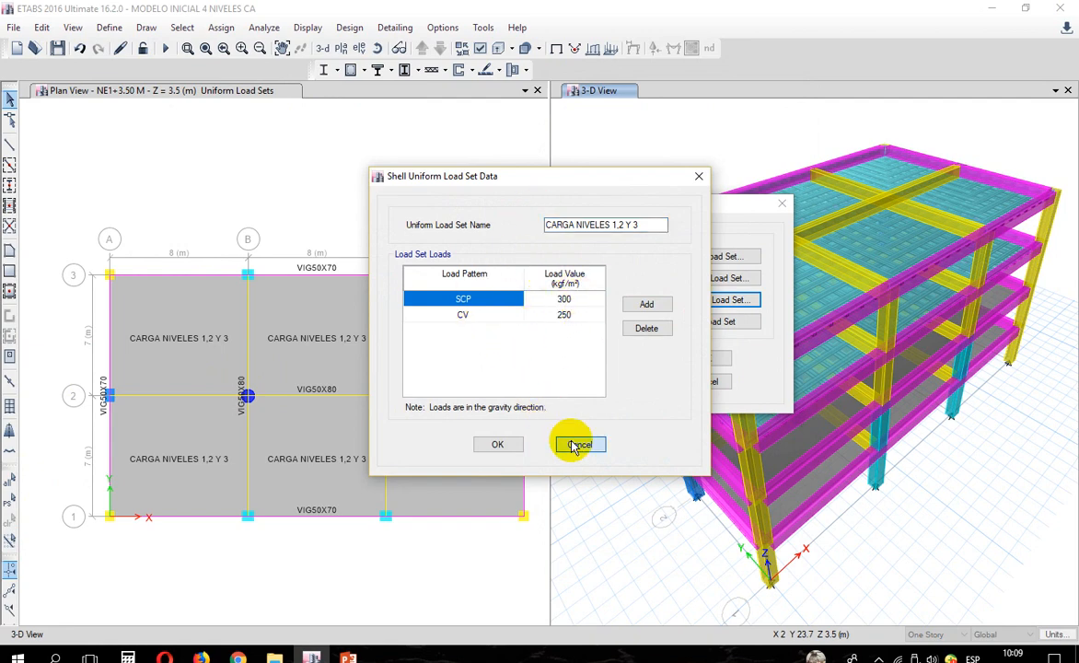
click(497, 445)
Step: Review the load patterns and values of the load set CARGA DE TECHO and leave the load set definitions
click(550, 255)
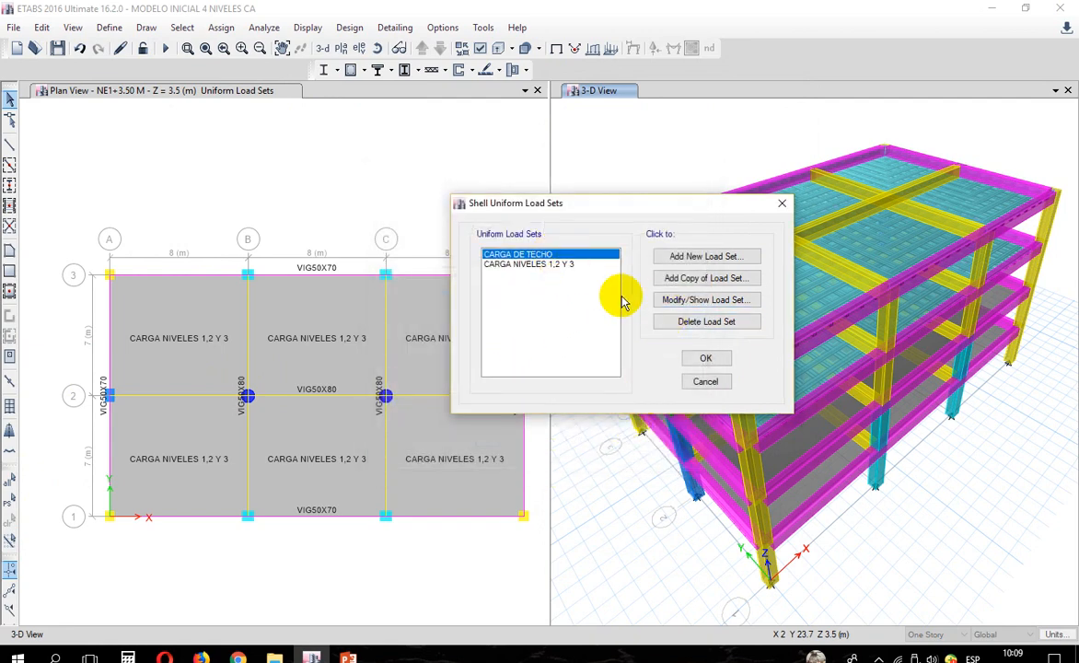
click(621, 300)
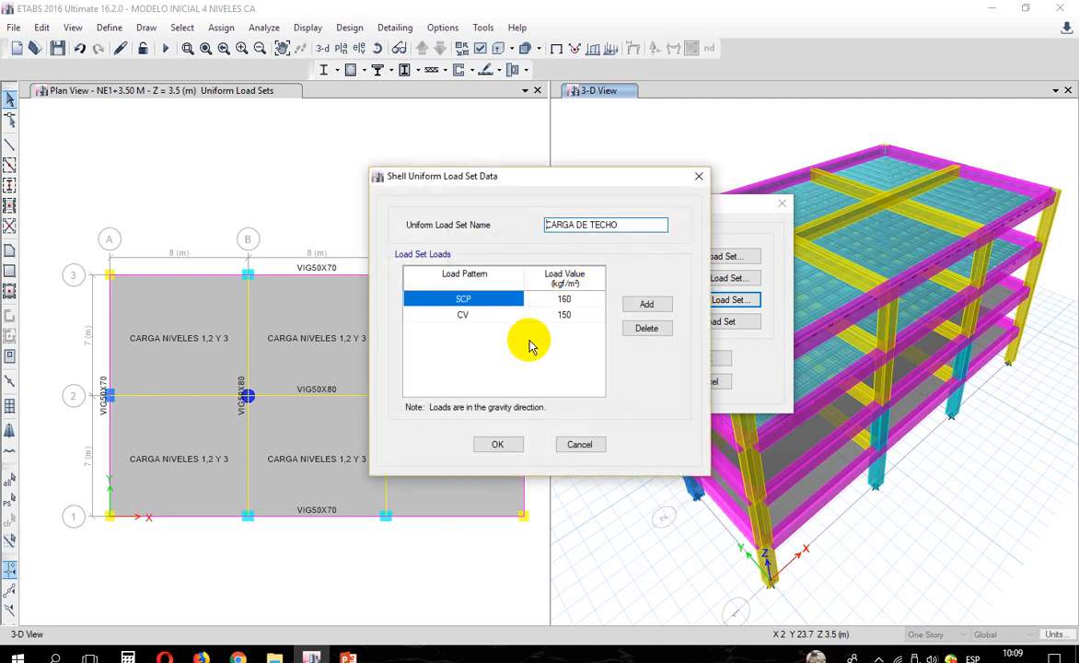
click(497, 444)
key(Return)
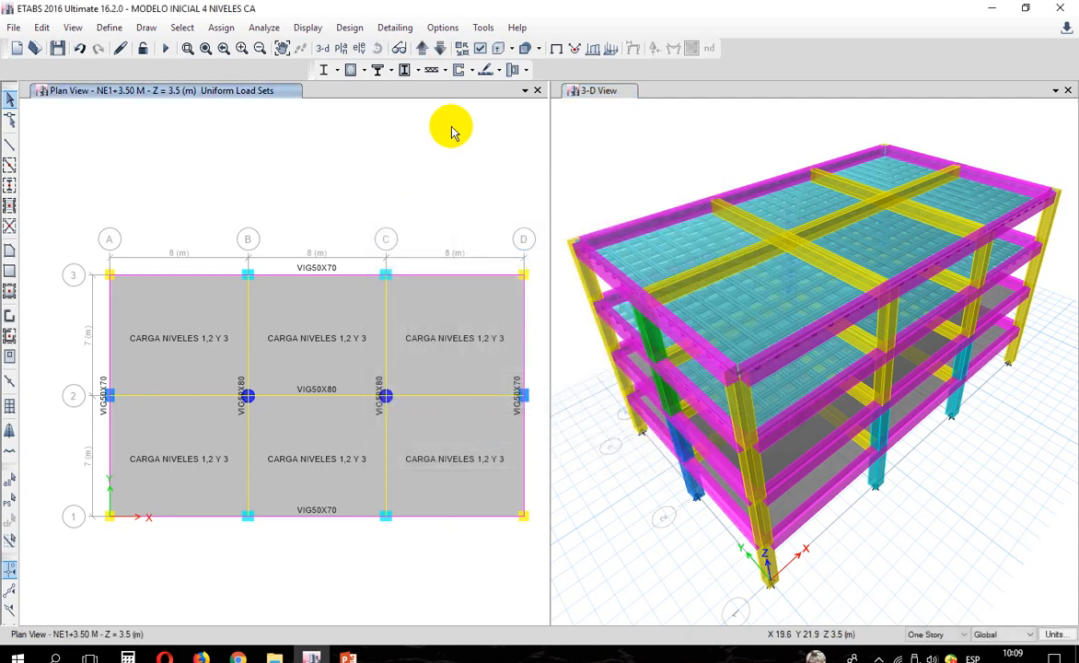
Step: On storey NE4+14.00 M, change the uniform load set of the slab between grids C–D and 2–3 to CARGA NIVELES 1,2 Y 3
click(421, 48)
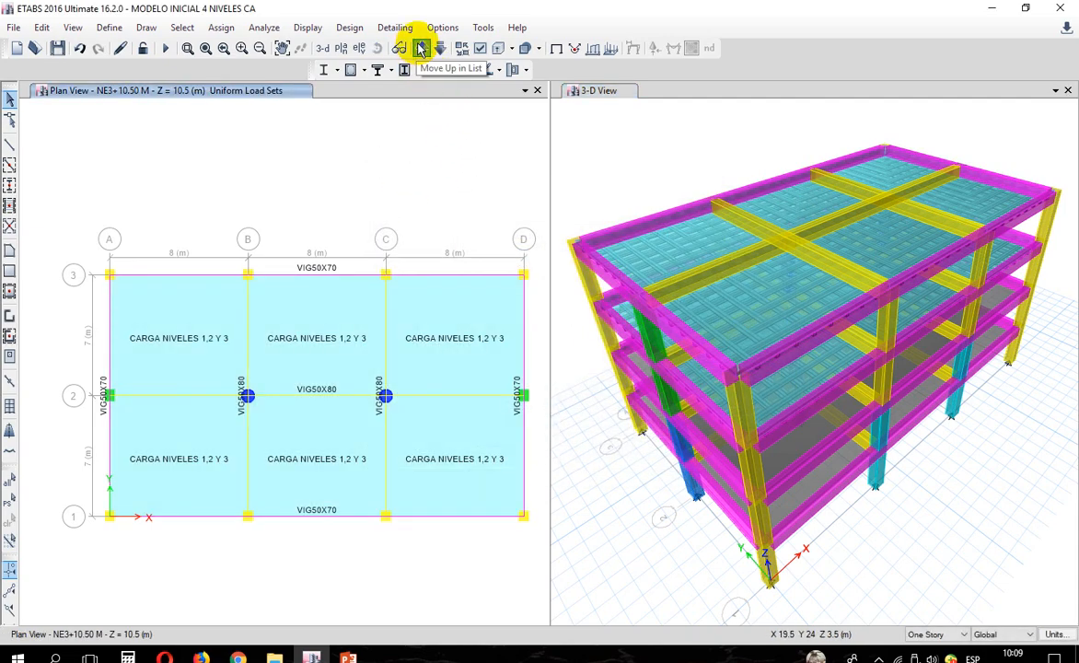
click(421, 48)
right_click(419, 315)
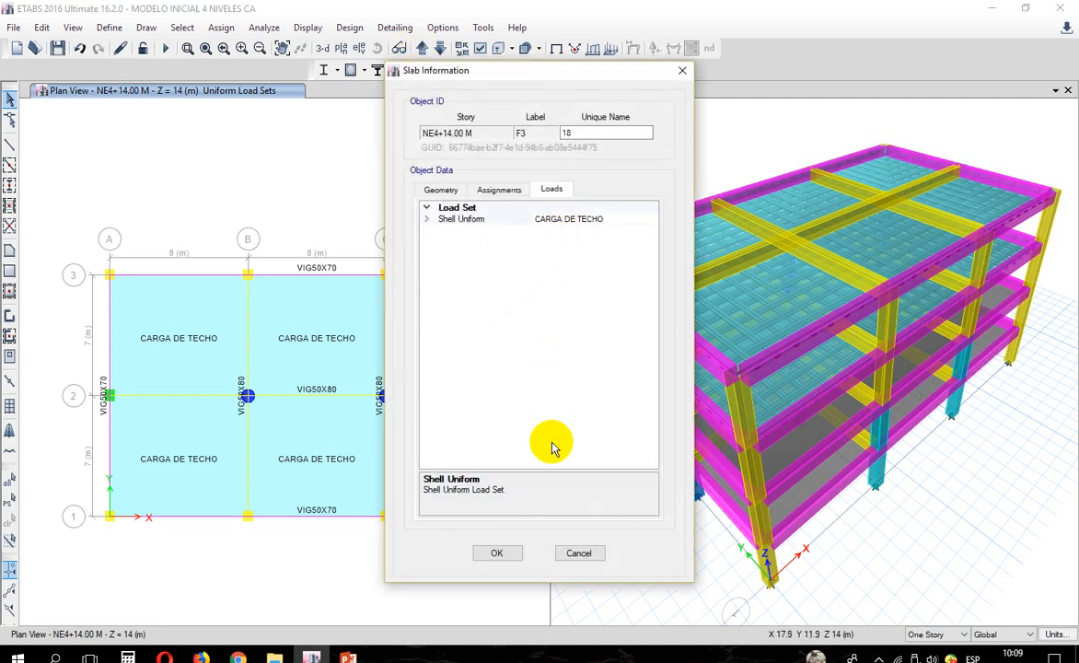
click(552, 223)
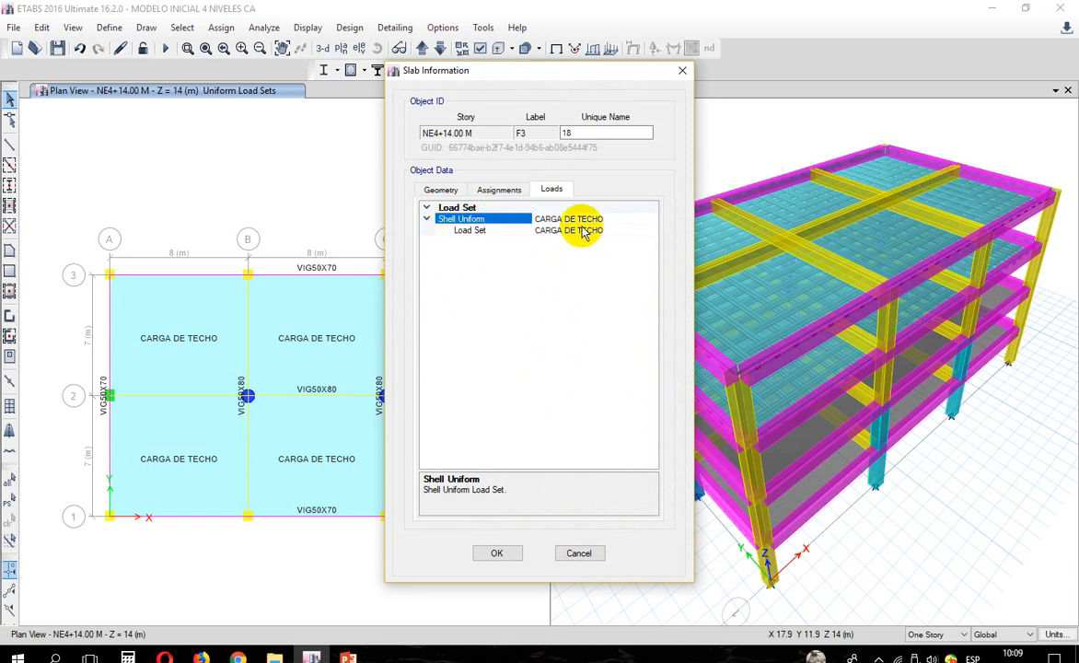
click(469, 231)
click(651, 231)
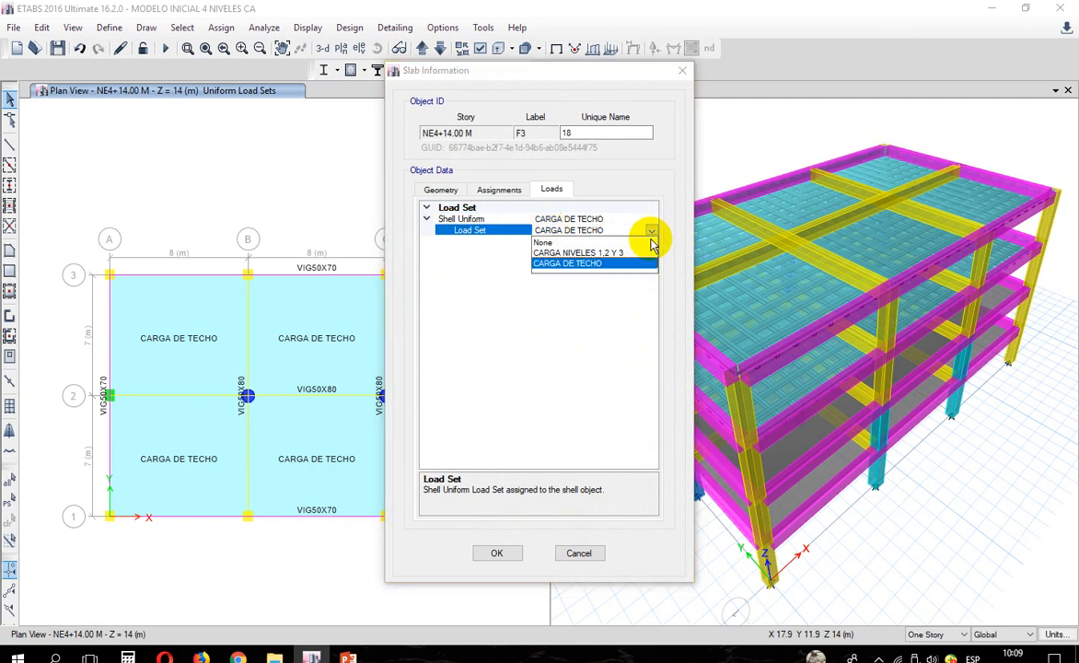
click(589, 252)
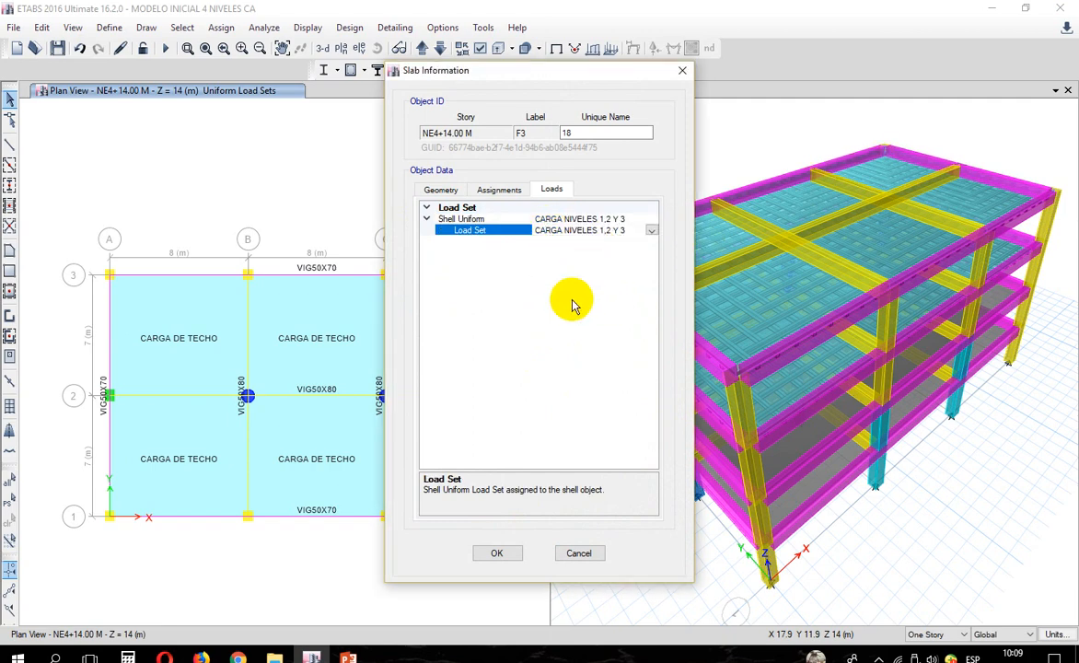
click(503, 559)
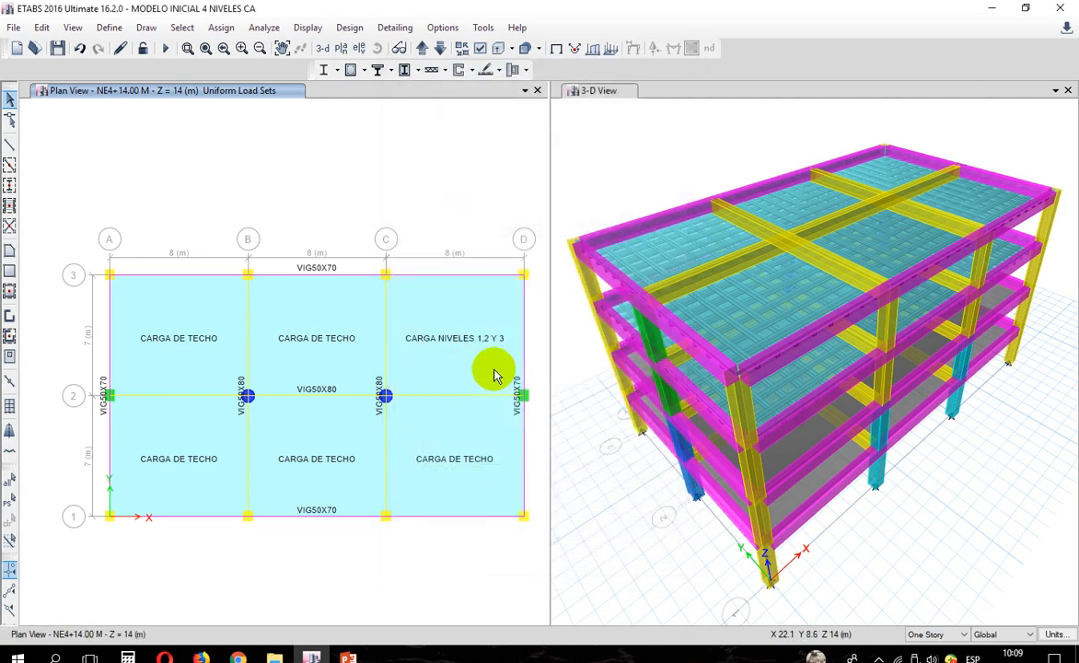
Step: Set the uniform load set of the NE4+14.00 M slab between grids C–D and 2–3 back to CARGA DE TECHO
right_click(482, 321)
click(426, 218)
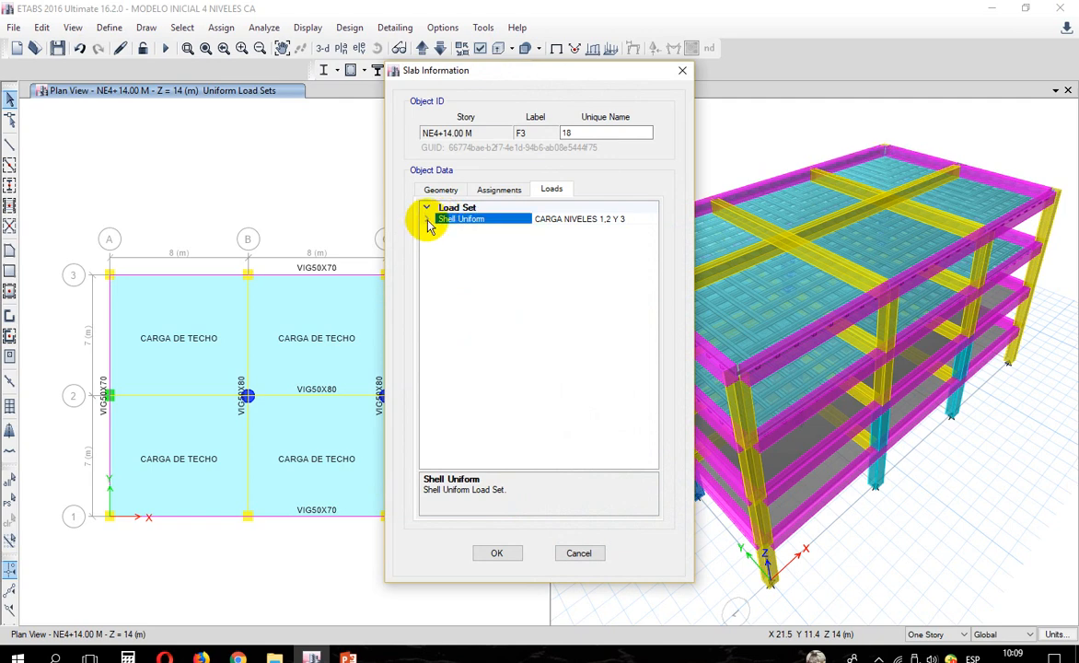
click(607, 229)
click(651, 230)
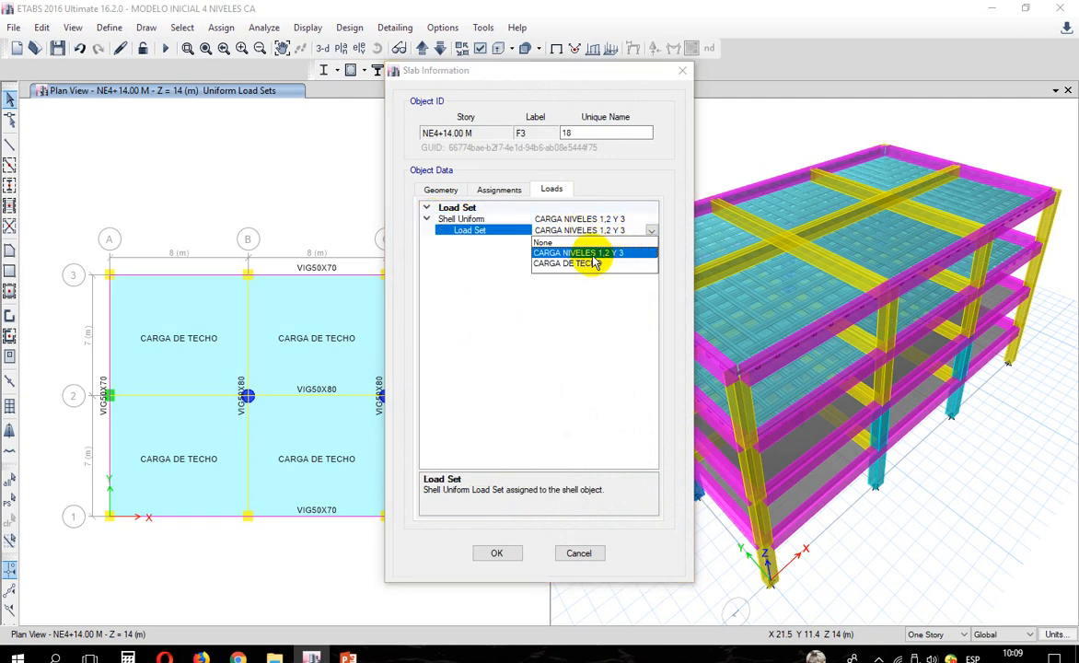
click(596, 263)
click(504, 553)
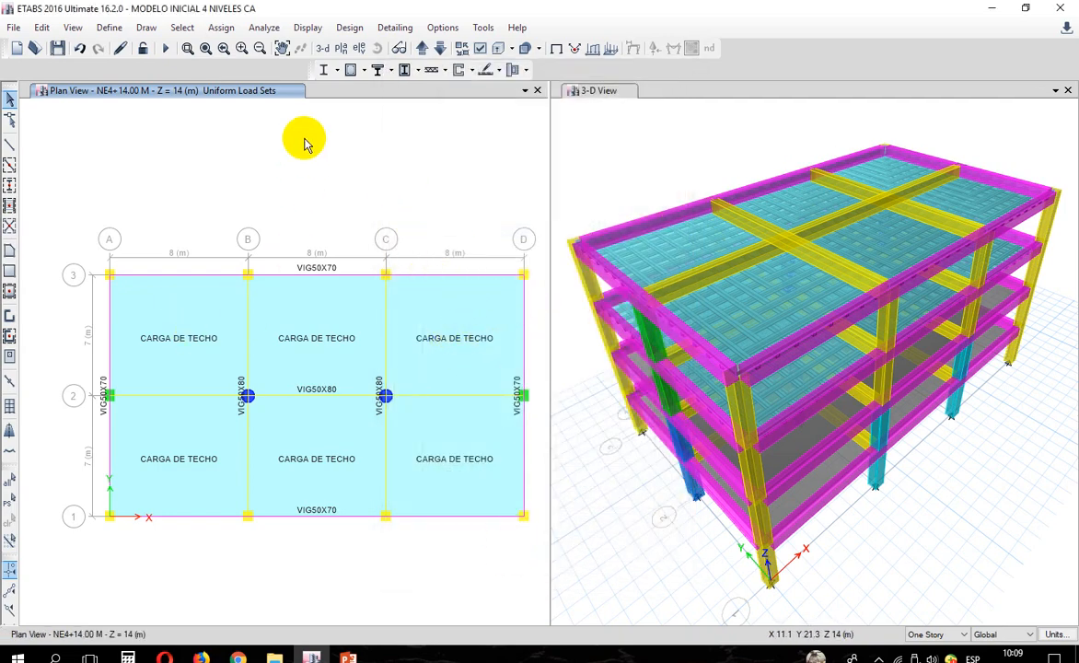
Step: Check the load set assignments in the 3-D view and return to the plan view of storey NE4+14.00 M
click(321, 51)
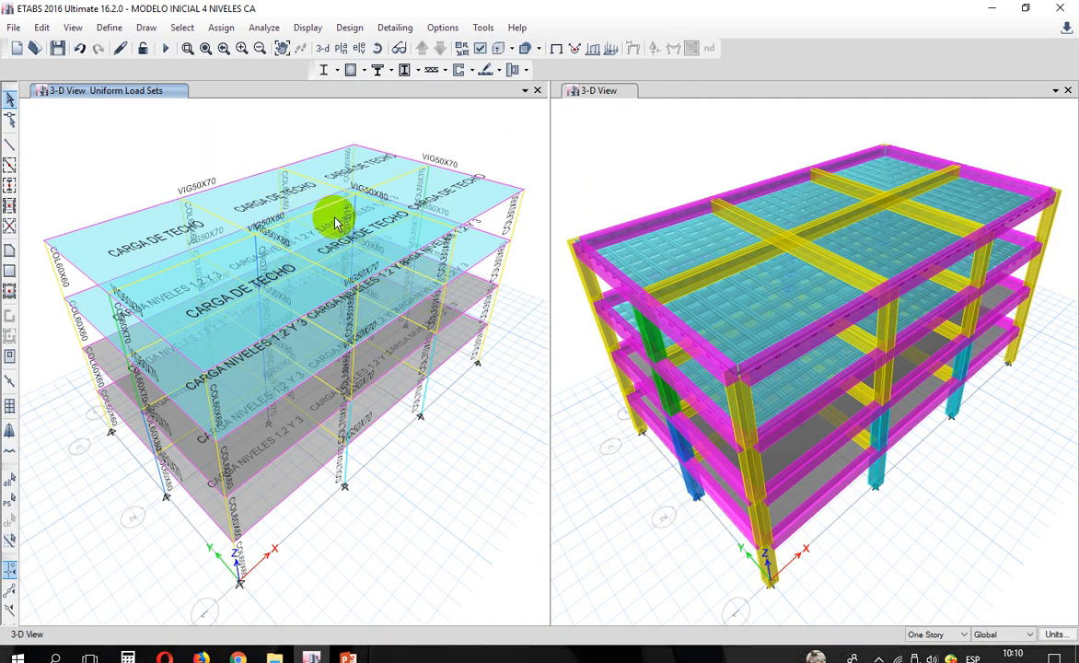
click(340, 53)
click(587, 505)
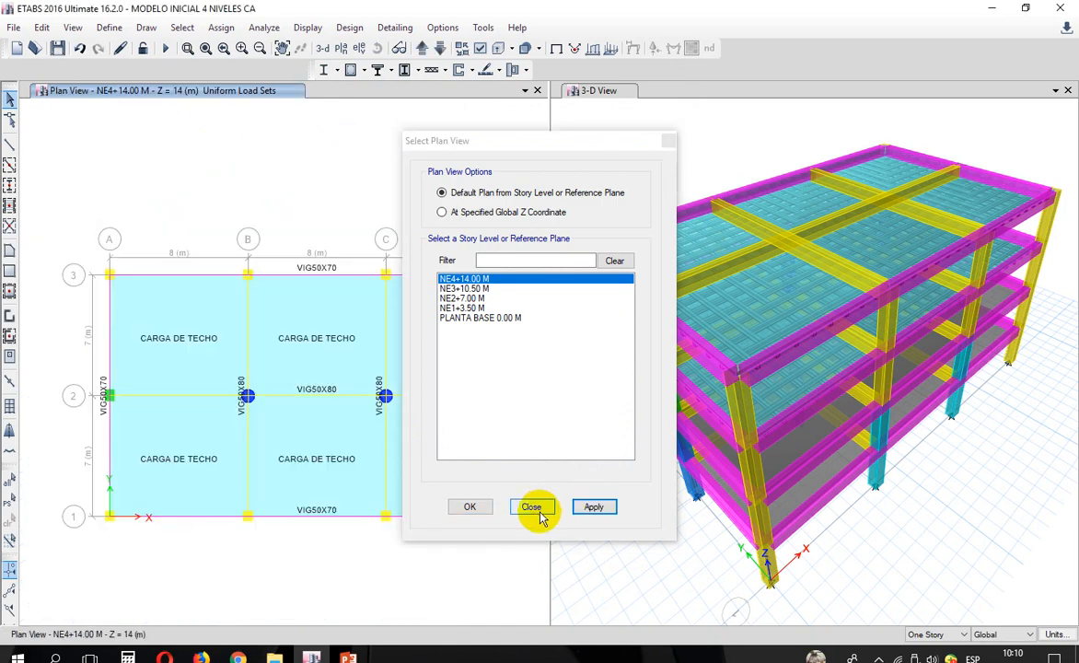
click(535, 508)
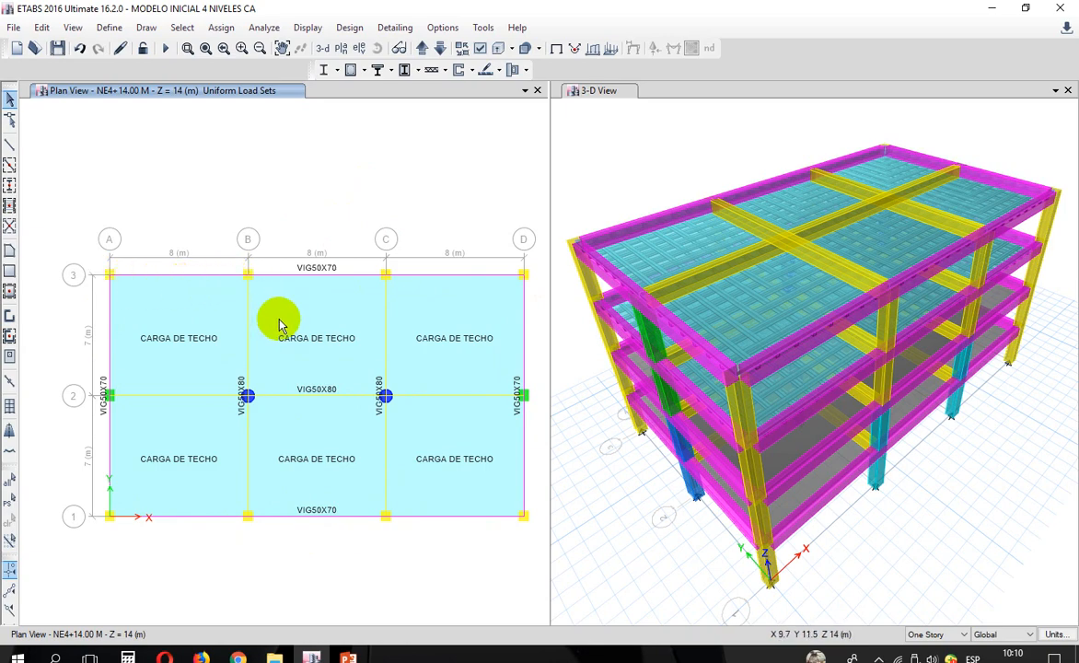
Step: Select the whole model in the 3-D view and divide its frames at intersections with visible grid lines
click(322, 53)
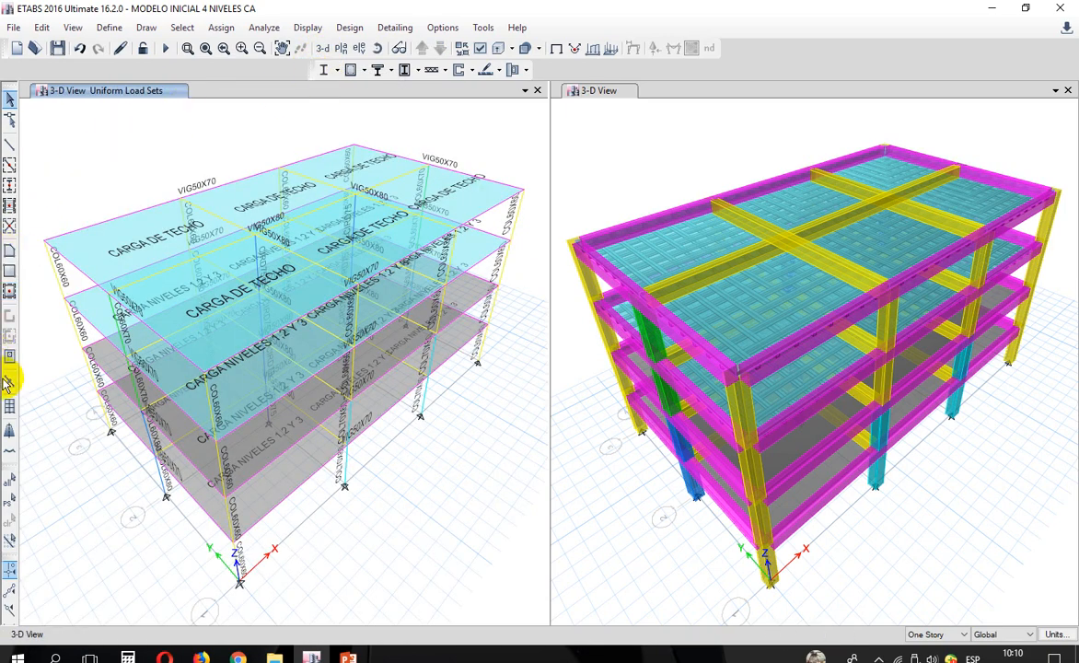
click(10, 482)
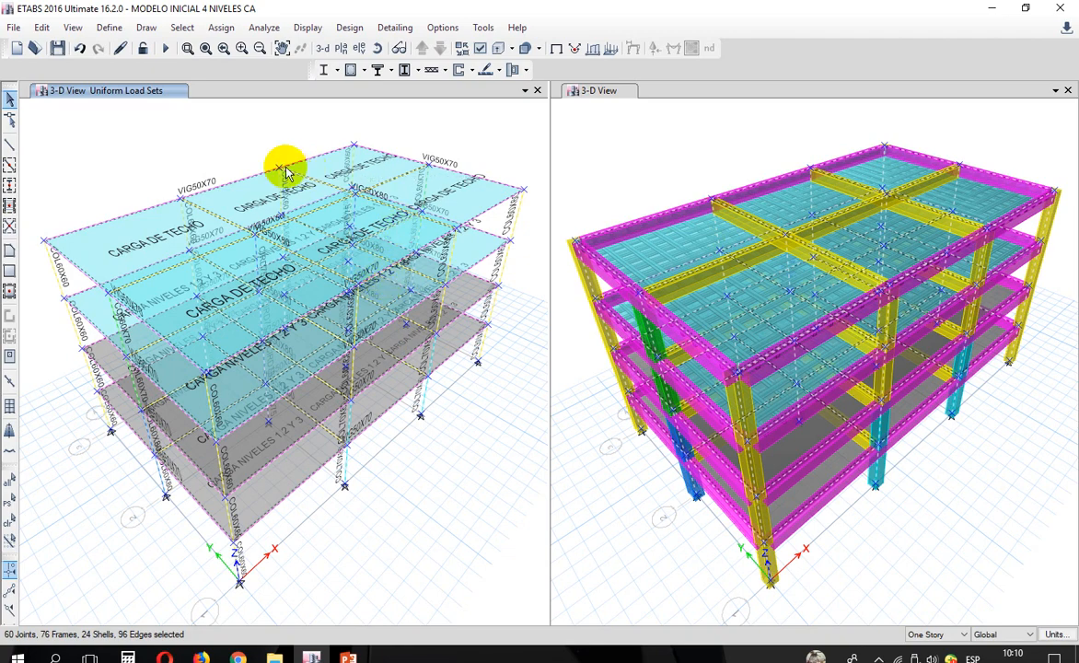
click(110, 29)
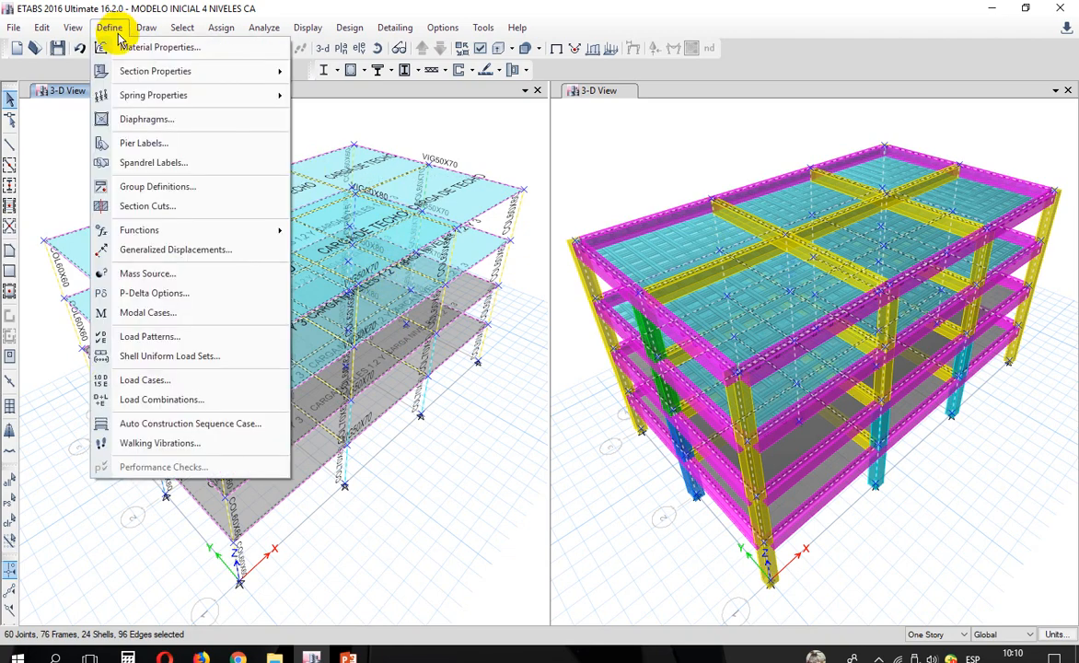
click(43, 28)
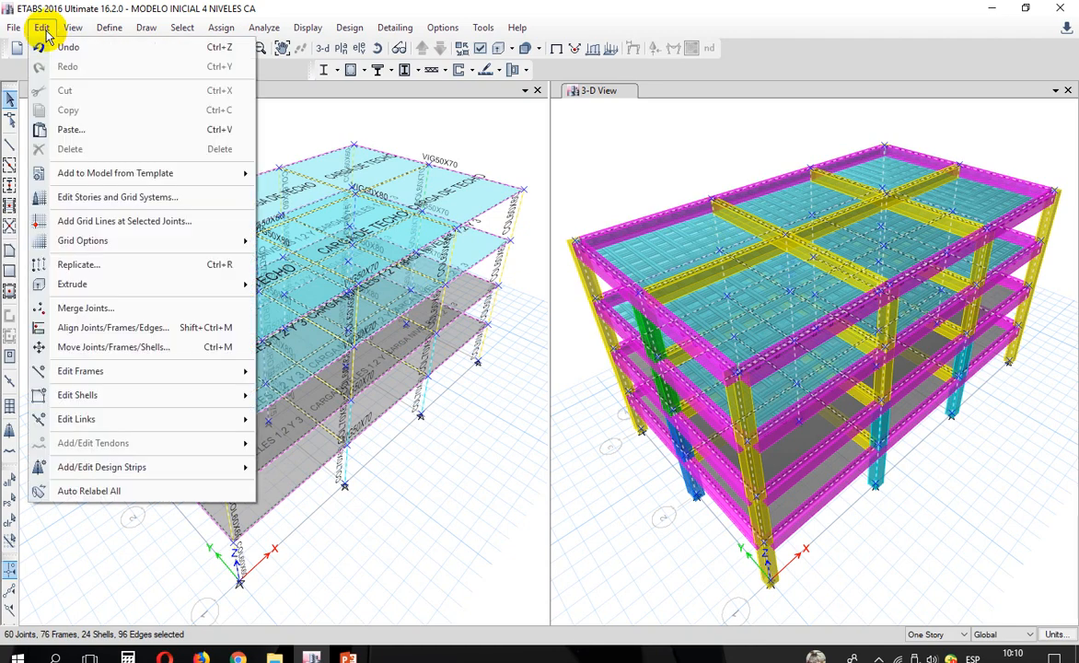
mouse_move(100, 377)
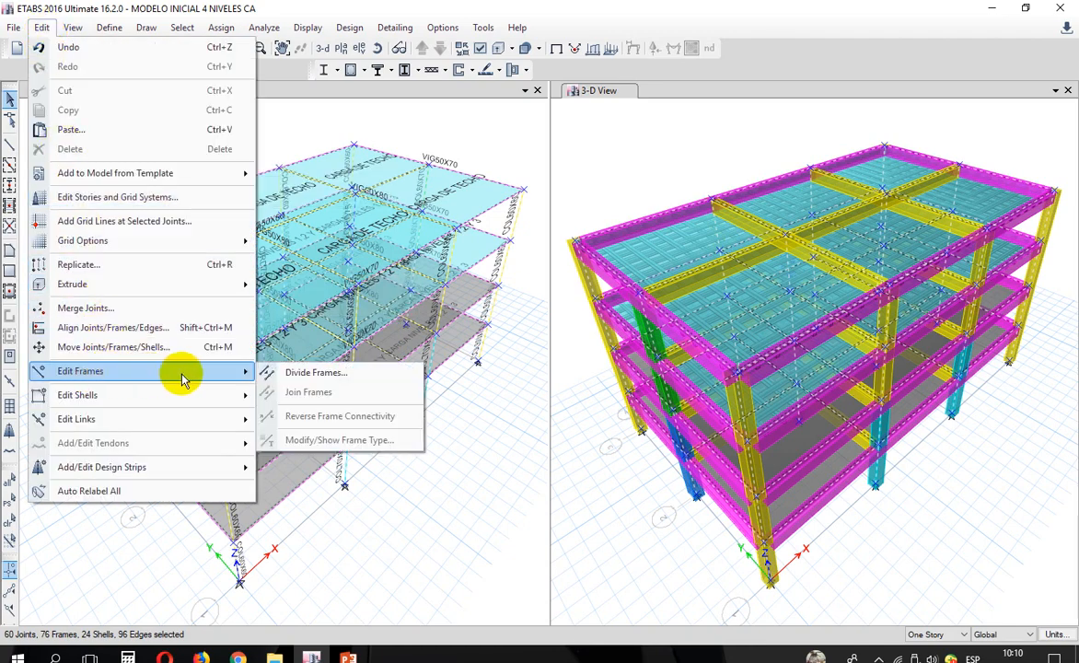
click(287, 374)
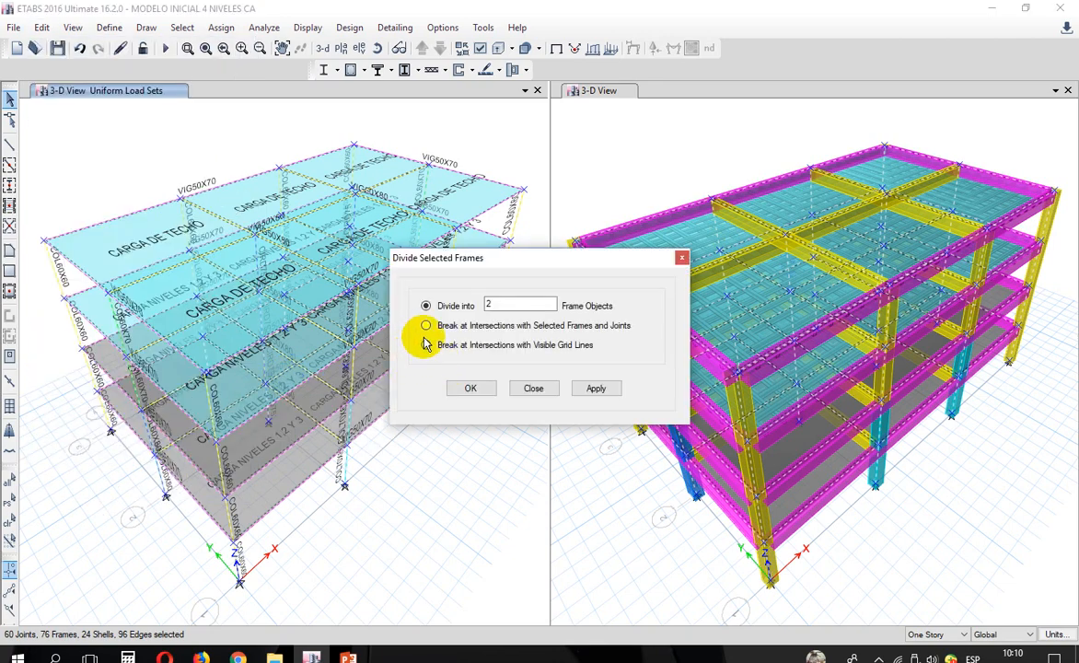
click(429, 350)
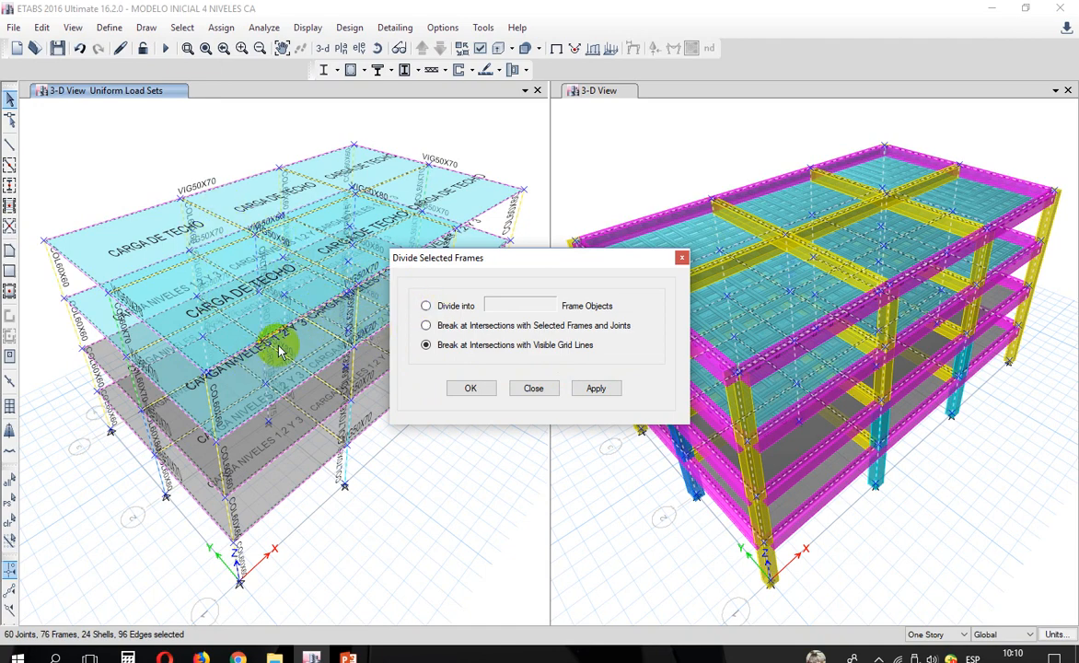
click(595, 389)
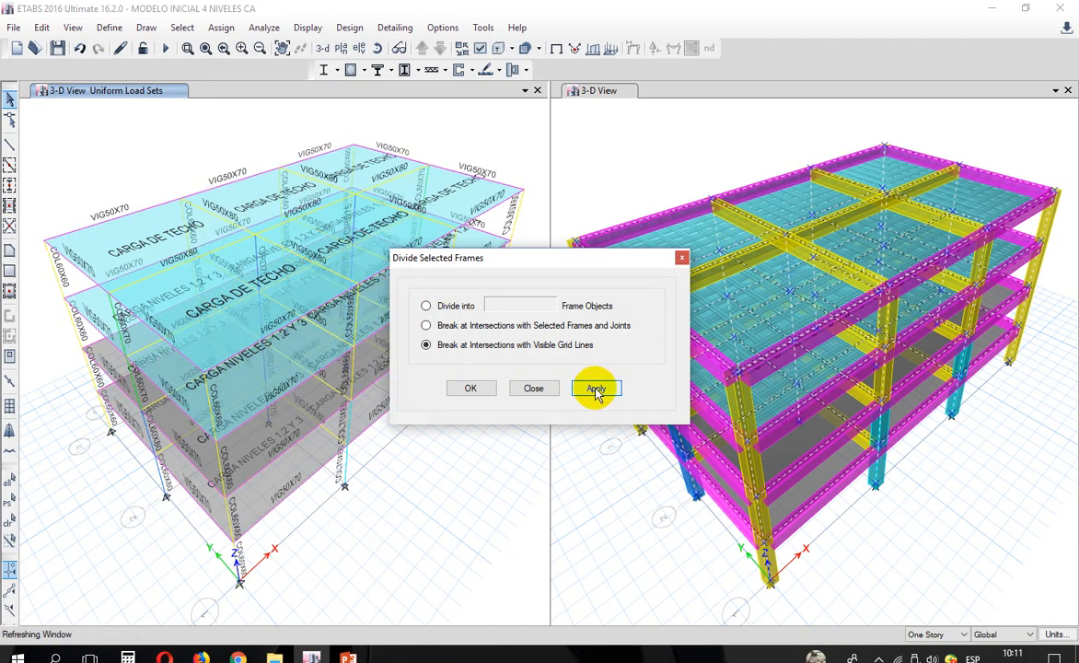
click(534, 388)
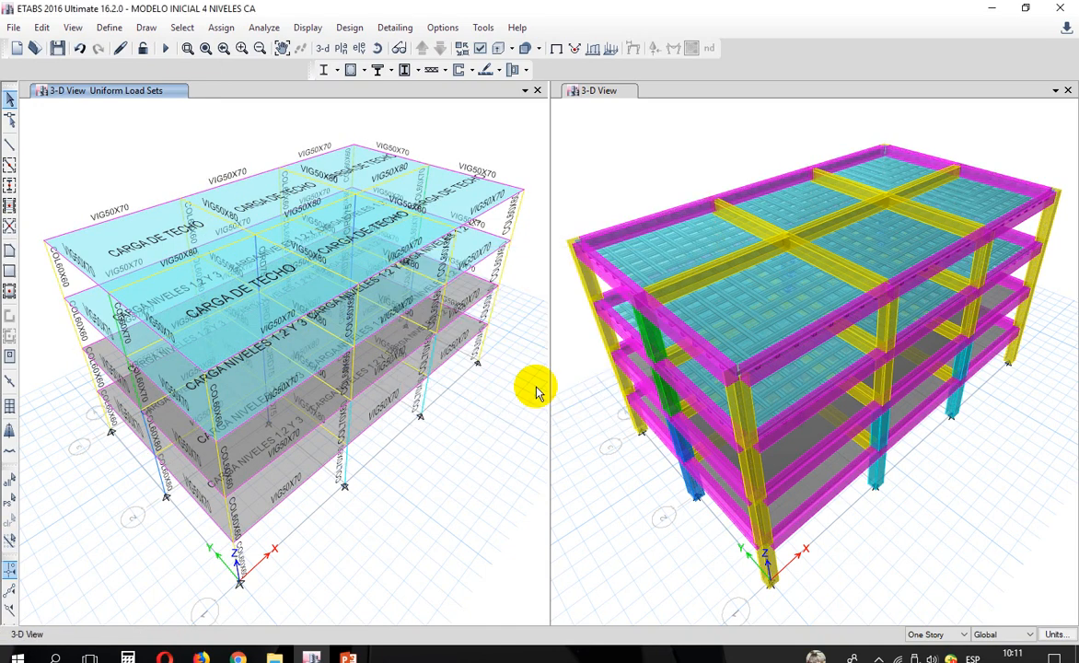
Step: On the plan view of storey NE4+14.00 M, delete the three VIG50X70 beams along grid 3
click(340, 48)
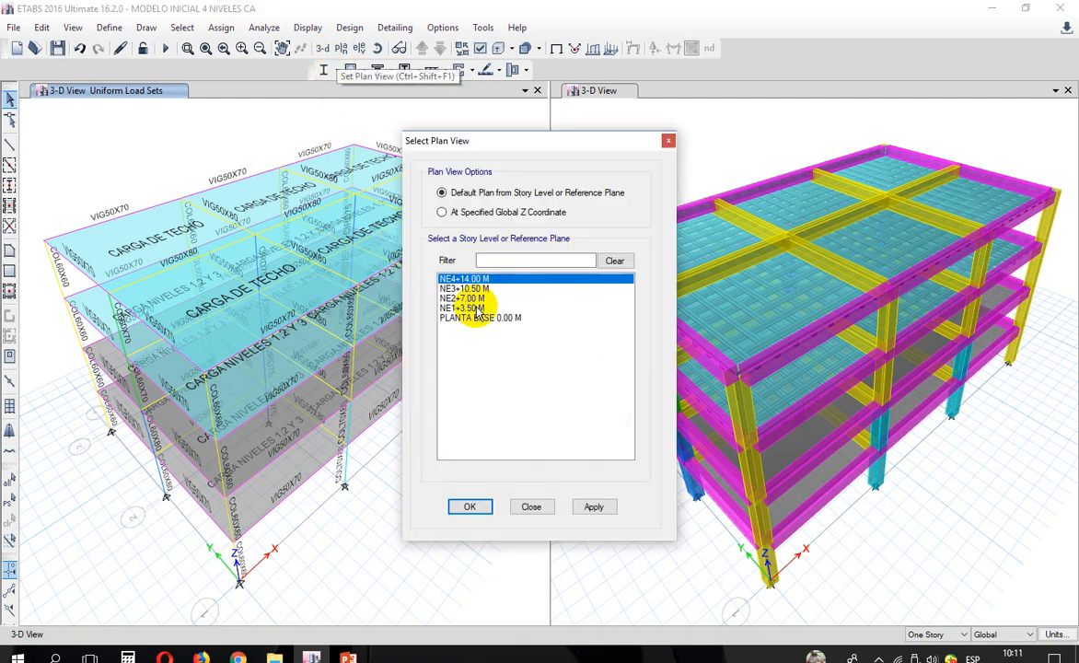
click(596, 506)
click(538, 508)
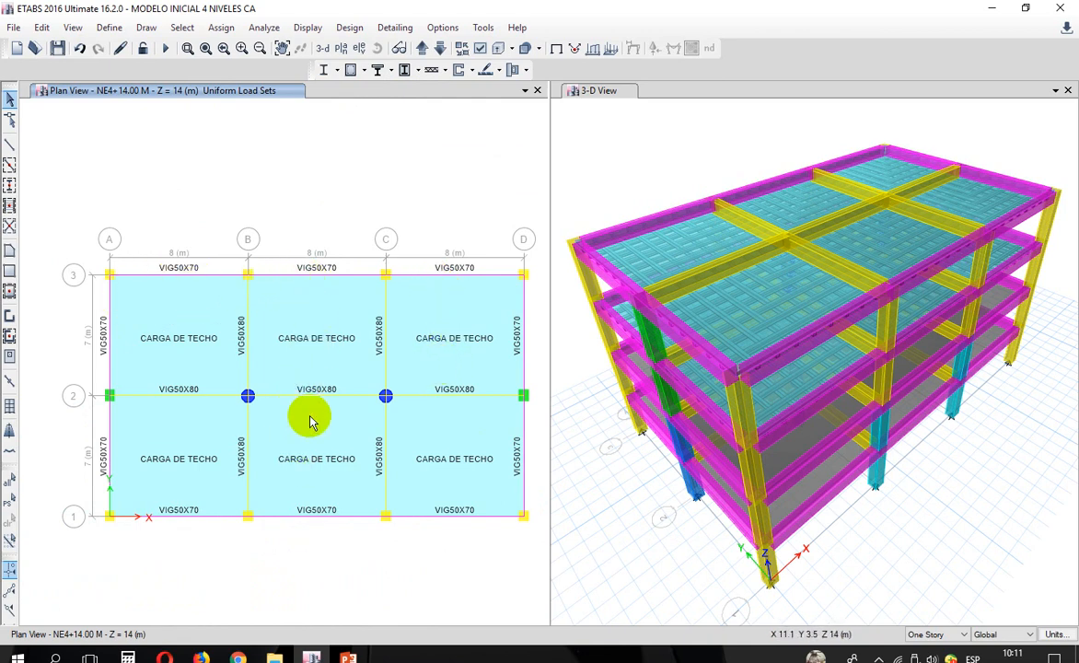
click(432, 278)
click(180, 275)
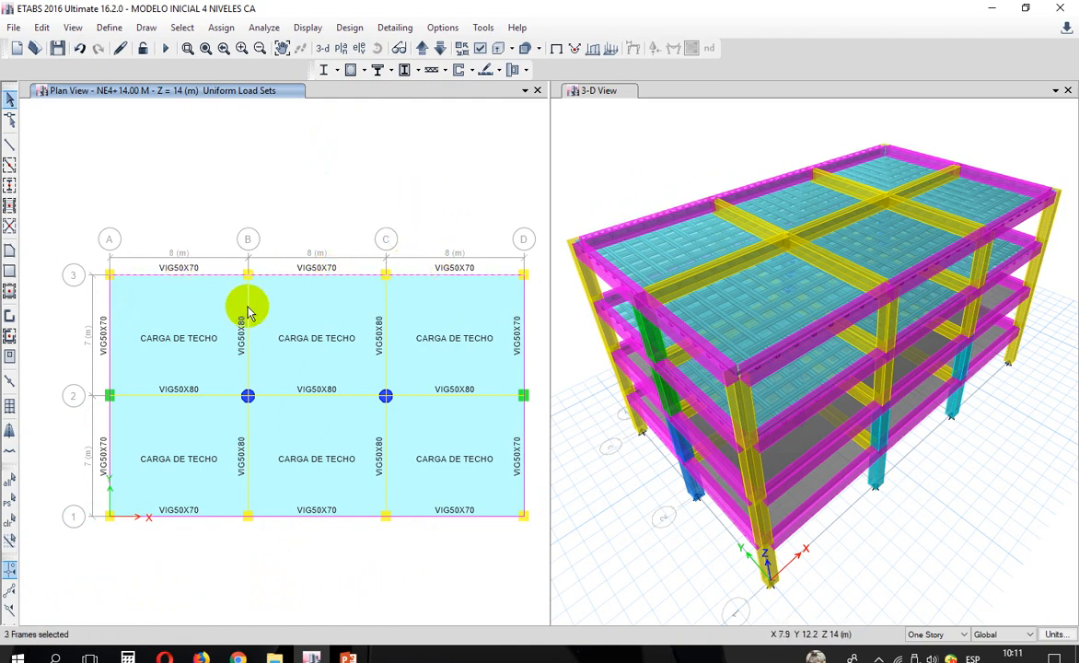
key(ctrl+q)
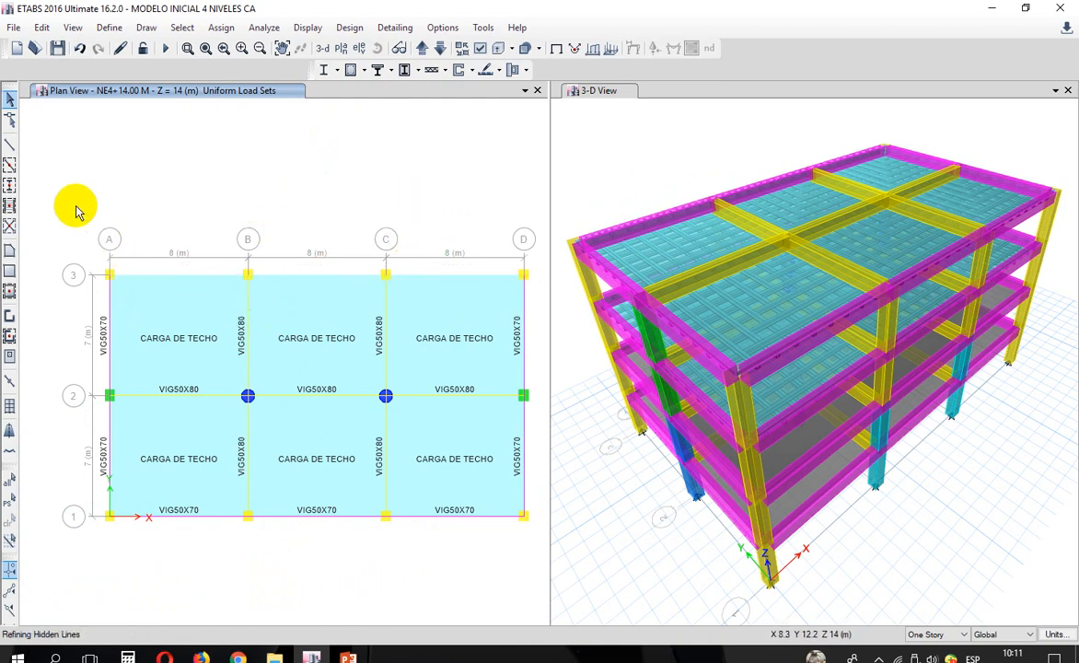
Step: Draw VIG50X70 frame beams one bay at a time along grid 3 from grid A to grid D
click(11, 146)
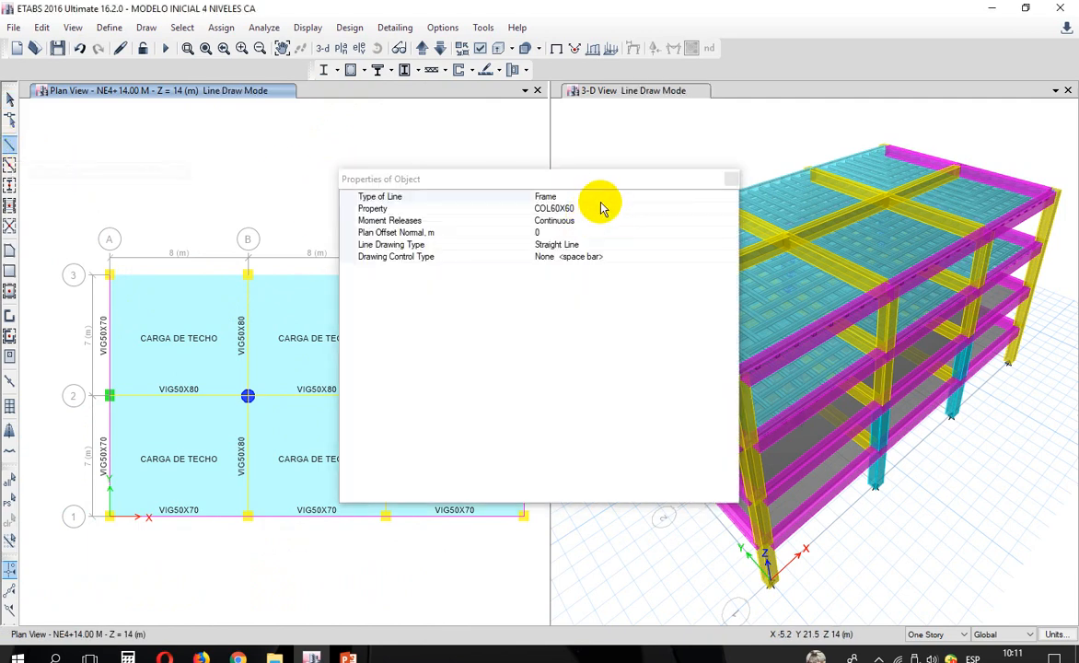
drag(599, 179, 882, 169)
click(957, 184)
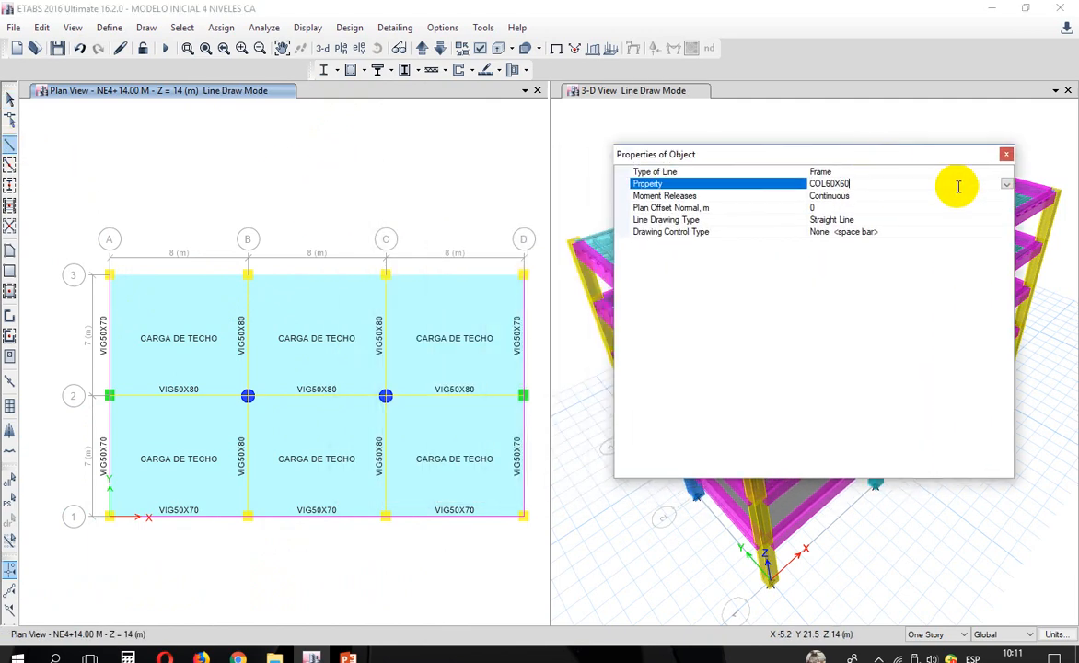
click(1006, 185)
scroll(875, 243, down, 2)
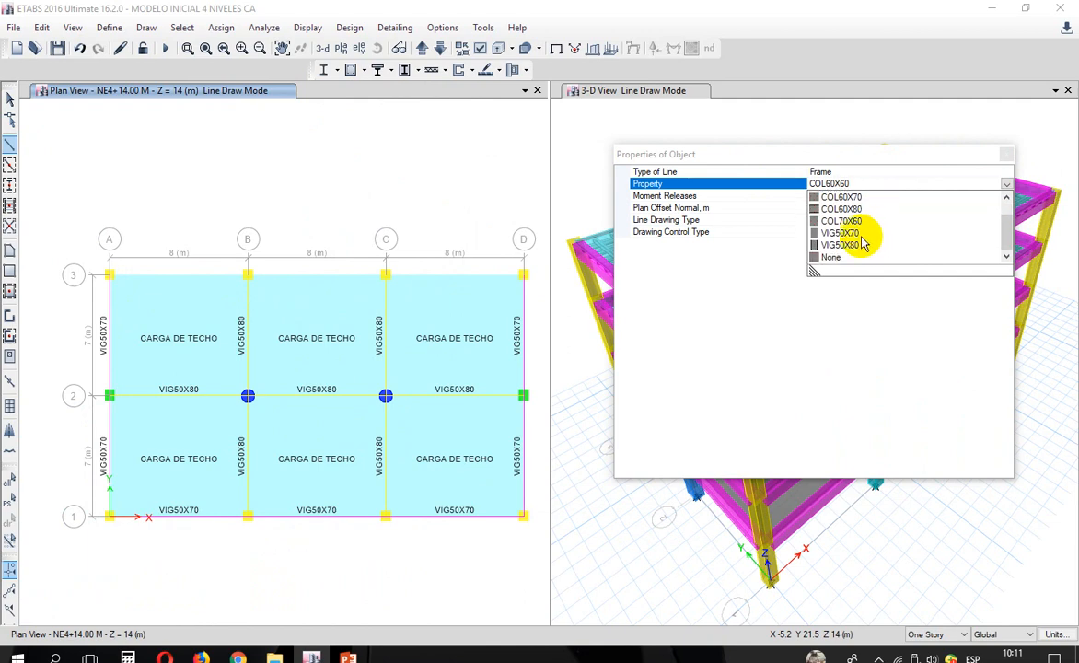
click(840, 234)
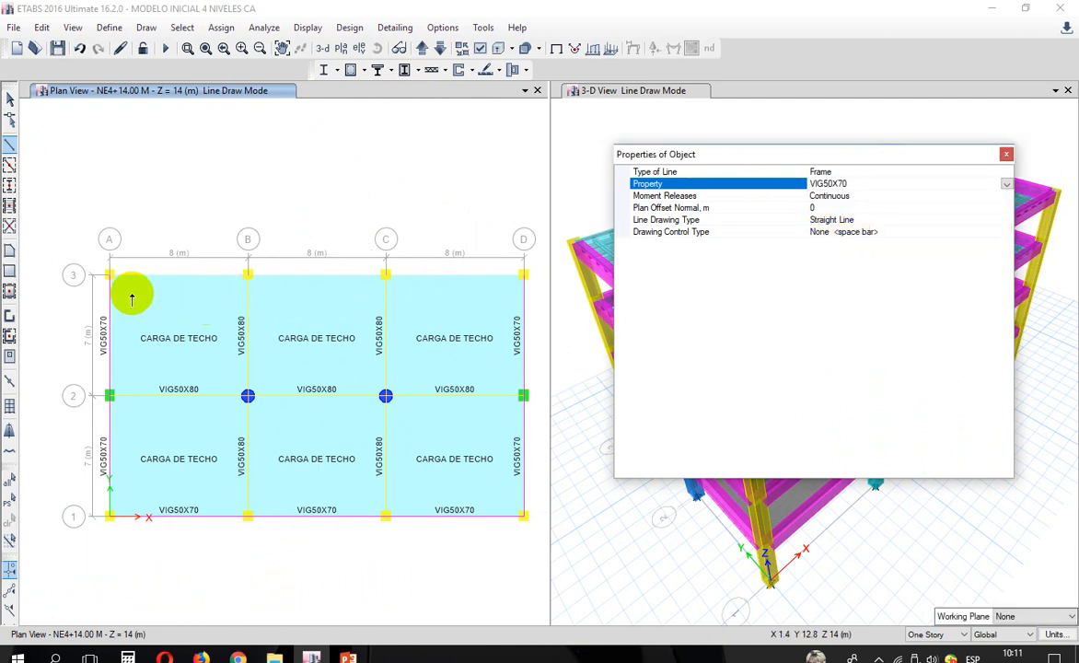
click(109, 276)
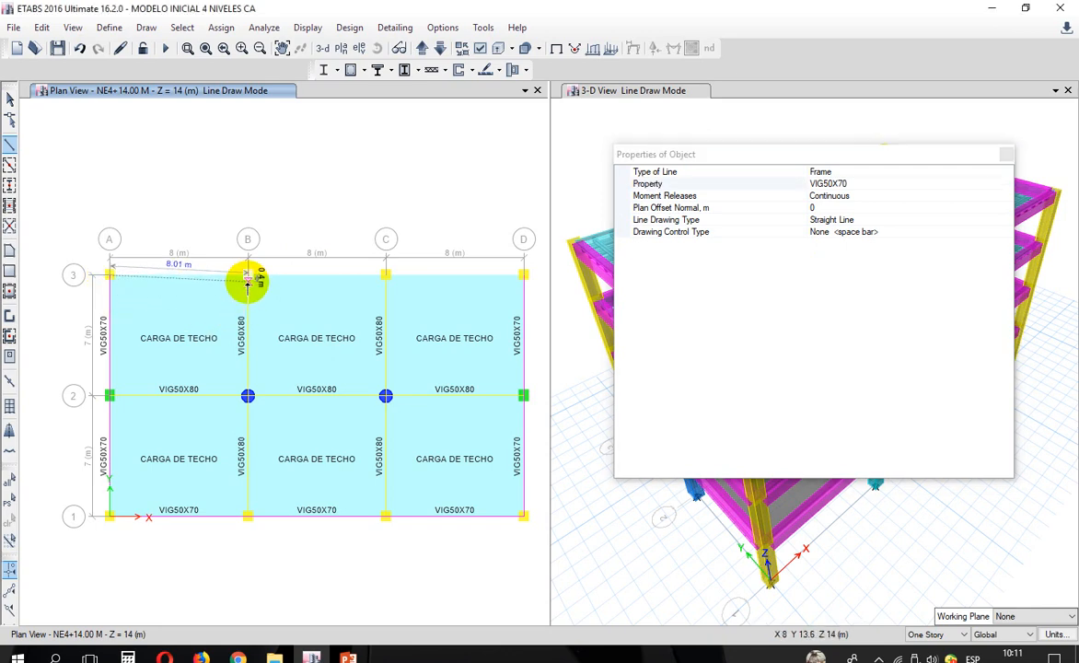
click(248, 274)
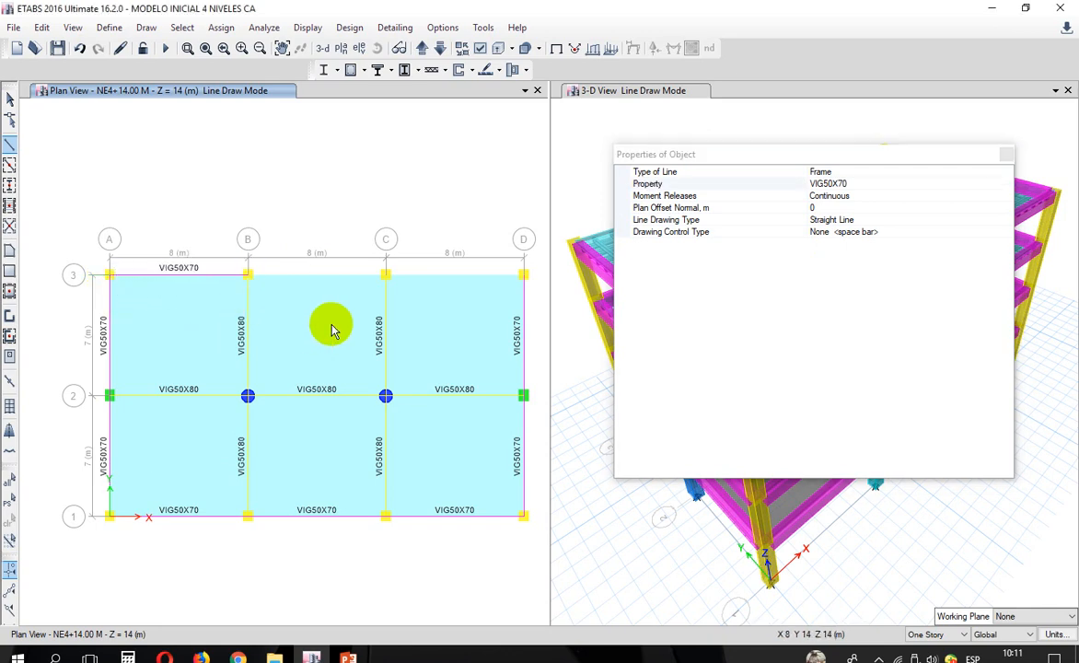
click(385, 274)
double_click(523, 276)
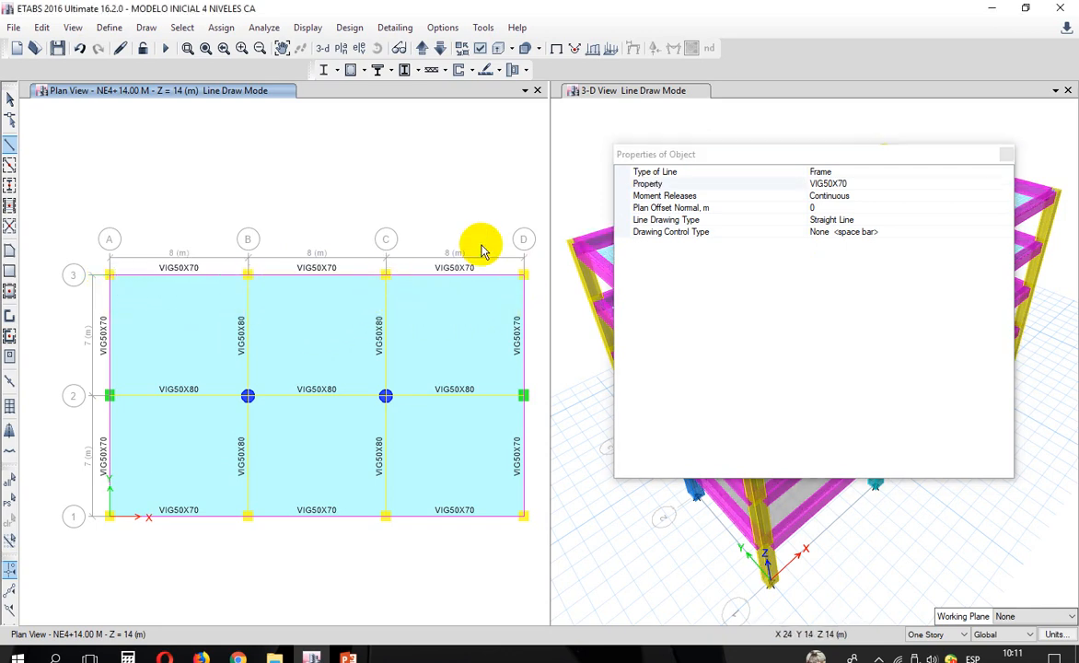
Step: Delete the redrawn VIG50X70 beams in all three bays along grid 3
click(9, 98)
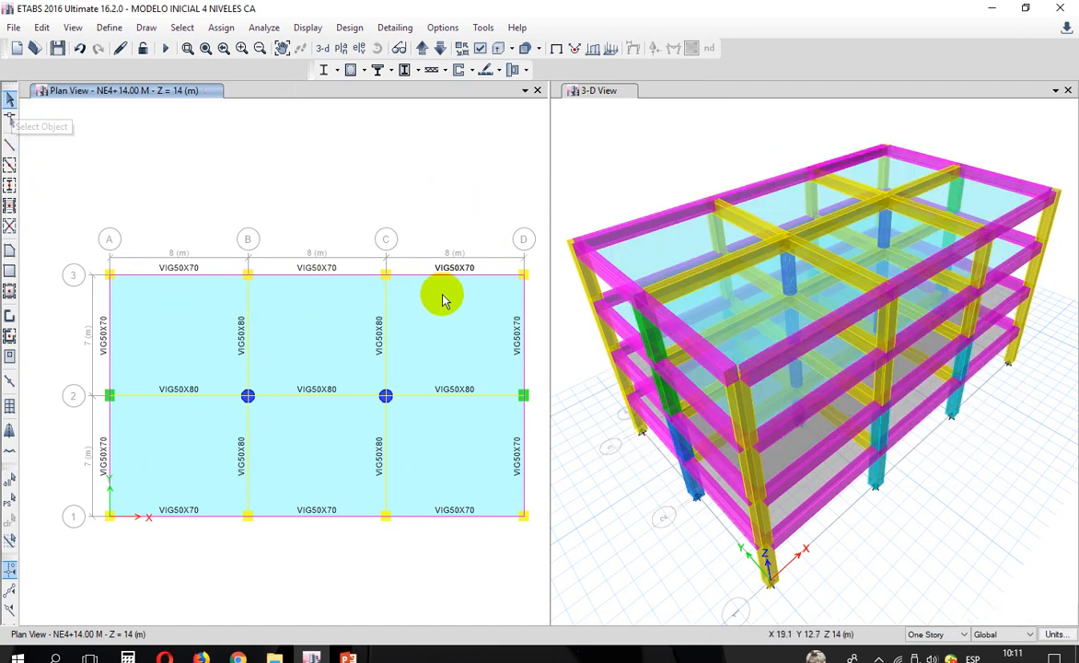
click(445, 282)
click(280, 282)
click(199, 282)
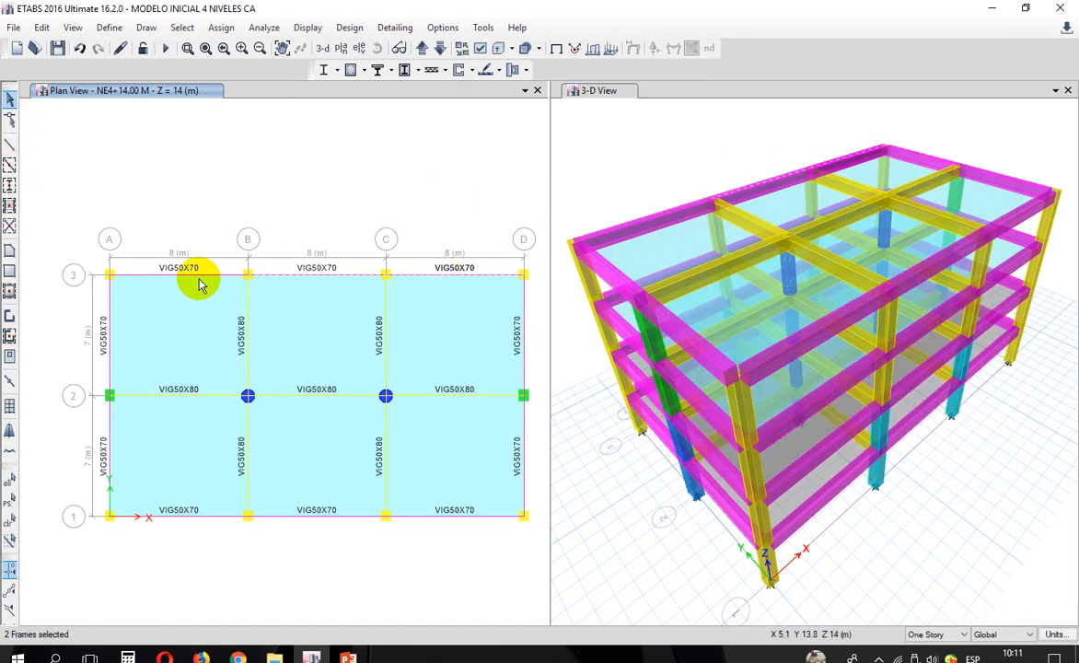
key(Delete)
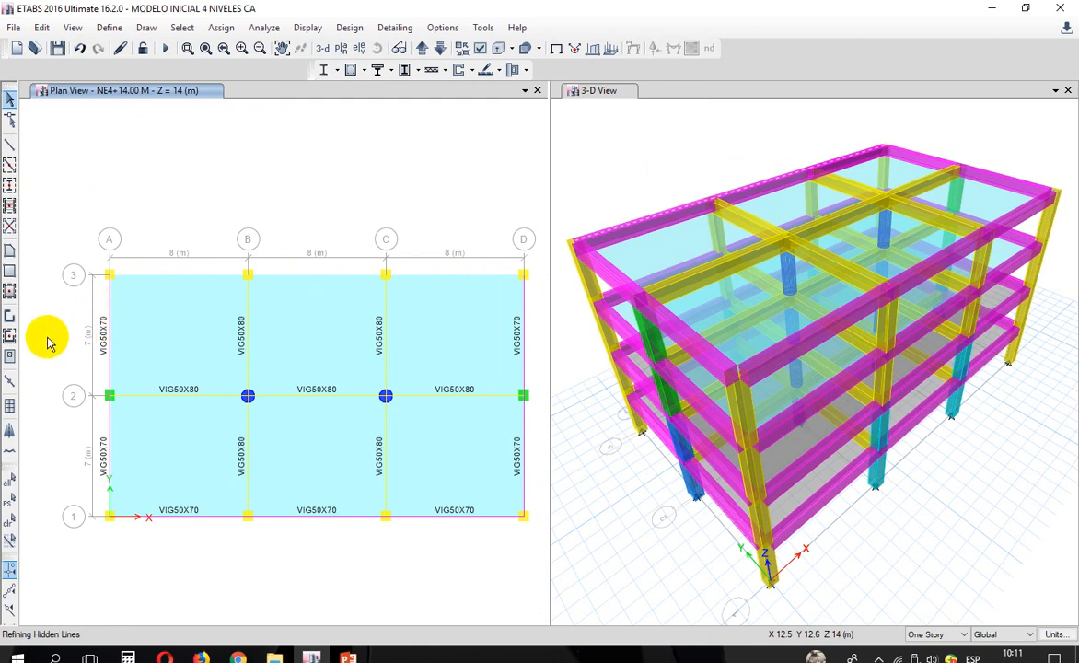
Step: Quick-draw VIG50X70 beams in all three bays of grid 3 at once and leave the drawing mode
click(10, 168)
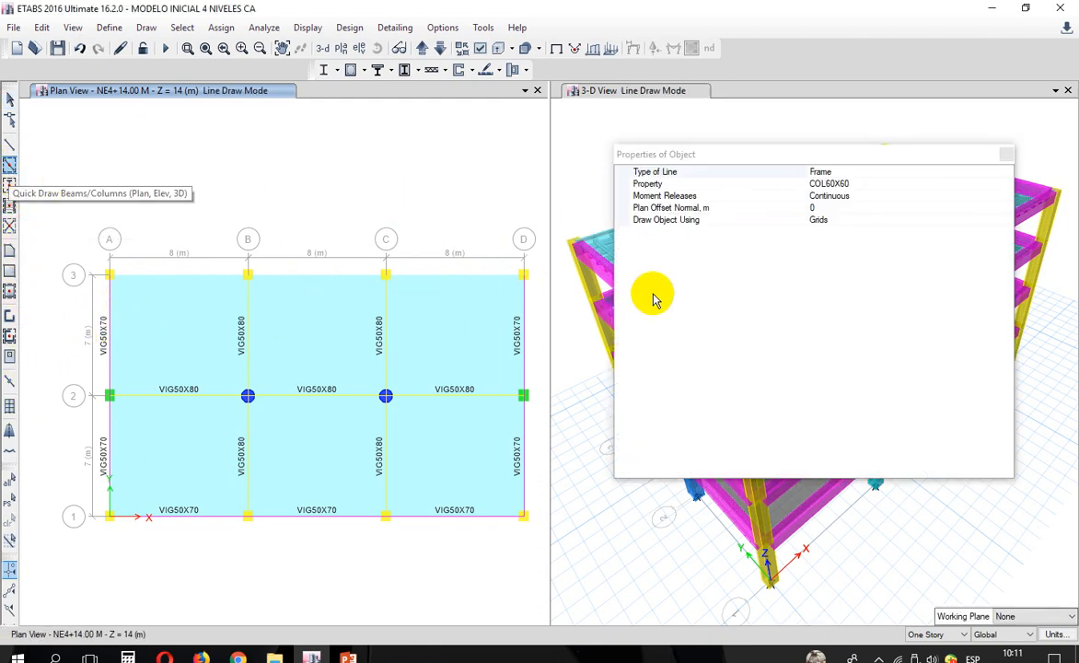
click(821, 184)
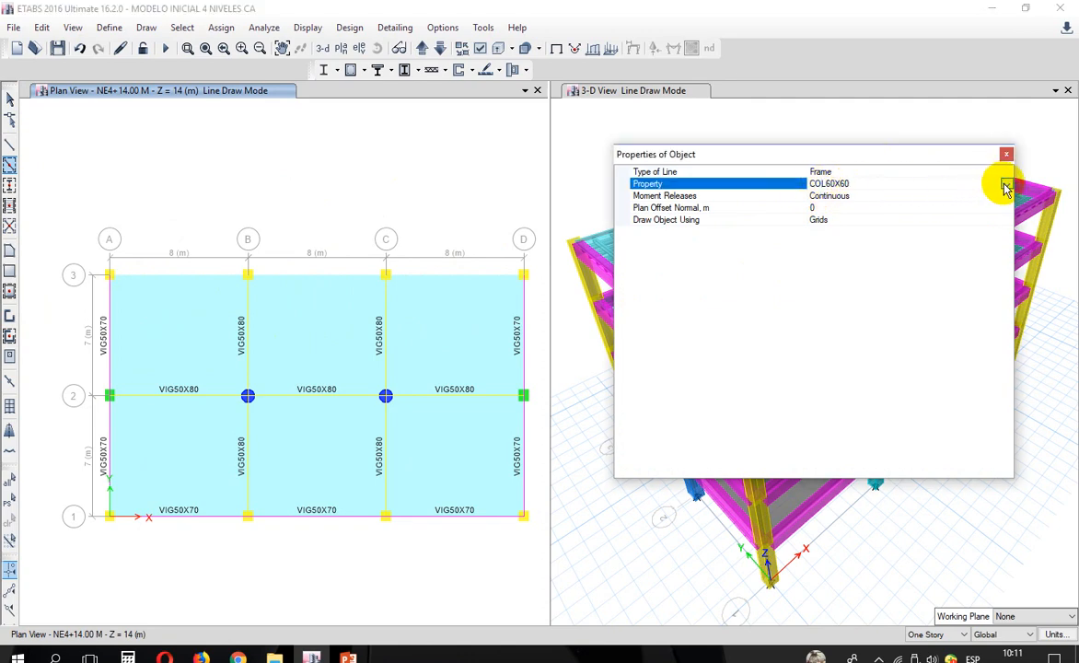
click(1006, 185)
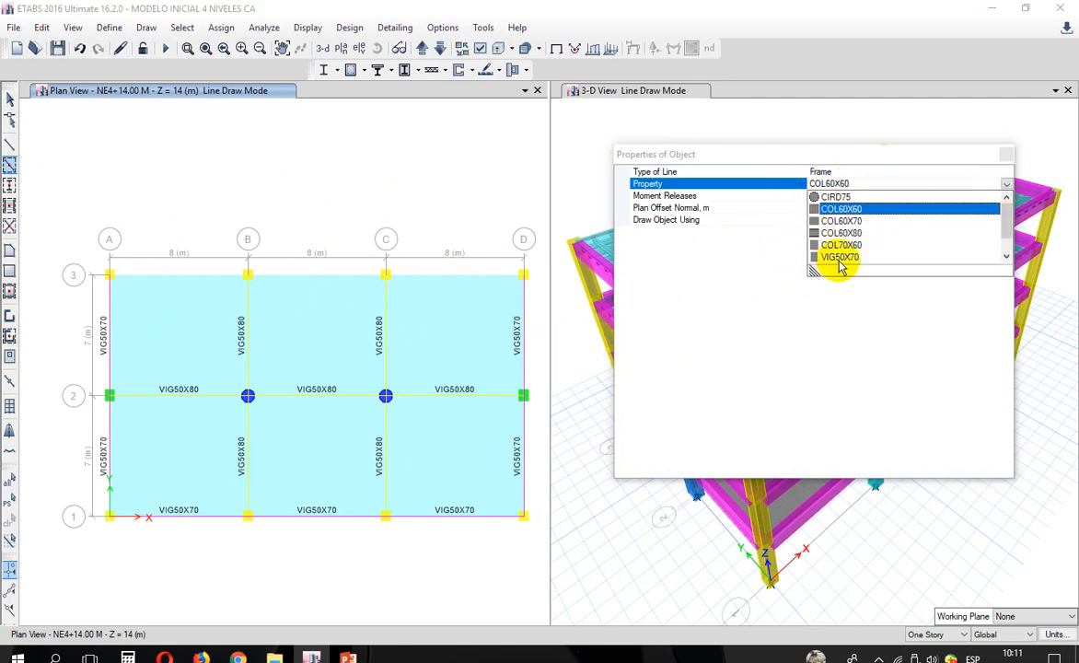
click(850, 257)
mouse_move(541, 289)
mouse_down()
mouse_move(405, 226)
mouse_move(92, 232)
mouse_up()
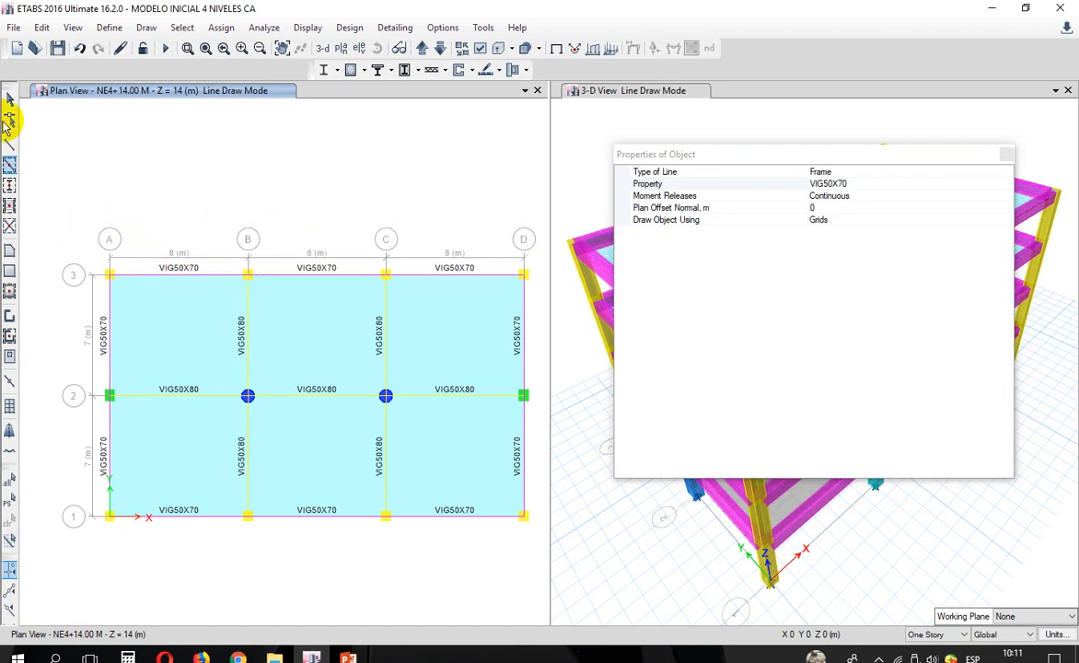
click(9, 101)
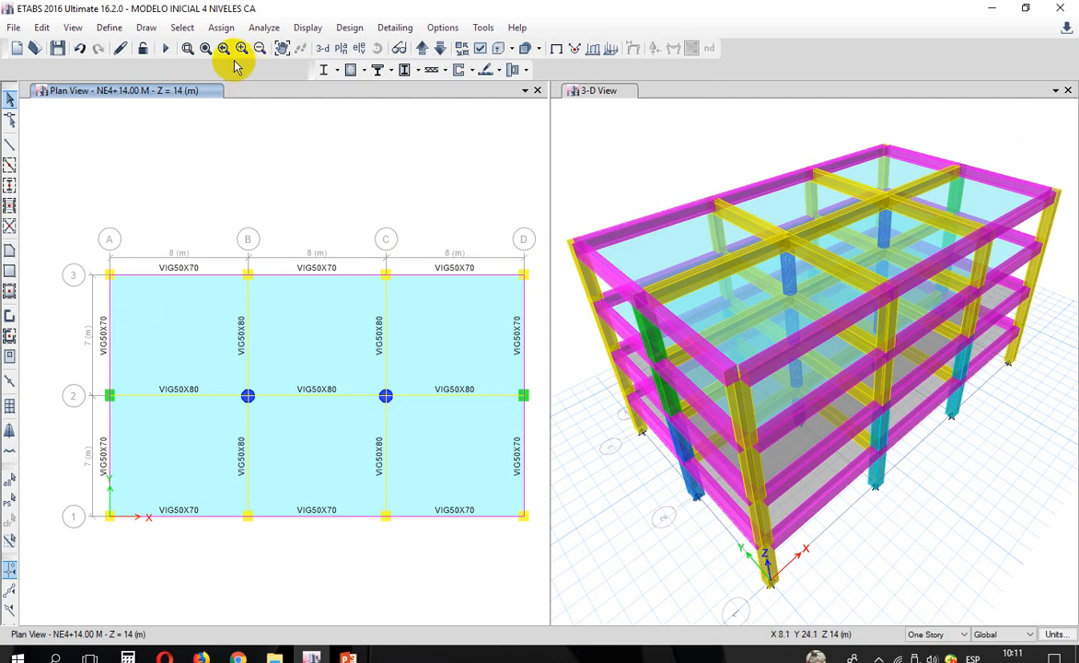
Step: On the PLANTA BASE 0.00 M plan, select all column base joints and assign restraints in all three translations and all three rotations
click(322, 49)
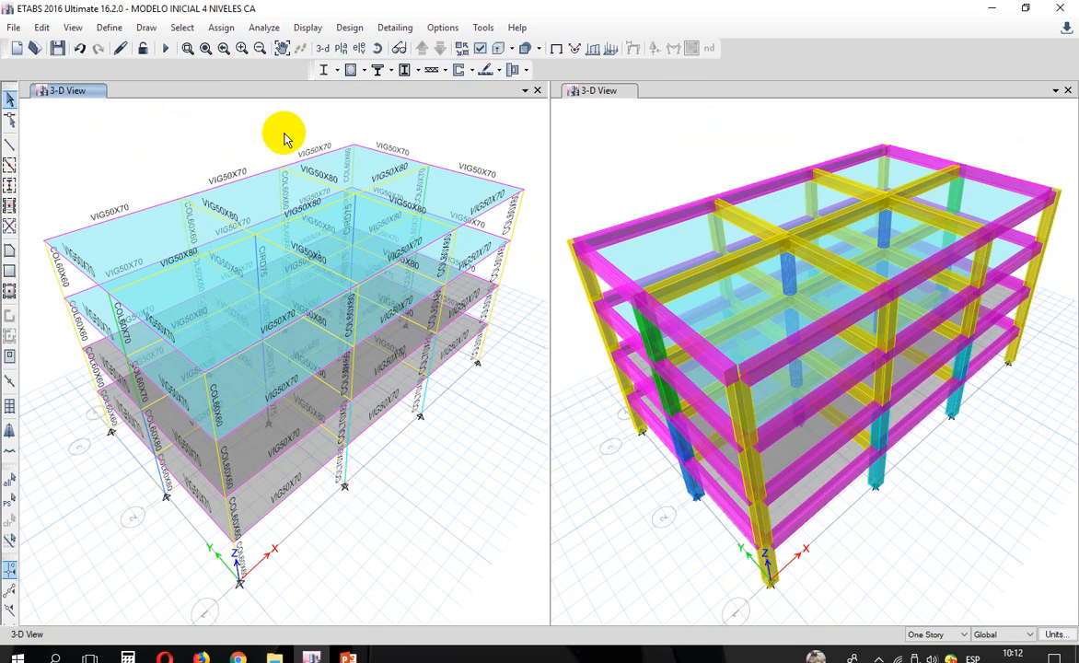
click(347, 55)
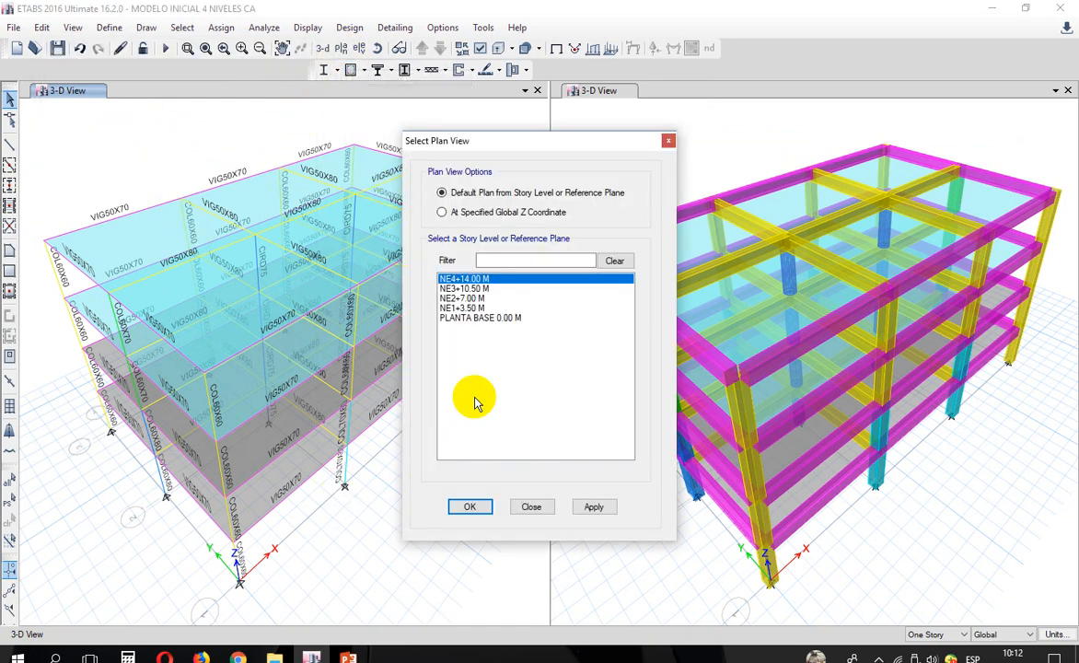
click(483, 318)
click(581, 503)
click(534, 506)
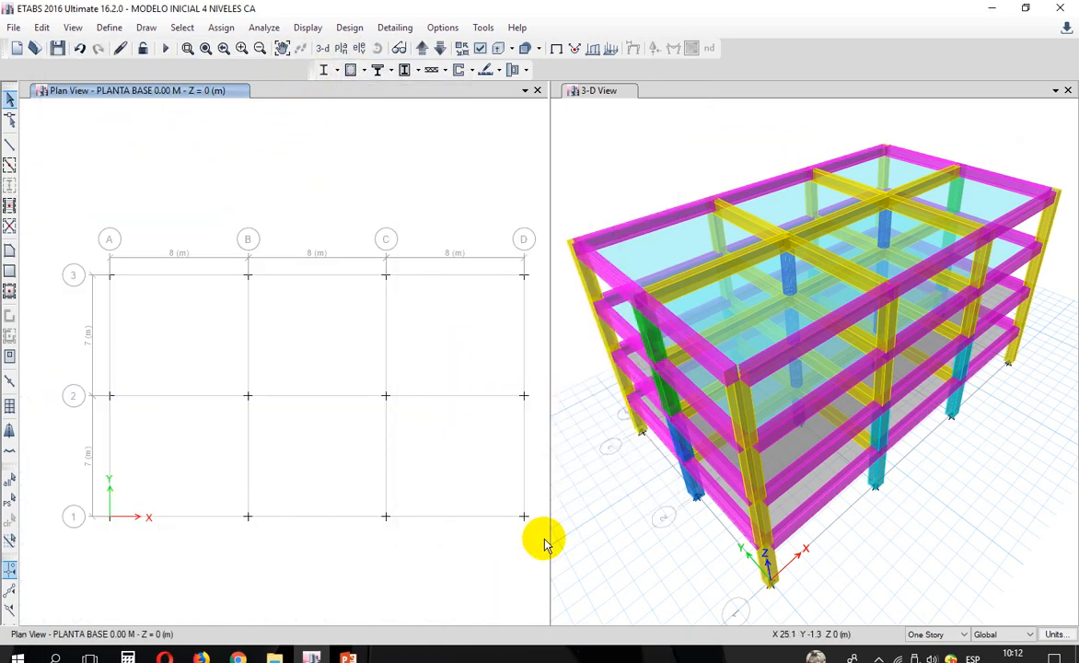
drag(545, 538, 52, 196)
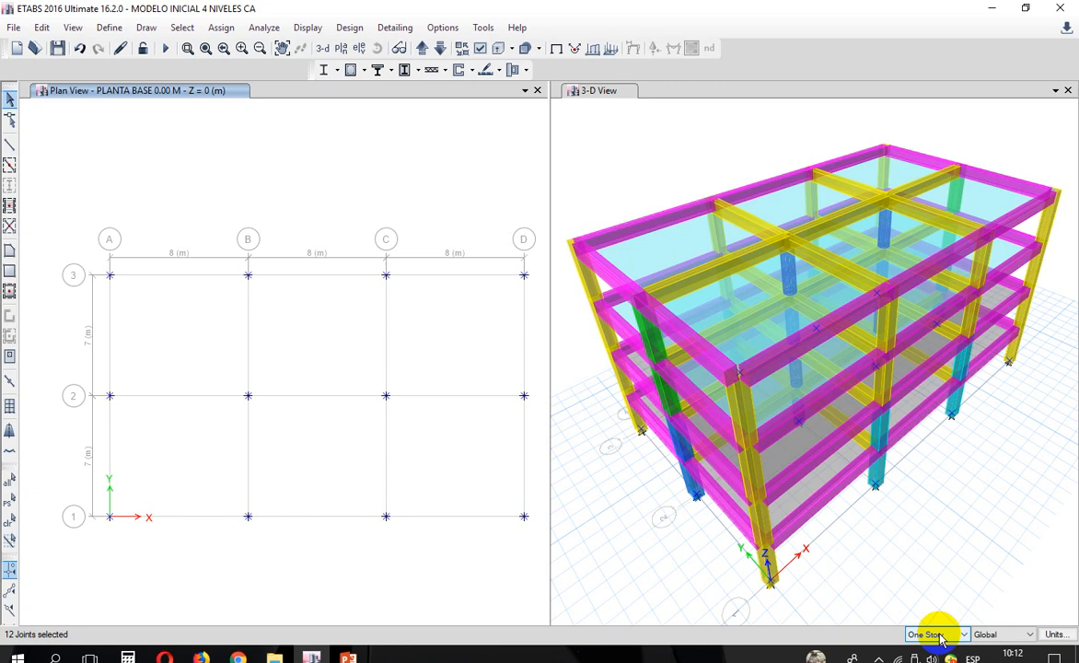
click(225, 28)
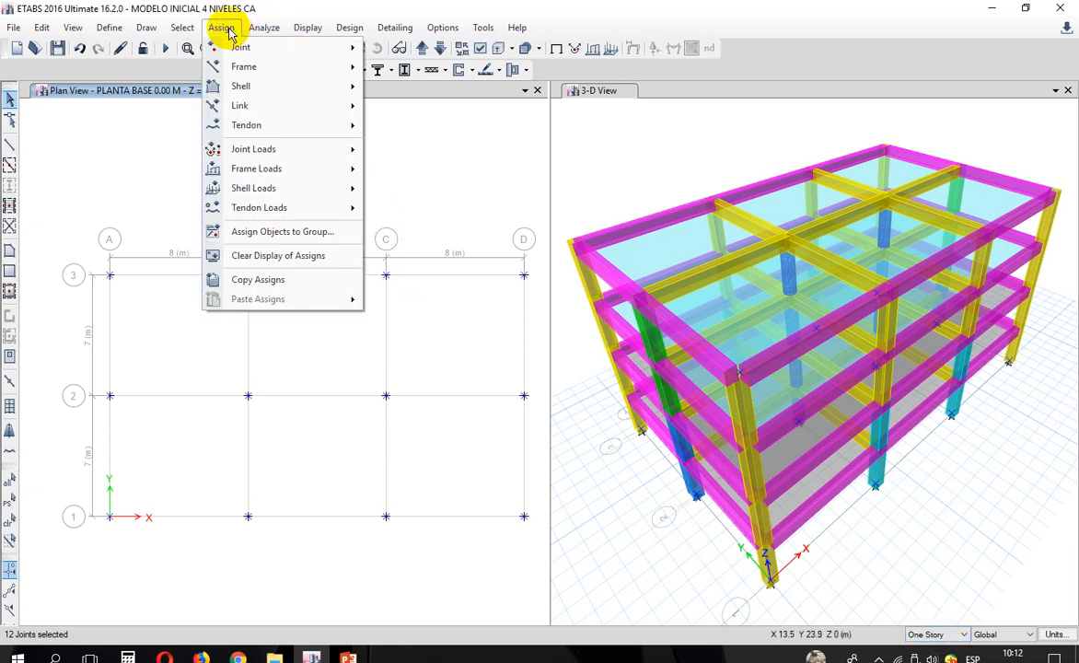
mouse_move(234, 45)
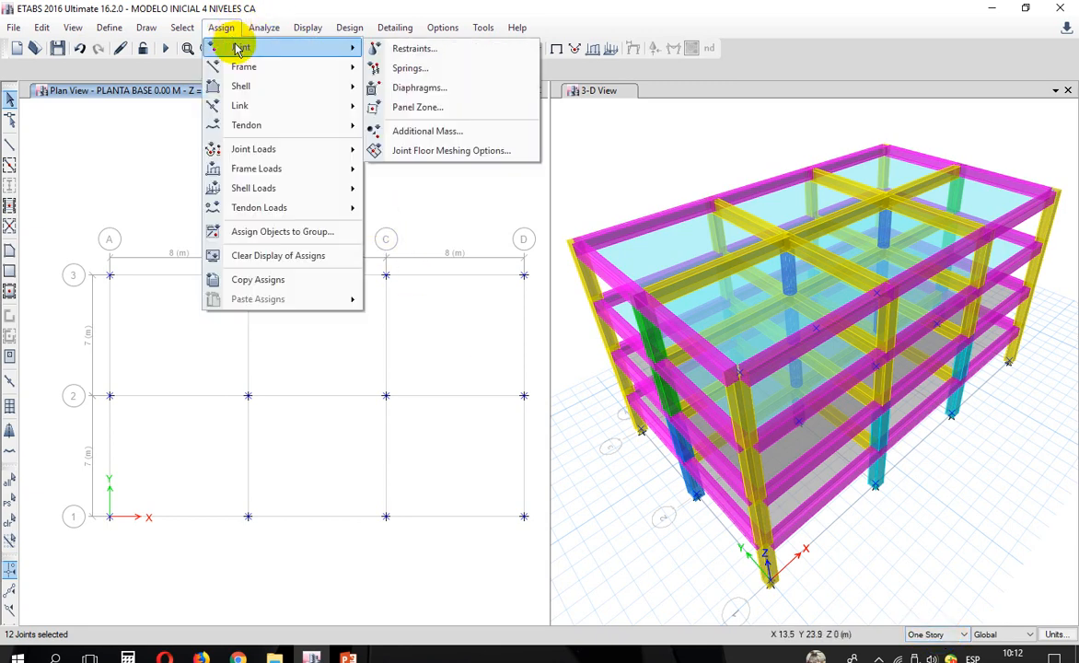
click(373, 50)
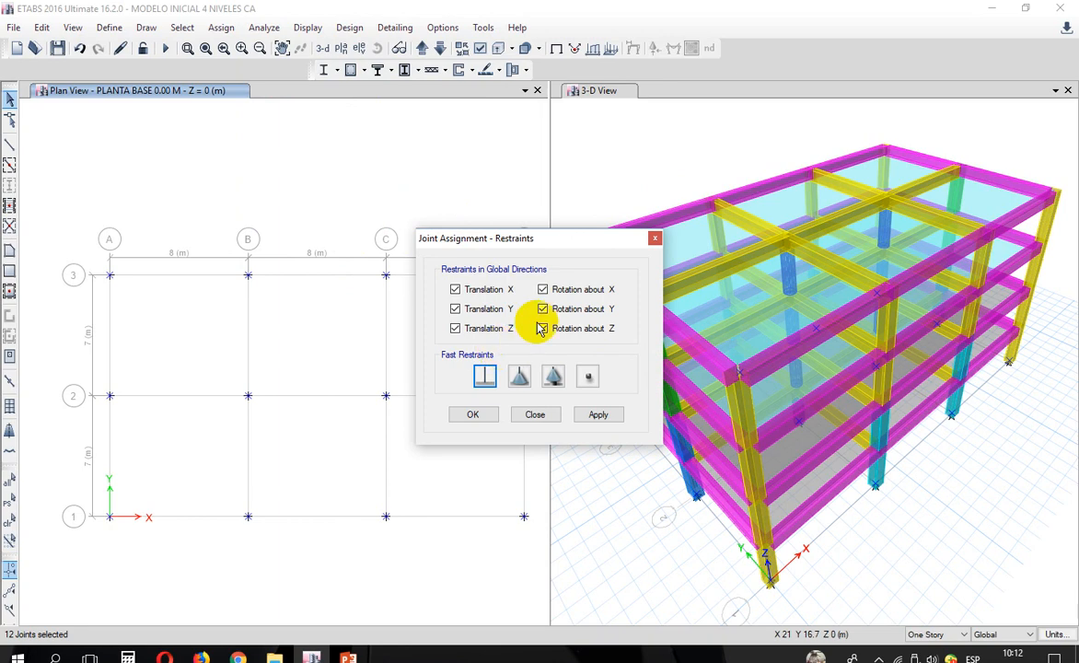
click(598, 416)
click(537, 414)
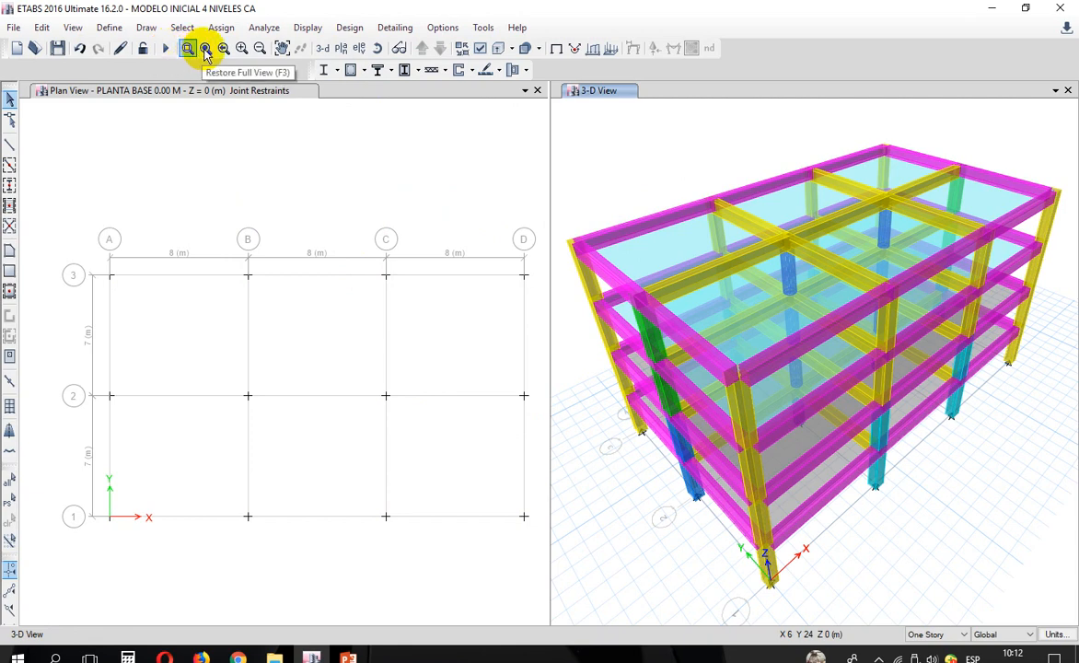
Step: Restore the full extent of the rendered 3D view and return the base plan view to the default 3D view
click(205, 50)
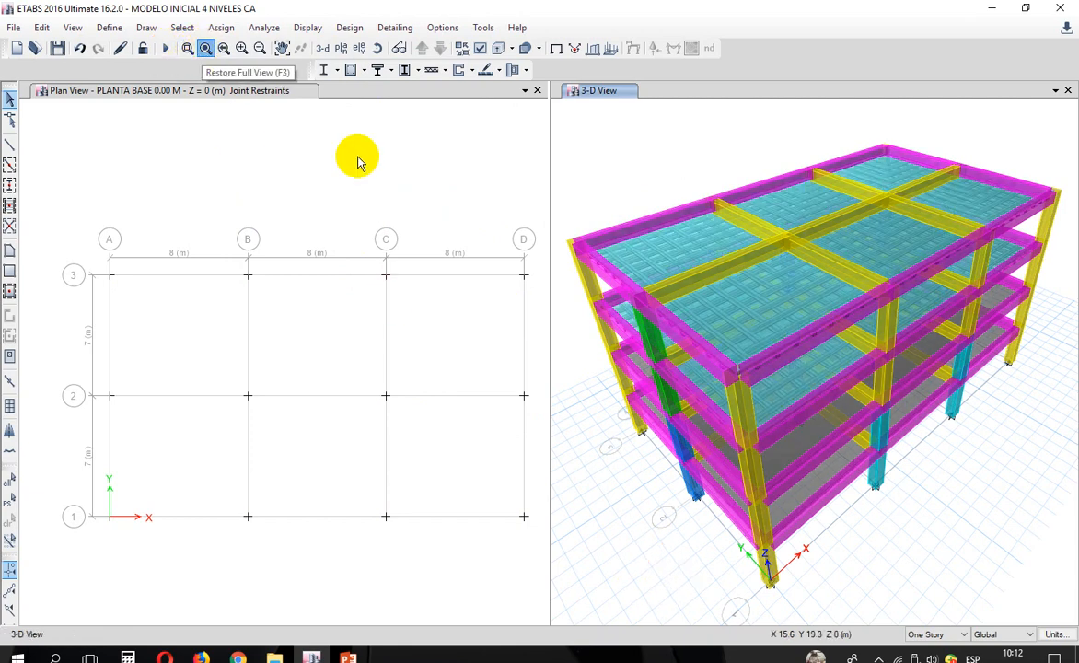
click(209, 53)
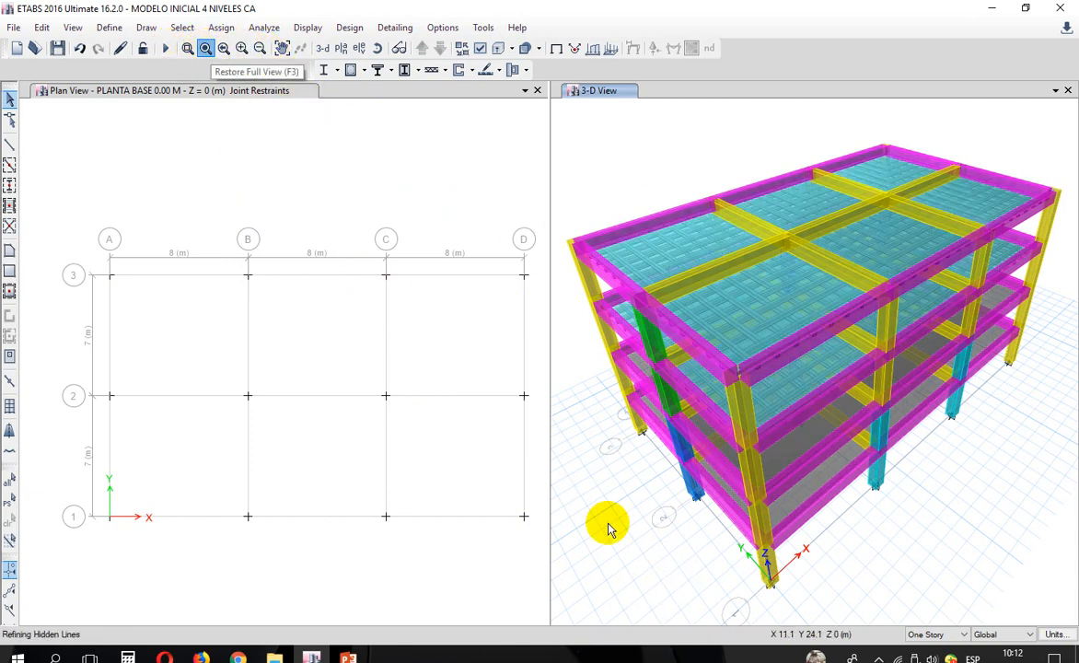
click(276, 113)
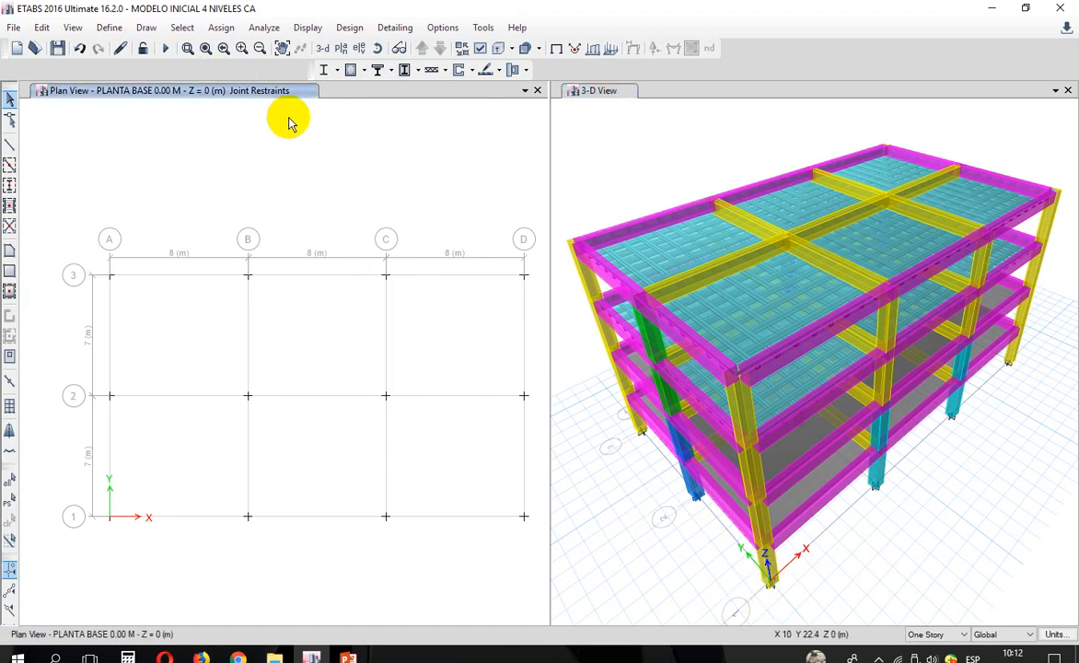
click(321, 50)
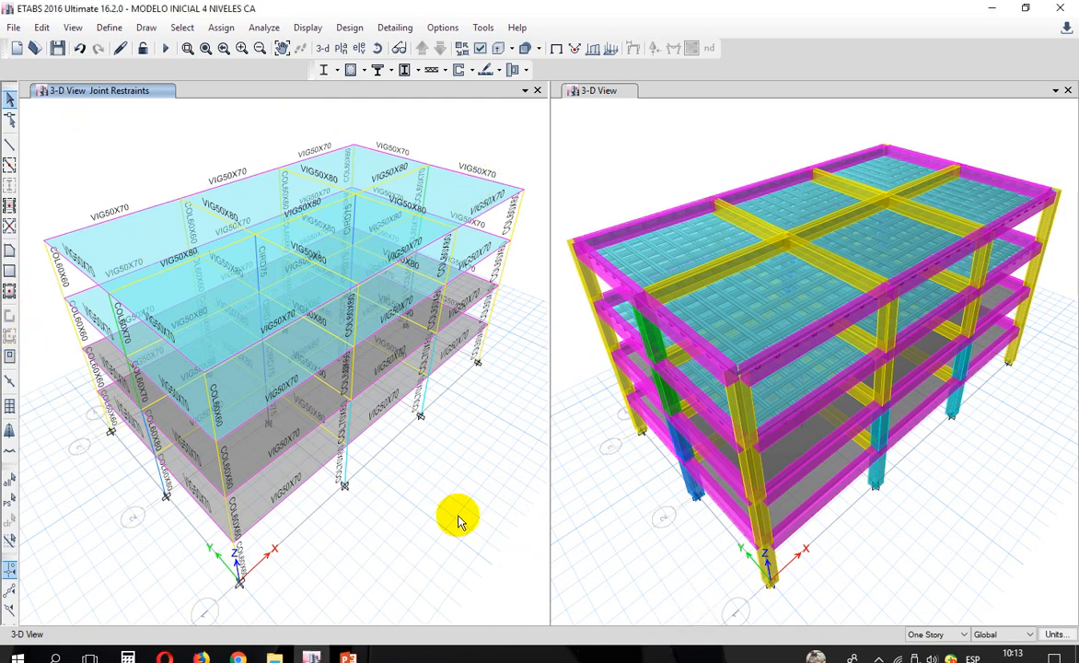
Step: Examine how the beams overlap the columns at grid intersections A-3 and B-3 on the rendered NE4+14.00 M plan
click(589, 451)
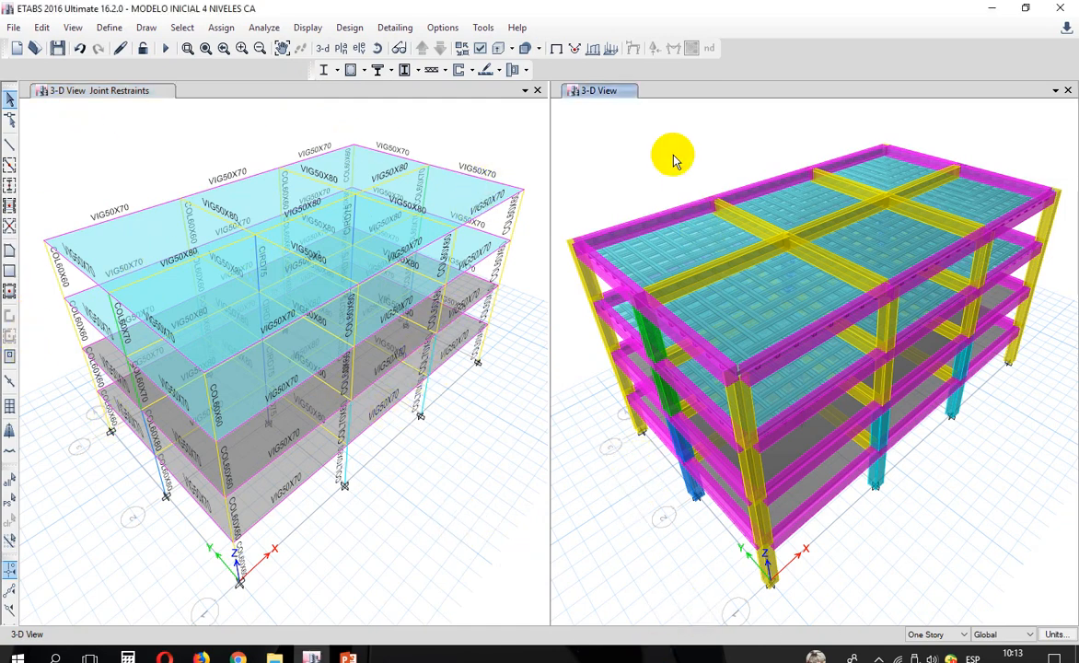
click(341, 48)
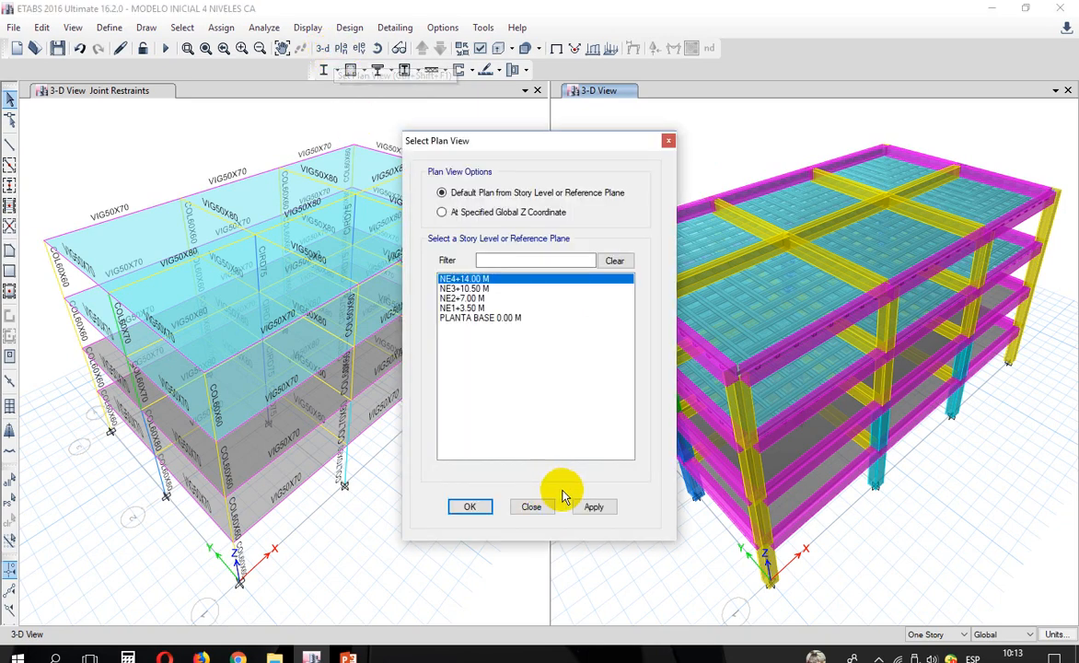
click(595, 507)
click(531, 506)
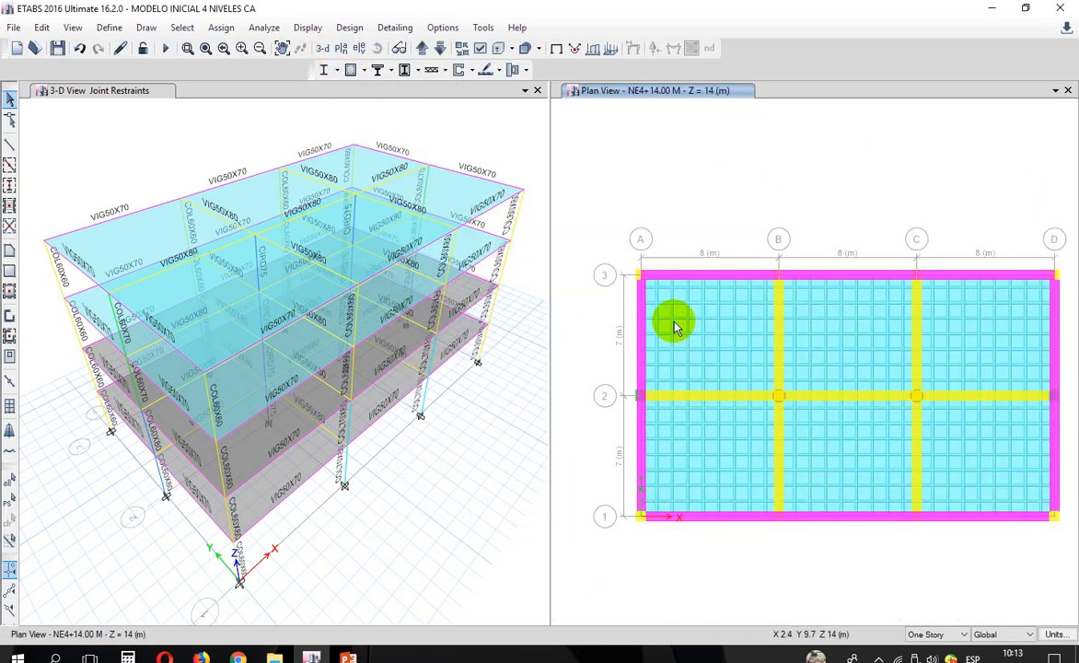
scroll(638, 270, up, 3)
scroll(636, 270, up, 3)
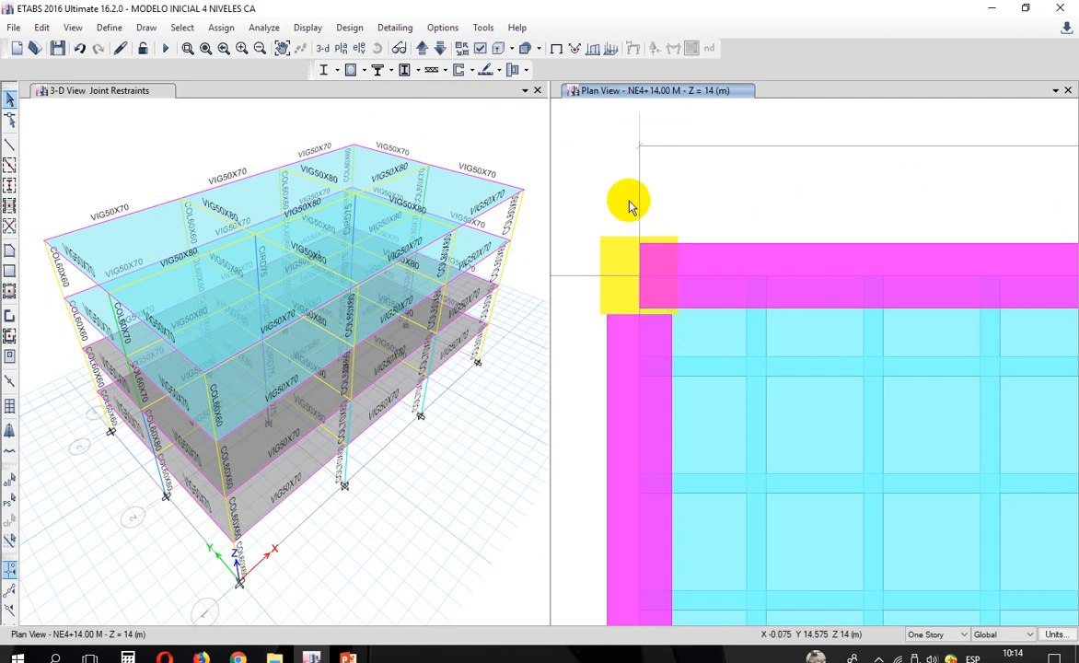
scroll(629, 205, down, 5)
scroll(635, 344, up, 5)
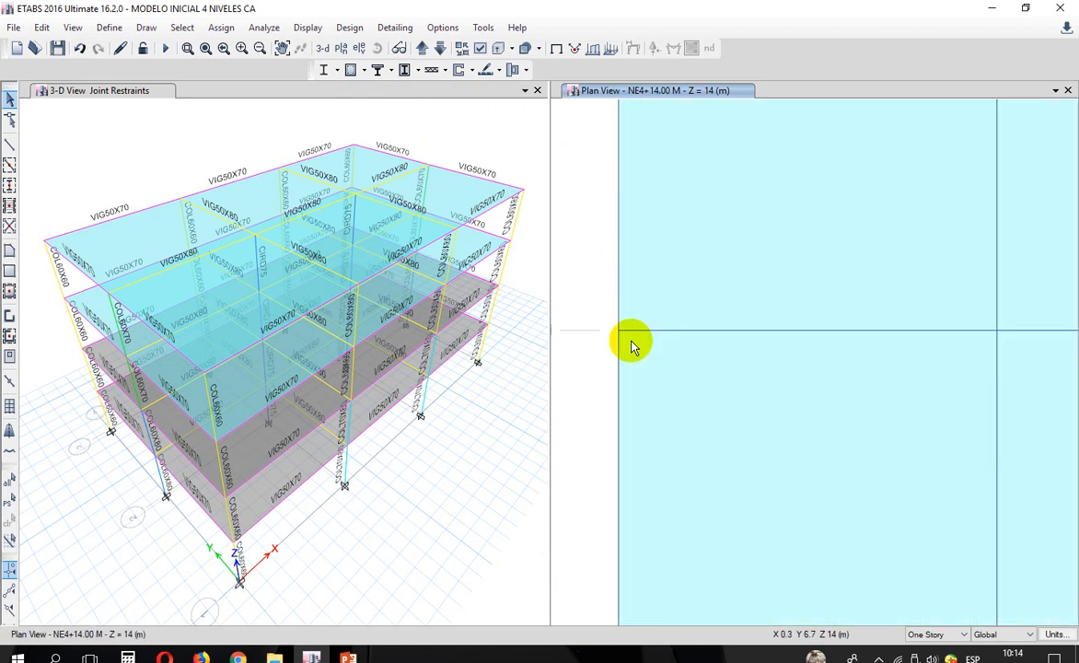
scroll(621, 301, down, 5)
scroll(643, 279, up, 3)
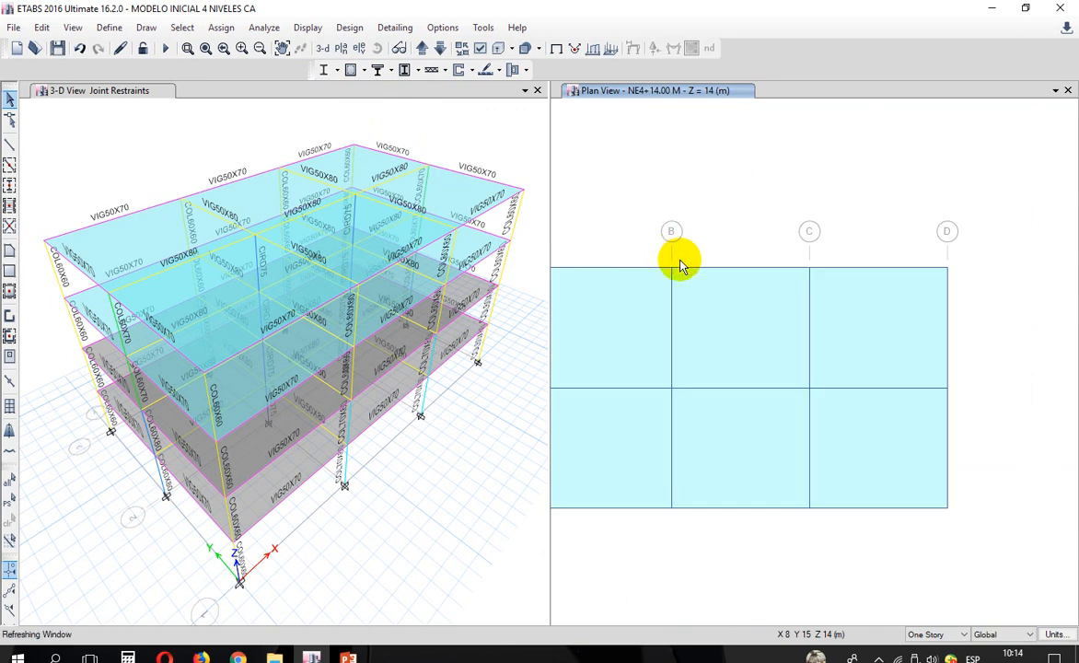
scroll(681, 266, up, 3)
scroll(644, 281, up, 2)
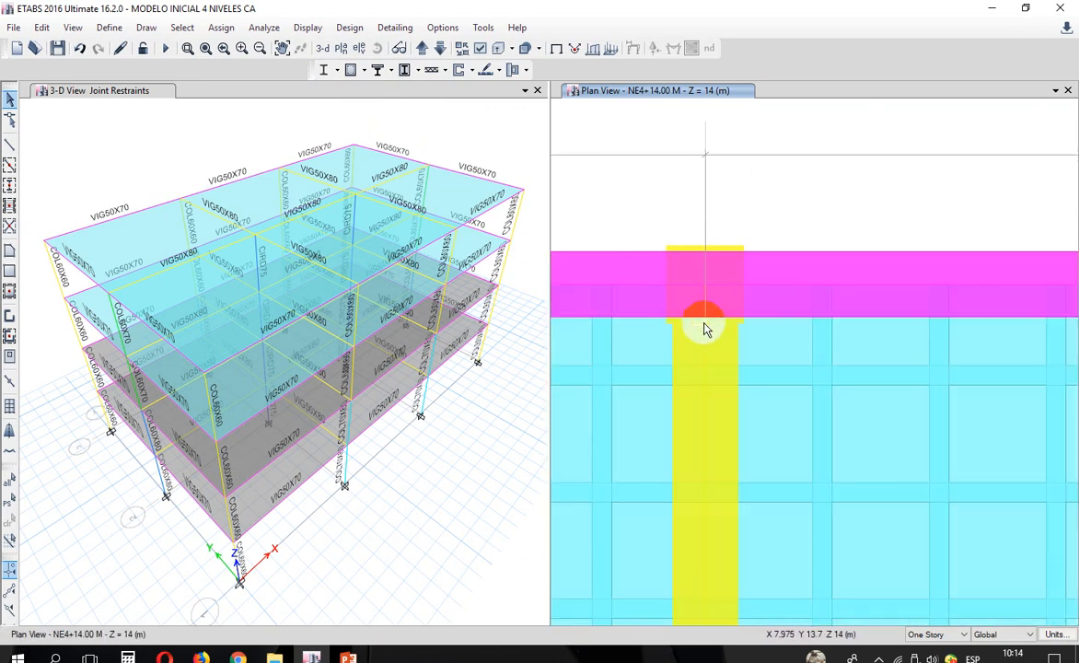
scroll(736, 285, down, 2)
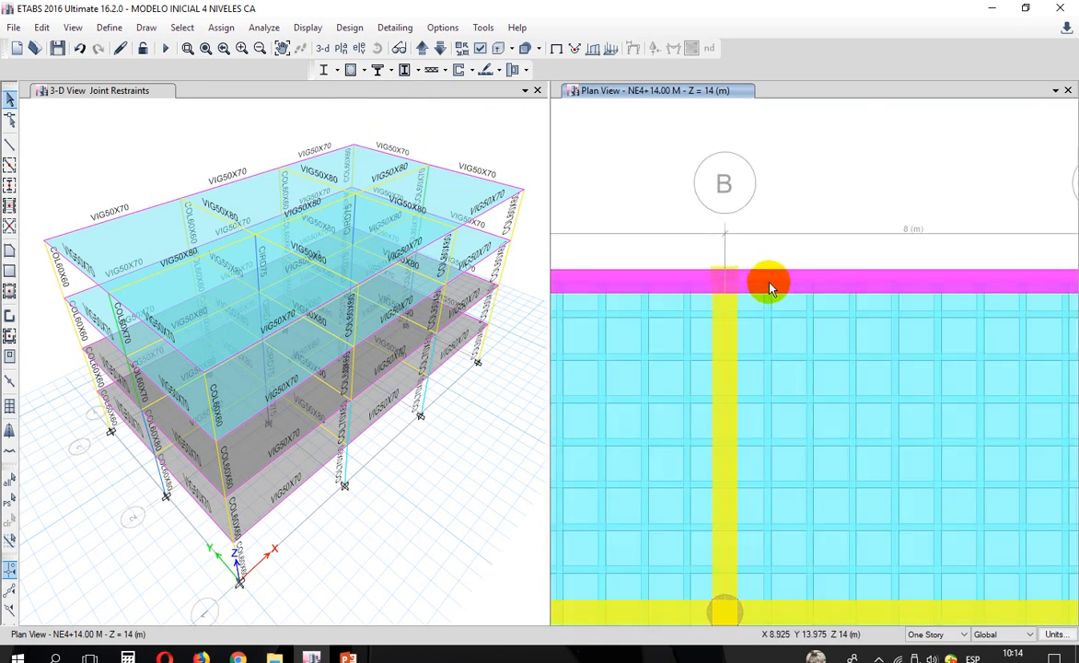
scroll(719, 290, up, 2)
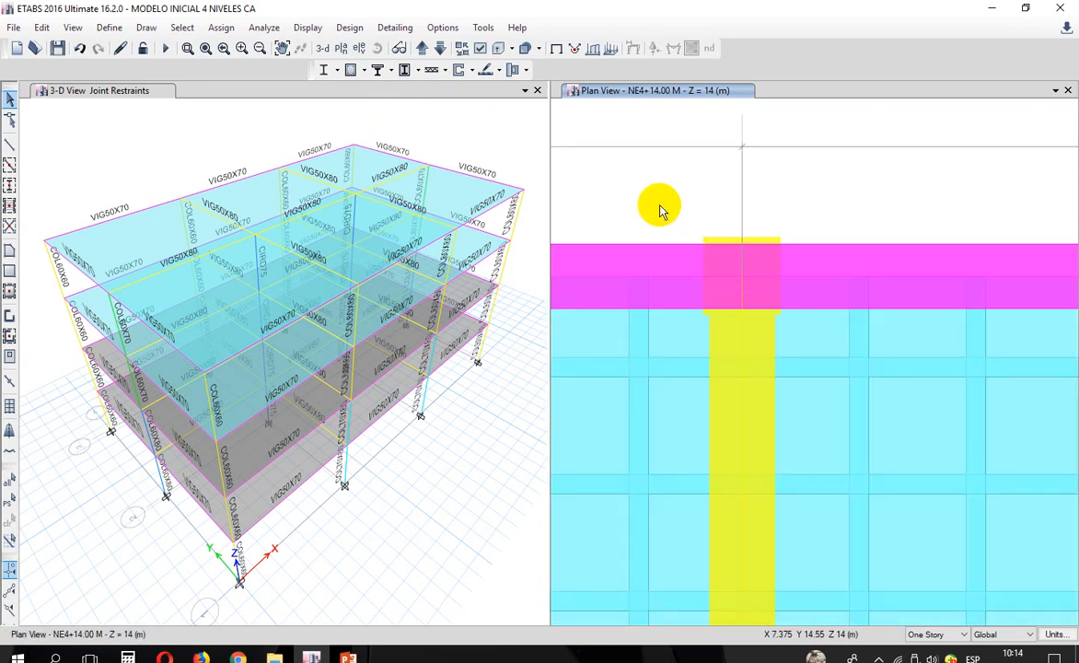
Step: Inspect the rendered building in 3D from lower viewing angles, checking the beam and column connections
click(322, 48)
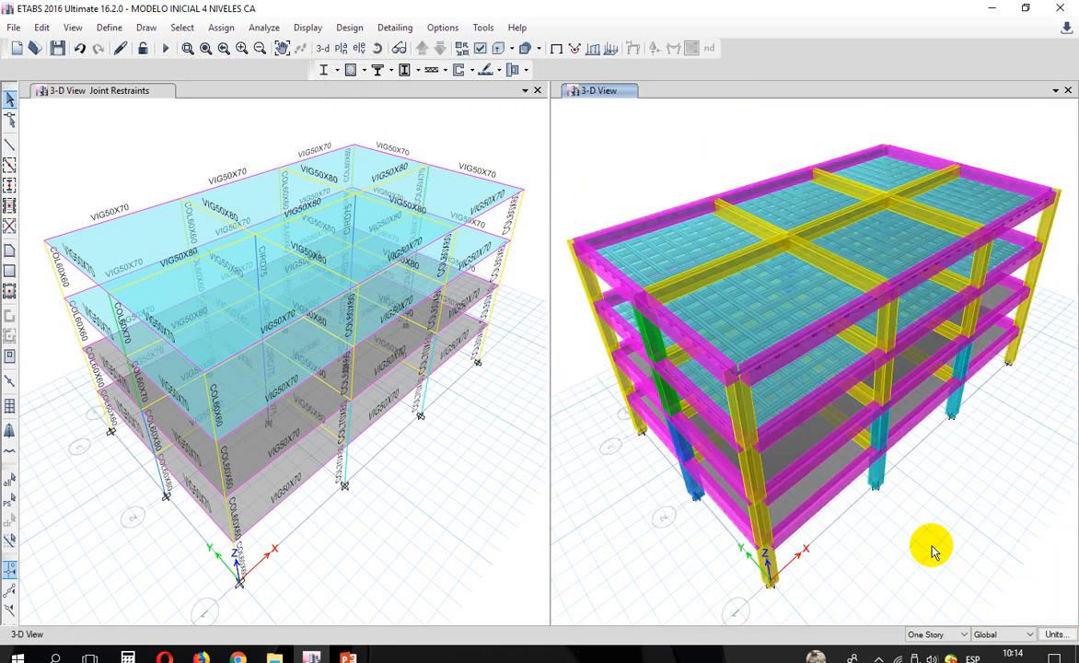
click(377, 52)
drag(953, 530, 884, 357)
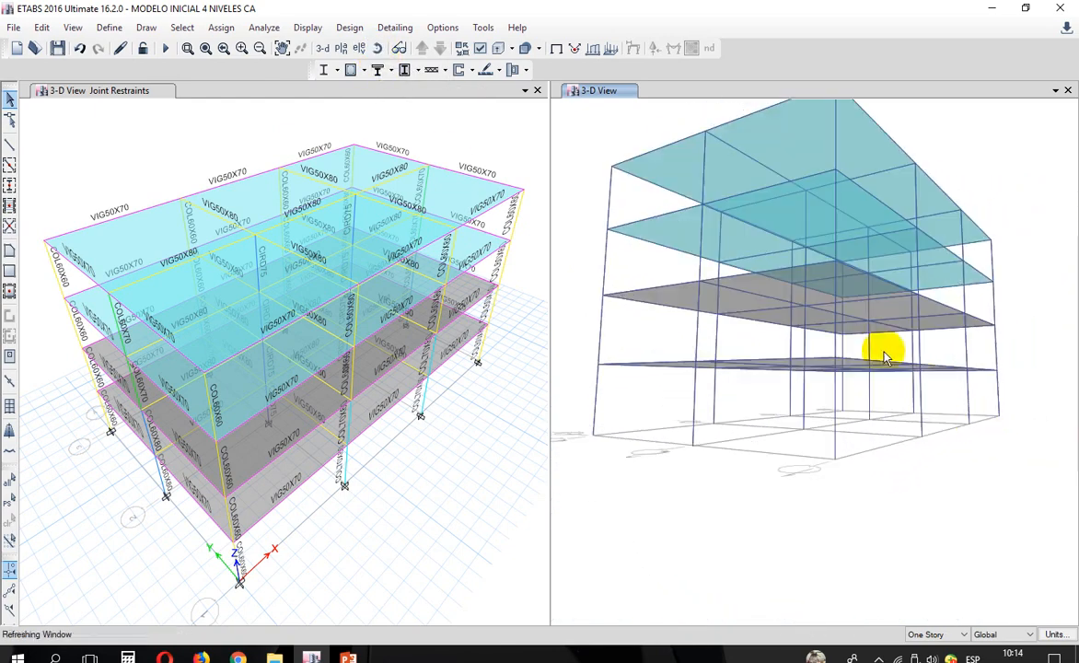
scroll(840, 271, up, 3)
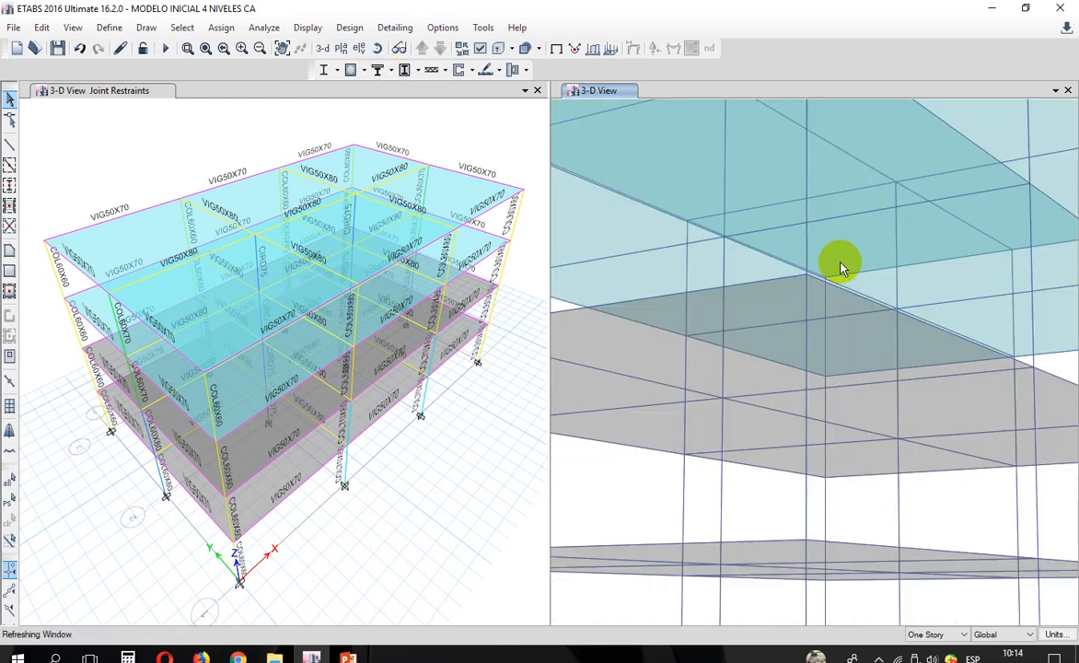
scroll(830, 285, down, 3)
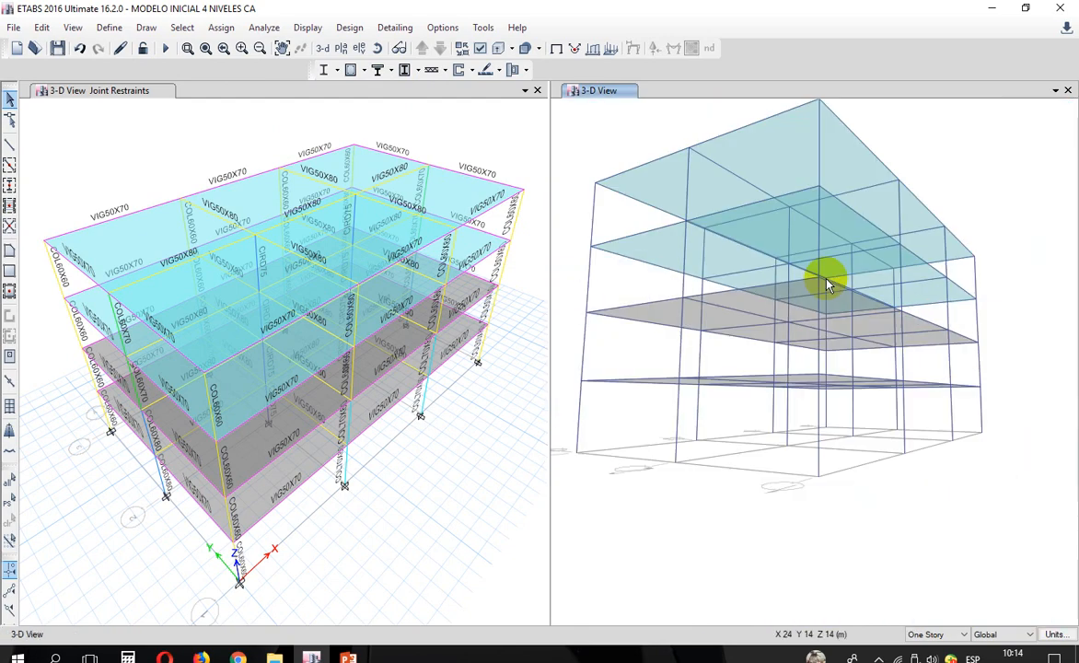
click(378, 50)
drag(1060, 436, 1023, 494)
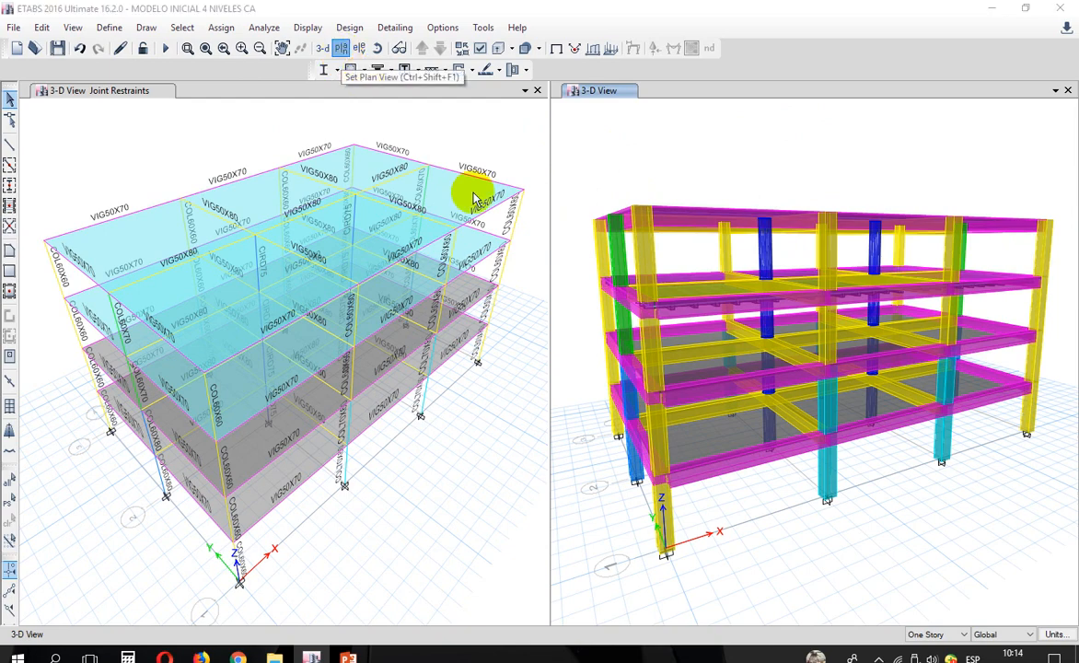
Step: Check the beam-column overlap at corner A-3 and around joint B-2 on the NE4+14.00 M plan, and return to the default 3D view
click(599, 509)
click(531, 506)
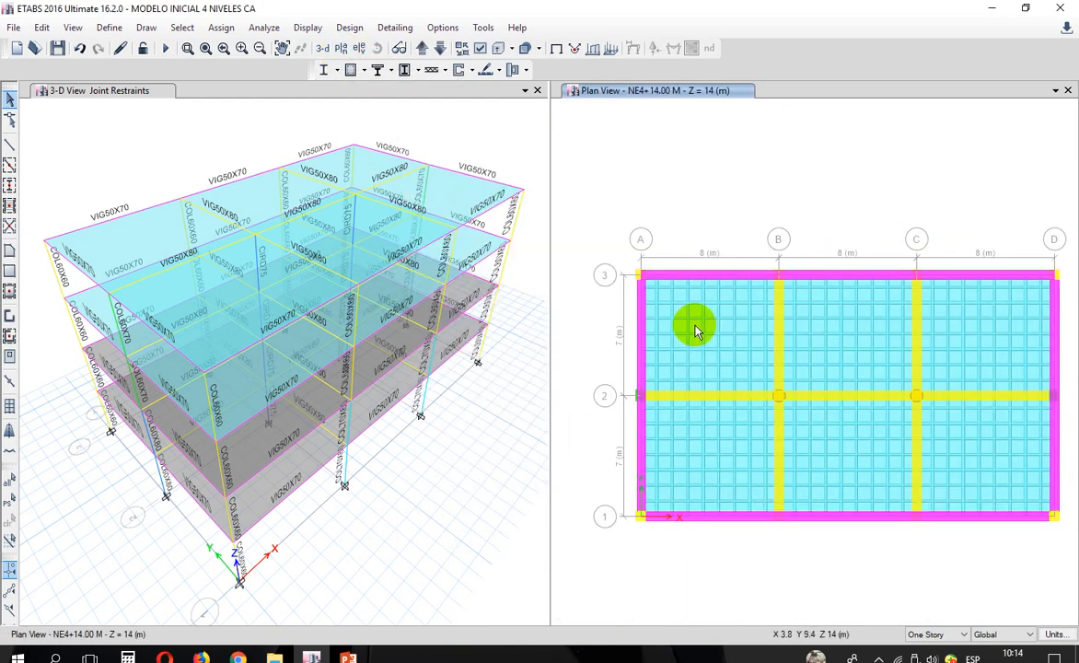
scroll(642, 277, up, 3)
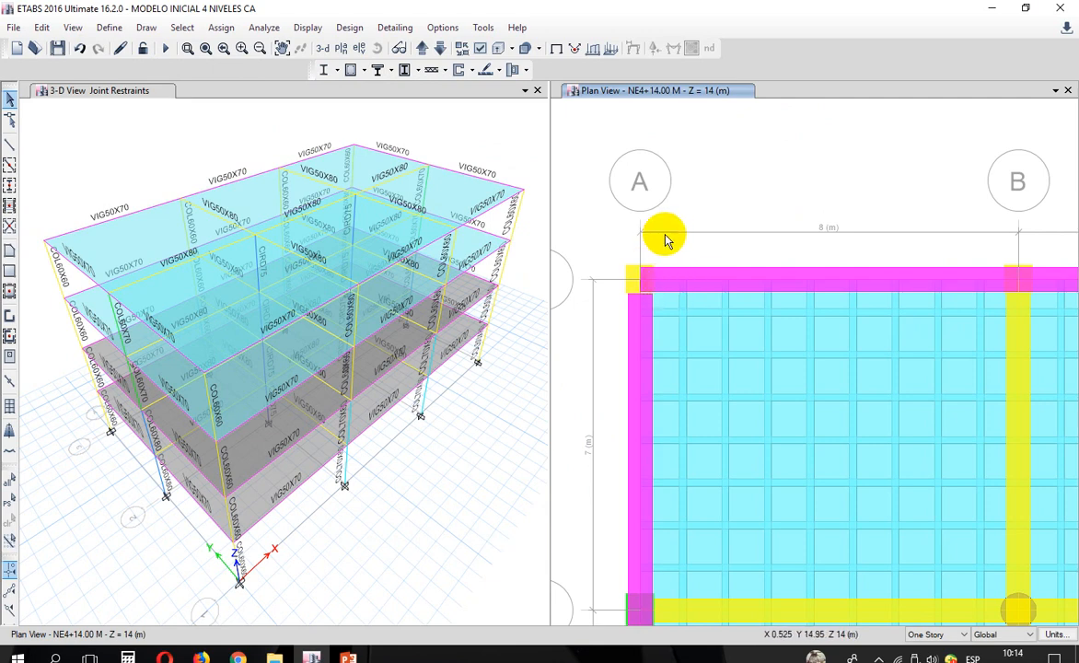
scroll(667, 239, down, 3)
scroll(799, 384, up, 5)
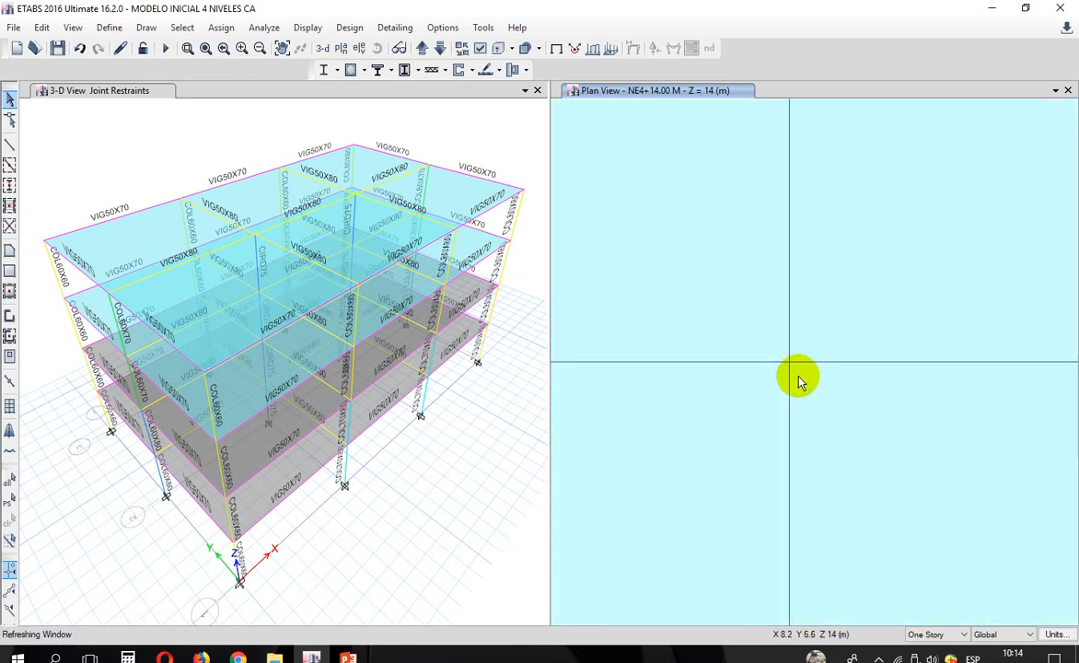
scroll(797, 366, down, 5)
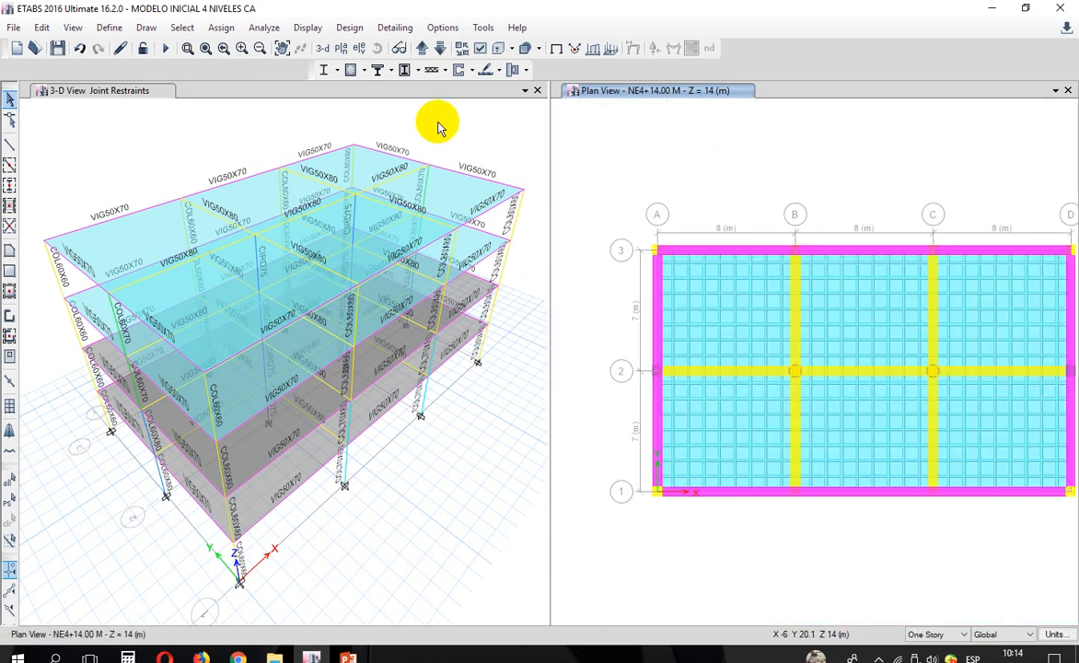
click(323, 48)
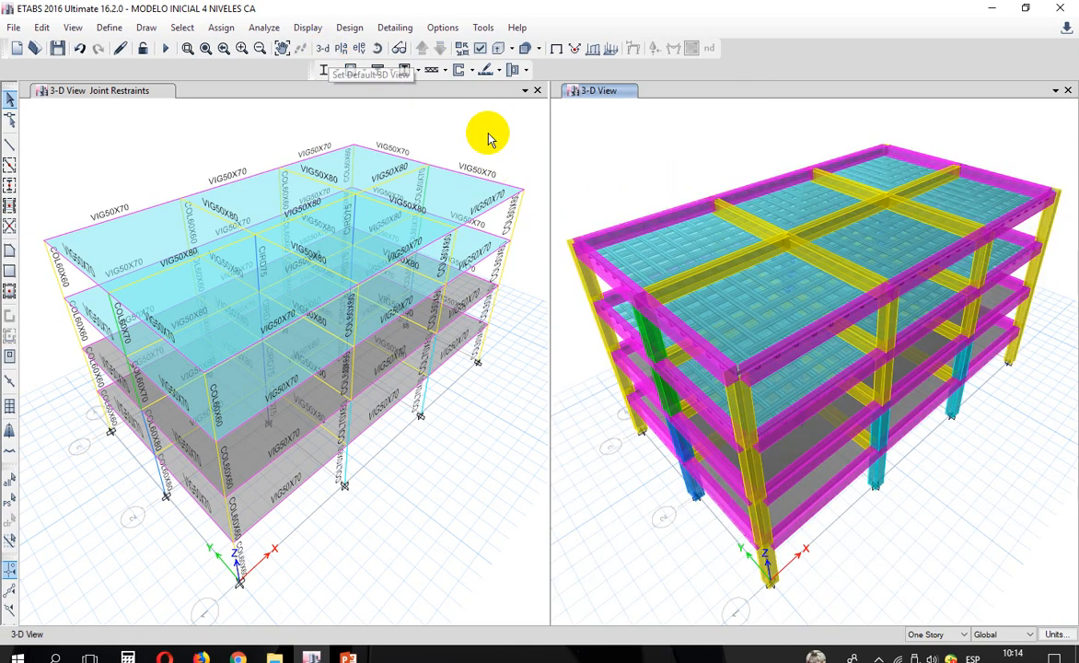
Step: Assign end length offsets to all frames: automatic from connectivity, rigid-zone factor 0.75, self weight based on clear length
click(11, 492)
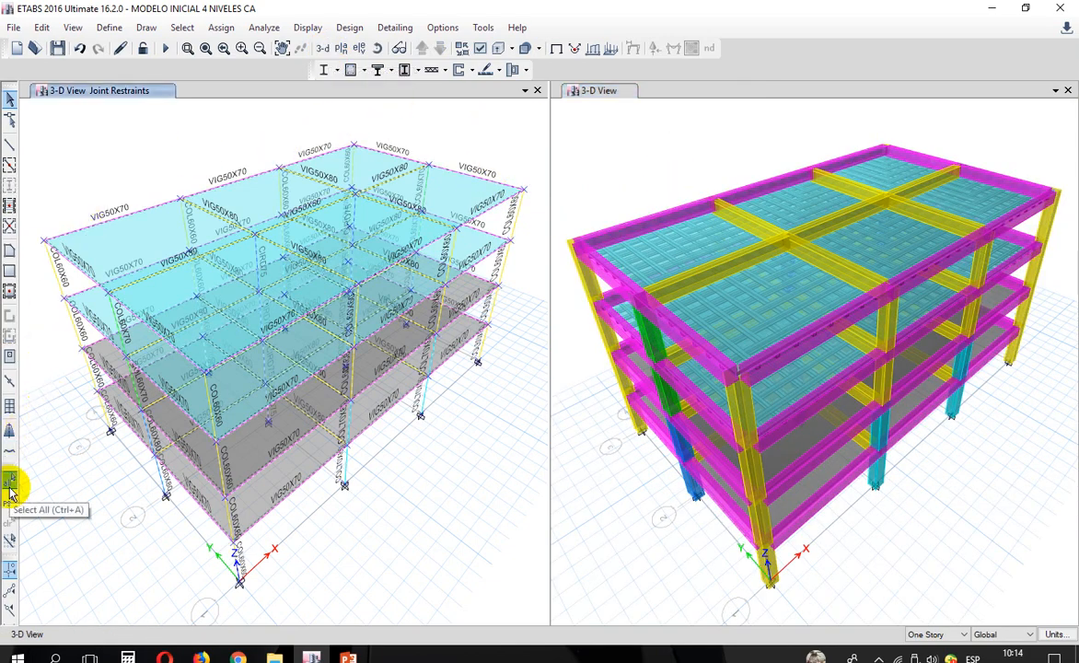
click(219, 27)
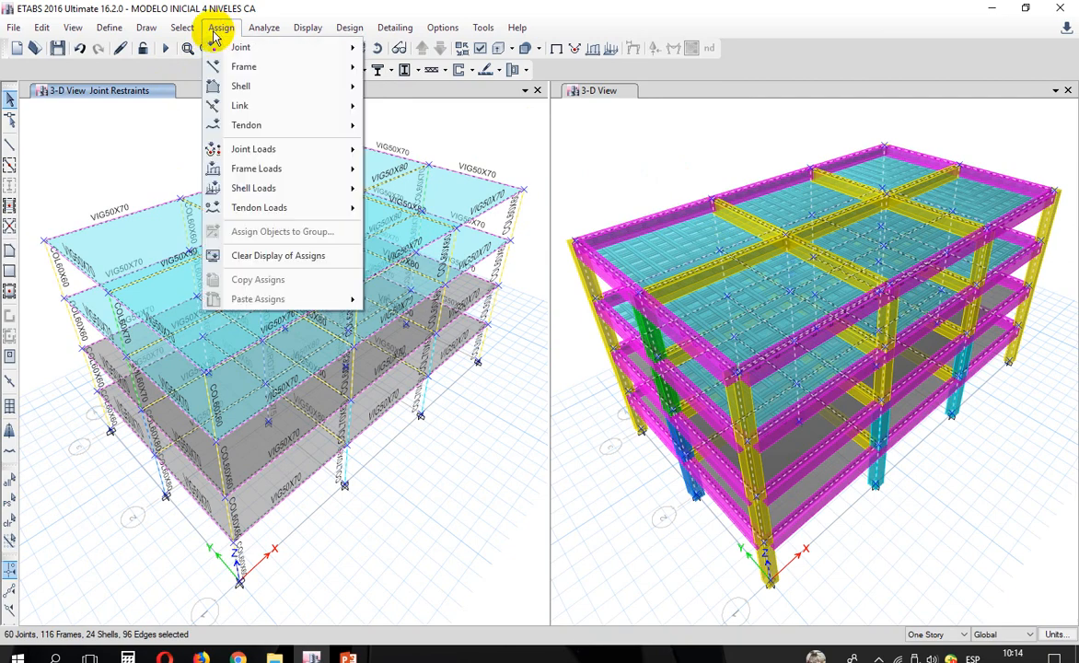
mouse_move(222, 67)
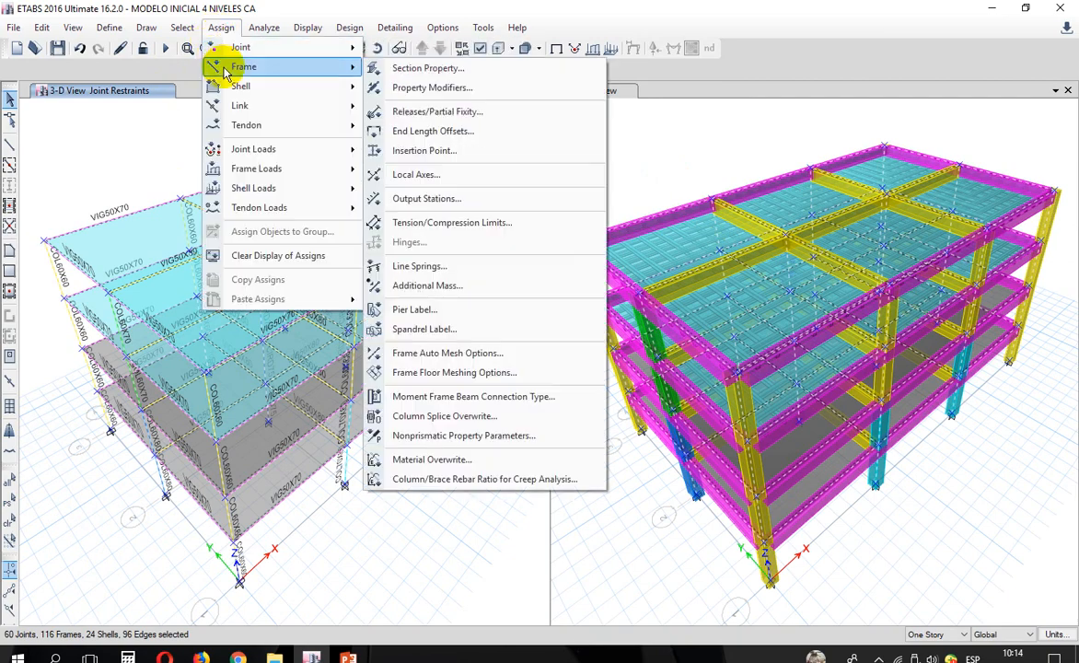
click(436, 137)
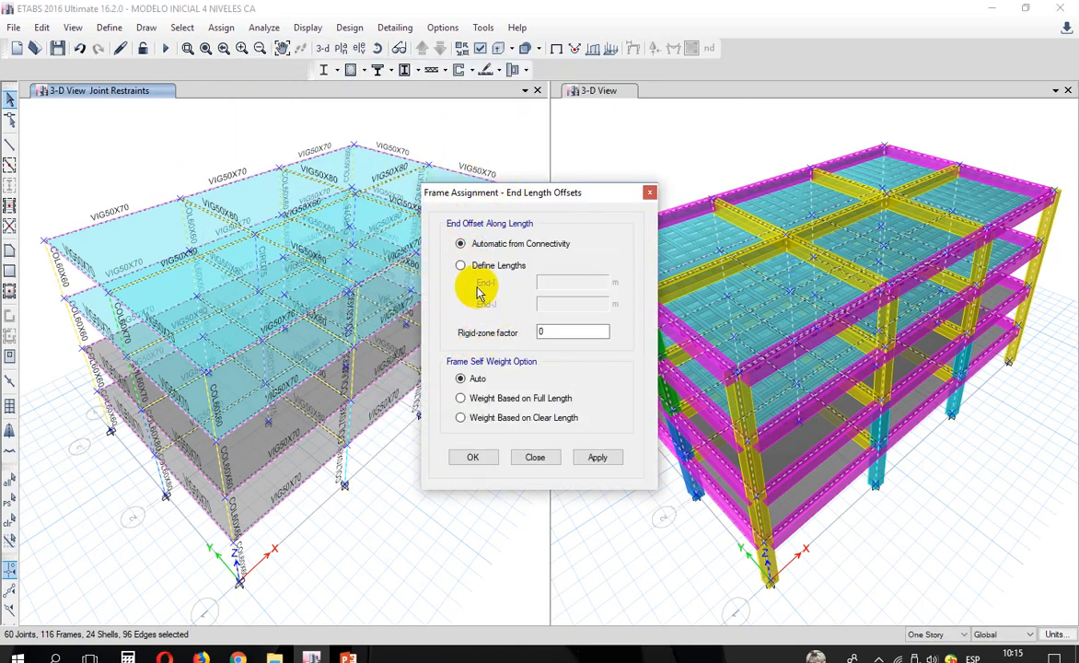
double_click(553, 331)
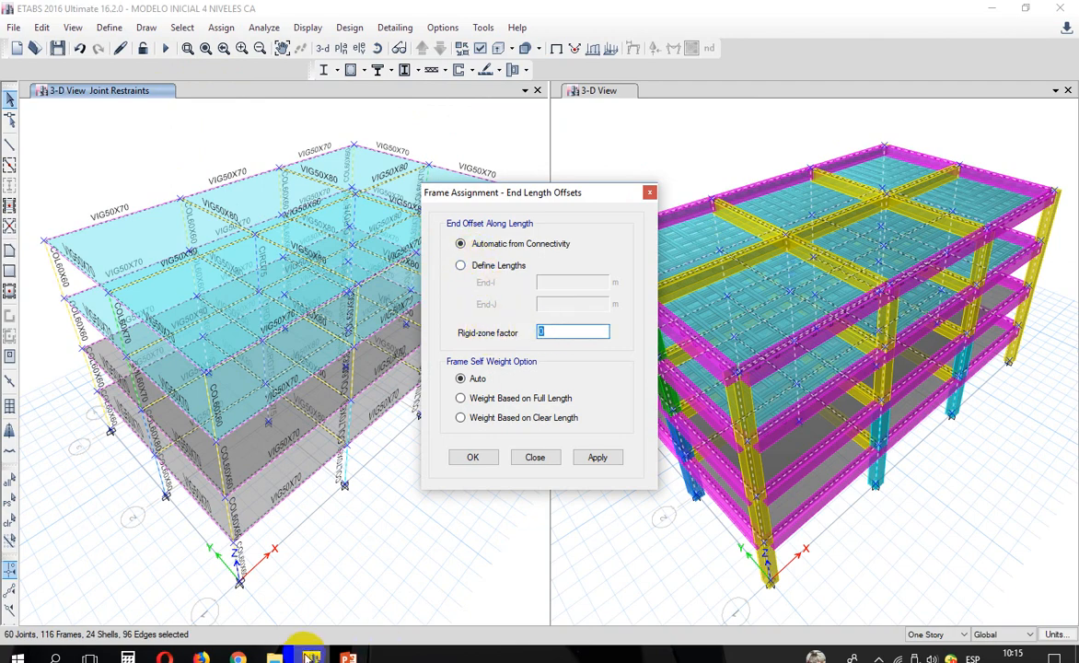
click(348, 655)
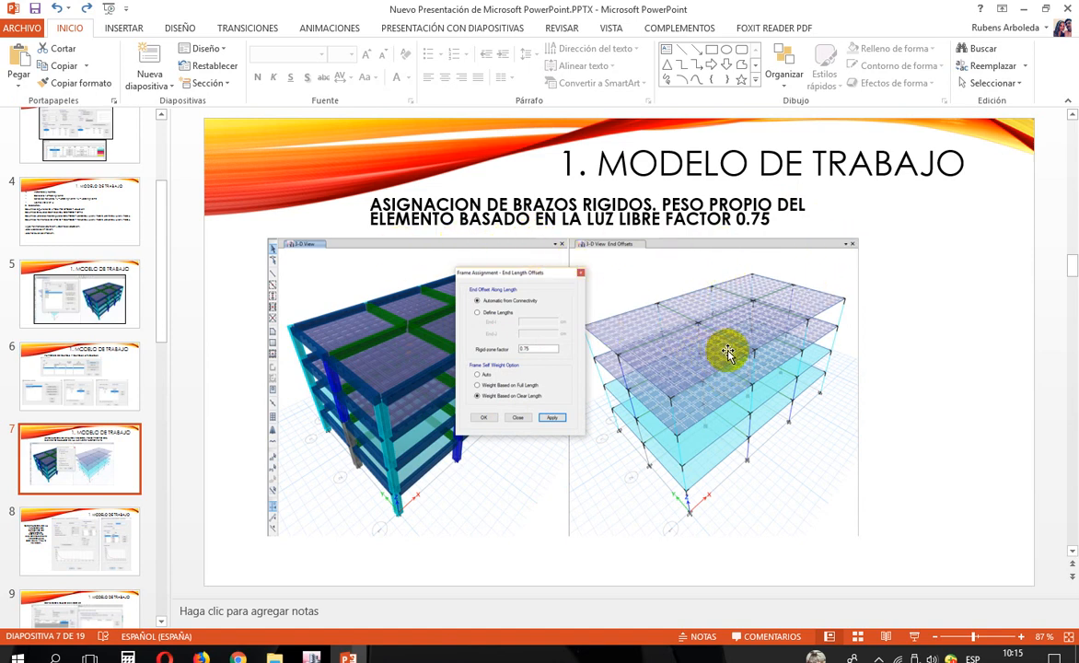
click(312, 657)
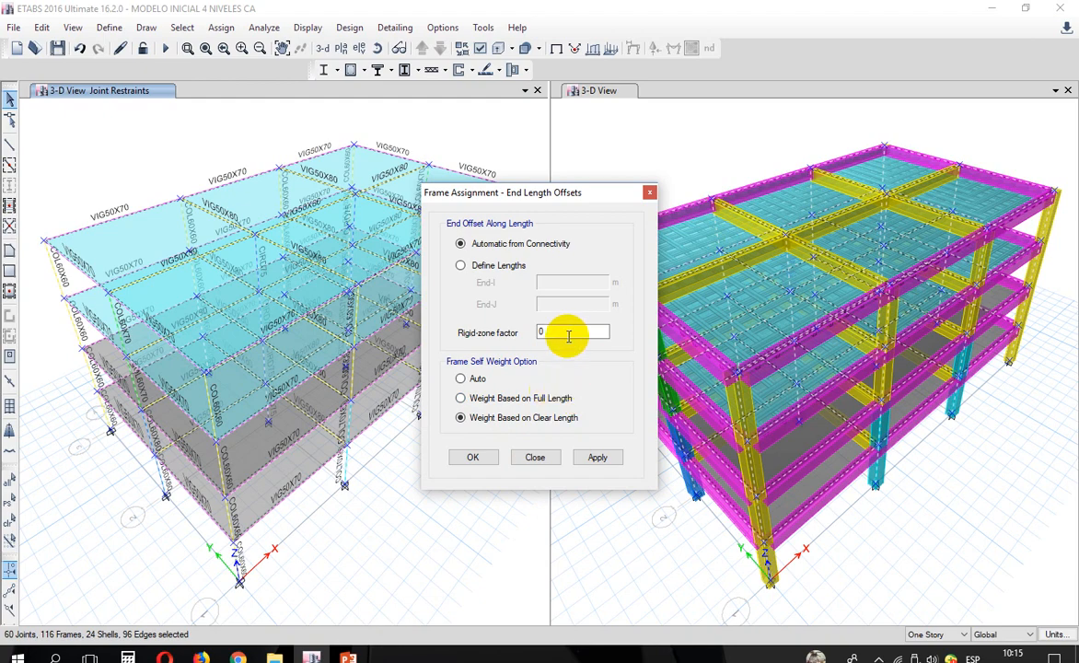
drag(569, 336, 506, 335)
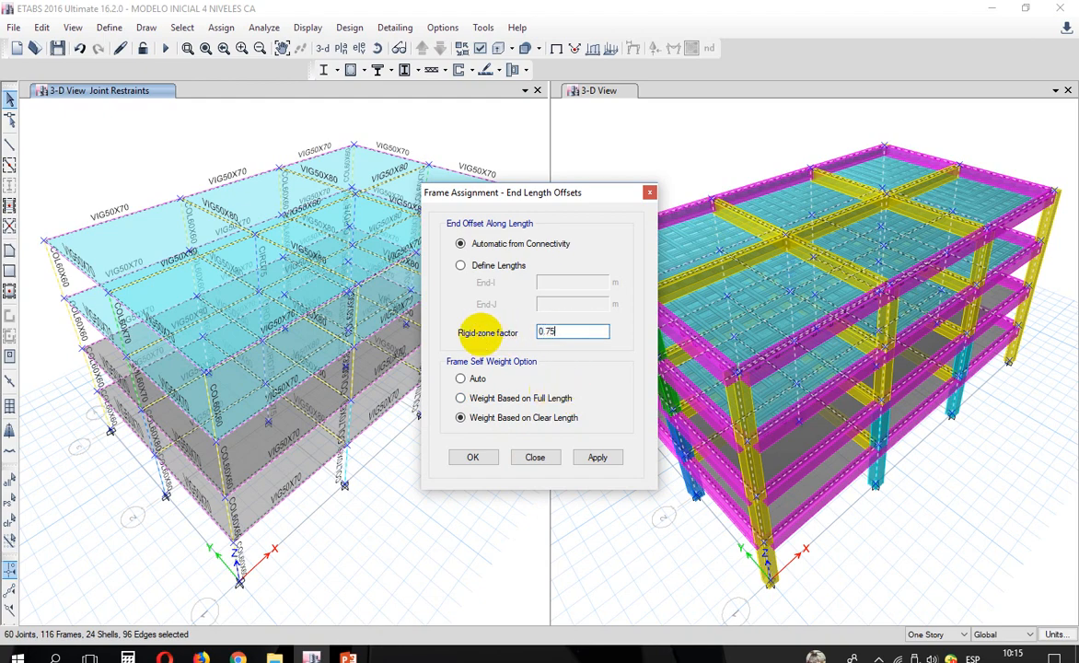
click(596, 458)
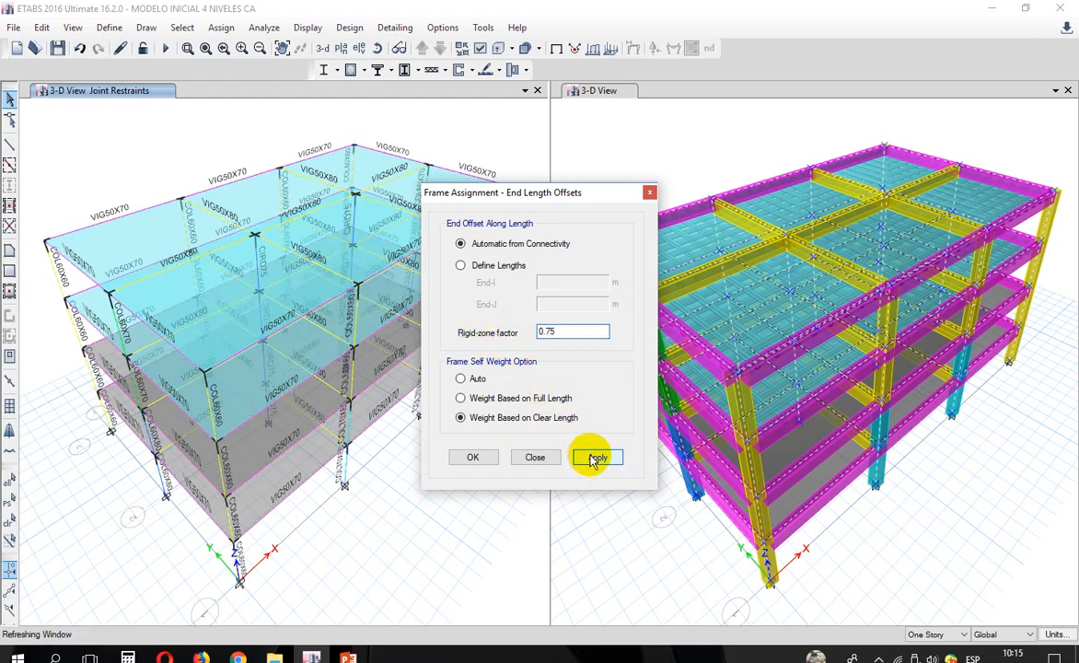
click(534, 457)
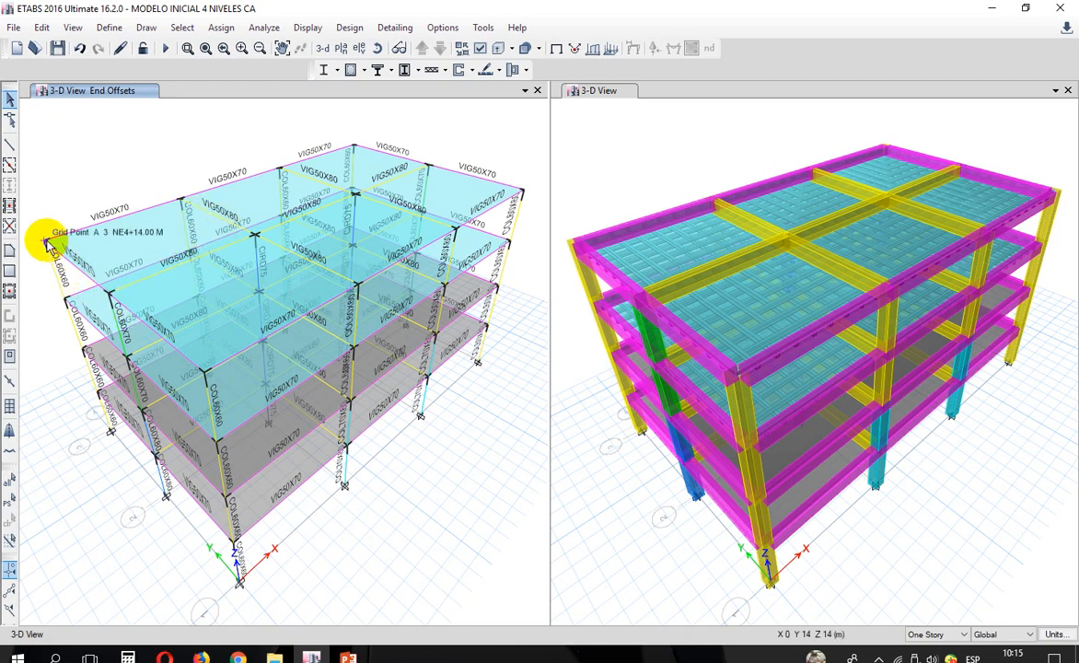
Step: Examine the end offsets around corner A-3 in 3D and on the NE4+14.00 M plan
scroll(45, 243, up, 5)
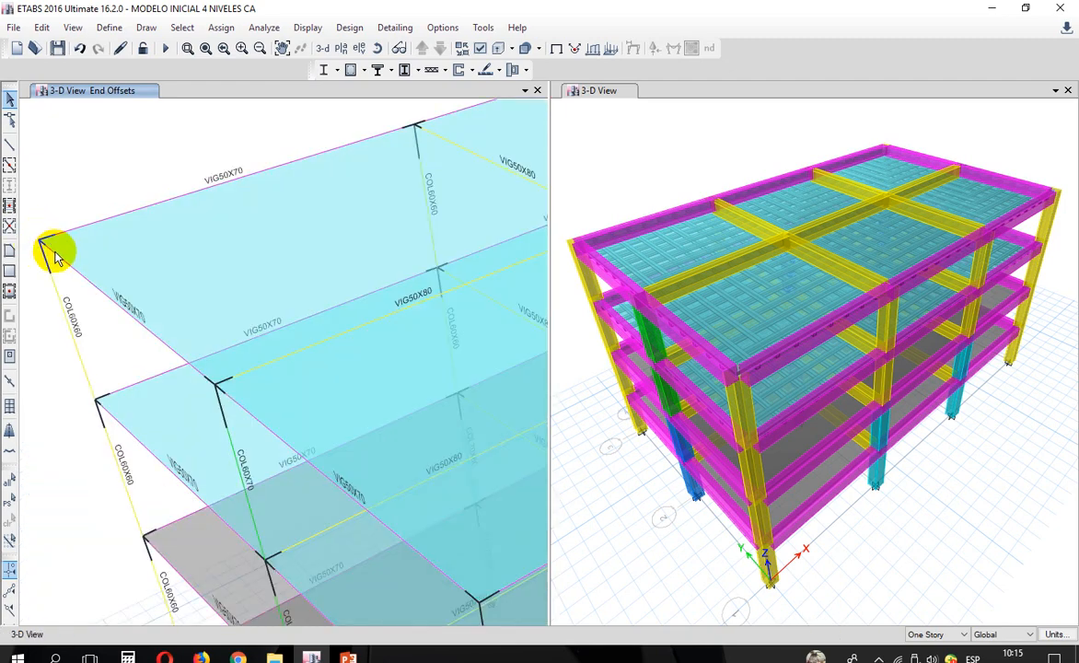
scroll(54, 256, down, 5)
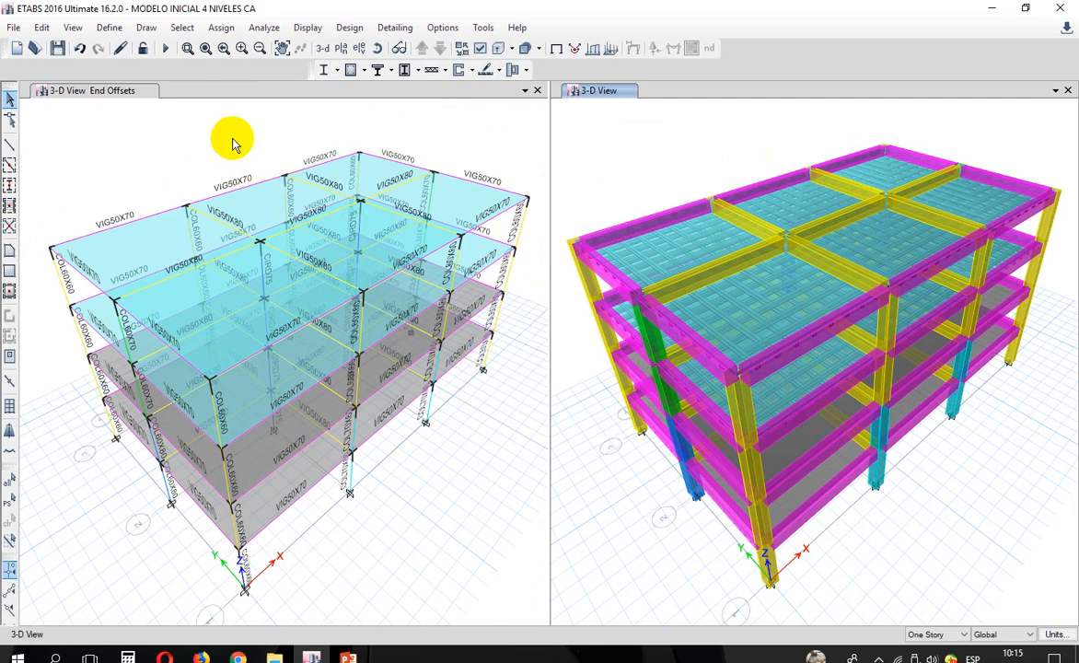
click(351, 70)
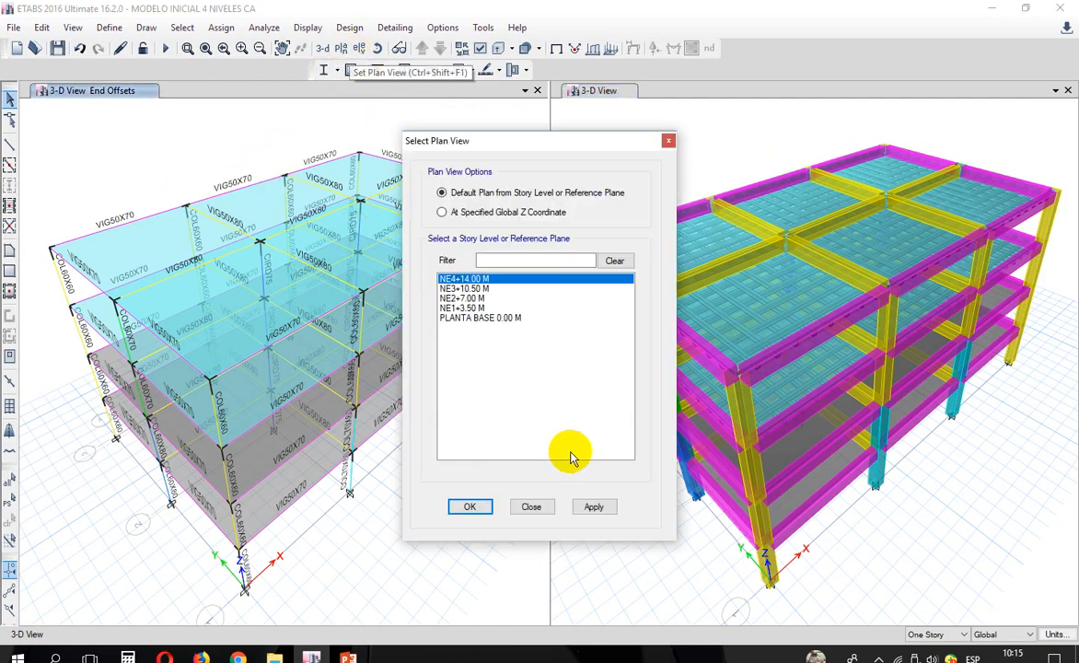
click(593, 506)
click(531, 506)
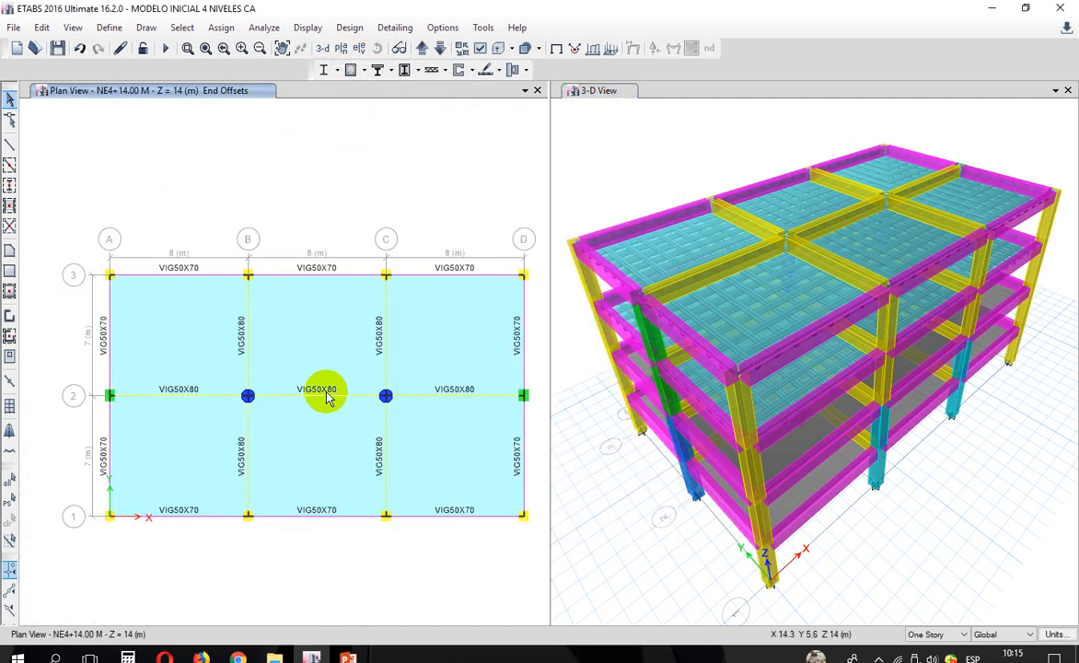
Step: Clear the end offsets display, show the NE4+14.00 M plan extruded and examine the beam-column joints at A-3 and B-3
click(555, 50)
click(513, 70)
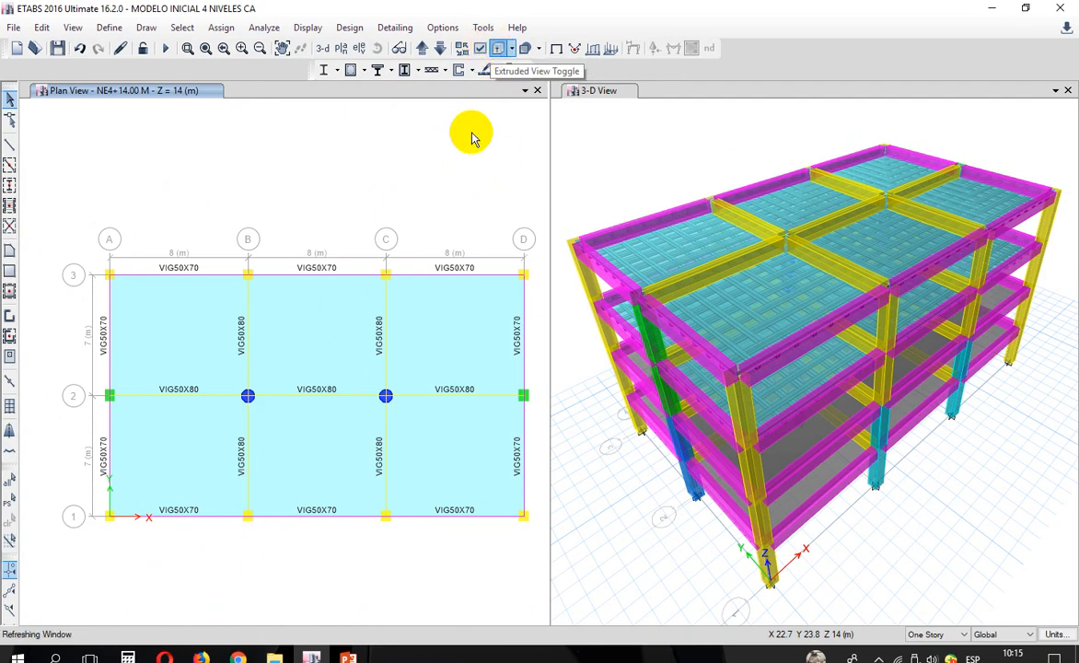
scroll(105, 280, up, 5)
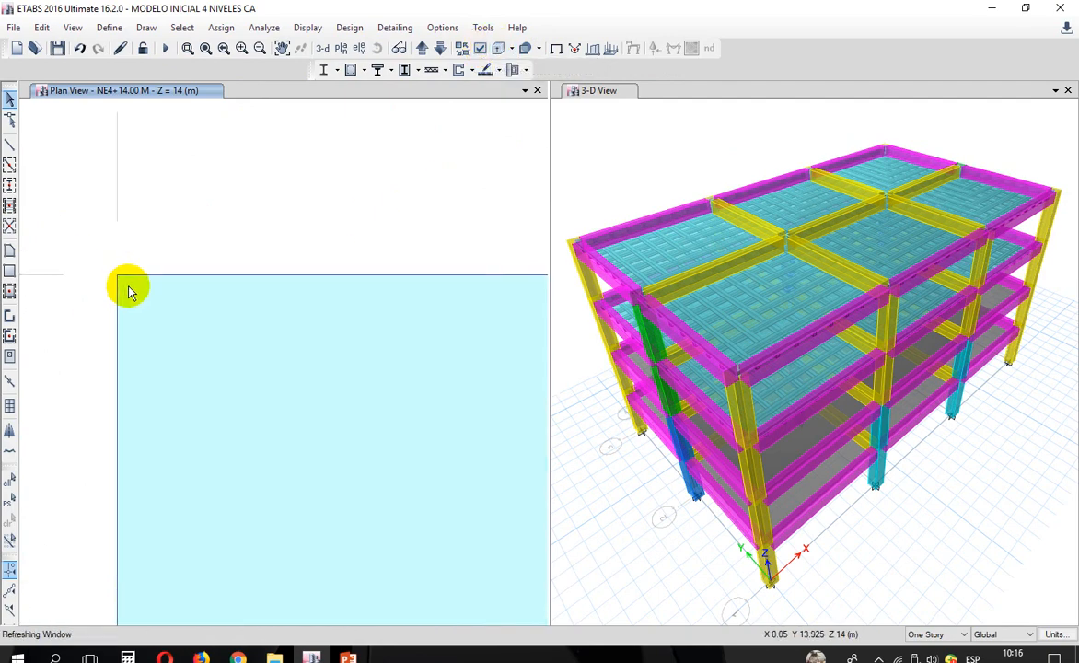
scroll(190, 285, down, 3)
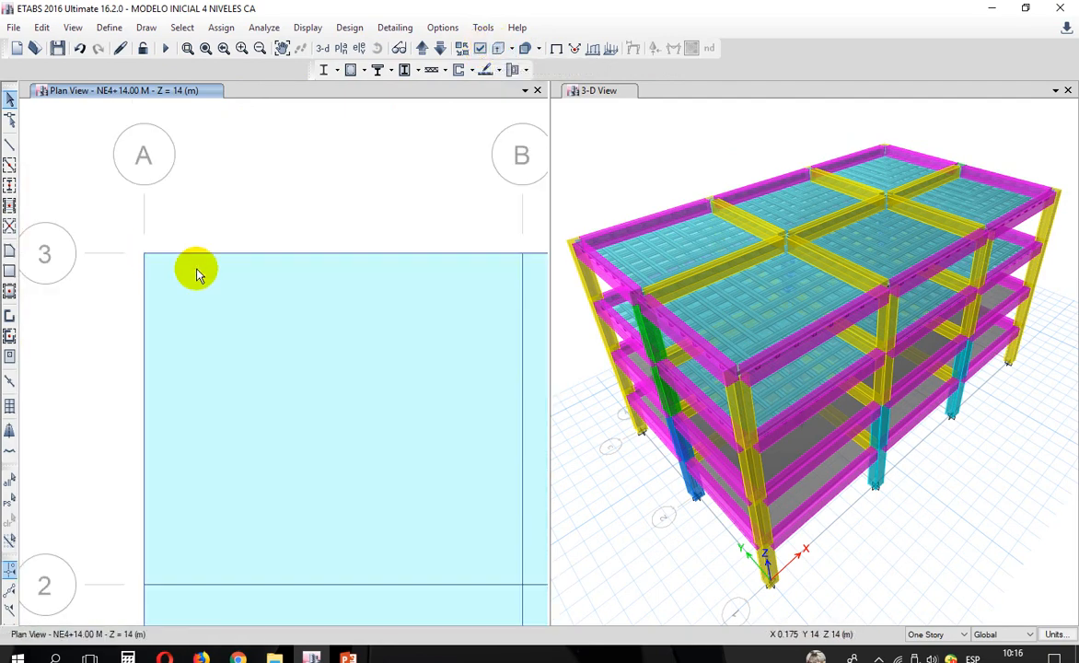
scroll(519, 263, up, 5)
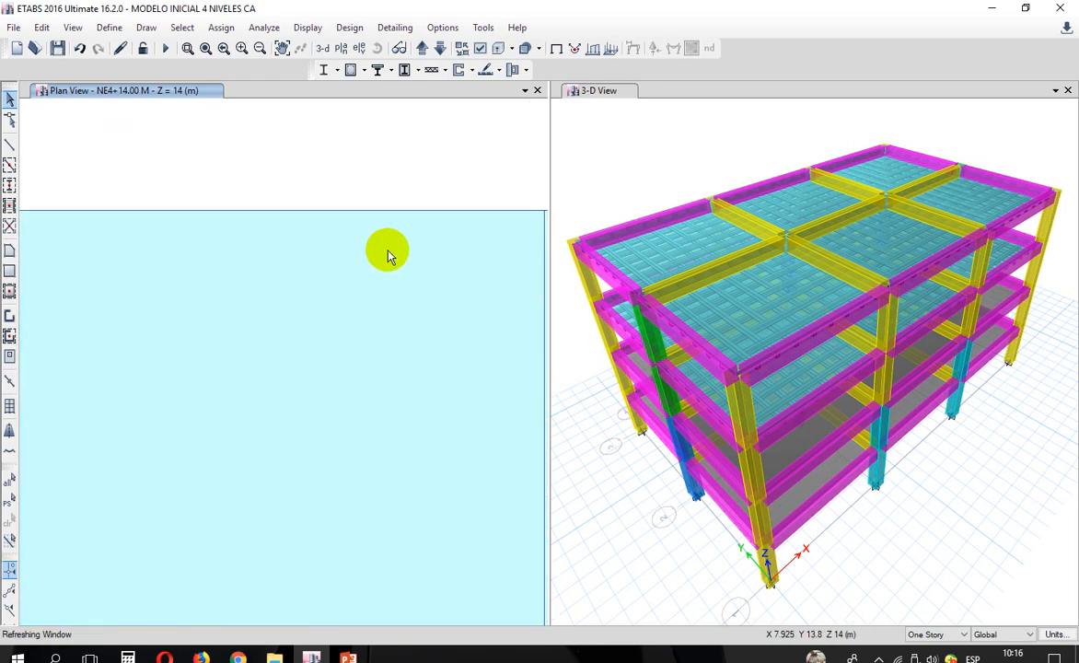
scroll(323, 229, down, 7)
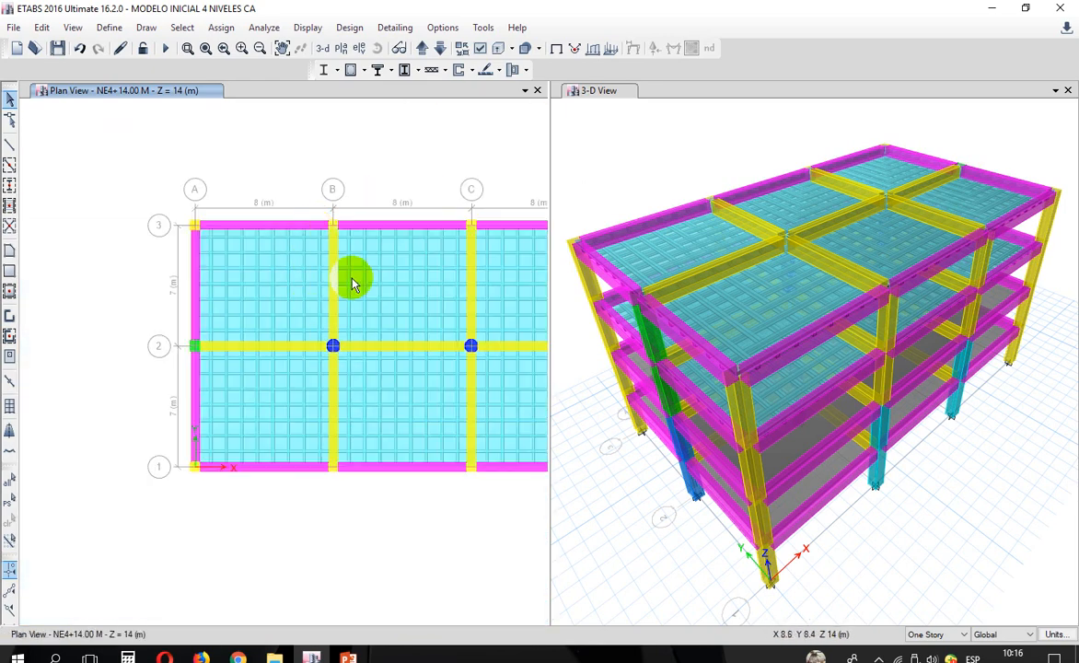
Step: Check joint B-2 on the extruded NE2+7.00 M plan, and return to the default unextruded 3D view
click(441, 51)
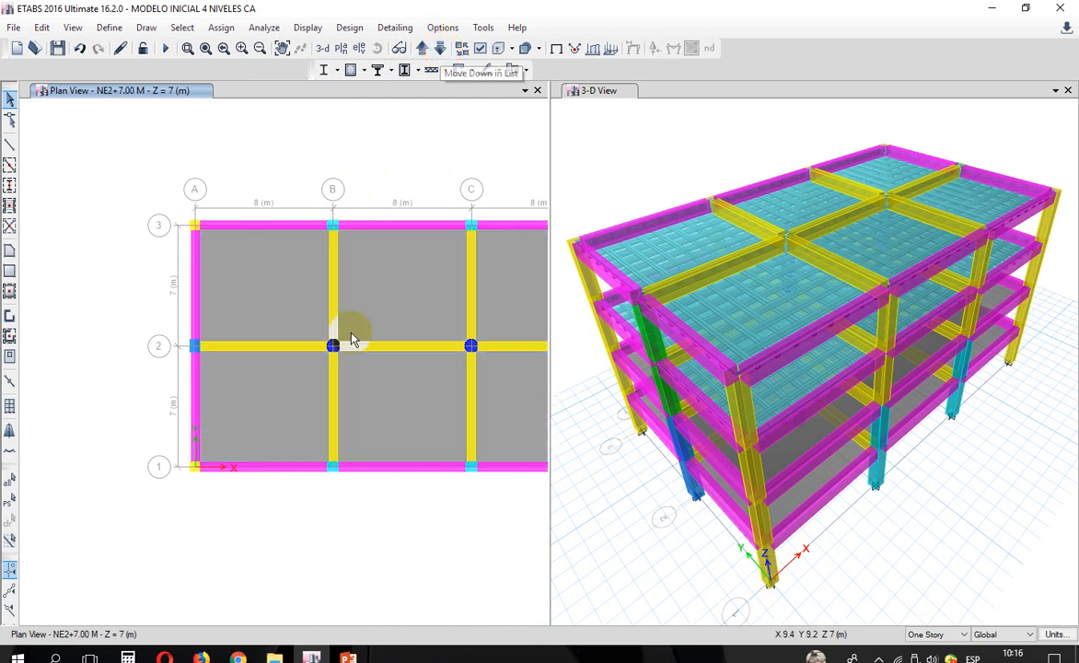
scroll(345, 349, up, 5)
scroll(161, 289, down, 4)
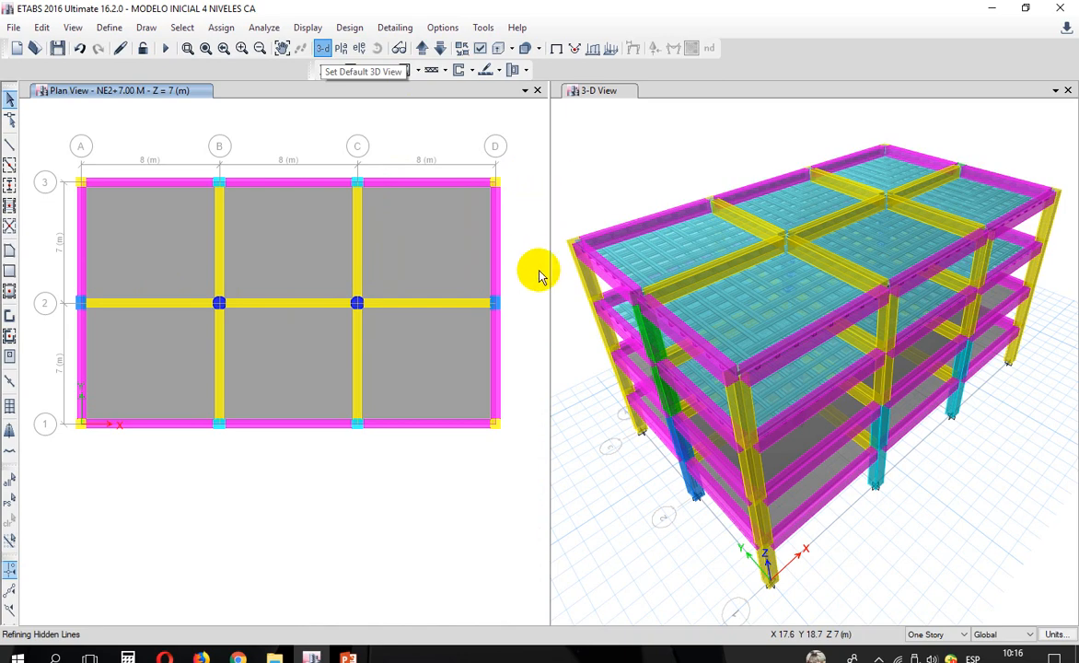
click(498, 55)
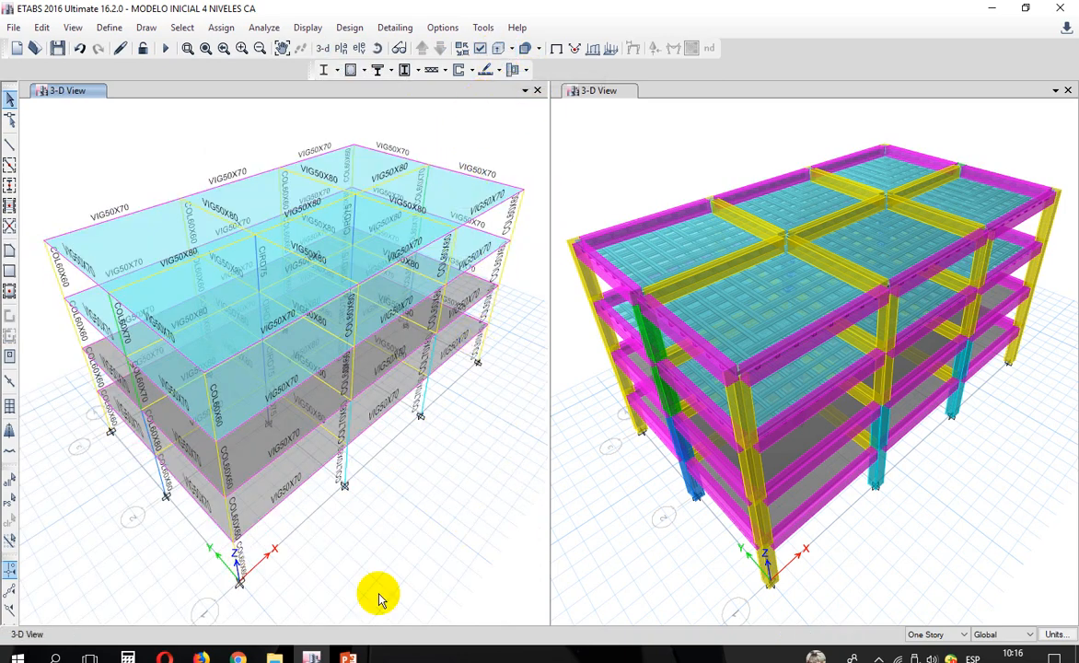
Step: Switch to the PowerPoint presentation and review slides 6 and 7 on load patterns, applied loads and rigid end zones
mouse_move(351, 655)
click(333, 563)
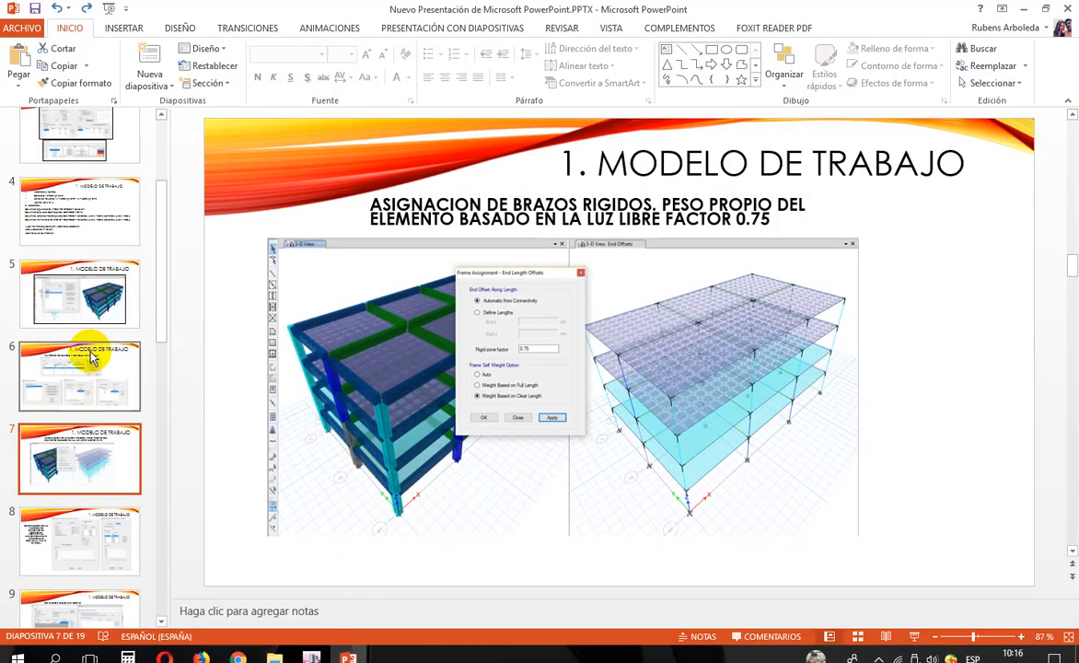
click(82, 290)
click(84, 378)
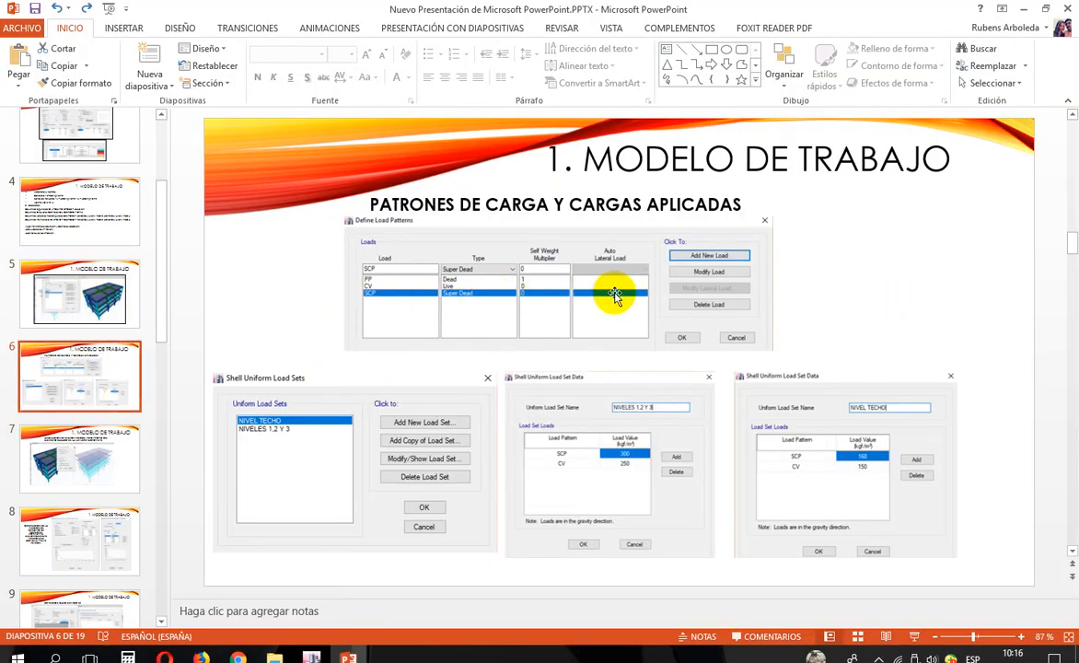
scroll(396, 276, down, 2)
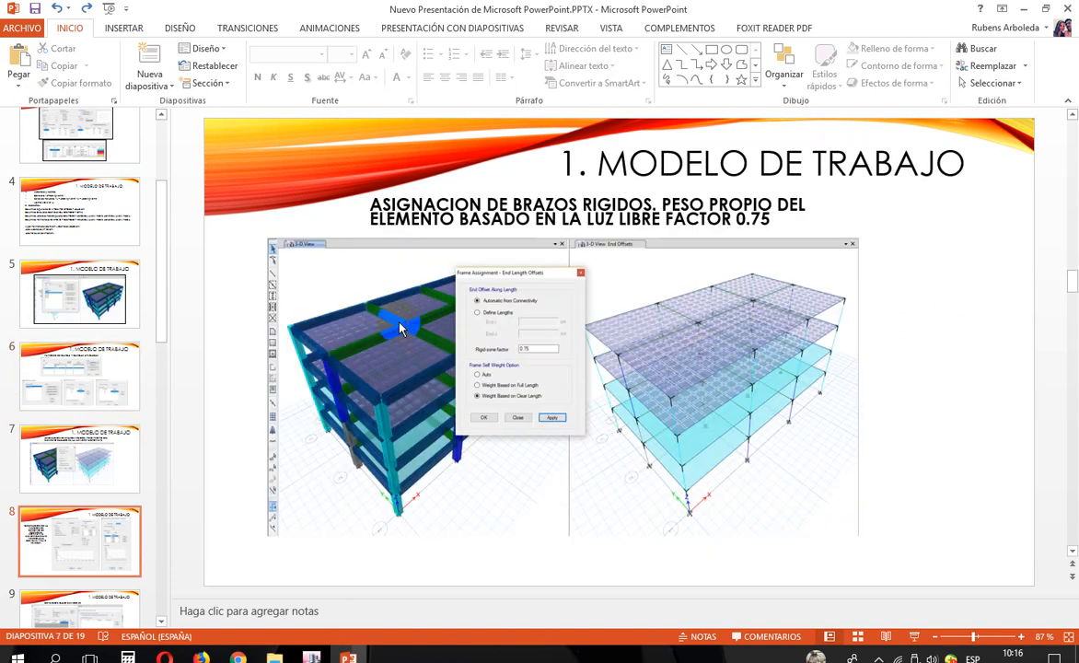
click(86, 281)
click(85, 382)
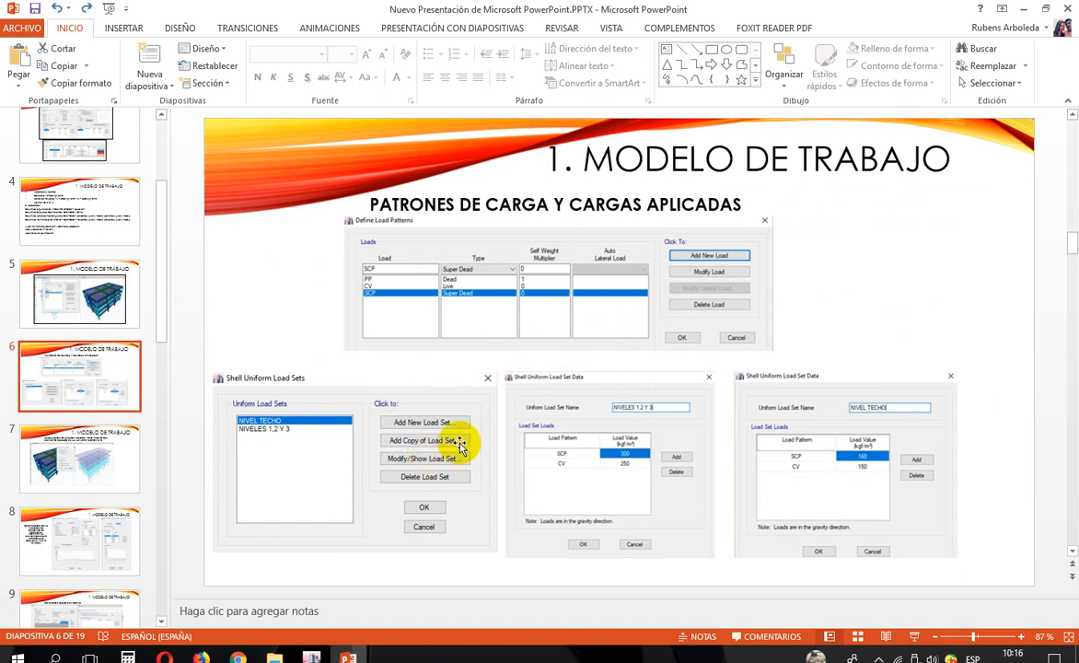
click(100, 451)
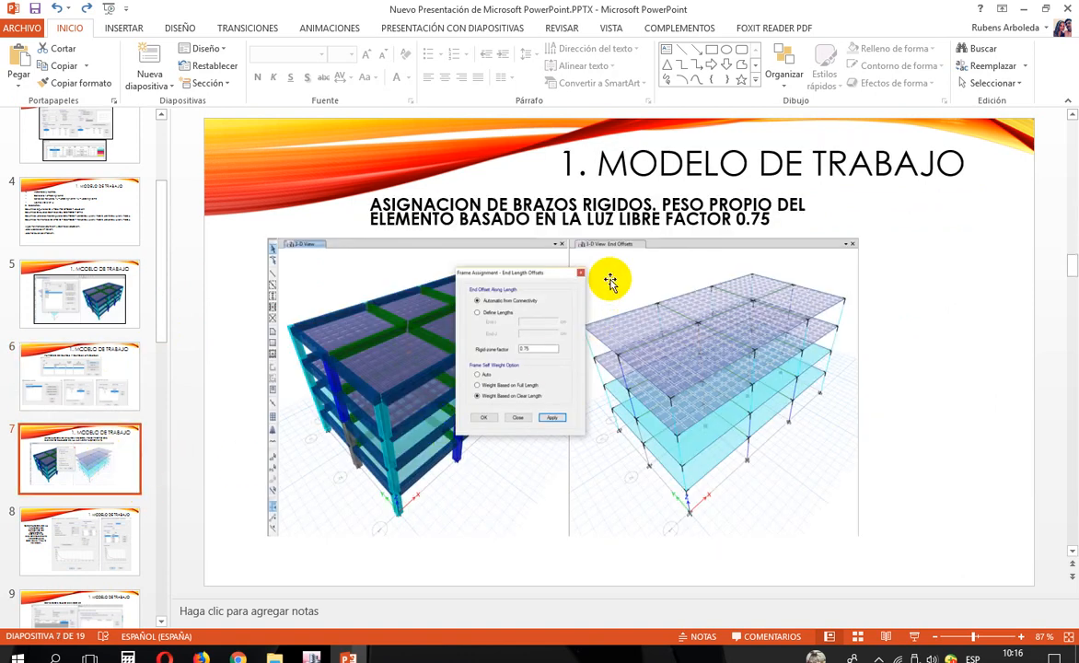
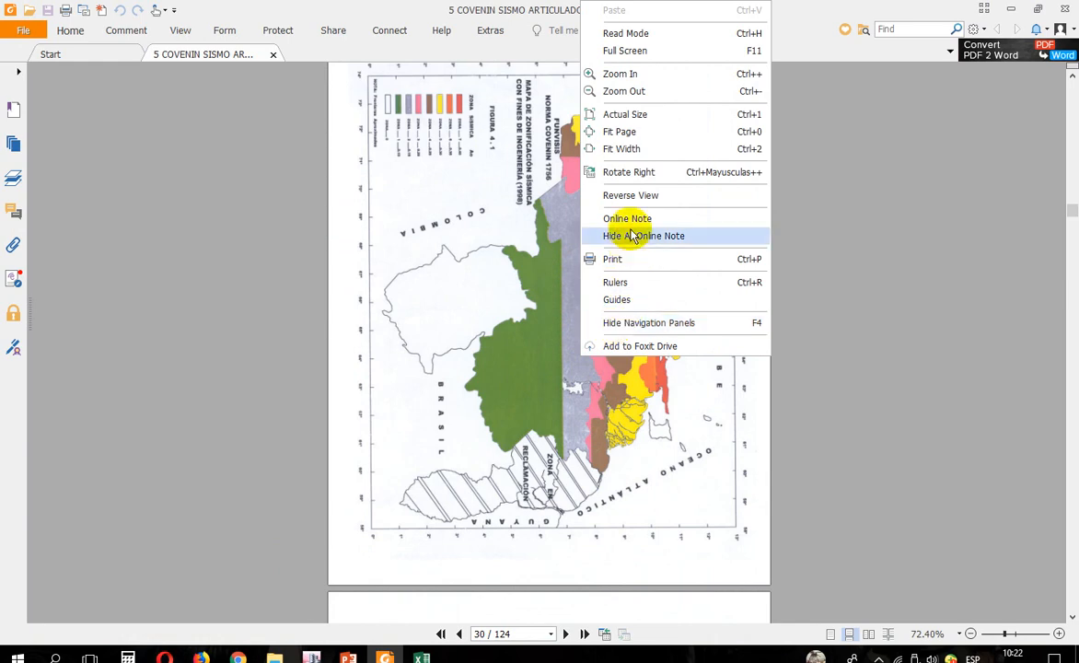
Step: Rotate the seismic zoning map on page 30 of the COVENIN 1756 PDF upright and enlarge it to 90.80%
click(636, 196)
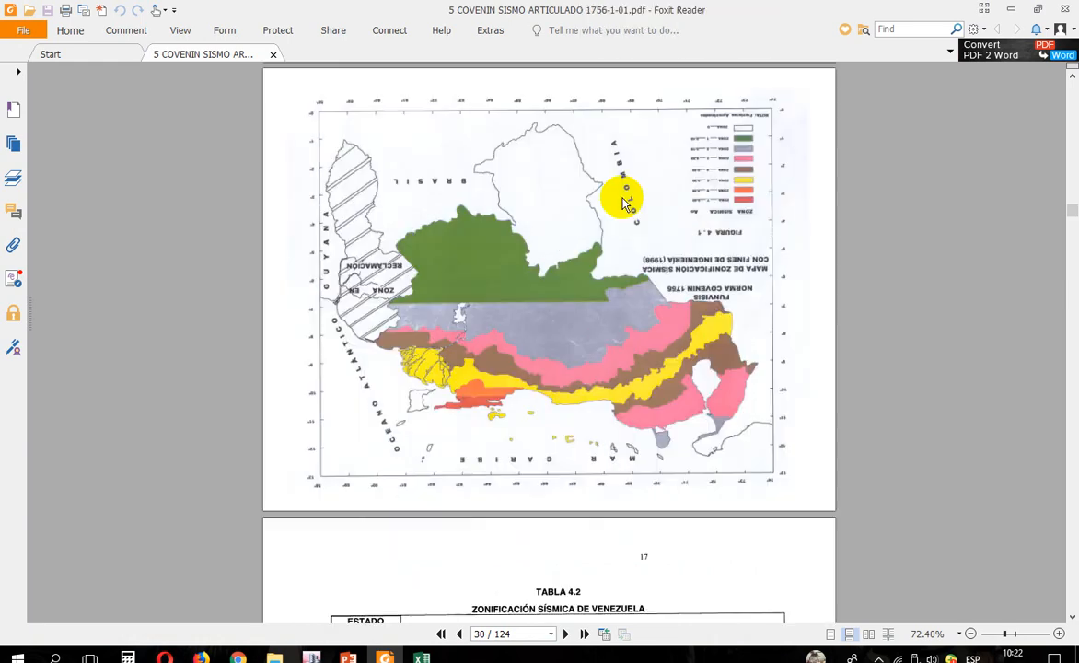
right_click(586, 257)
click(644, 427)
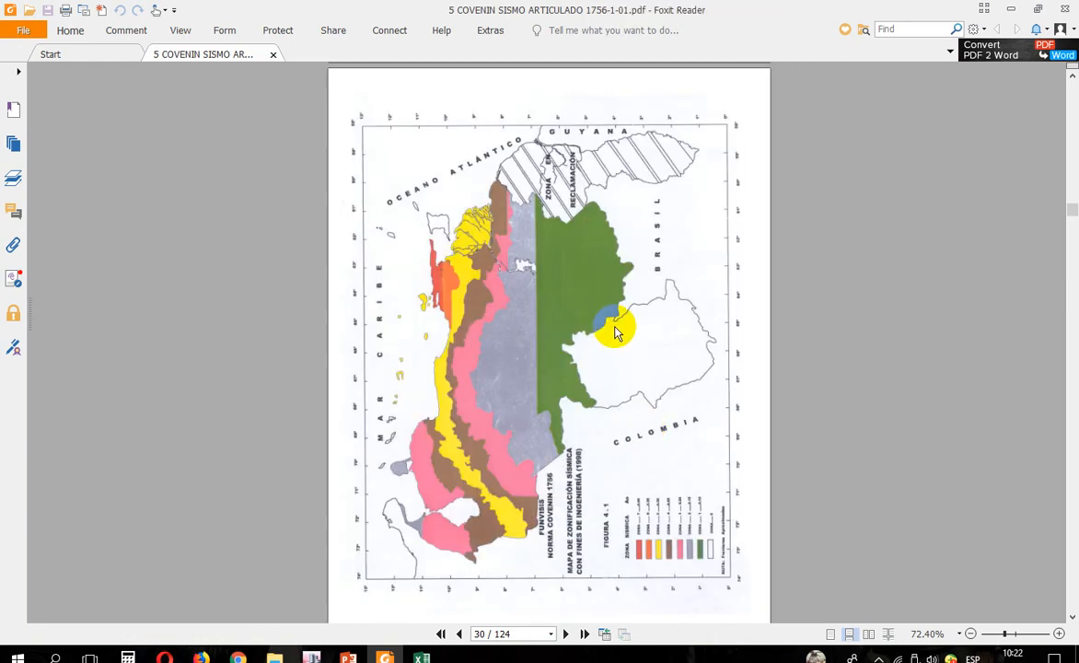
right_click(616, 352)
click(681, 172)
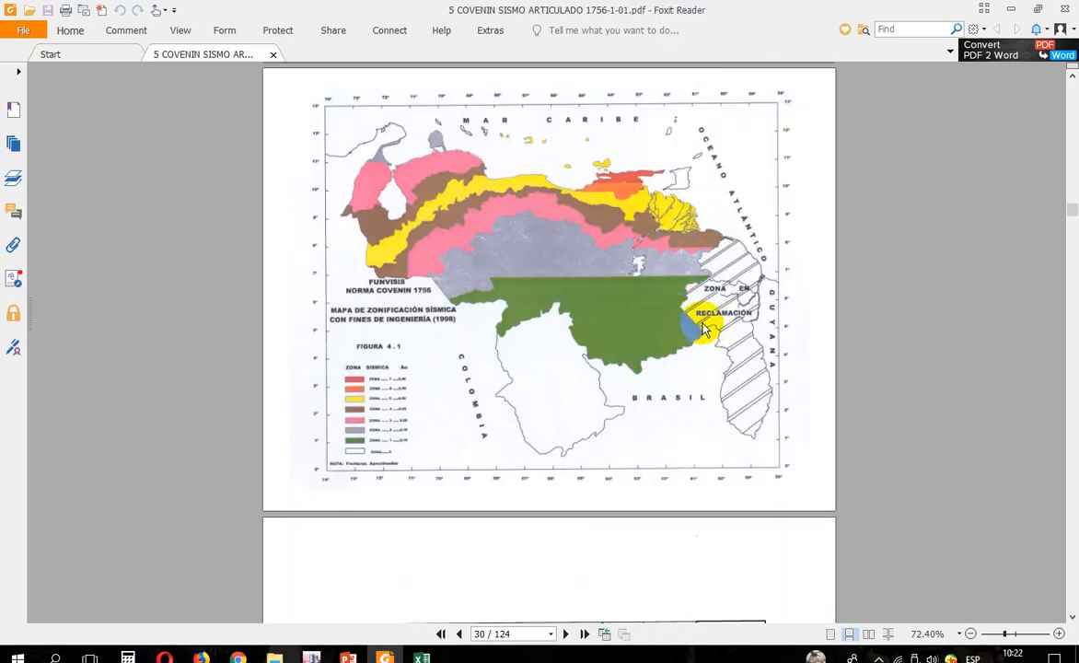
scroll(704, 331, up, 1)
click(1058, 633)
click(1058, 633)
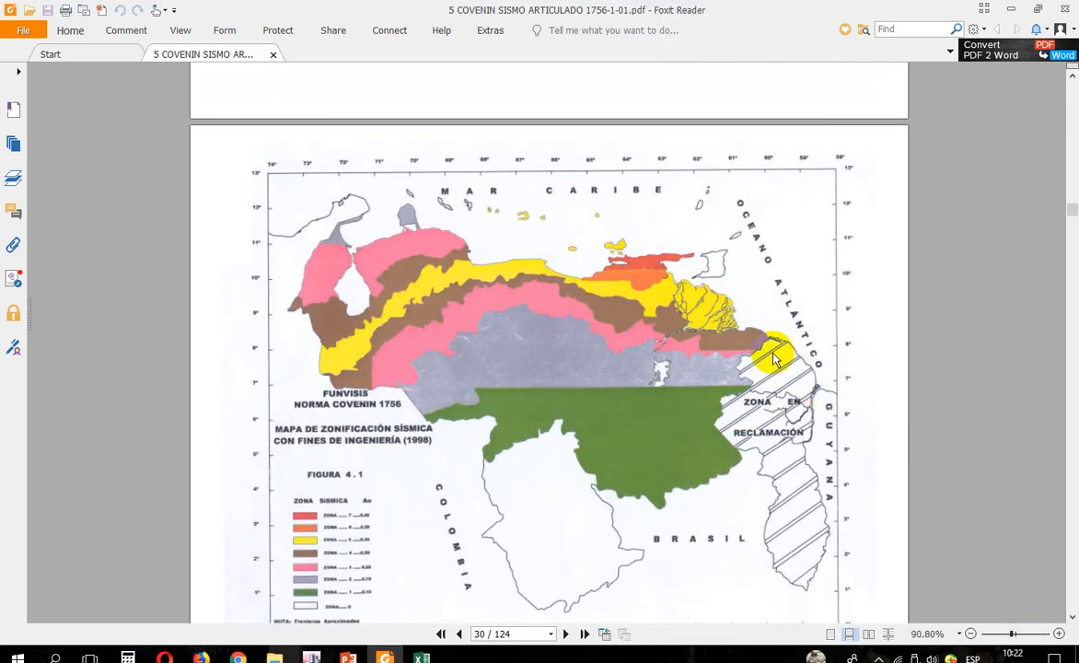
scroll(644, 359, down, 1)
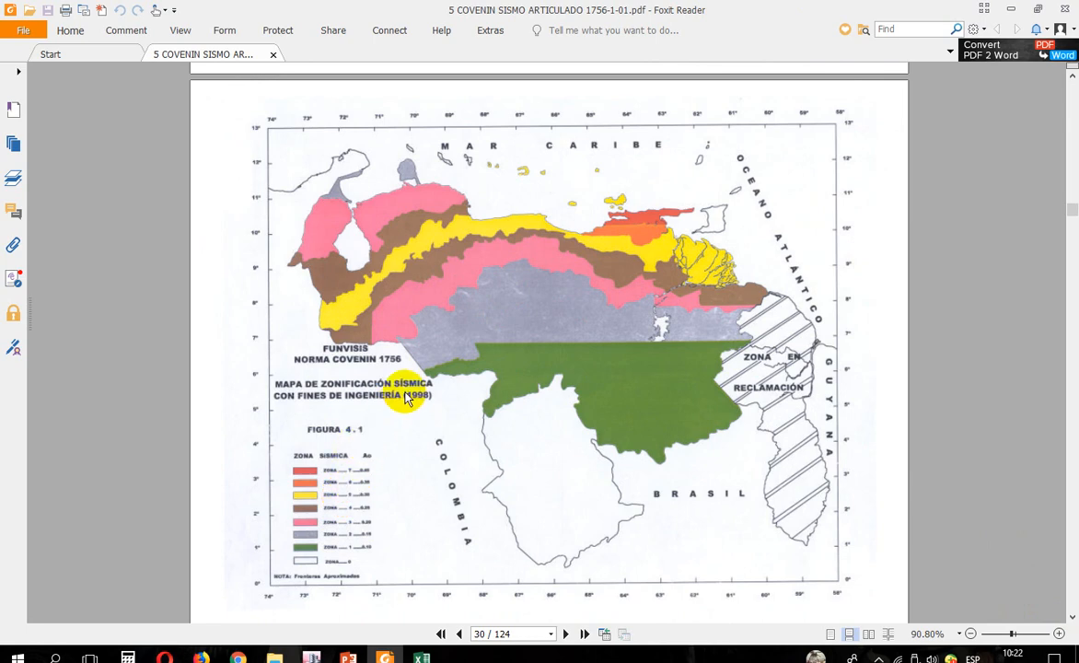
Step: Go to Tabla 4.2 on page 31 of the COVENIN PDF and try to rotate it upright
scroll(465, 339, down, 5)
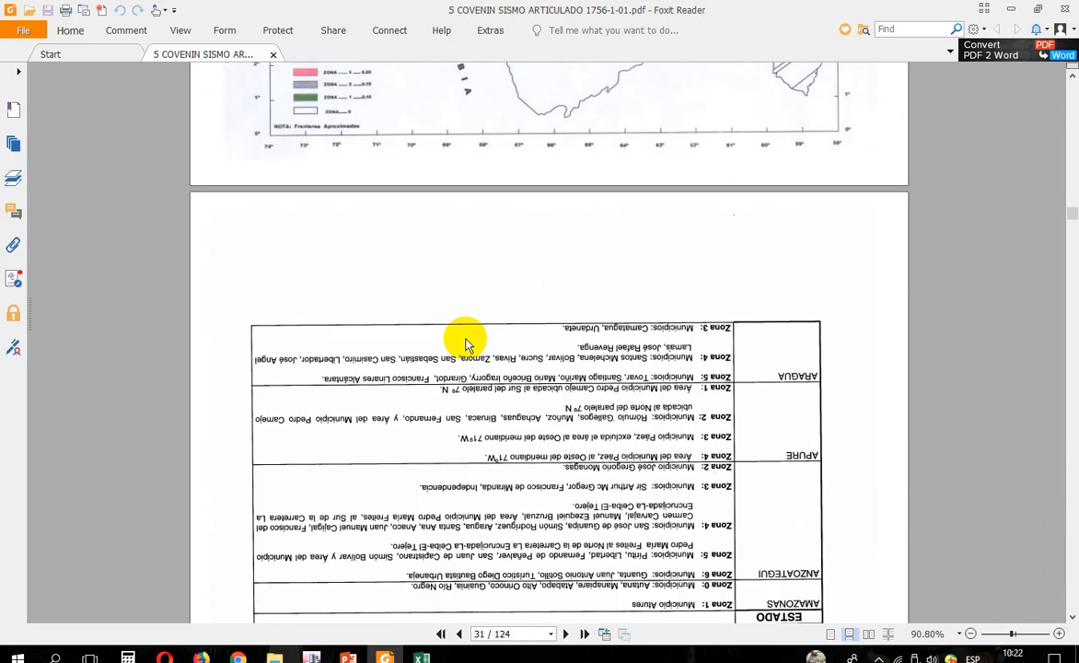
scroll(464, 339, down, 3)
right_click(561, 281)
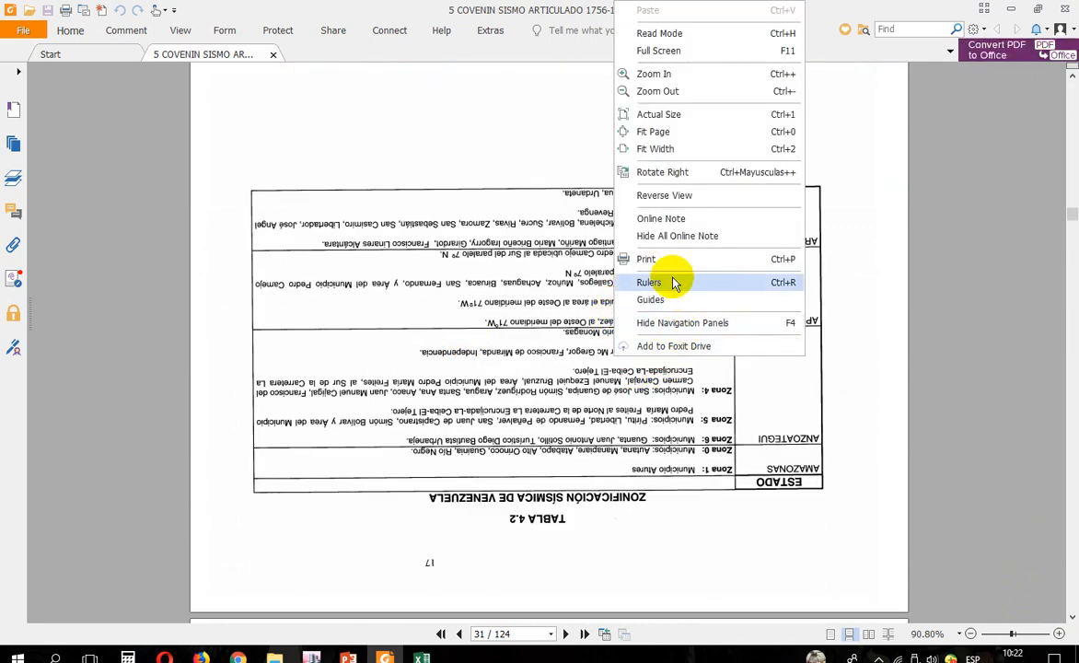
click(683, 172)
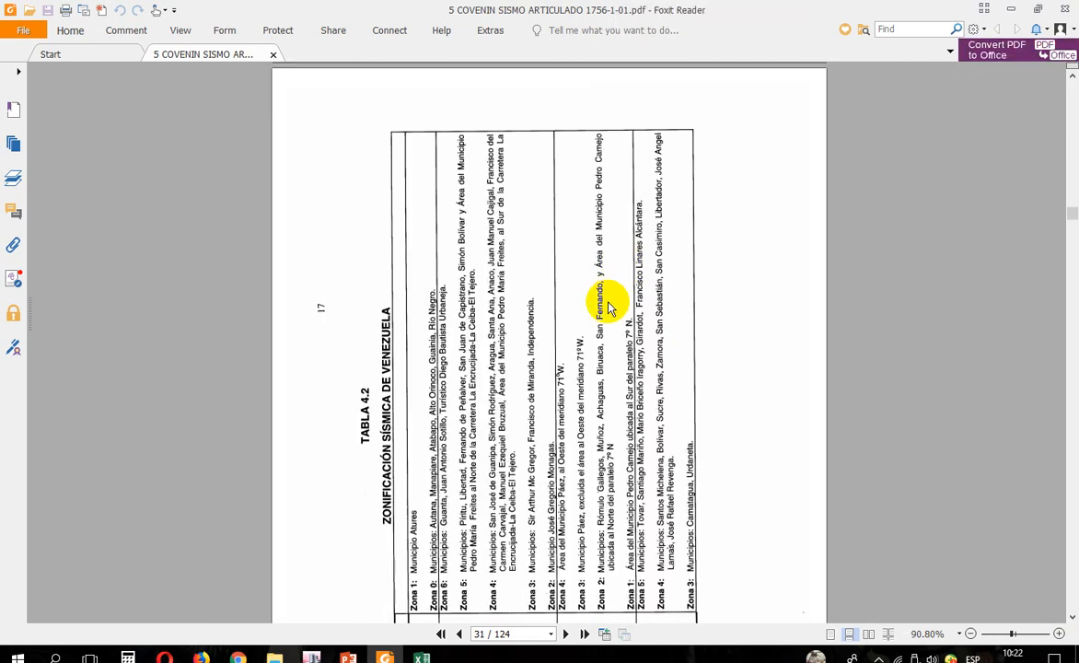
right_click(630, 280)
click(671, 455)
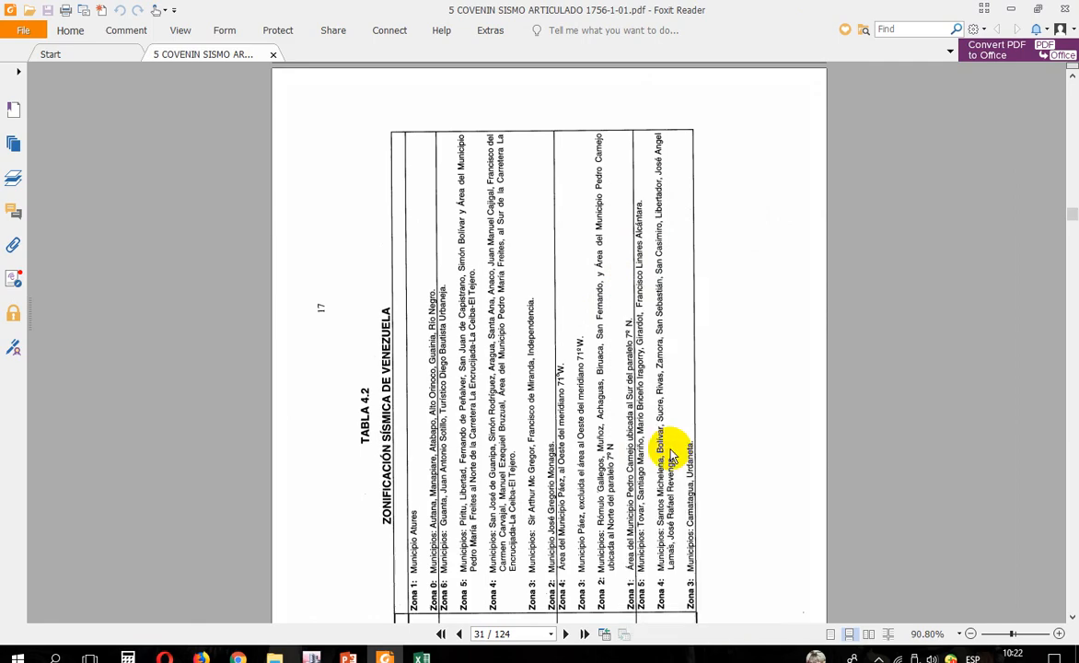
Step: Browse the continuation of Tabla 4.2 through page 34 and rotate that page upright to read the seismic zones by state
scroll(585, 373, down, 5)
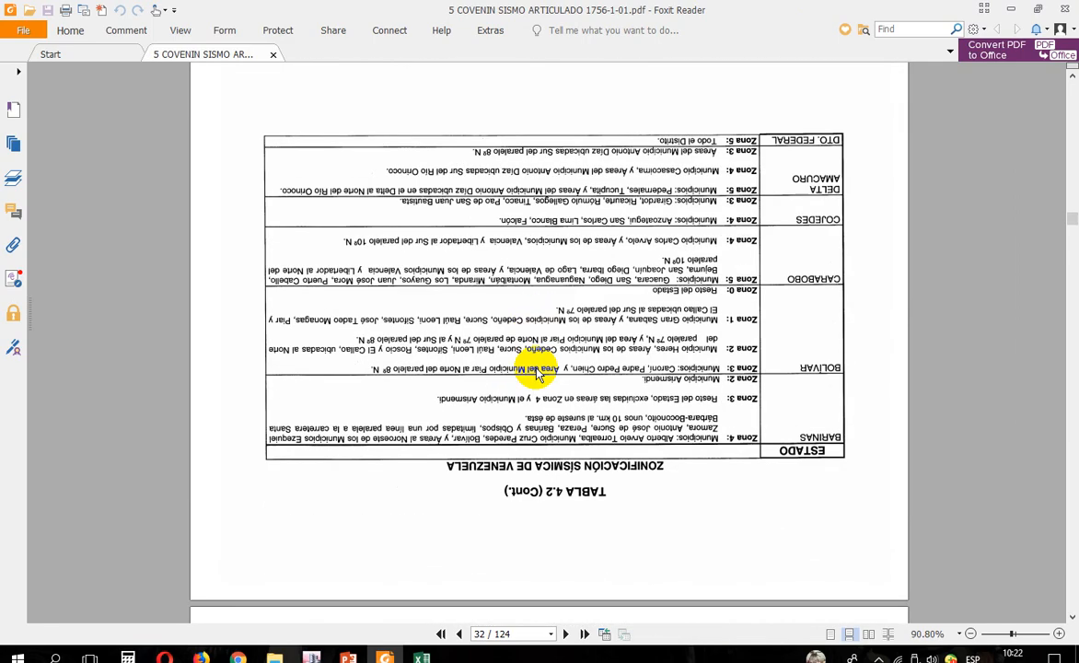
scroll(538, 372, down, 10)
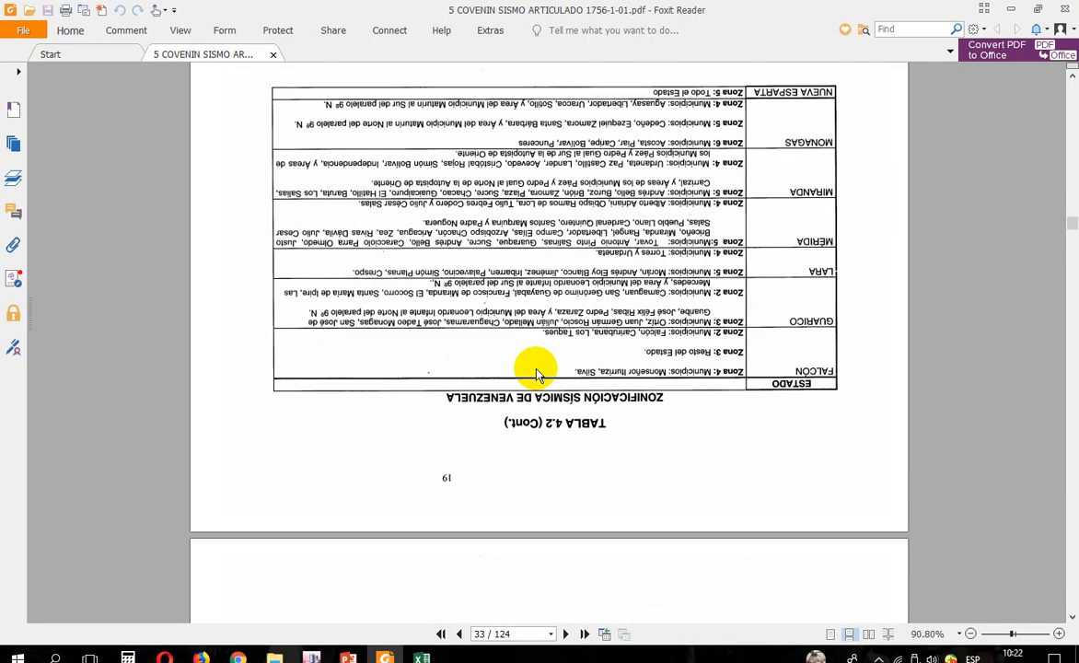
scroll(538, 373, down, 4)
scroll(539, 375, down, 3)
right_click(564, 317)
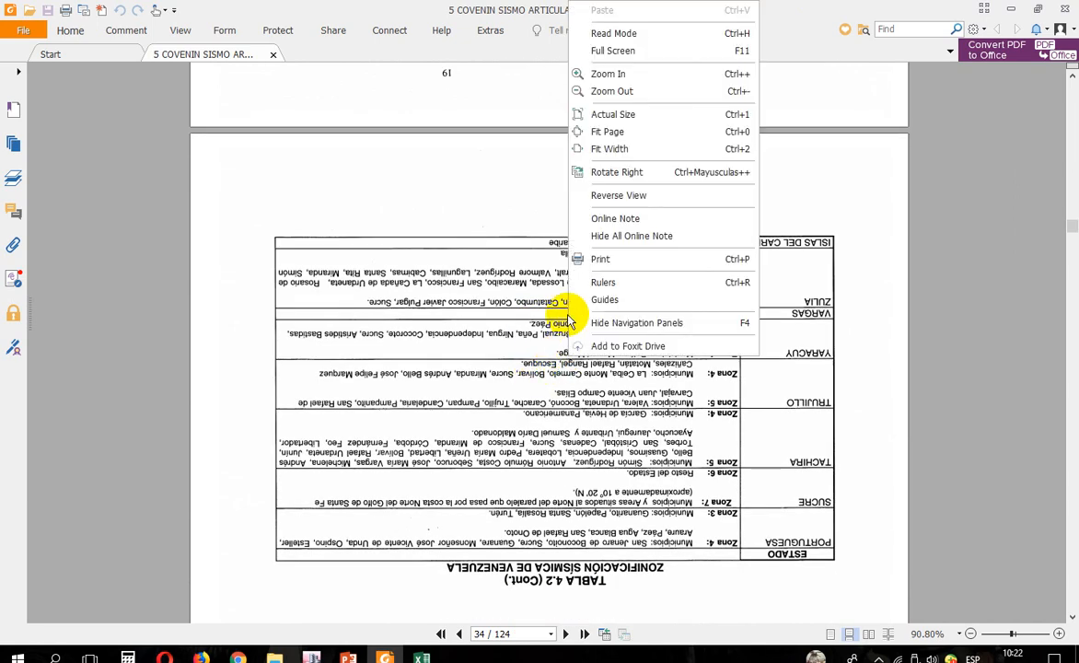
click(603, 172)
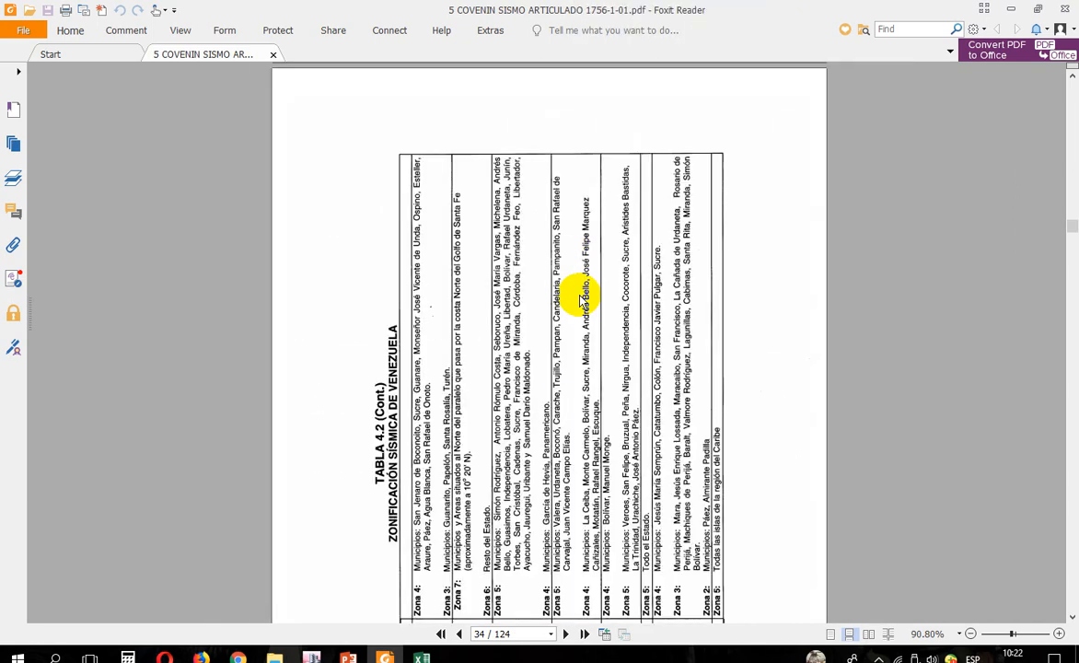
right_click(585, 328)
click(603, 172)
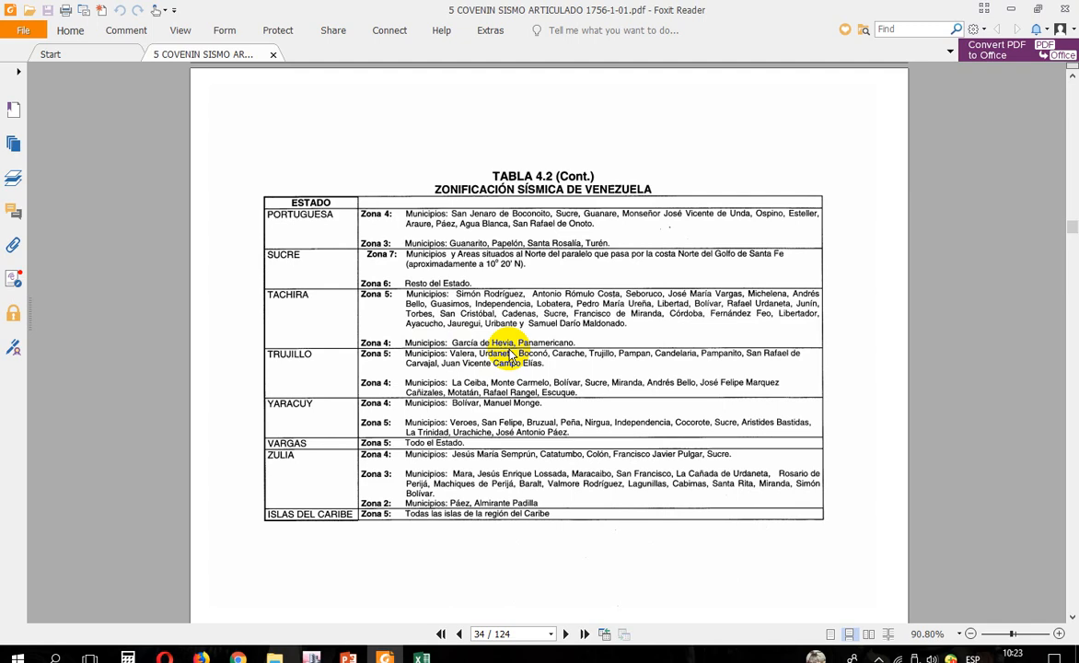
Step: Rotate page 35 upright and examine Tabla 5.1 on spectral forms and the correction factor φ
scroll(509, 353, down, 10)
right_click(576, 352)
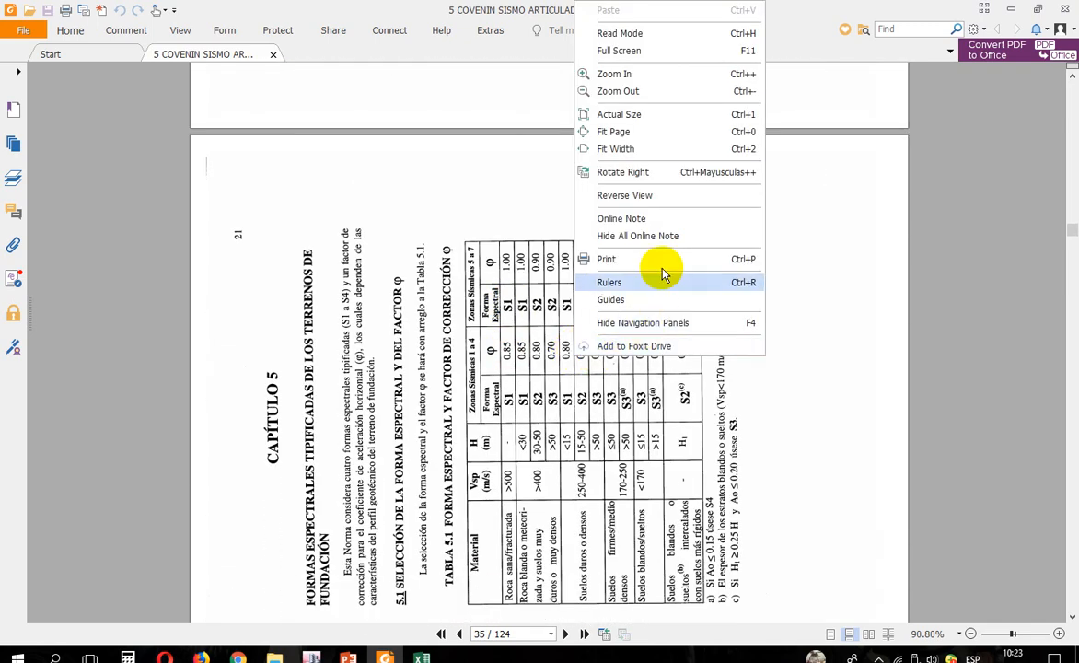
click(609, 175)
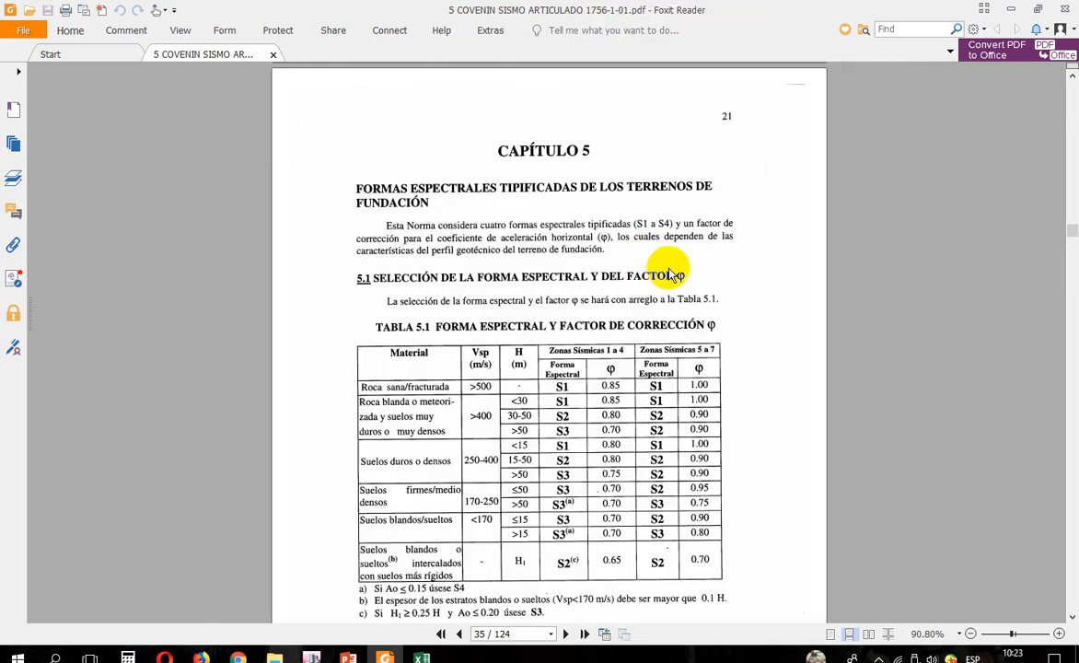
scroll(677, 276, down, 1)
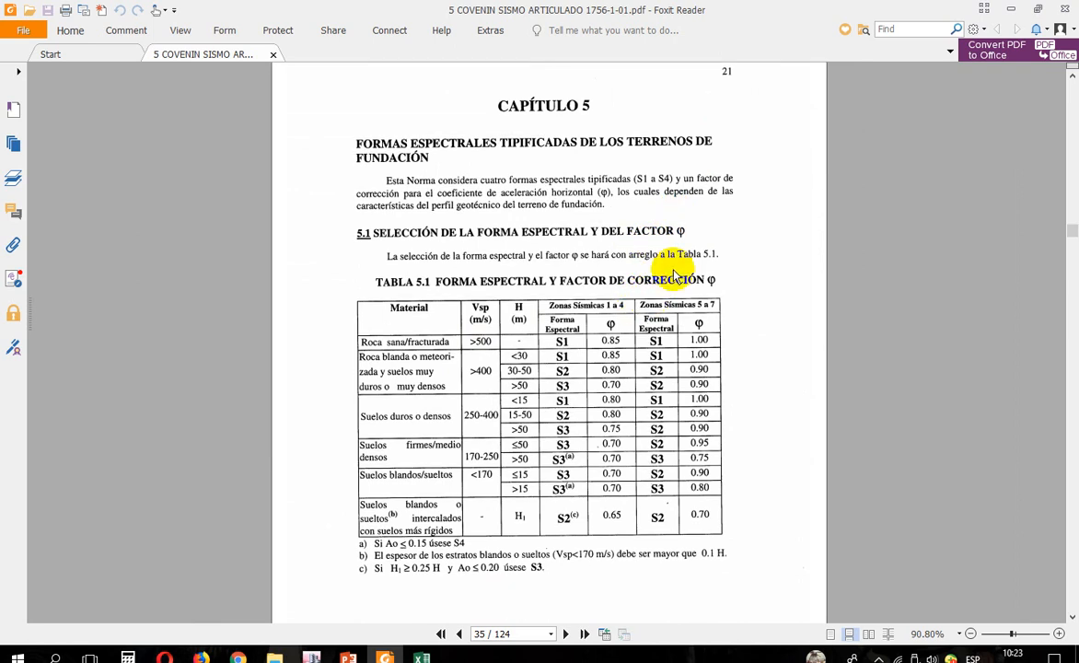
Step: Check the seismic parameters in the RESPUESTA DINAMICA.xls workbook and on PowerPoint slide 8, and compare them with Tabla 5.1 in the PDF
mouse_move(385, 656)
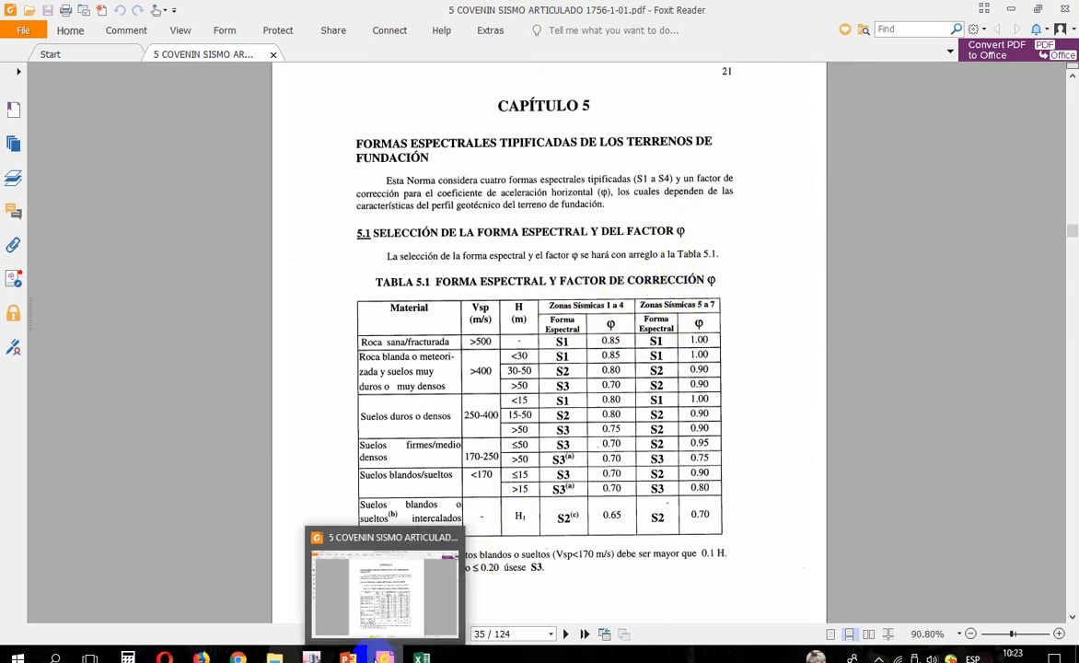
click(421, 656)
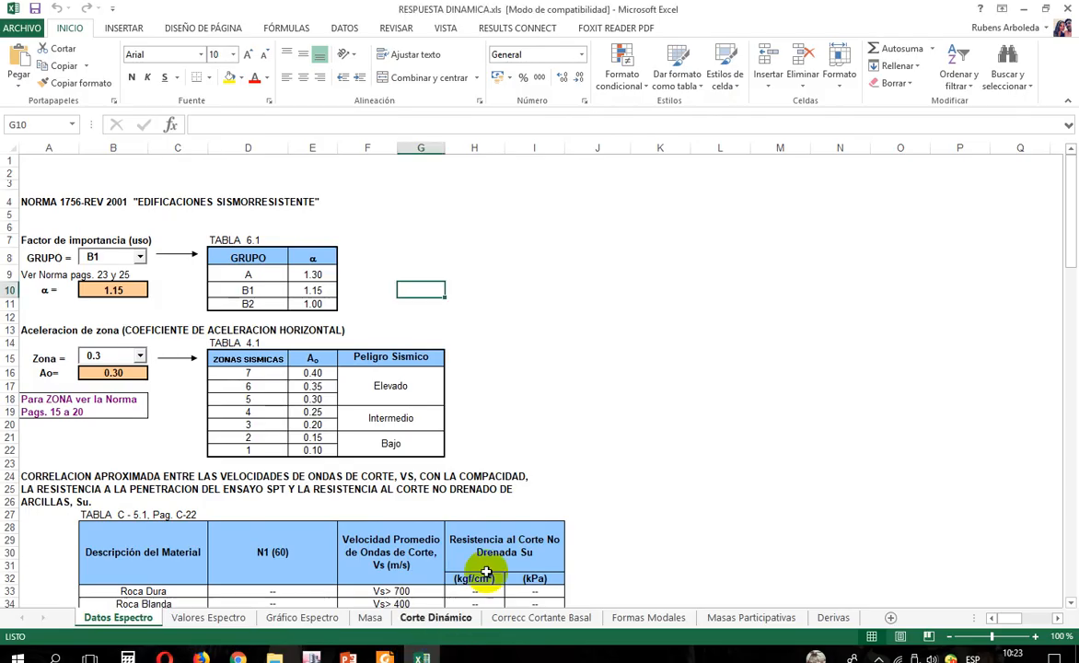
click(348, 656)
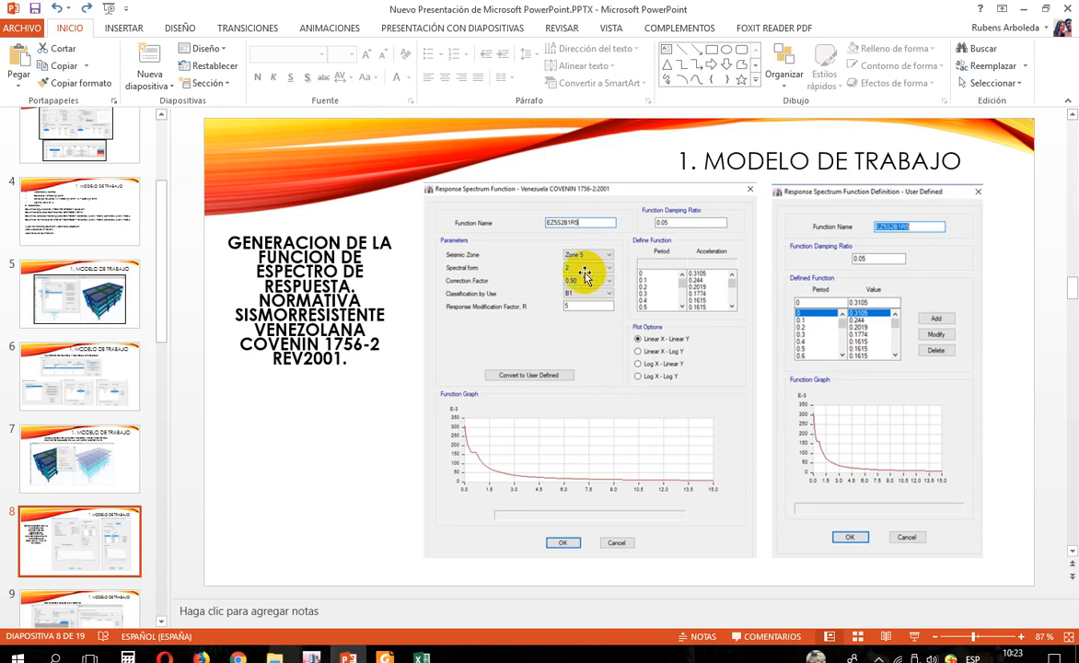
click(387, 657)
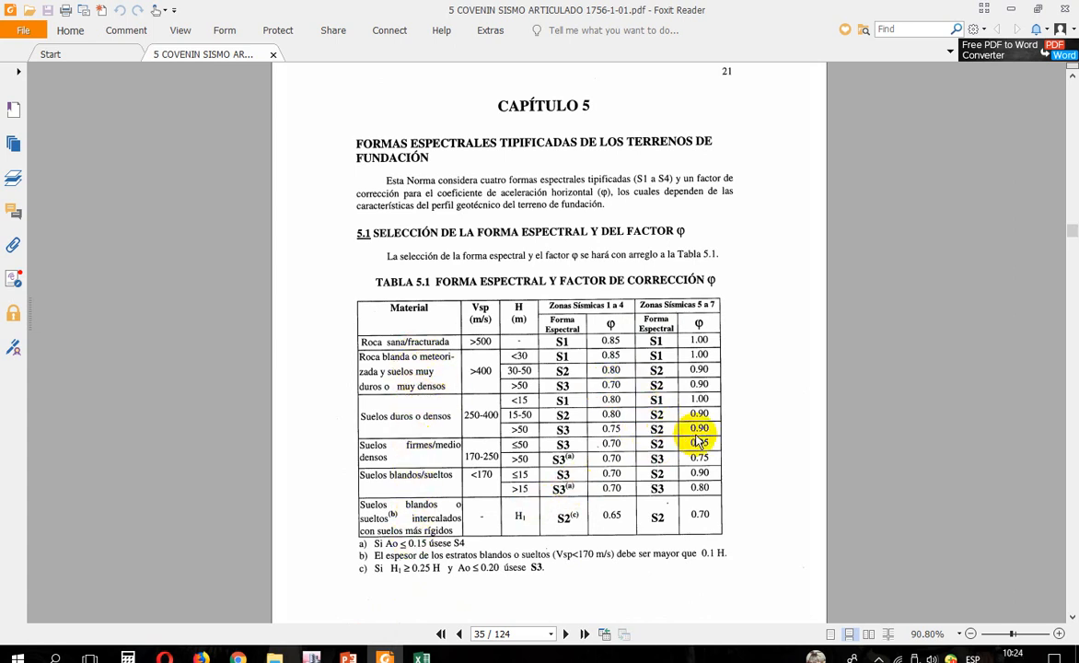
Step: Switch to ETABS and start a new response spectrum function of type Venezuela COVENIN 1756-2:2001
click(314, 655)
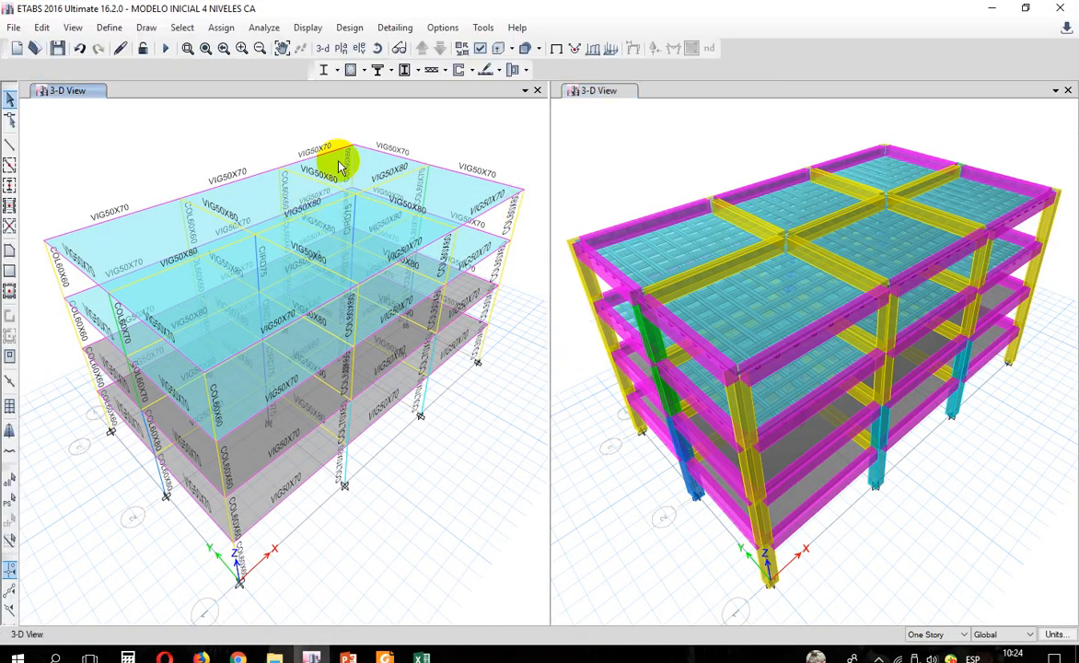
click(108, 27)
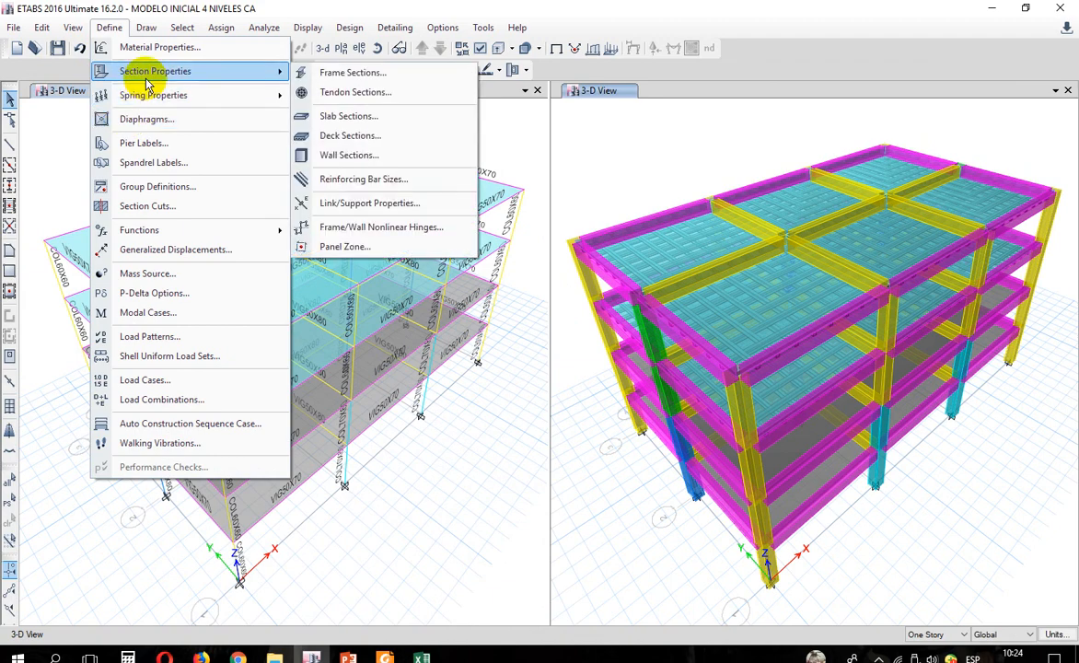
mouse_move(147, 229)
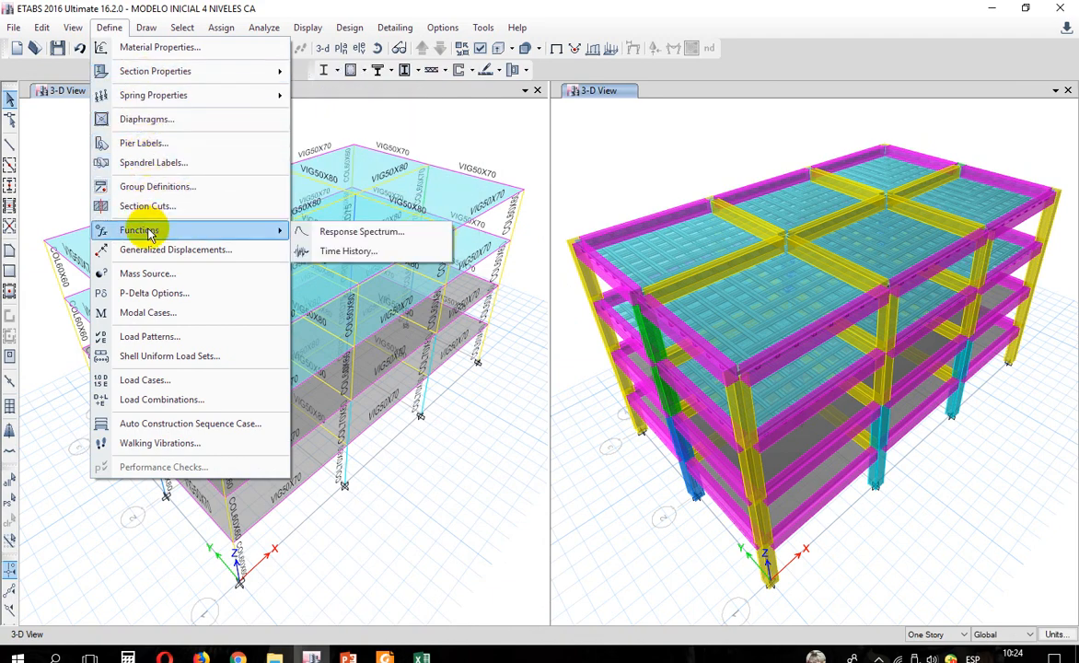
click(359, 231)
click(685, 264)
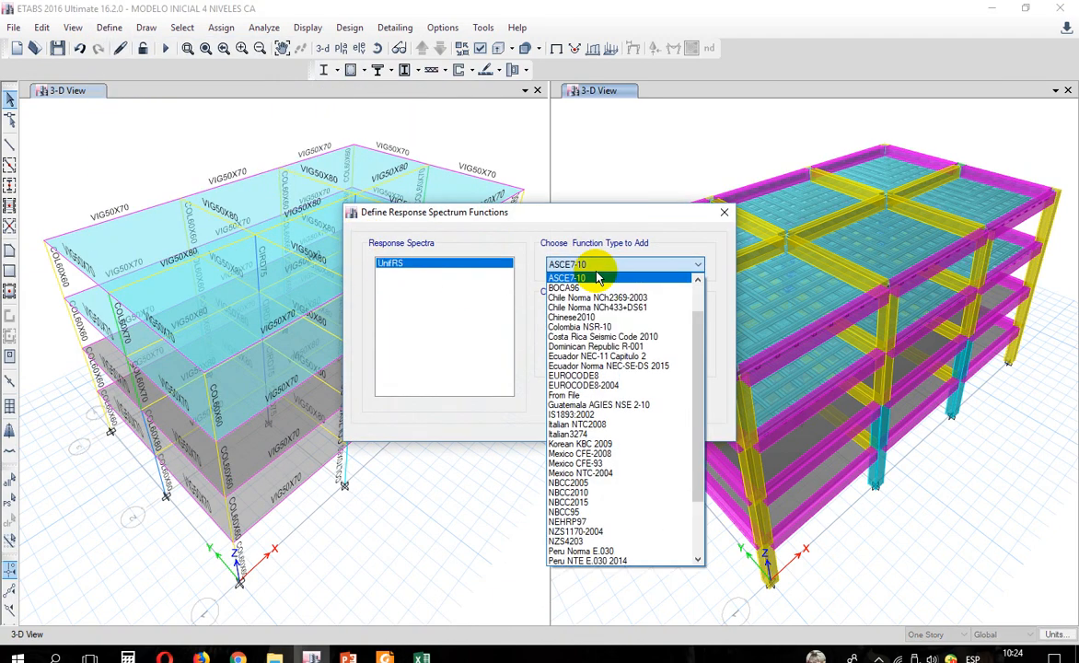
scroll(607, 326, down, 2)
scroll(611, 368, down, 2)
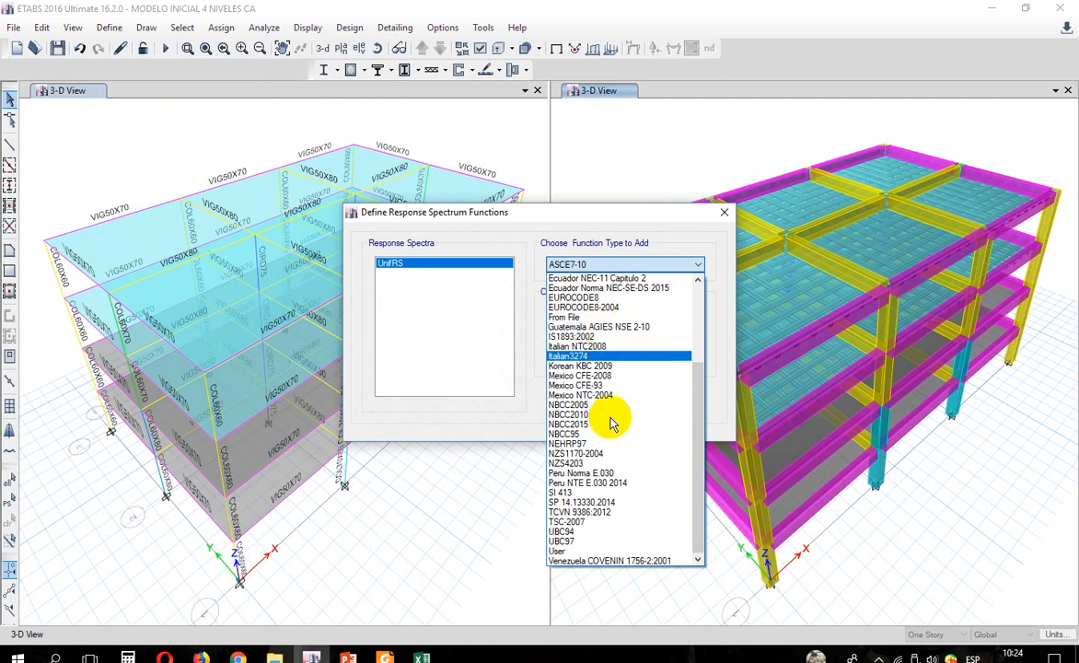
click(624, 560)
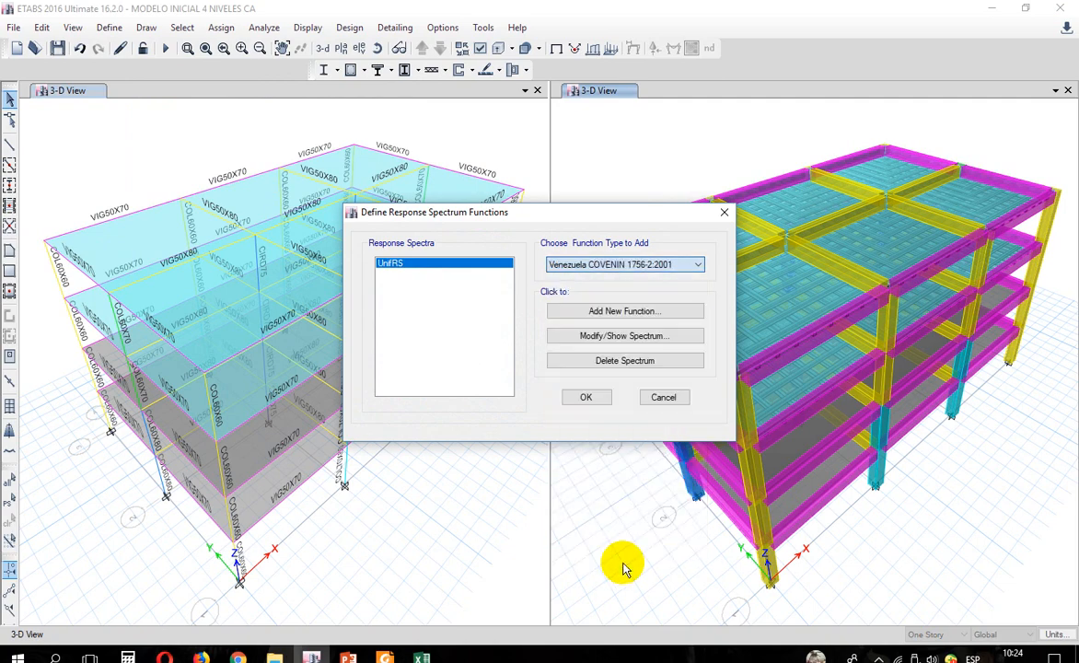
click(648, 312)
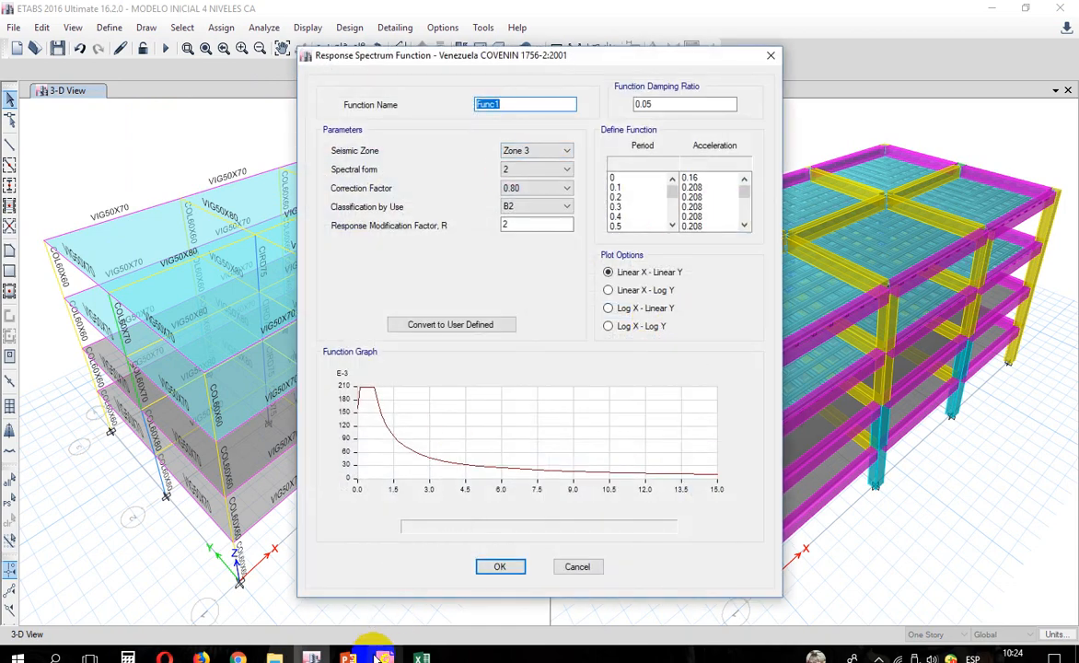
Step: Name the response spectrum function EZ5S2B1R5, consulting the example on PowerPoint slide 8
click(348, 657)
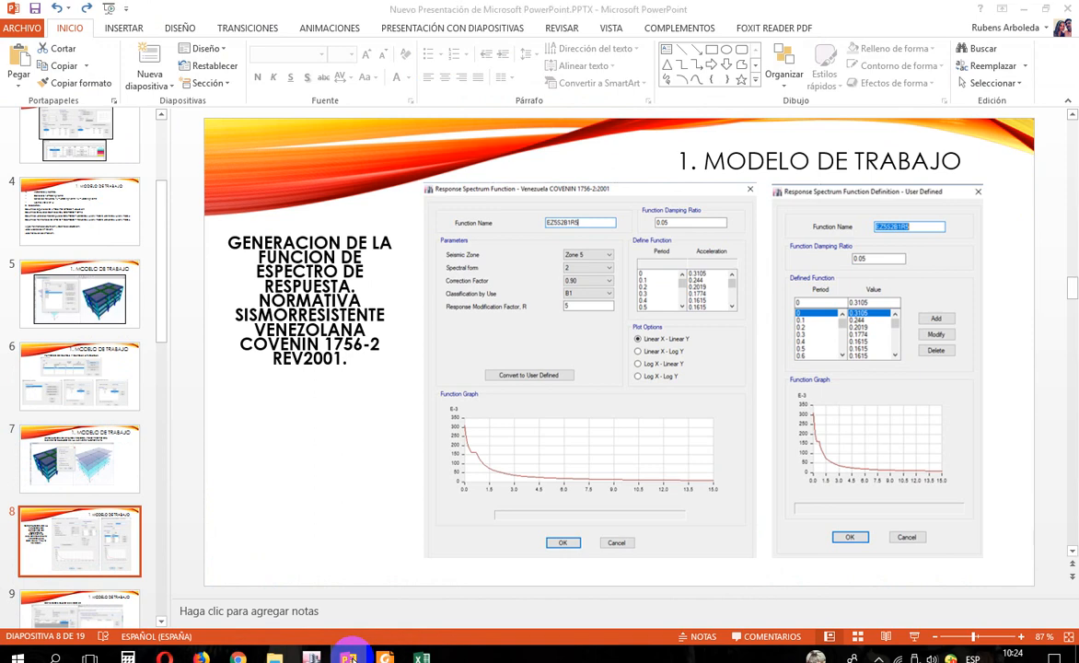
click(348, 658)
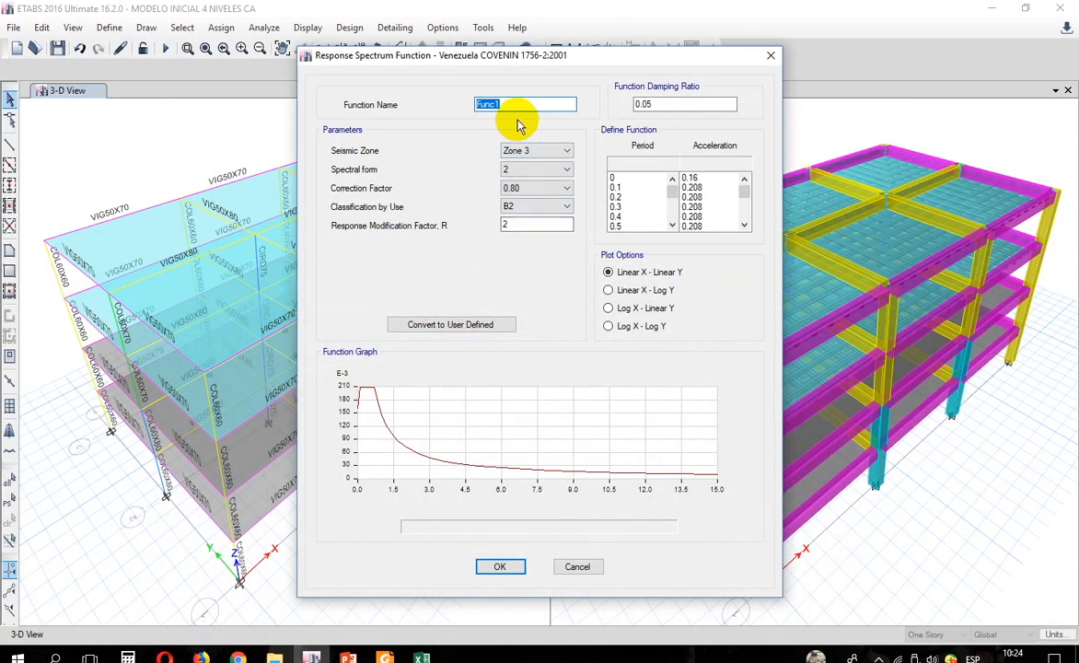
text(EZ5)
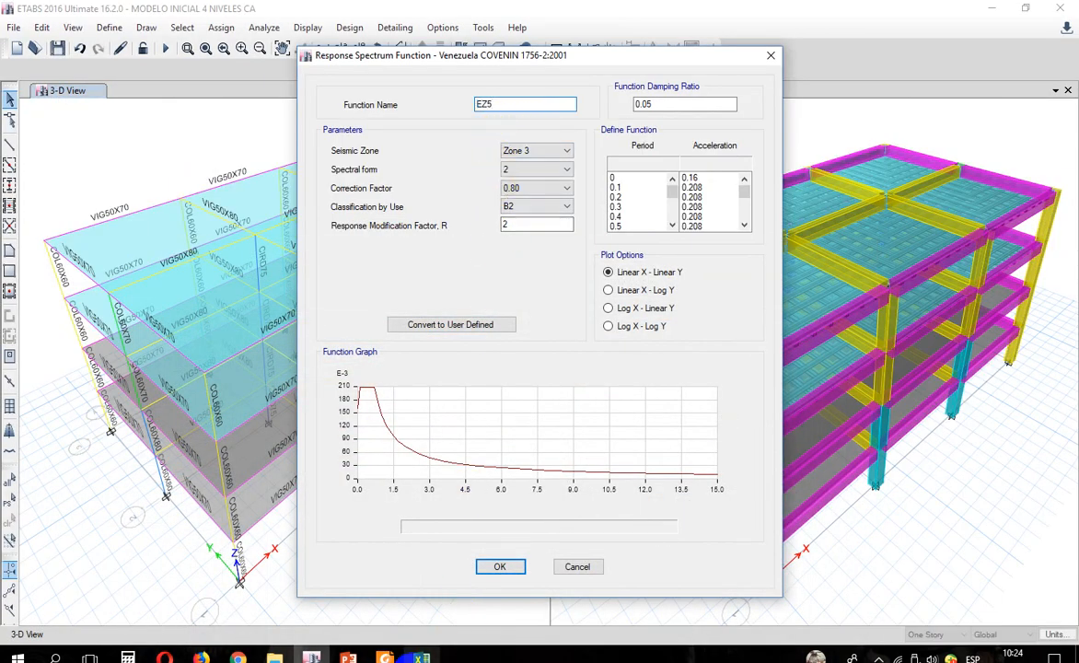
click(384, 657)
click(385, 658)
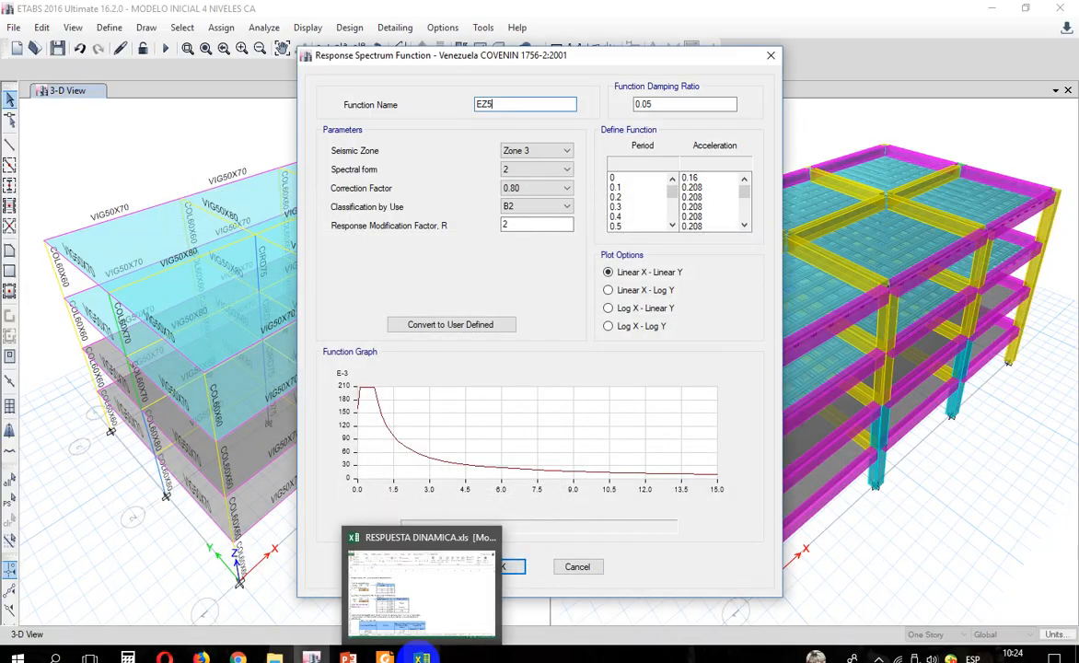
click(349, 657)
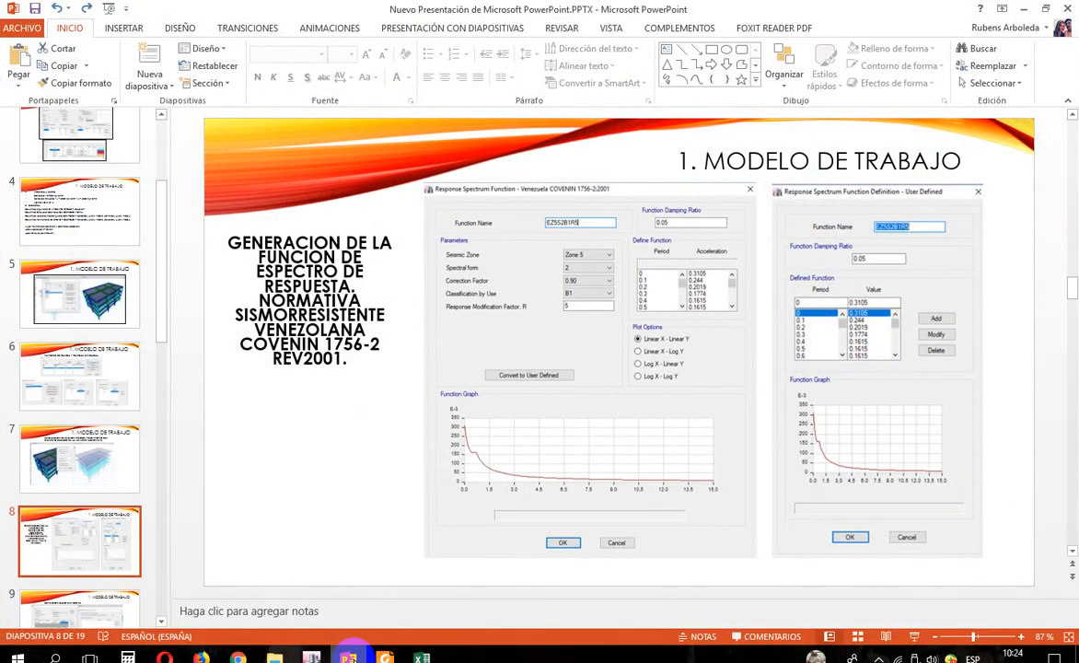
click(348, 657)
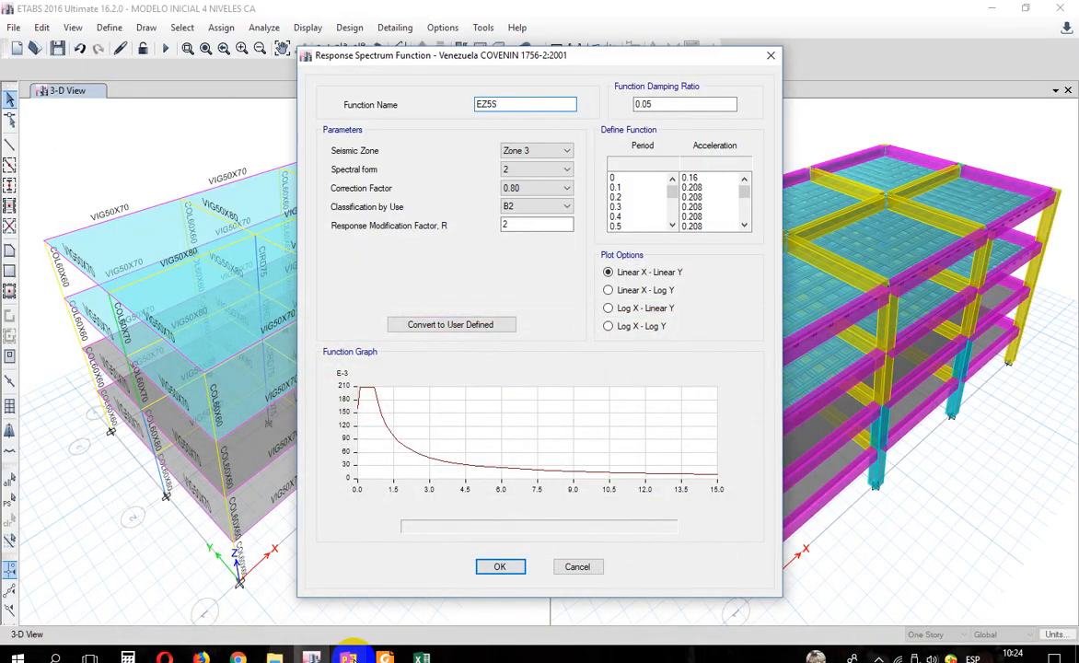
click(348, 657)
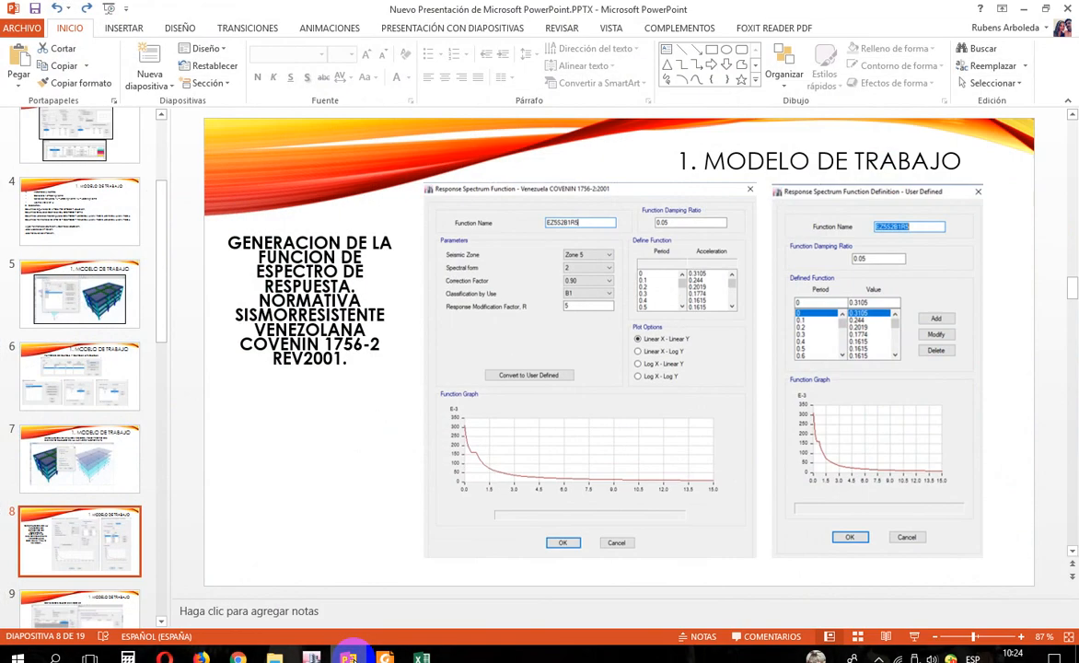
click(350, 657)
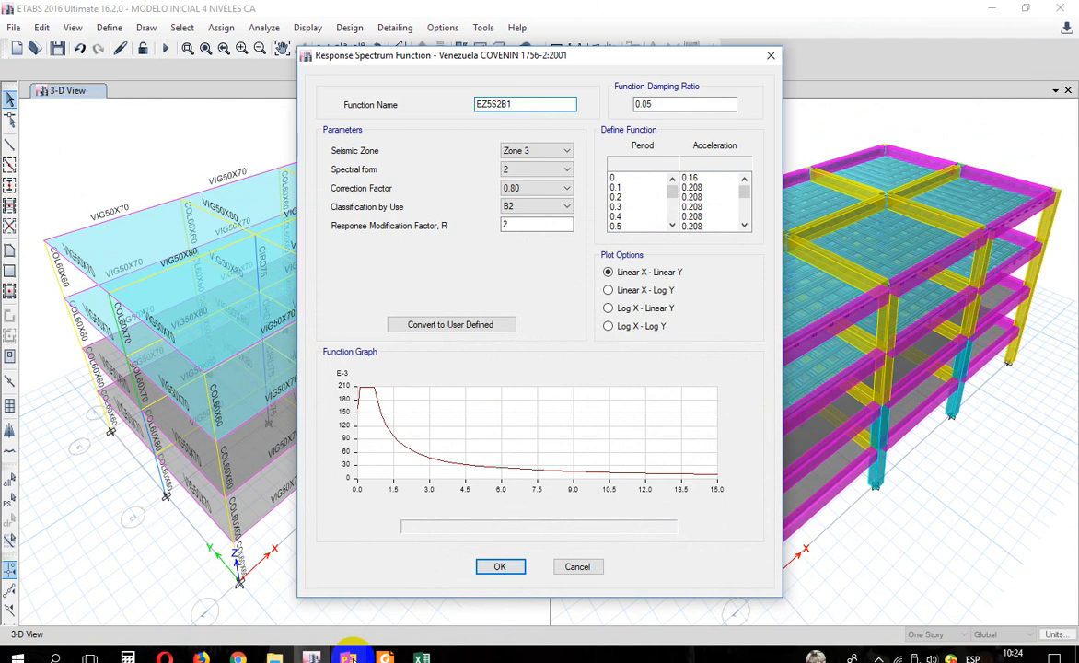
Step: Set the function's seismic zone to Zone 5 and choose spectral form 2
click(518, 155)
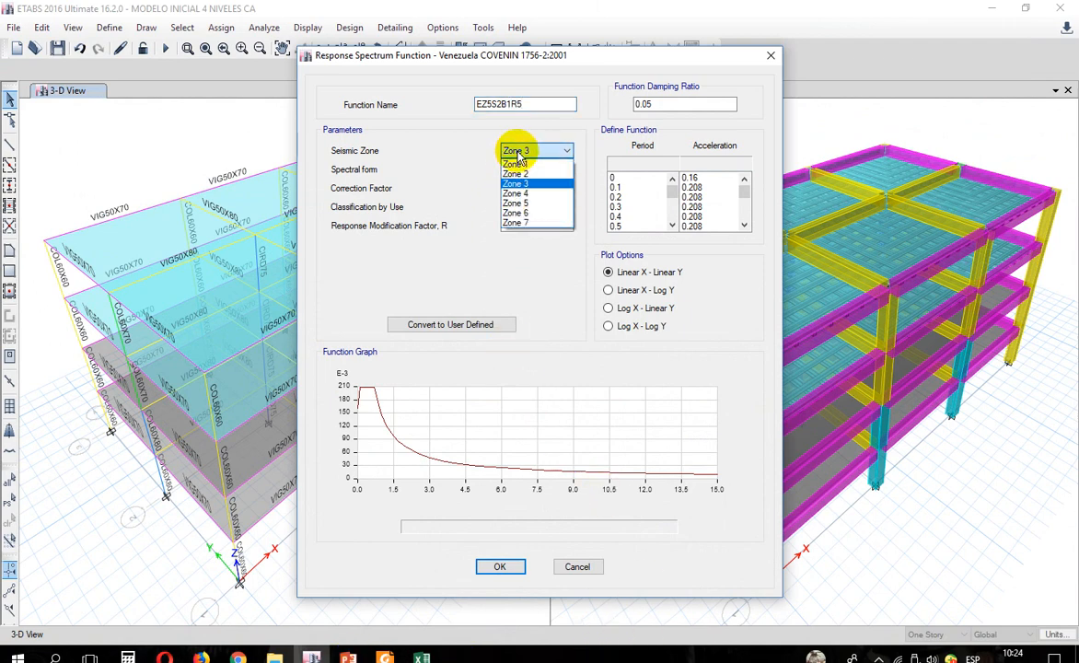
click(521, 204)
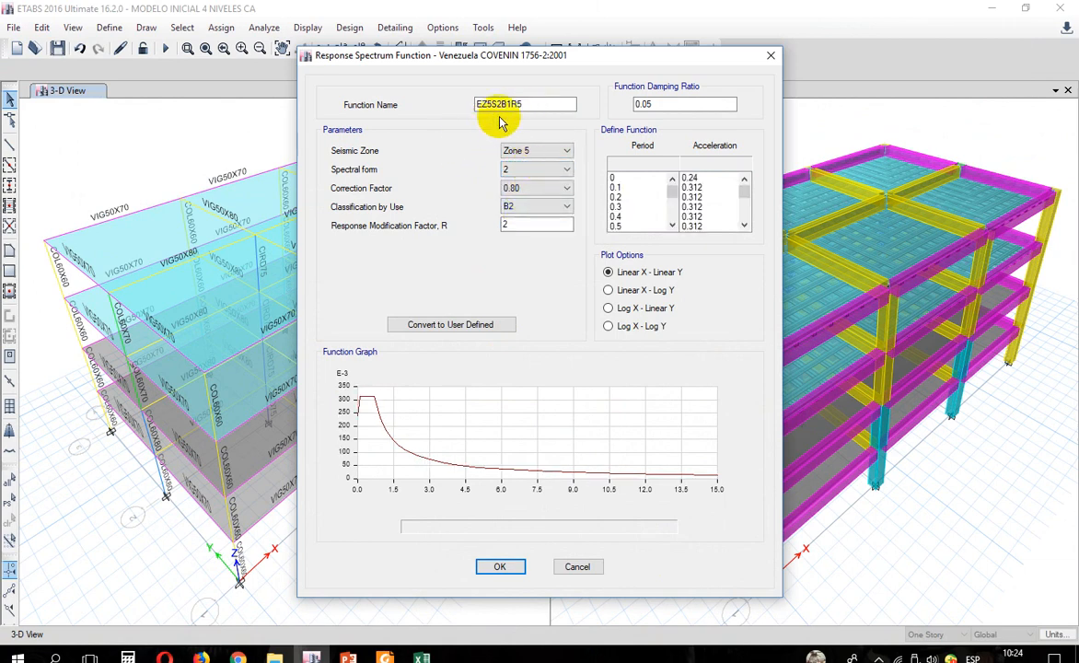
click(525, 171)
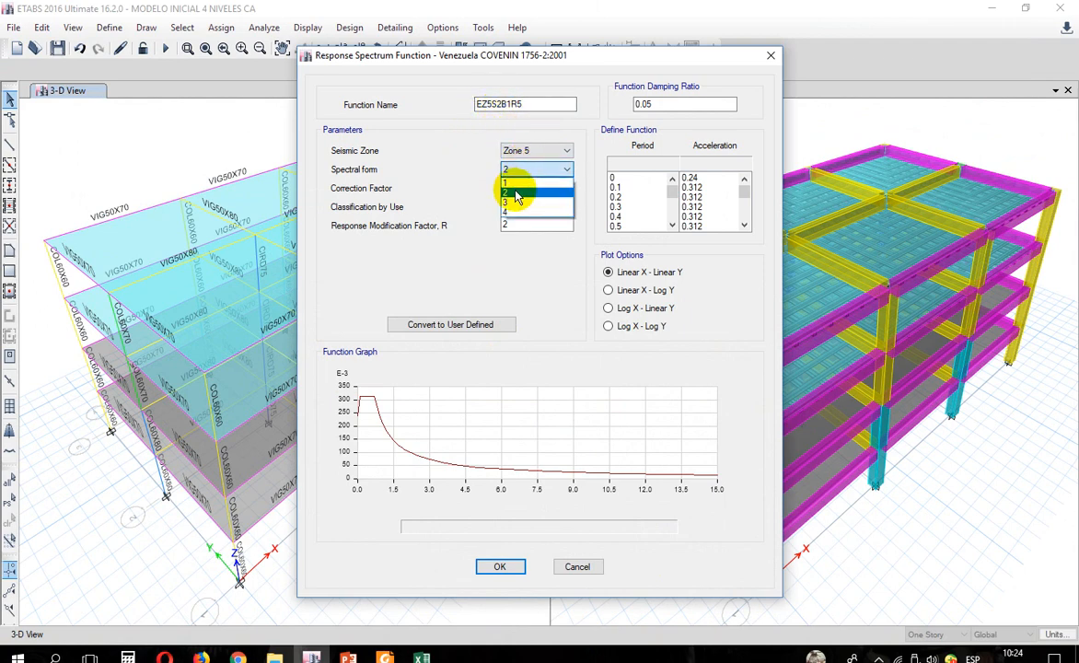
click(517, 195)
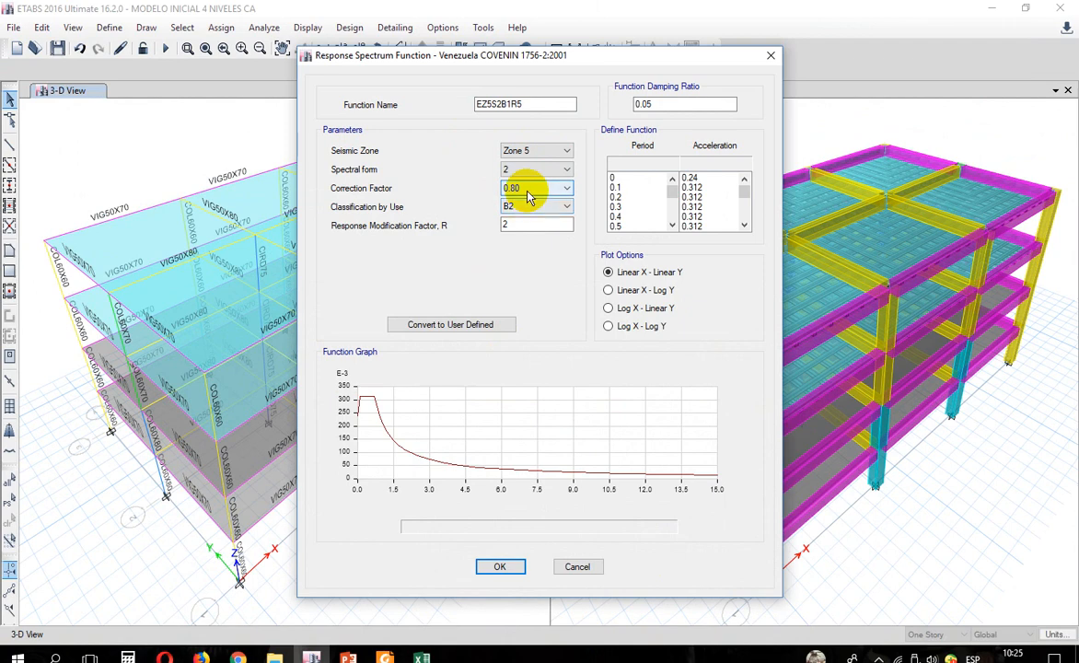
Step: Set the response spectrum function's correction factor to 0.90
click(527, 189)
click(521, 199)
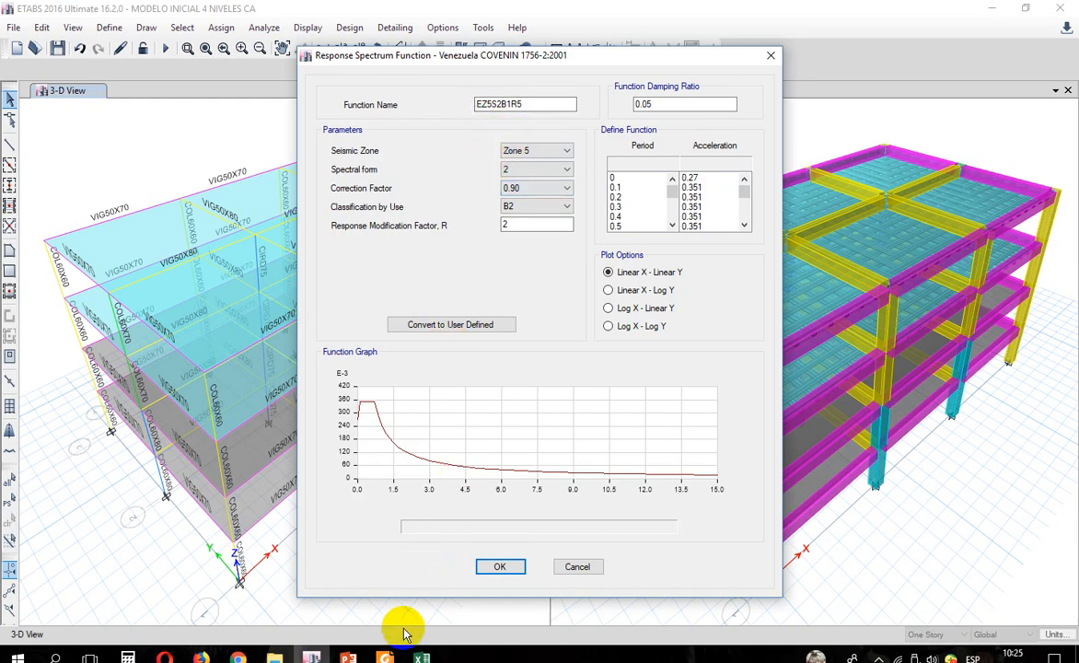
Step: Switch to the COVENIN PDF in Foxit Reader and read the descriptions of use groups A, B1, B2 and C in section 6.1.1
click(382, 656)
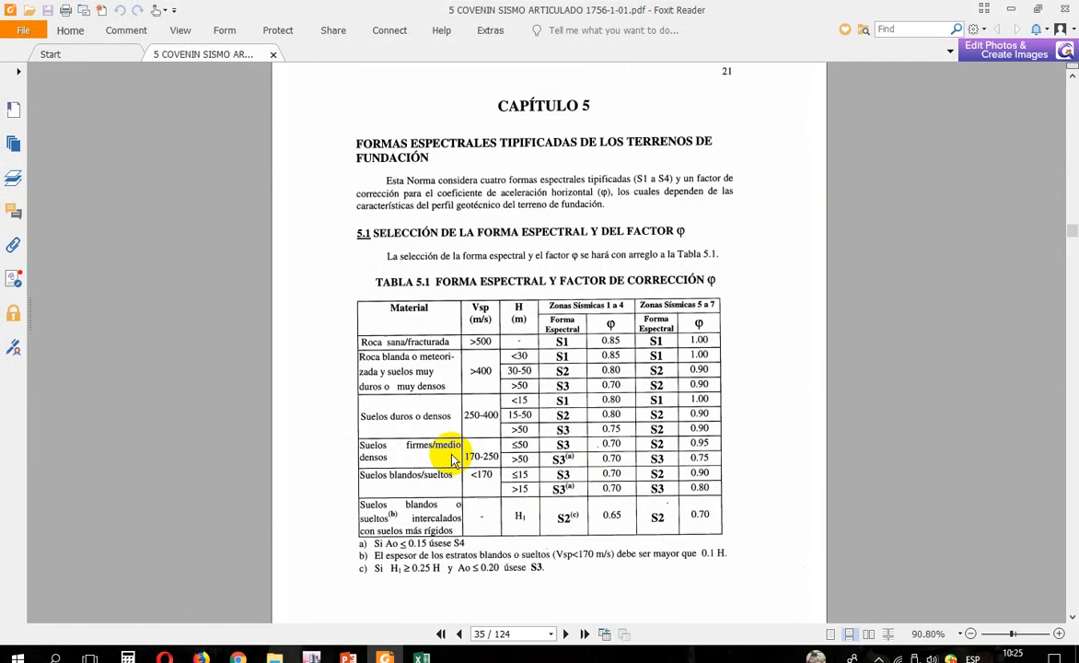
scroll(459, 290, down, 10)
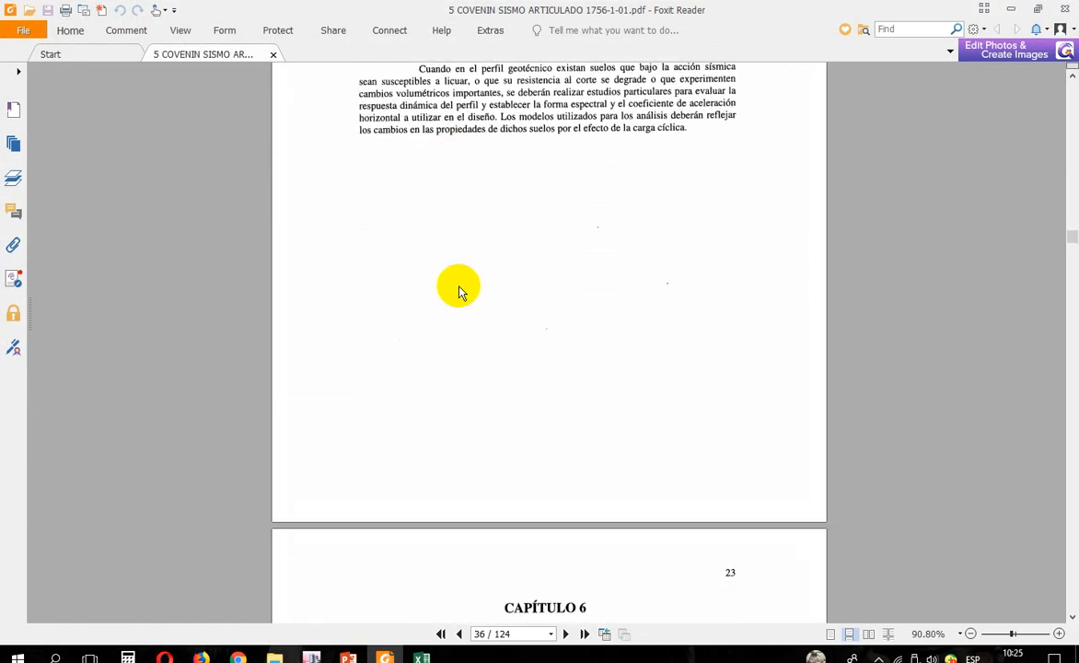
scroll(458, 290, down, 12)
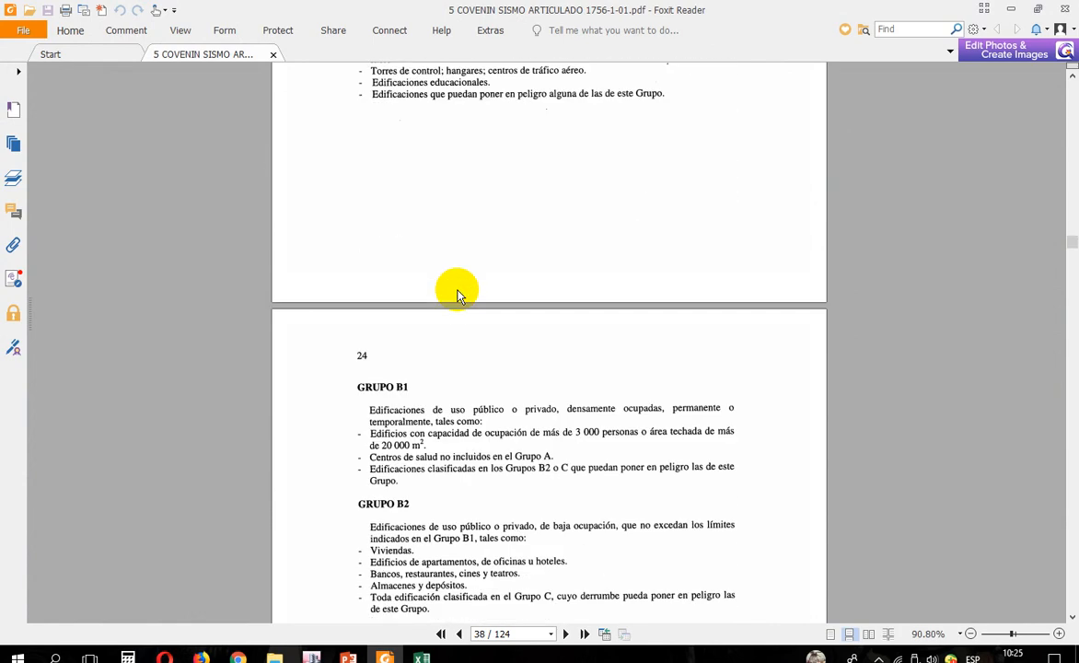
scroll(459, 293, up, 5)
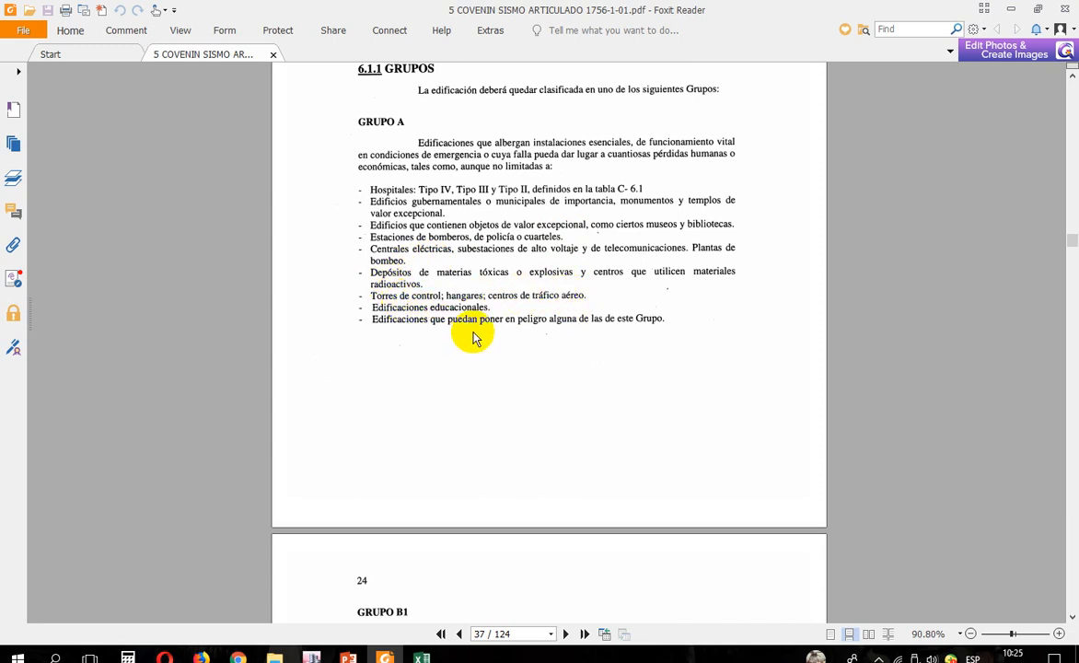
scroll(475, 331, down, 3)
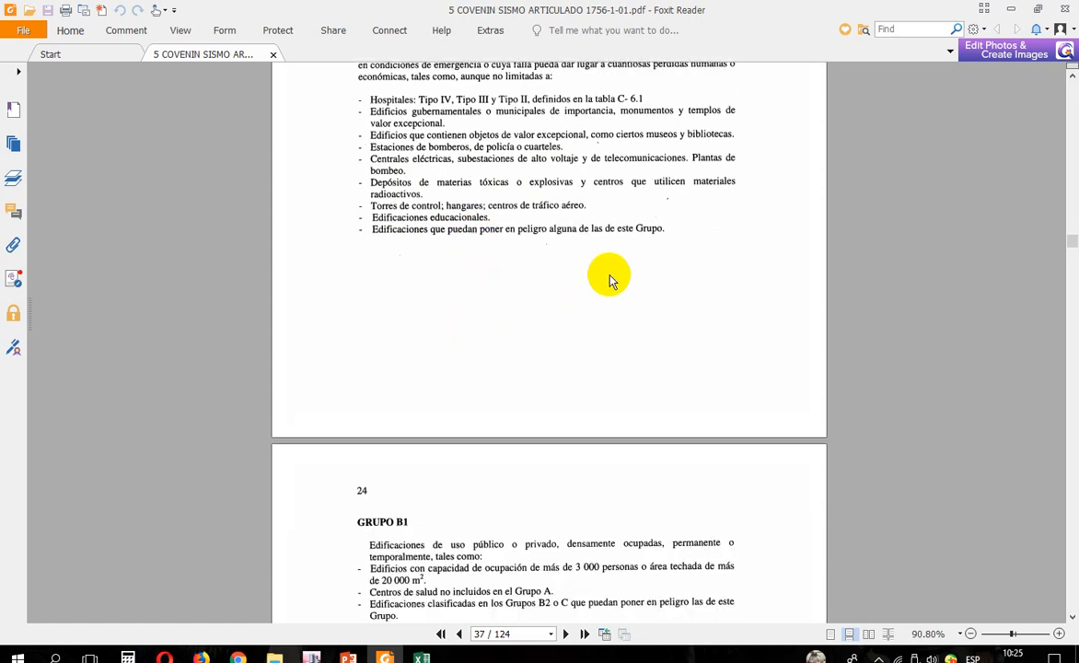
scroll(465, 277, down, 3)
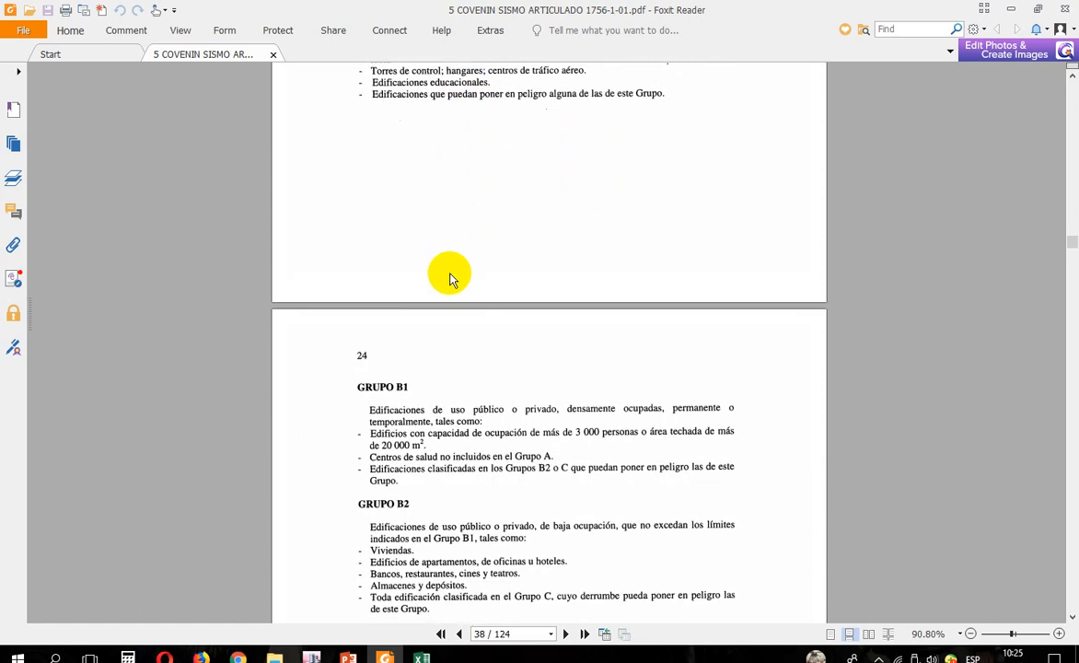
scroll(450, 278, down, 2)
scroll(469, 350, down, 1)
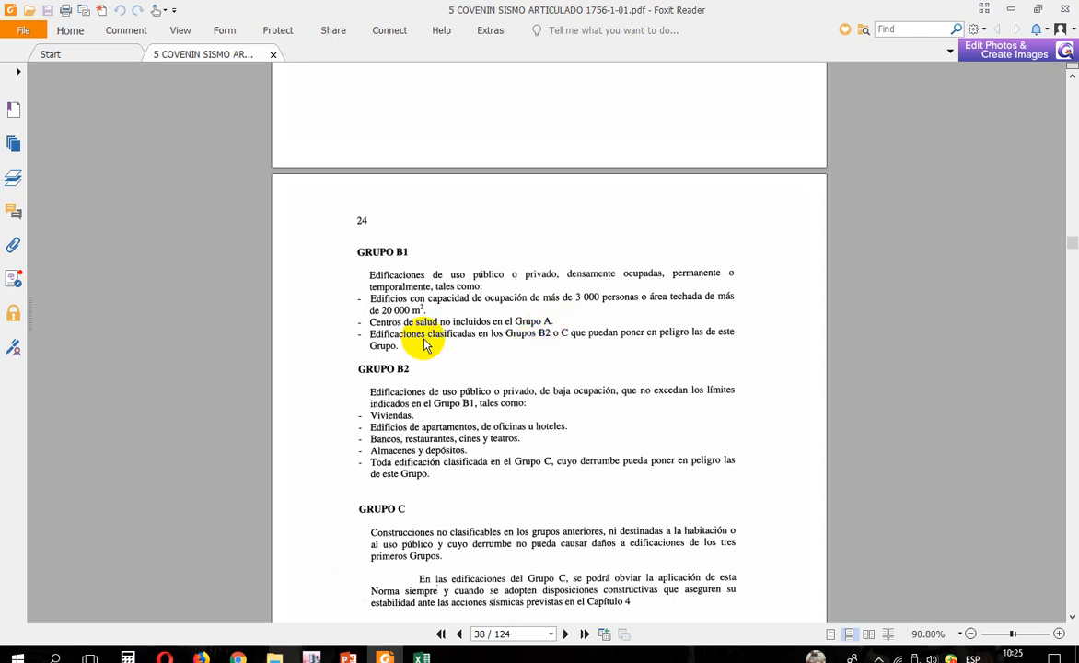
scroll(425, 344, down, 1)
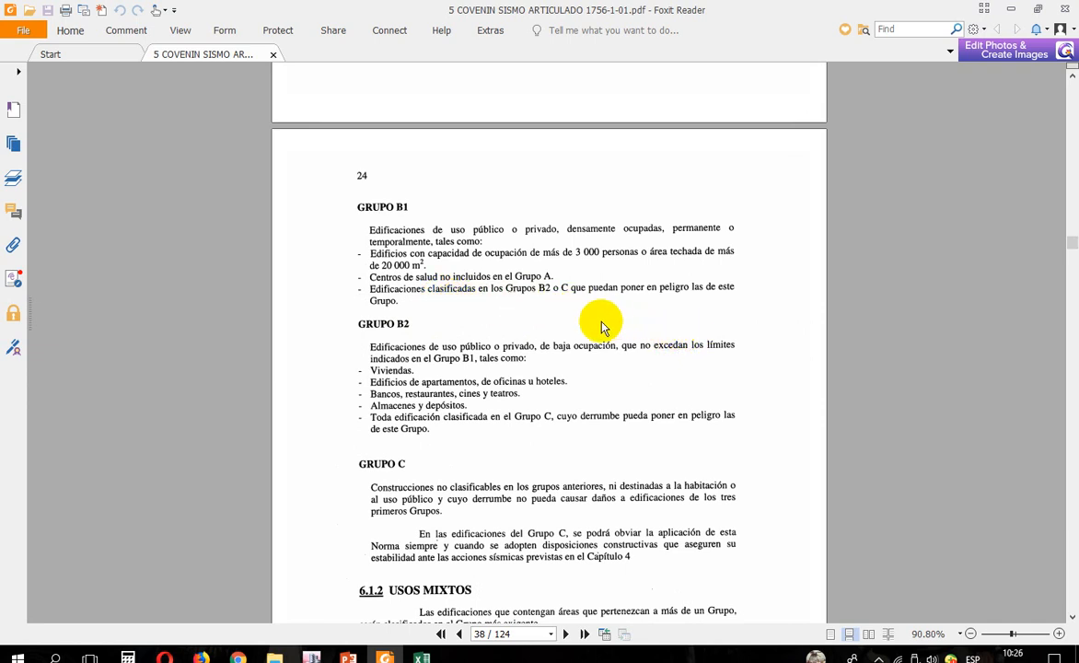
scroll(515, 331, down, 2)
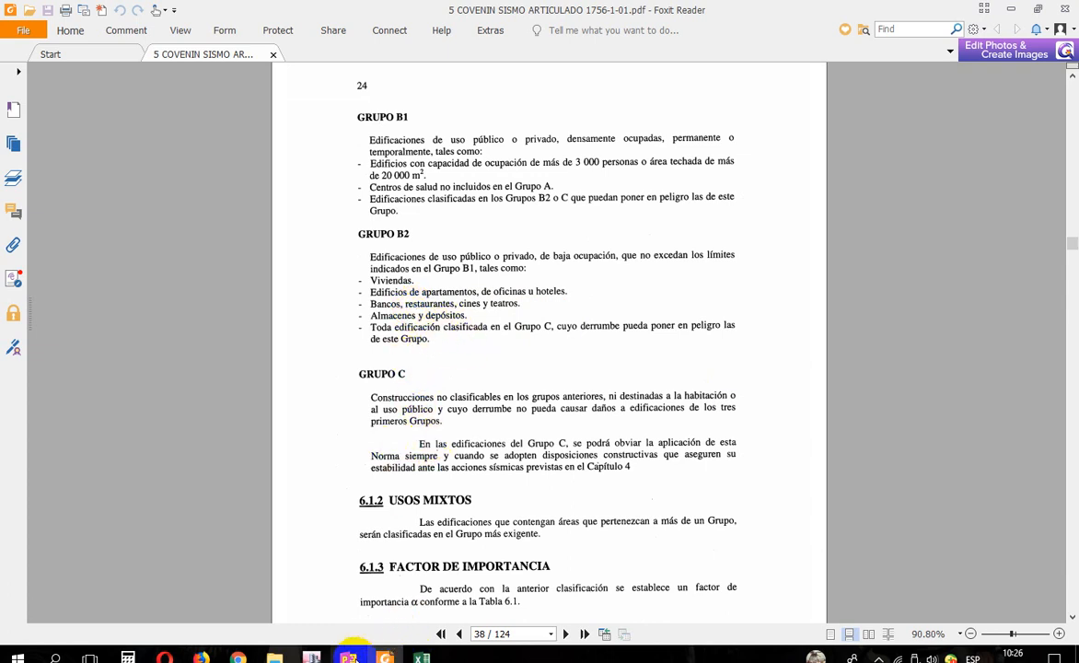
Step: Check the example on PowerPoint slide 8, return to ETABS and choose B2 as the function's classification by use
click(348, 657)
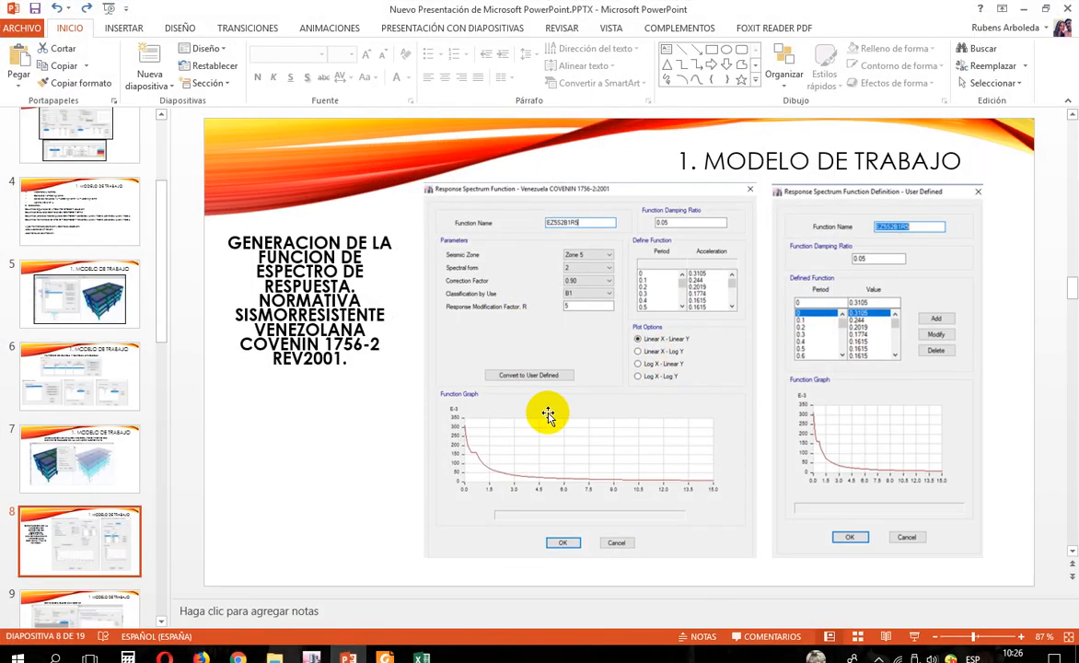
click(313, 657)
click(527, 215)
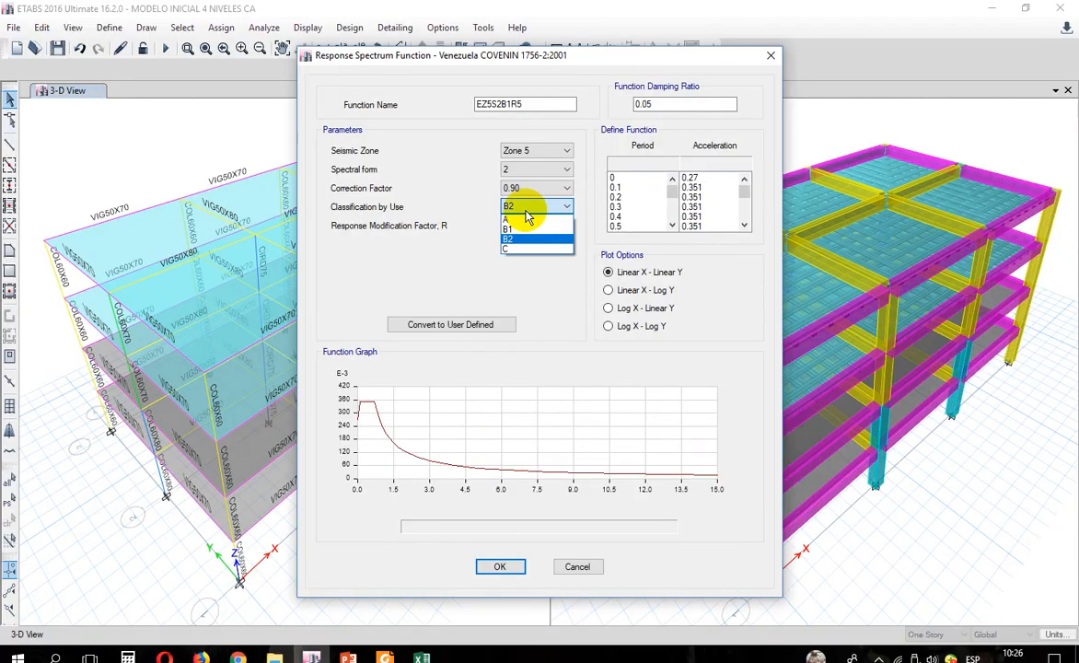
click(513, 235)
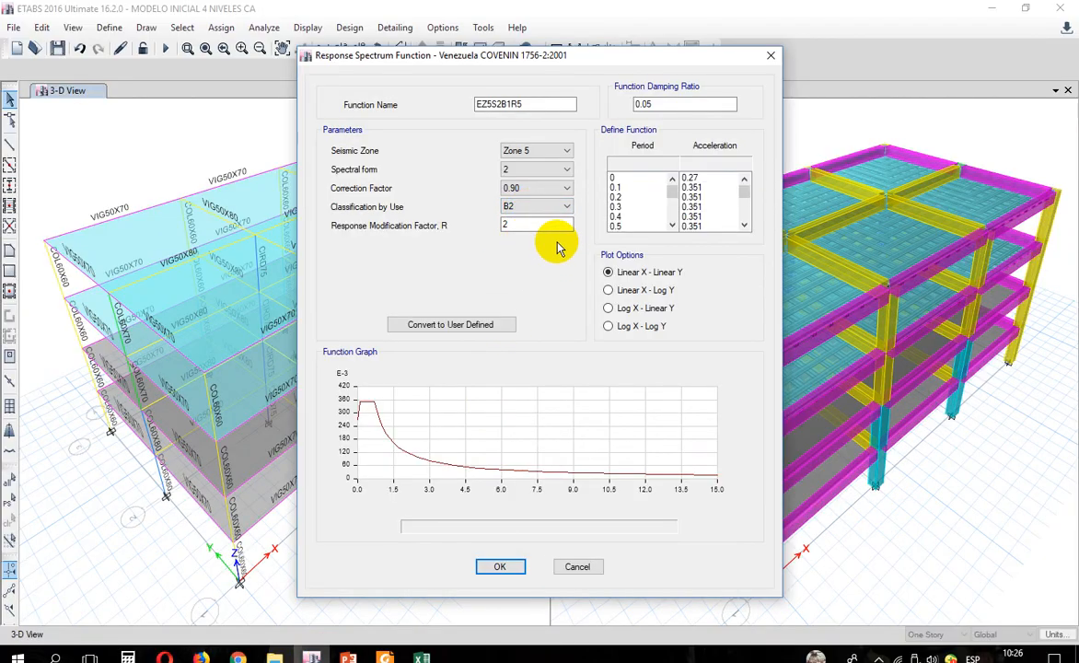
Step: Switch to the COVENIN PDF and examine the importance factors in Tabla 6.1 and the required design levels in Tabla 6.2
click(385, 657)
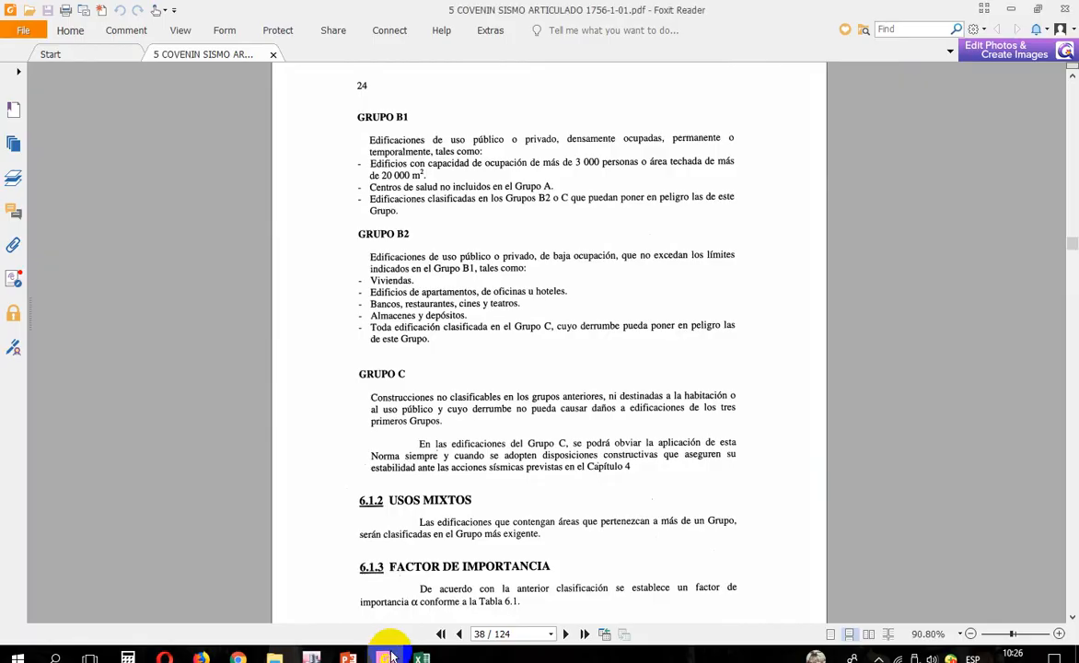
scroll(438, 313, down, 6)
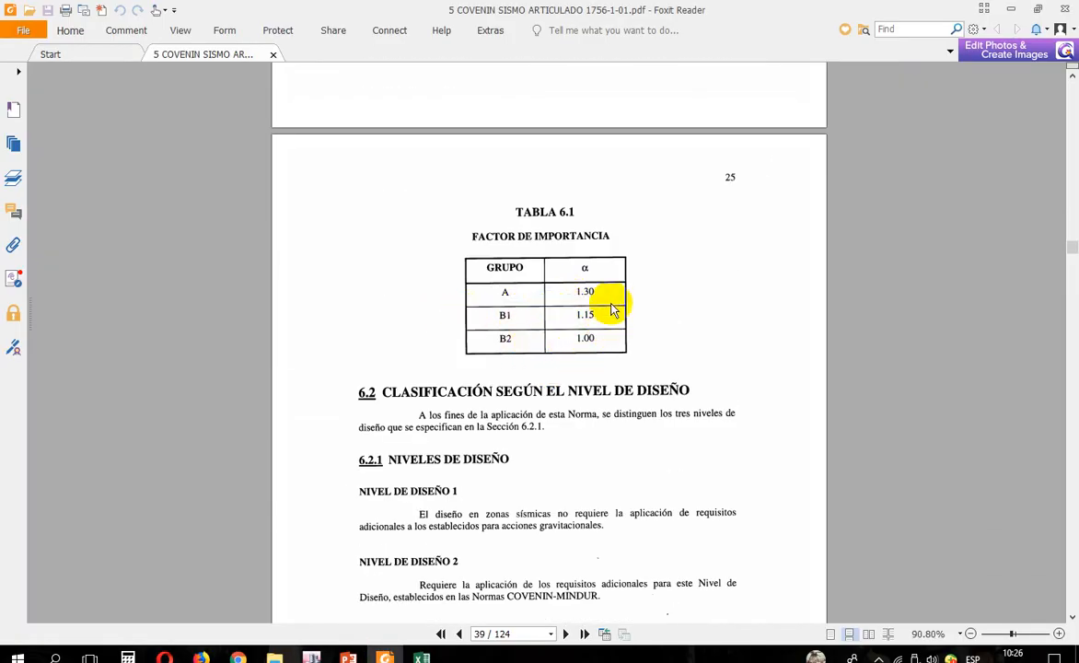
scroll(586, 347, down, 3)
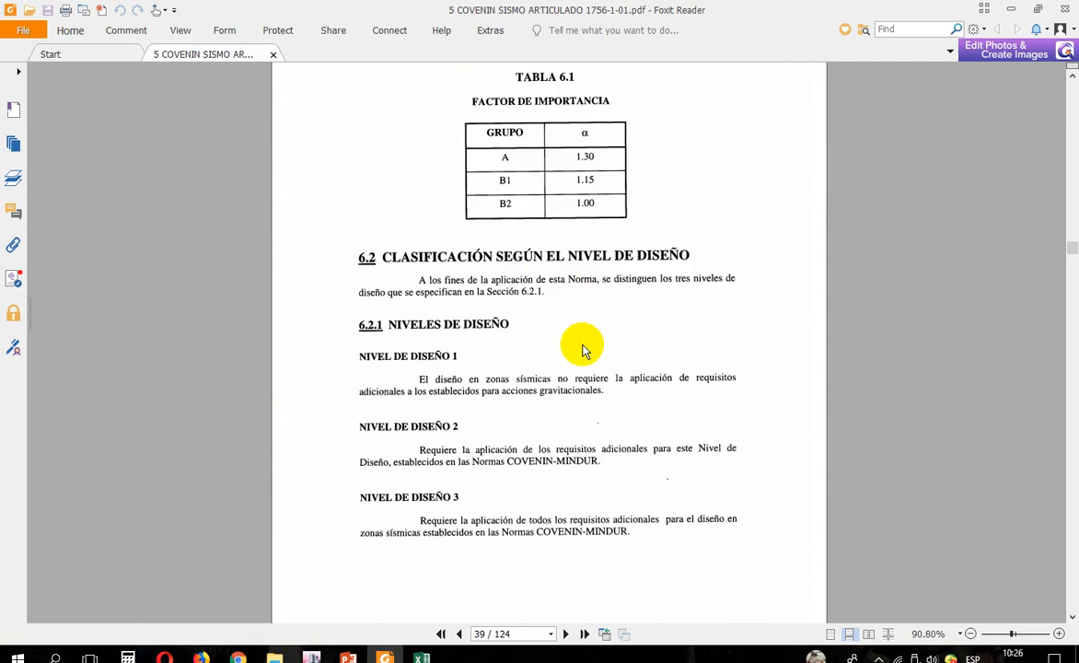
scroll(474, 286, down, 2)
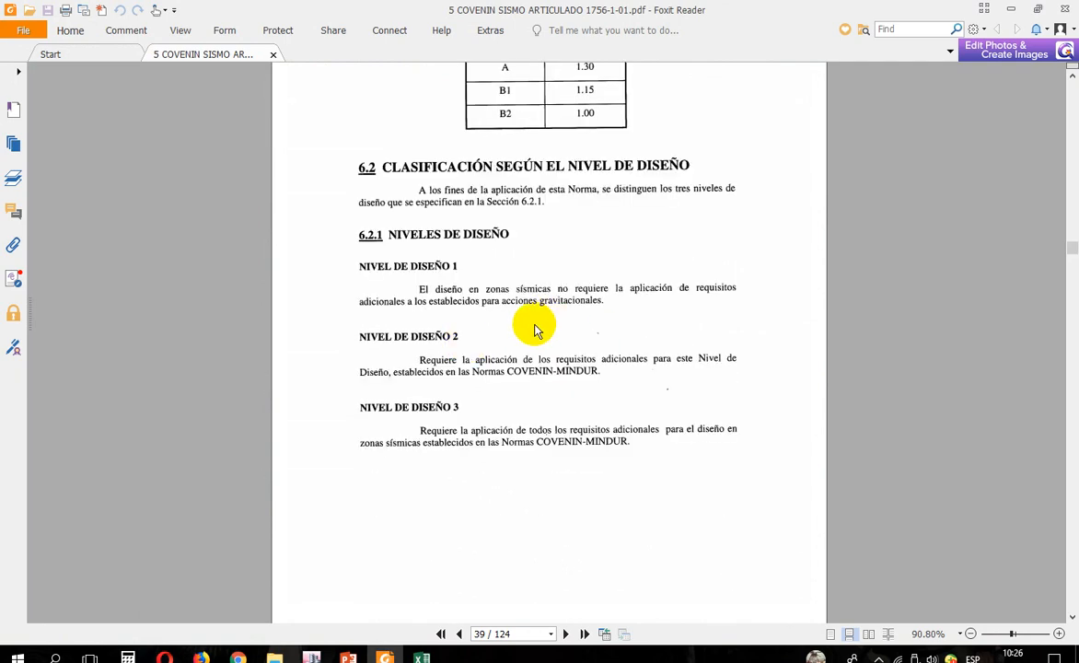
scroll(536, 330, down, 4)
scroll(634, 329, up, 2)
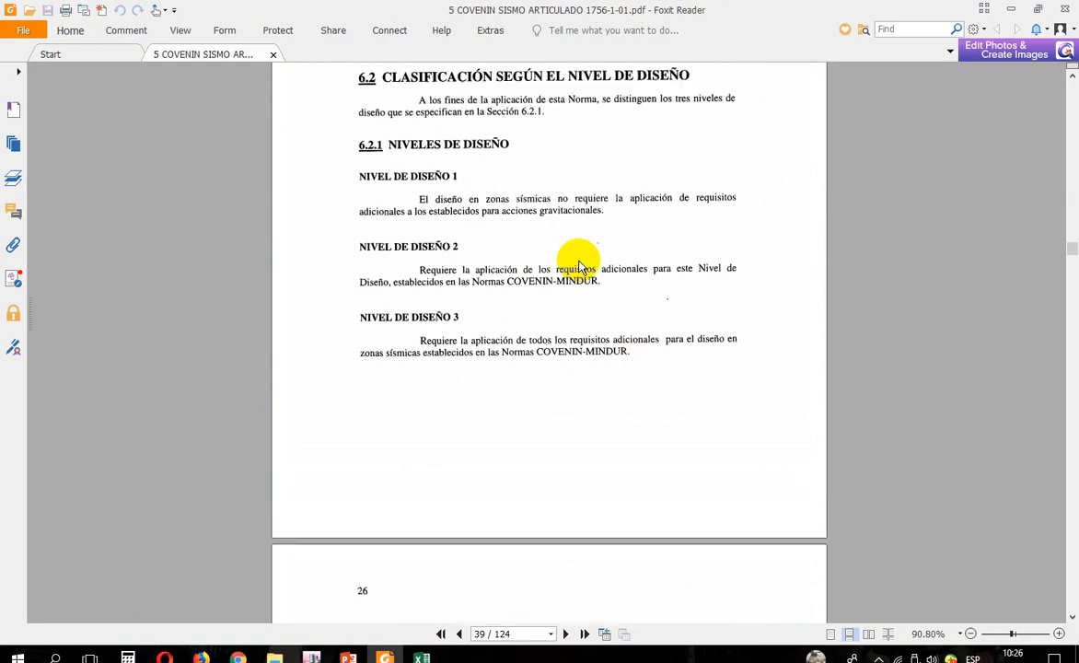
scroll(522, 320, down, 10)
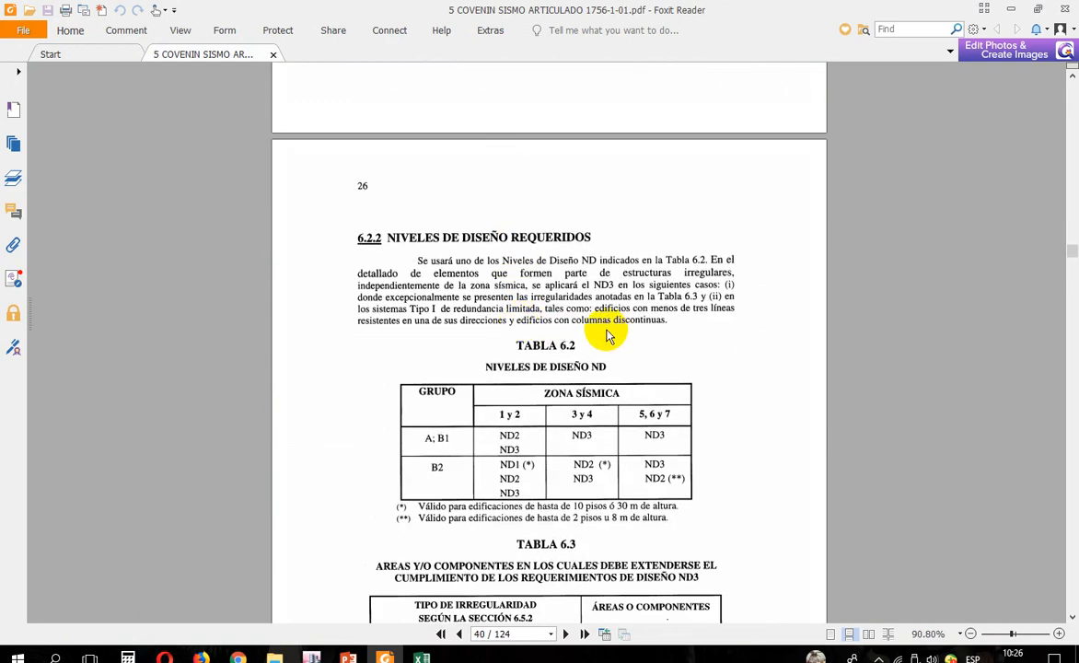
scroll(589, 387, down, 2)
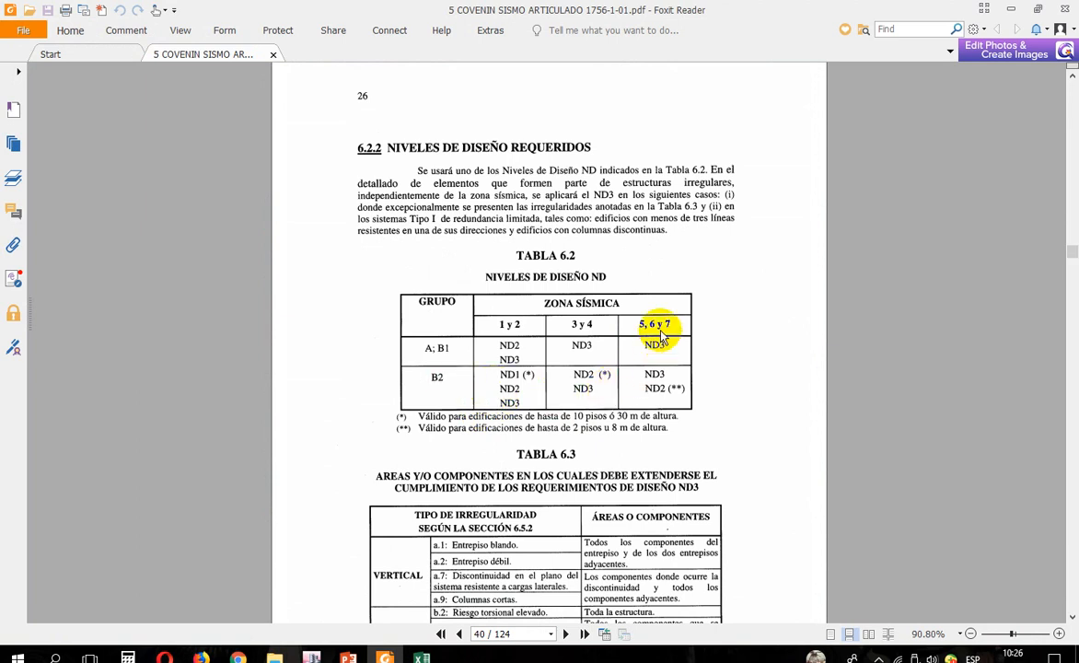
scroll(679, 377, down, 1)
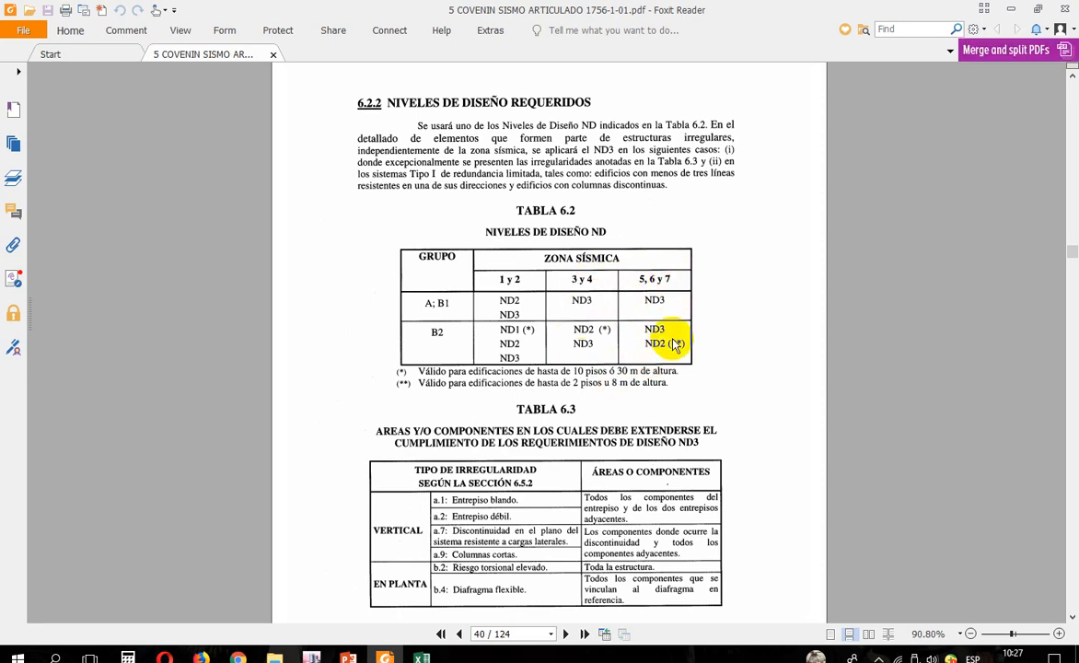
Step: Check the R parameter in ETABS, and examine the structural types in PDF section 6.3.1 and the reduction factors in Tabla 6.4
click(311, 657)
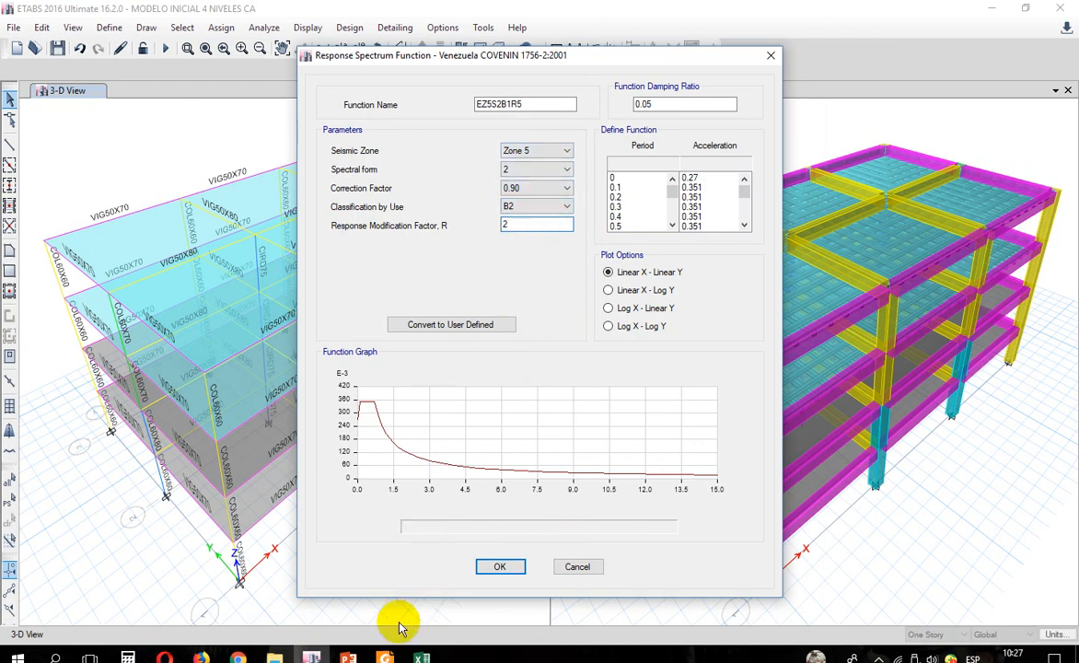
click(384, 657)
scroll(506, 349, down, 6)
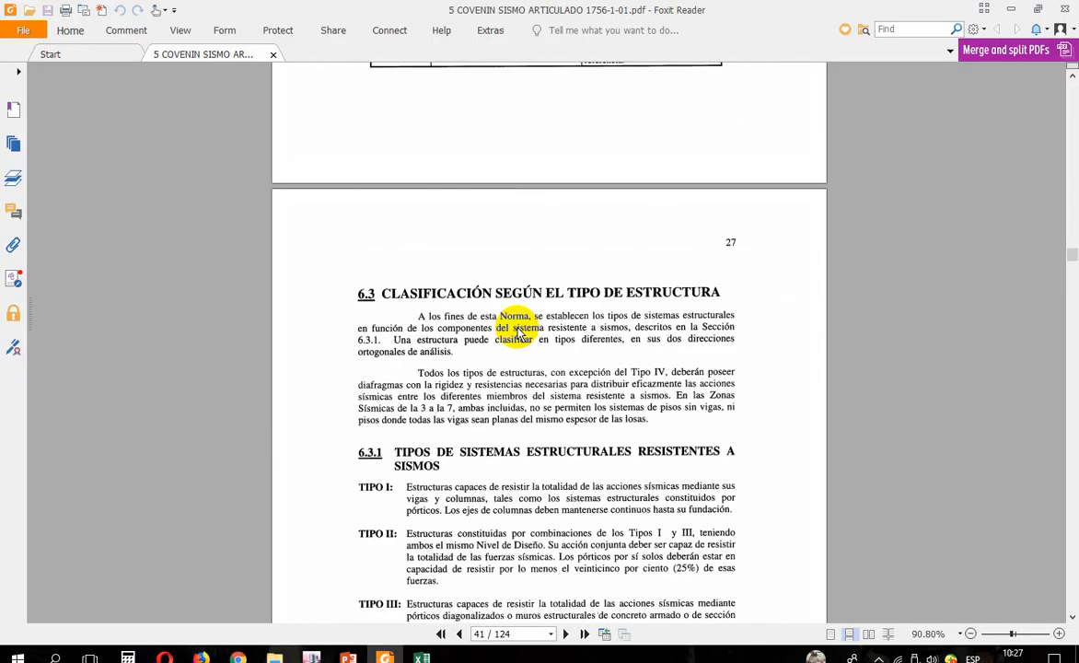
scroll(517, 329, down, 12)
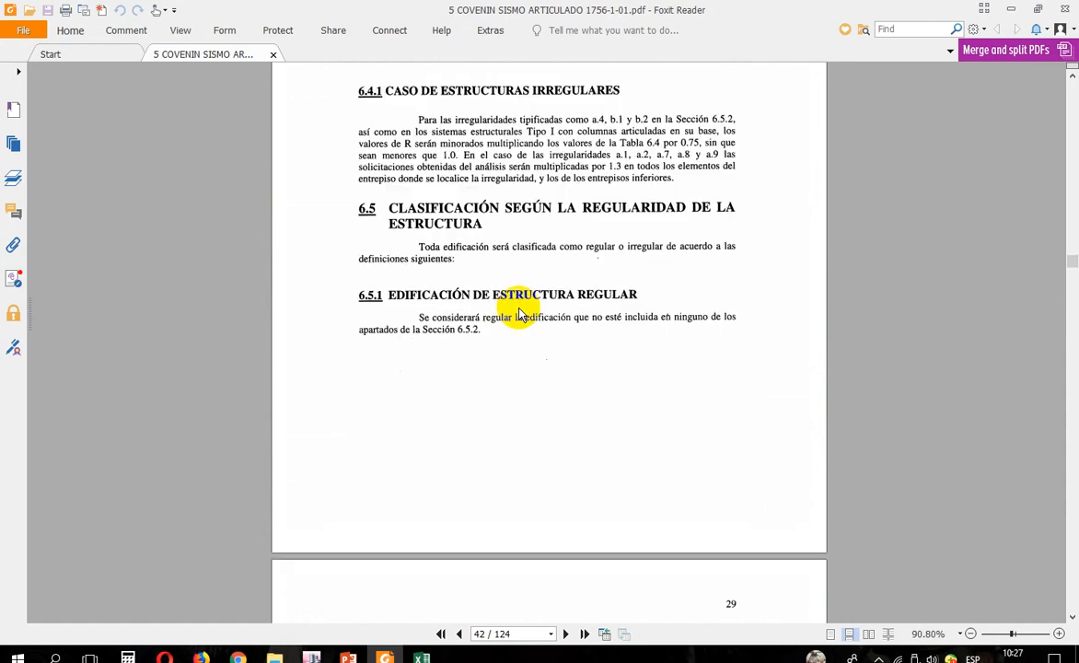
scroll(518, 313, down, 5)
scroll(519, 314, down, 3)
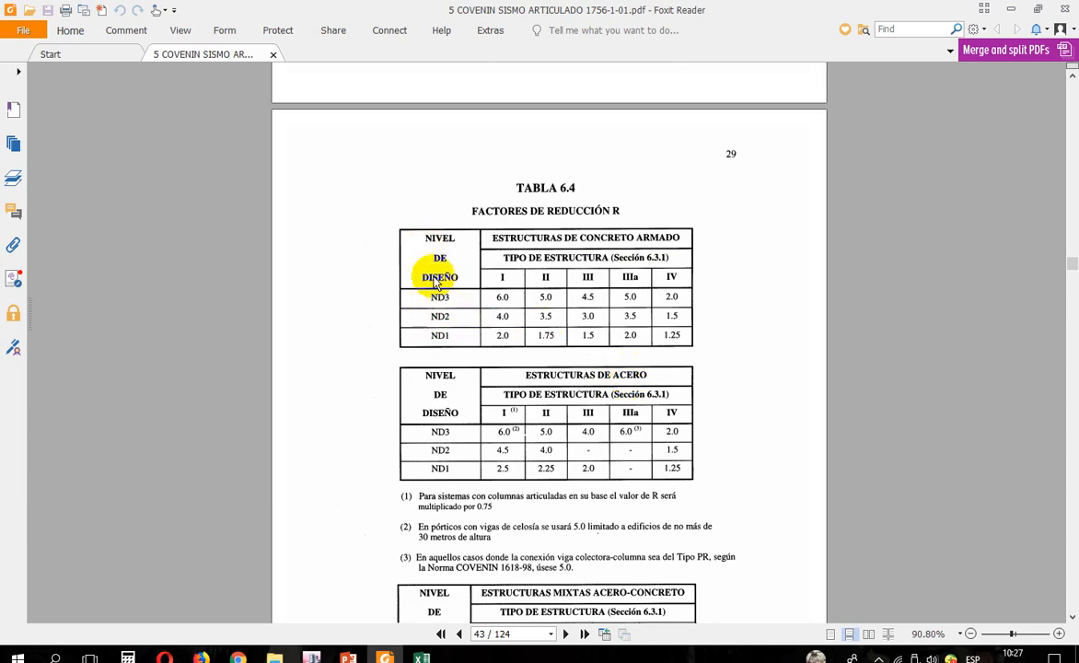
scroll(544, 250, up, 5)
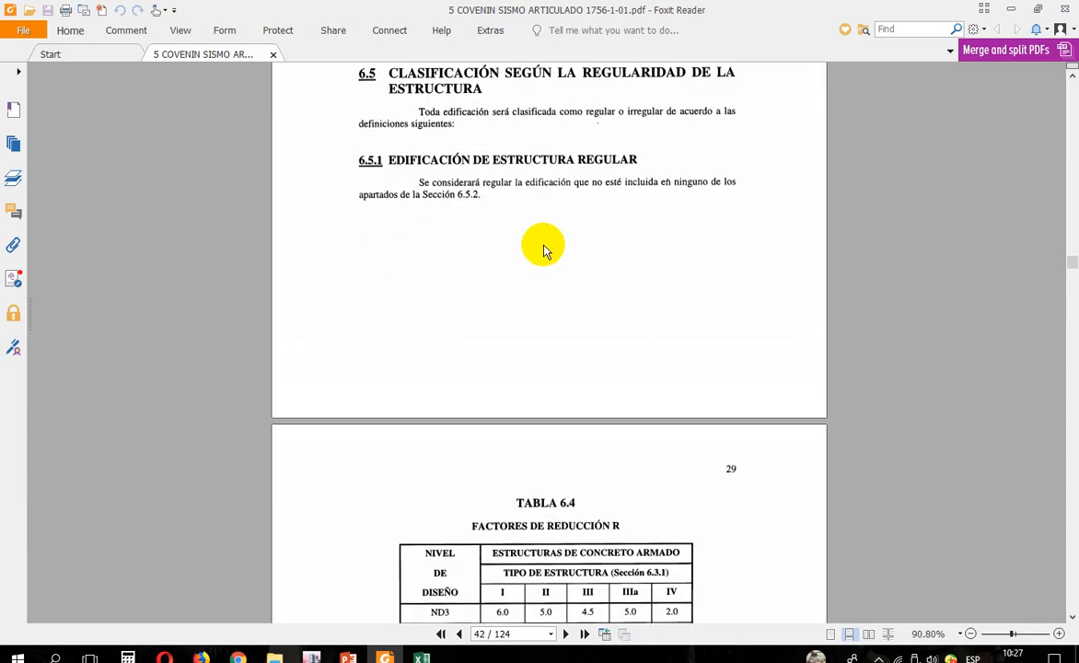
scroll(542, 251, up, 15)
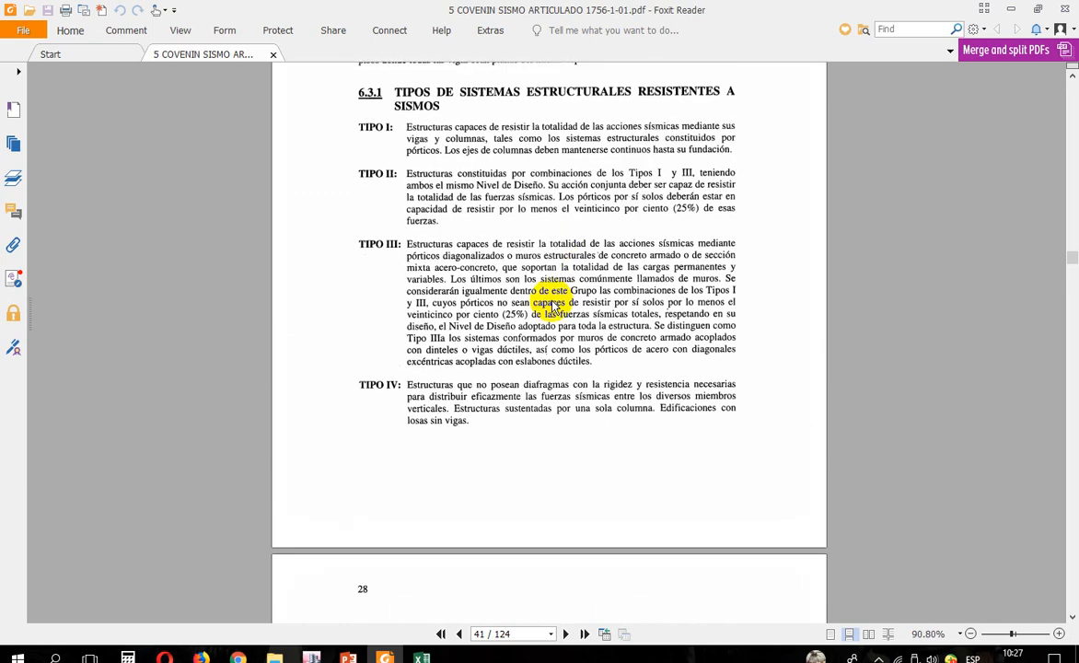
scroll(516, 276, down, 10)
scroll(552, 317, down, 6)
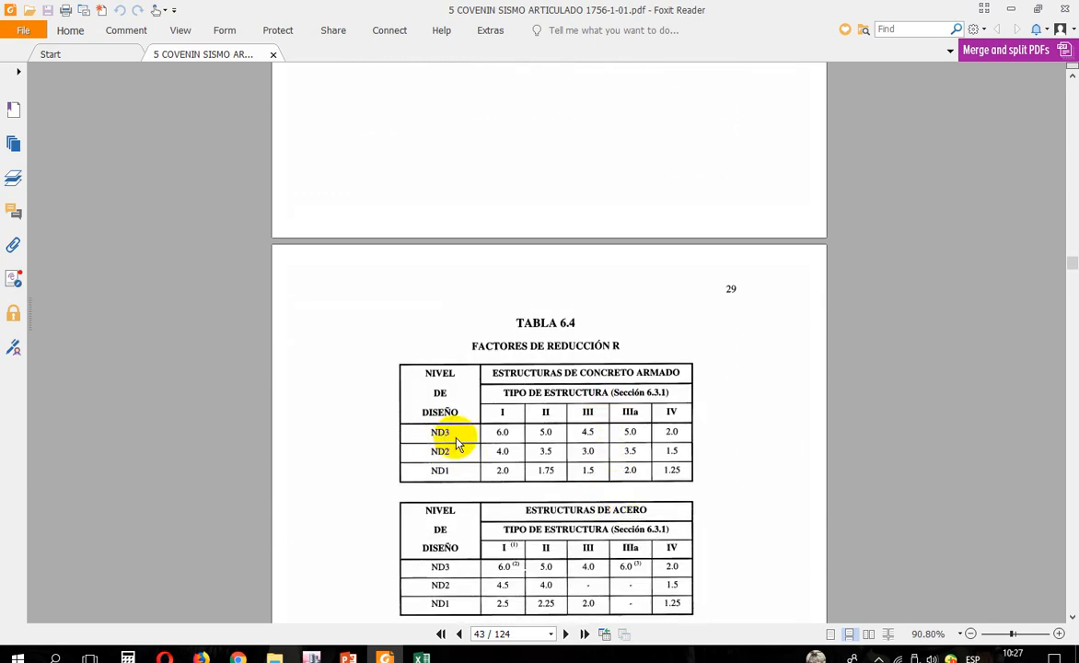
scroll(585, 383, up, 14)
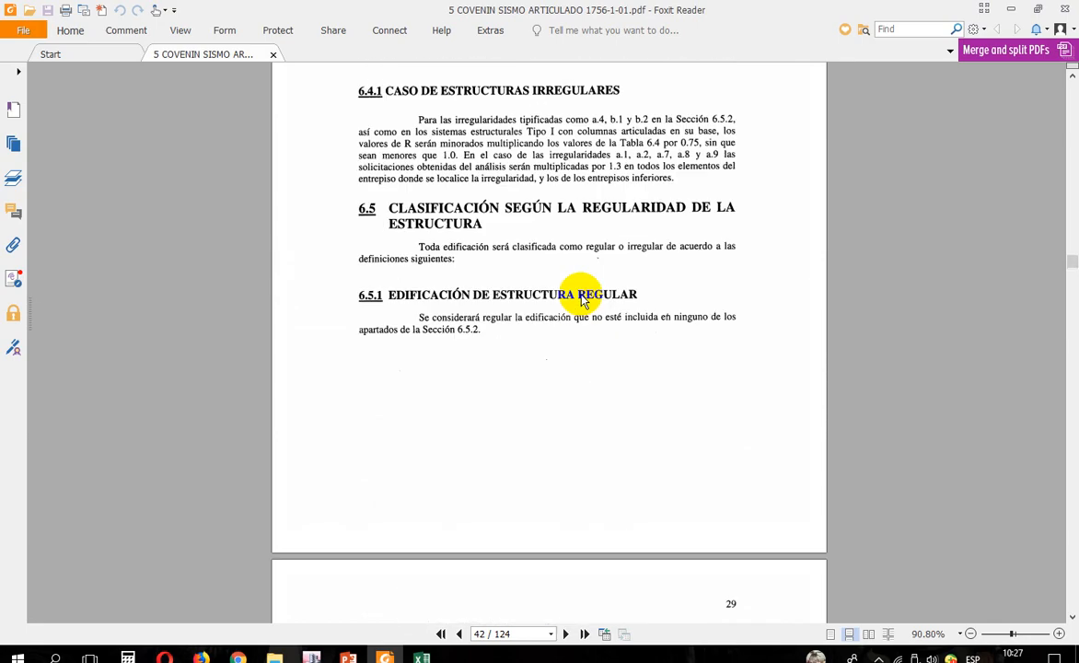
scroll(580, 304, up, 5)
scroll(516, 294, down, 1)
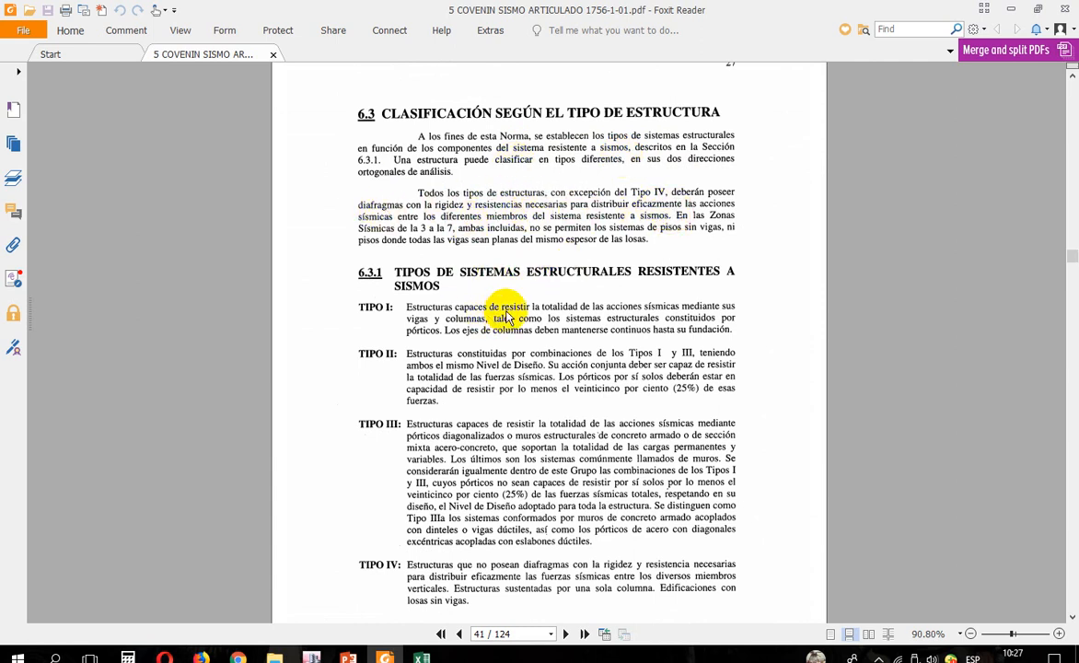
scroll(460, 286, down, 1)
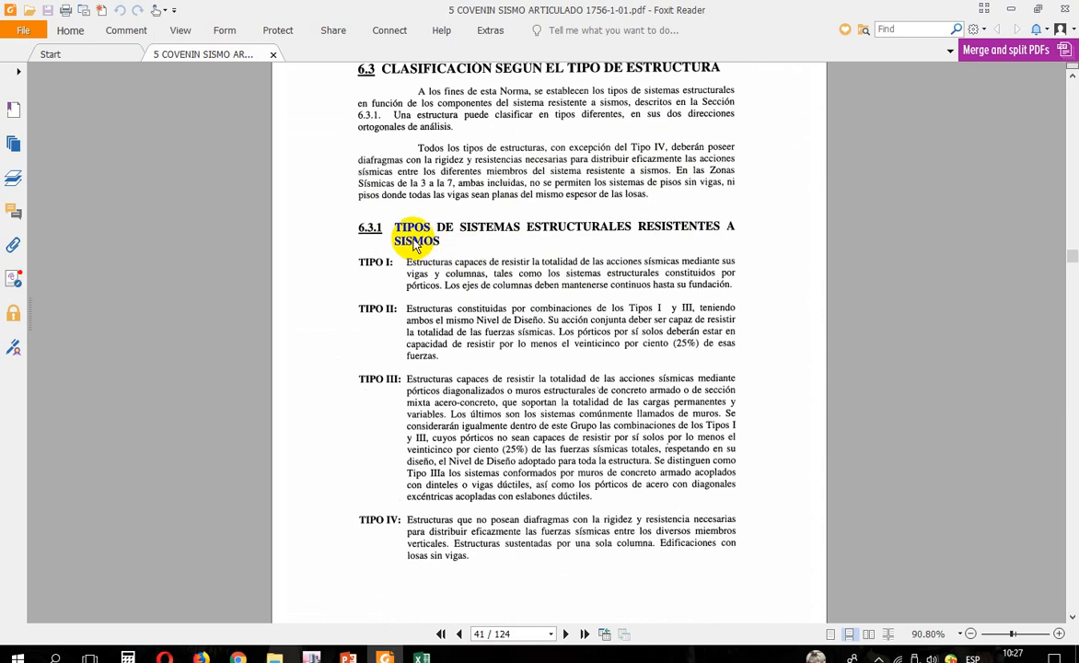
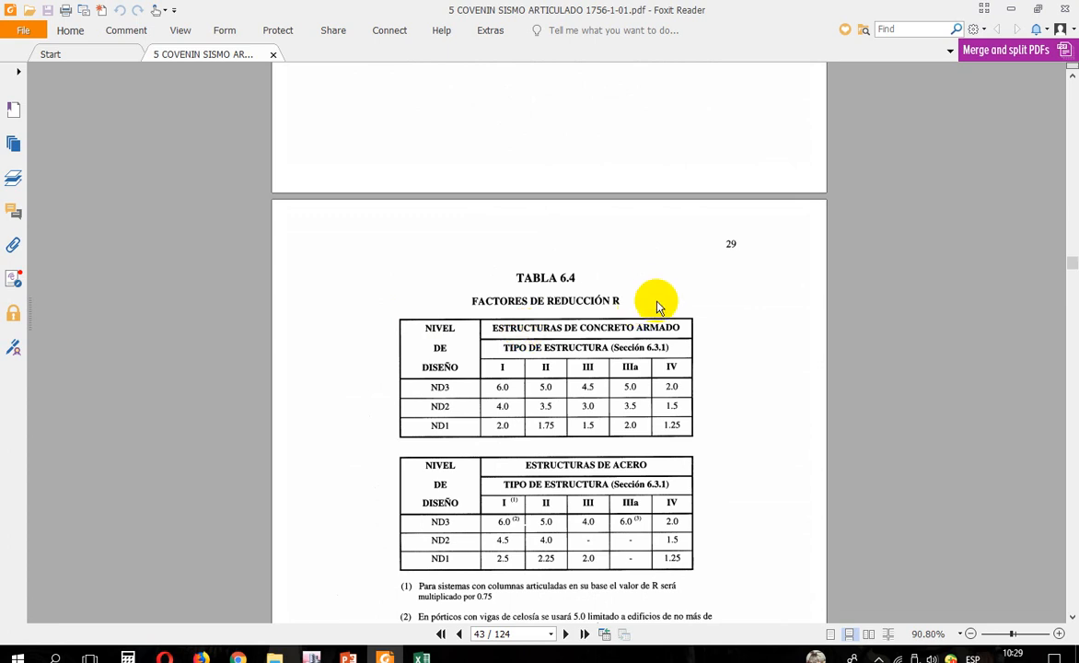
scroll(654, 304, down, 2)
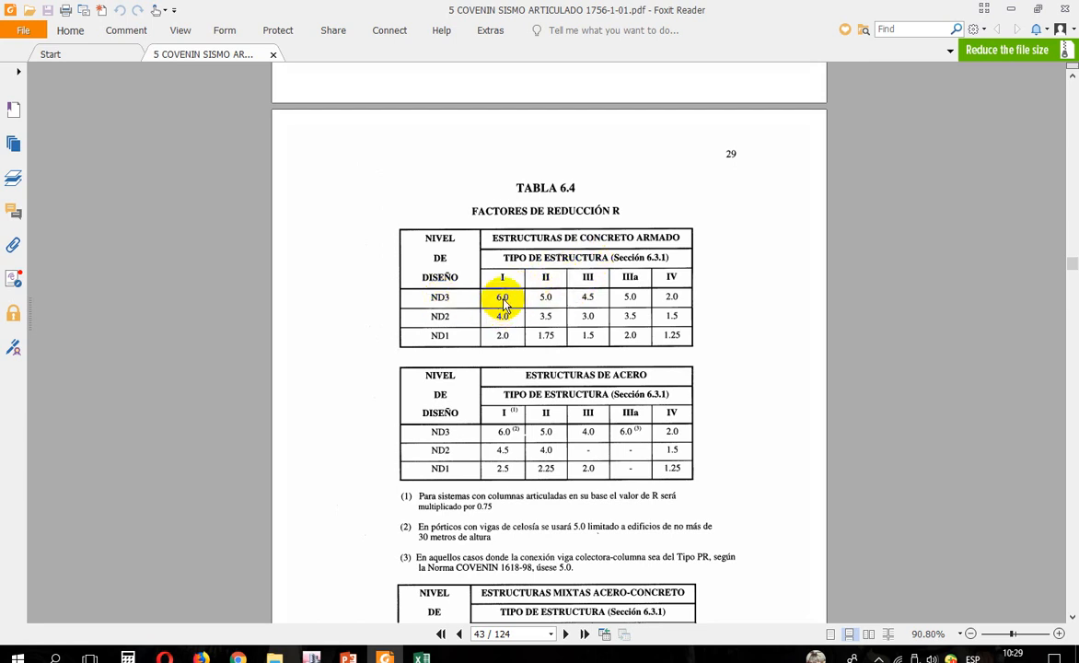
Step: Switch to ETABS, set the response modification factor R to 6 and look through the function's acceleration values
click(353, 656)
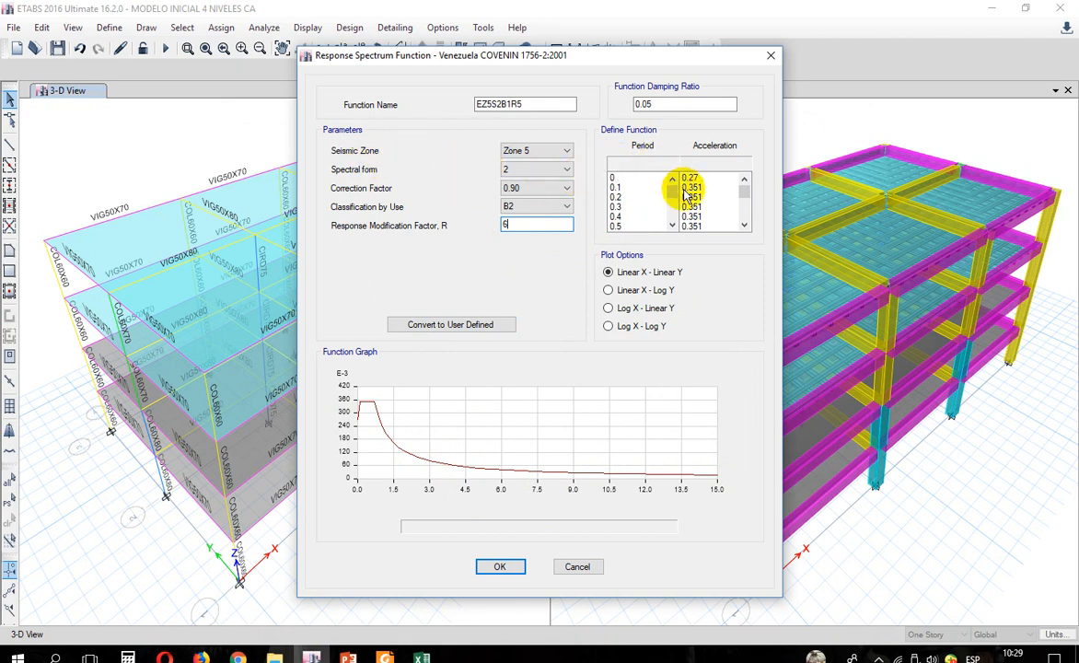
mouse_move(681, 193)
mouse_down()
mouse_move(678, 211)
mouse_move(685, 184)
mouse_up()
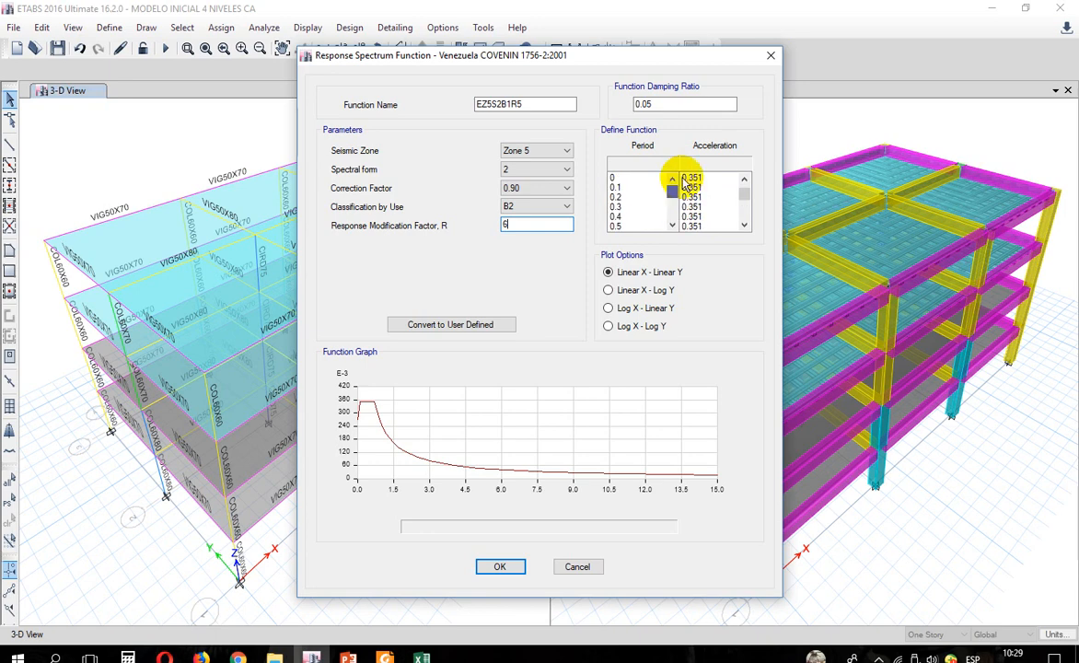
Step: Rename the response spectrum function EZ5S2B1R6, convert it to user defined and accept the function definitions
drag(683, 195, 681, 164)
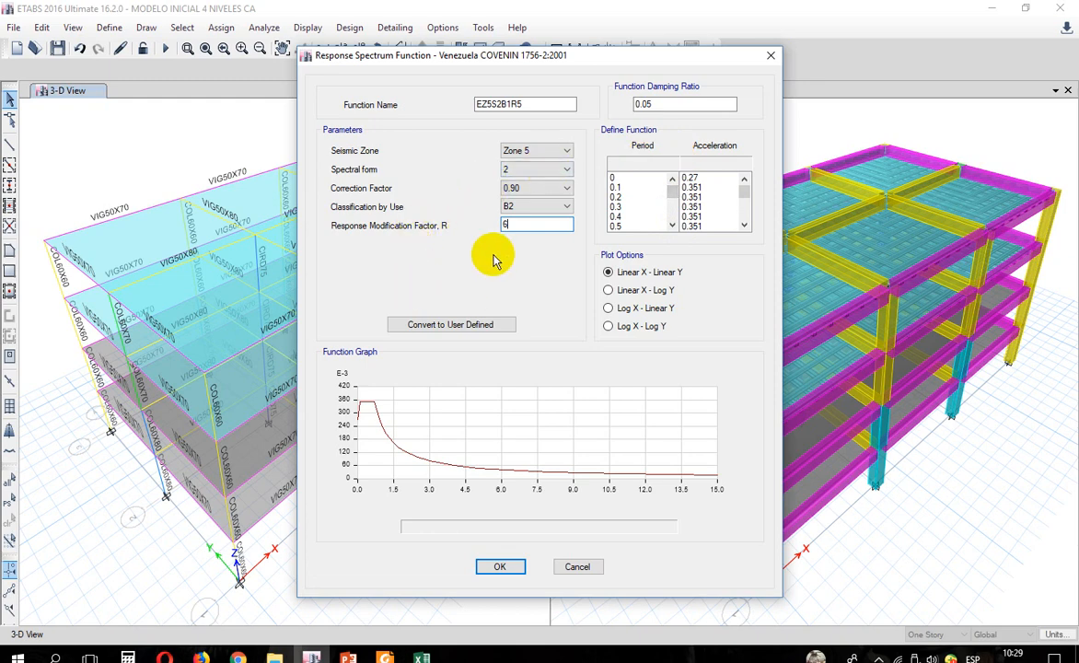
click(531, 104)
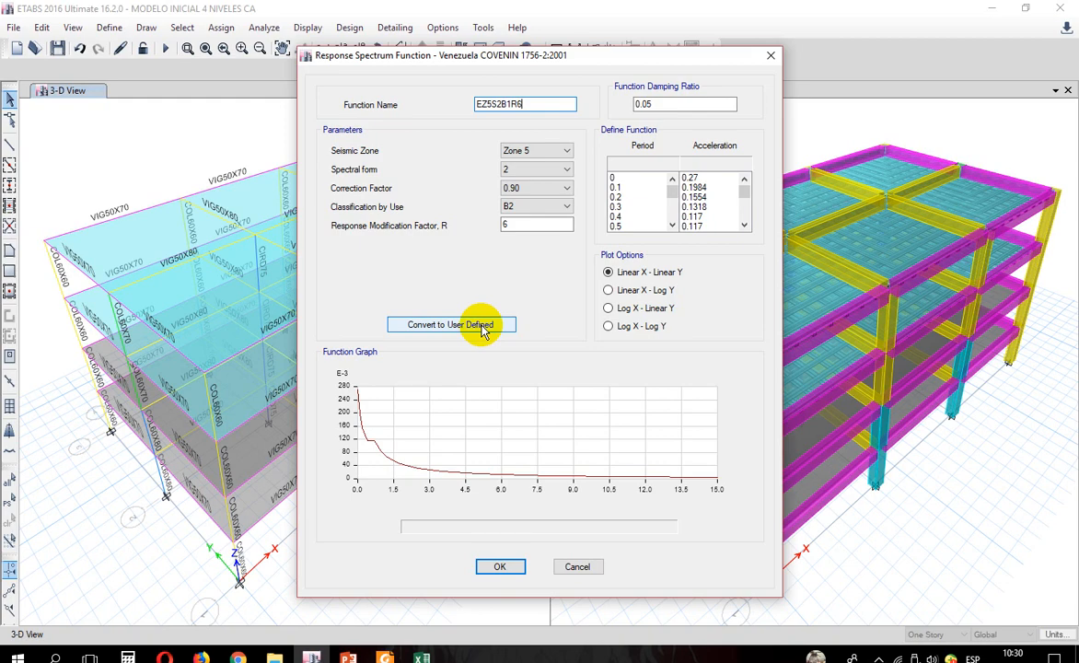
click(481, 327)
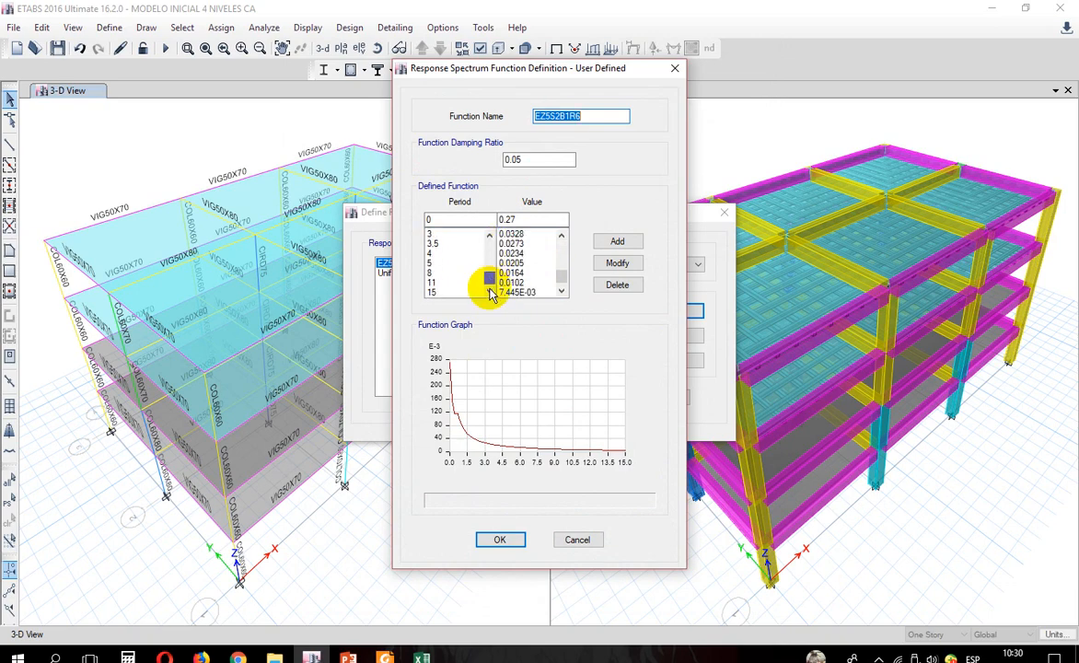
click(499, 539)
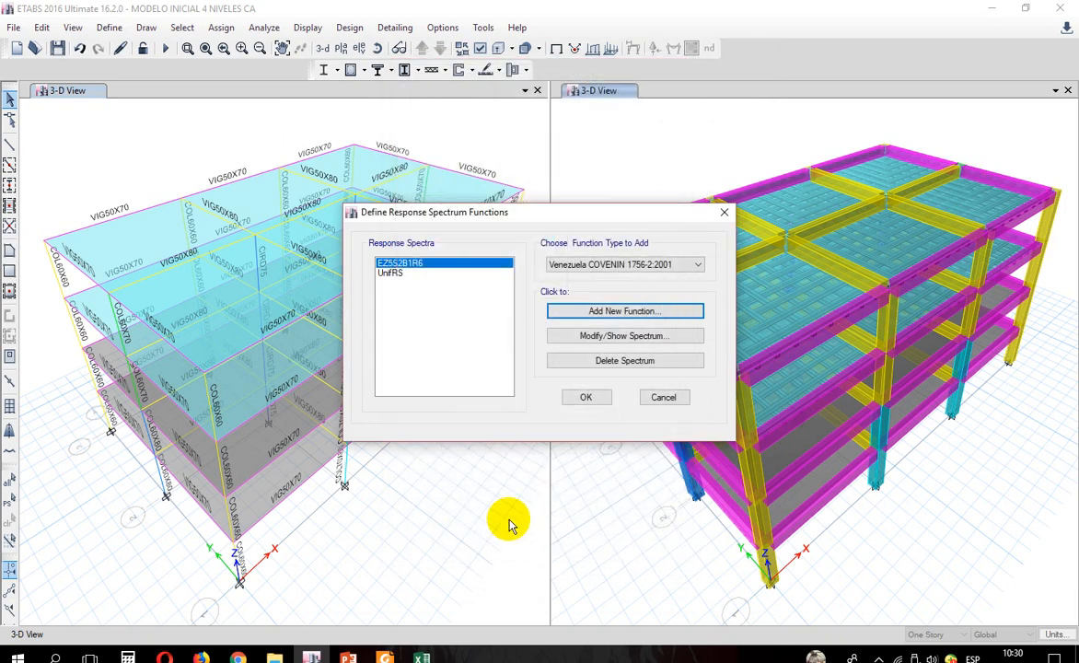
click(581, 398)
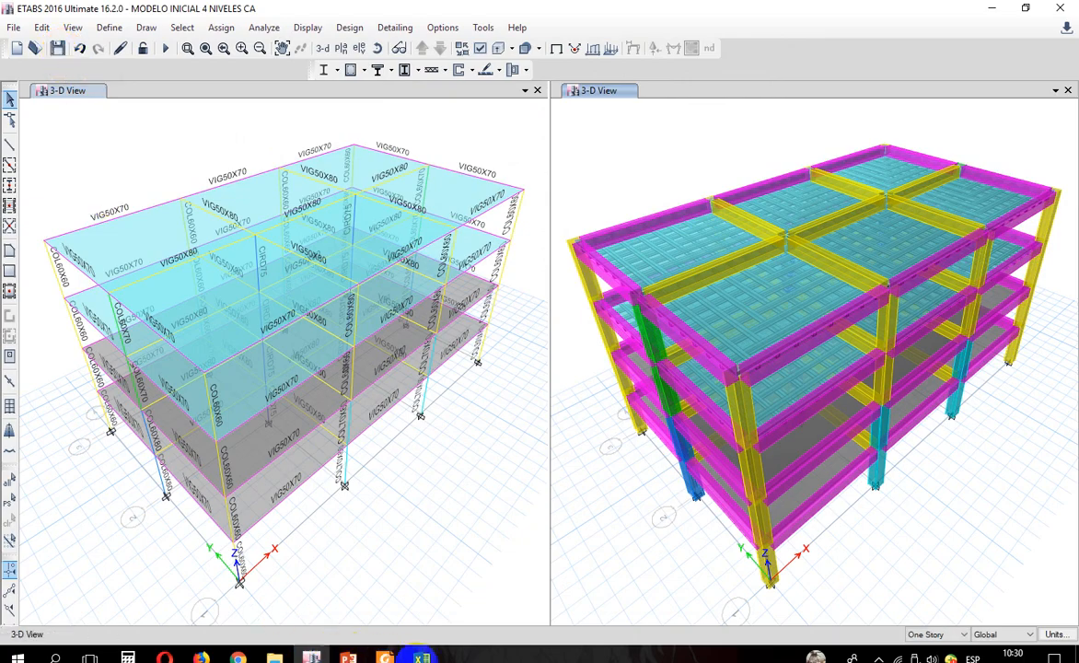
Step: Switch to the RESPUESTA DINAMICA.xls workbook in Excel and set the importance factor group to B2 on the Datos Espectro sheet
click(421, 657)
key(Down)
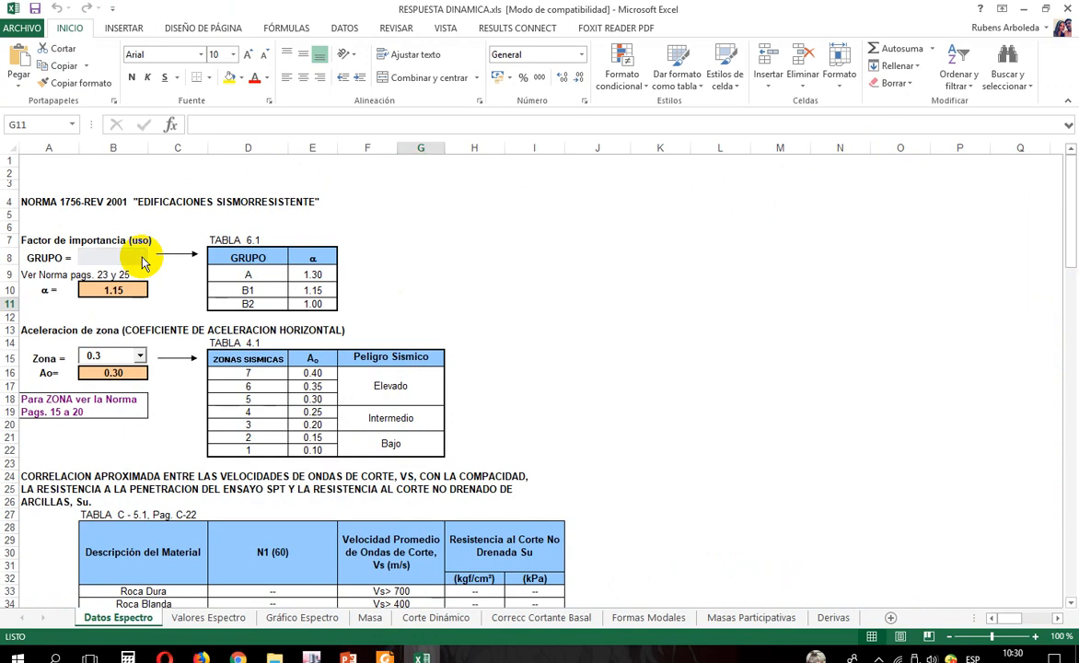
click(140, 258)
click(100, 296)
click(233, 226)
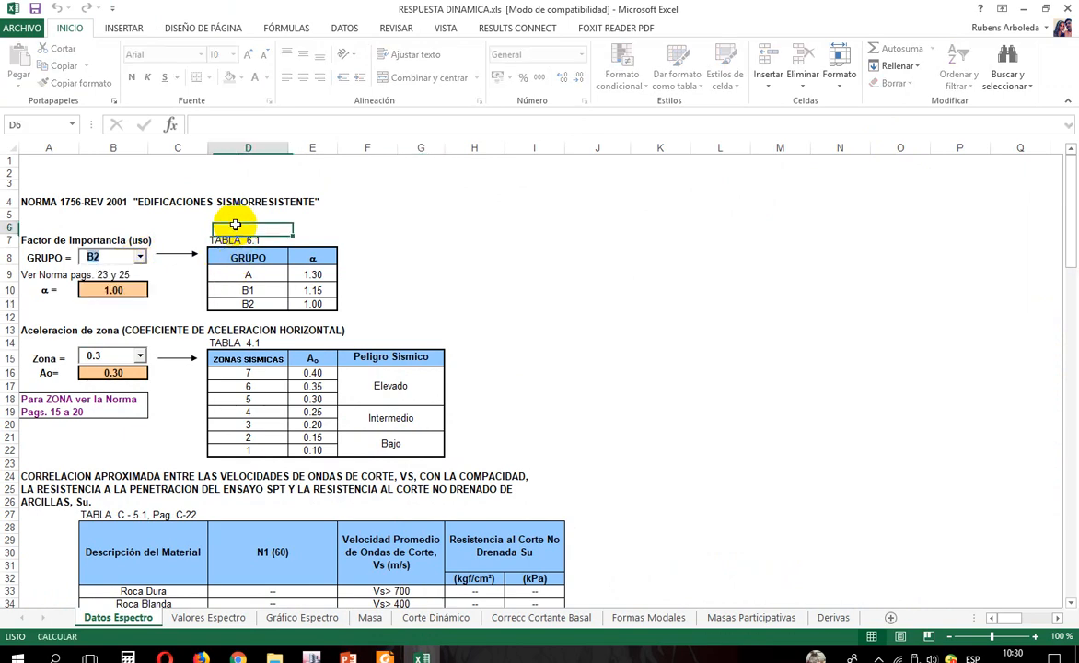
scroll(202, 283, down, 1)
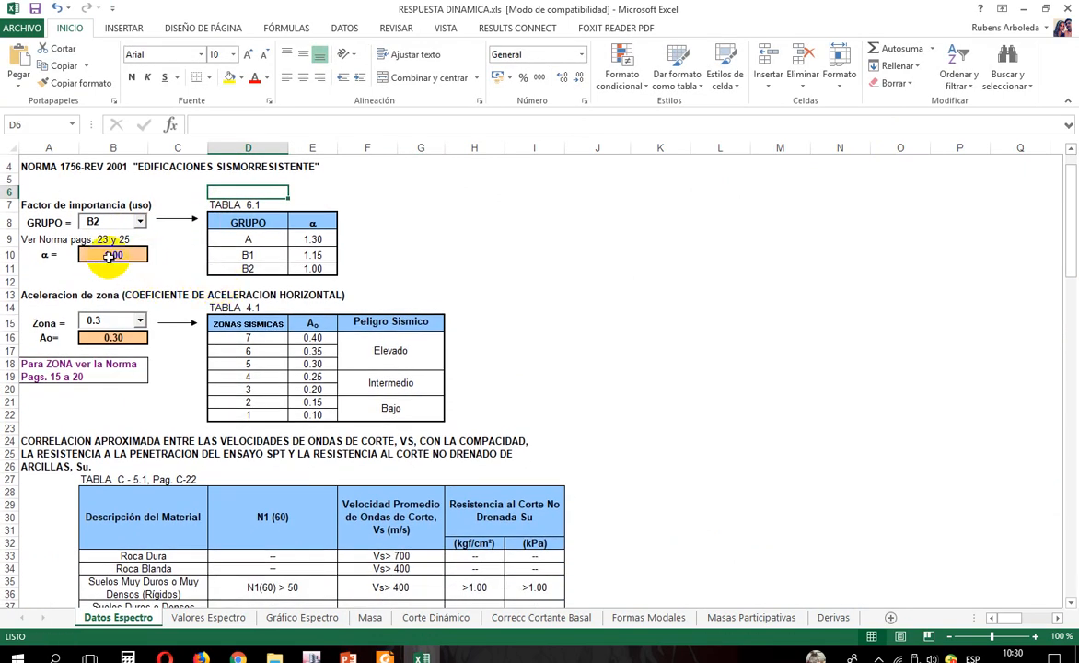
click(111, 254)
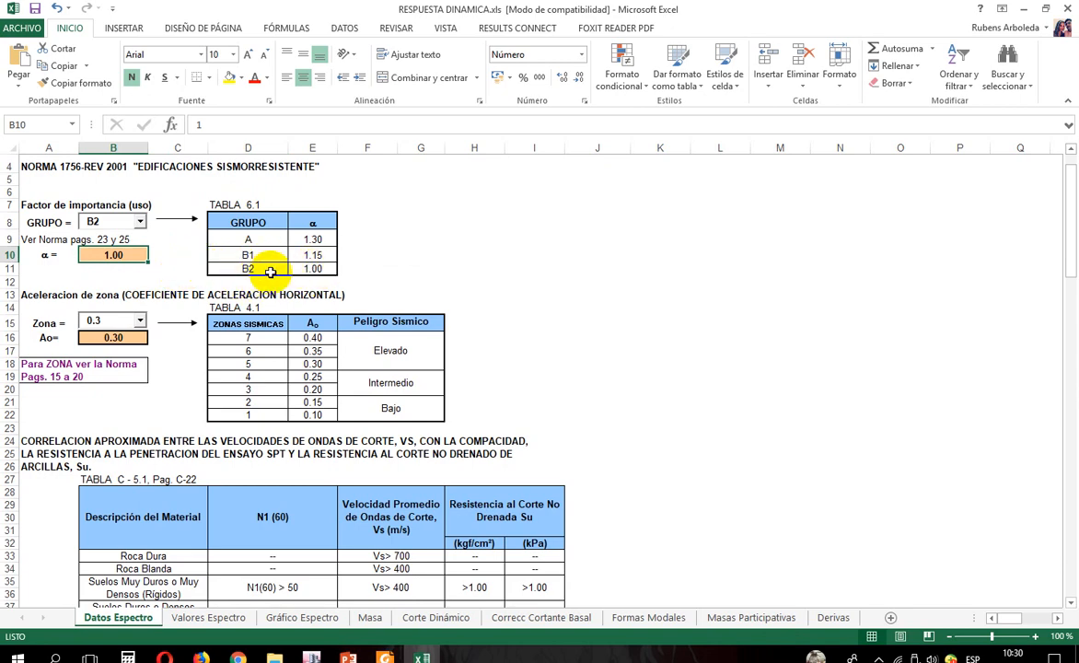
Step: Set the seismic zone to 5 and check its horizontal acceleration coefficient in Tabla 4.1
scroll(133, 309, down, 1)
click(139, 278)
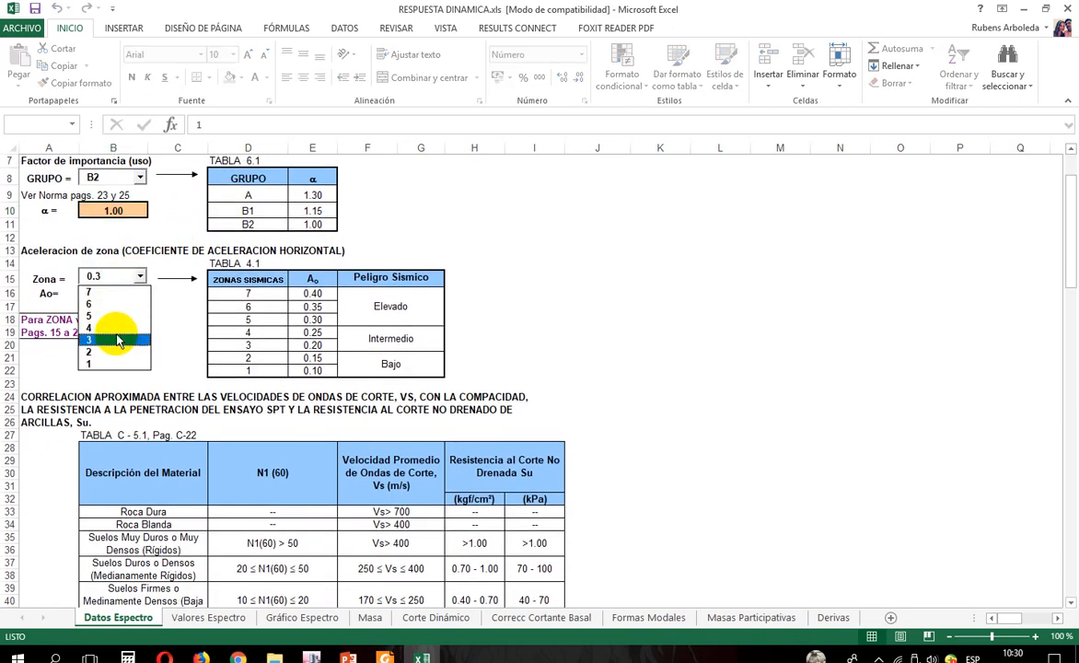
click(127, 316)
click(180, 315)
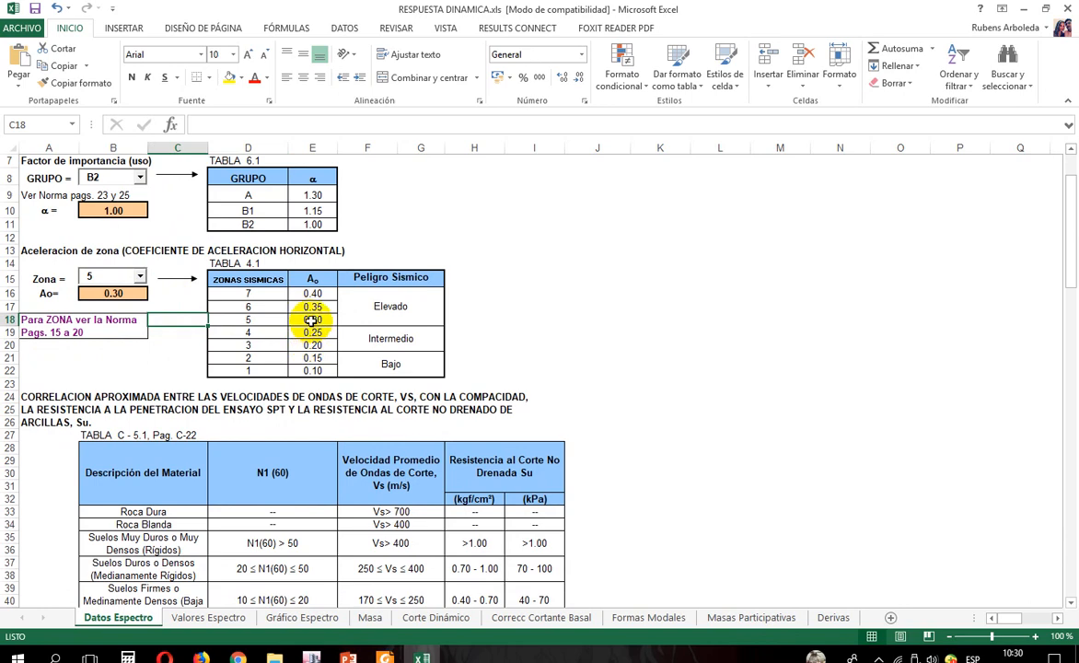
click(312, 319)
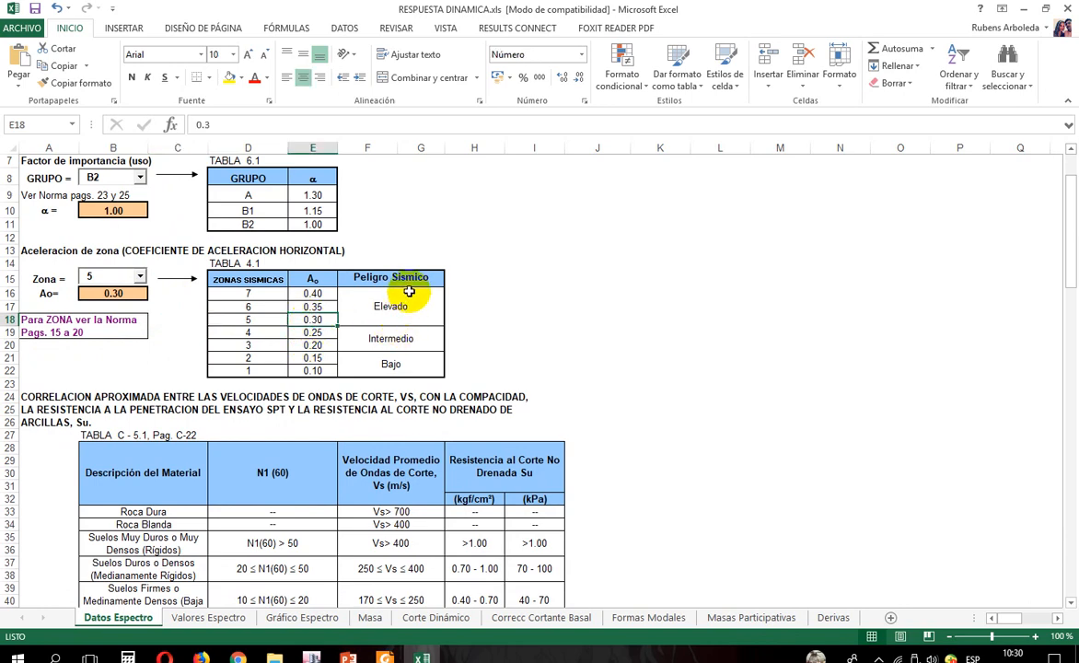
Step: Examine the soil and shear wave velocity correlation in Tabla C-5.1 and the spectral forms in Tabla 5.1
scroll(159, 333, down, 1)
click(159, 307)
scroll(156, 320, down, 3)
scroll(171, 261, up, 2)
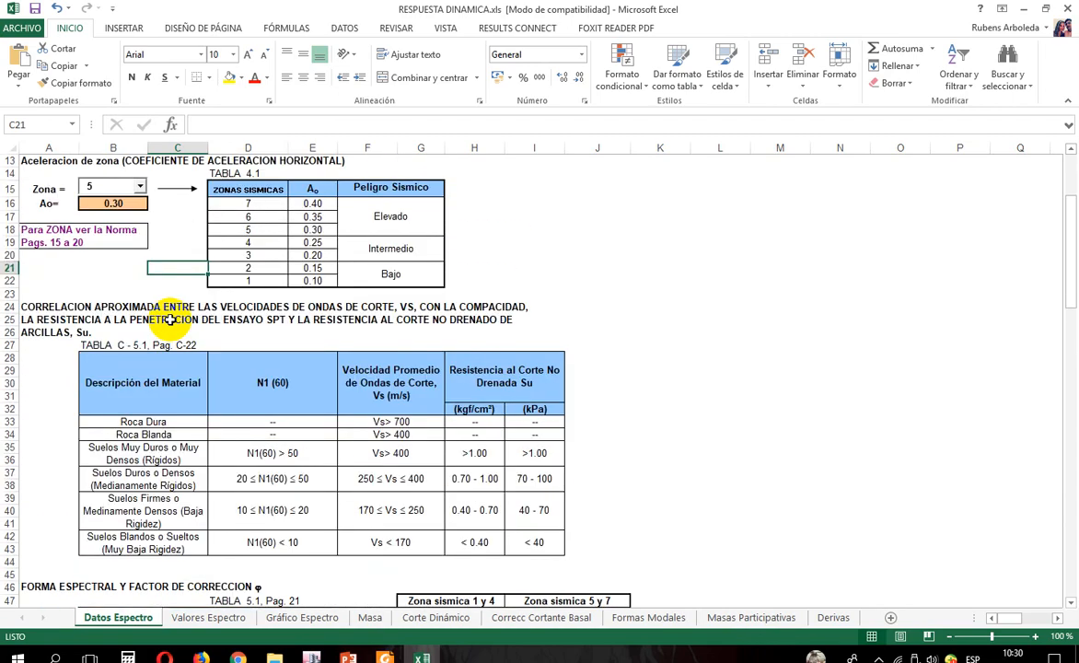
scroll(209, 323, down, 1)
scroll(465, 350, down, 1)
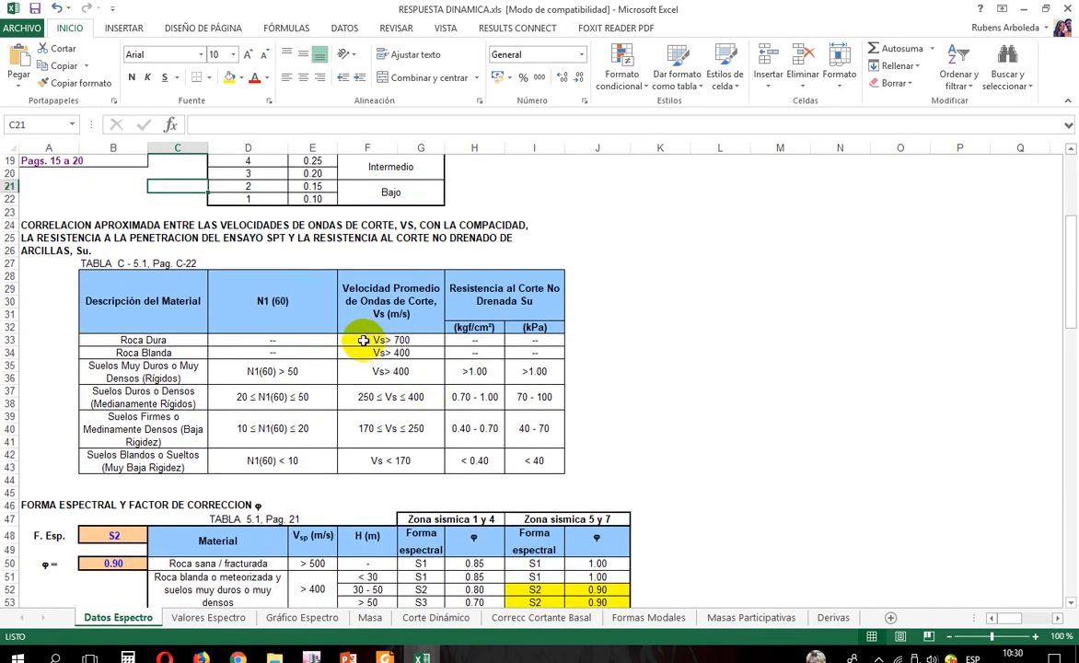
scroll(321, 366, down, 2)
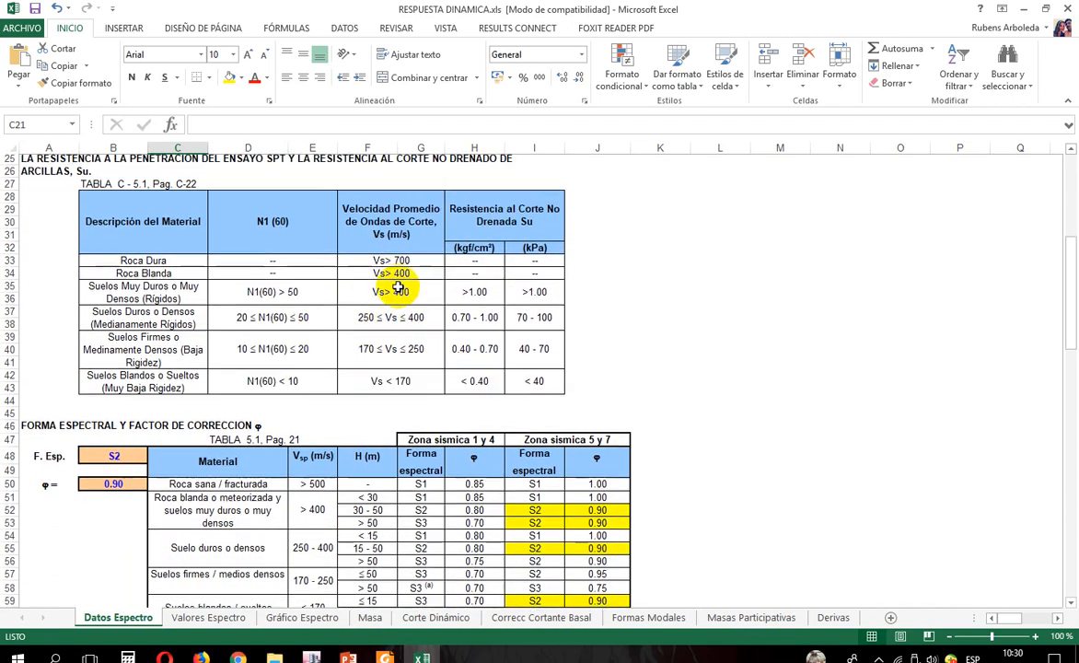
scroll(276, 299, down, 1)
scroll(207, 350, down, 1)
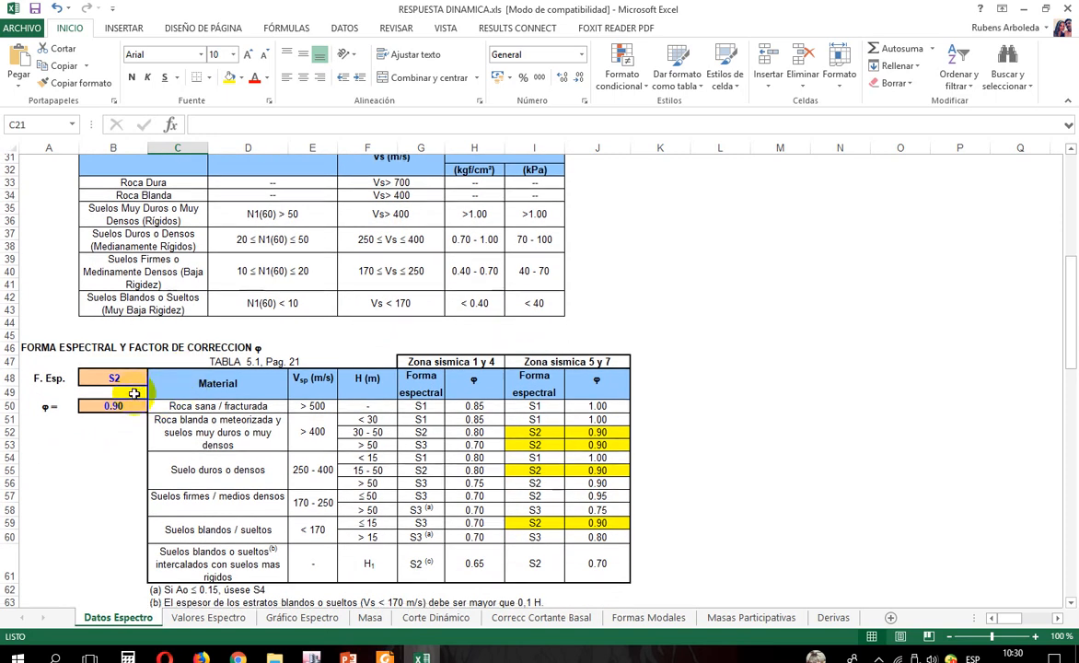
scroll(139, 377, down, 1)
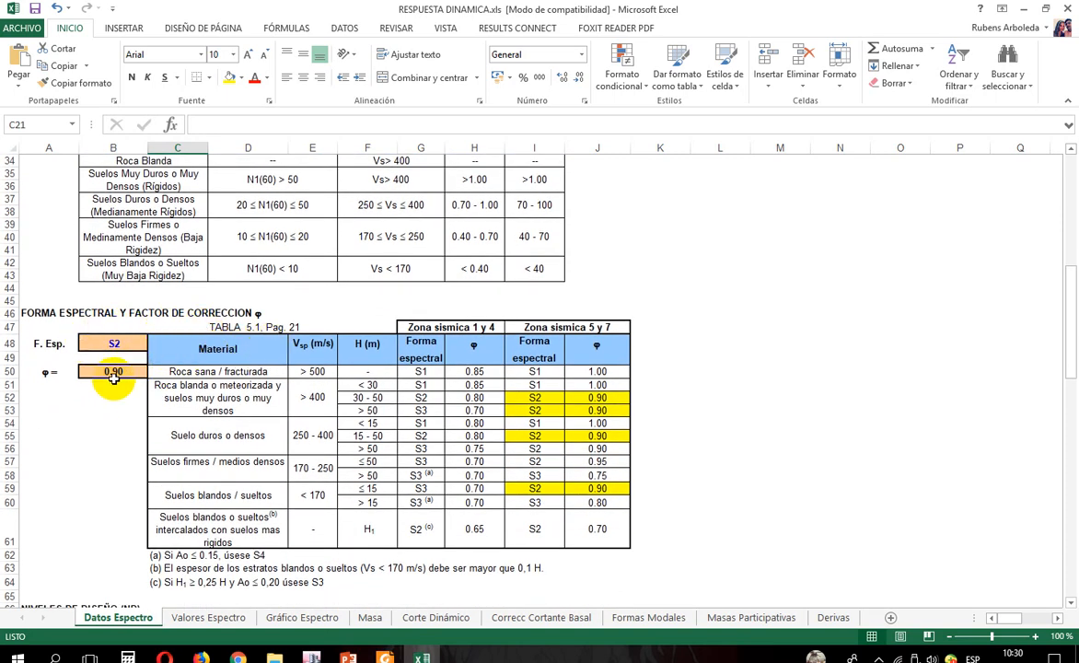
Step: Check the spectral form and correction factor φ cells against the zone 5 to 7 columns of Tabla 5.1
click(118, 344)
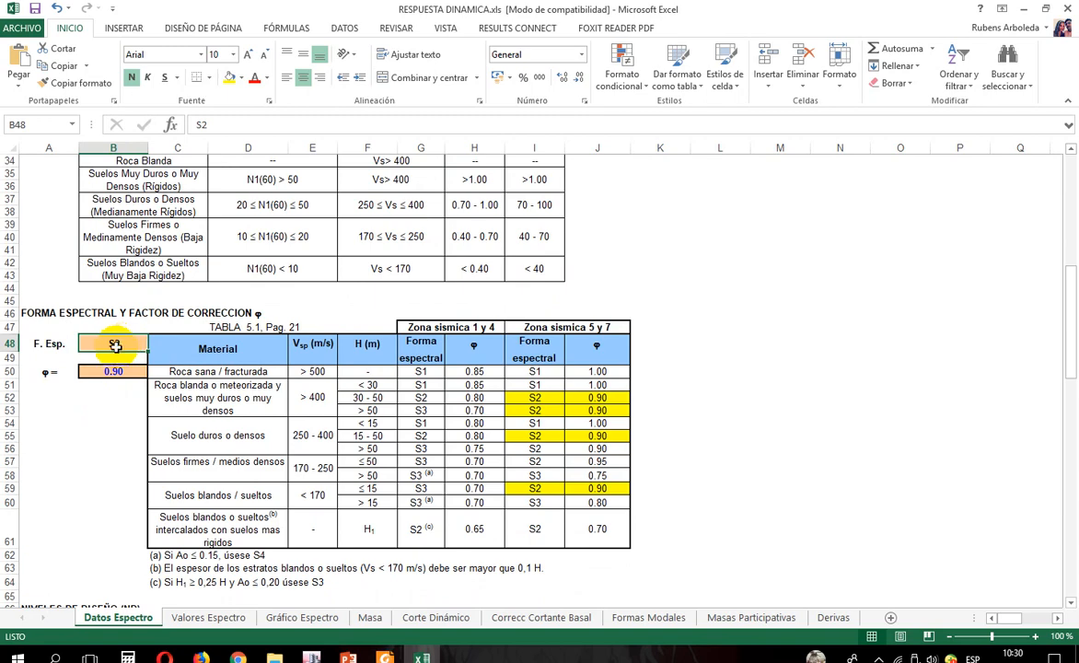
scroll(168, 373, up, 4)
scroll(249, 512, down, 3)
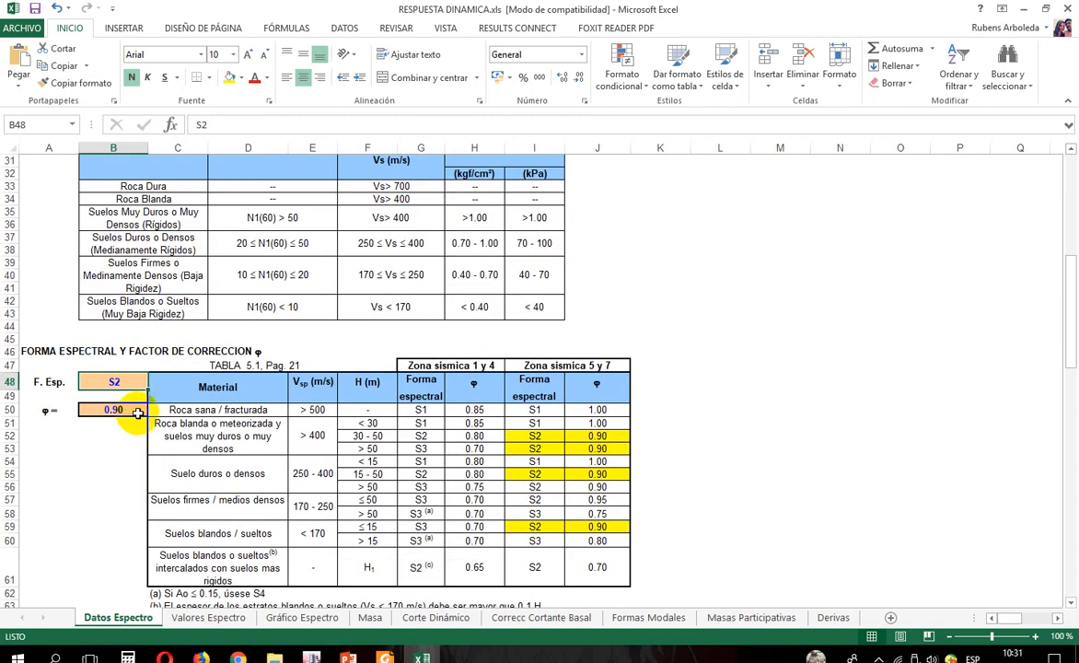
scroll(350, 396, down, 1)
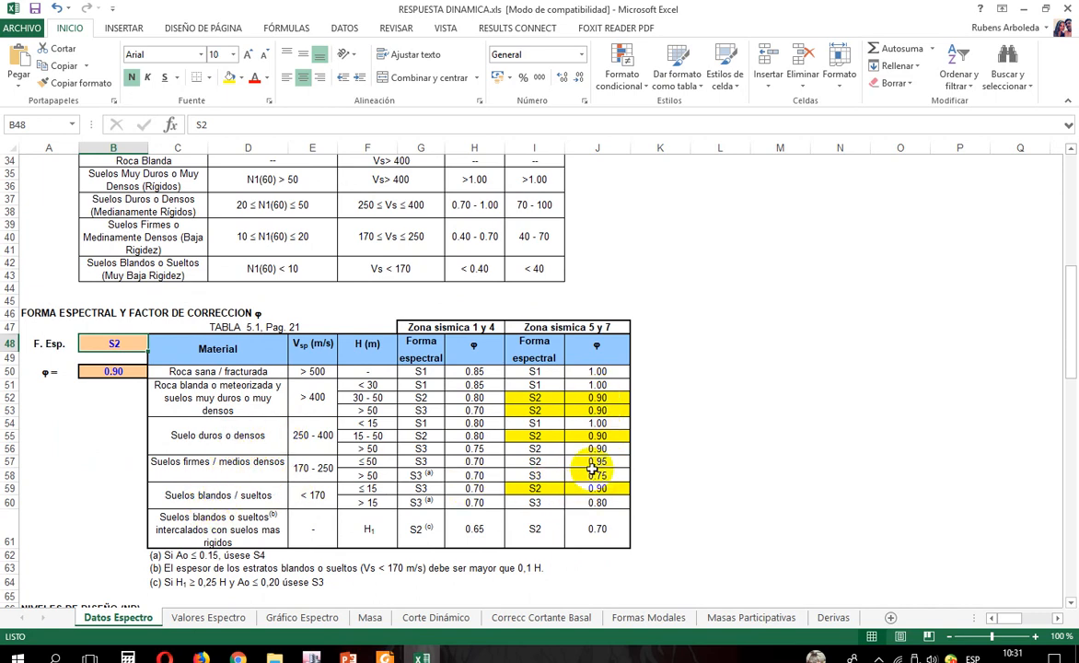
scroll(109, 378, down, 1)
scroll(108, 378, down, 2)
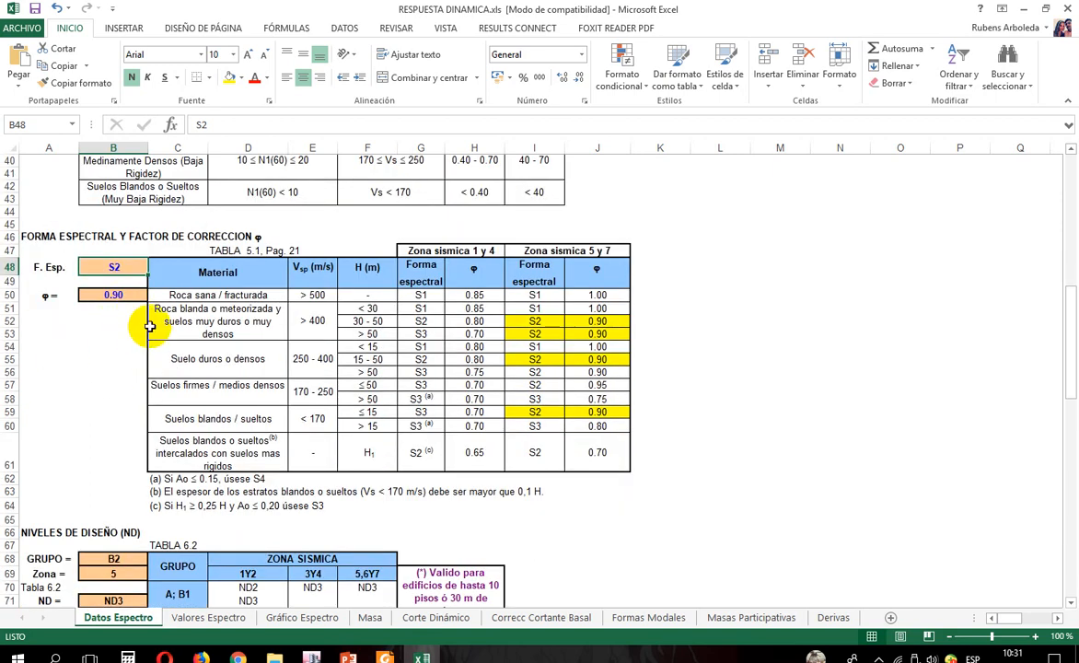
click(114, 294)
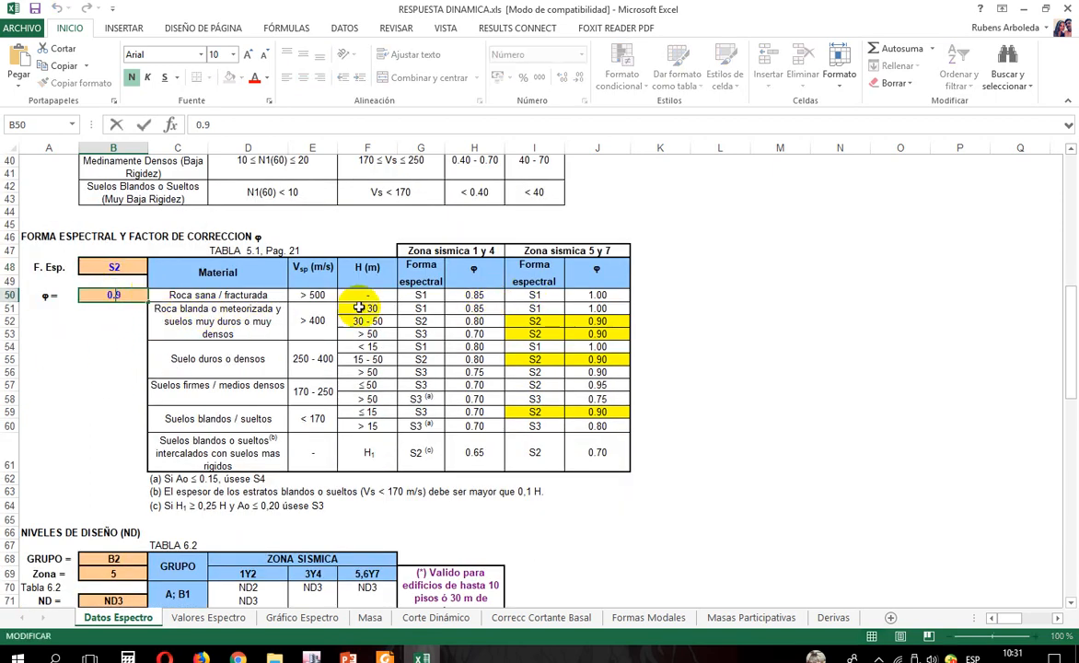
click(766, 331)
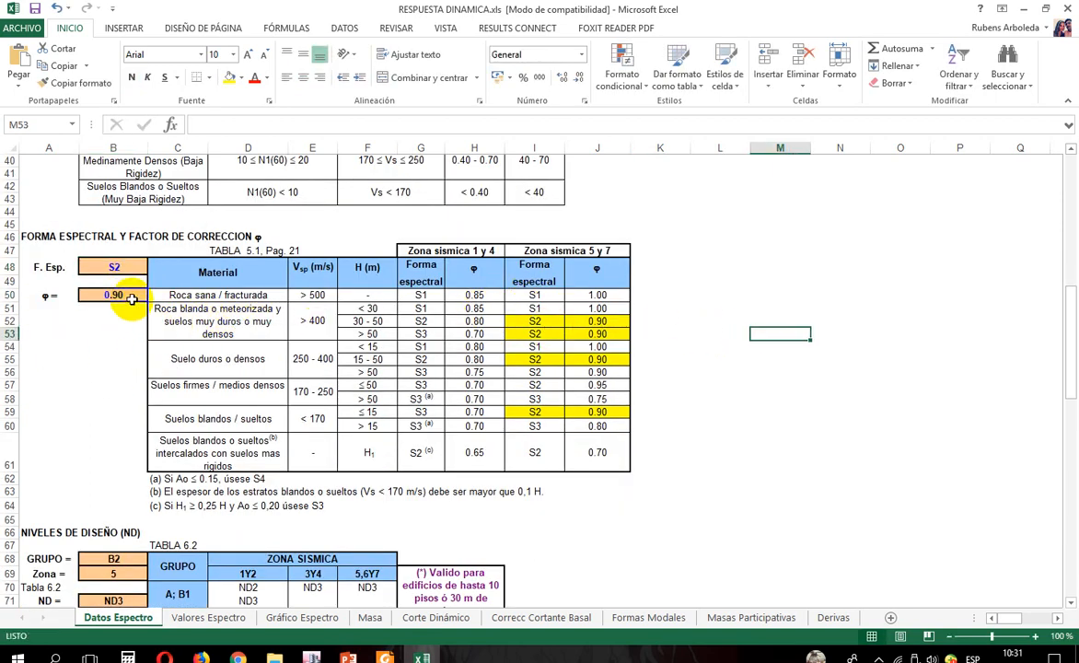
Step: Check the group, zone and design level ND entries against Tabla 6.2 in the Niveles de Diseño section
scroll(138, 322, down, 4)
scroll(101, 396, down, 1)
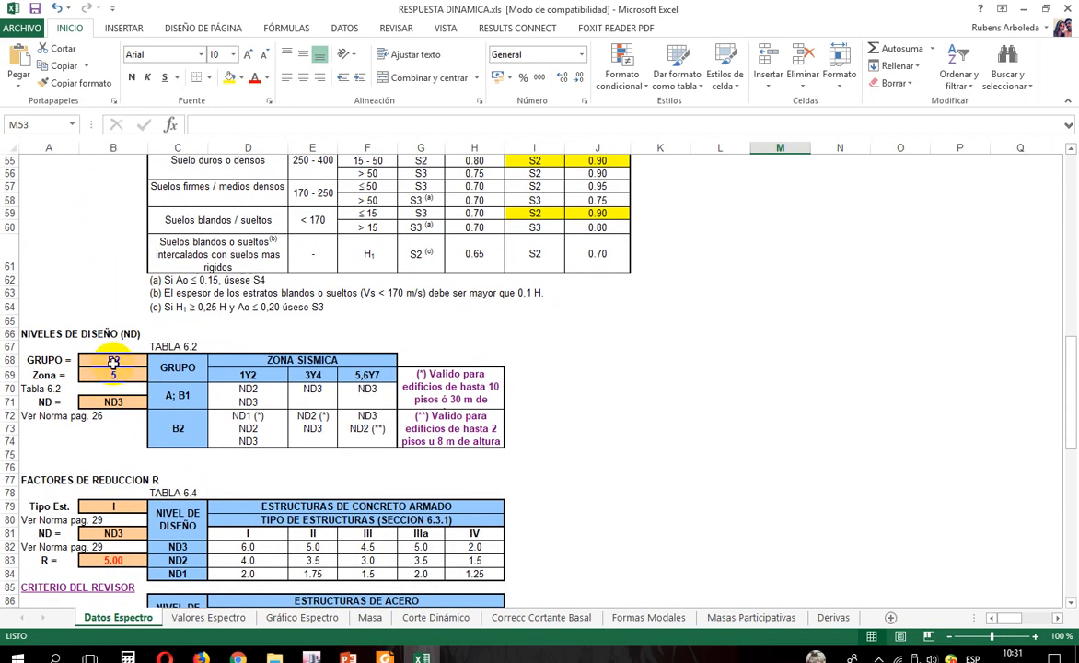
click(110, 360)
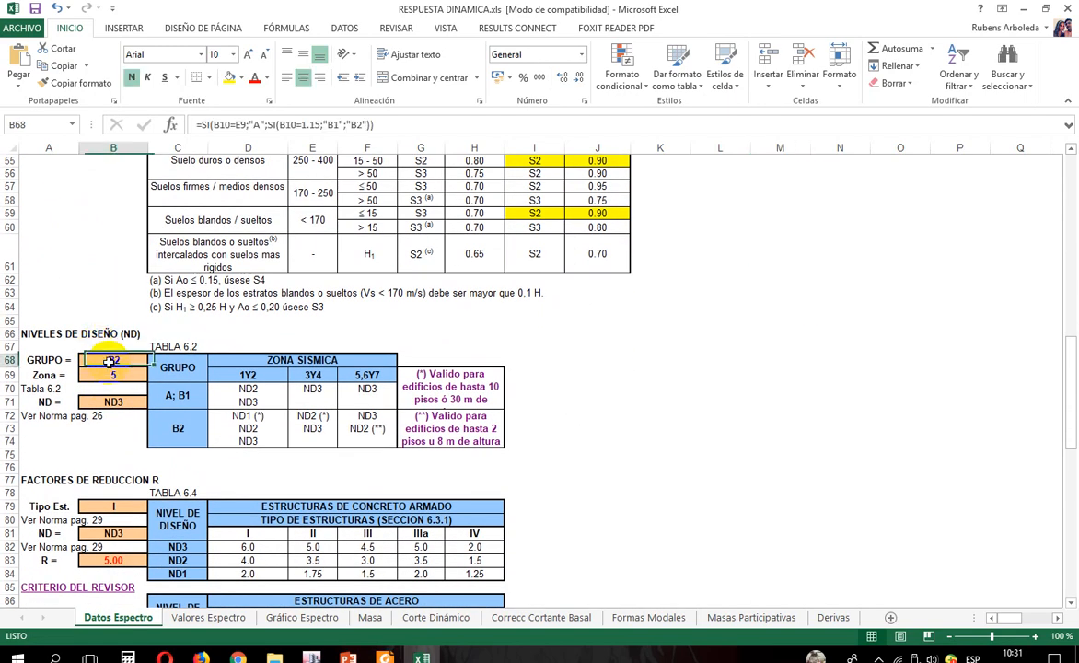
click(119, 403)
double_click(119, 403)
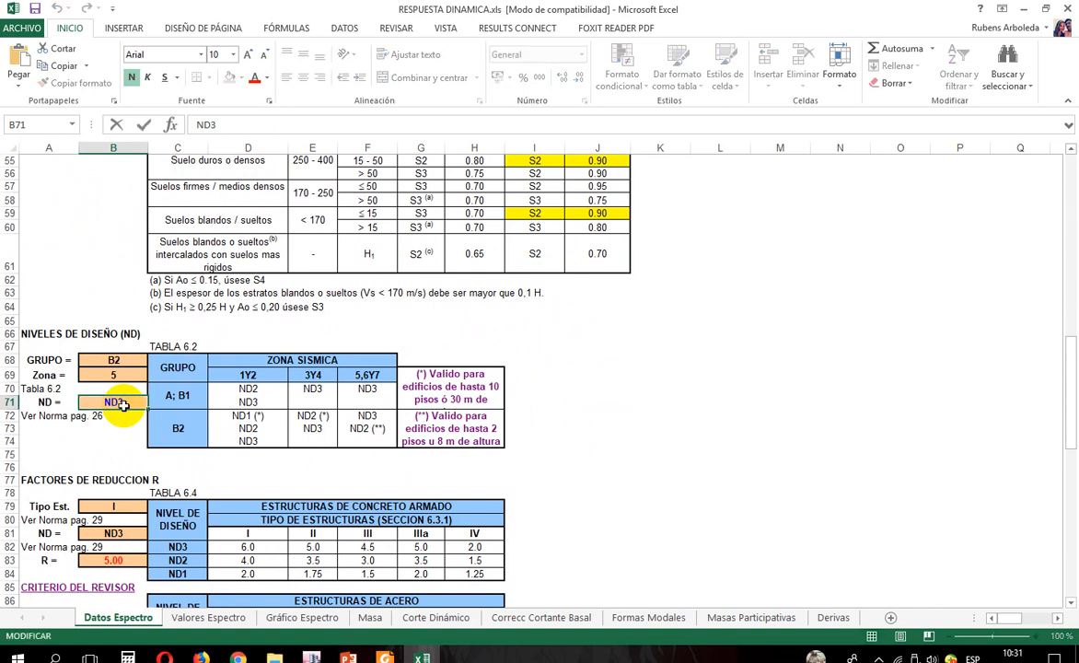
scroll(143, 368, down, 2)
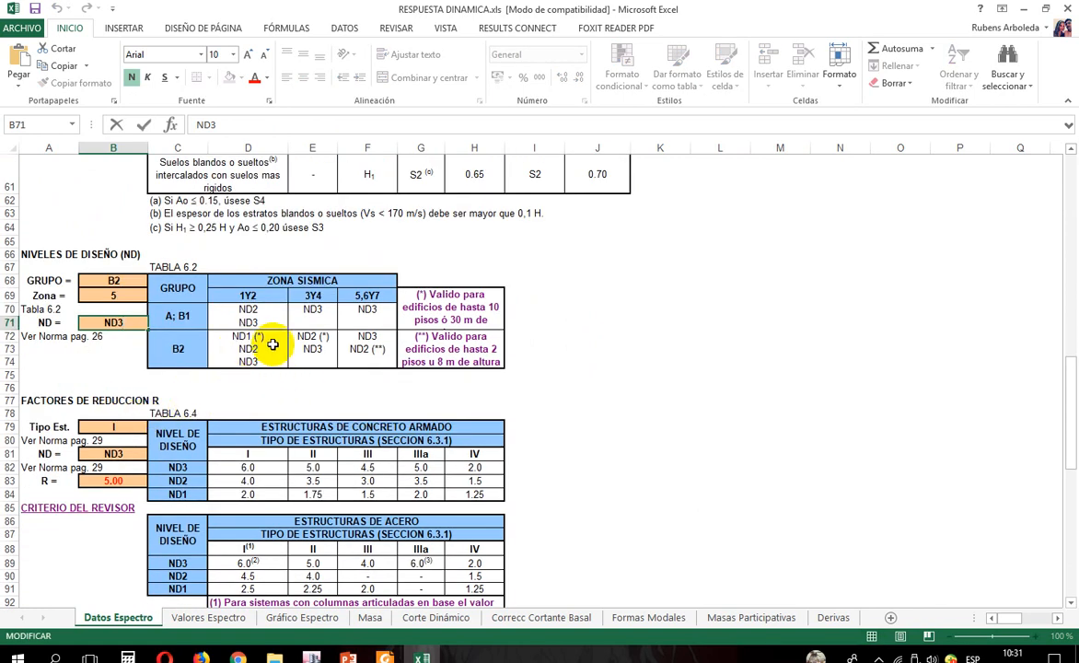
Step: Check the structure type and design level under Factores de Reducción, and set the reduction factor R in cell B83 to 6
scroll(122, 354, down, 2)
click(127, 322)
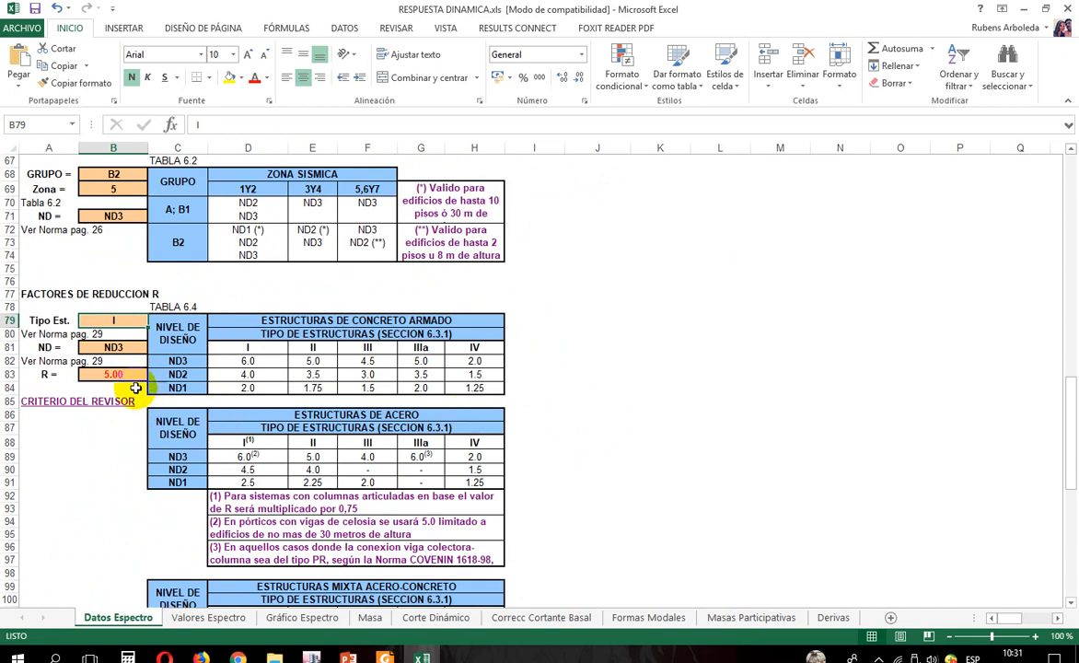
click(127, 347)
click(118, 375)
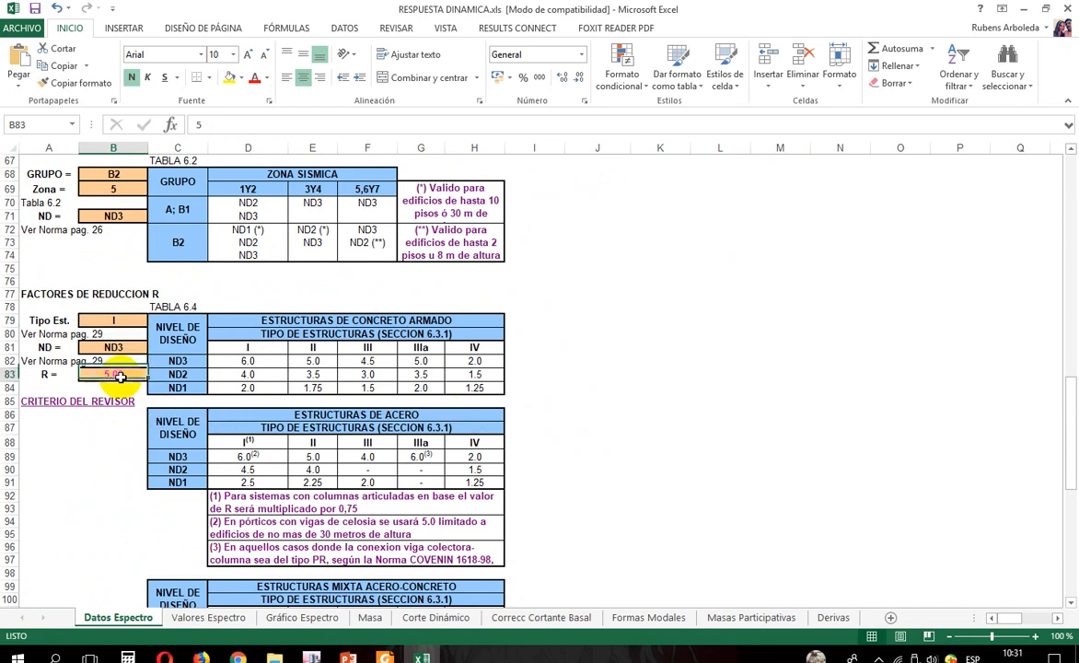
text(6)
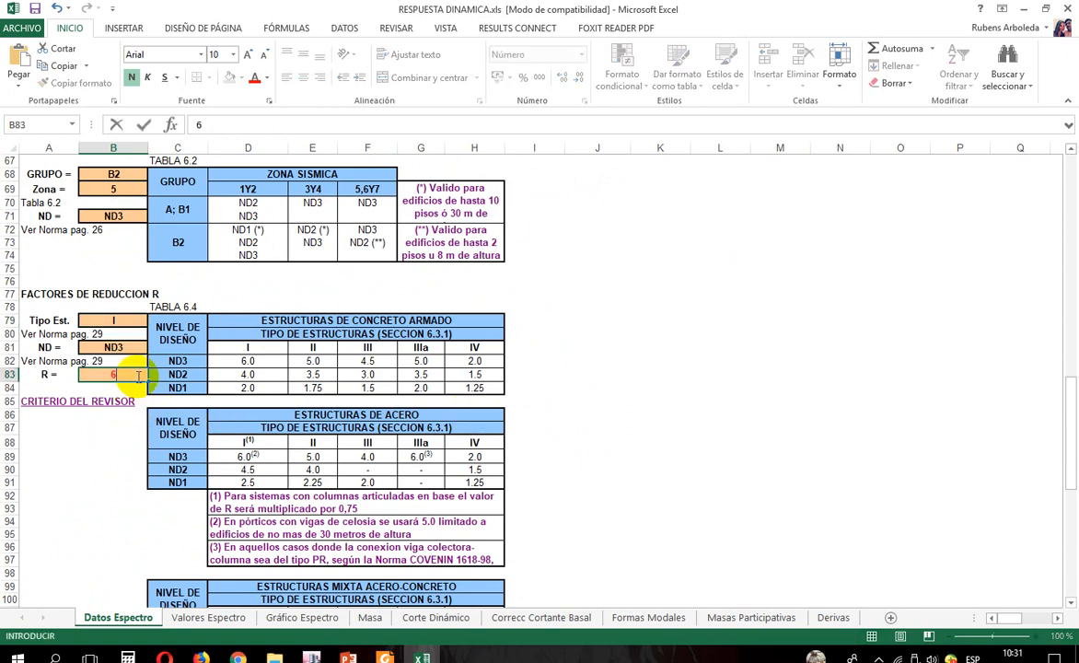
click(571, 402)
Step: Examine the damping percentage and the β, To and T* values of Tabla 7.1 further down the sheet
scroll(497, 409, down, 2)
scroll(457, 414, down, 6)
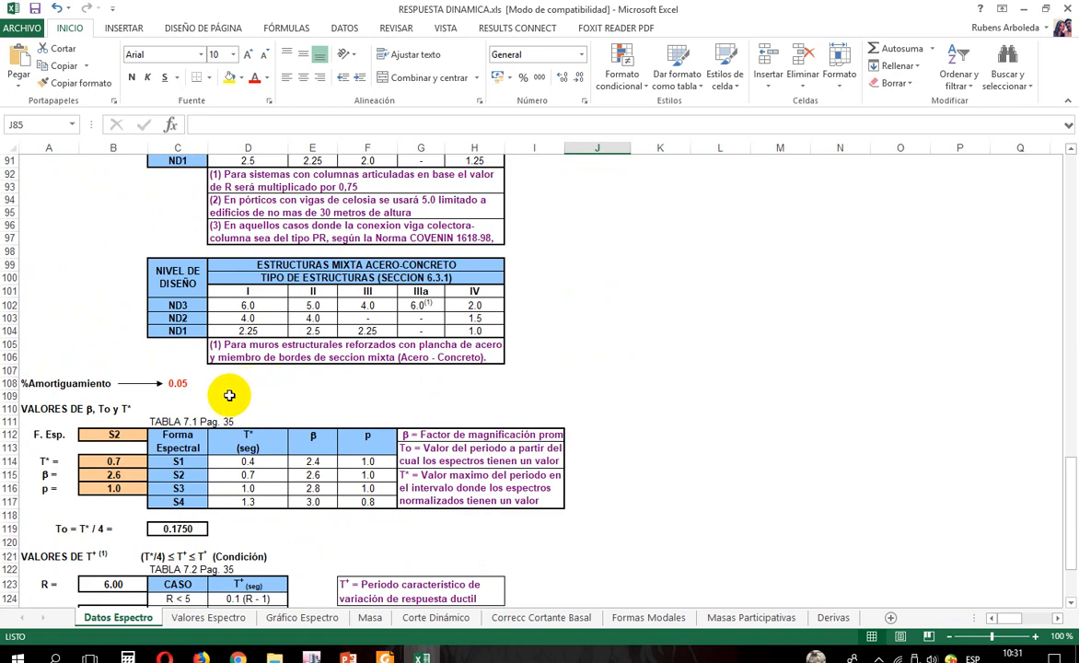
Step: Review the spectral shape, T* and R parameter tables and the reduction factor tables on the Datos Espectro sheet
scroll(222, 373, down, 2)
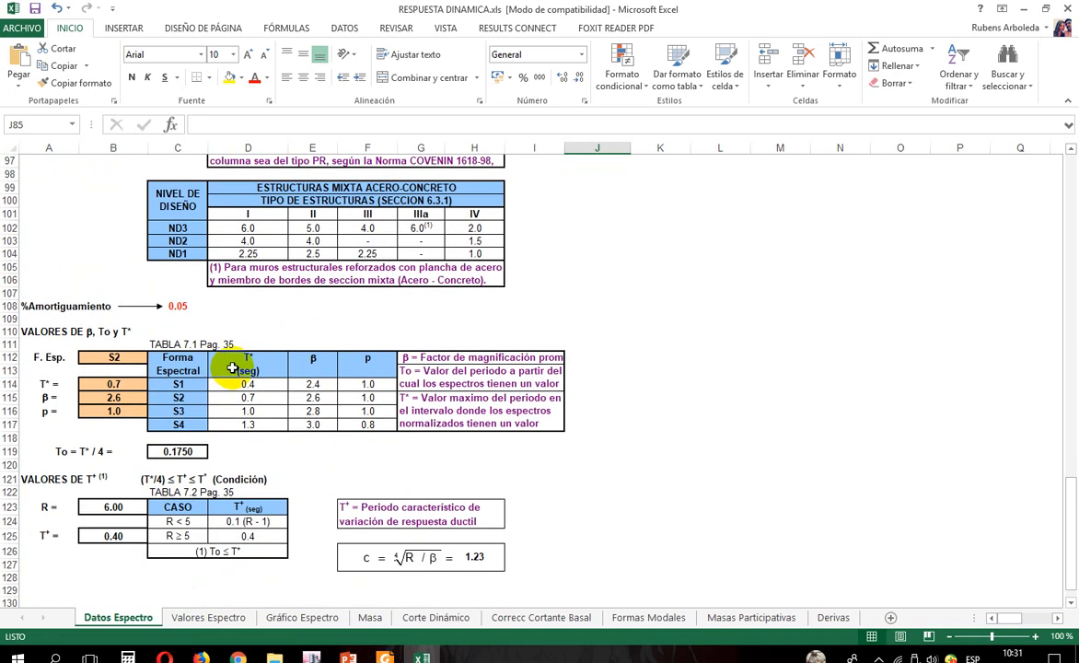
scroll(211, 396, down, 4)
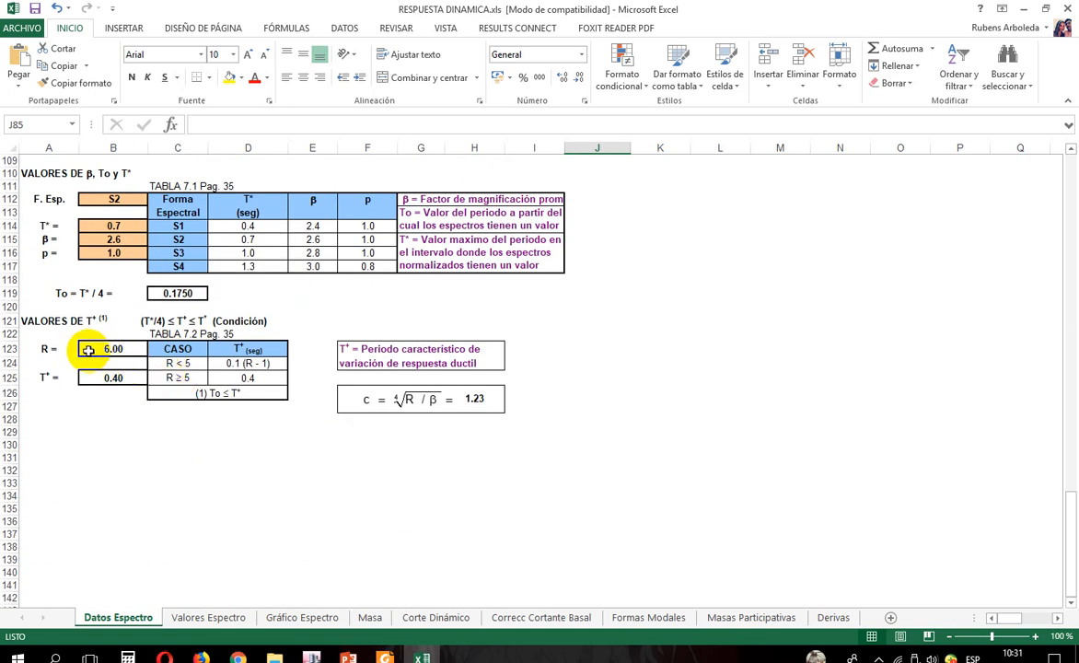
click(89, 350)
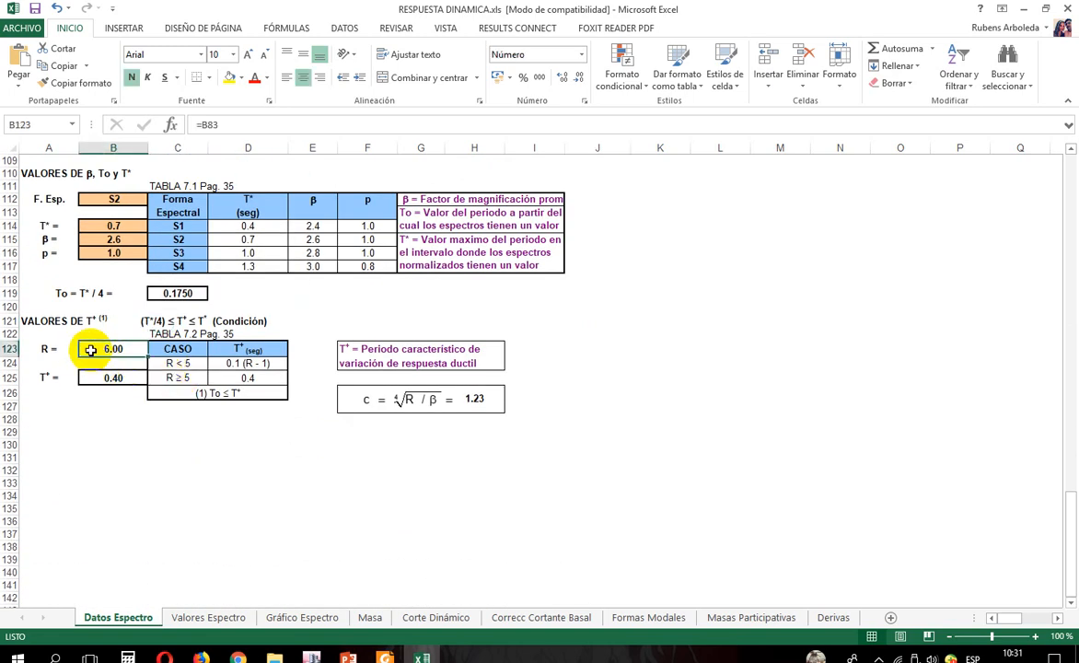
click(113, 443)
scroll(121, 423, down, 2)
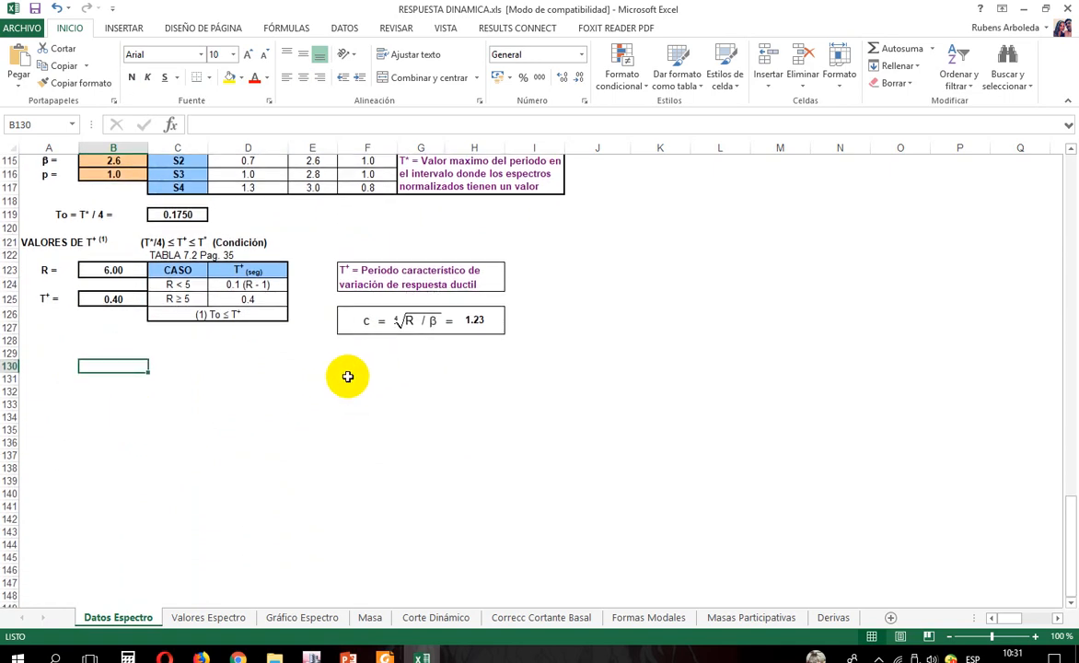
scroll(372, 363, up, 7)
scroll(368, 345, up, 20)
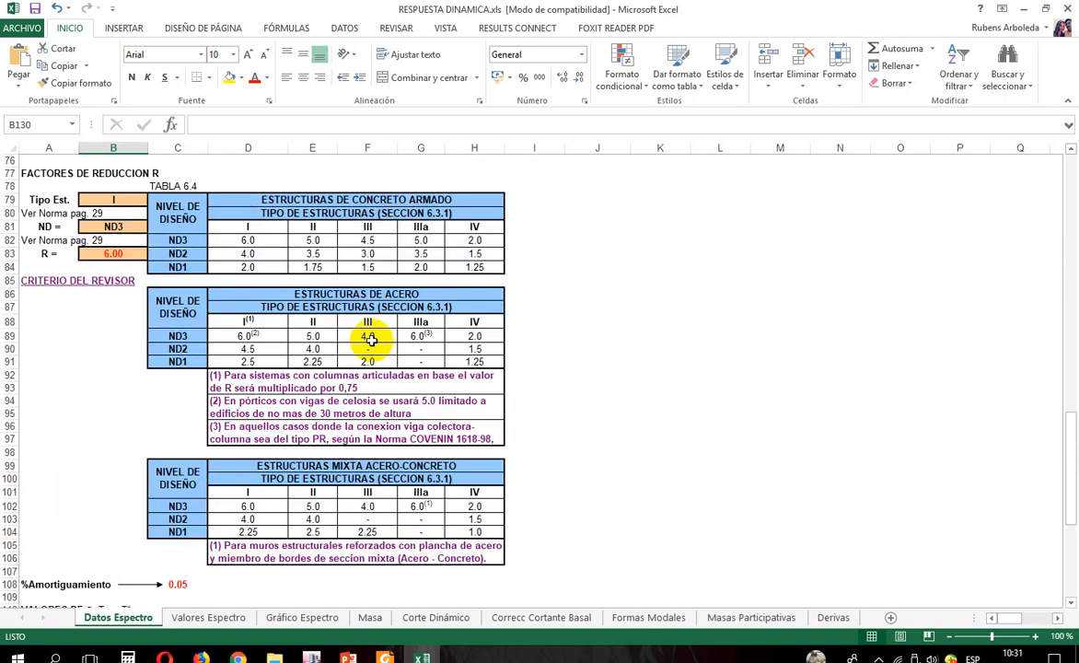
Step: Examine the response and design spectrum value table on the Valores Espectro sheet
click(206, 619)
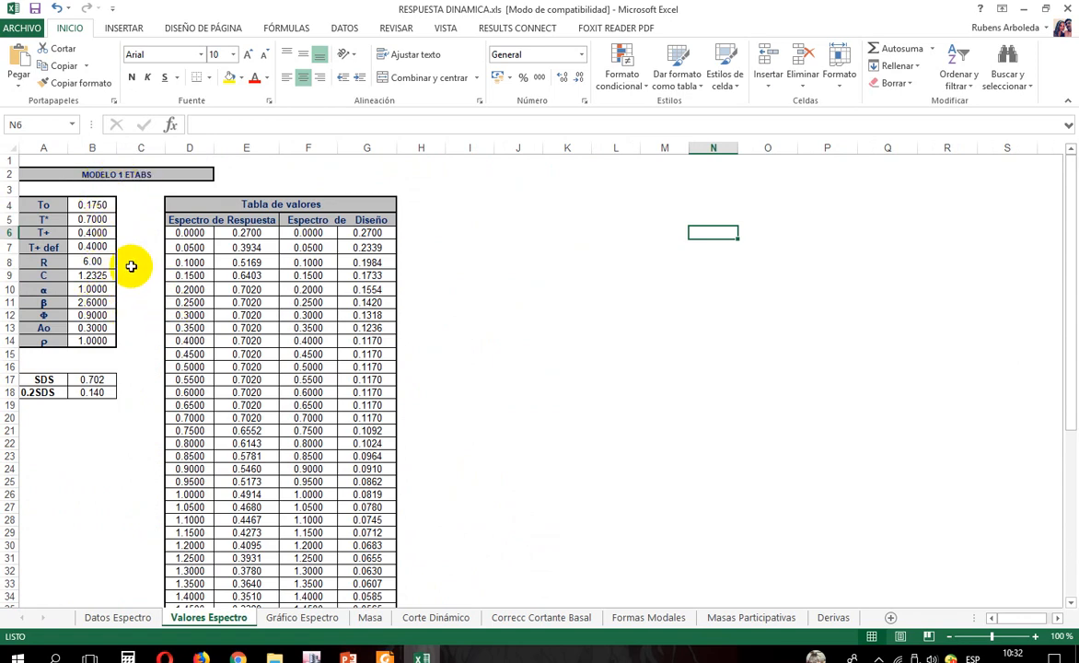
scroll(241, 272, down, 10)
scroll(240, 266, up, 6)
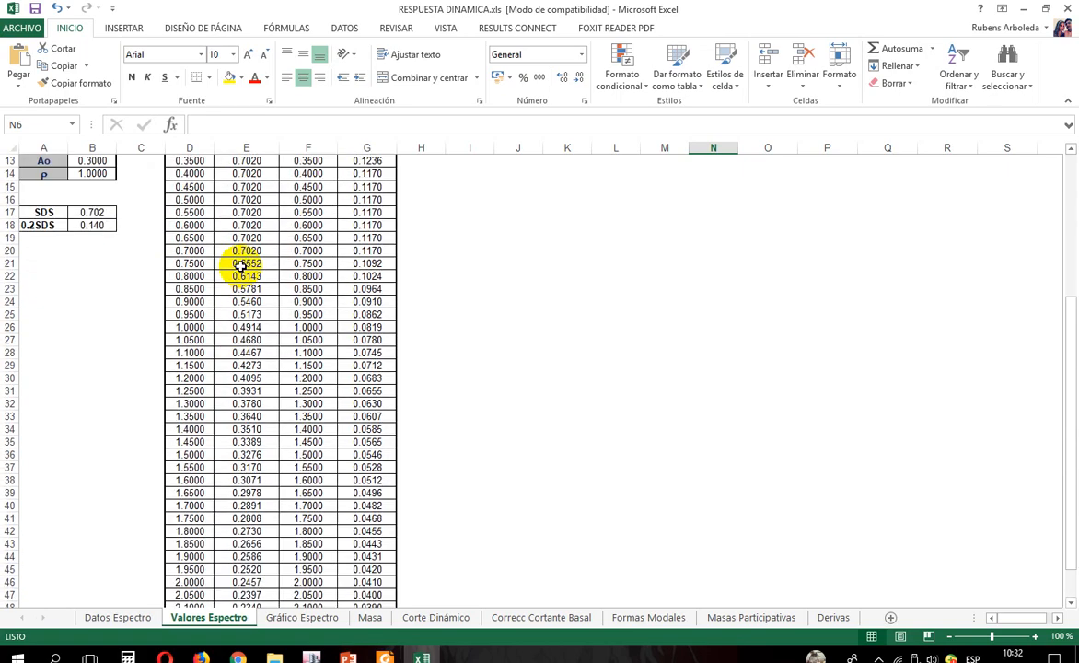
scroll(240, 265, up, 4)
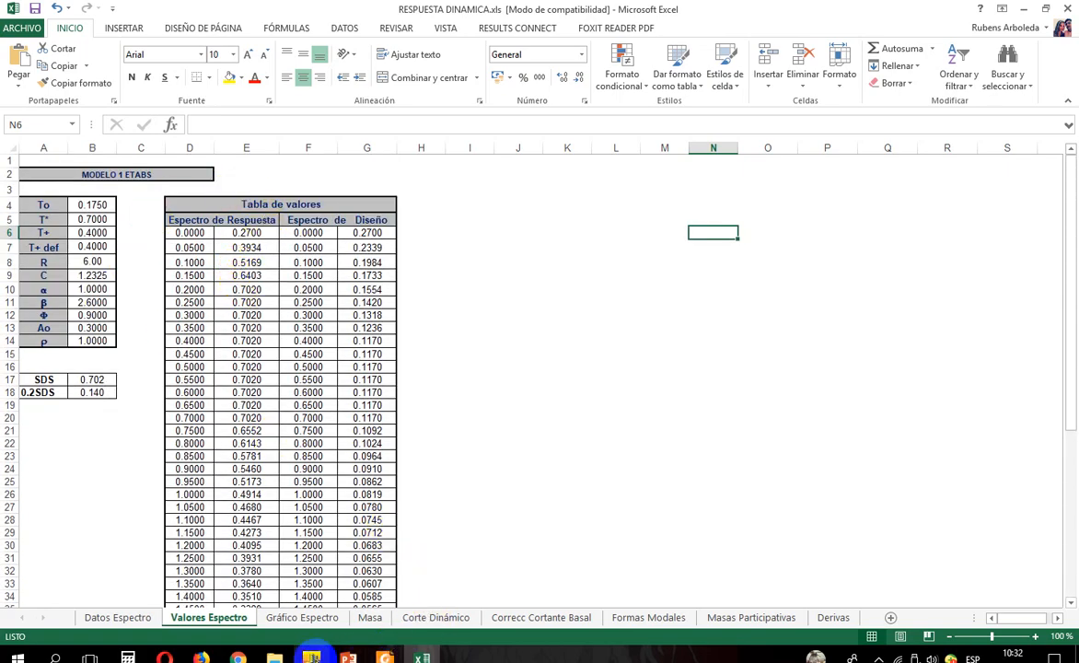
Step: Switch to ETABS, save the building model and open the load case definitions
click(311, 657)
click(57, 48)
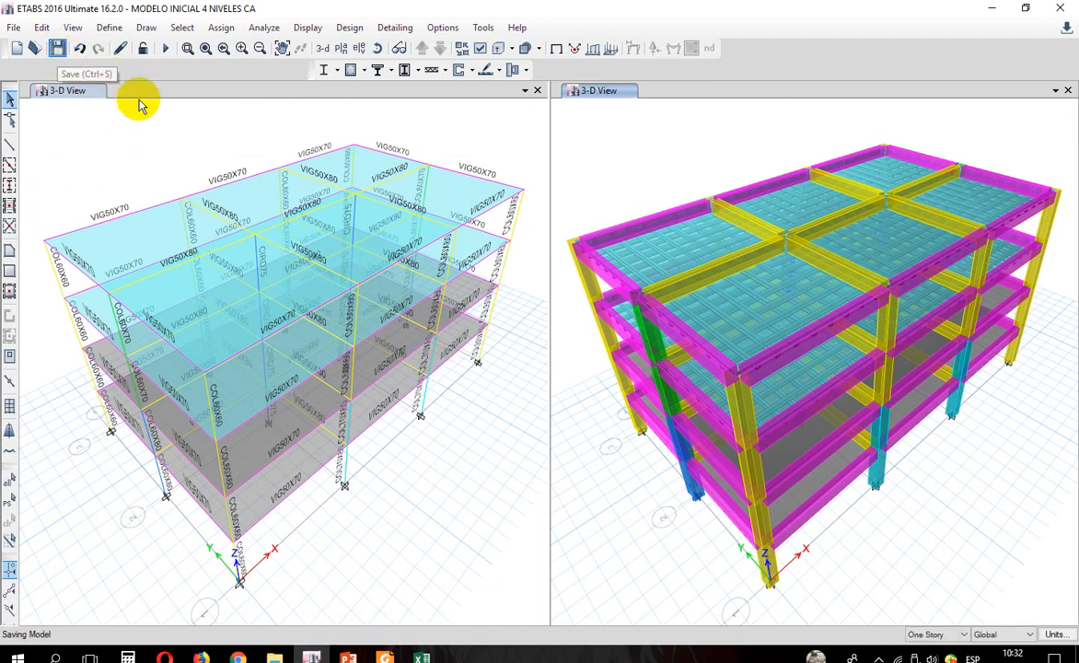
click(110, 27)
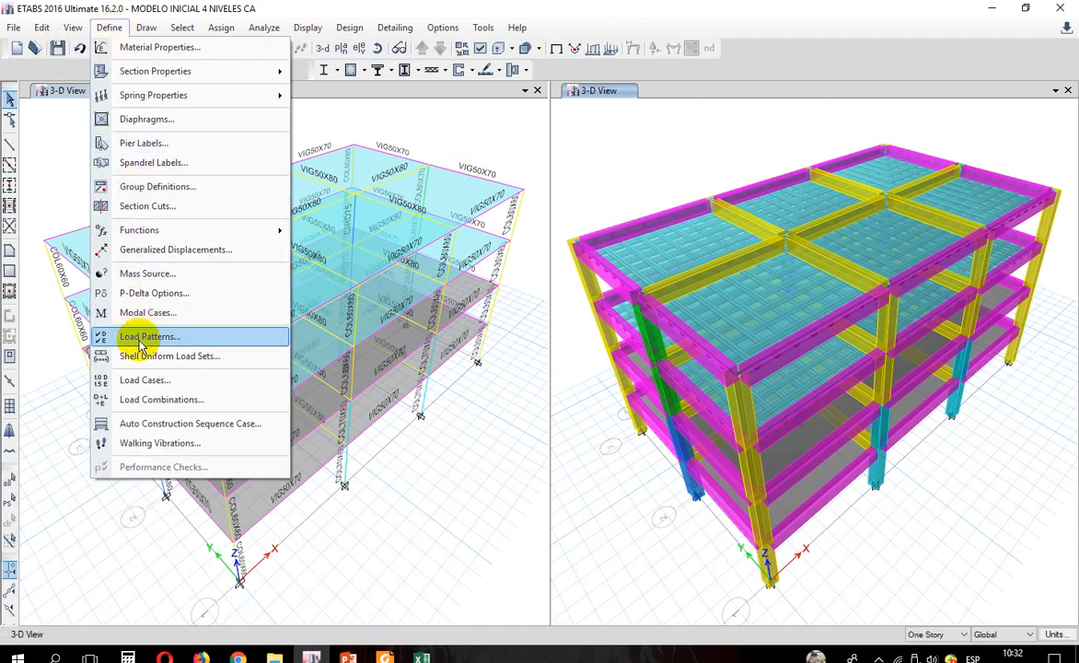
click(144, 379)
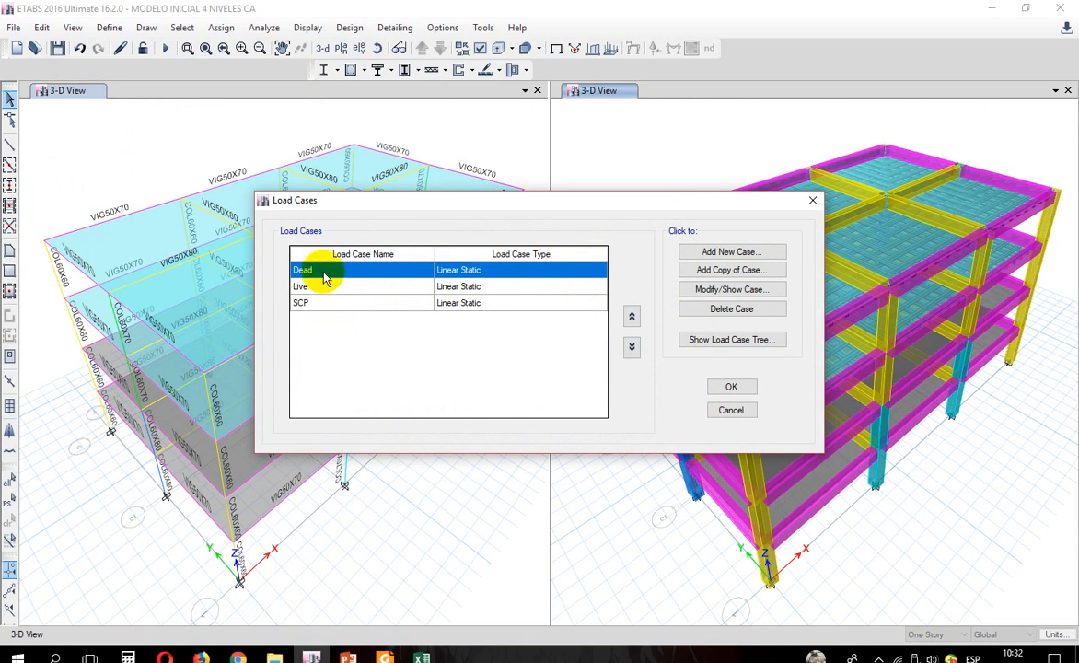
Step: Rename the Dead load case as PP
click(327, 291)
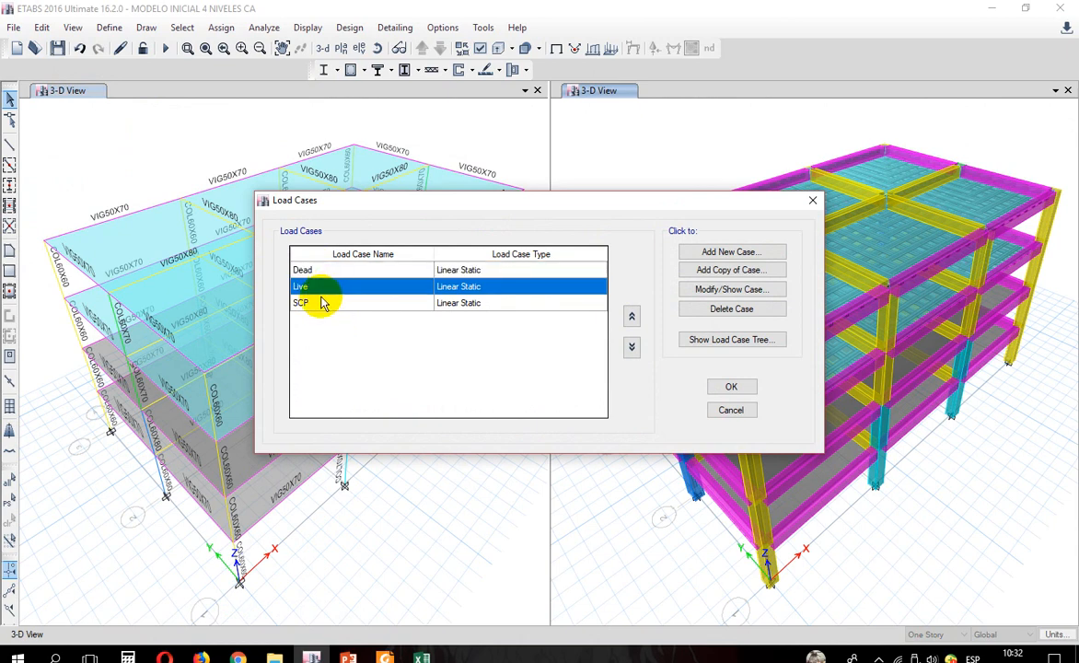
click(316, 302)
click(344, 271)
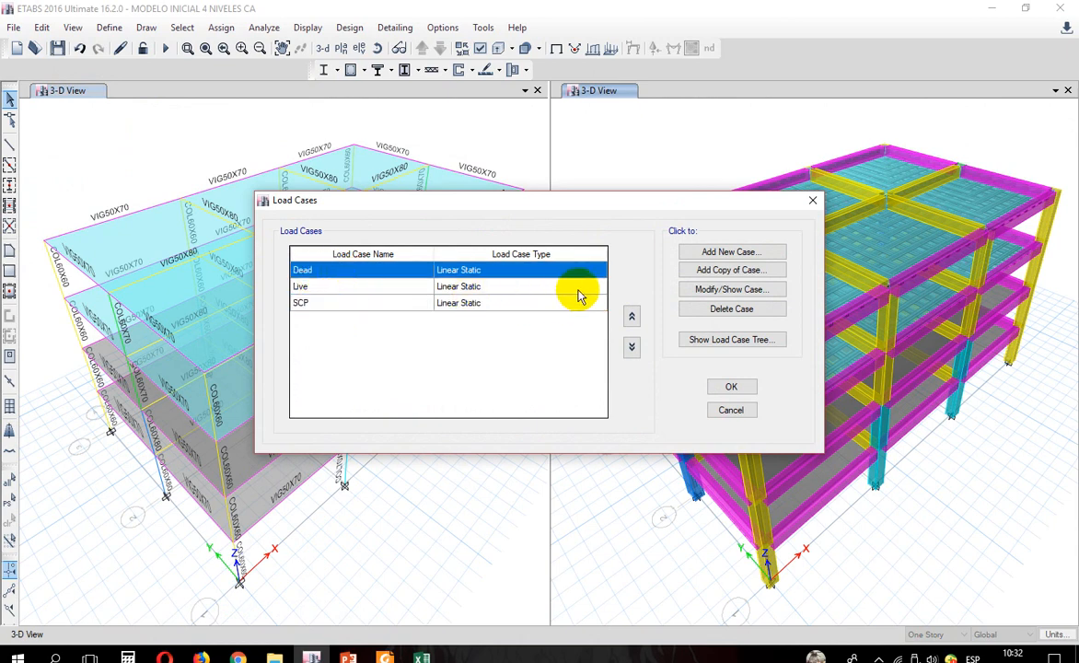
key(Return)
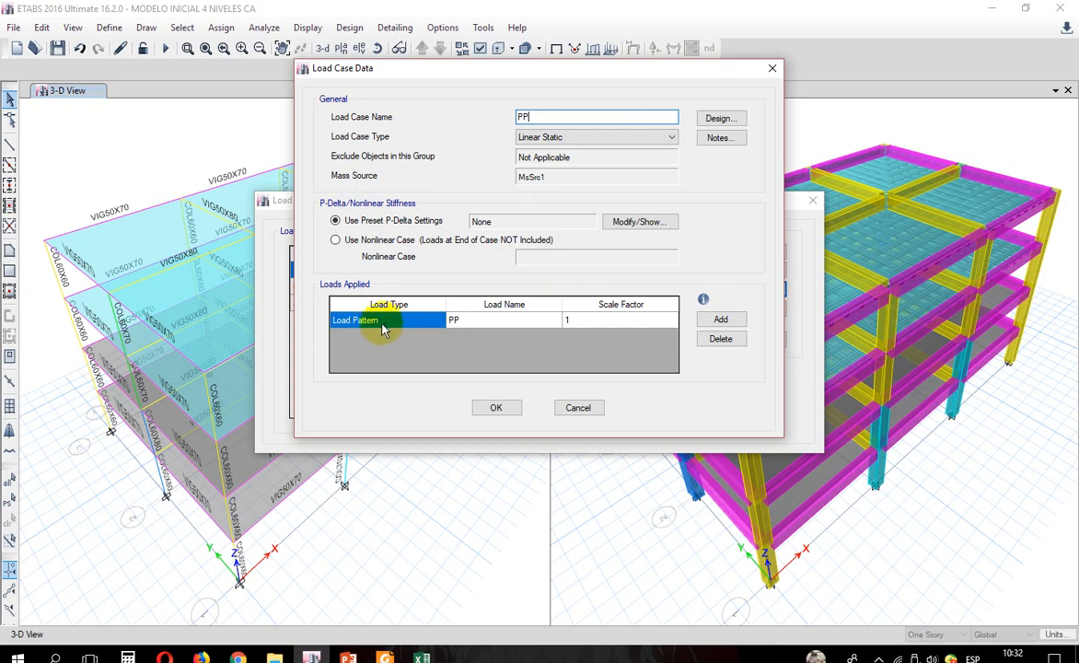
click(495, 407)
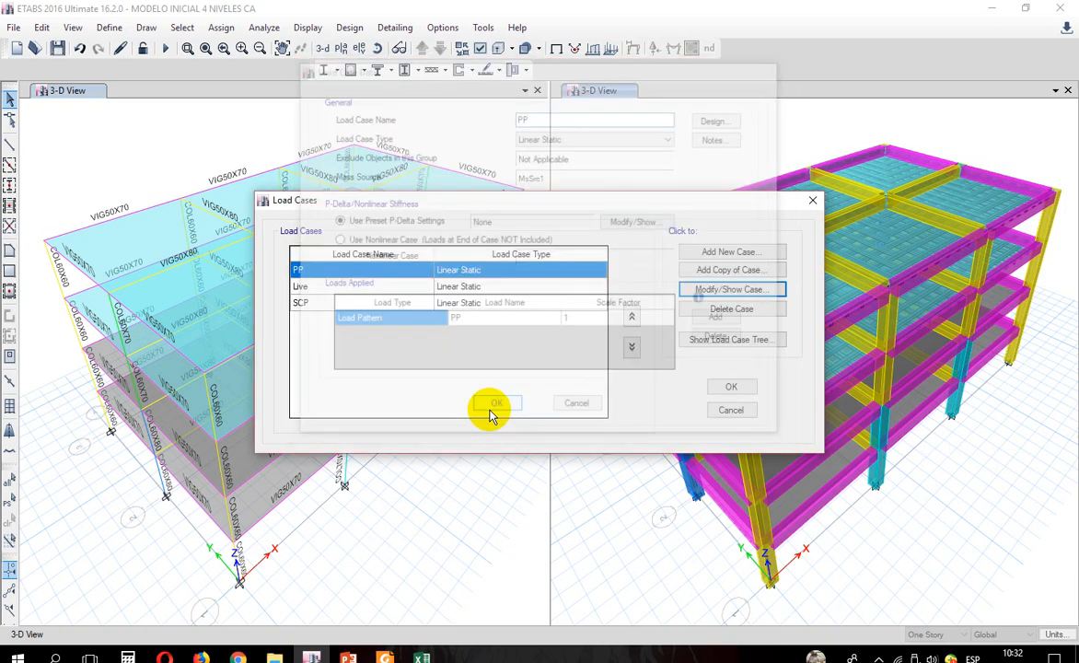
Step: Rename the Live load case as CV
click(337, 287)
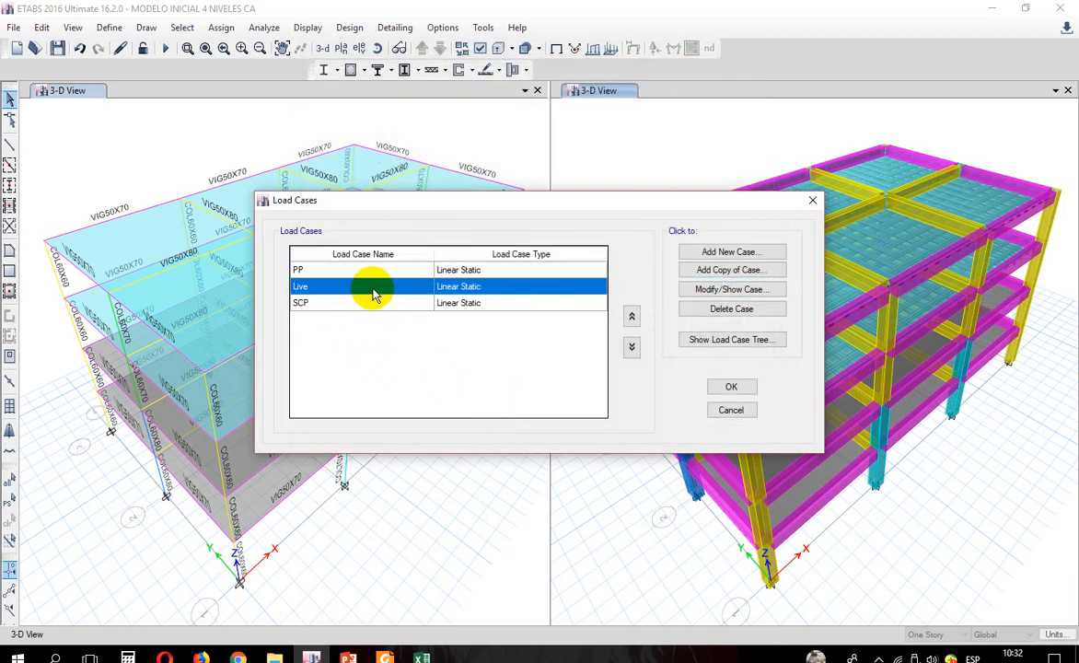
click(642, 289)
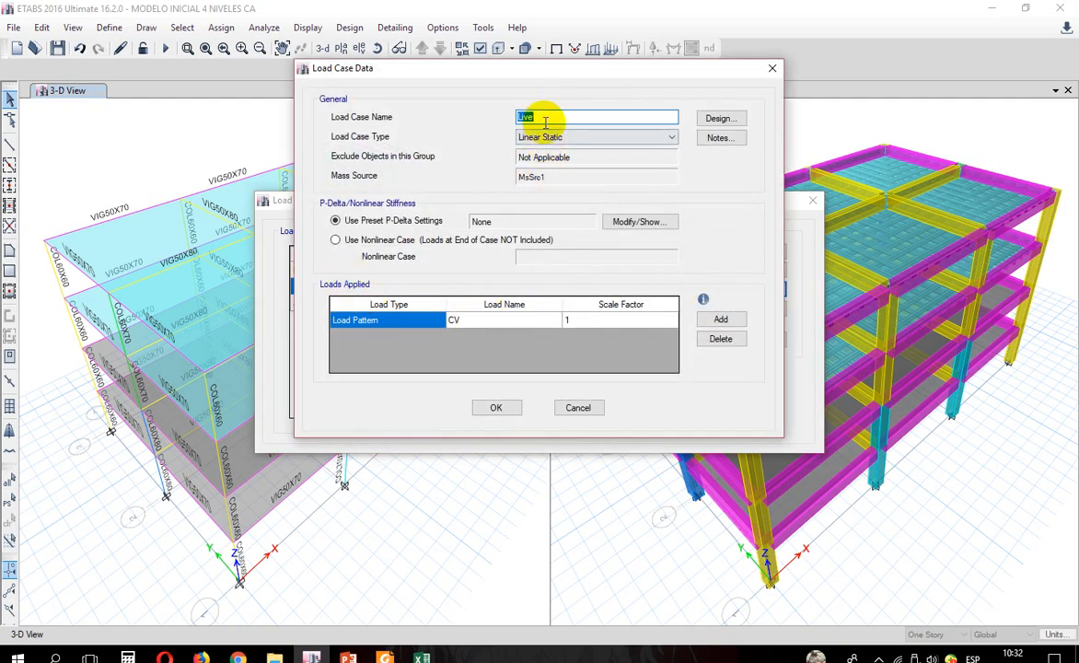
text(CV)
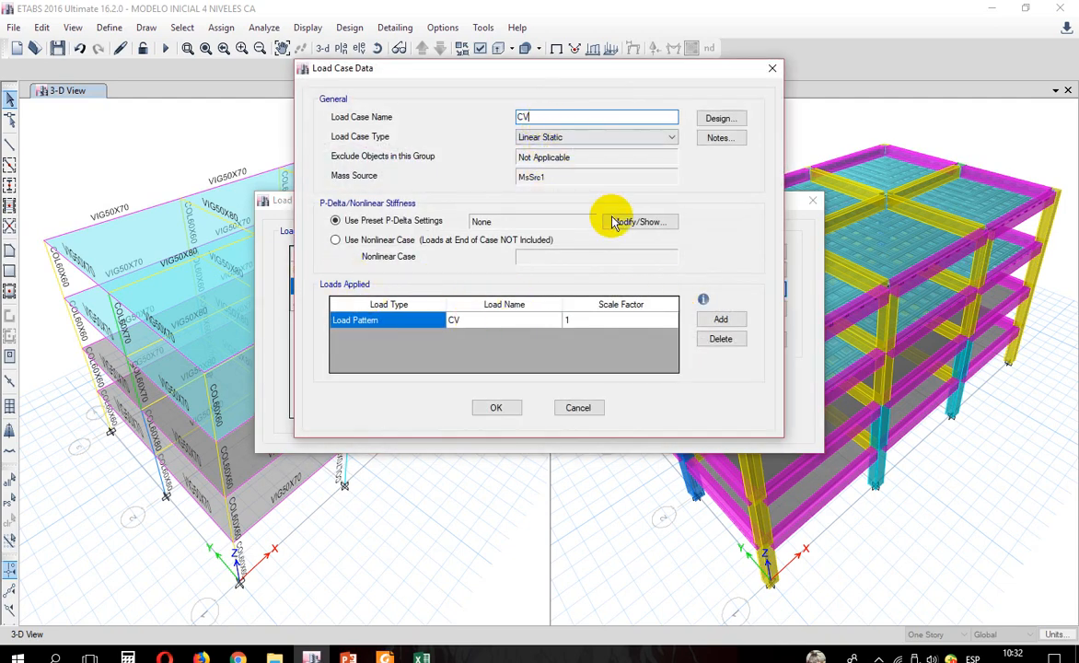
click(495, 407)
Step: Check the name and applied load pattern of the SCP load case
click(313, 302)
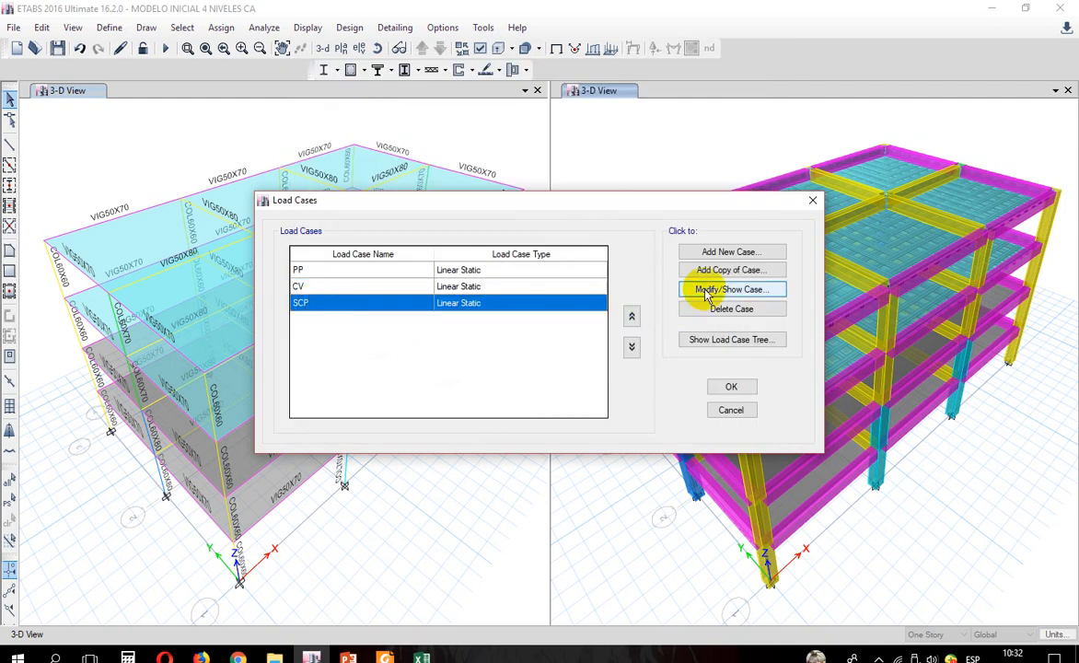
double_click(470, 303)
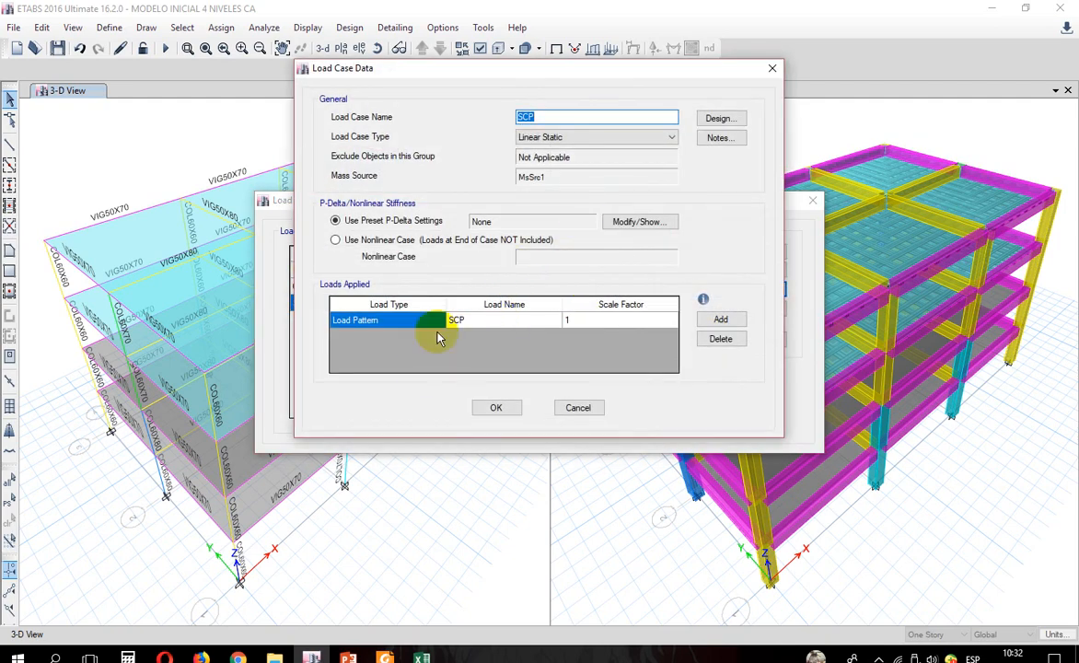
click(468, 407)
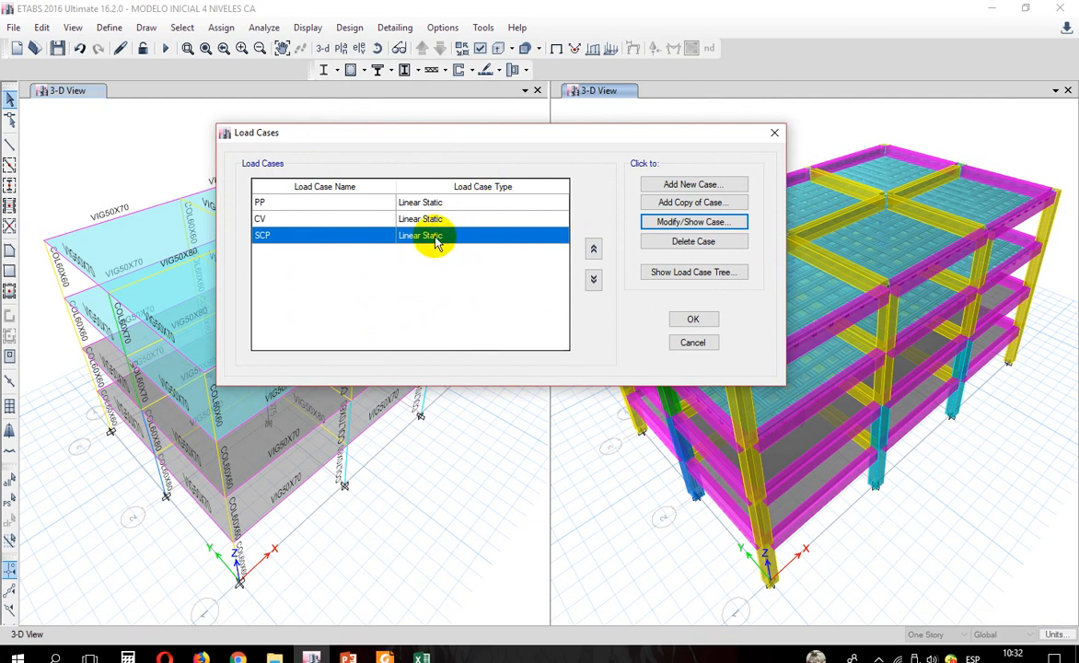
Step: Add a new load case named SX with the Response Spectrum type
click(648, 186)
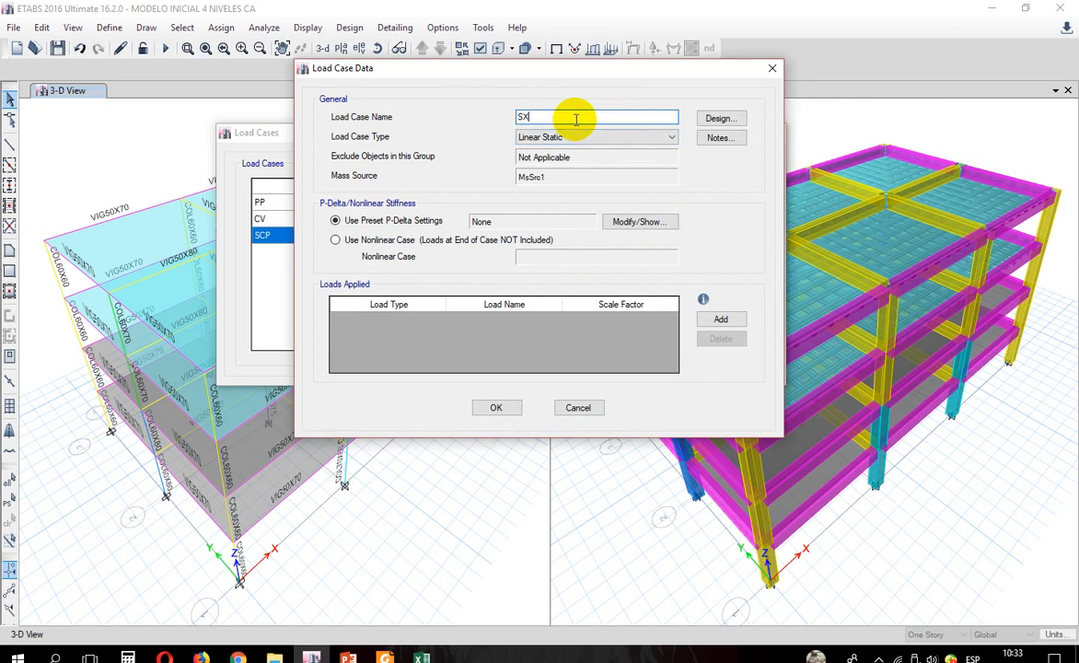
text(SX)
click(570, 137)
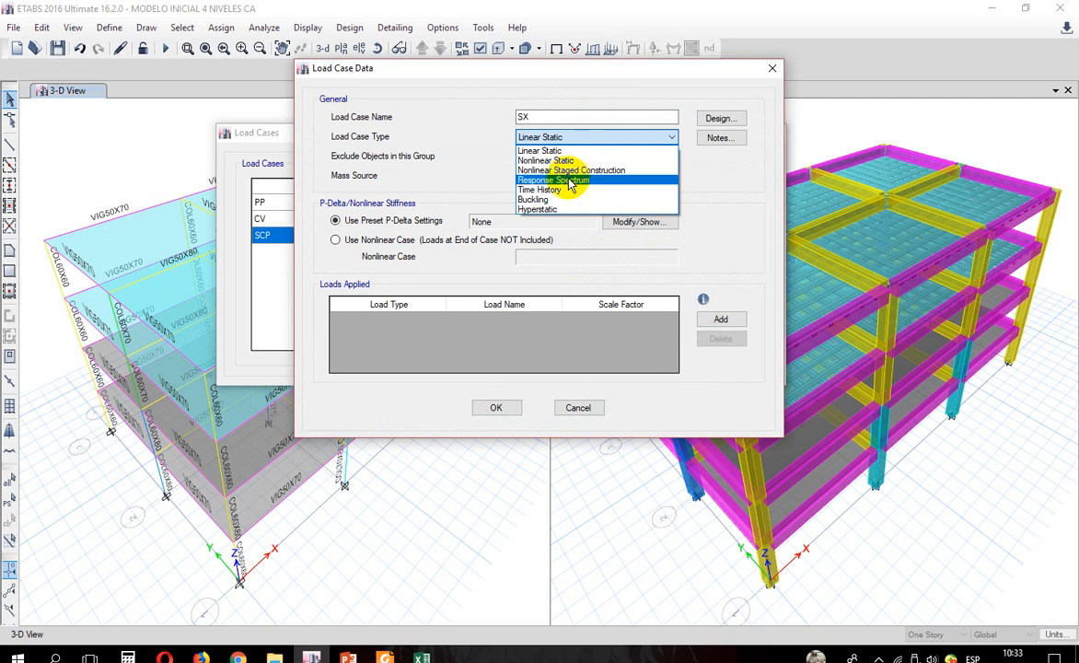
click(571, 180)
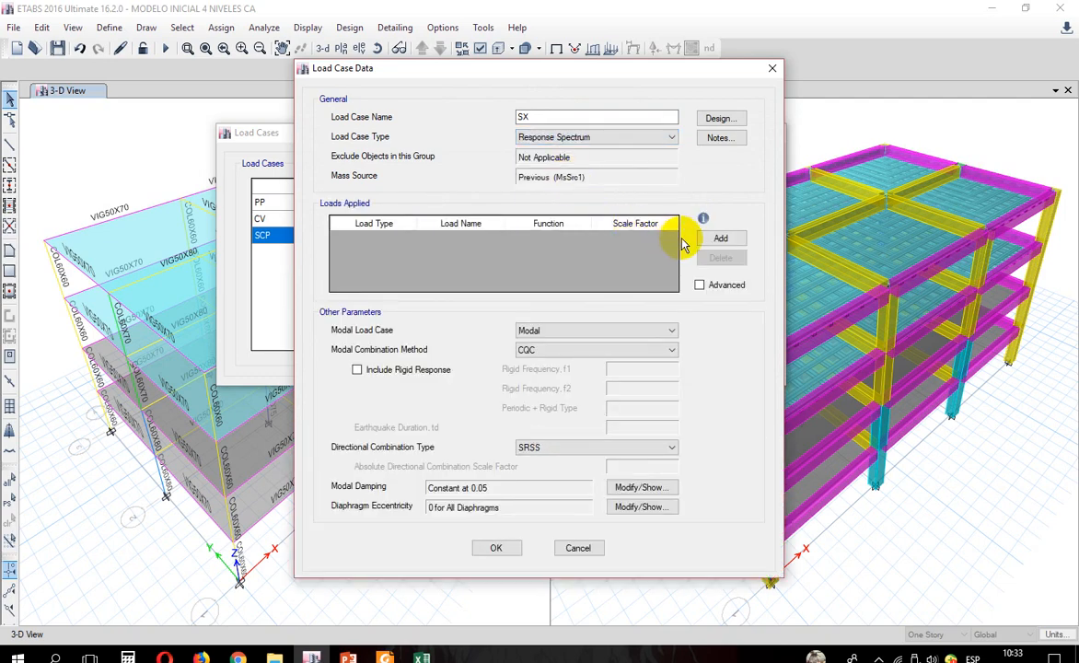
Step: Add an acceleration load to SX in direction U1 with function EZ5S2B1R6 and a scale factor of 9.81
click(719, 239)
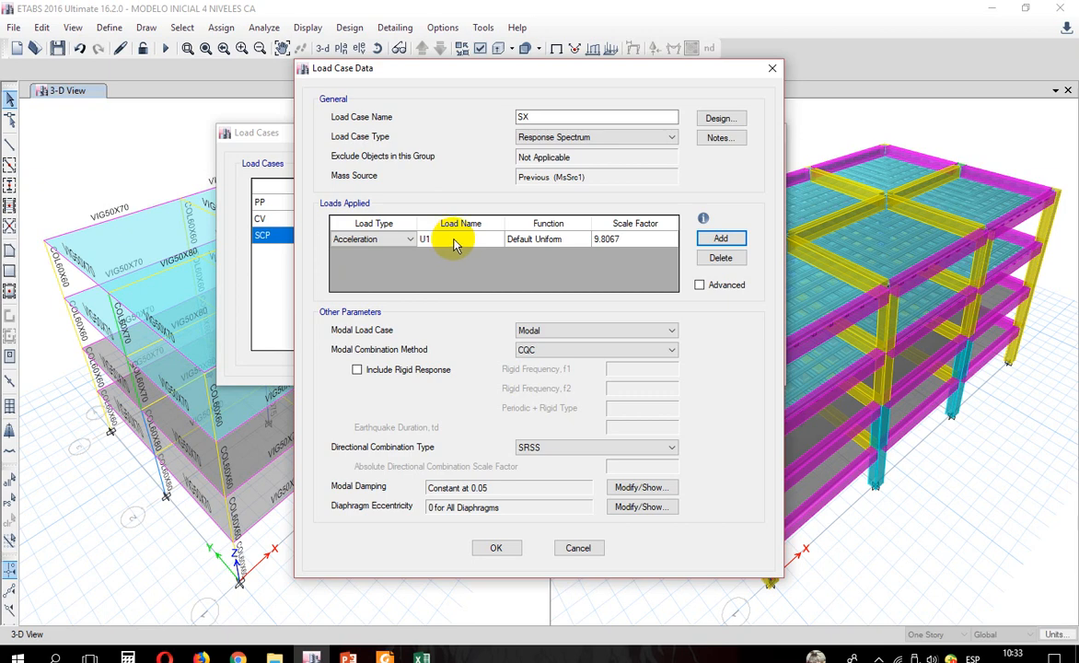
click(453, 243)
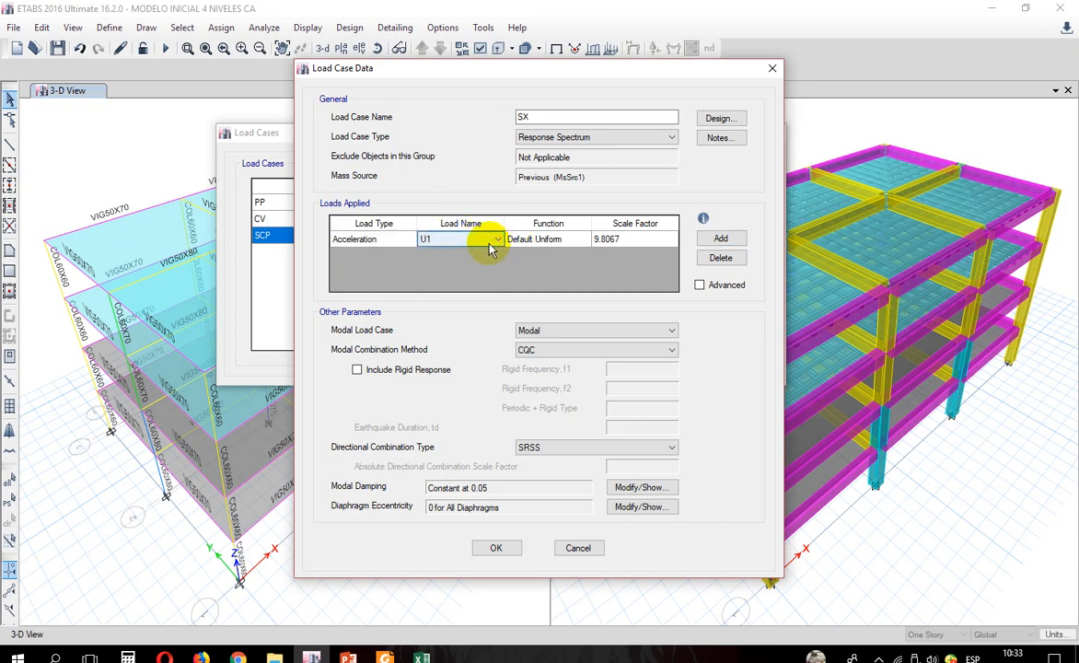
click(522, 242)
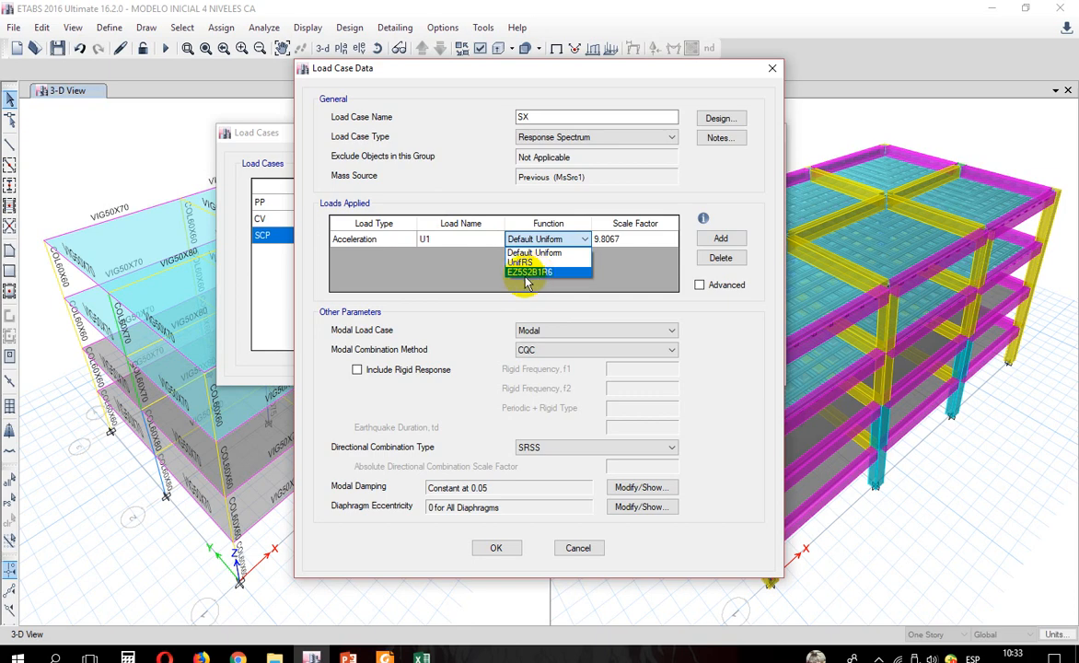
click(530, 273)
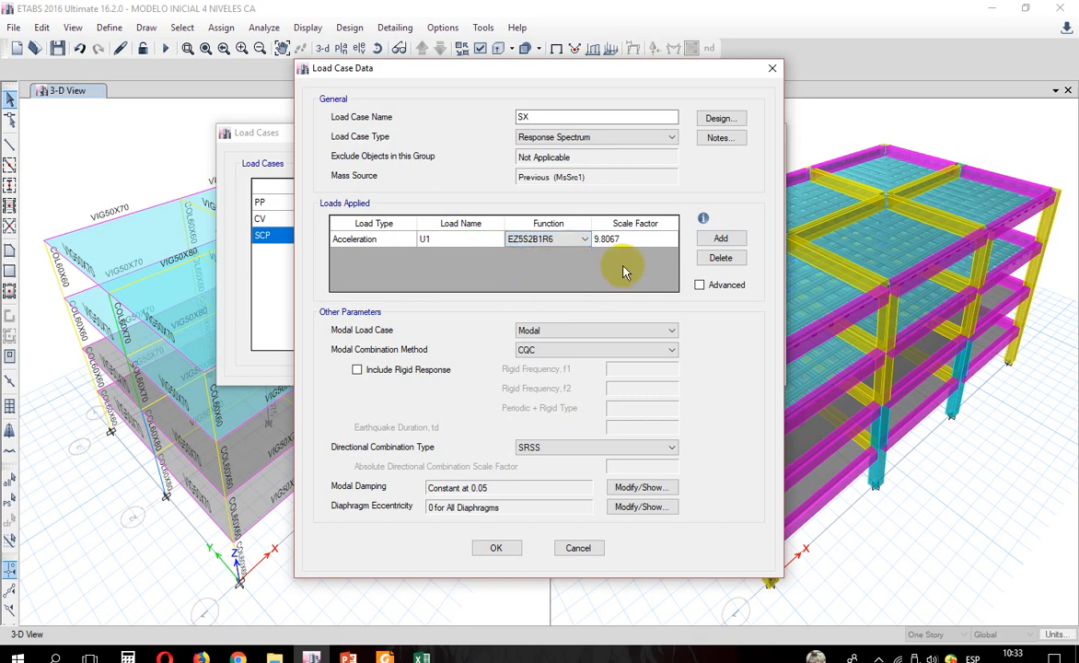
click(632, 239)
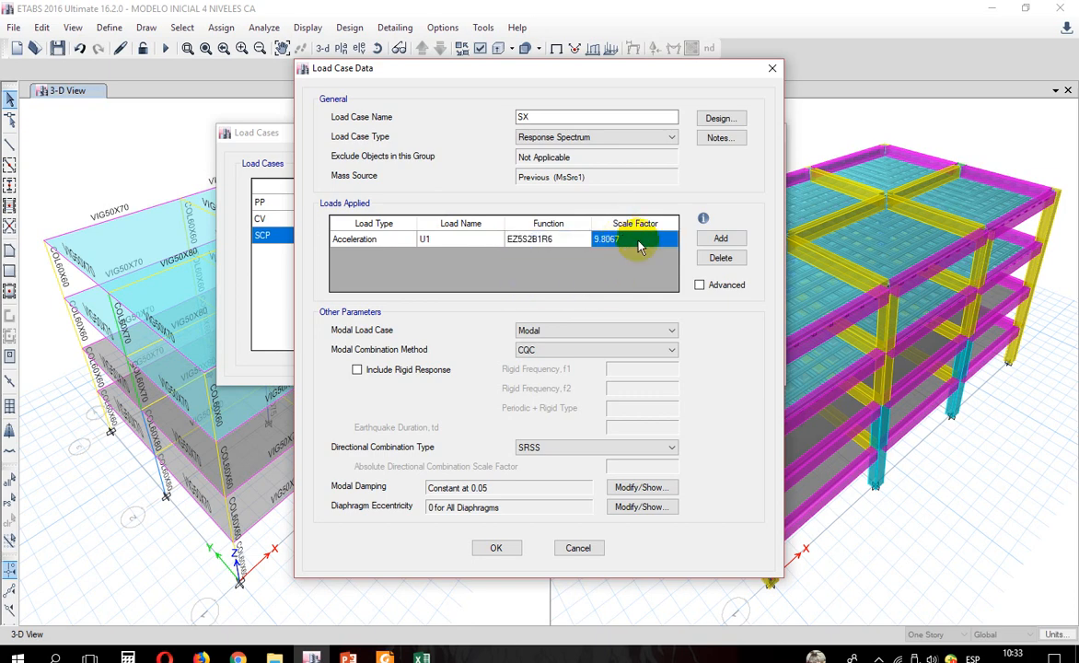
text(9)
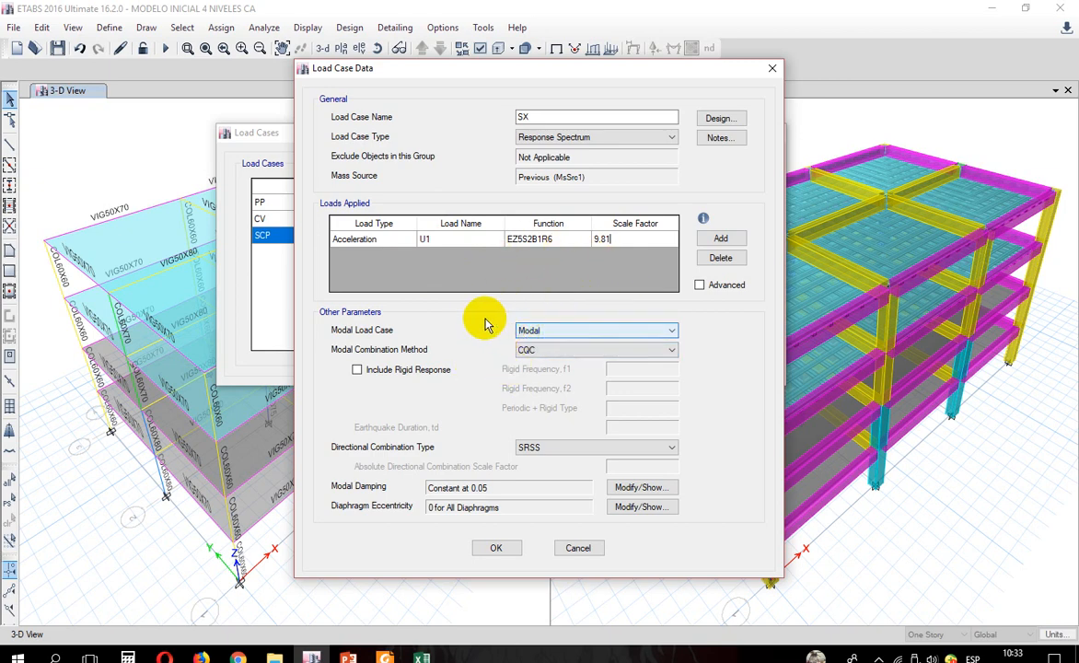
Step: Check the modal load case, directional combination type and modal damping settings of the SX case
click(550, 335)
click(556, 338)
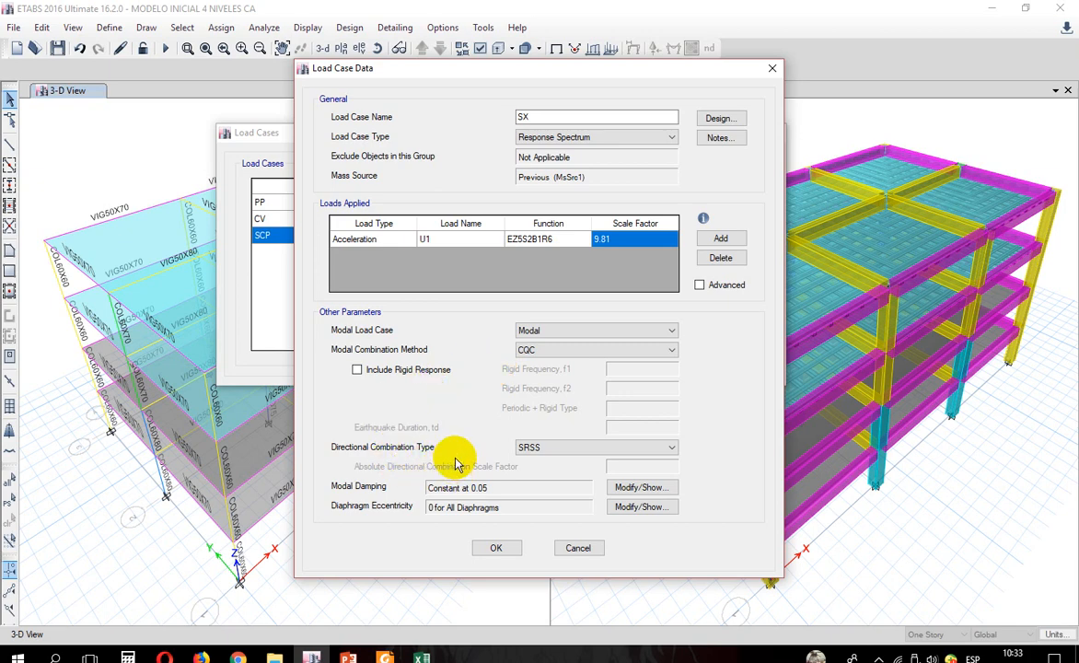
click(532, 448)
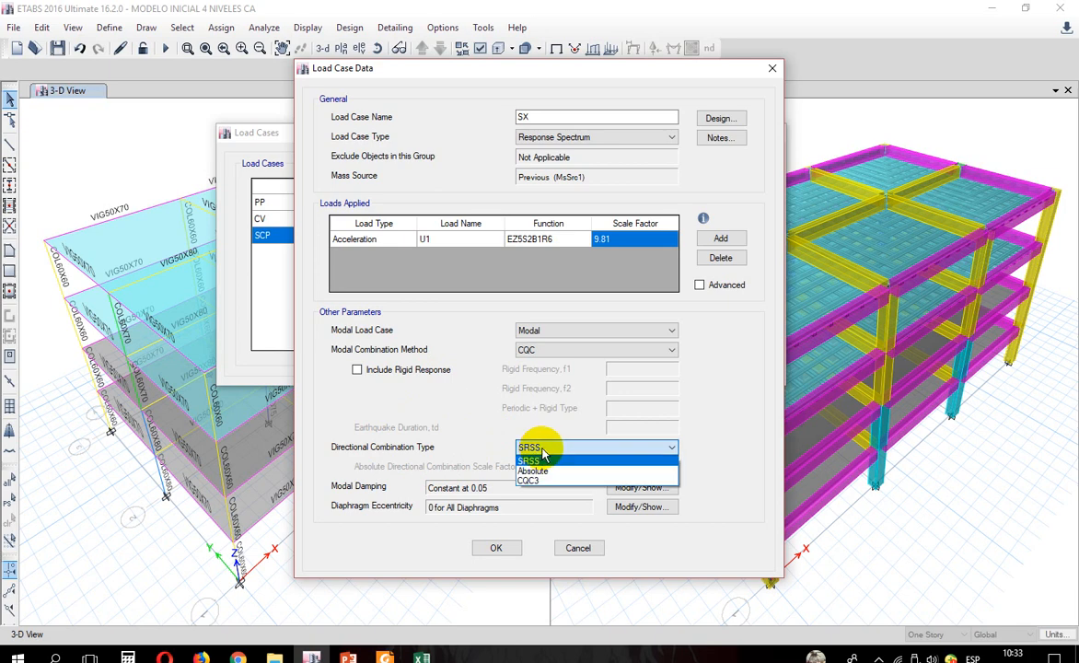
click(542, 450)
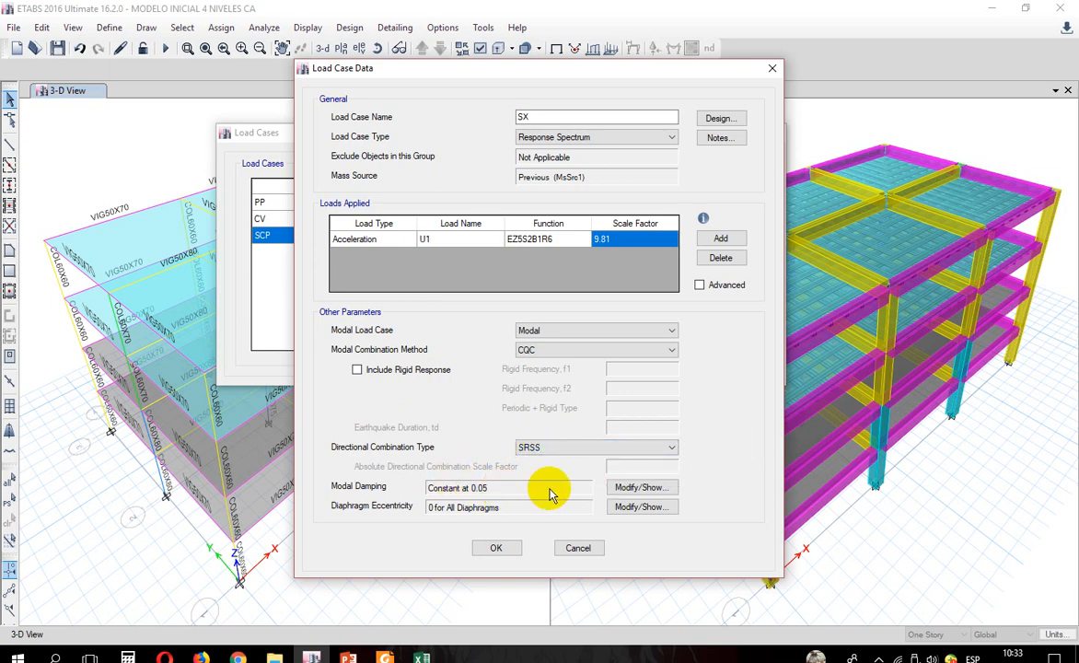
click(622, 489)
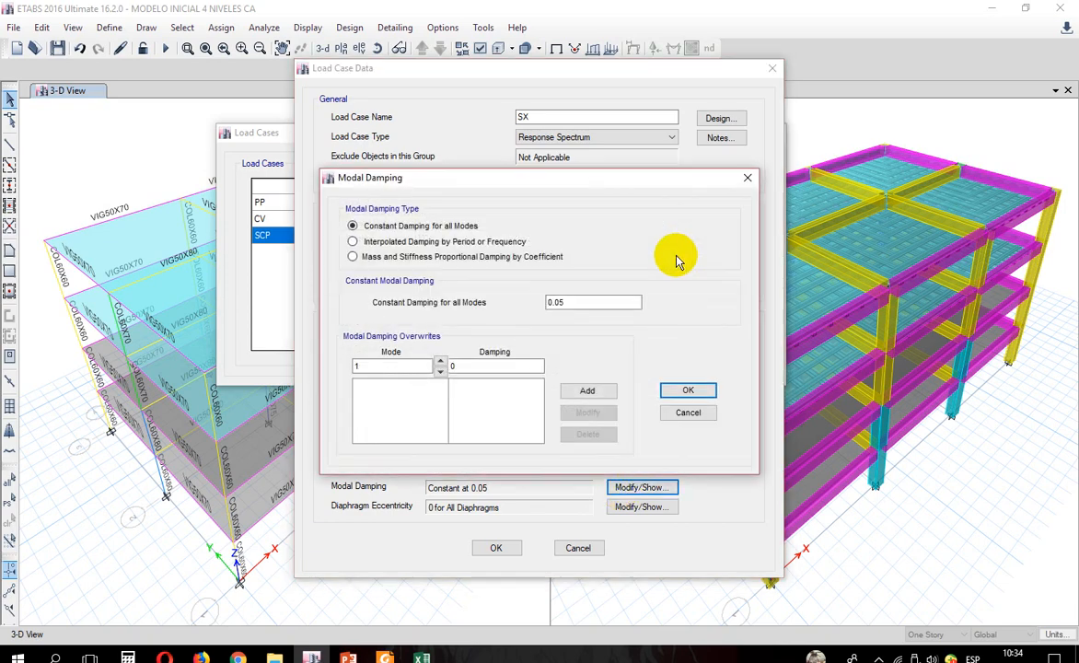
click(747, 178)
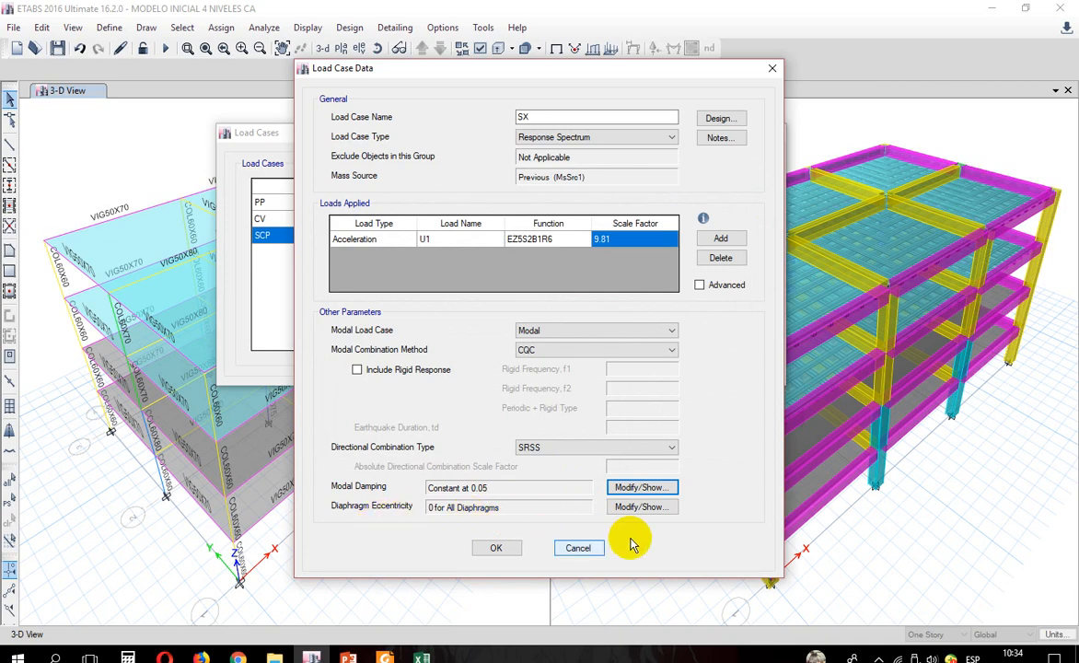
Step: Set the diaphragm eccentricity ratio of the SX case to 0.06 for all diaphragms and accept the case
click(641, 507)
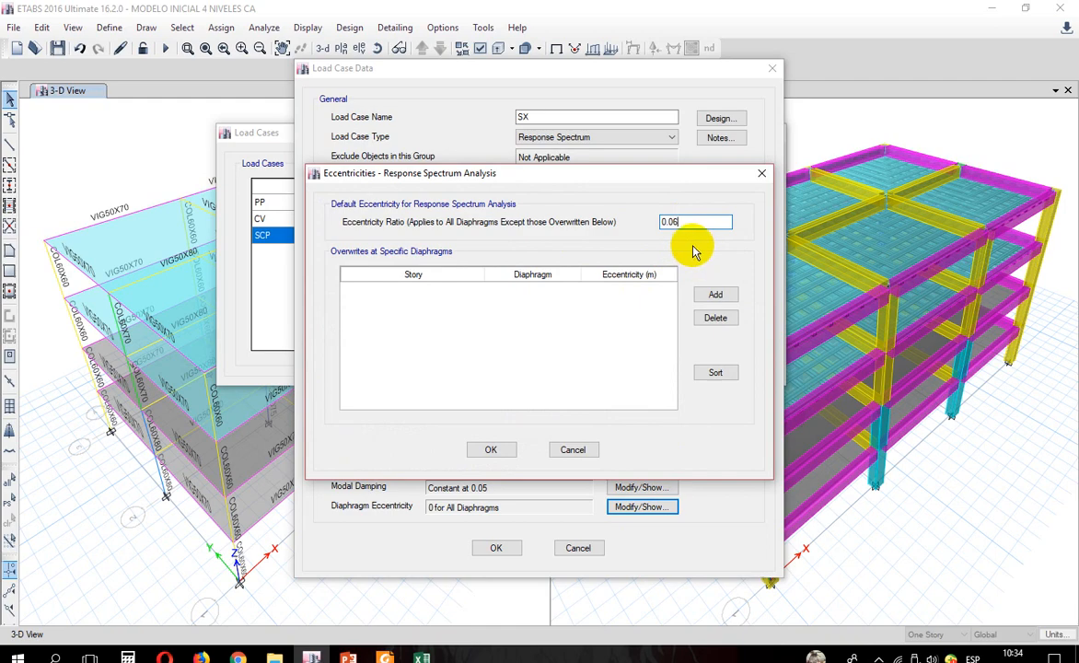
click(491, 449)
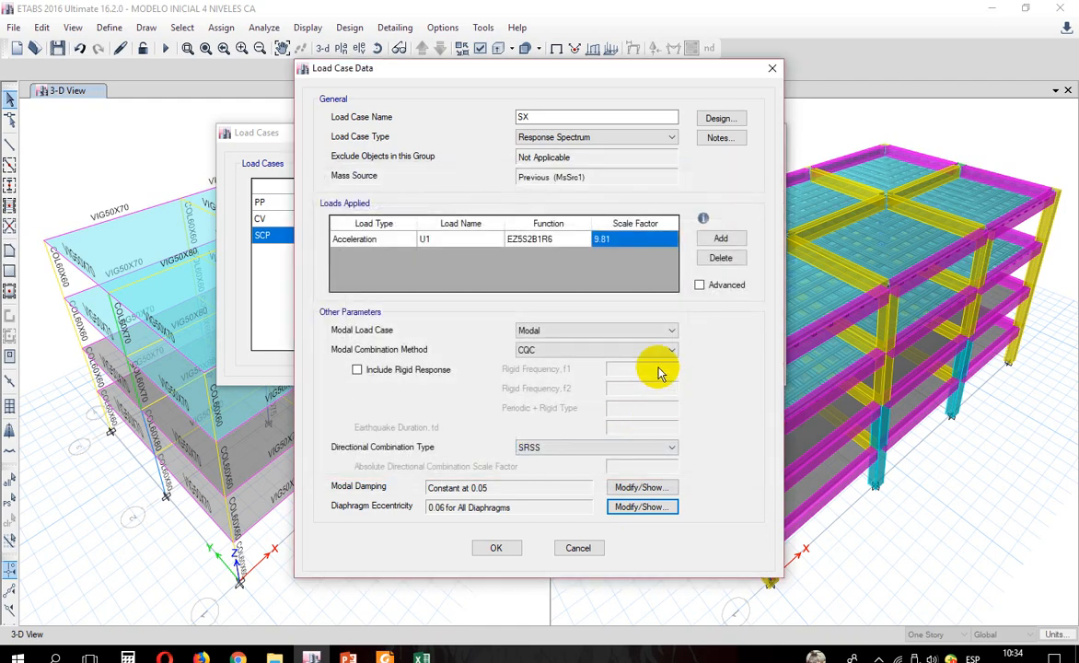
click(495, 549)
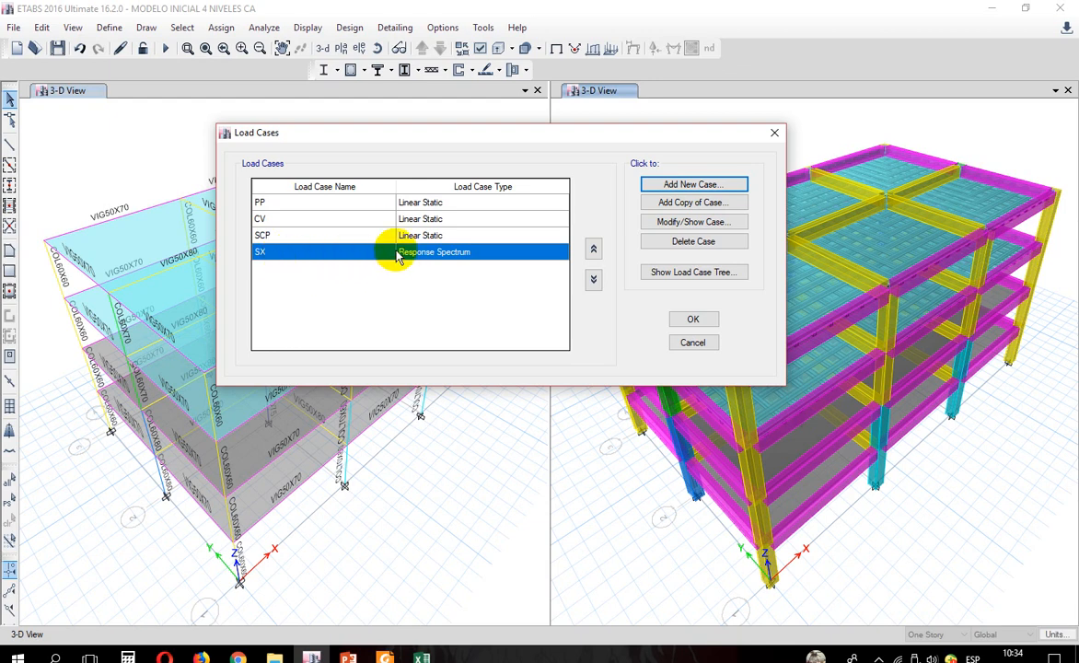
Step: Add a copy of the SX load case named SY and set its acceleration direction to U2
click(700, 204)
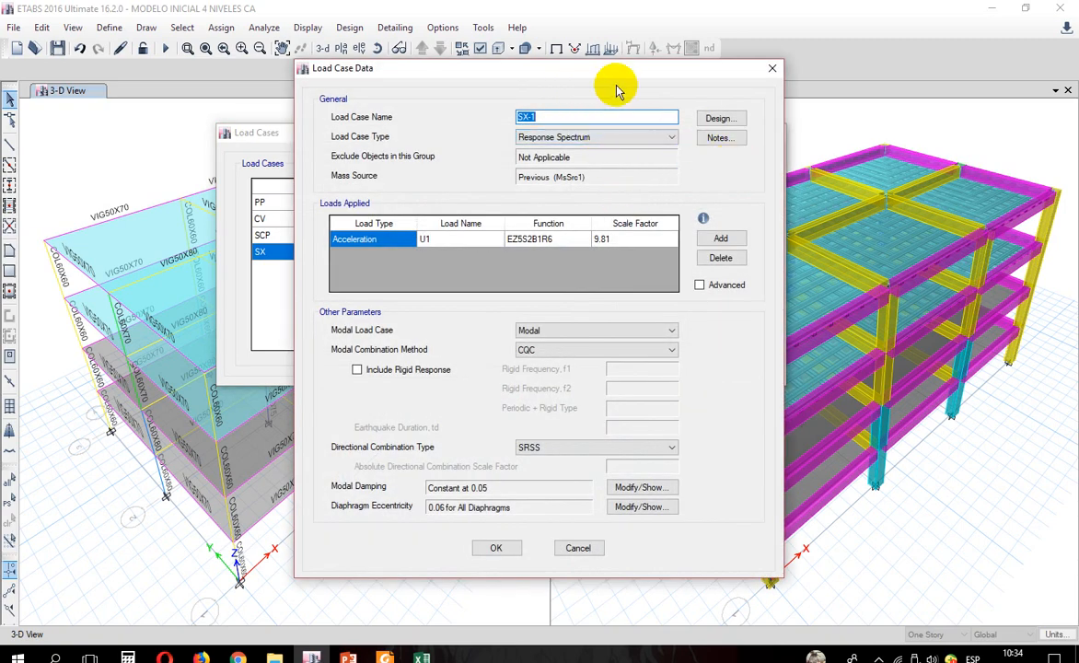
drag(613, 74, 777, 140)
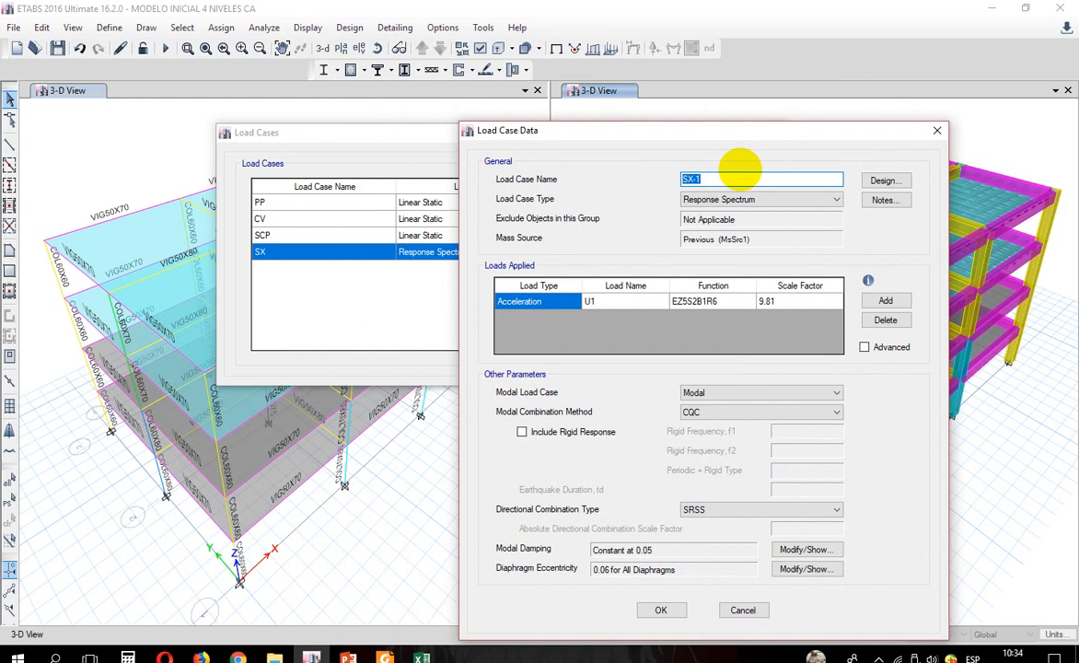
text(SY)
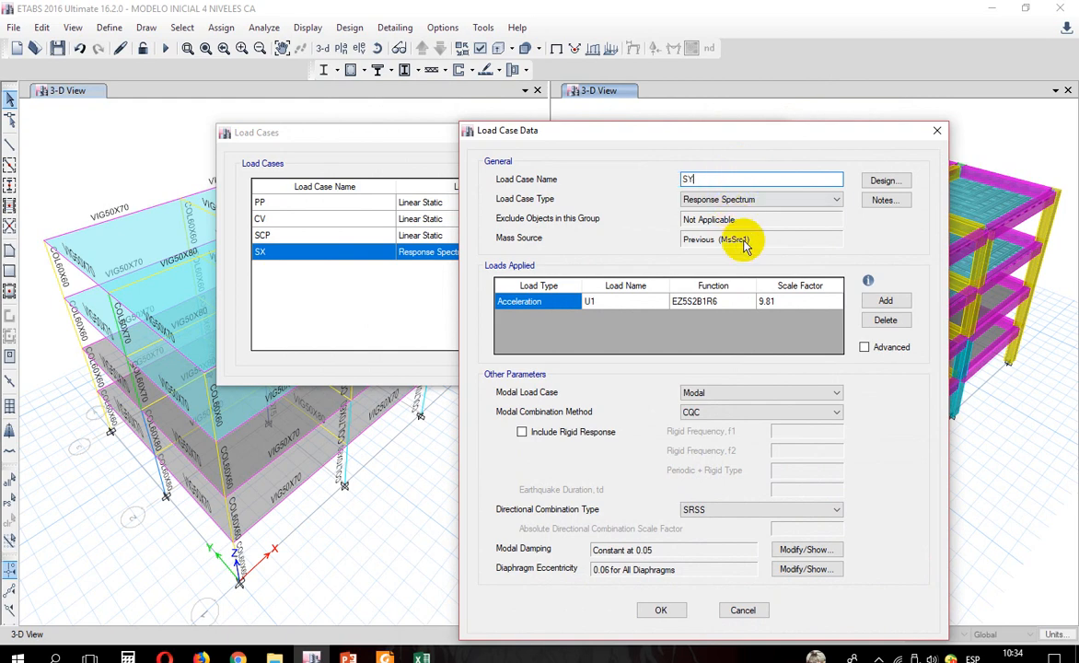
click(624, 302)
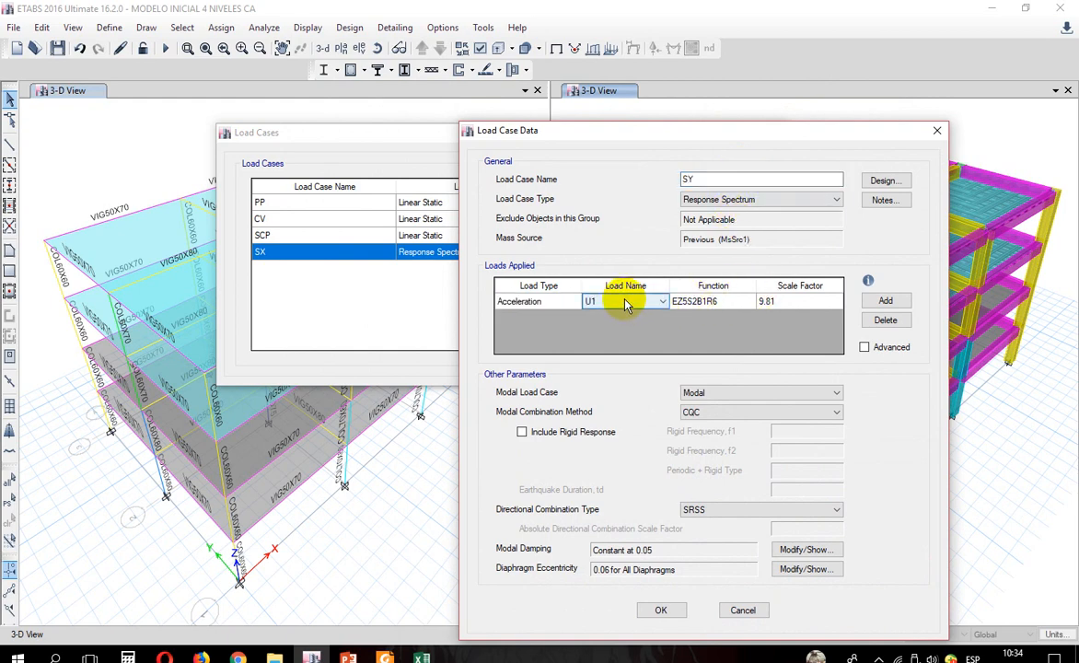
click(625, 305)
click(621, 325)
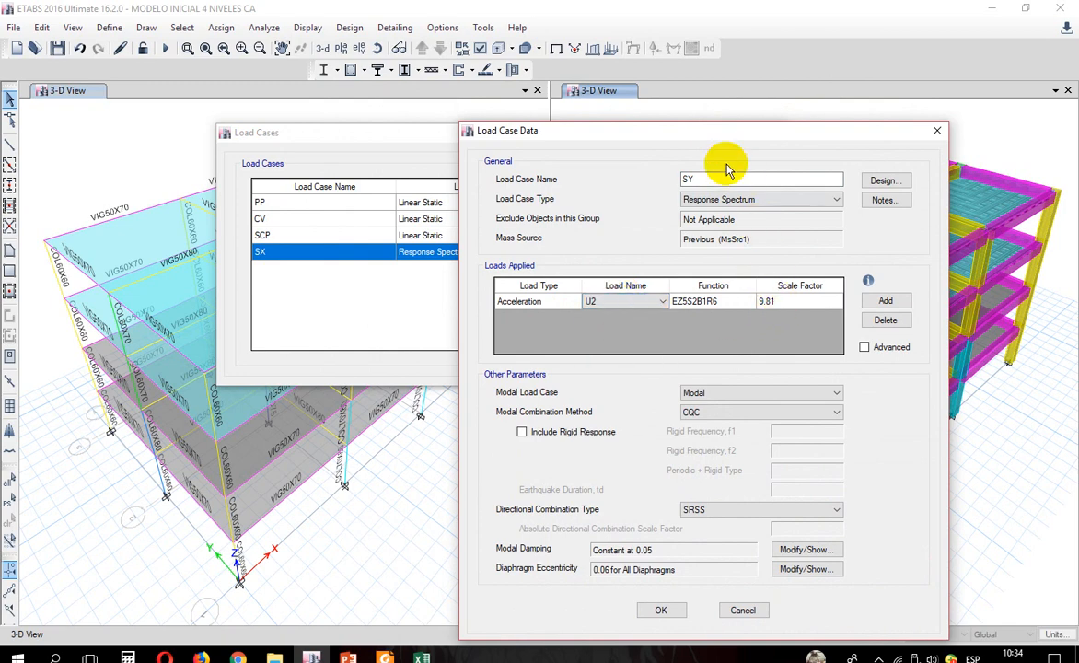
Step: Check the diaphragm eccentricity ratio of the SY case and accept the new load case
drag(698, 132, 698, 51)
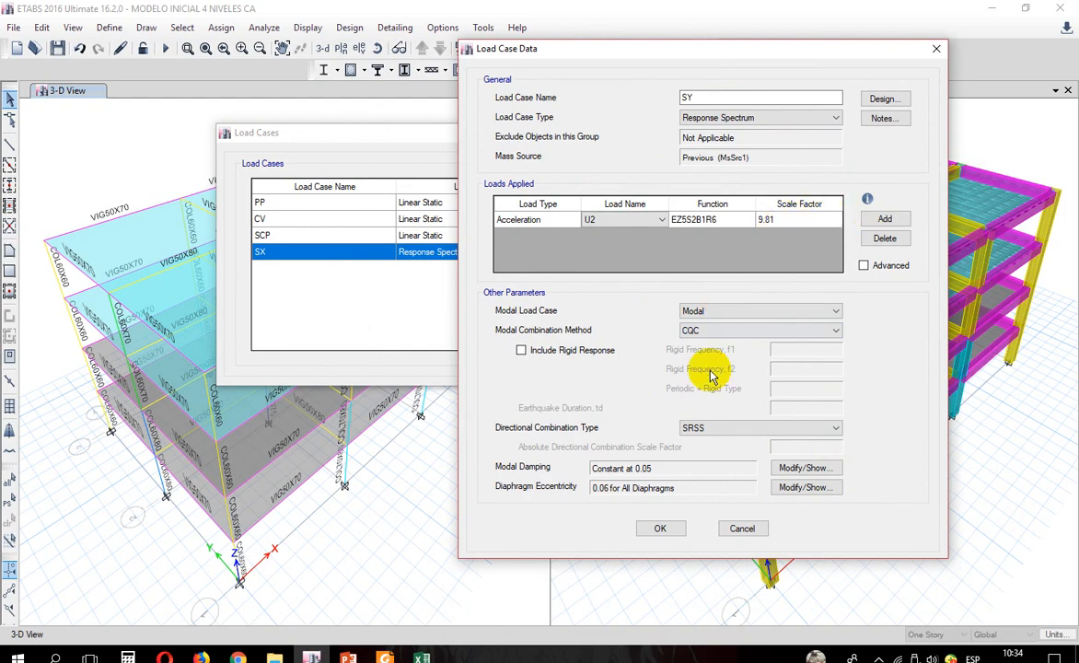
click(789, 486)
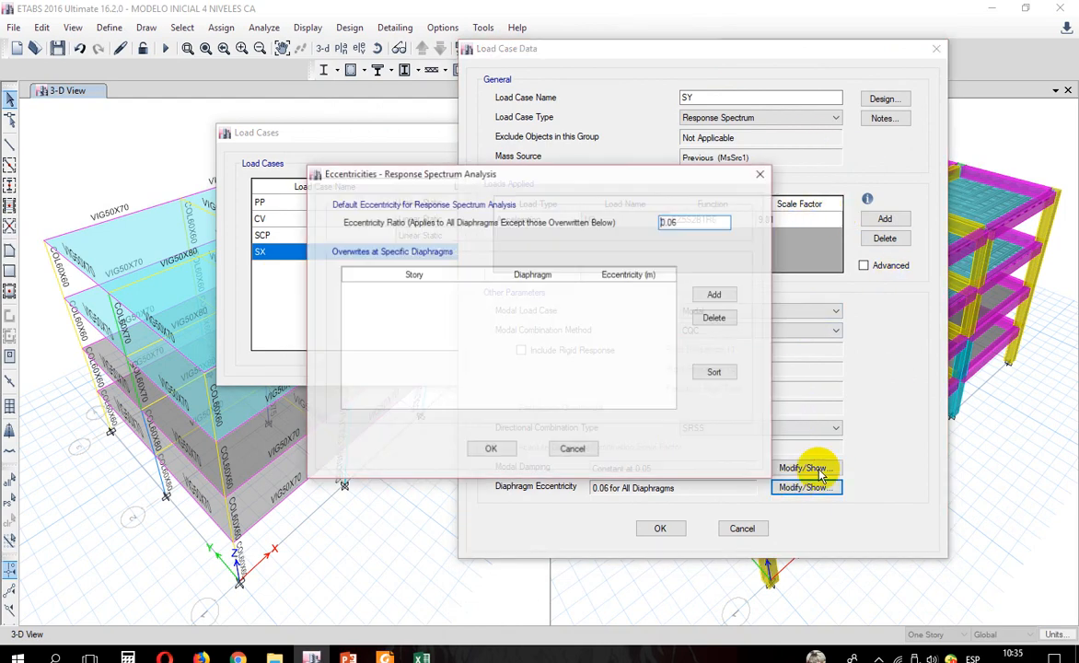
click(491, 448)
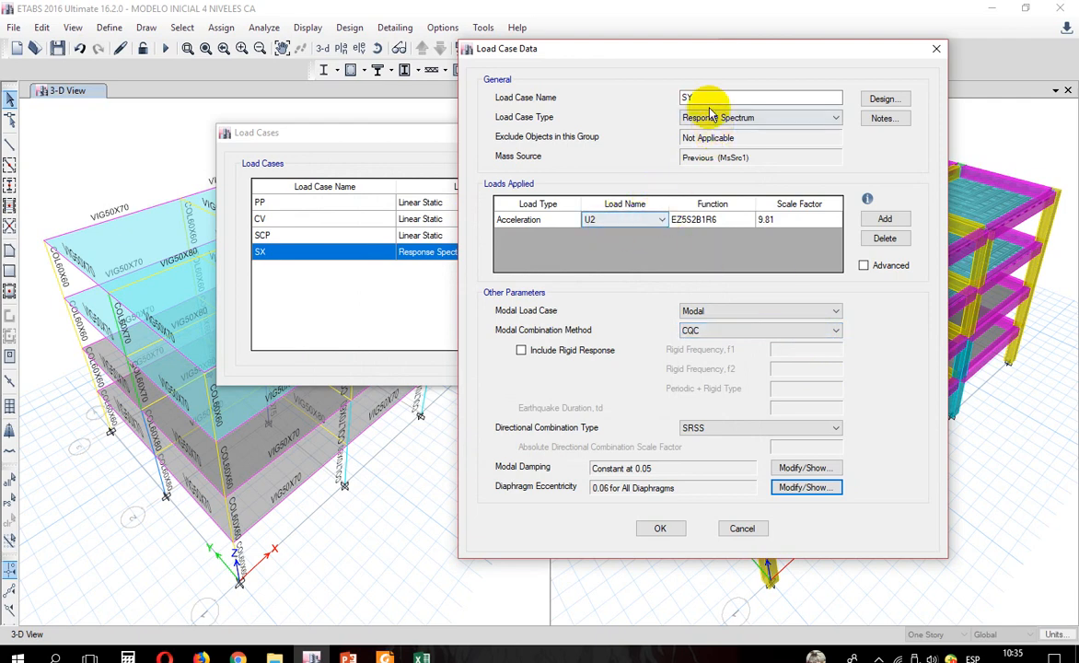
click(658, 528)
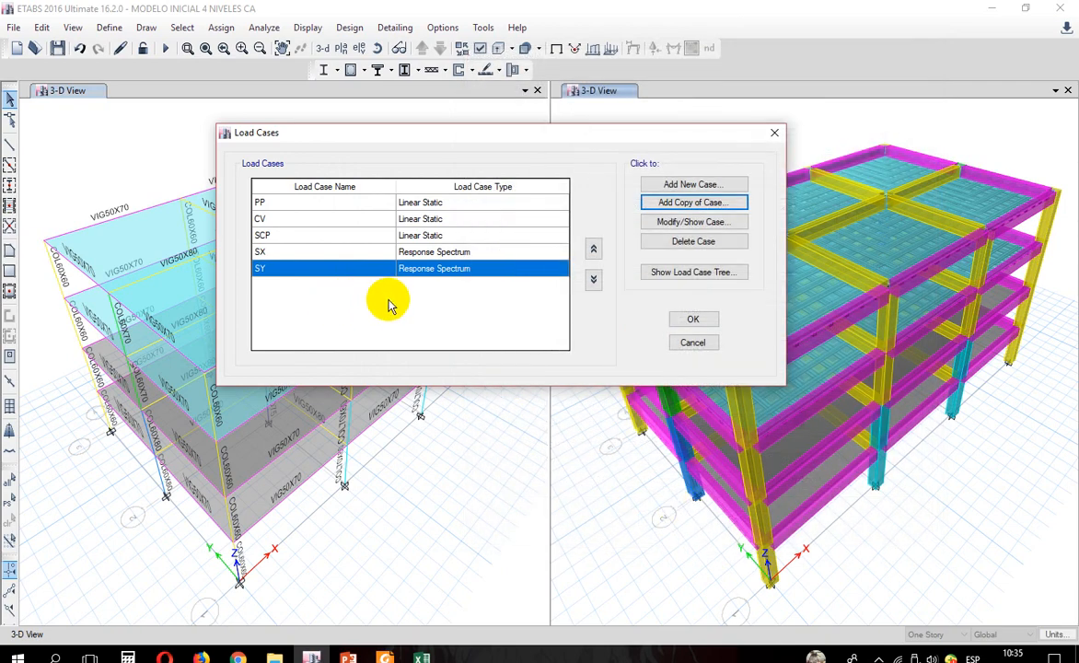
Step: Accept the load case list with PP, CV, SCP, SX and SY, and save the model
click(318, 206)
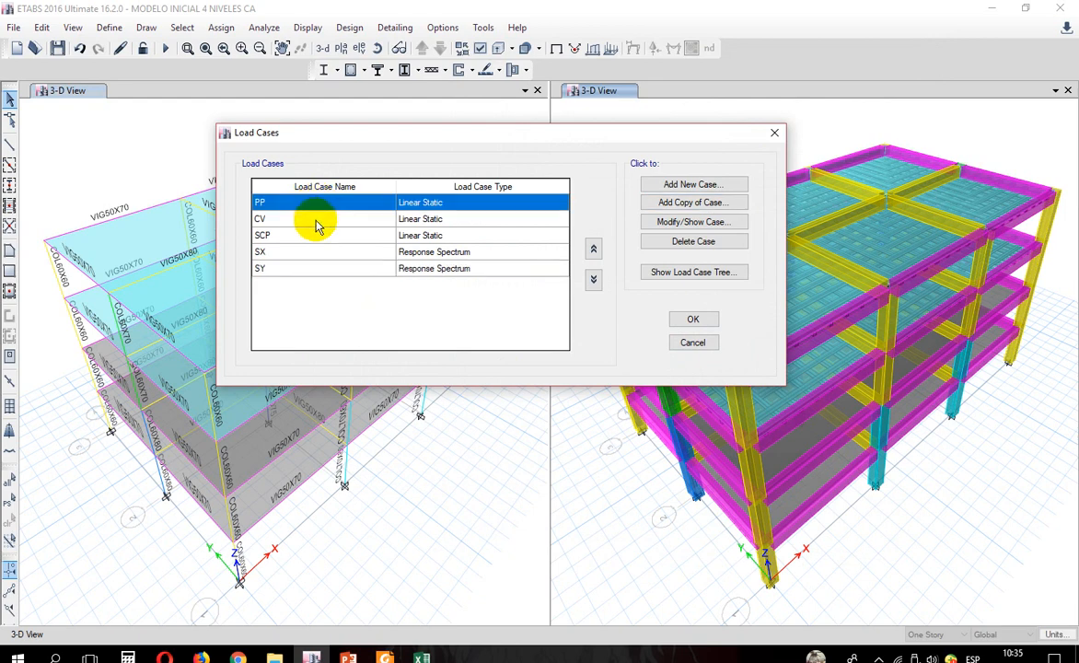
click(315, 221)
click(310, 236)
click(310, 250)
click(312, 269)
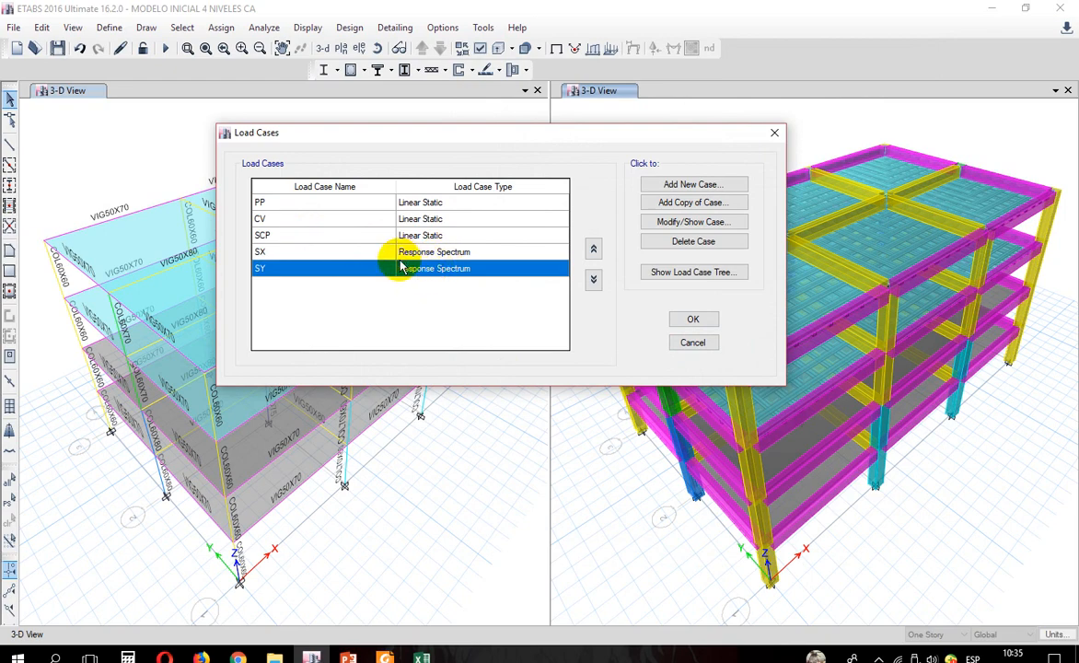
click(683, 320)
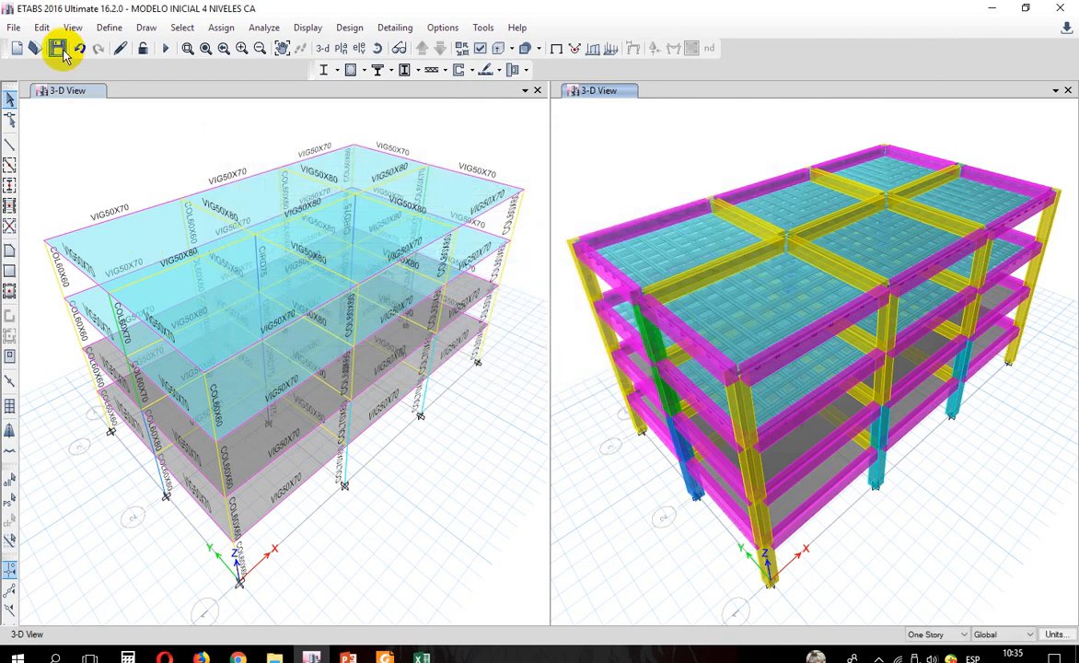
click(58, 50)
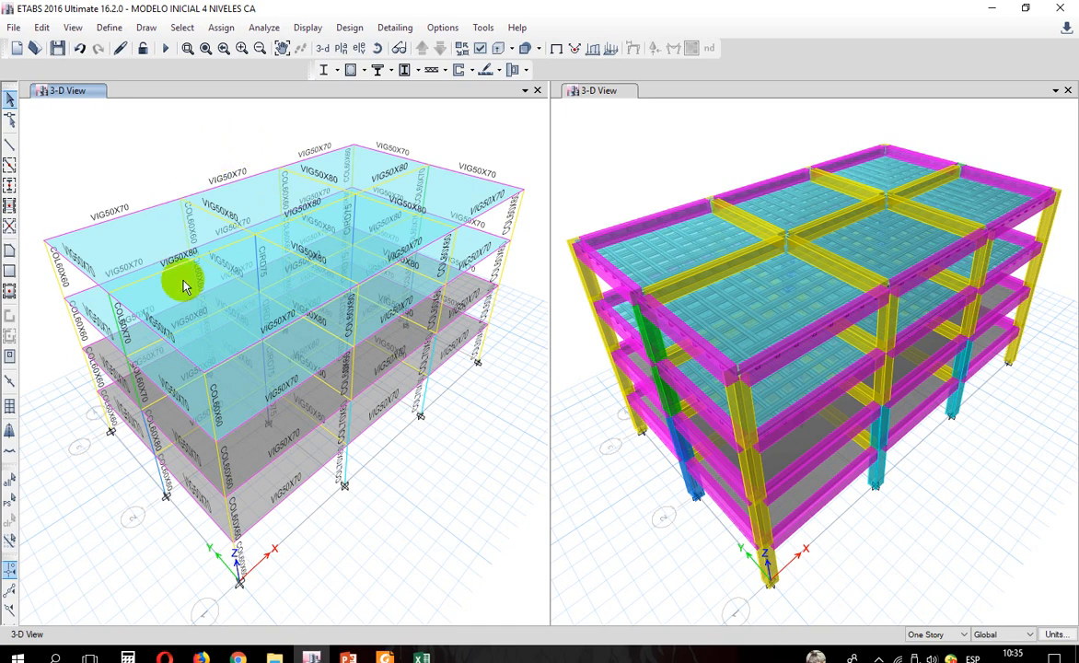
Step: Select all objects in the model and enable every joint and frame check for Check Model
click(12, 490)
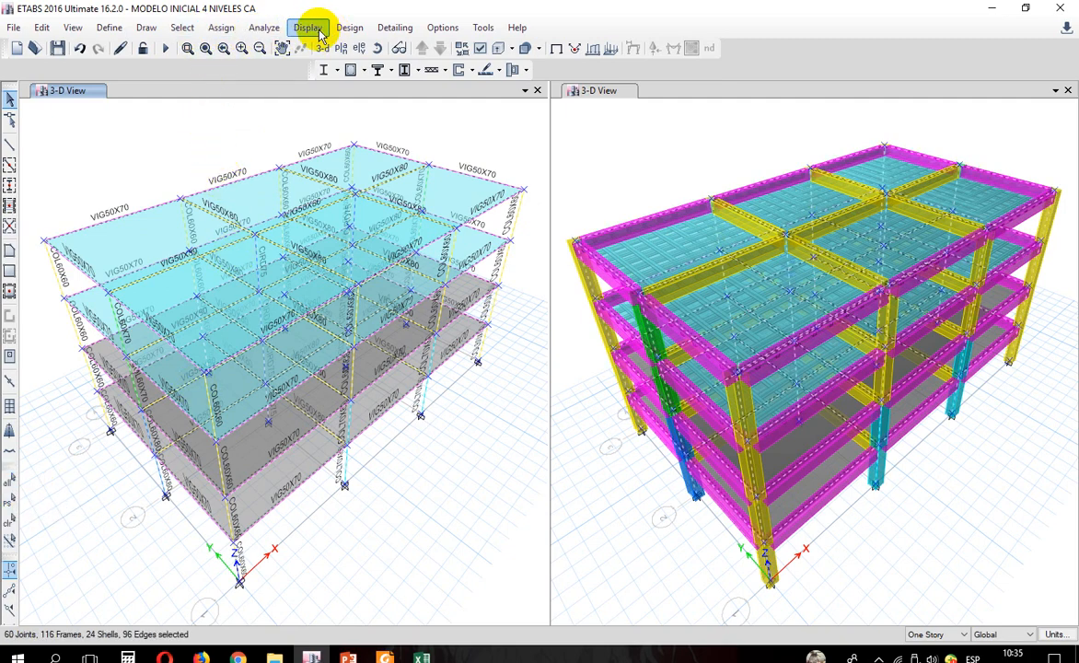
click(262, 28)
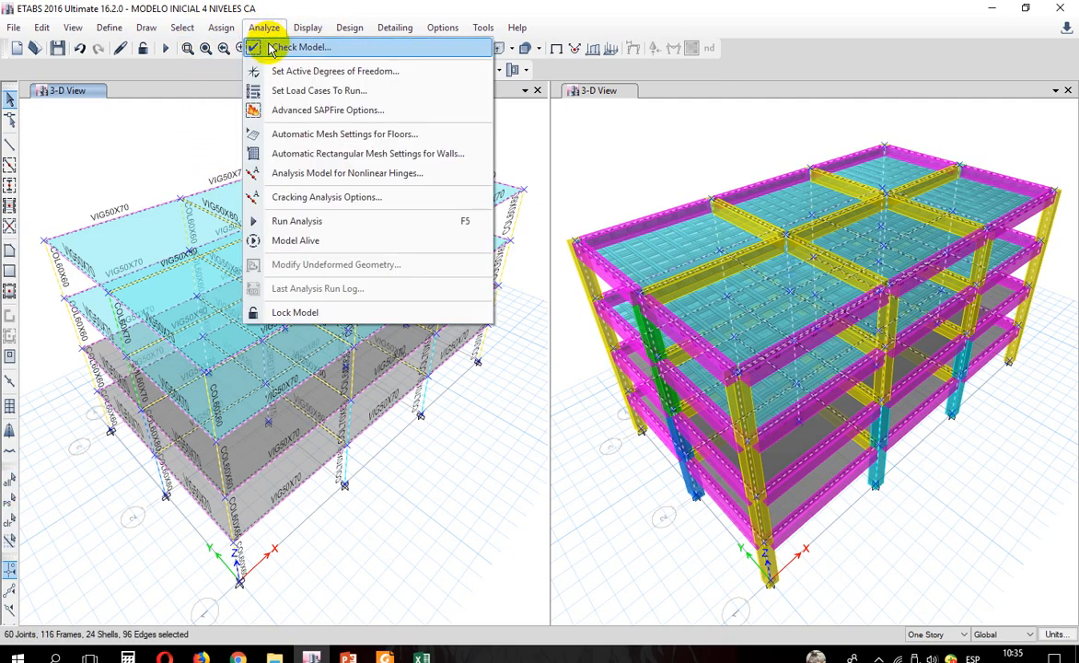
click(299, 47)
click(460, 166)
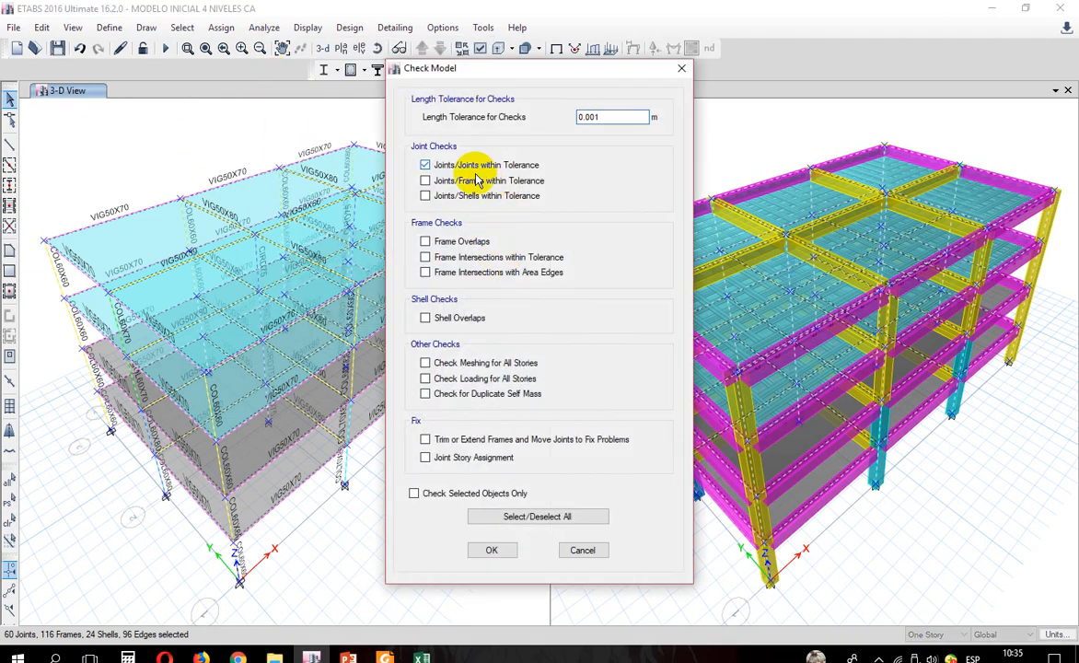
click(456, 195)
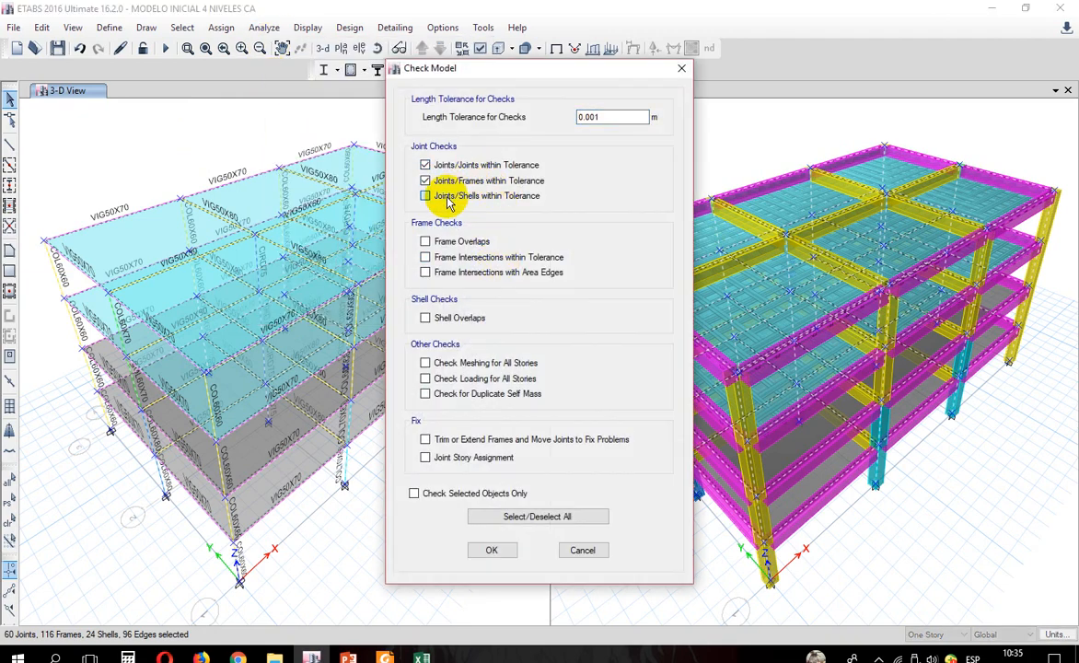
click(440, 243)
click(440, 258)
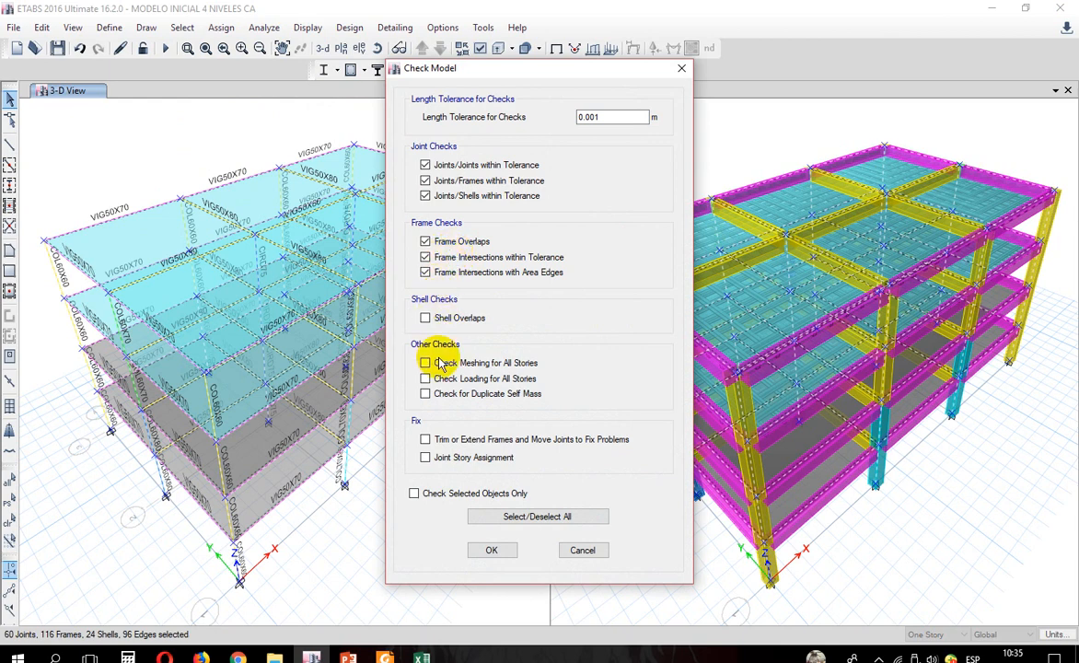
Step: Enable the shell overlap, meshing, loading and duplicate self mass checks, both fix options and Check Selected Objects Only
click(425, 317)
click(425, 363)
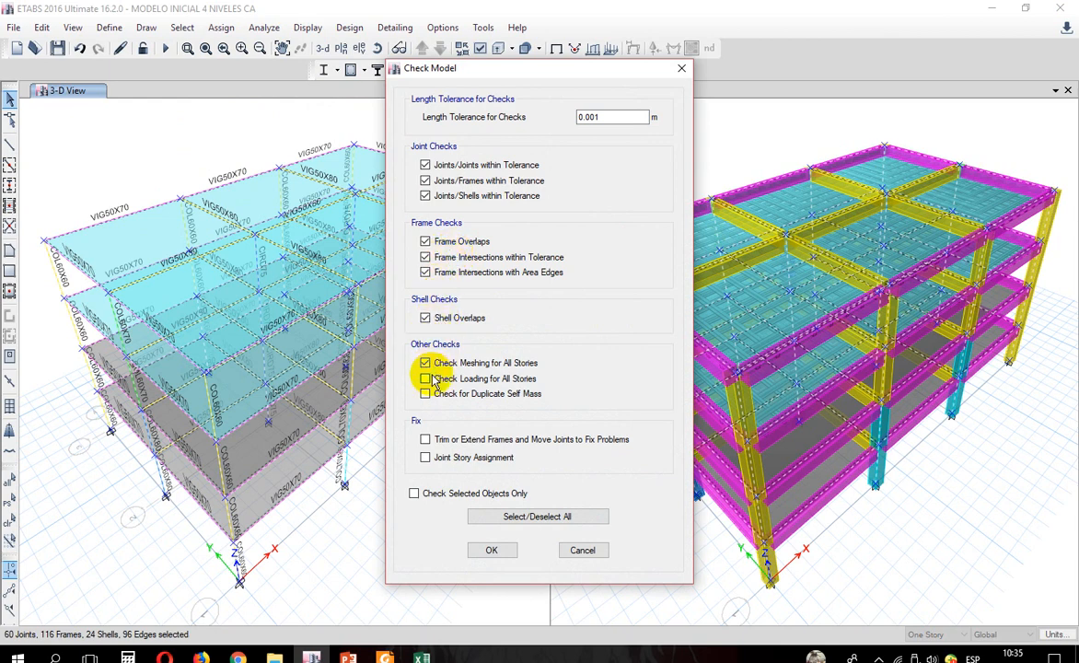
click(425, 379)
click(426, 393)
click(425, 439)
click(425, 457)
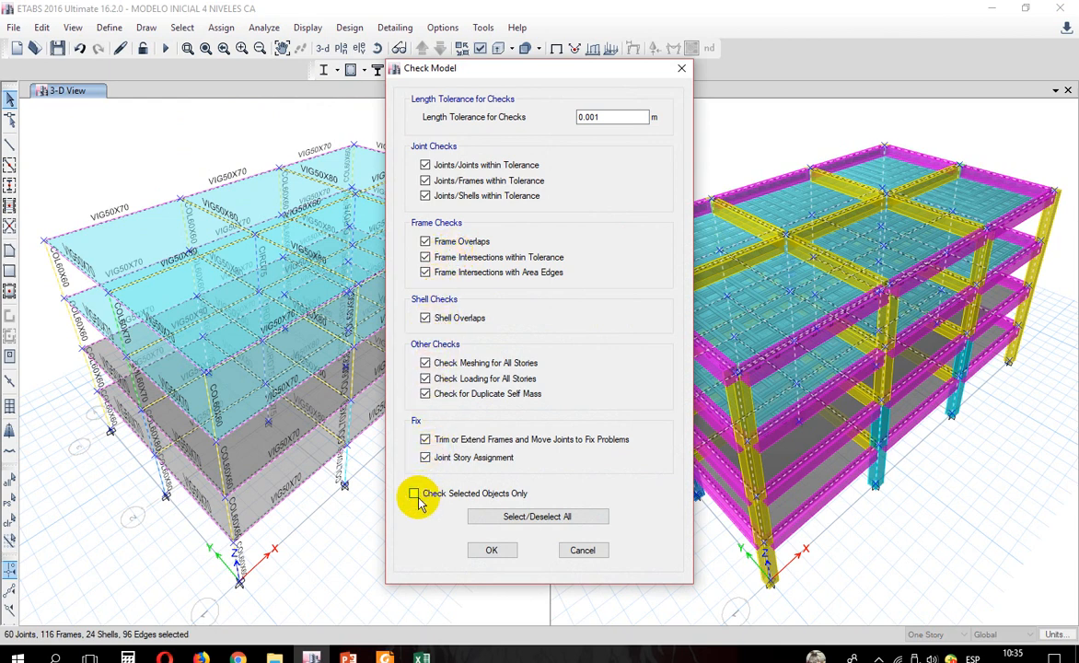
click(414, 494)
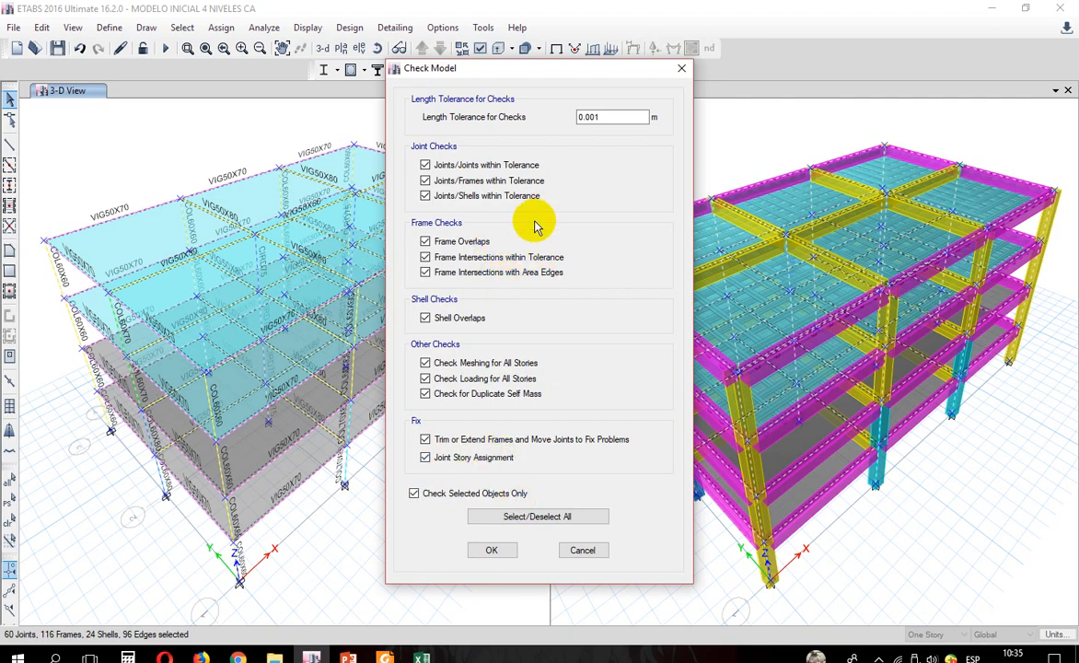
Step: Run the model check with the enabled options, read the resulting message and close it
drag(474, 70, 669, 55)
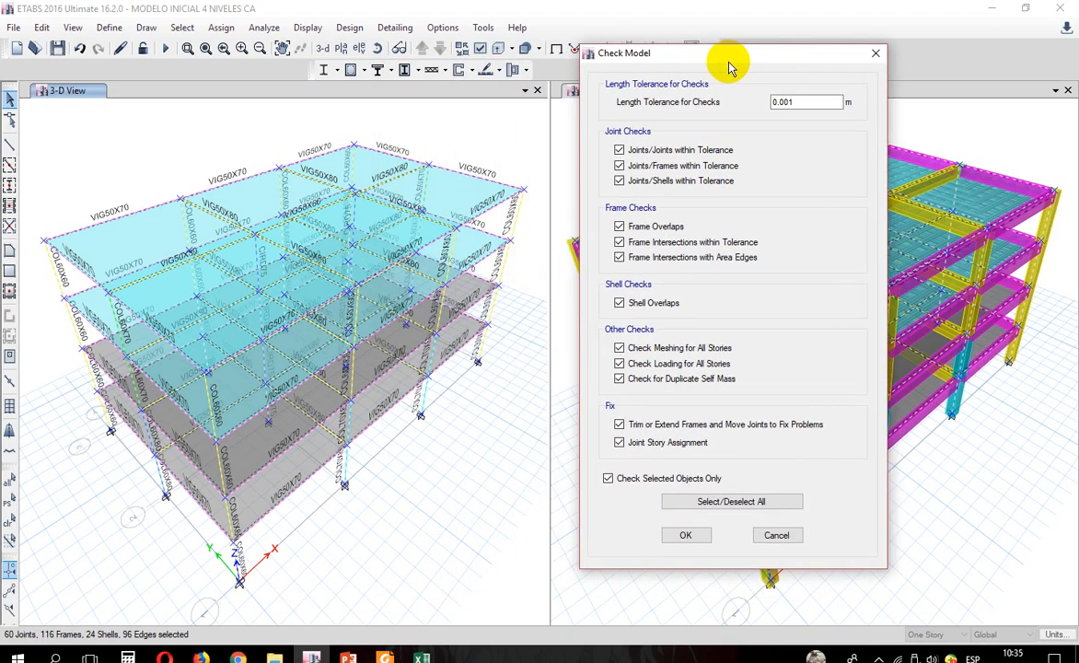
click(802, 102)
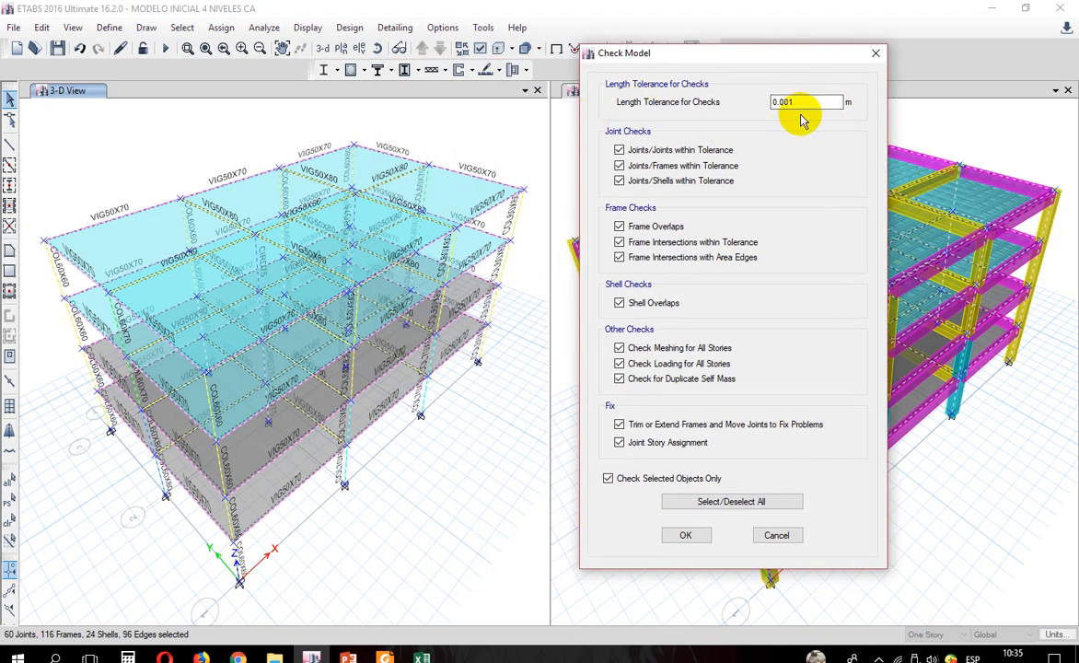
click(688, 535)
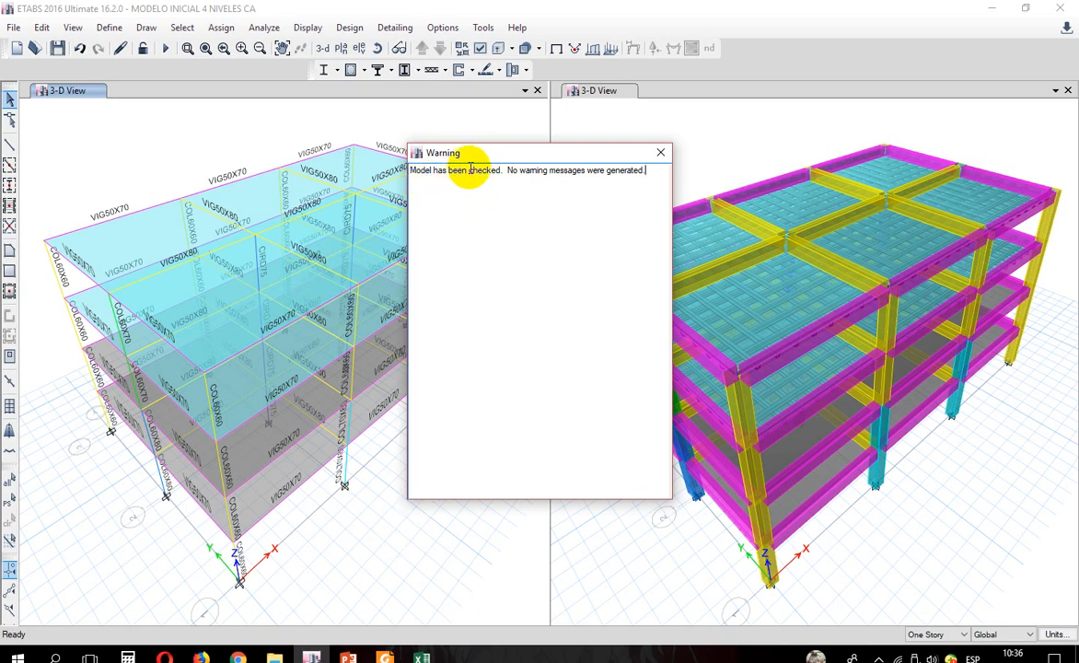
drag(429, 152, 331, 150)
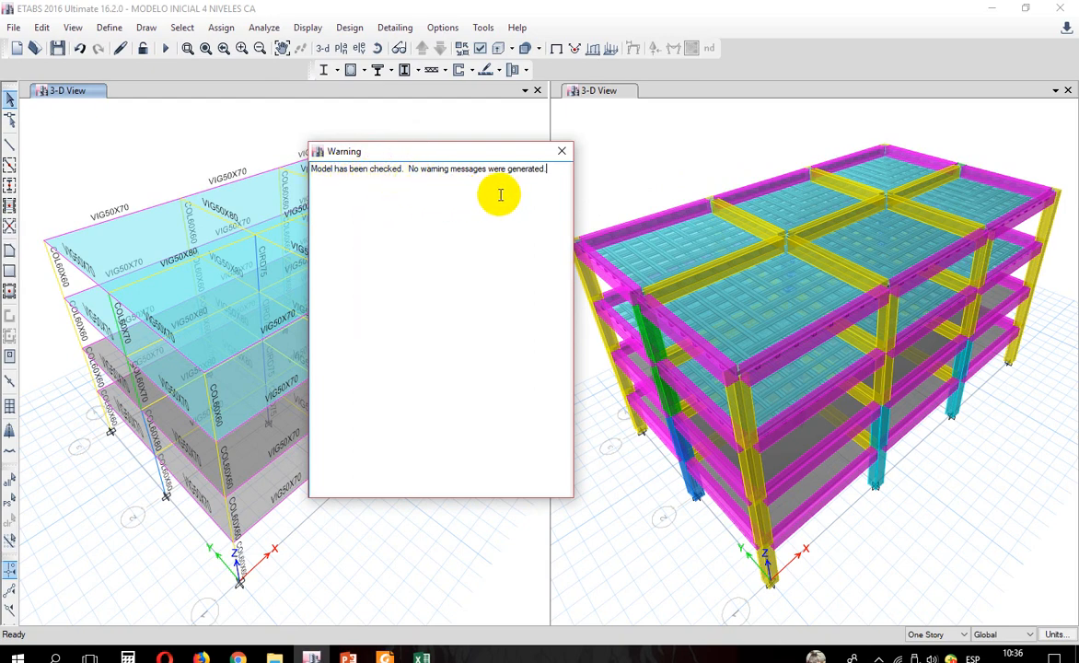
click(561, 151)
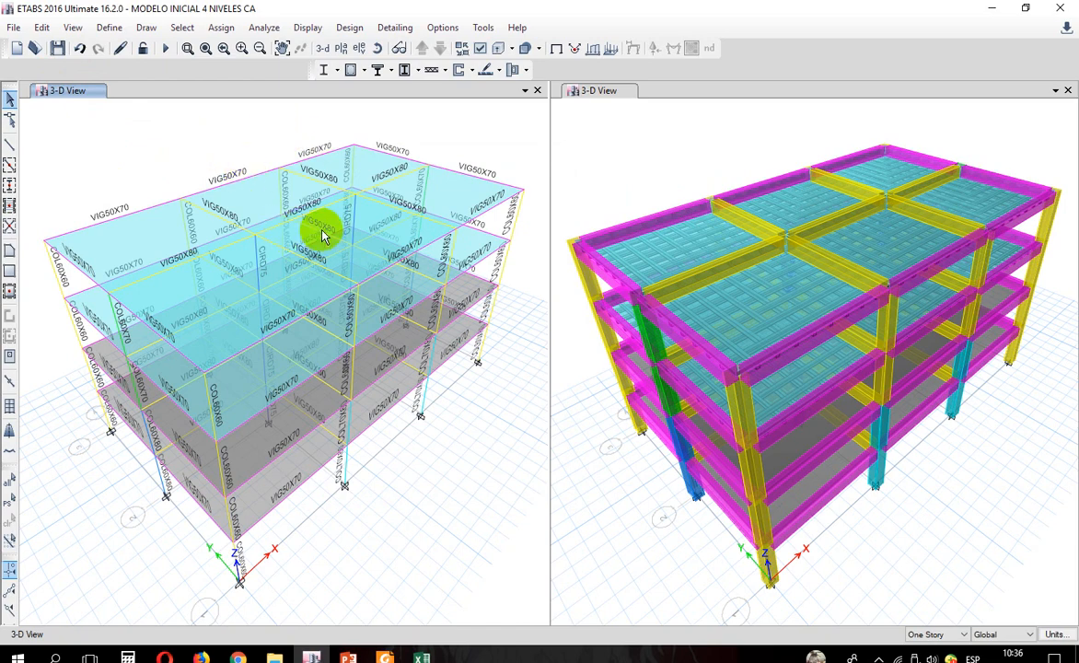
Step: Set the consistent units to cm for length and N for force
click(1055, 635)
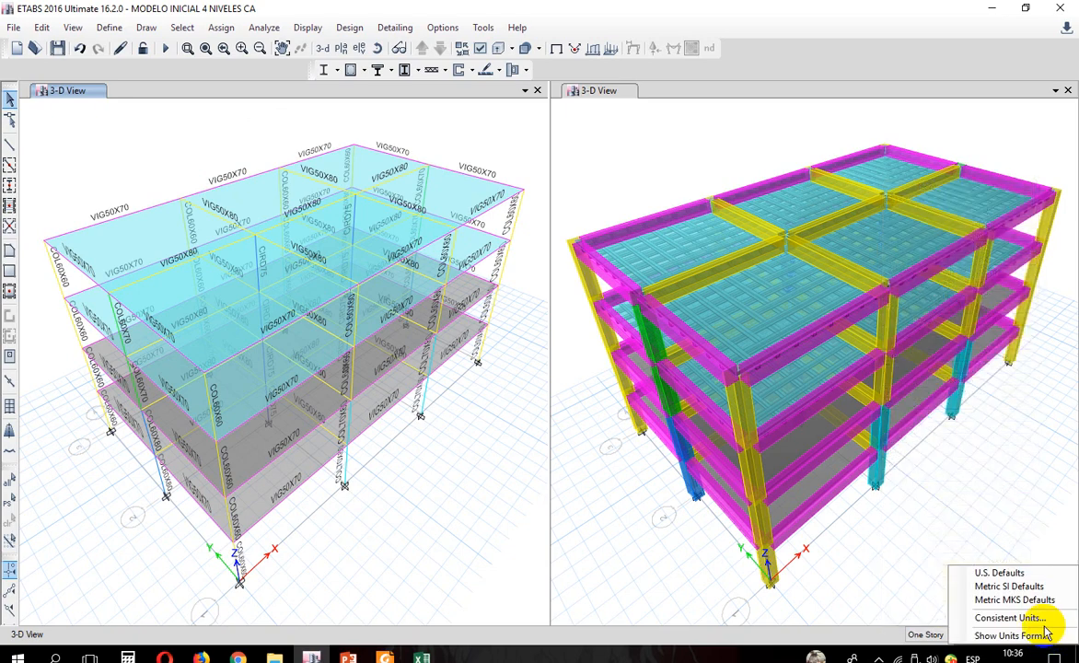
click(1041, 620)
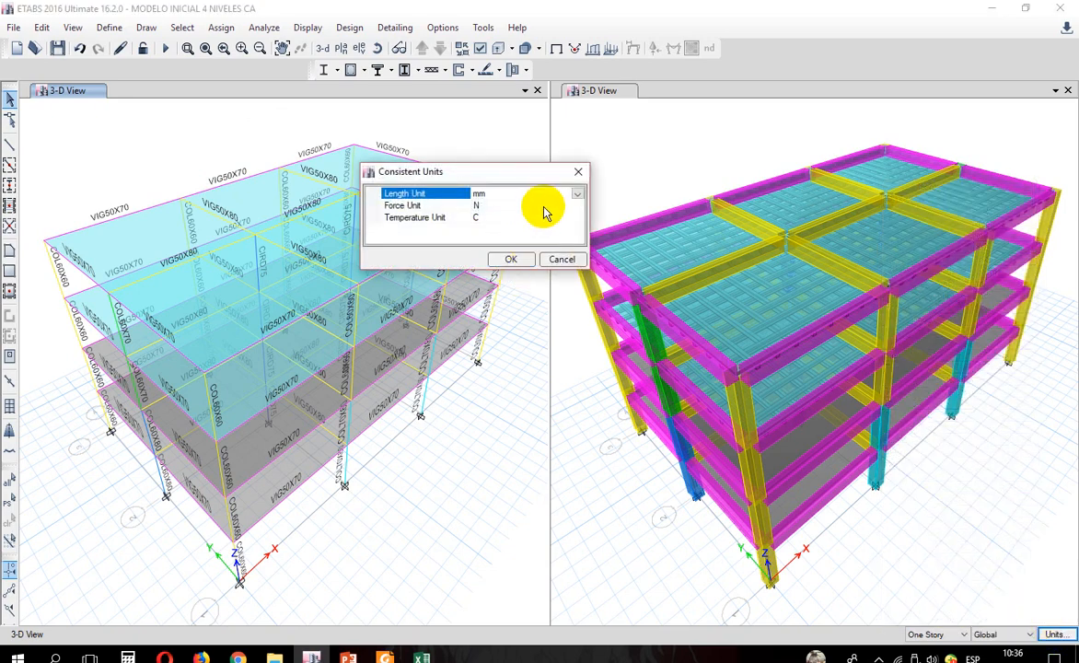
click(576, 193)
click(494, 261)
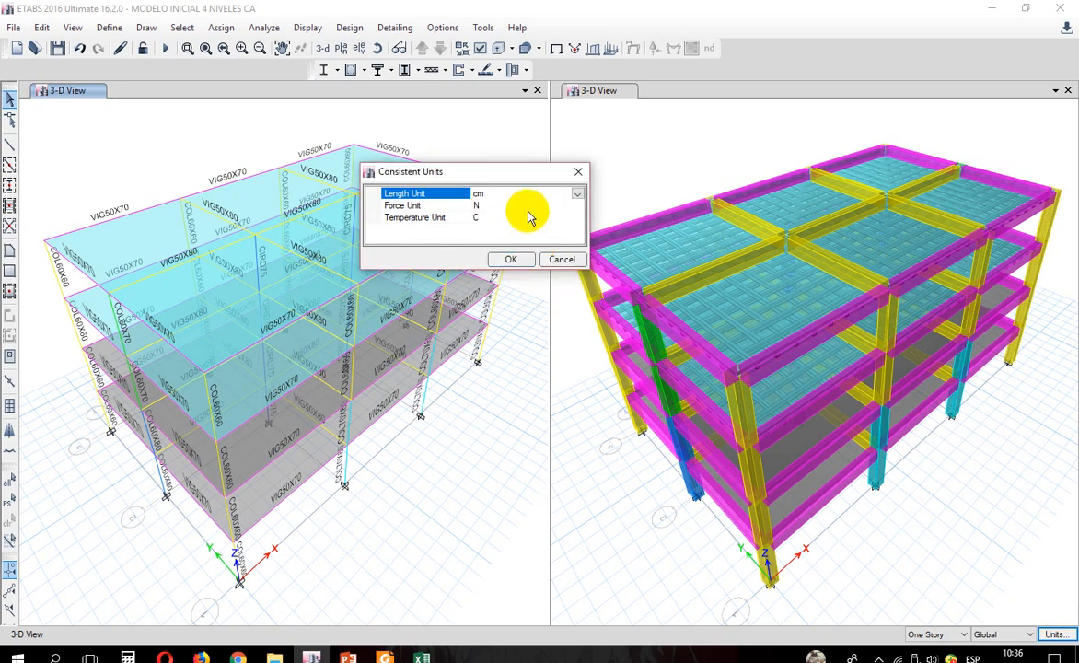
click(563, 205)
click(576, 205)
click(481, 272)
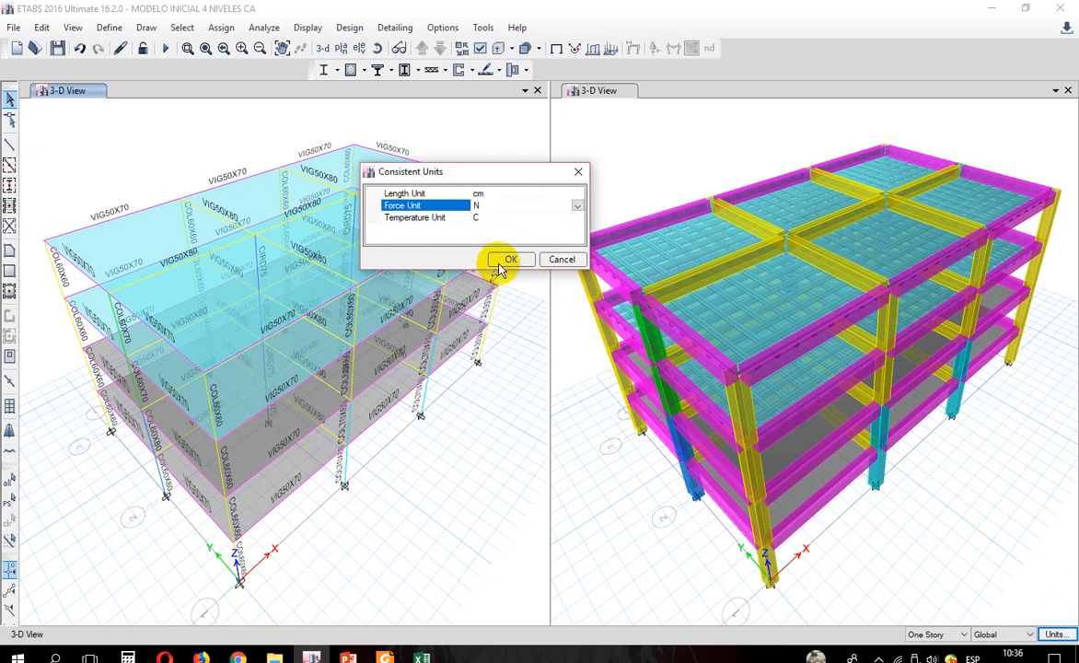
click(503, 258)
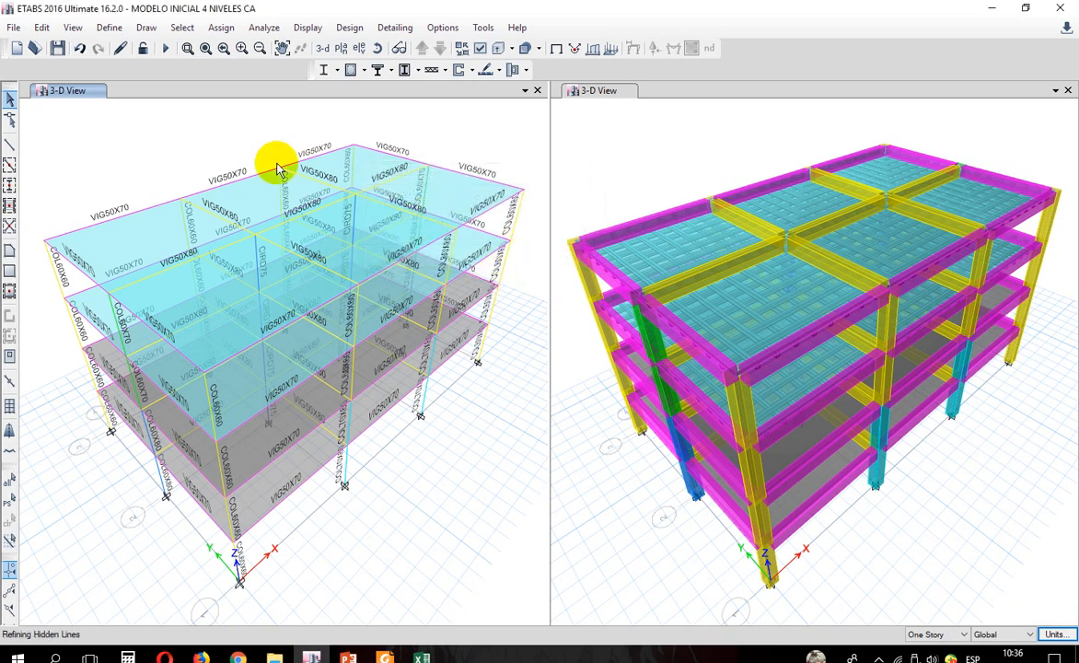
Step: Modify the CARGA DE TECHO shell uniform load set, setting SCP to 160 and CV to 150 kgf/cm²
click(109, 27)
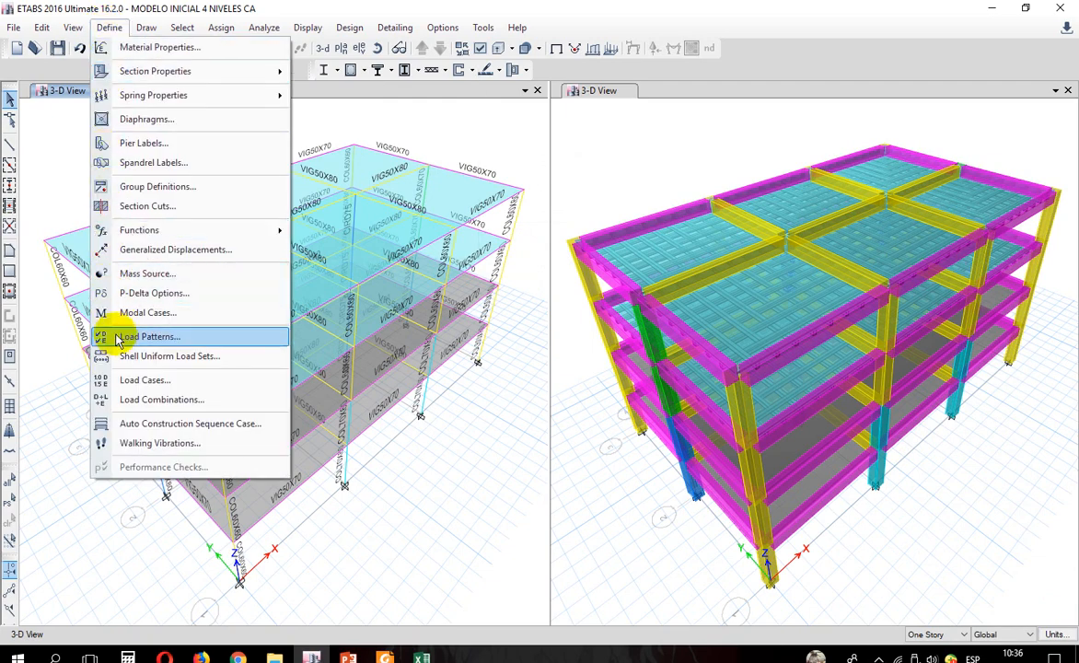
click(140, 361)
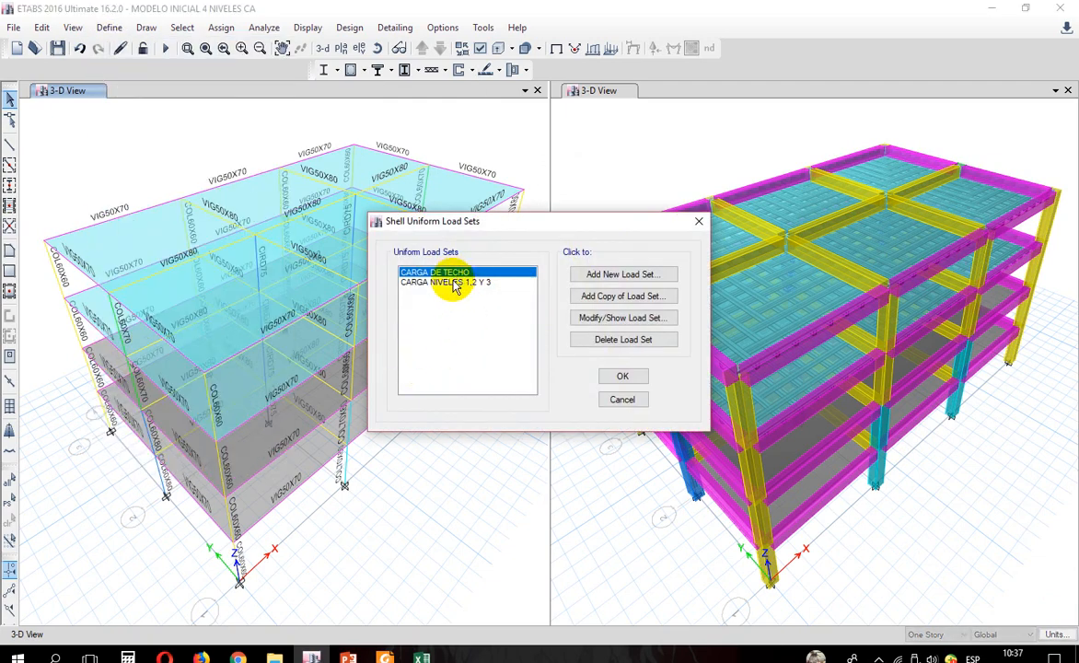
click(576, 319)
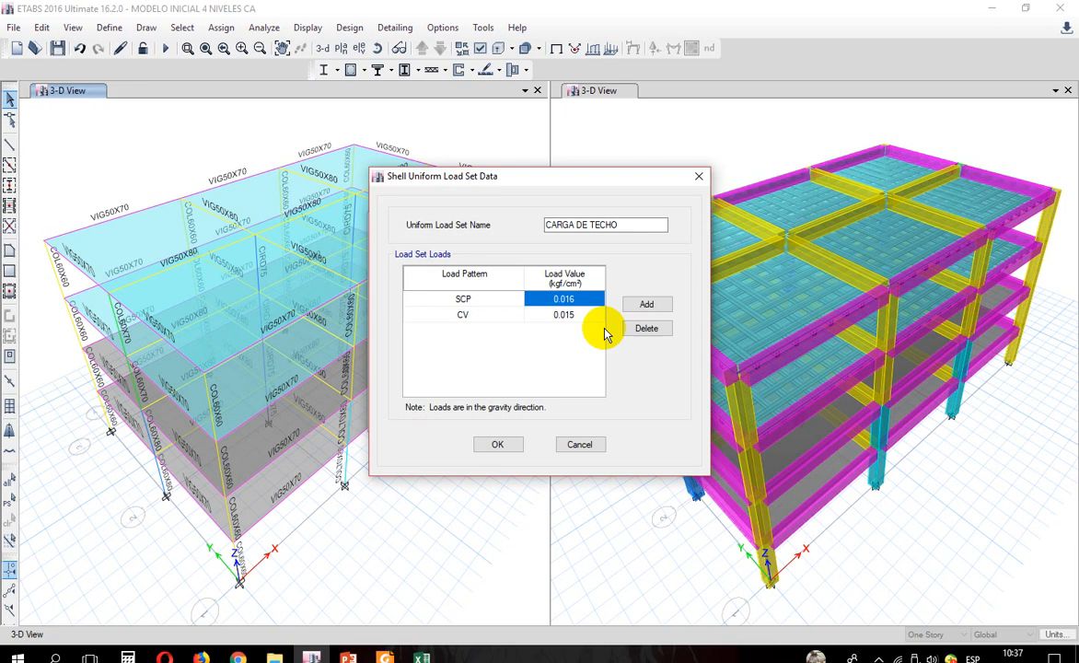
text(160)
click(572, 321)
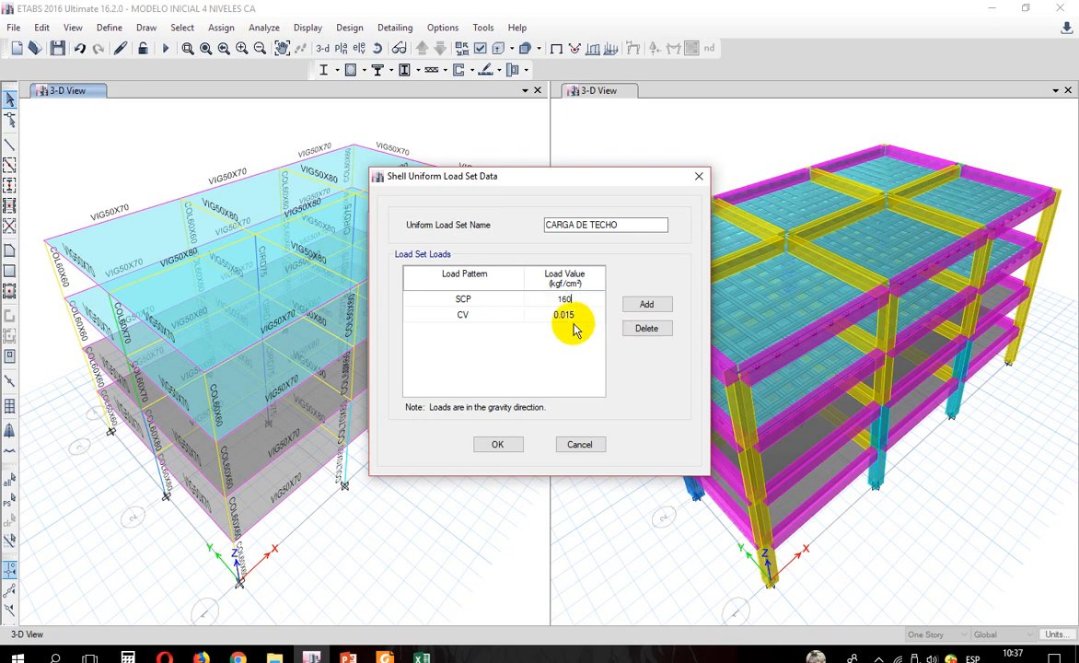
text(150)
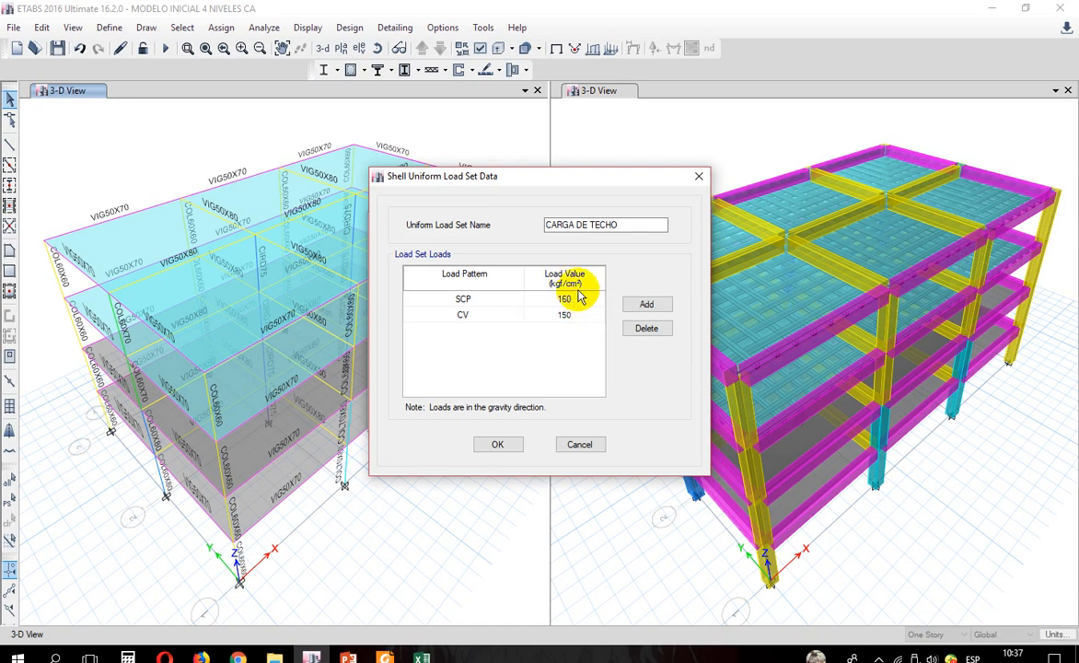
click(498, 446)
click(598, 377)
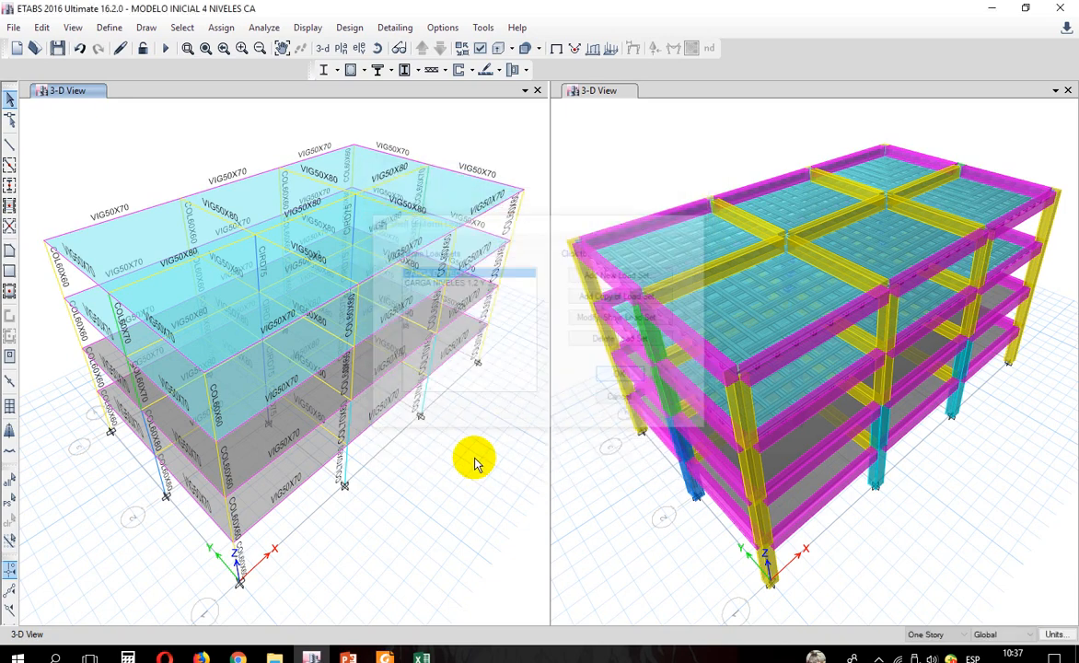
Step: Set the consistent units to m for length and kgf for force
click(1054, 634)
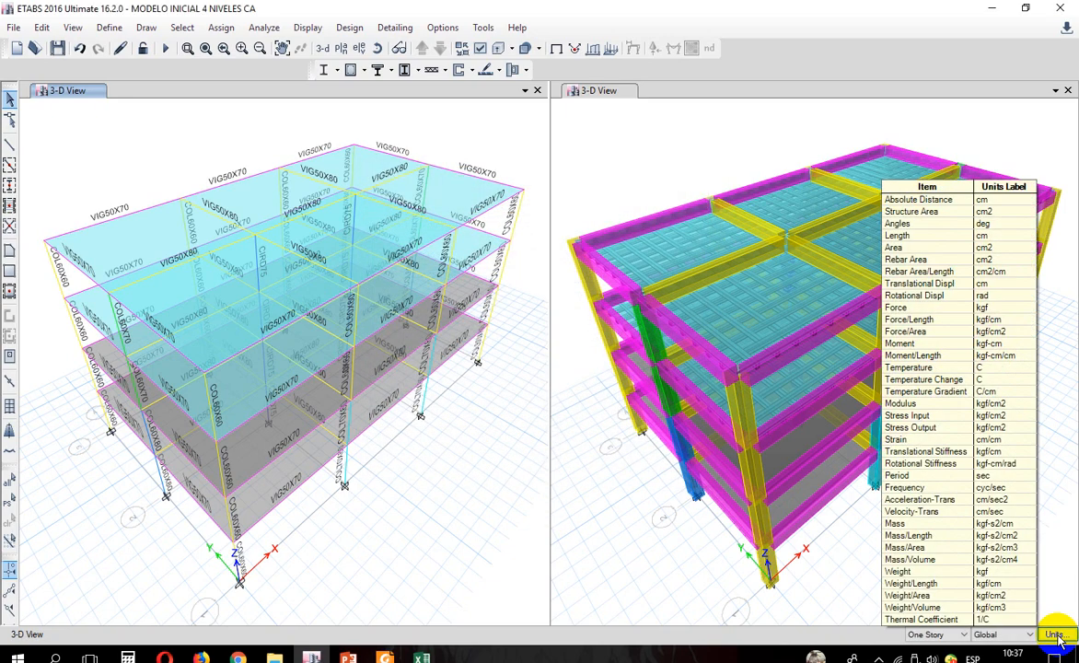
click(975, 617)
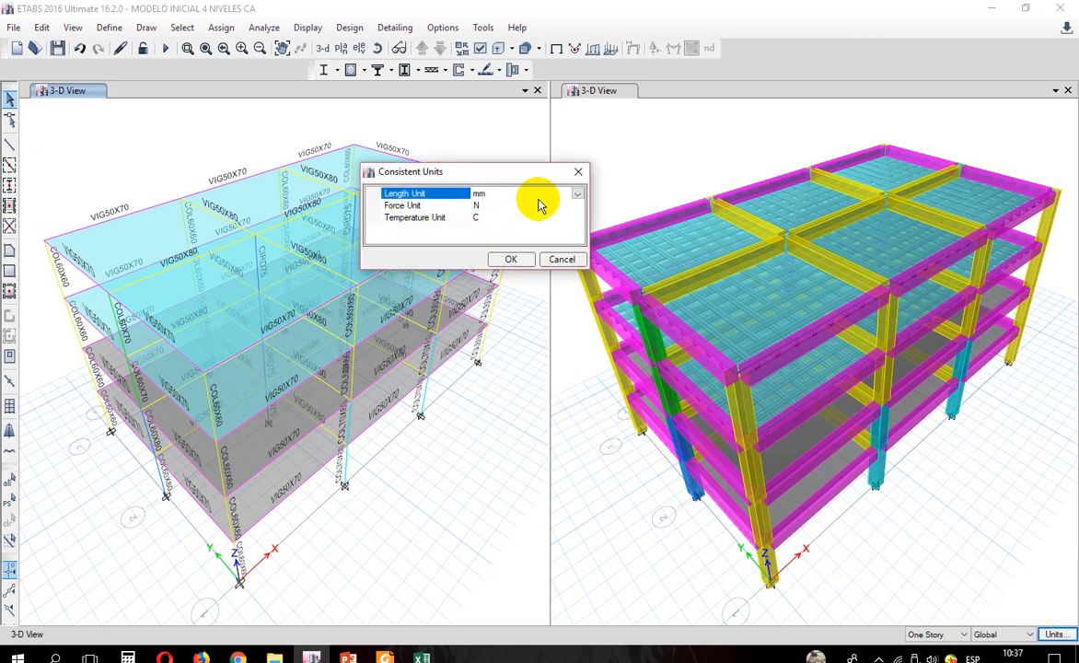
click(577, 195)
click(479, 246)
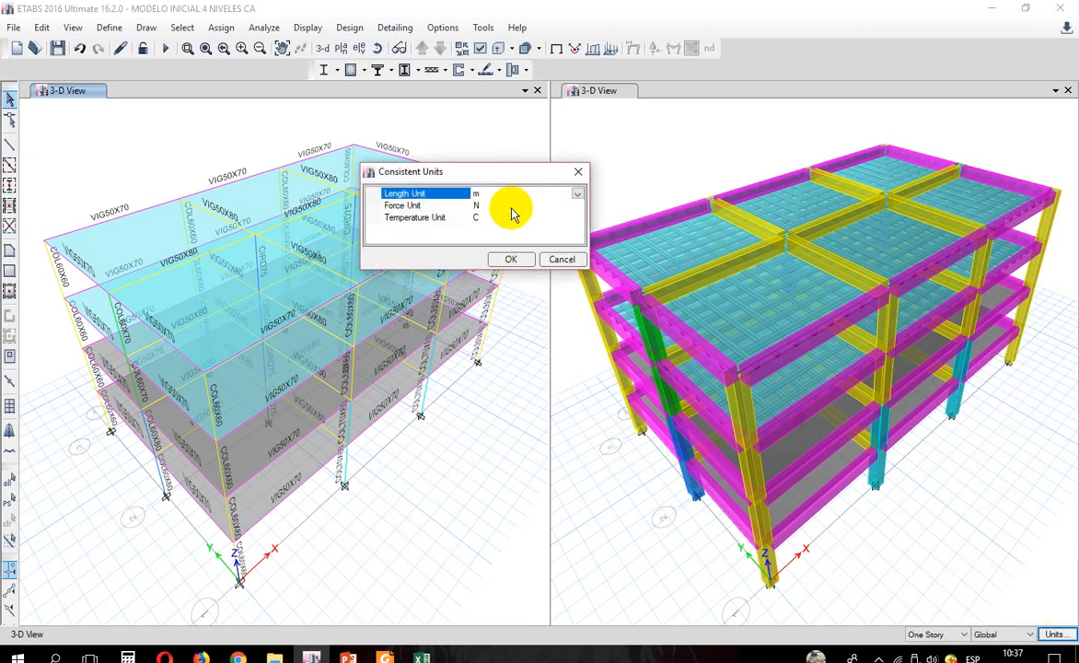
click(580, 208)
click(577, 207)
click(489, 276)
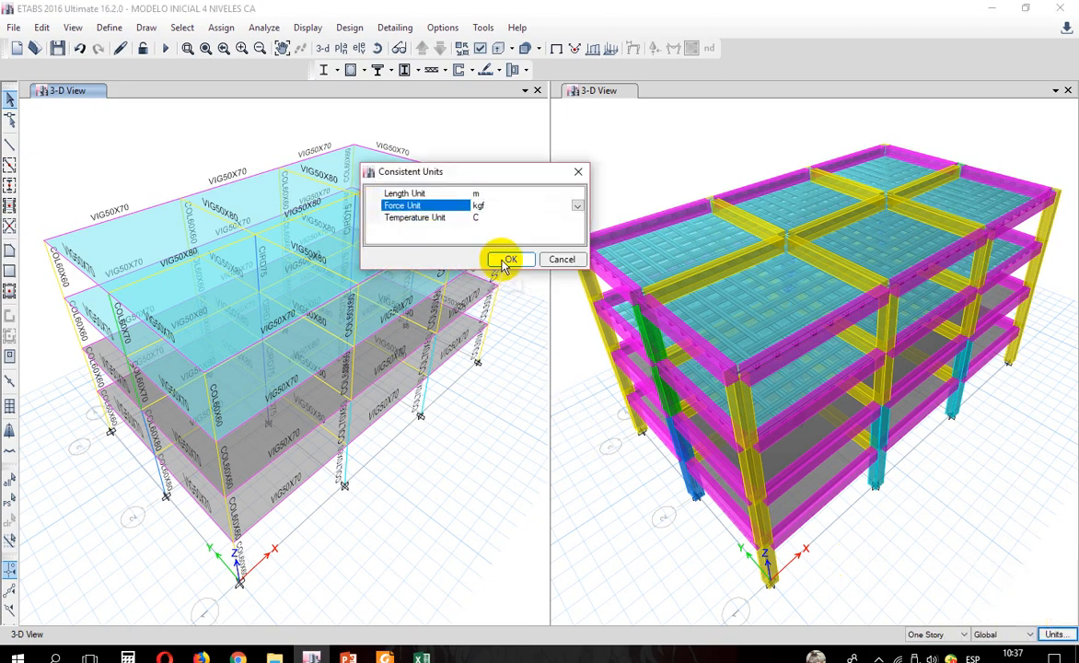
click(511, 258)
Step: Review the SCP and CV load values of the CARGA DE TECHO shell uniform load set in the new units
click(109, 27)
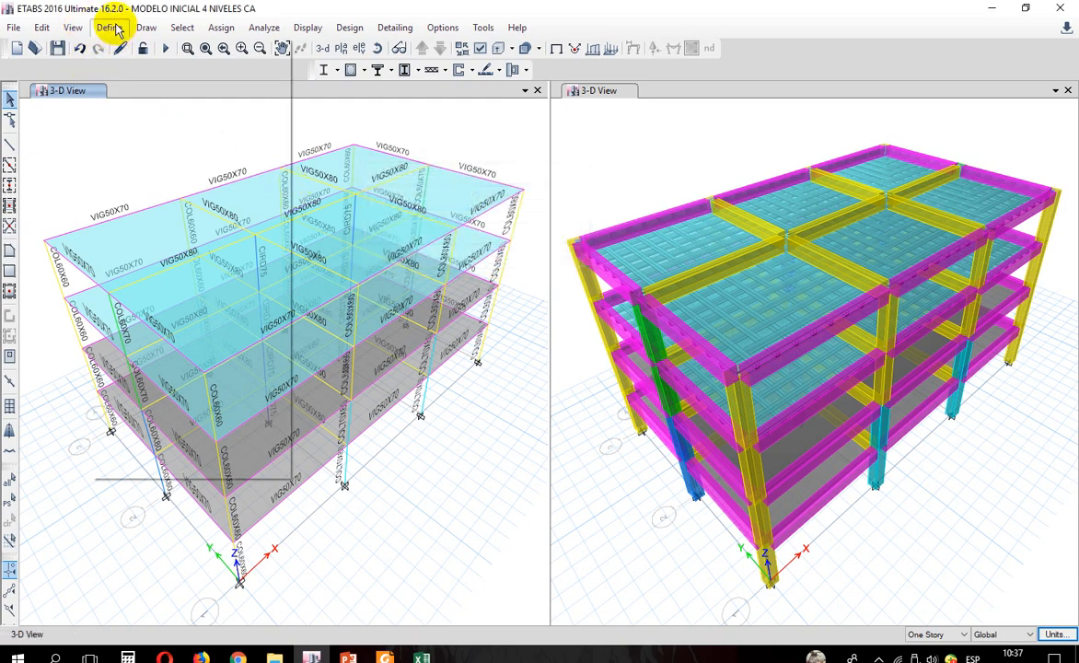
click(149, 355)
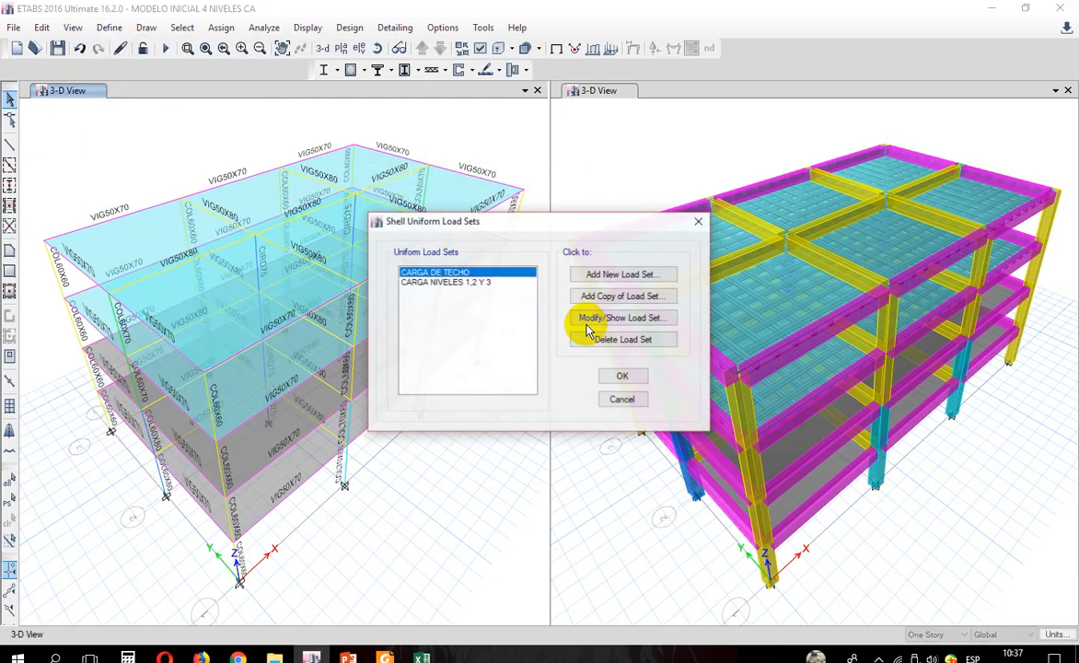
click(631, 322)
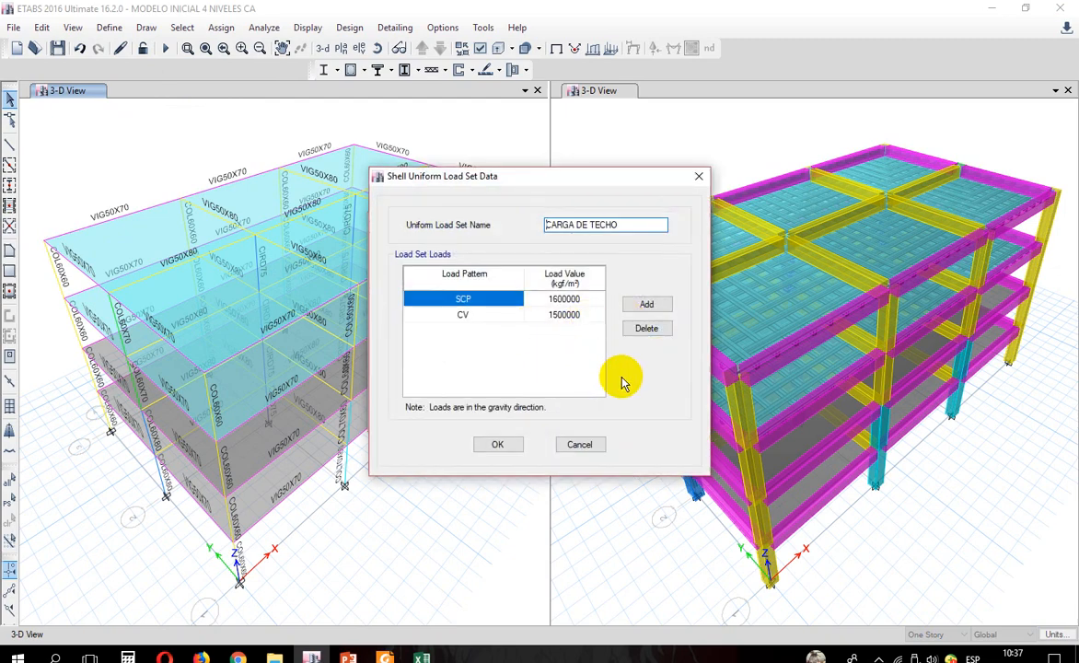
click(569, 300)
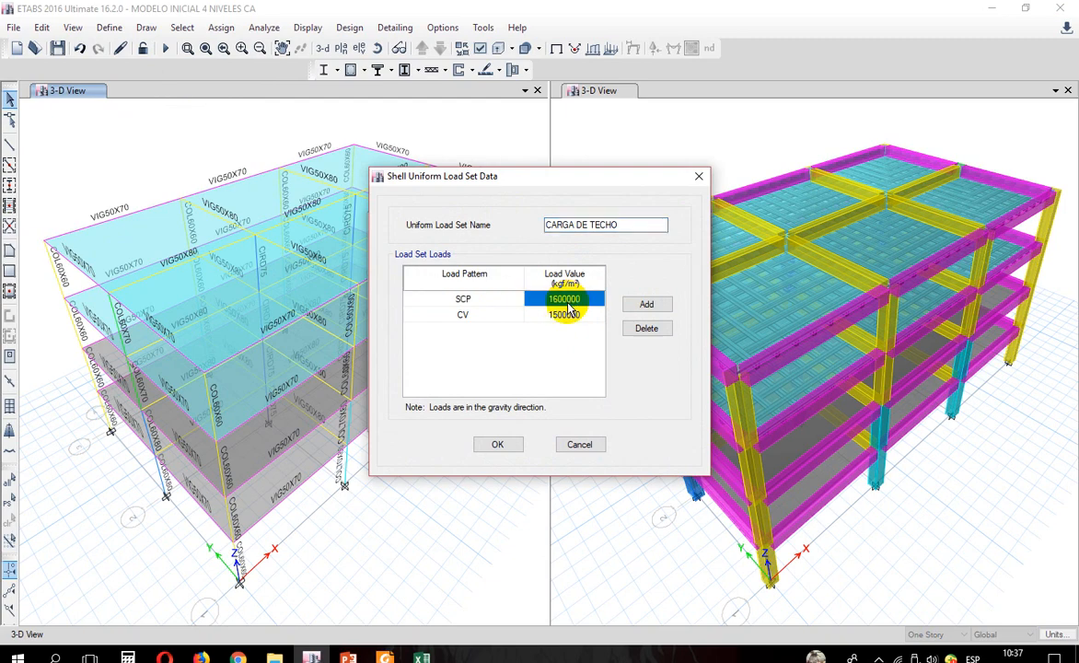
click(569, 318)
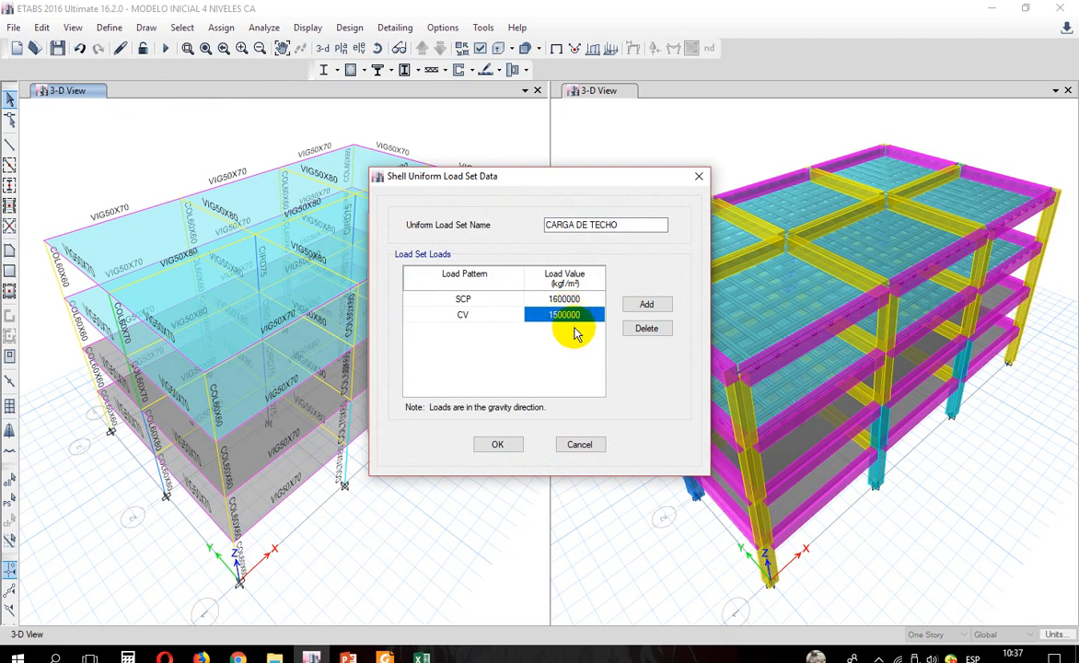
click(508, 444)
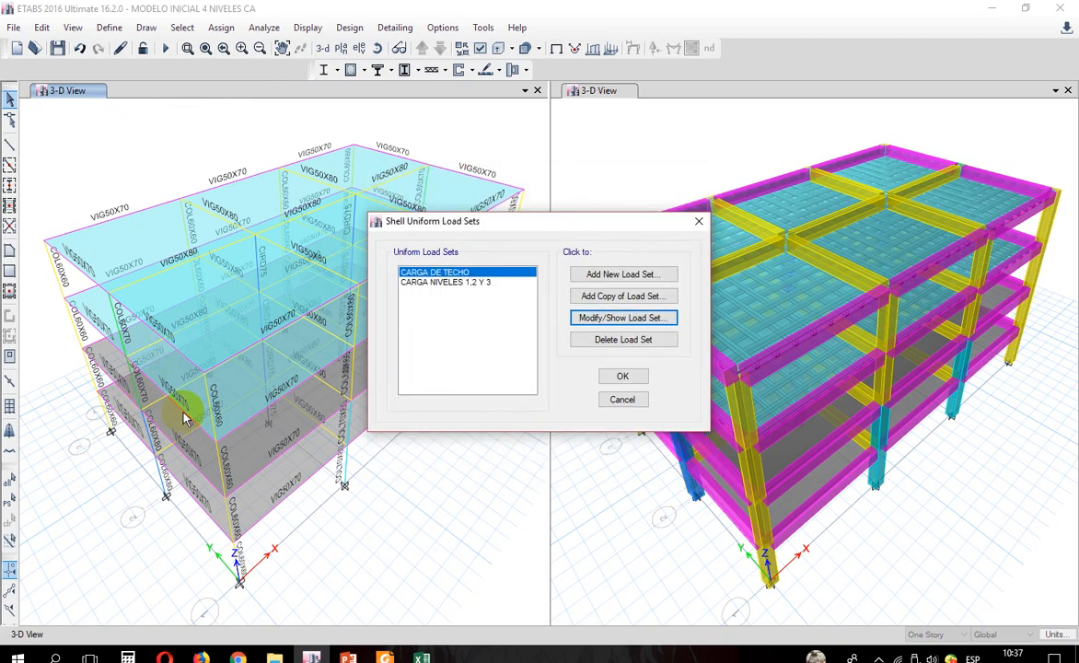
click(621, 377)
Step: Select all objects and enable both fix options and Check Selected Objects Only for Check Model
click(9, 479)
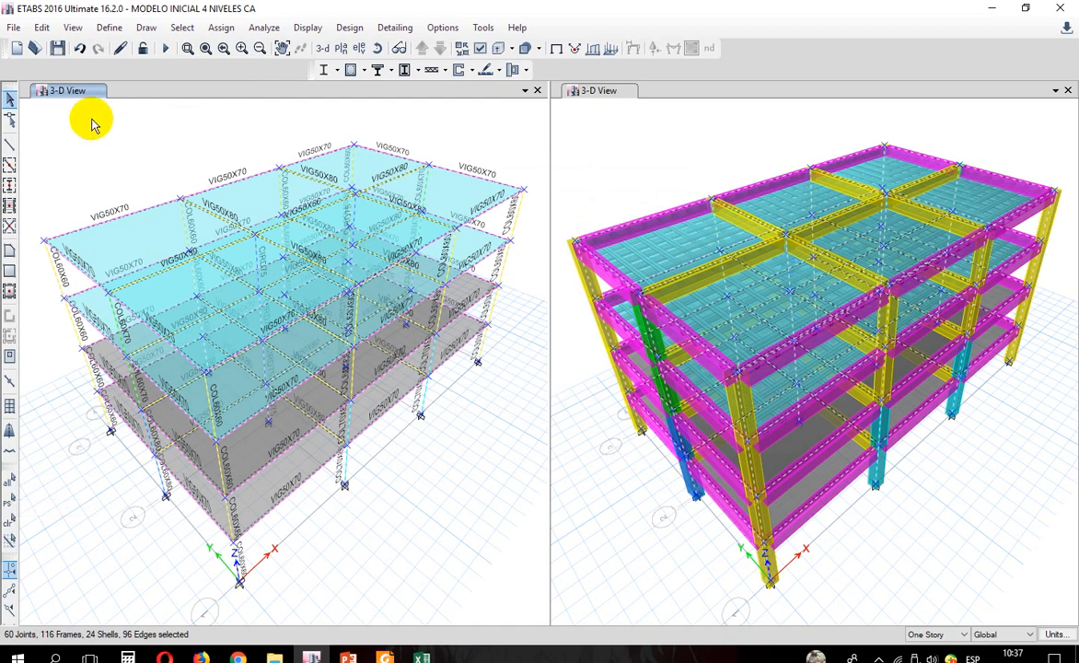
click(262, 28)
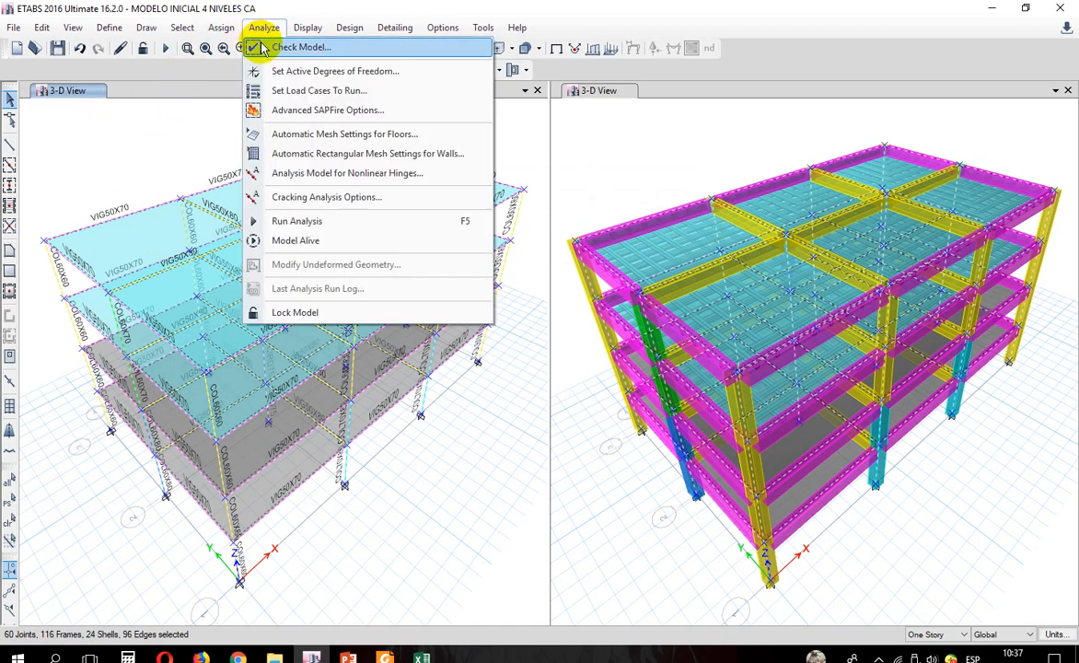
click(263, 48)
click(444, 440)
click(442, 458)
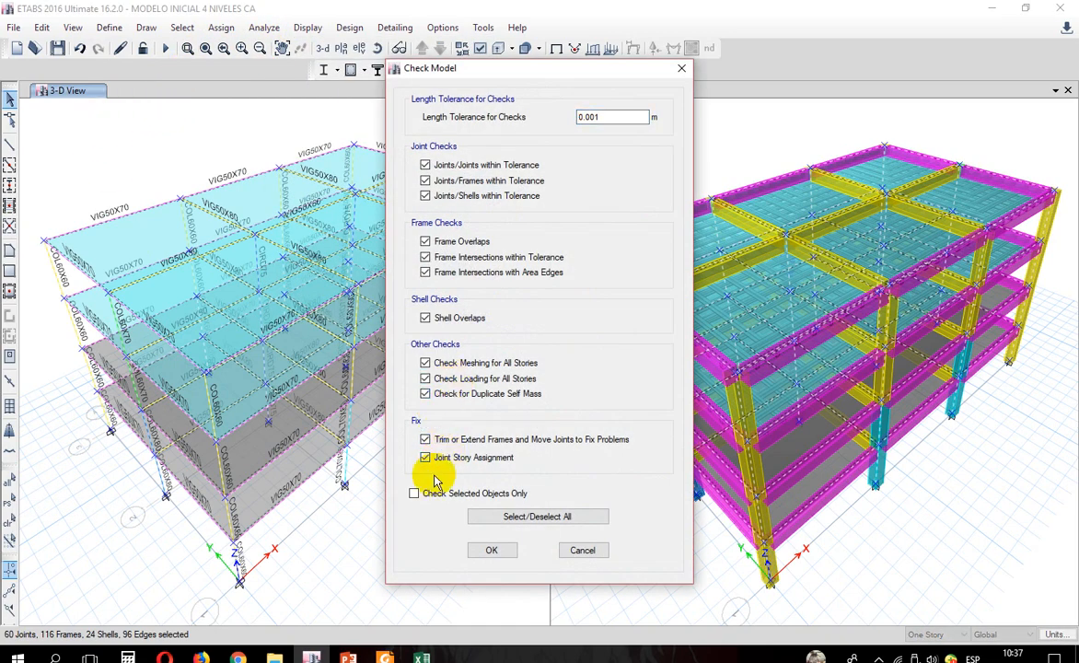
click(415, 493)
Step: Run the model check, close its message and run the analysis
click(487, 547)
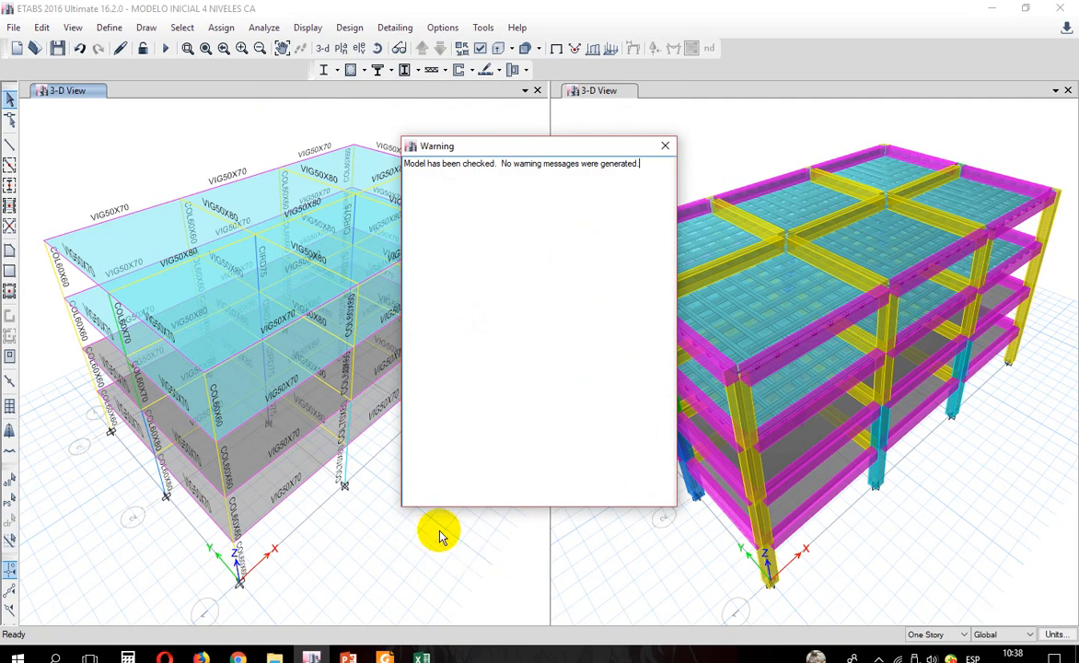
click(664, 146)
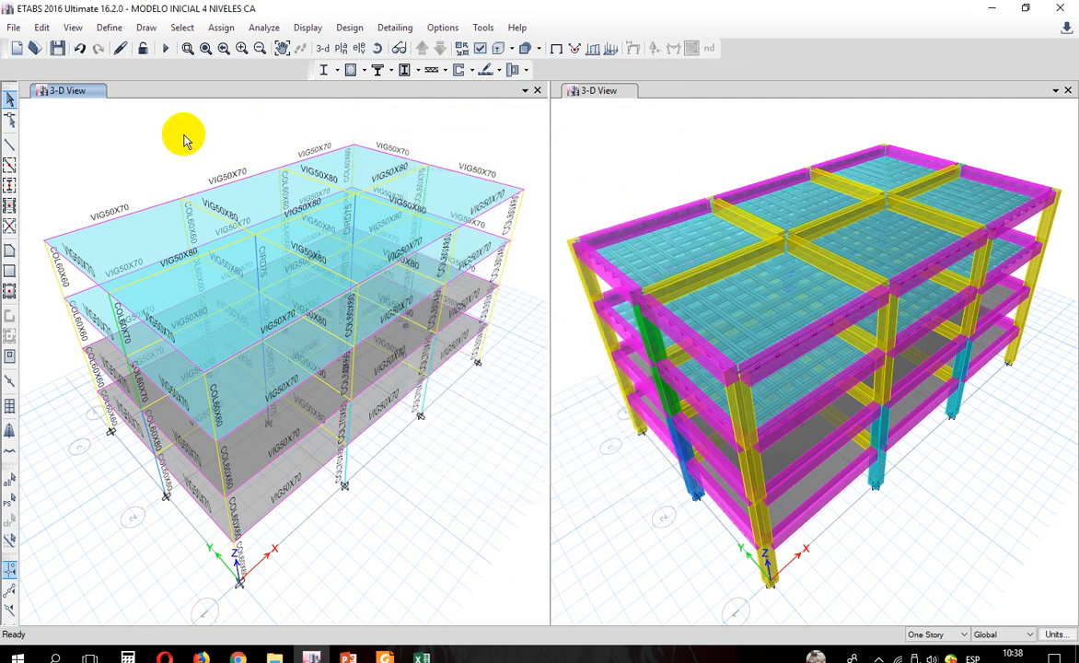
click(166, 49)
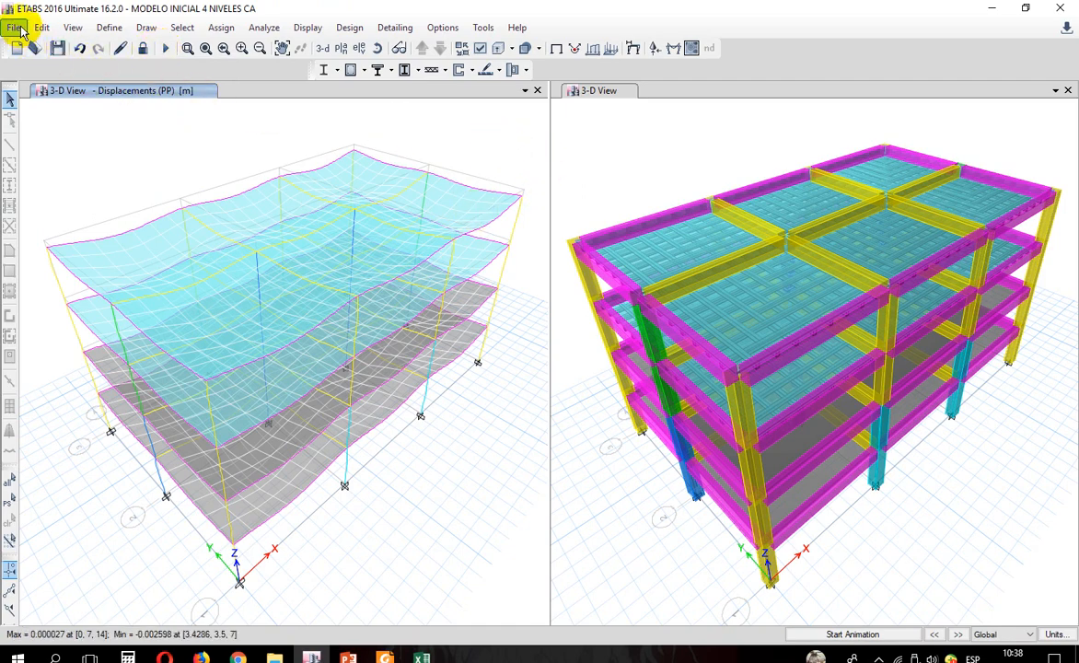
click(19, 28)
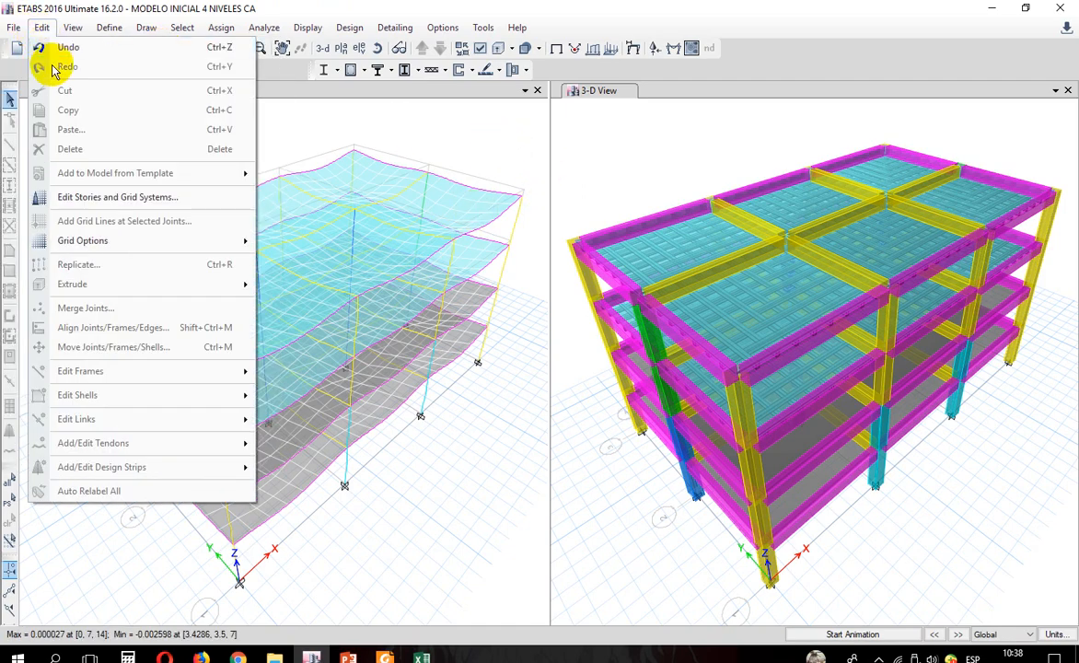
click(19, 24)
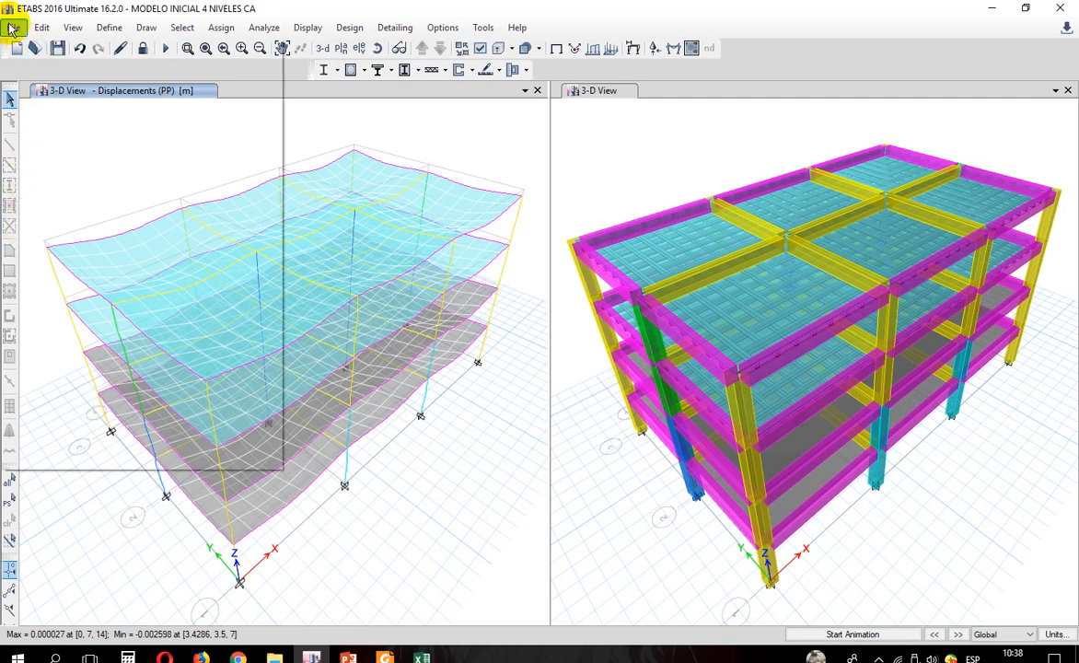
click(16, 28)
mouse_move(82, 265)
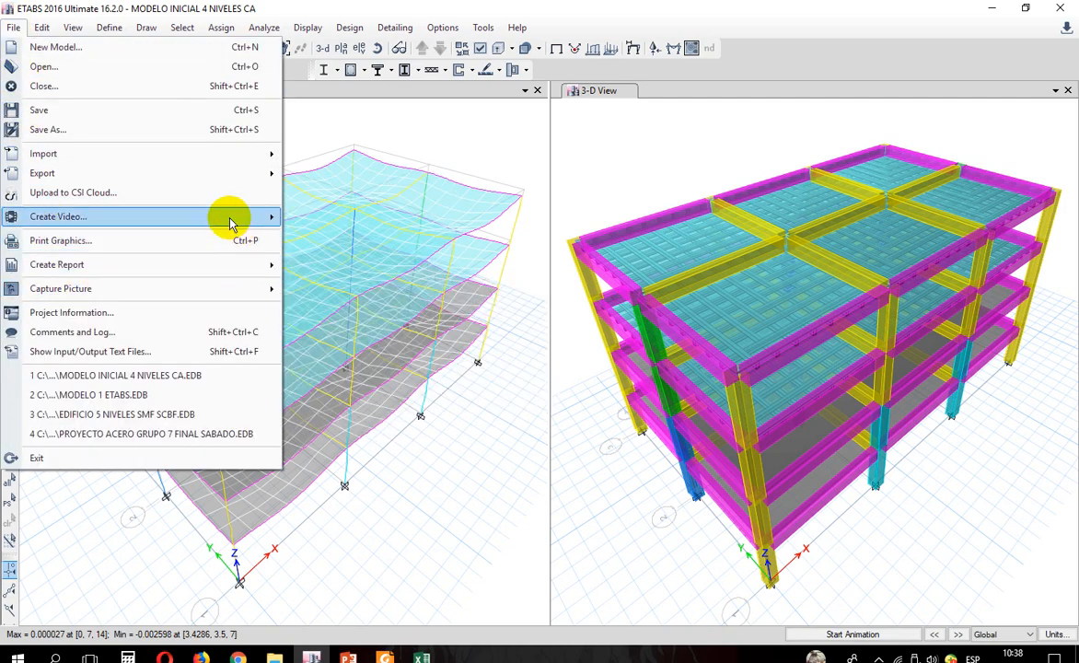
mouse_move(201, 232)
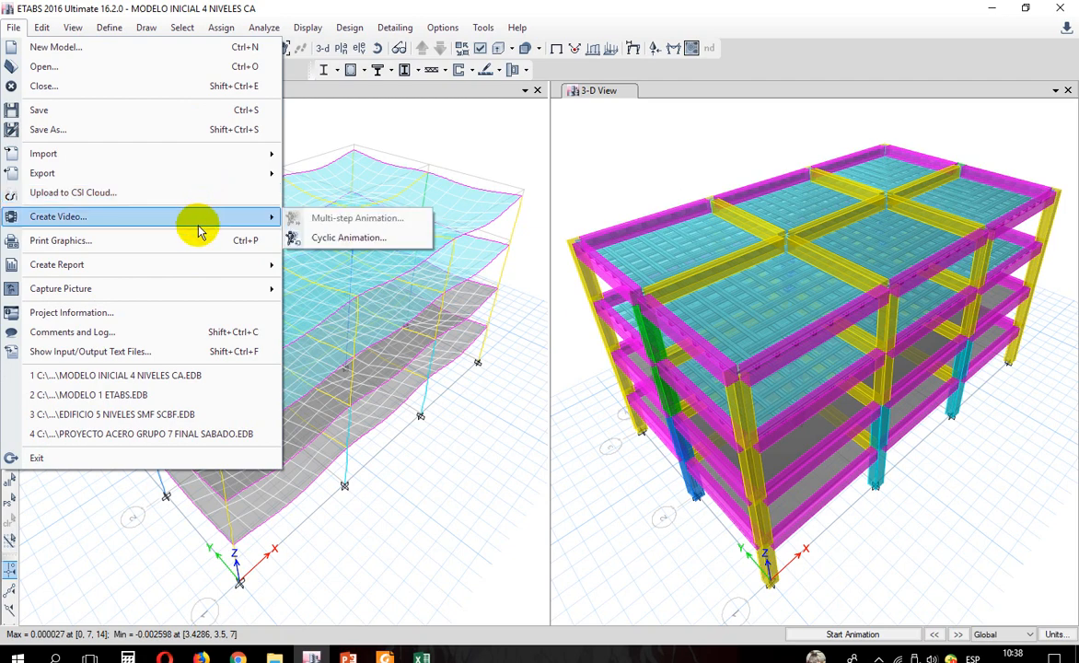
click(154, 352)
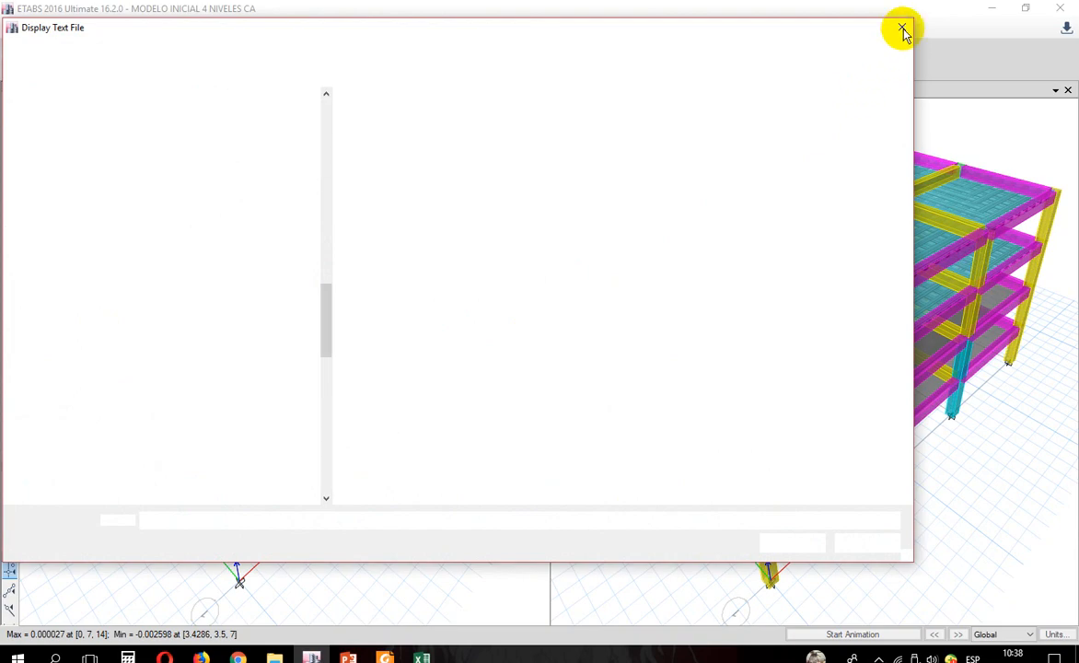
click(899, 26)
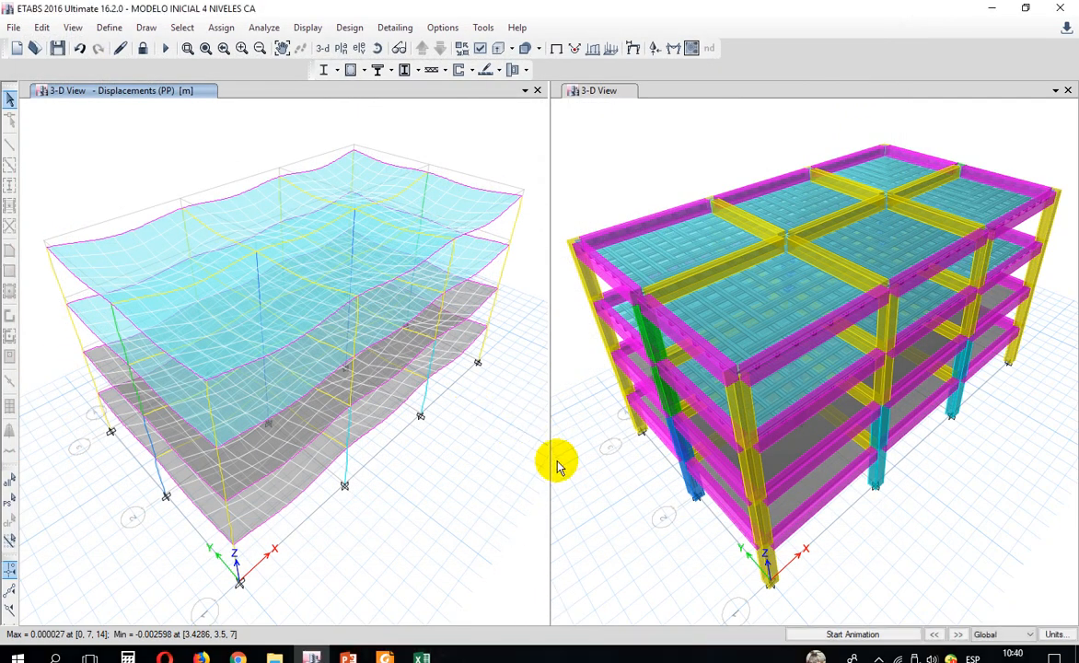
click(109, 27)
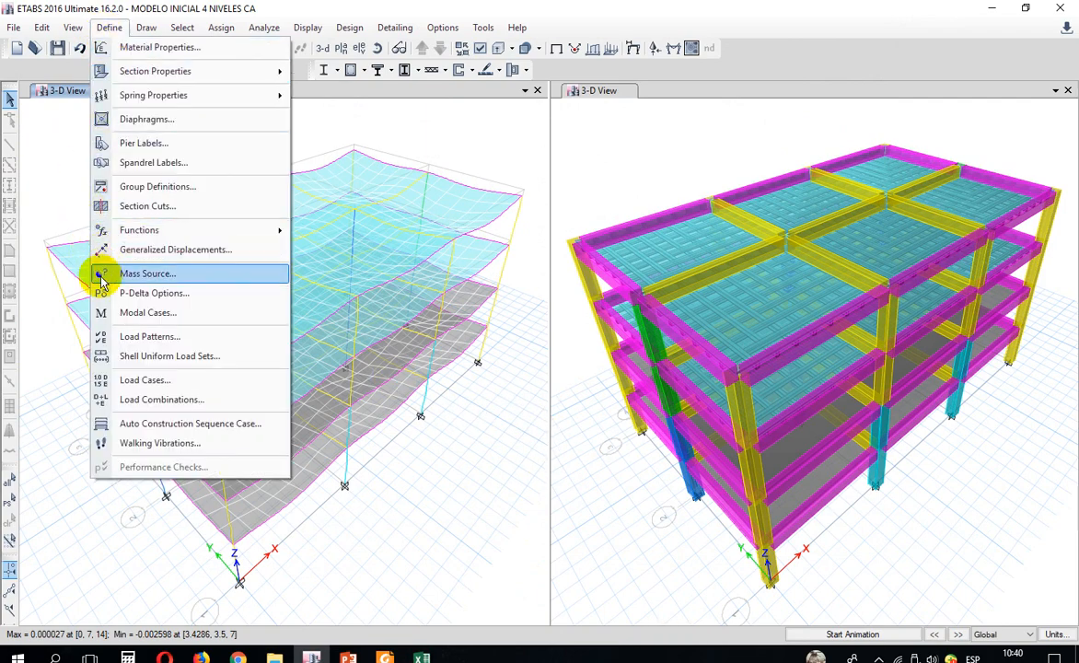
click(159, 399)
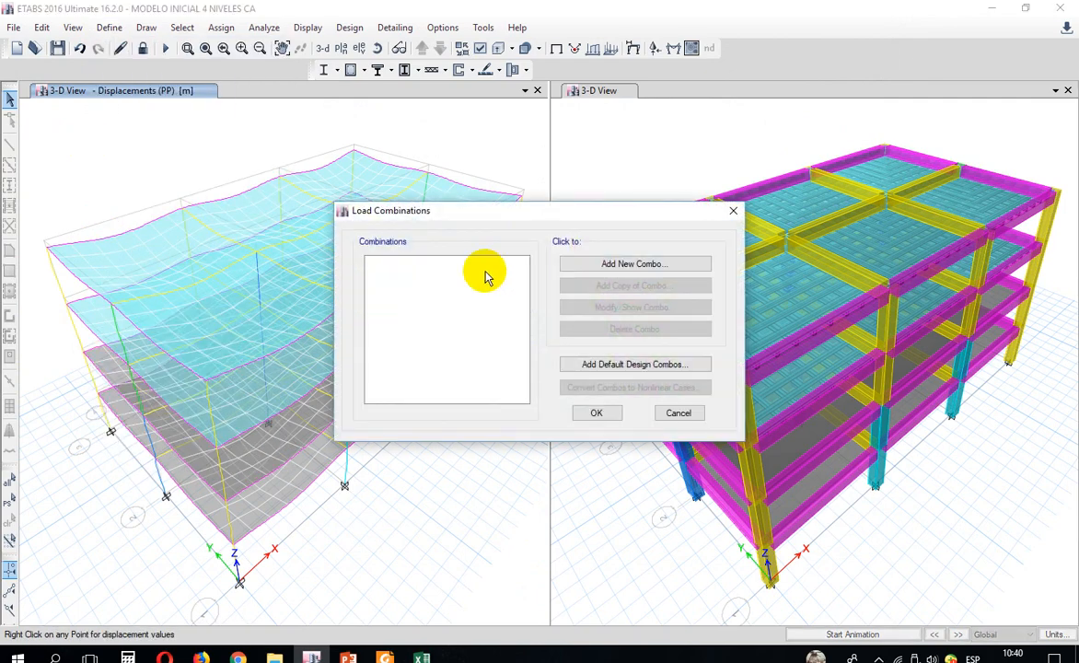
click(733, 213)
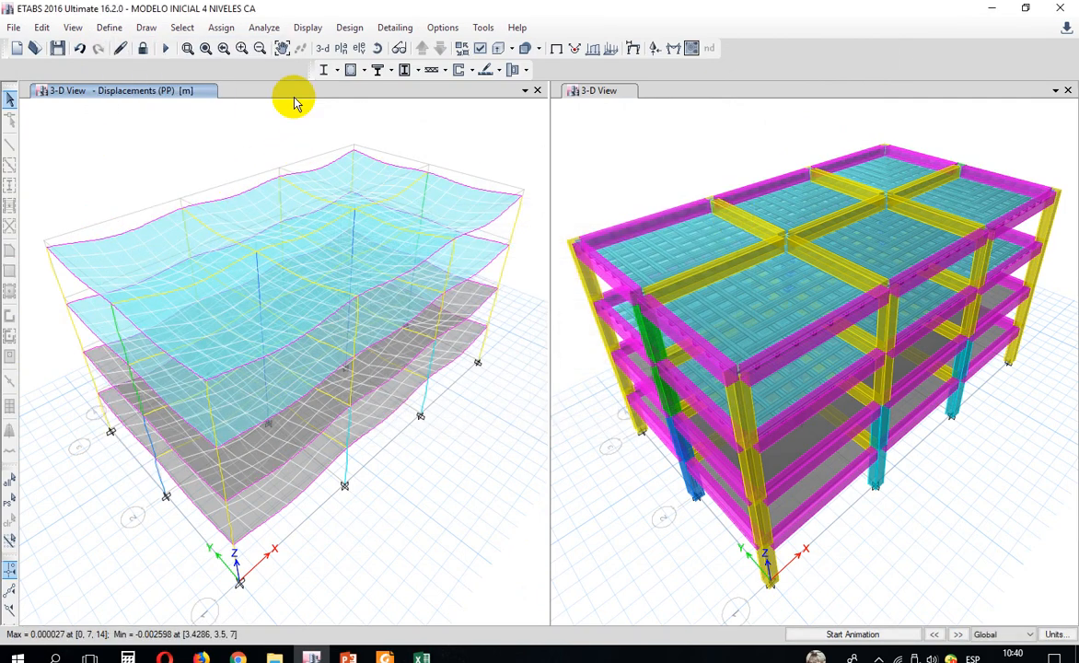
Step: Unlock the model and add default design load combinations for Concrete Frame Design, converted to editable user combinations
click(142, 47)
click(561, 385)
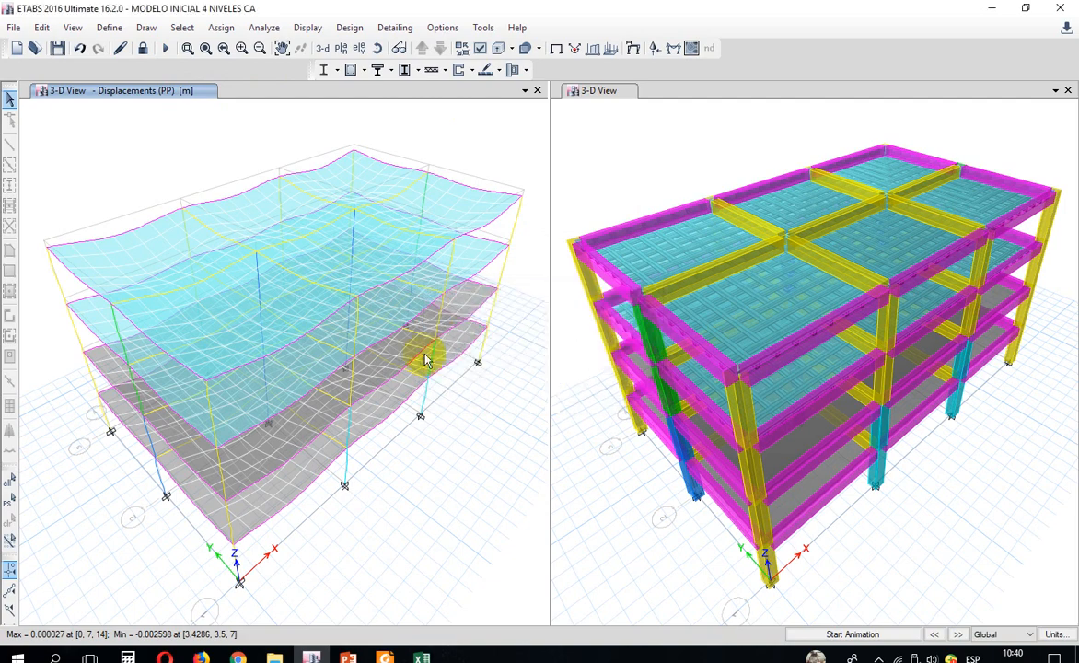
click(109, 28)
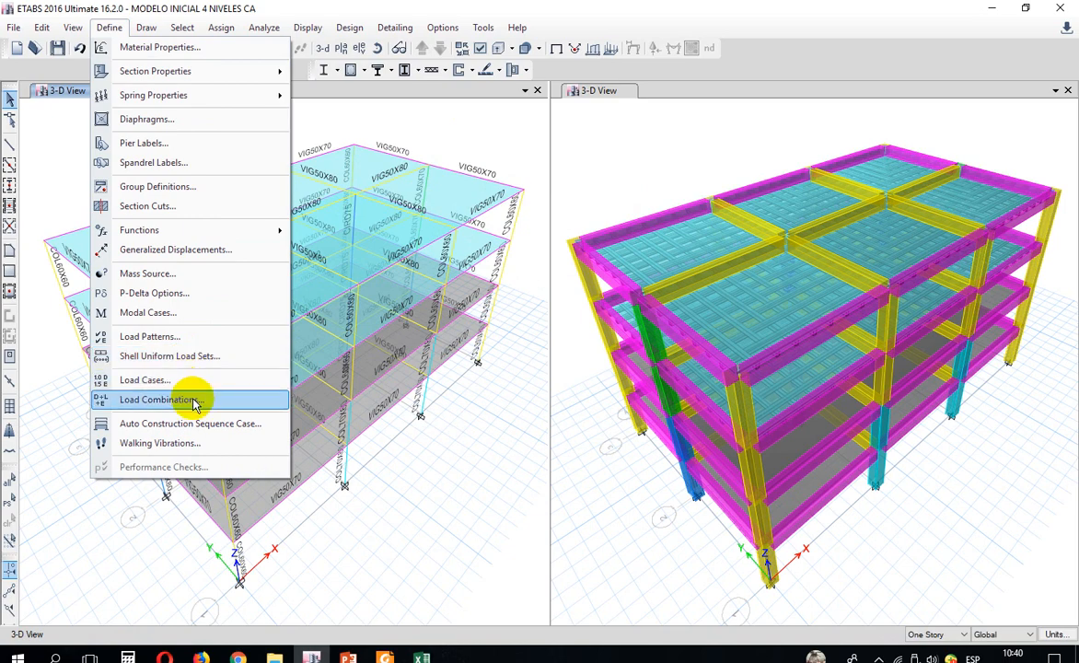
click(160, 399)
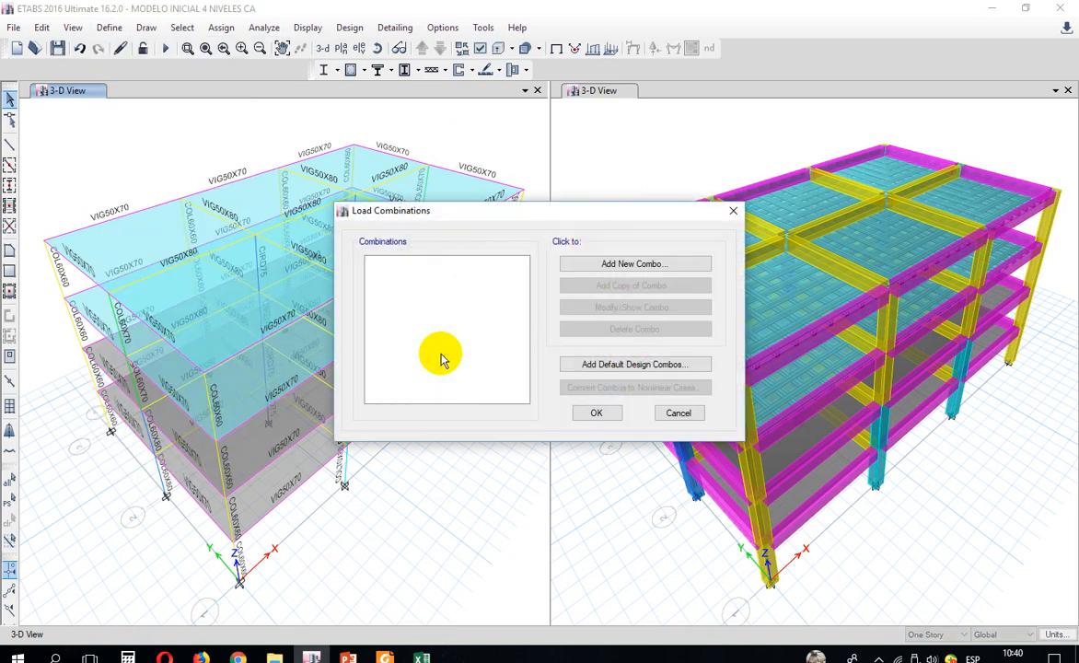
click(608, 366)
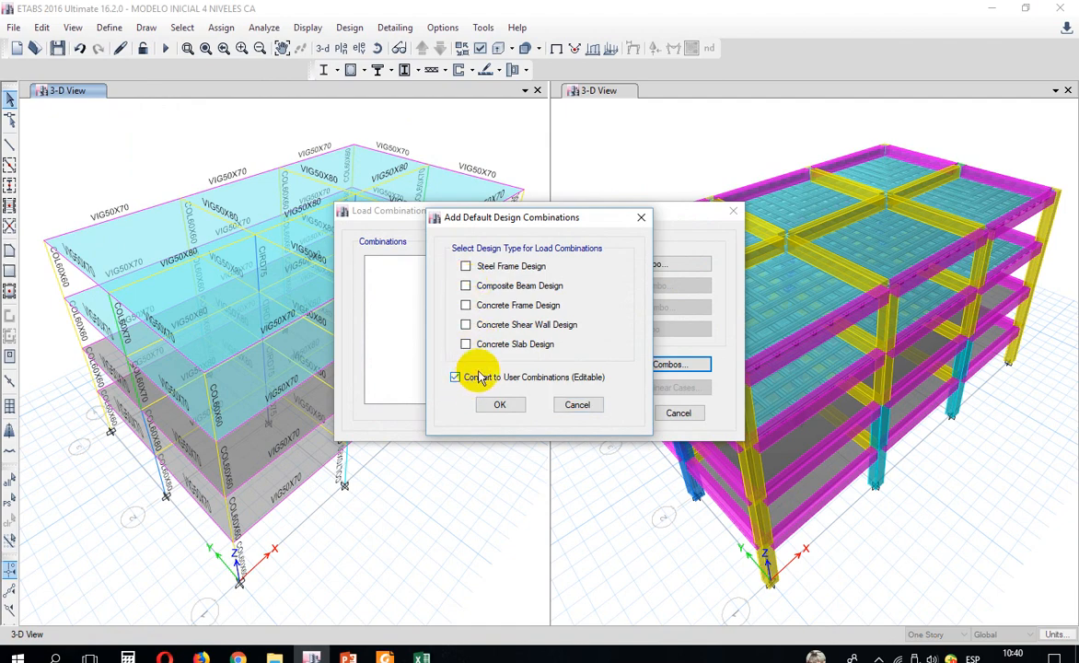
click(466, 305)
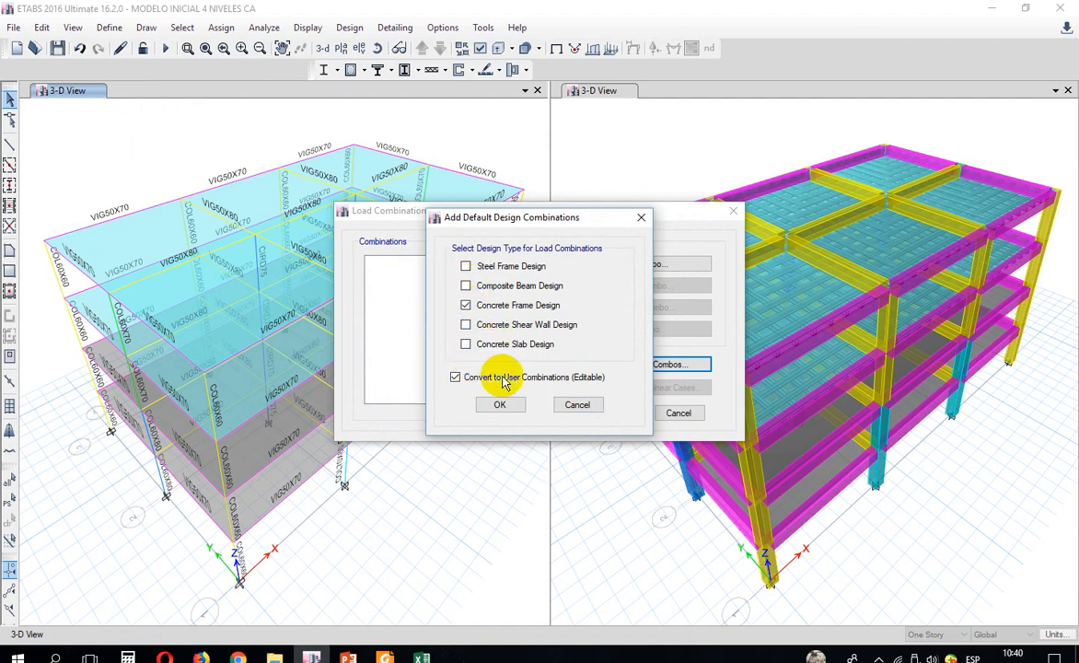
click(498, 405)
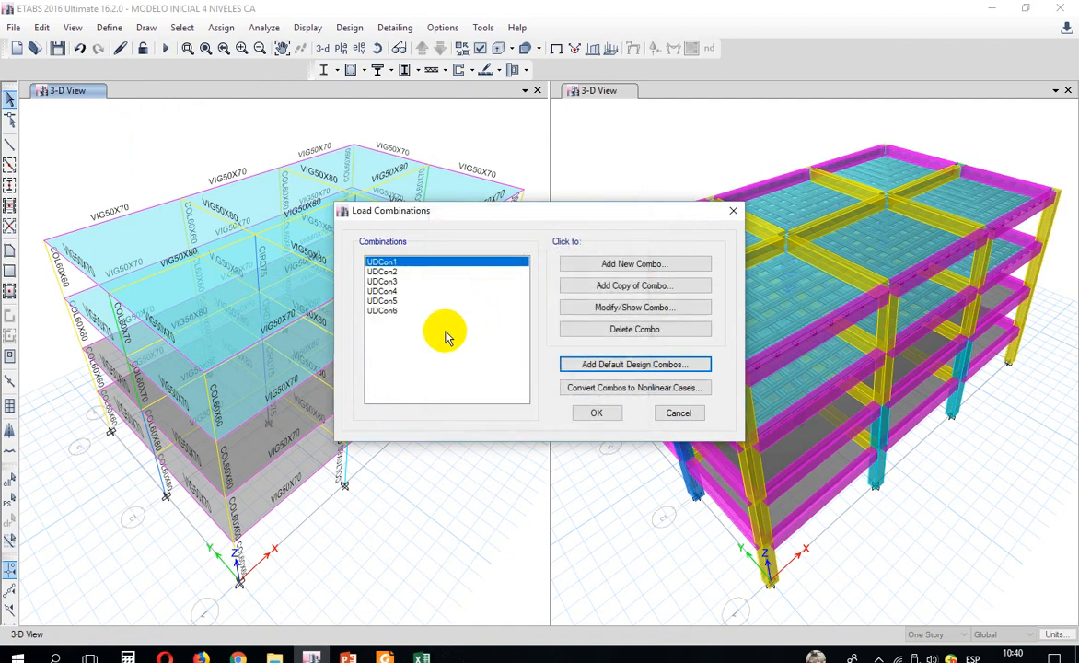
Step: Review the load cases and scale factors of combinations UDCon5 and UDCon6 without changing them
click(390, 281)
click(391, 300)
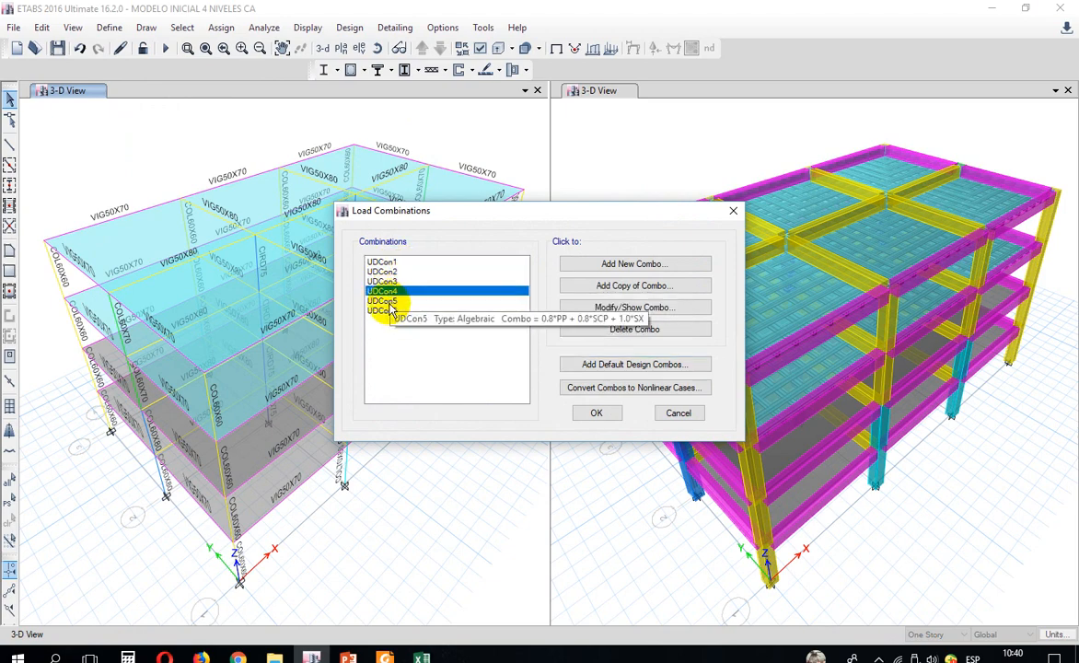
click(590, 317)
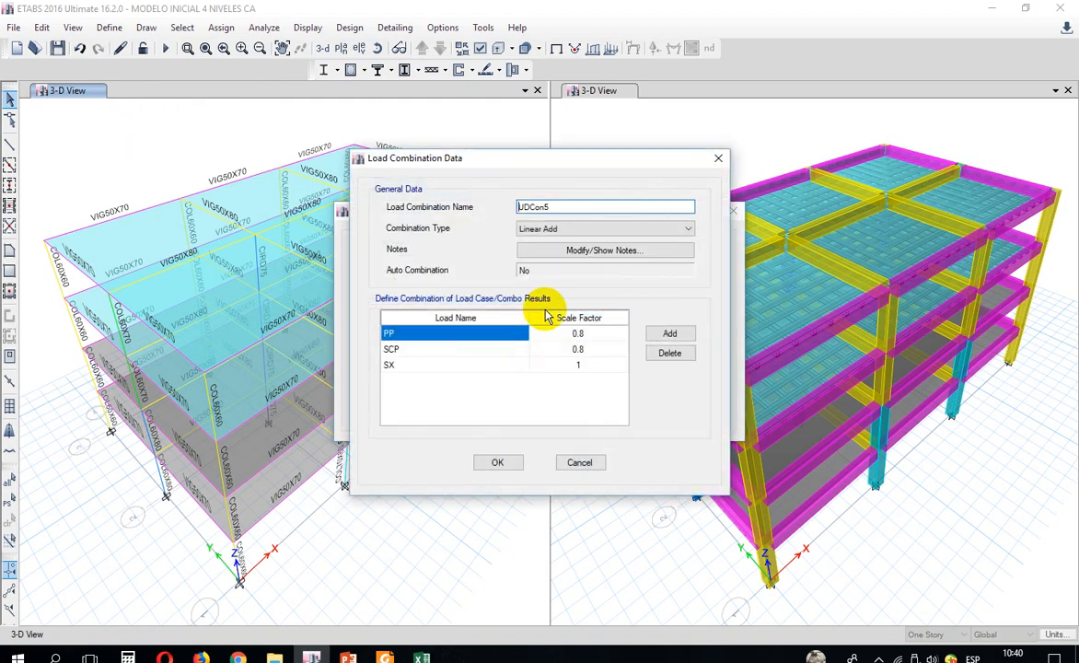
click(581, 460)
click(405, 312)
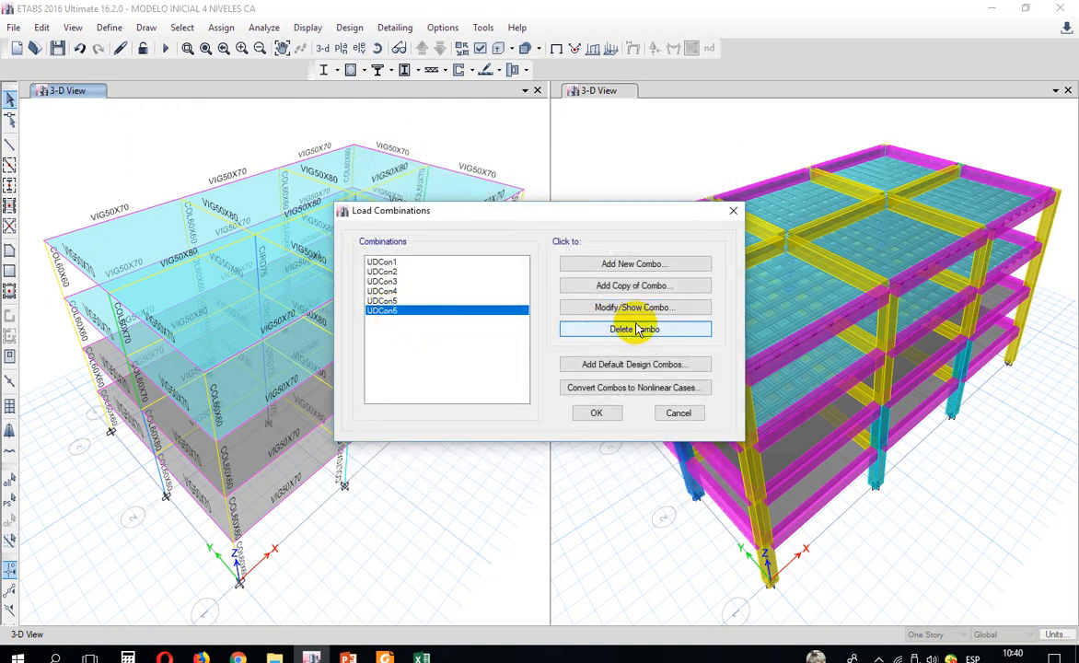
click(571, 308)
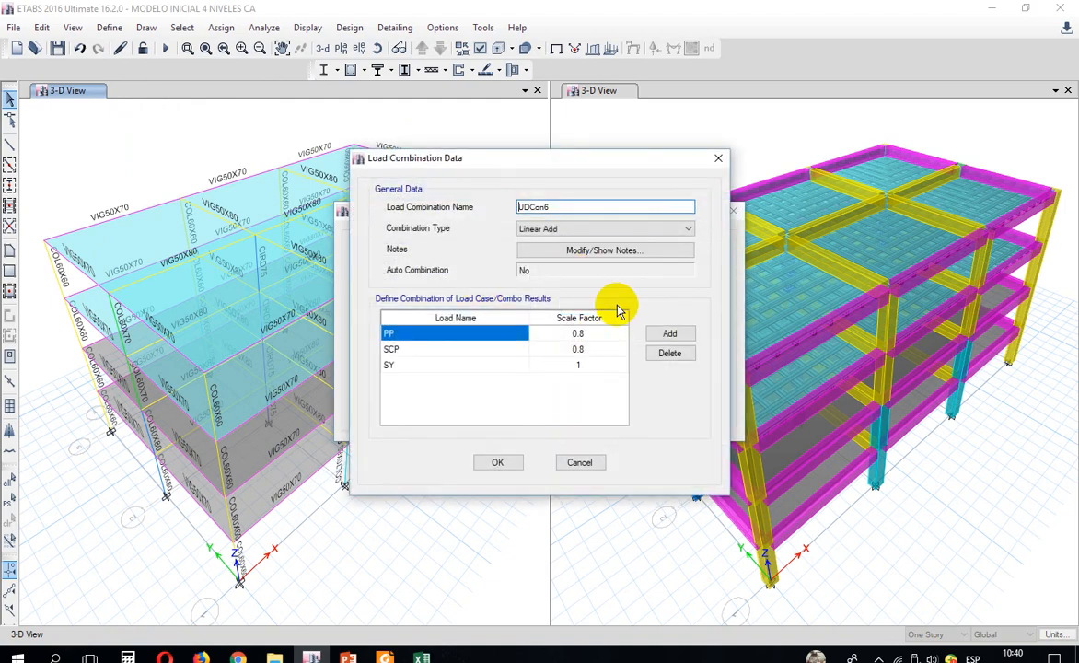
click(571, 462)
Step: Accept the load combinations and rerun the analysis
click(594, 409)
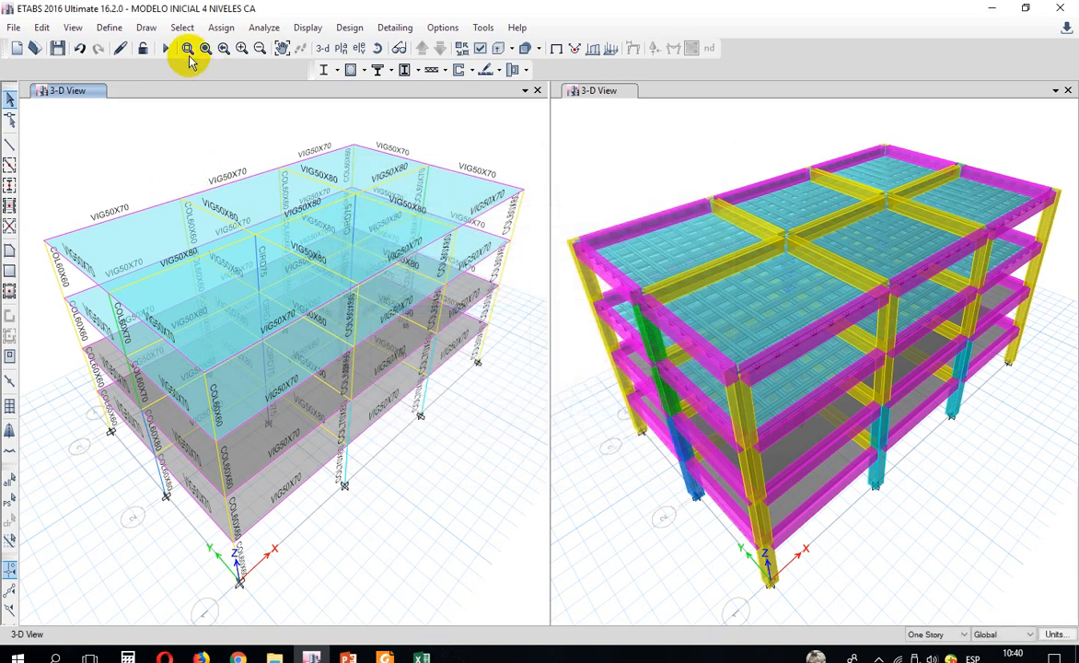
click(166, 51)
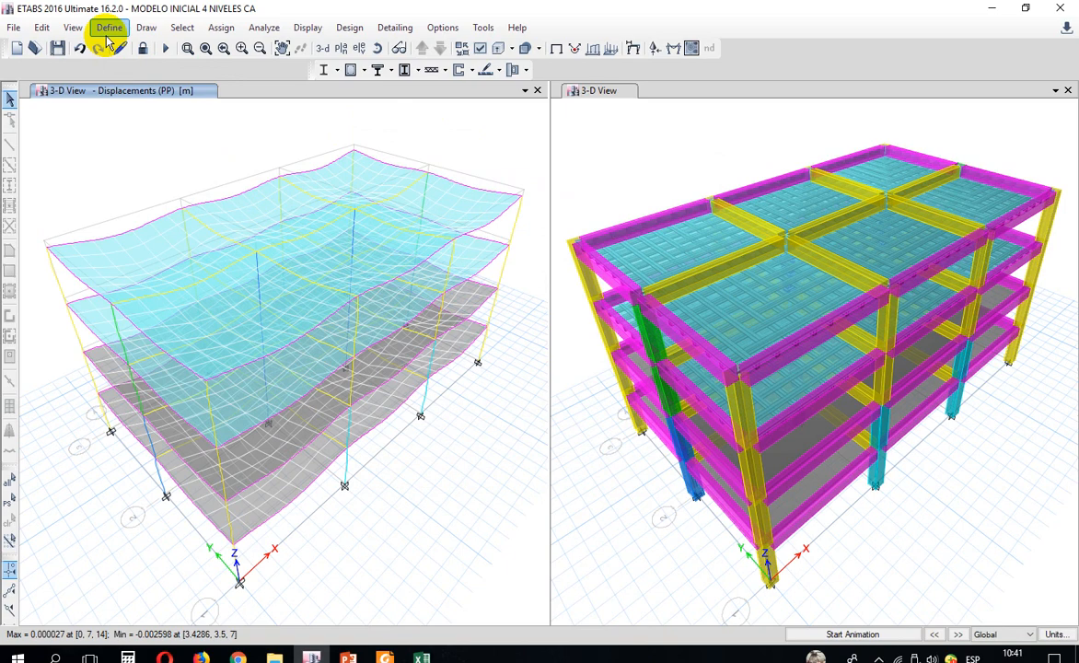
Step: Open the analysis log file MODELO INICIAL 4 NIVELES CA.LOG from the model's input/output text files in a maximized Notepad window
click(13, 27)
mouse_move(106, 284)
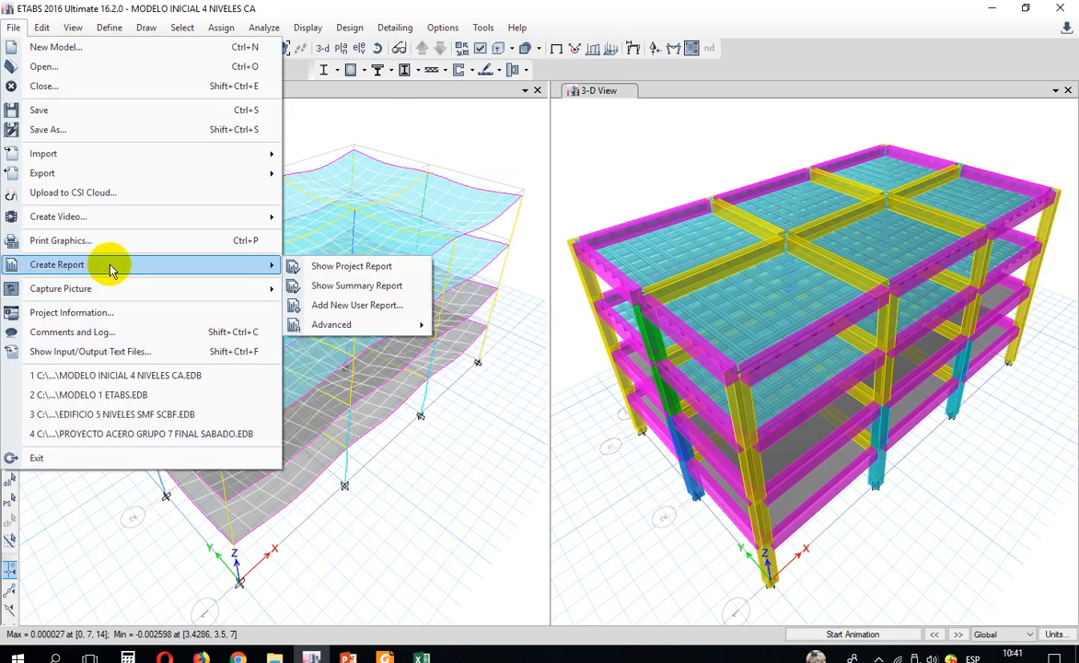
click(96, 350)
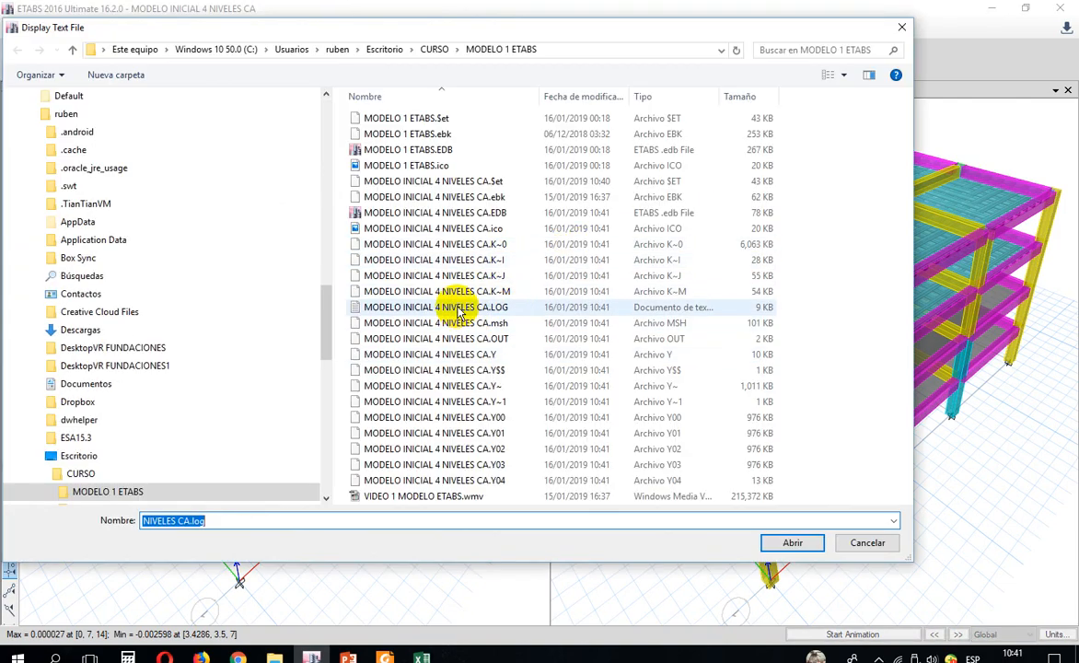
click(457, 311)
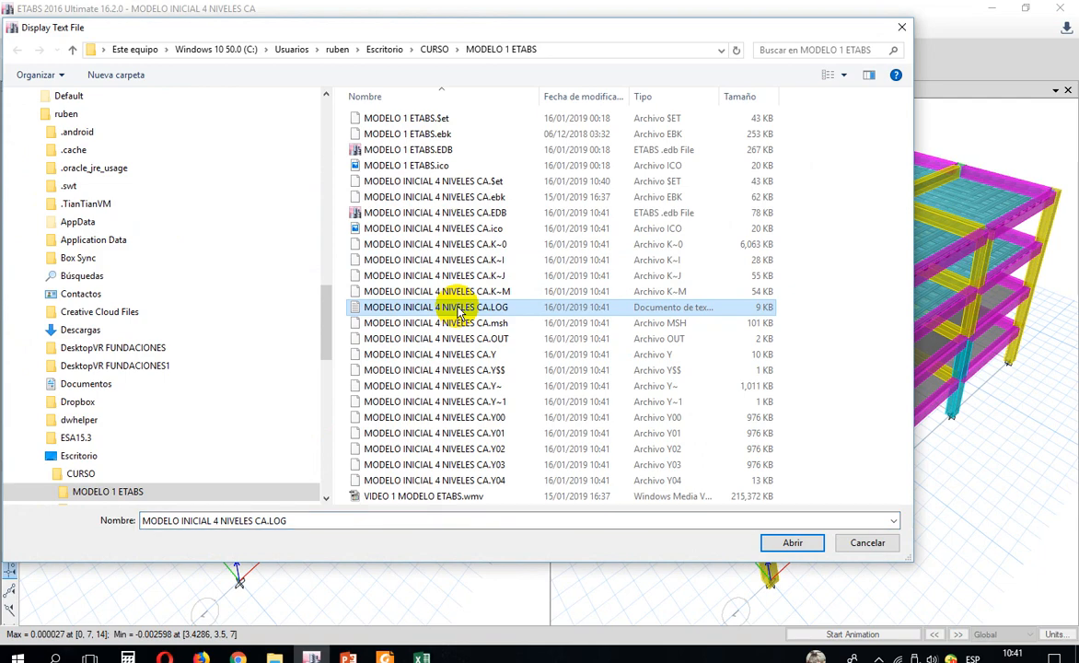
right_click(476, 313)
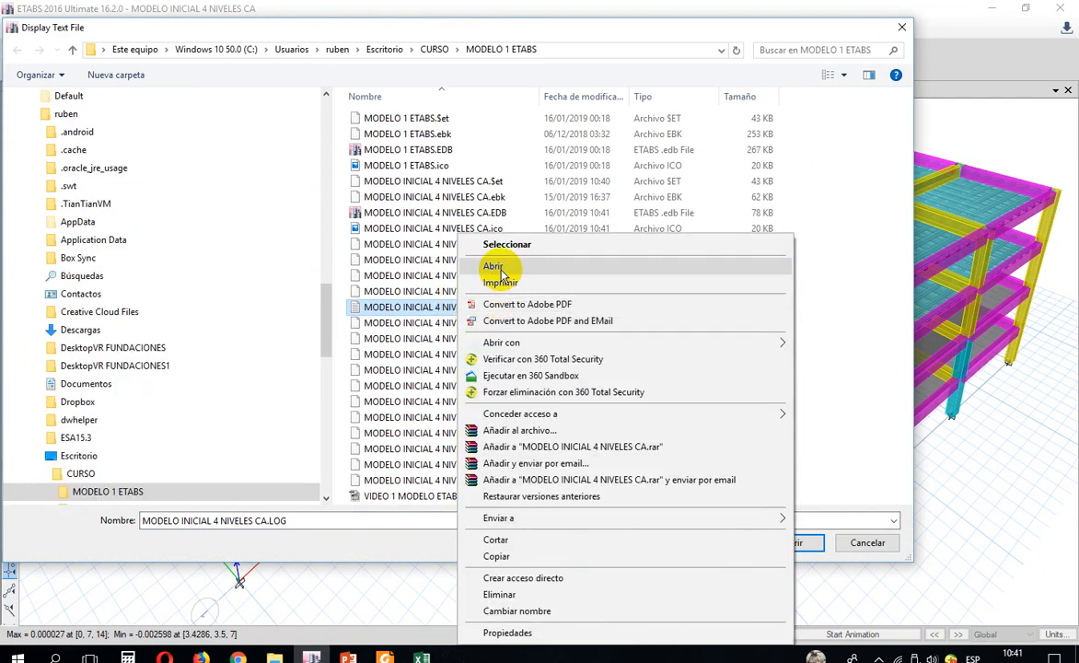
click(483, 247)
scroll(497, 276, down, 2)
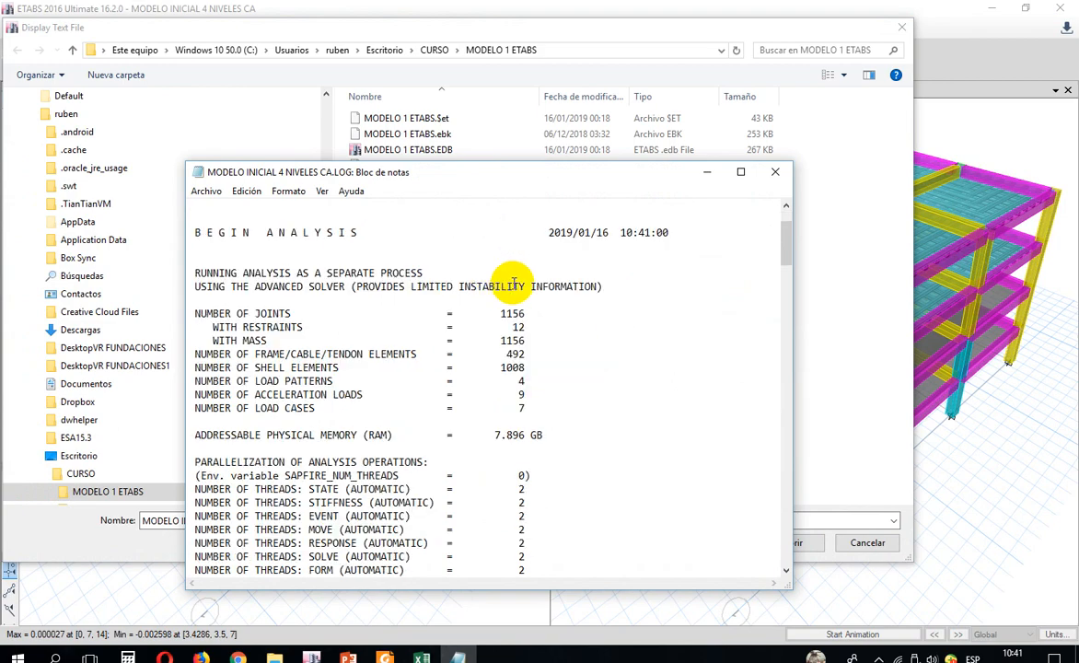
click(738, 173)
Step: Read the analysis log from the element counts through the stability check, static cases, modal and response-spectrum analyses to its end
scroll(451, 336, up, 2)
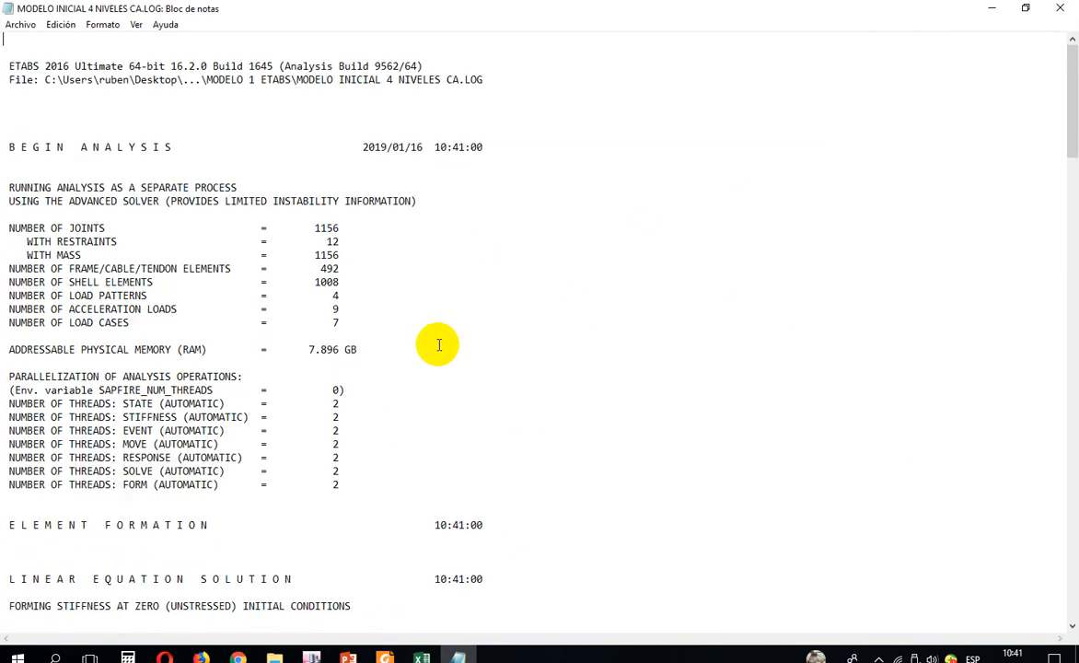
scroll(258, 235, down, 8)
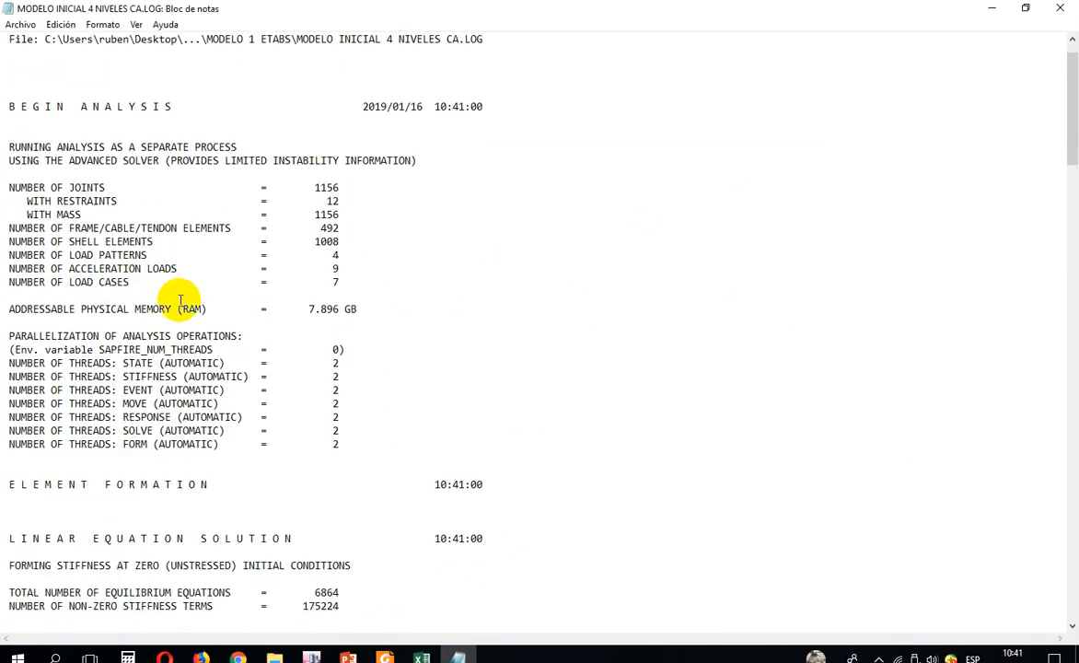
scroll(183, 310, down, 7)
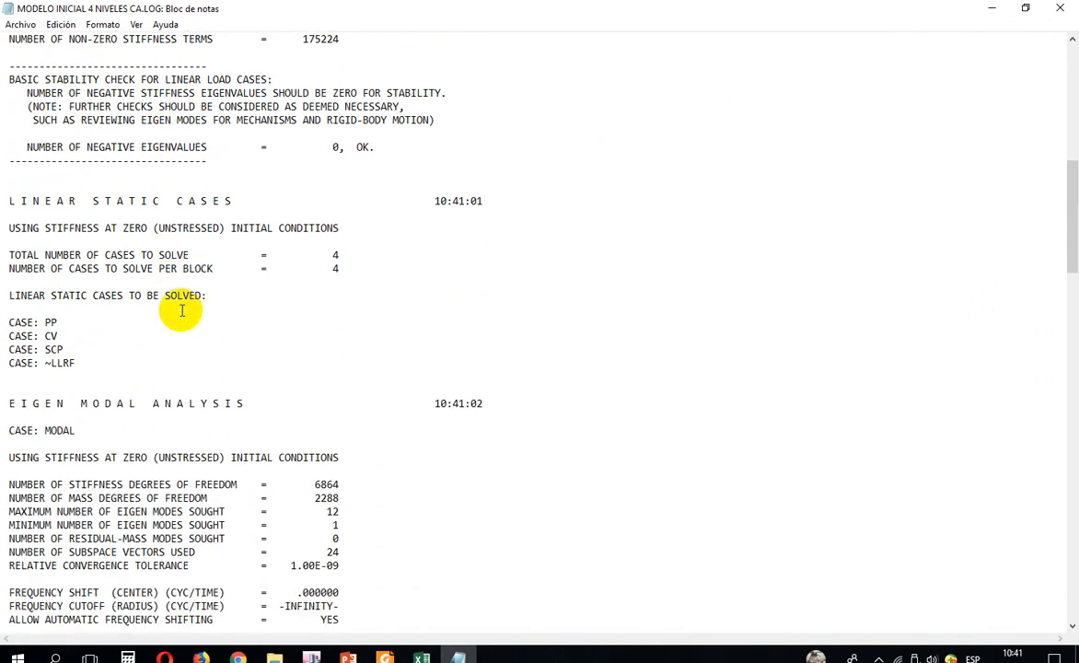
scroll(197, 303, down, 7)
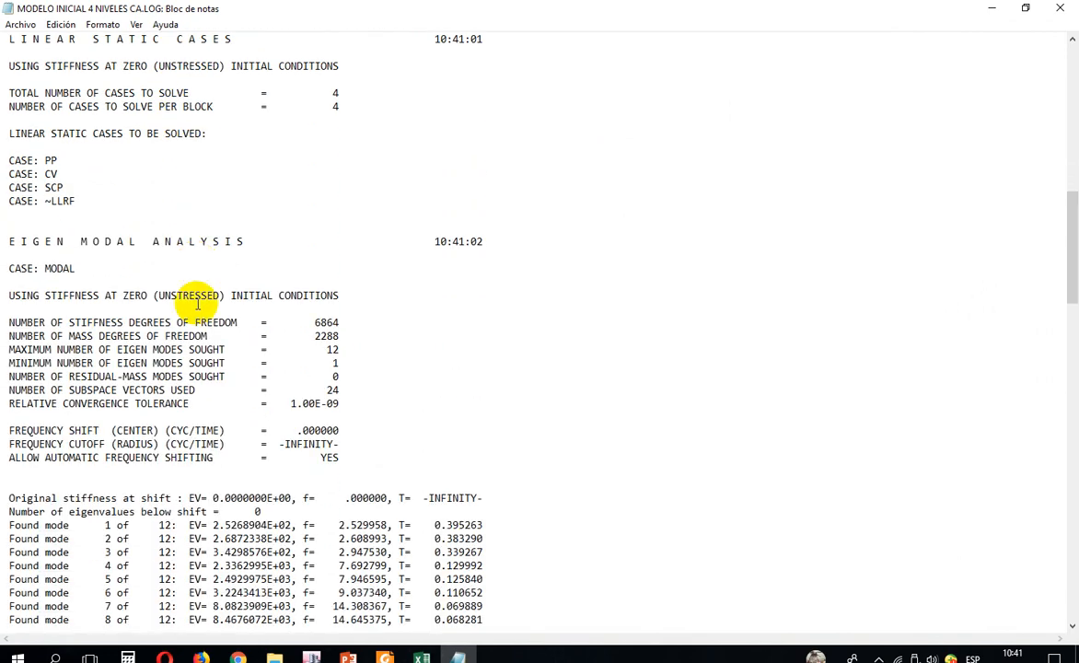
scroll(197, 304, down, 1)
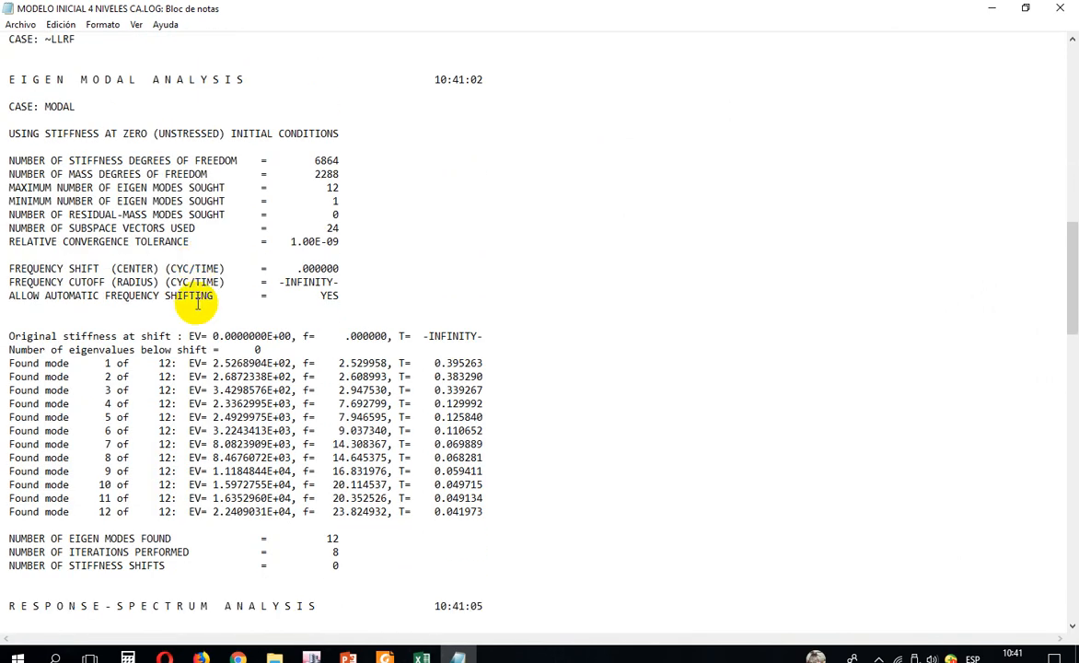
scroll(197, 303, down, 7)
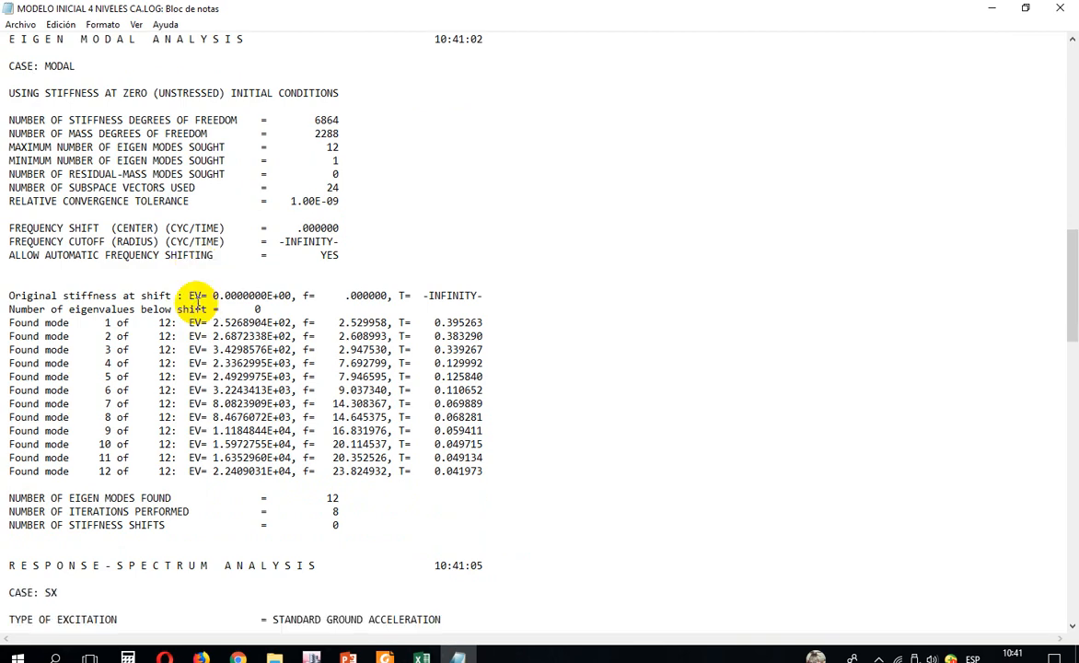
scroll(238, 298, down, 12)
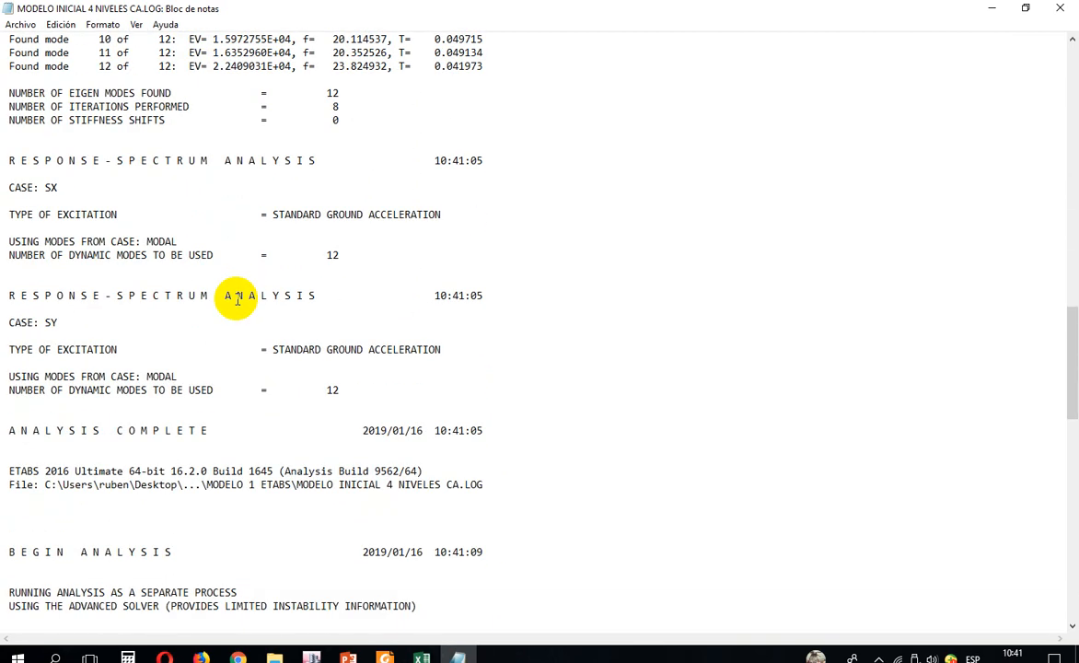
scroll(236, 301, down, 13)
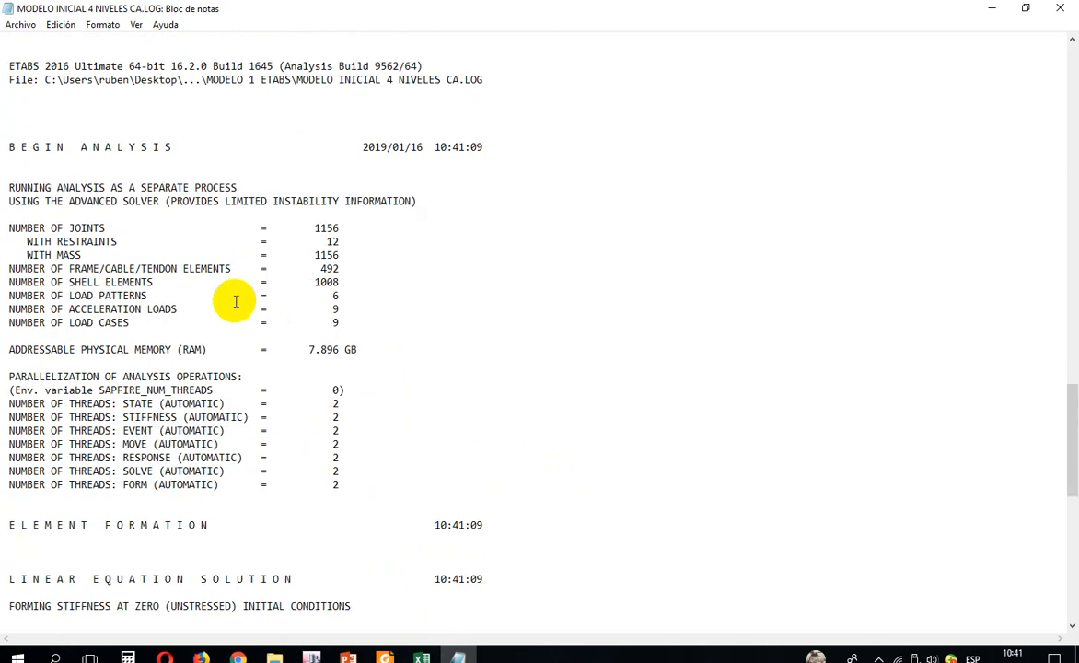
scroll(236, 301, down, 5)
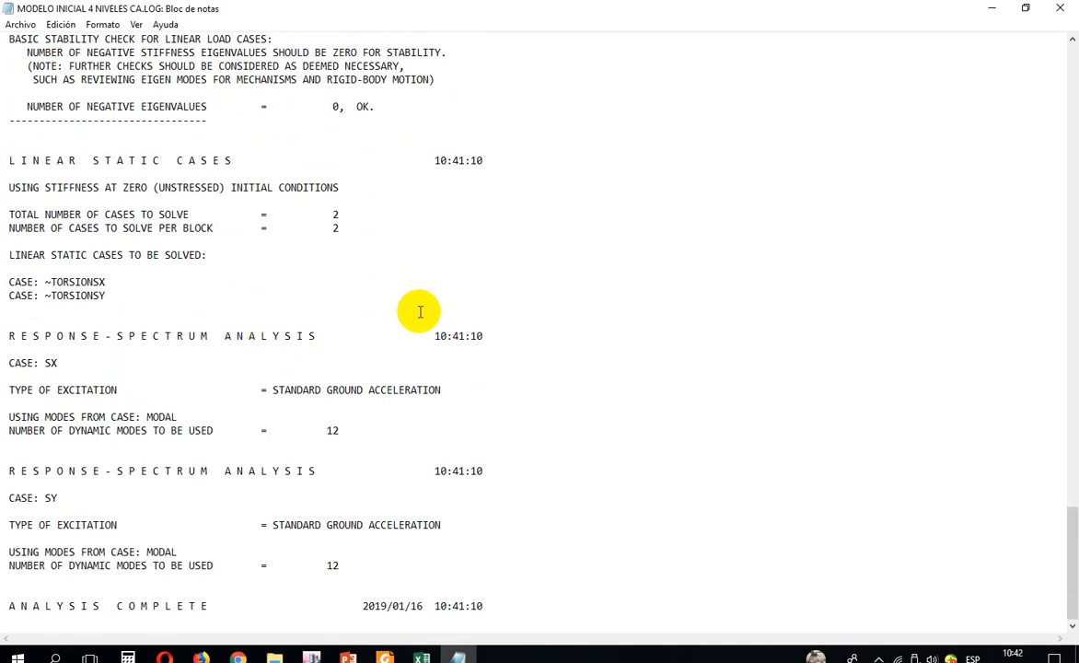
Step: Recheck the log's stability check, linear static cases, modal results and model counts, and close the log file
scroll(419, 309, up, 20)
scroll(407, 311, up, 19)
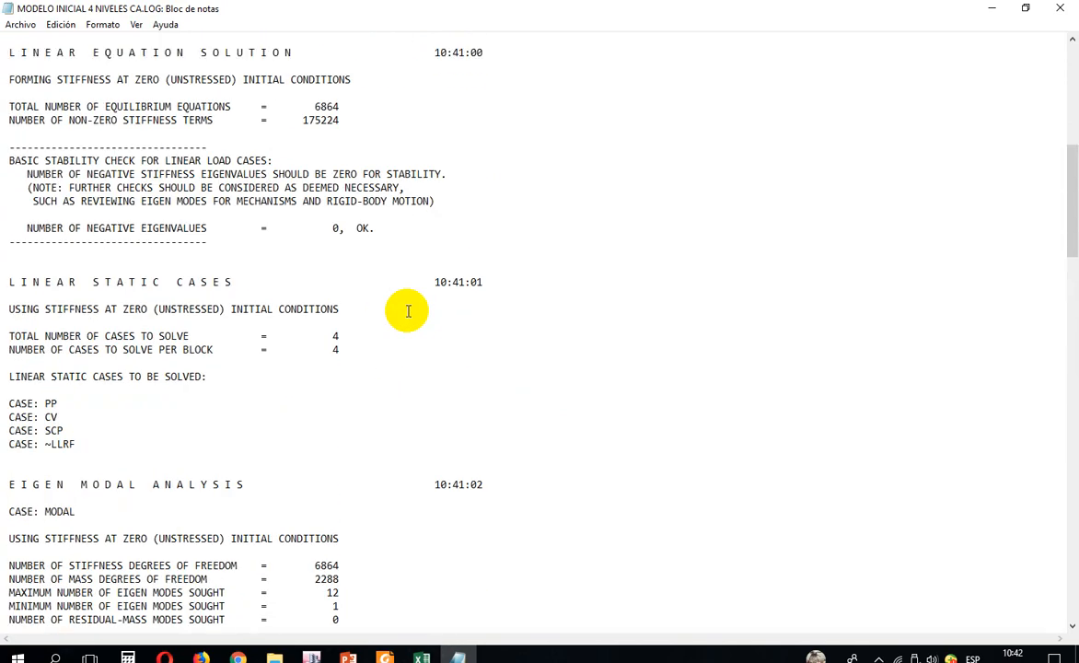
scroll(396, 327, down, 7)
scroll(395, 330, down, 2)
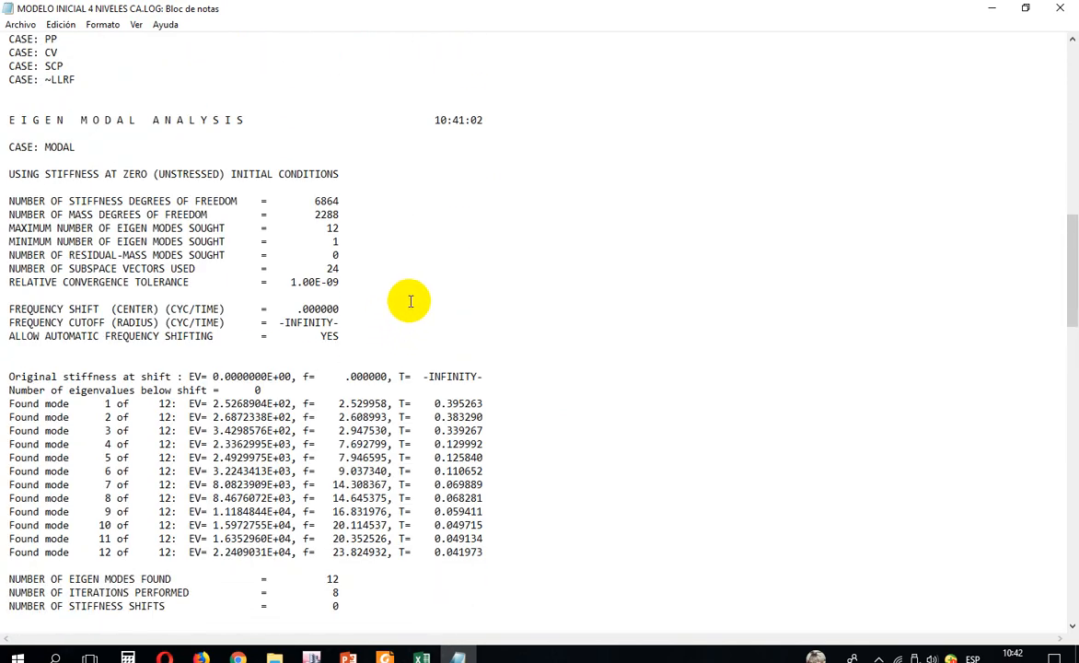
scroll(411, 295, up, 3)
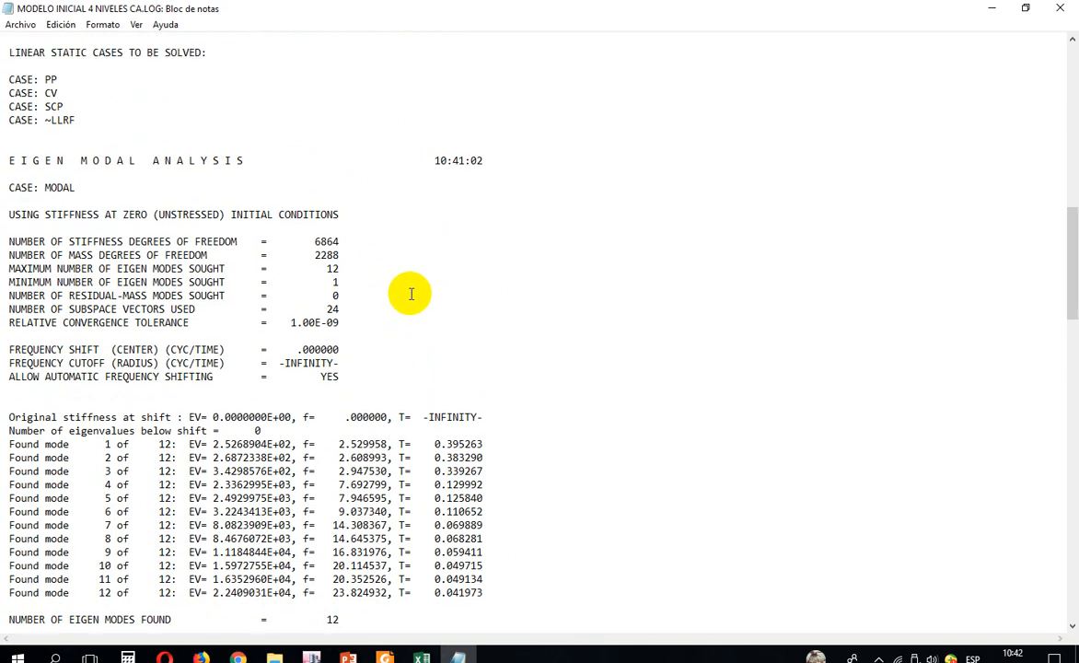
scroll(393, 339, up, 5)
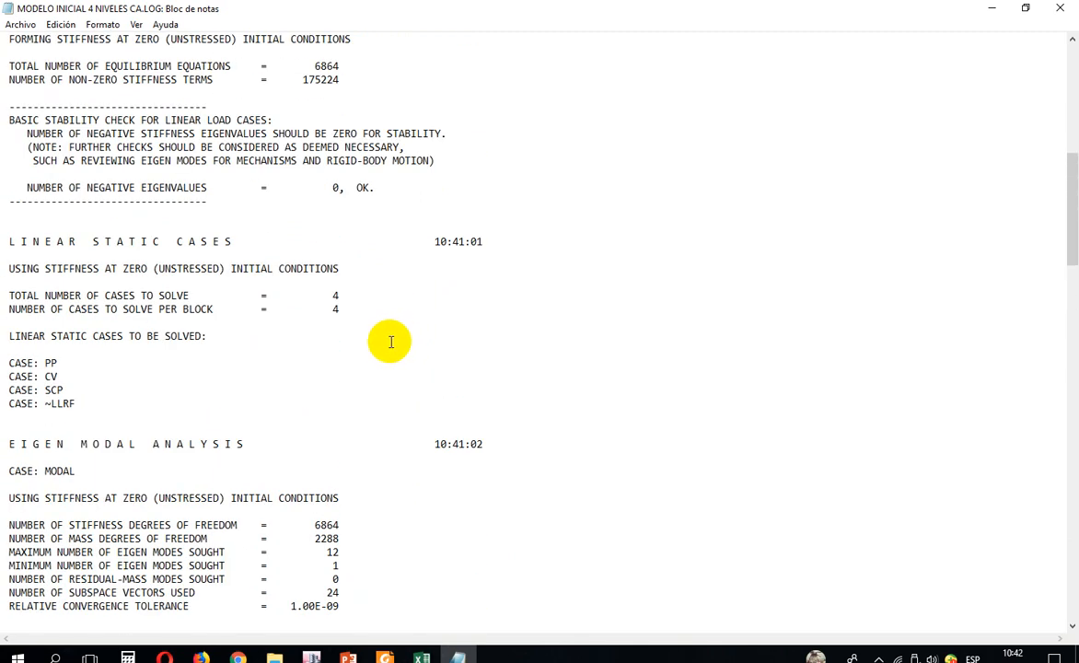
scroll(402, 346, up, 4)
scroll(465, 368, up, 5)
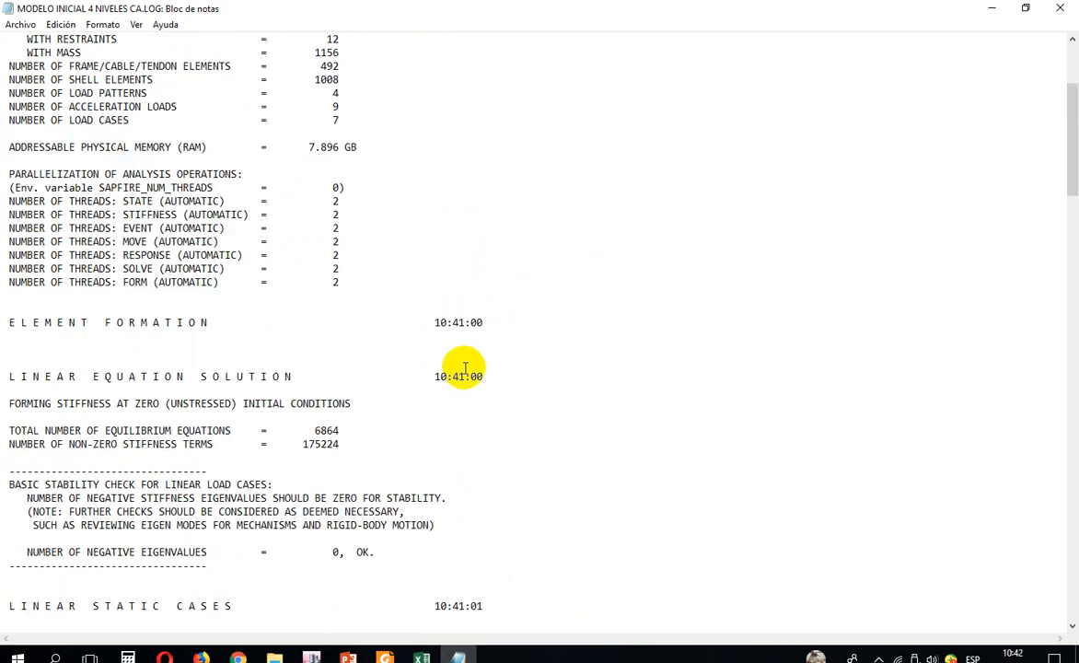
scroll(331, 367, up, 4)
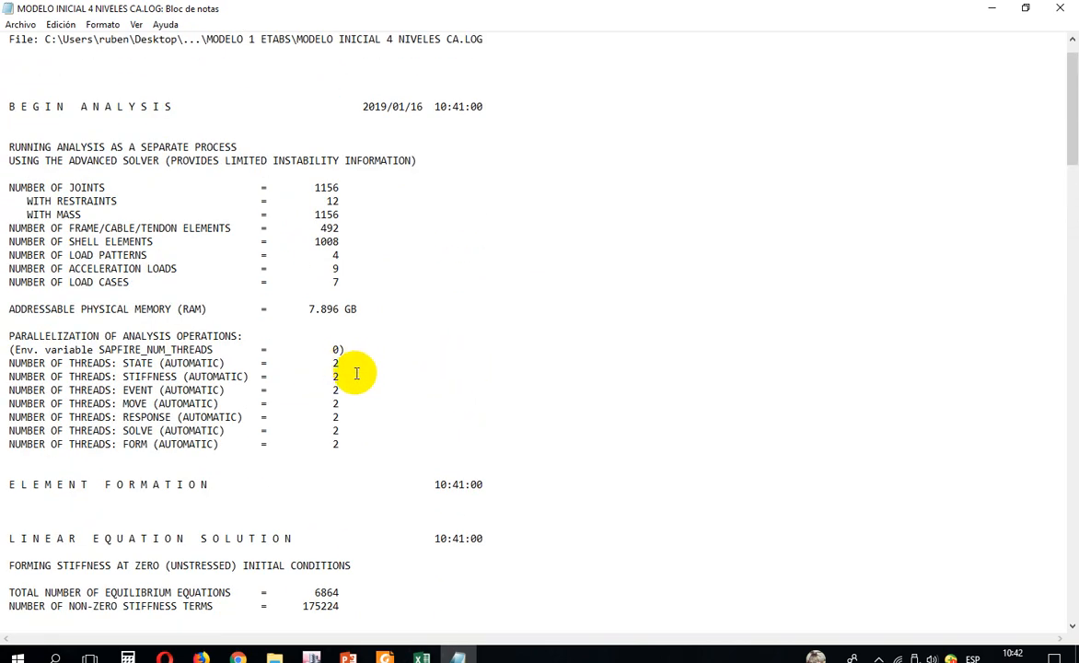
scroll(356, 373, up, 1)
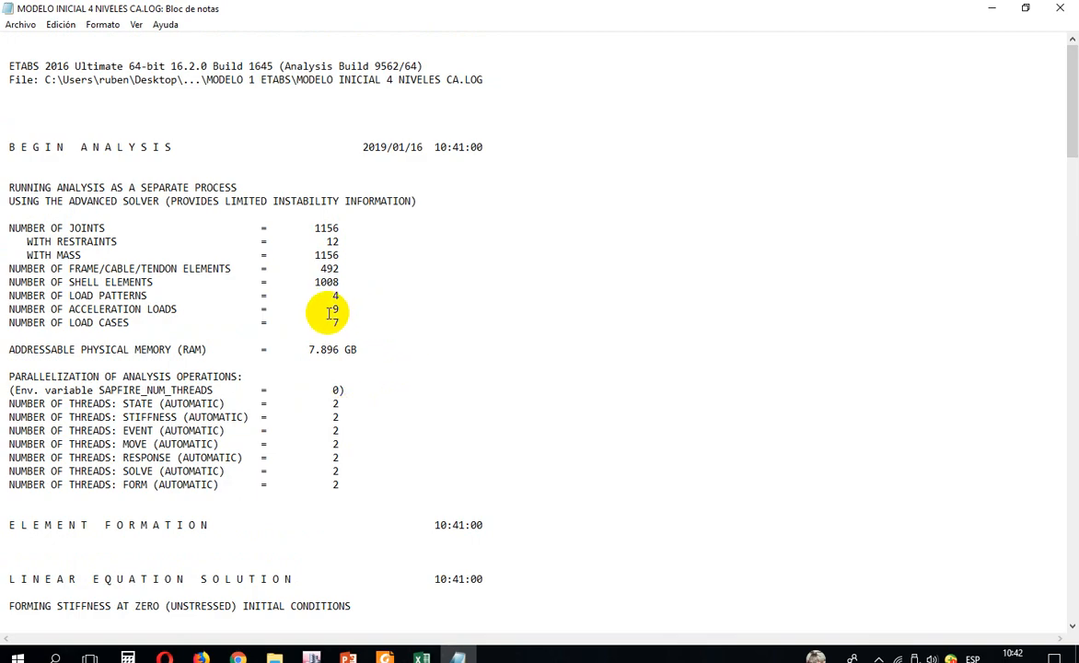
scroll(332, 303, down, 20)
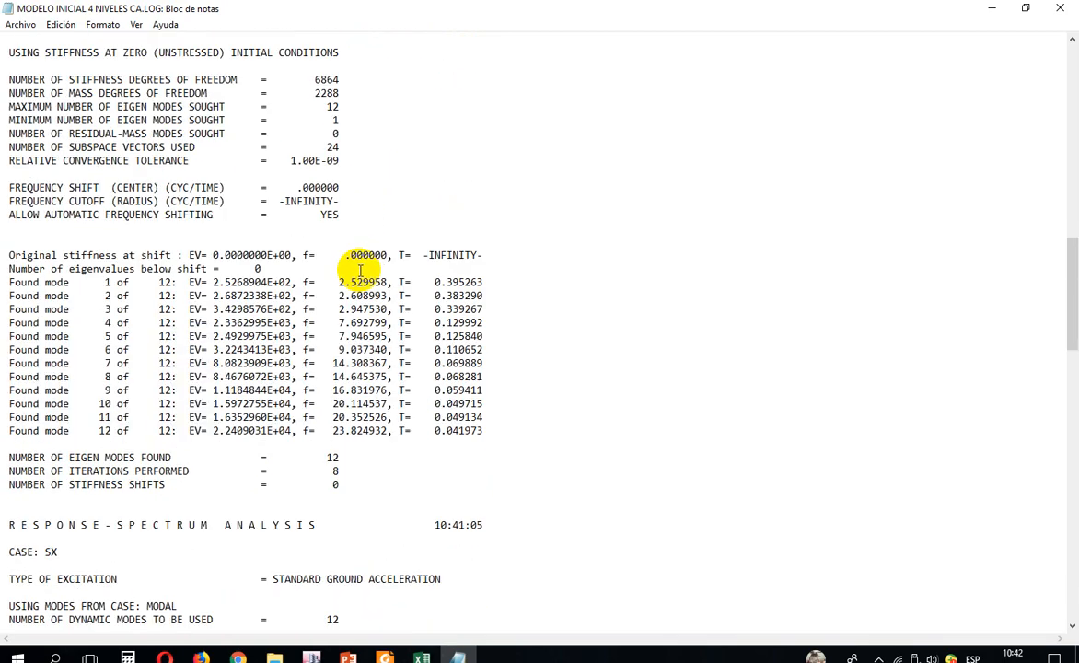
scroll(359, 270, down, 8)
click(1060, 12)
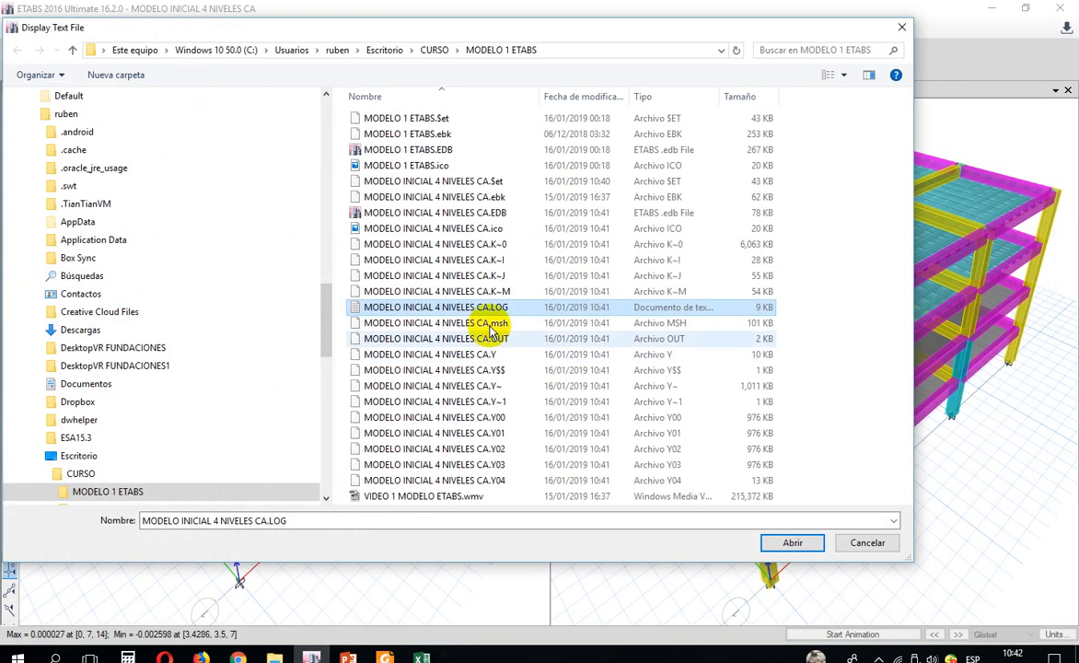
Step: Cancel the text file selection and display the deformed shape of the 3-D model for load case SX
click(894, 20)
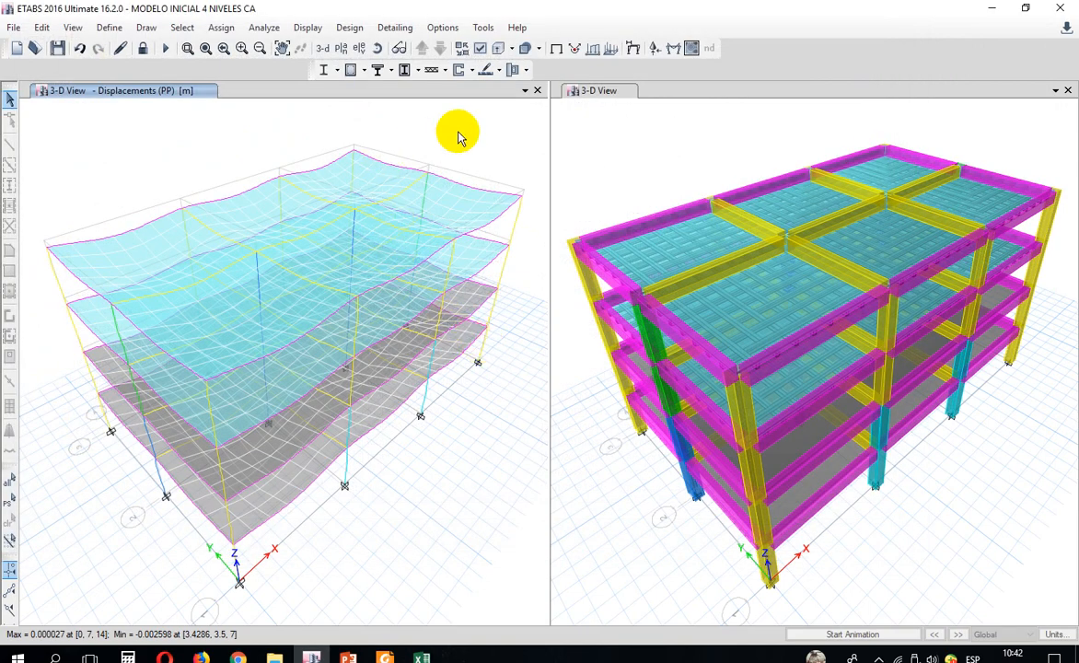
click(497, 48)
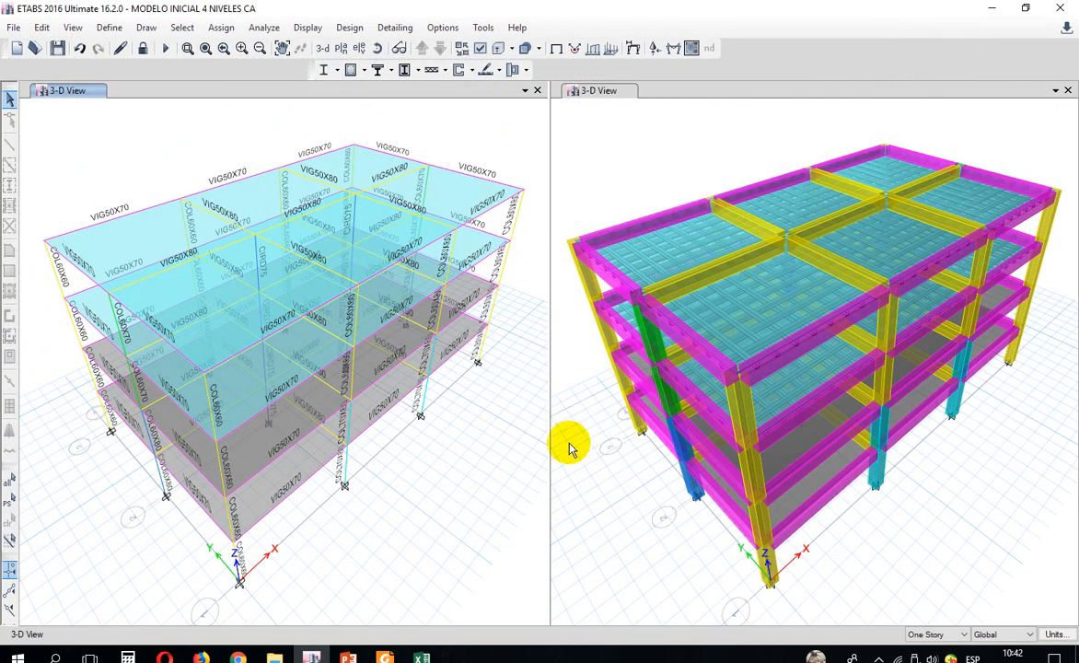
click(633, 48)
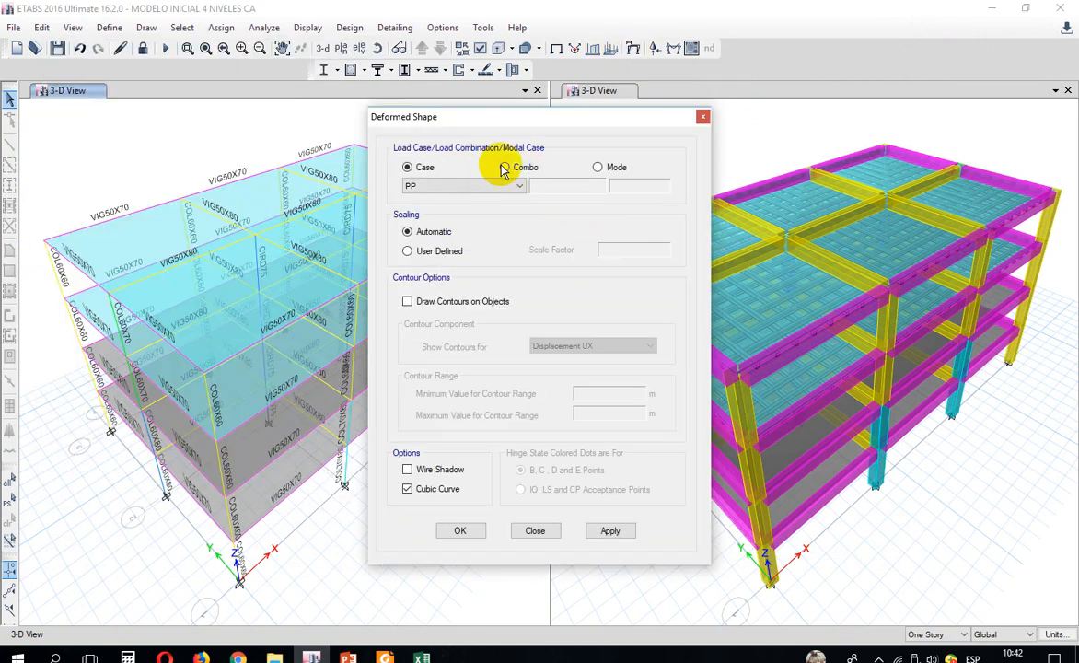
click(468, 186)
click(451, 229)
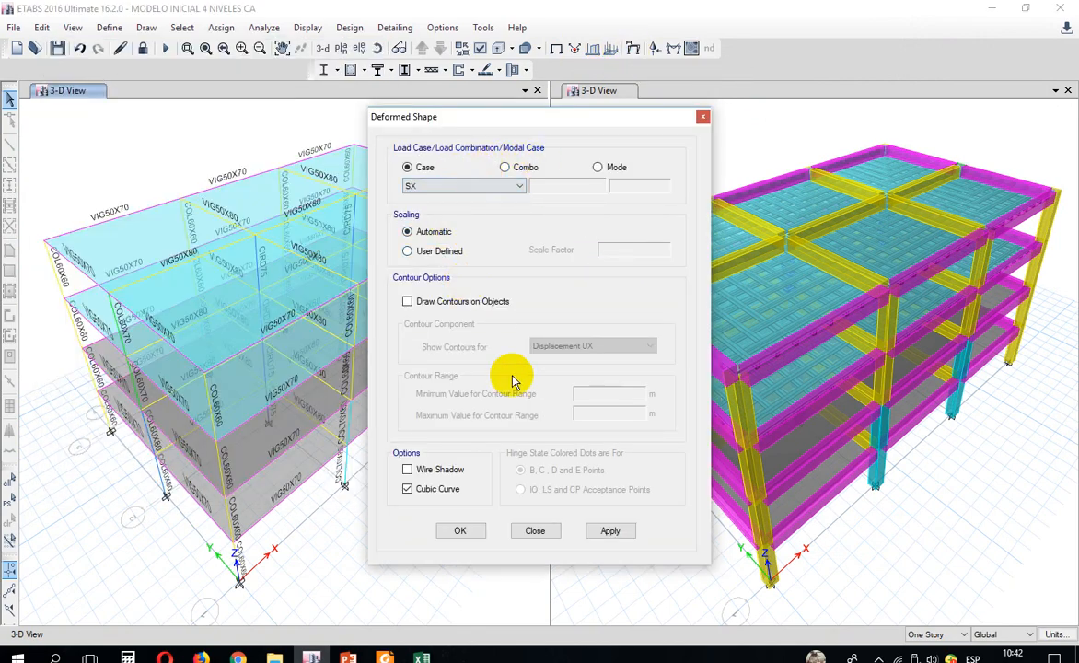
click(537, 531)
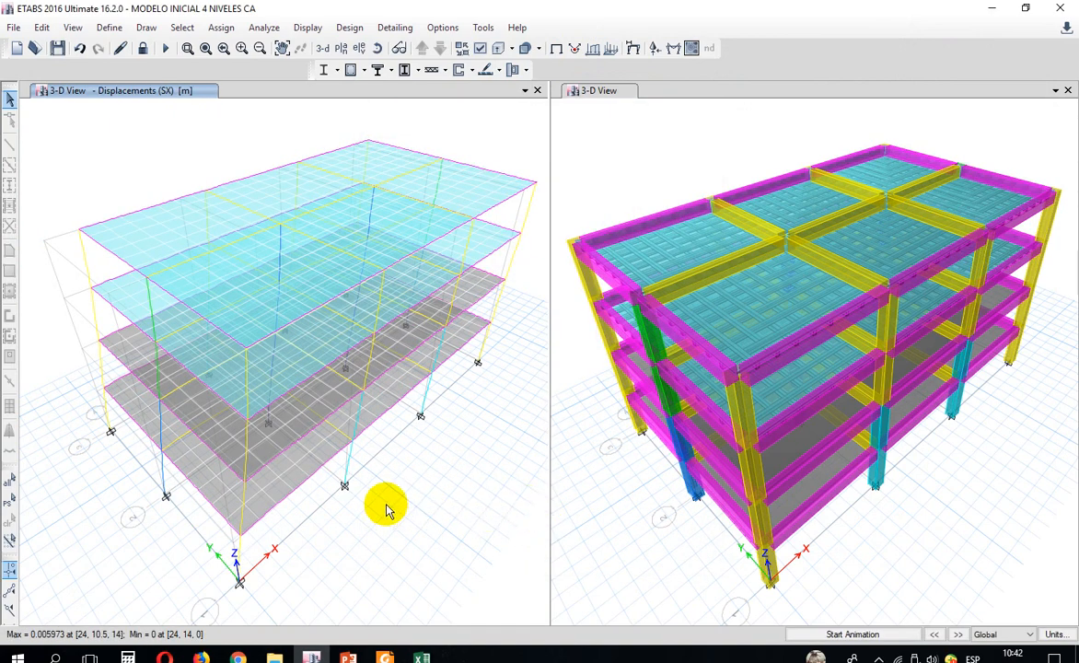
Step: Check the SX displacements of the corner joint at story NE4+14.00 M, and restore the undeformed shape
mouse_move(523, 183)
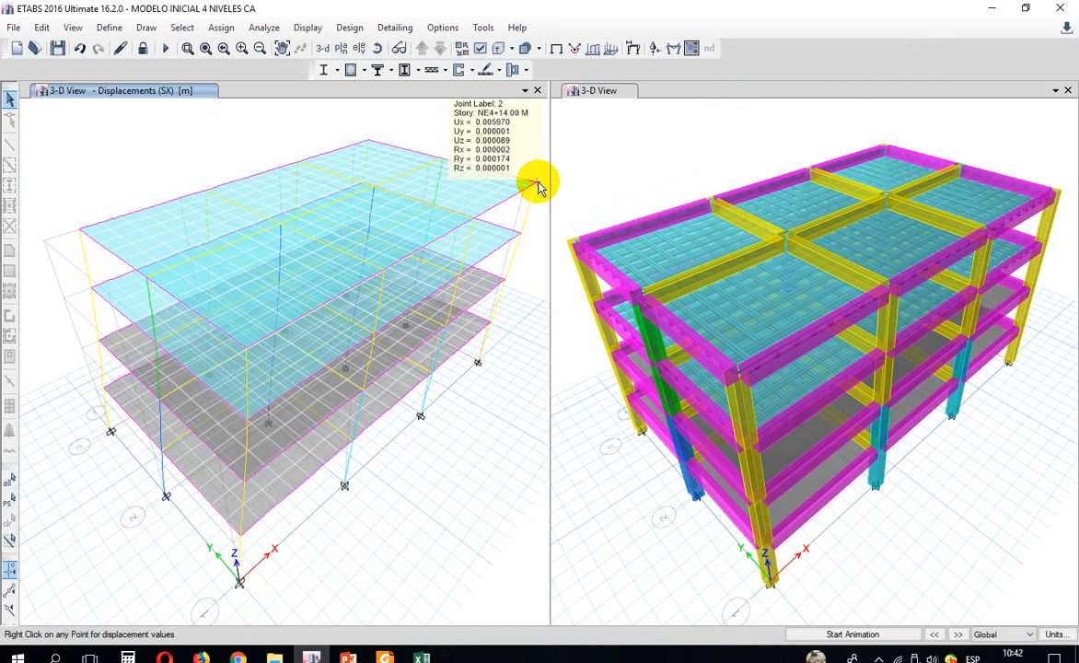
click(629, 134)
click(499, 131)
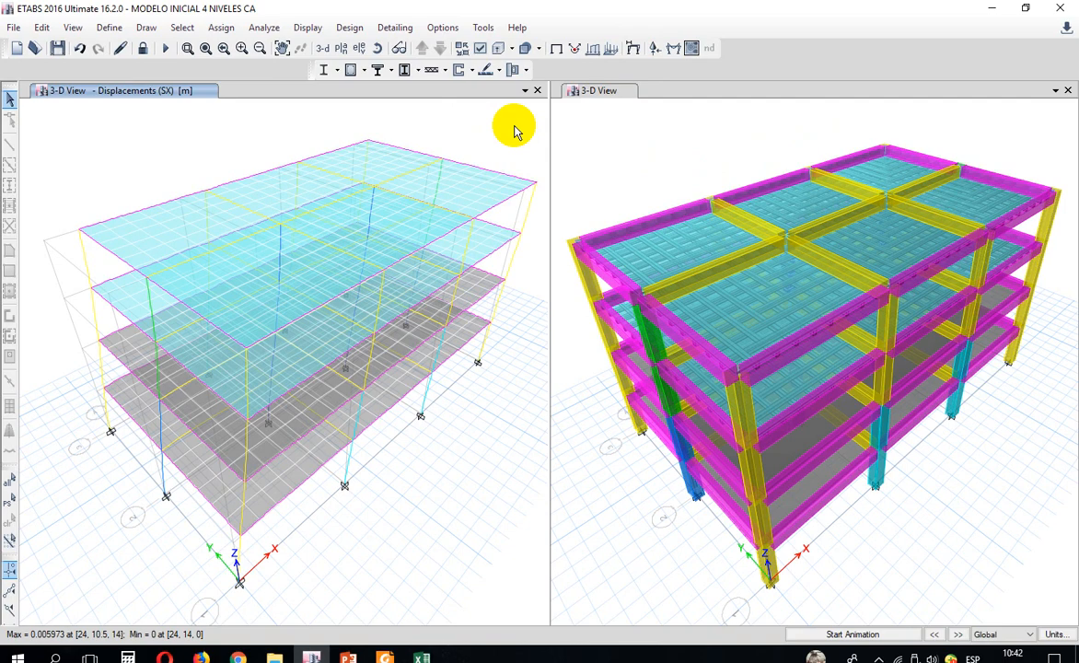
click(558, 51)
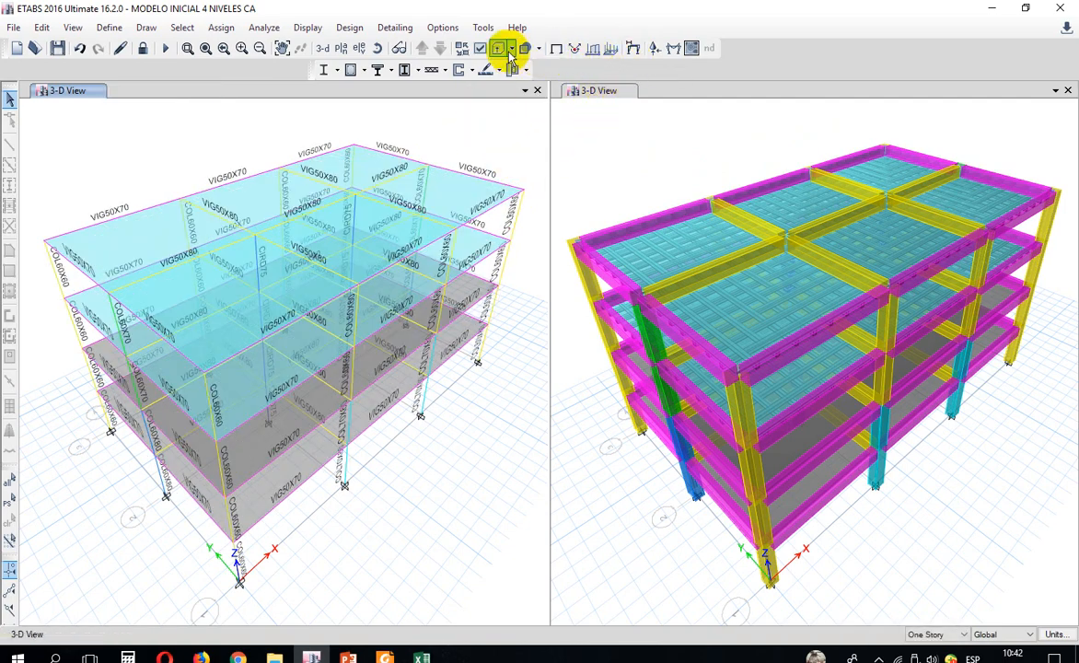
Step: Run the ACI 318-14 concrete frame design and display its longitudinal reinforcing on elevation A
click(351, 70)
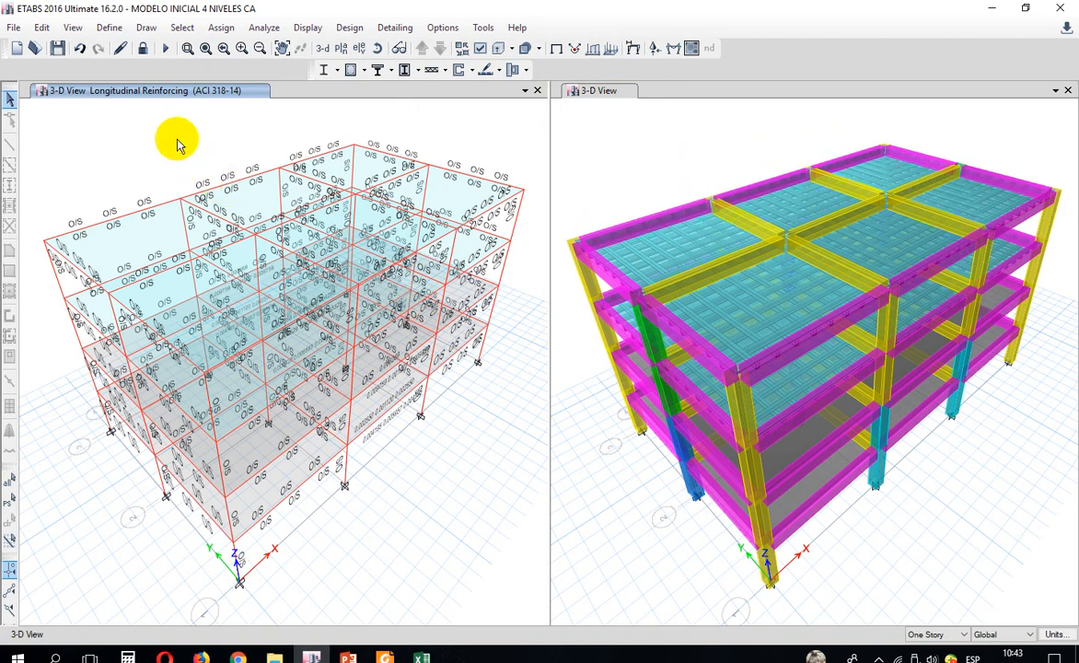
click(358, 47)
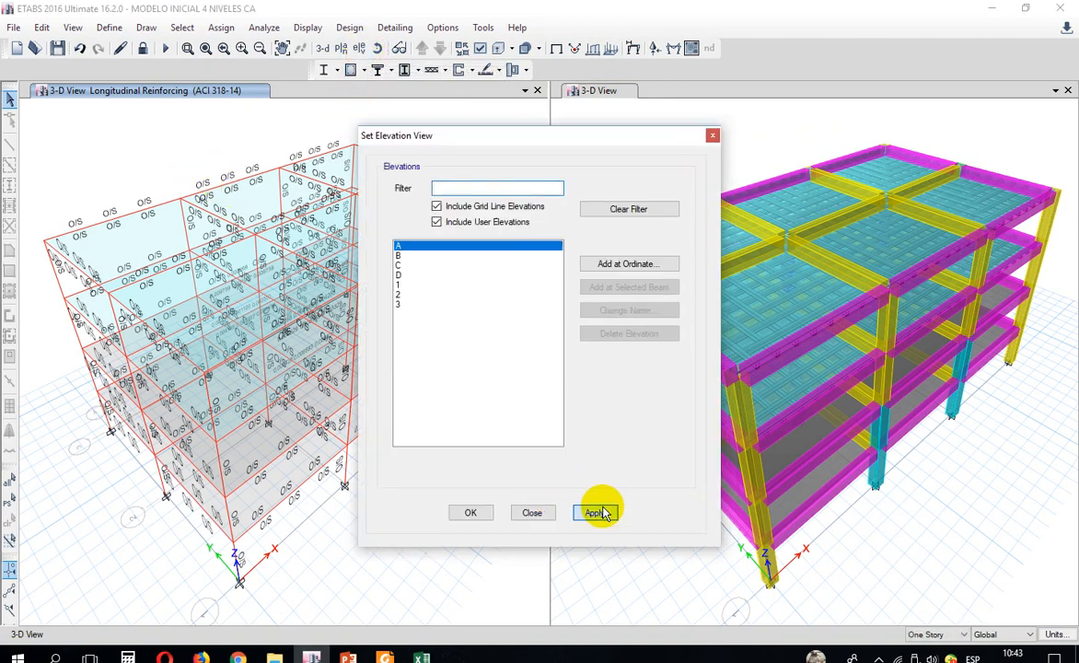
click(599, 513)
click(532, 513)
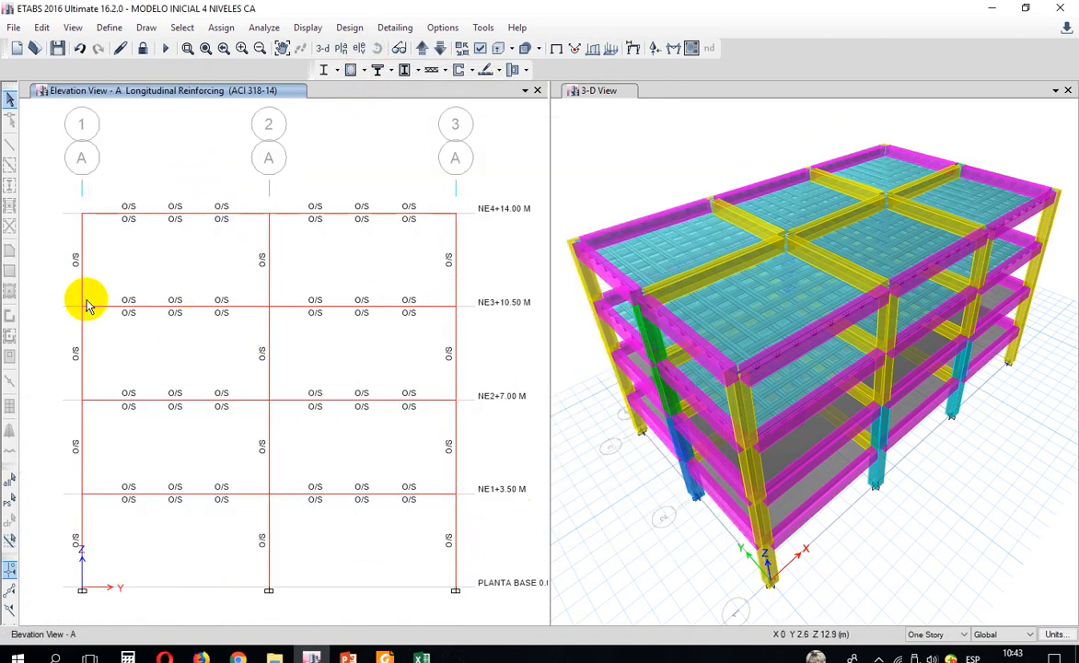
Step: Review the concrete design overwrites of the NE4+14.00 M beam between grids 1 and 2 on elevation A, and cancel them
right_click(181, 222)
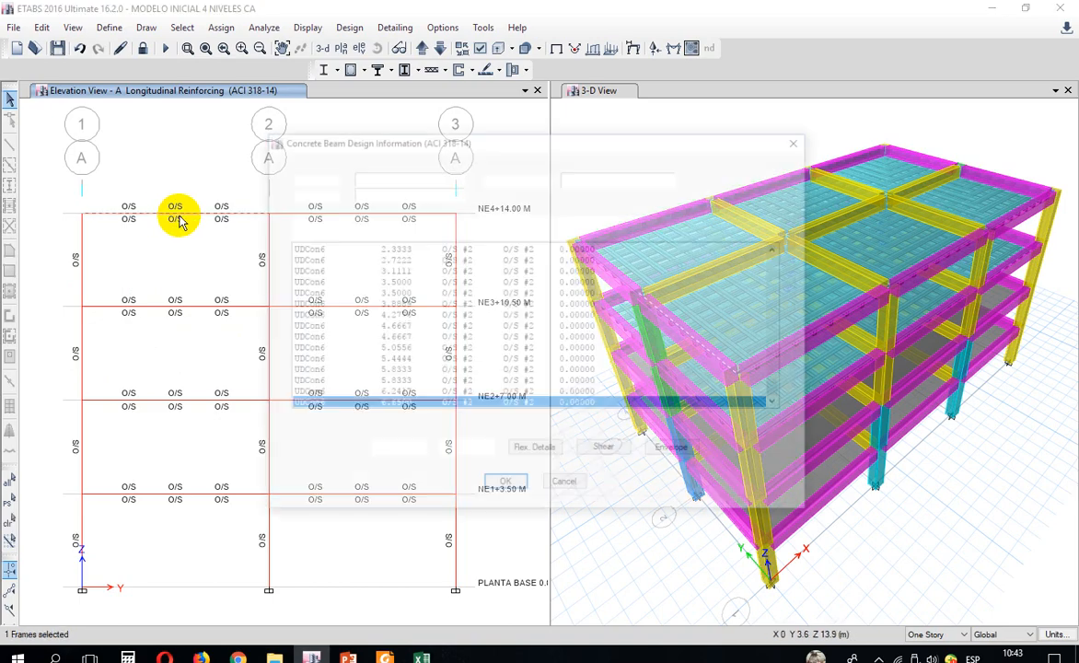
click(393, 453)
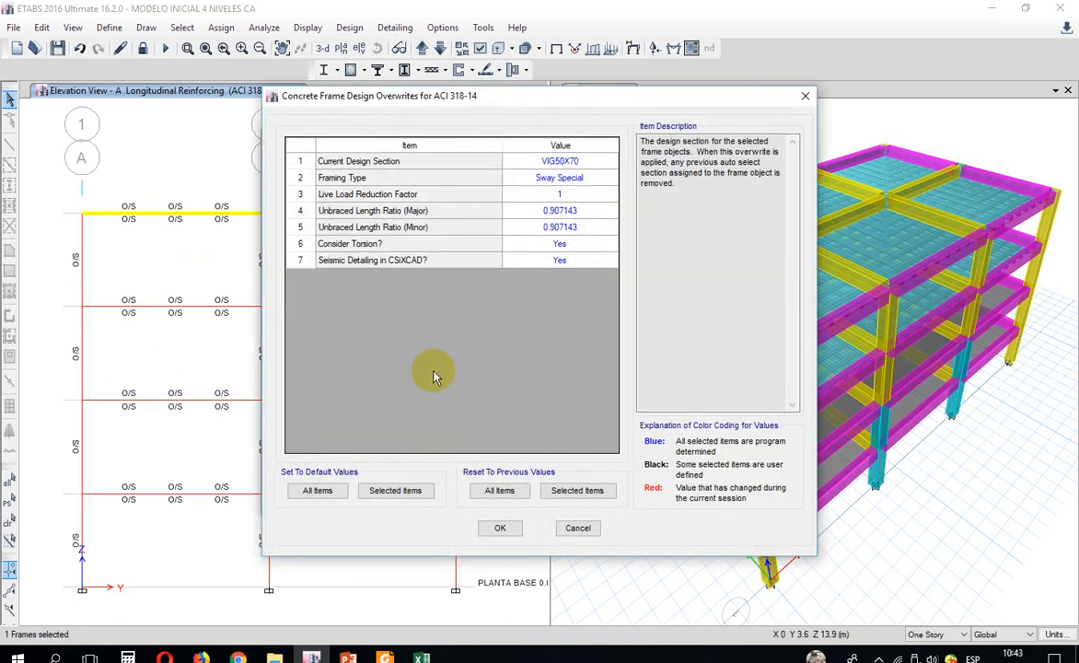
click(576, 528)
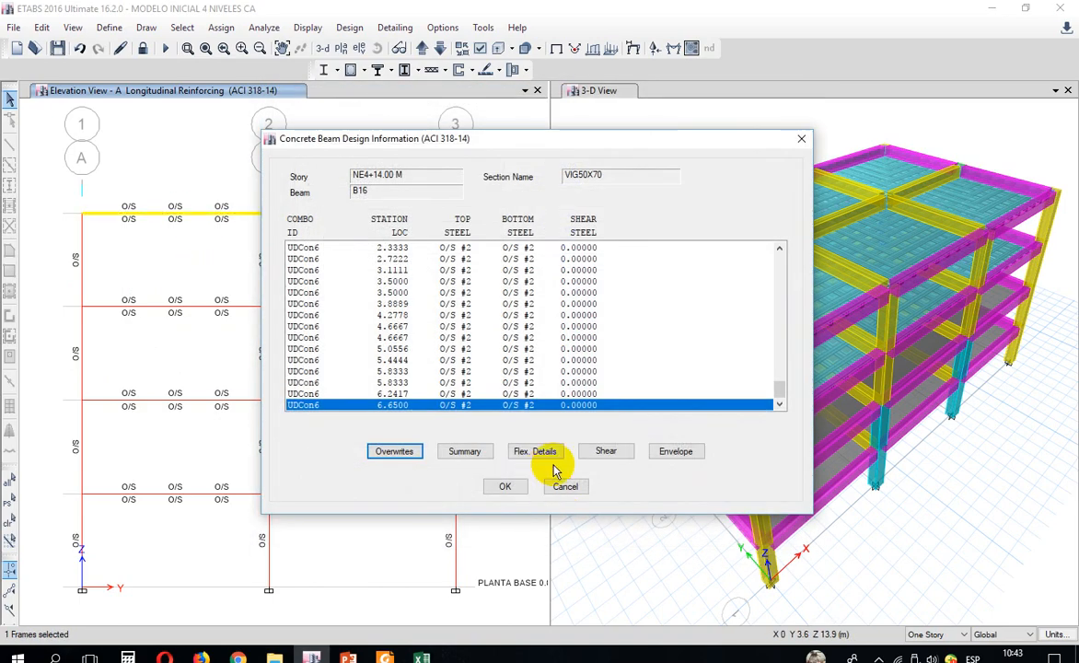
Step: Examine the flexural design details of the same beam for combination UDCon6, close its design information and clear the selection
click(535, 452)
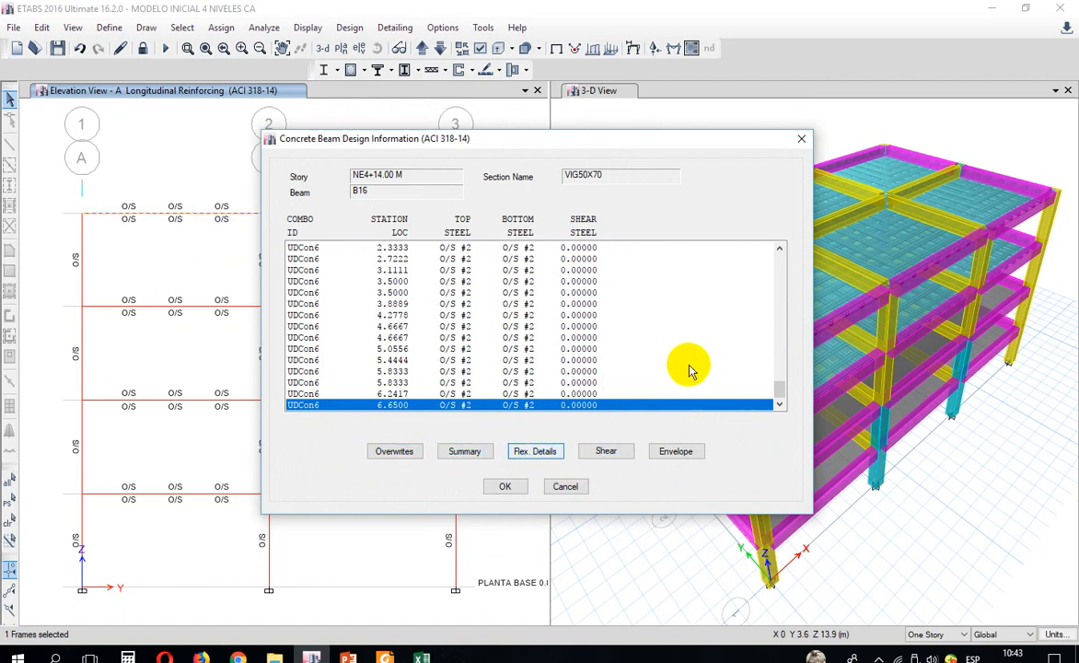
scroll(703, 295, down, 10)
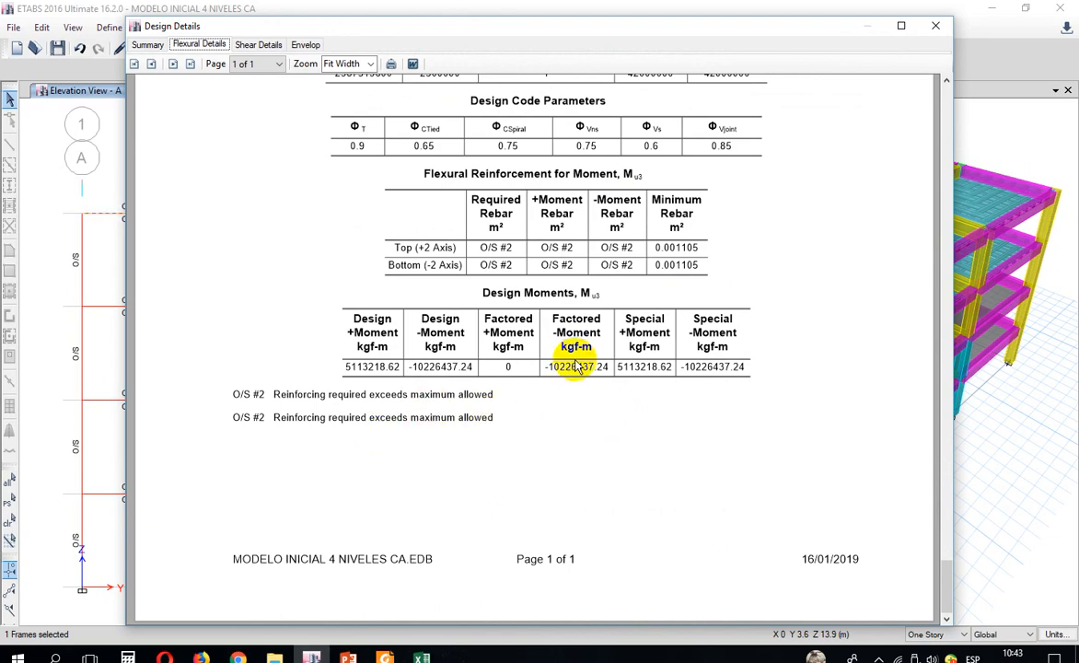
scroll(810, 212, up, 3)
scroll(792, 215, up, 5)
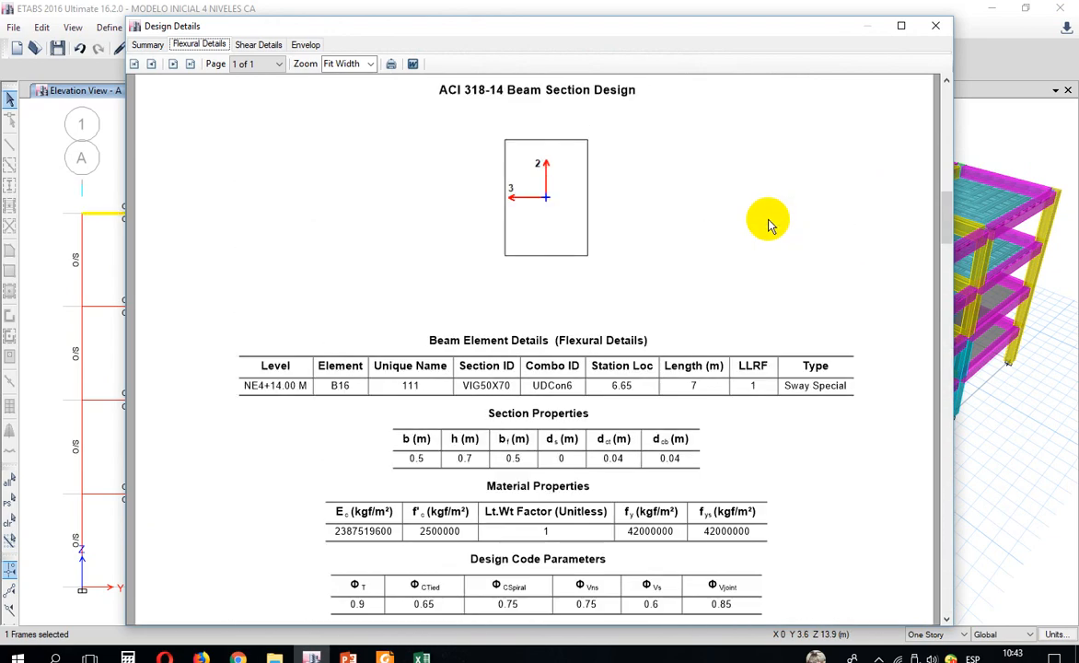
click(936, 27)
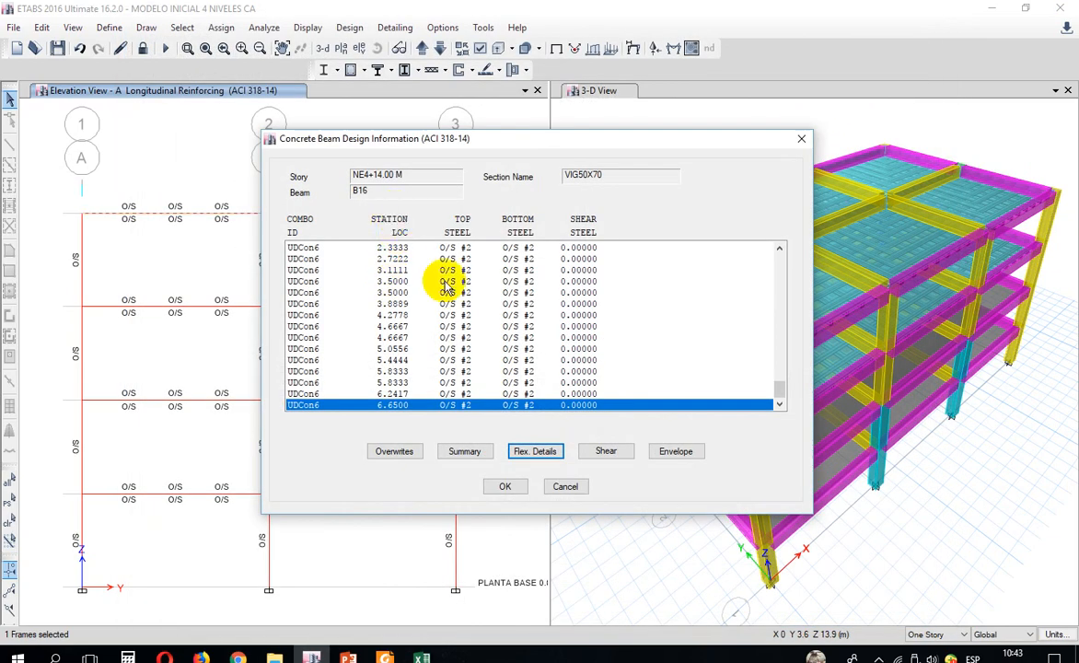
click(563, 485)
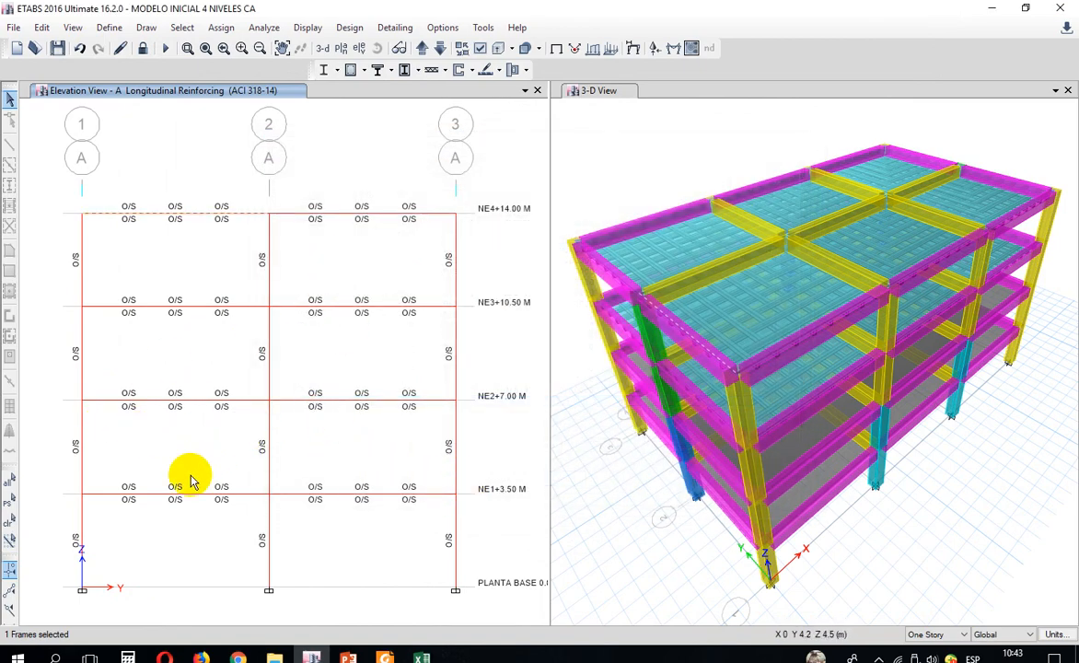
click(11, 541)
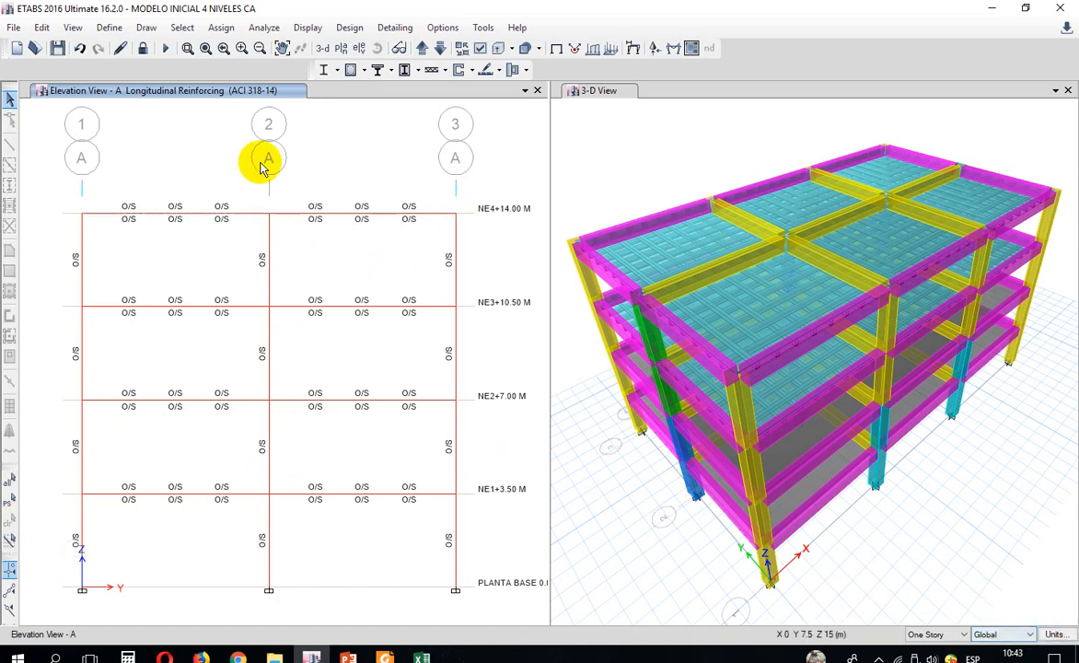
Step: Unlock the model, deleting its analysis results, and return to the undeformed 3-D view
click(142, 50)
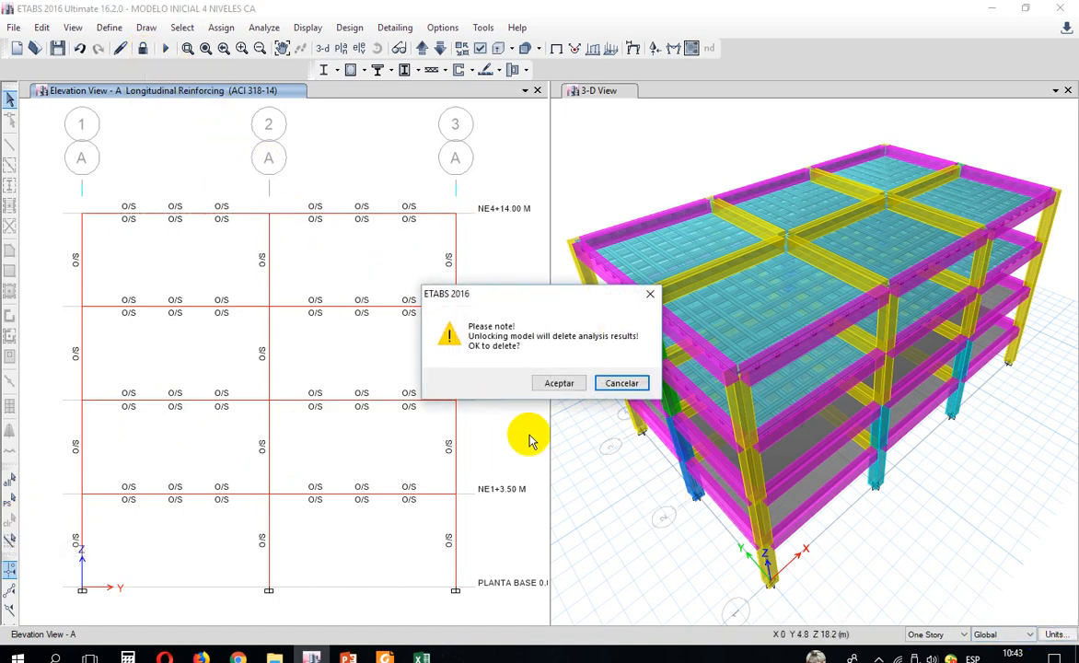
click(557, 383)
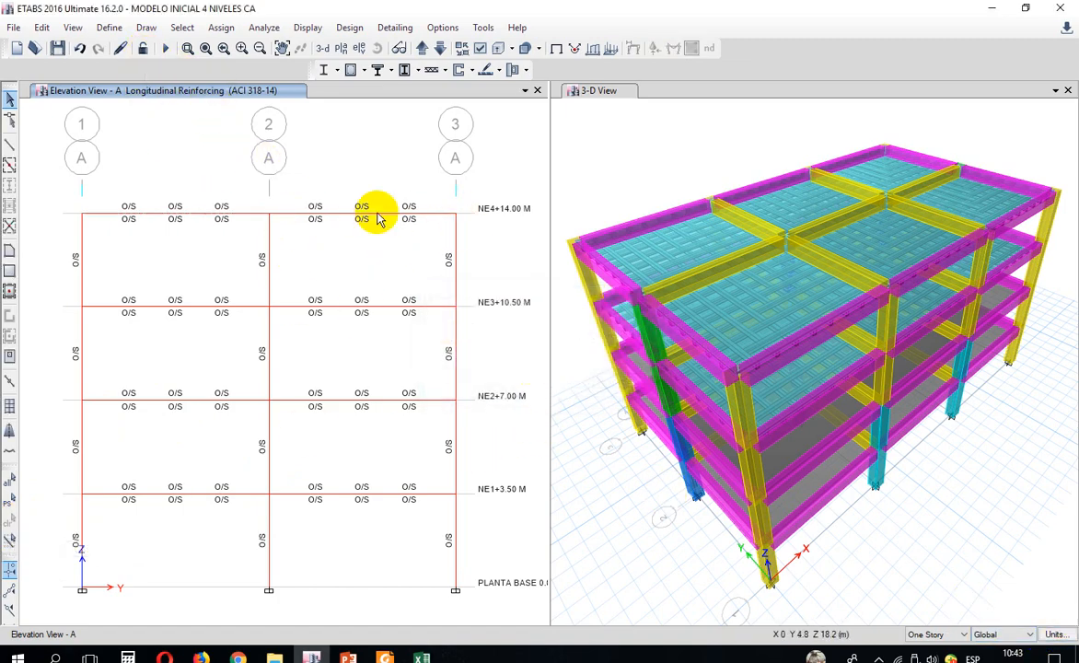
click(324, 57)
click(667, 138)
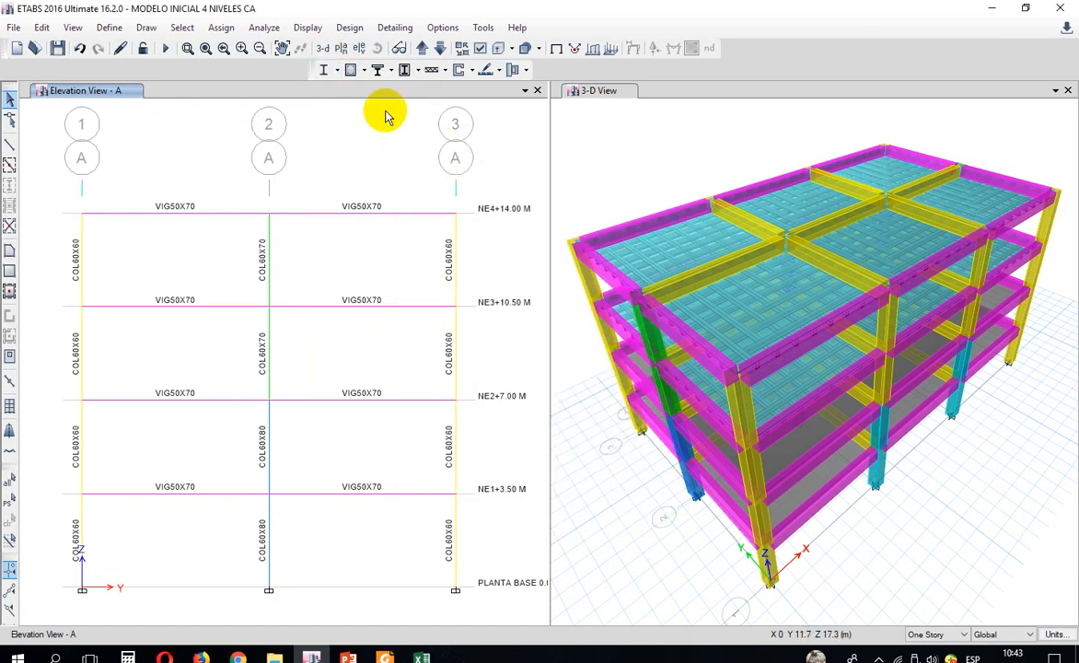
click(322, 55)
Step: Review the load values of the shell uniform load set CARGA NIVELES 1,2 Y 3 without changing them
click(109, 29)
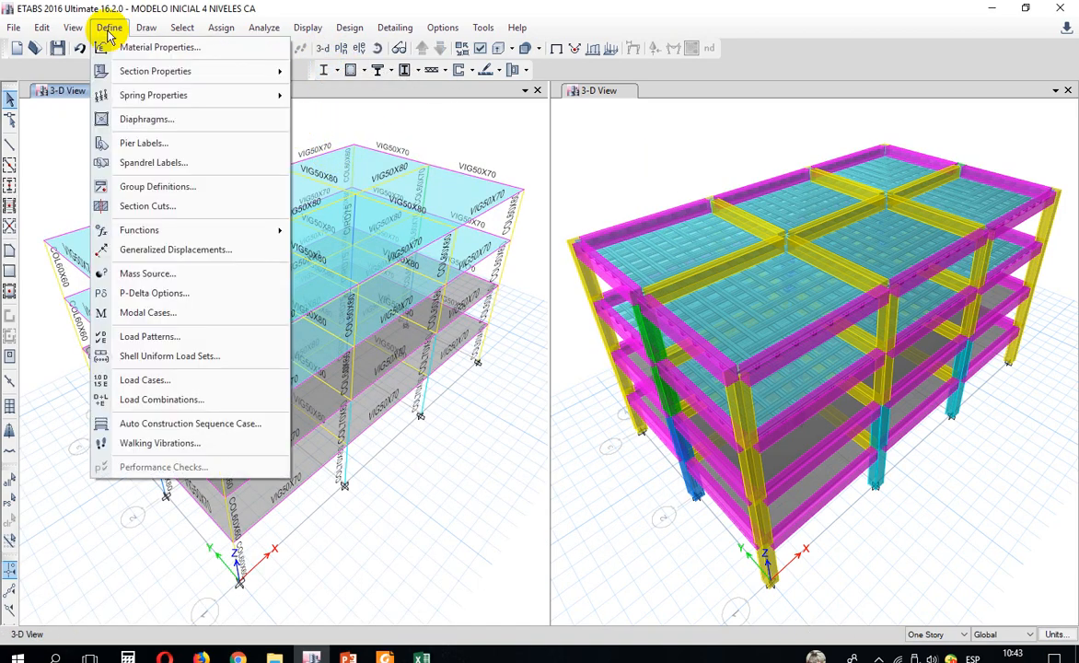
click(129, 355)
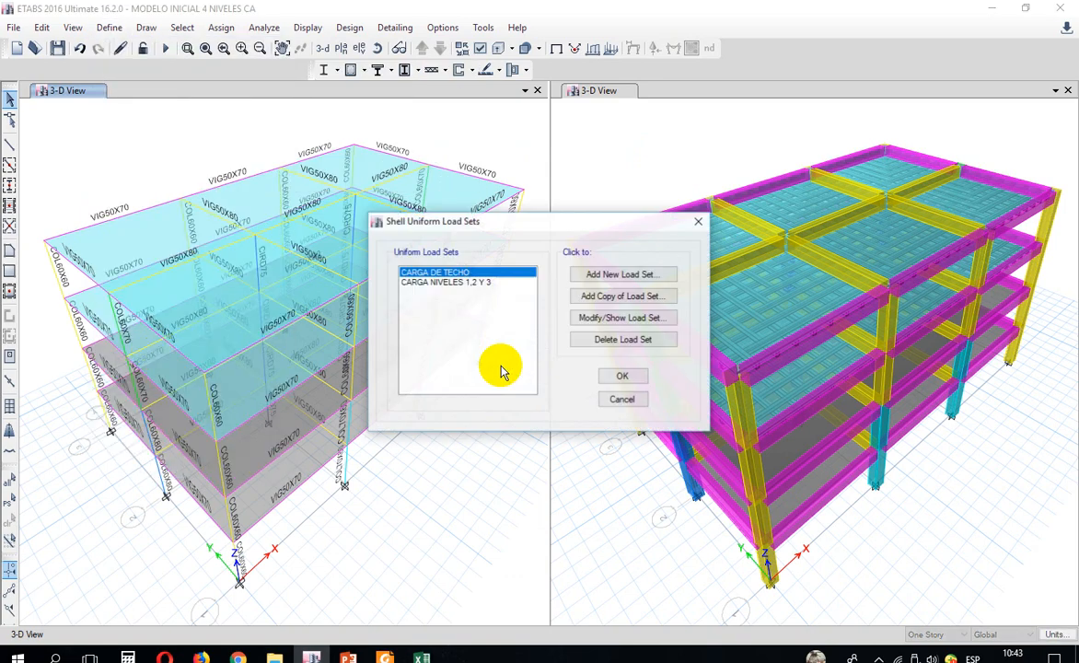
click(472, 283)
click(587, 318)
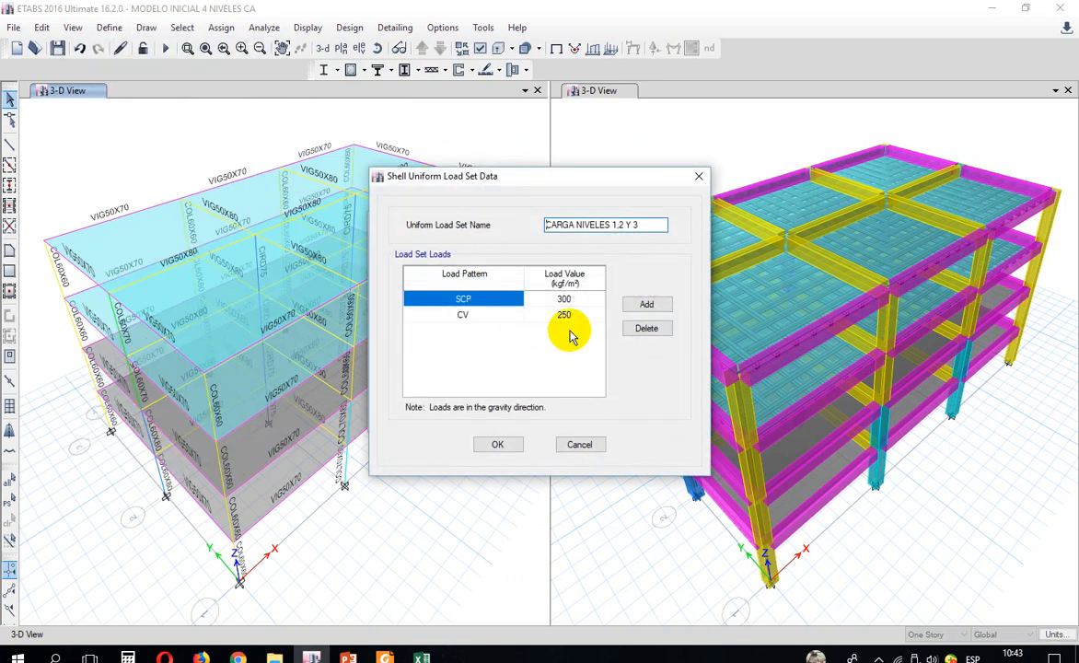
click(579, 446)
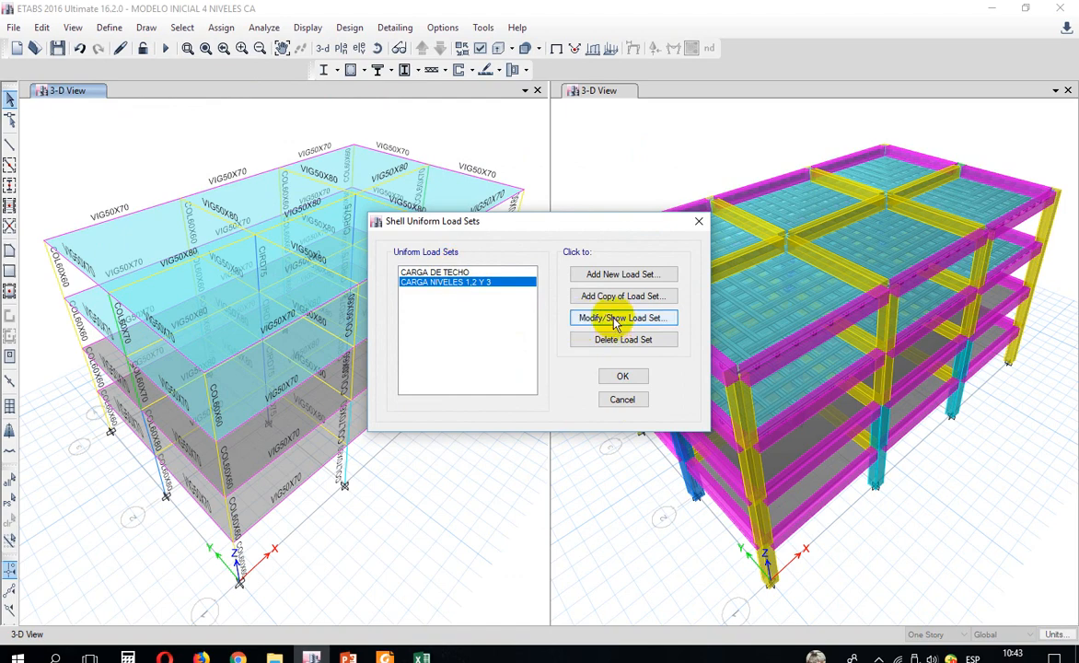
Step: Set the CARGA DE TECHO uniform loads to 160 kgf/m² for SCP and 150 kgf/m² for CV, and accept the load sets
click(436, 273)
click(585, 321)
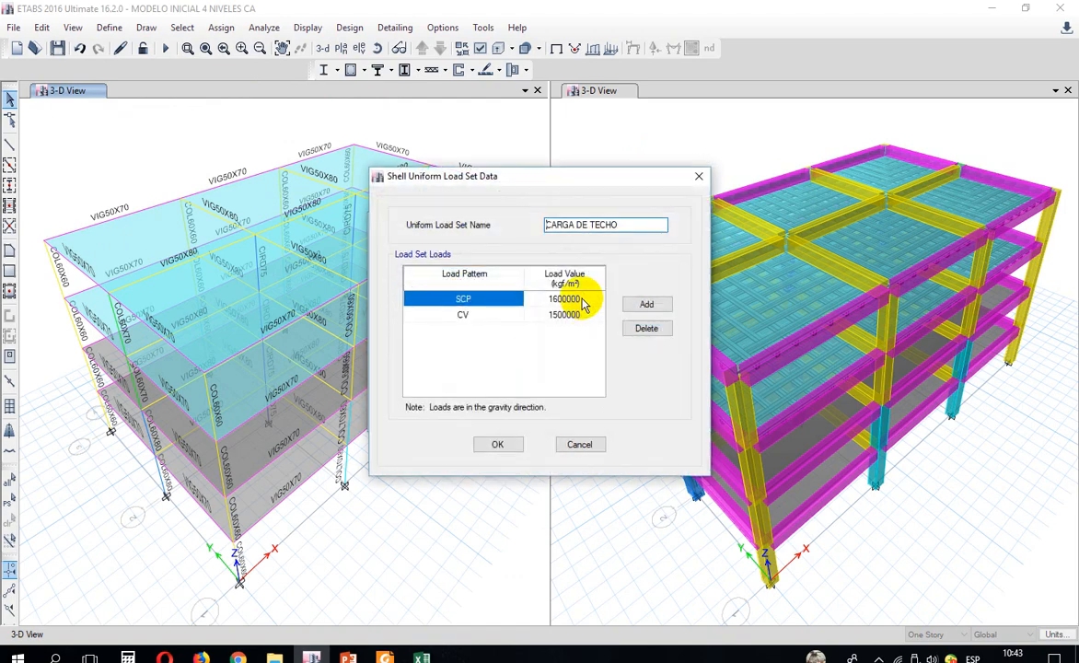
click(578, 302)
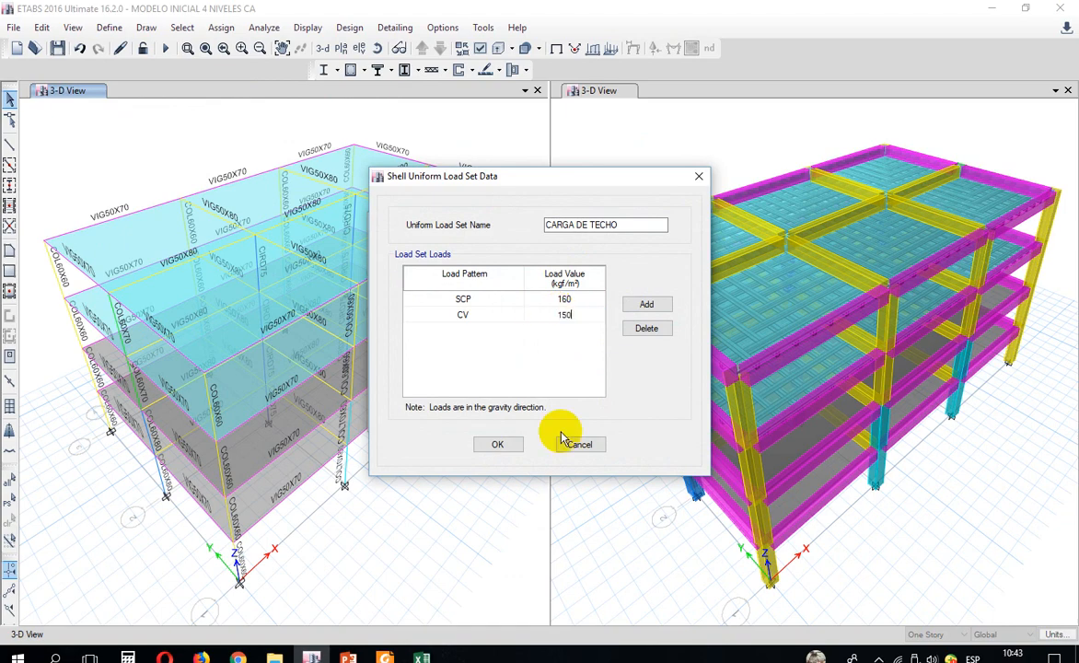
click(497, 443)
click(621, 377)
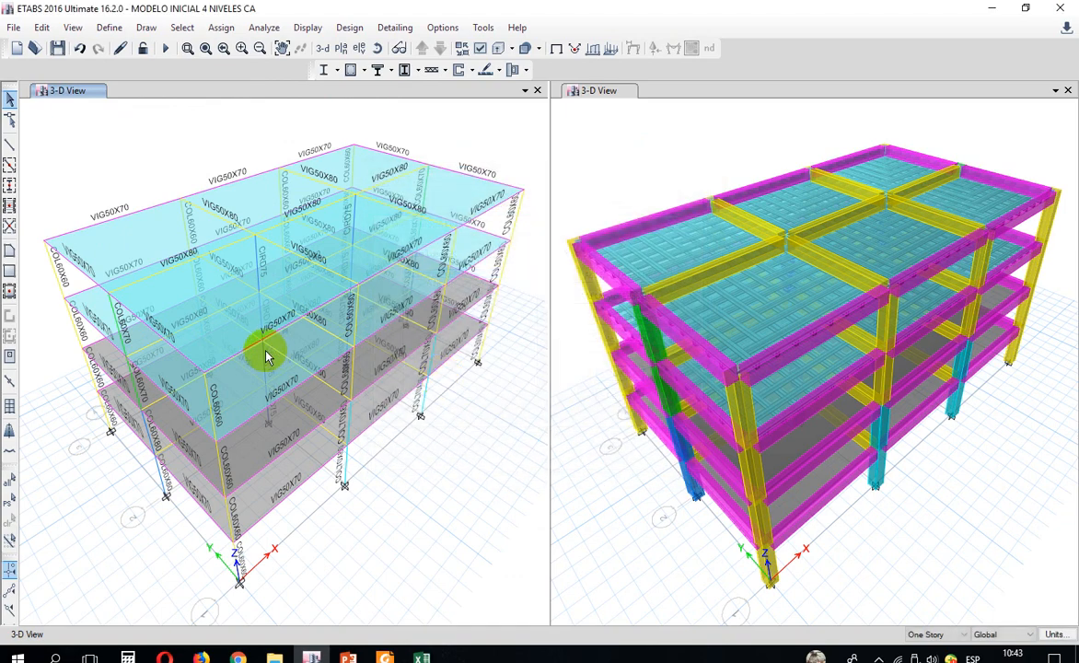
Step: Save the model, rerun the analysis and show the undeformed shape
click(57, 48)
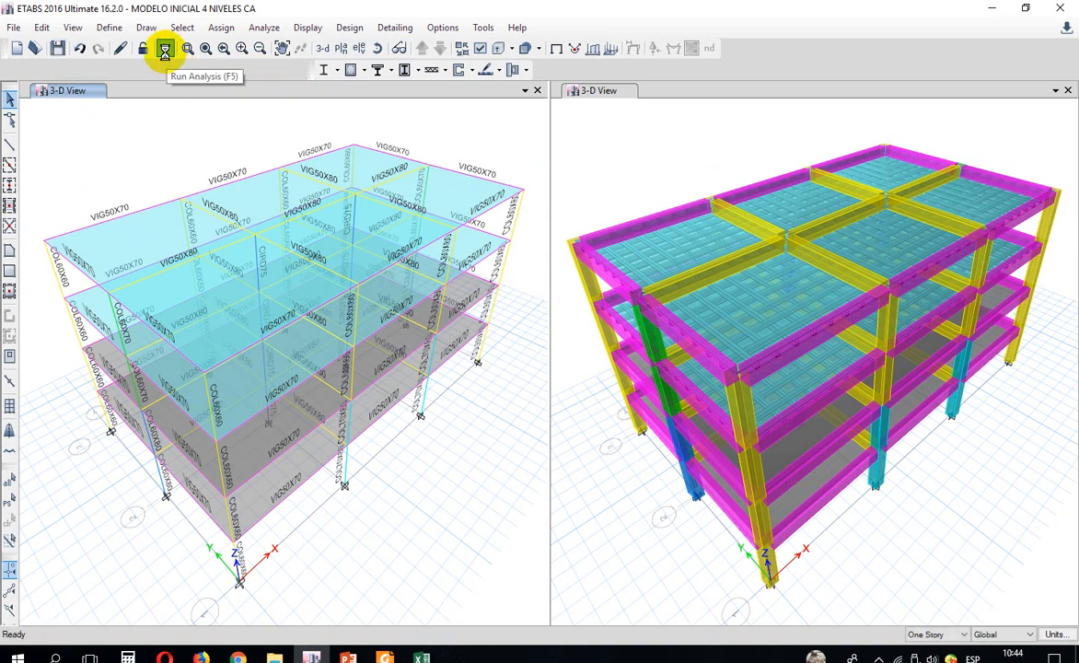
click(165, 49)
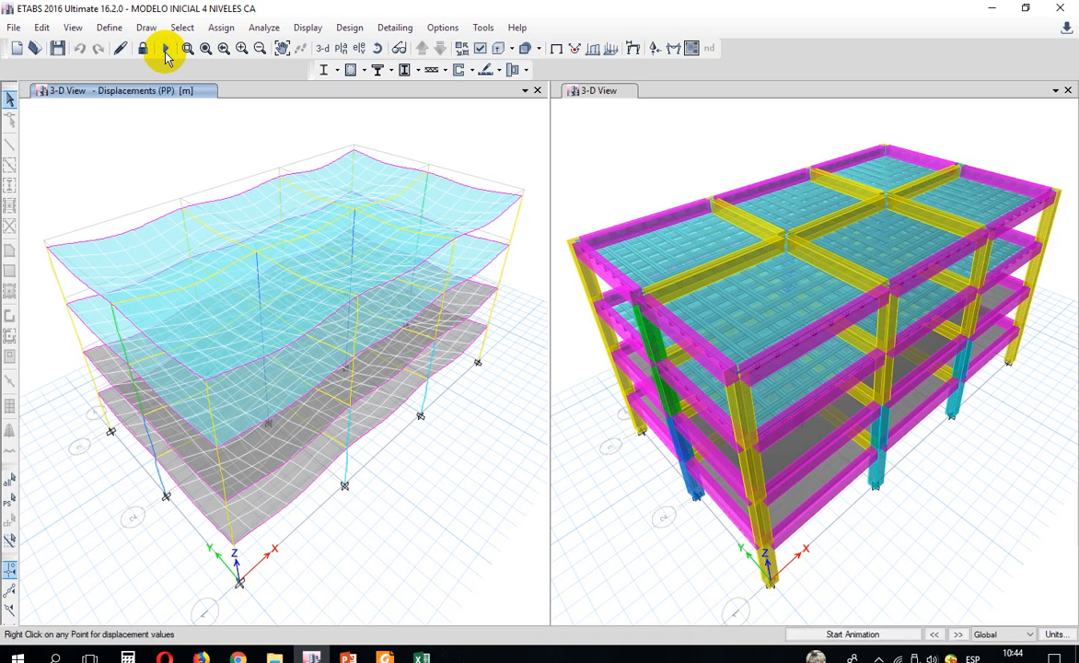
click(555, 47)
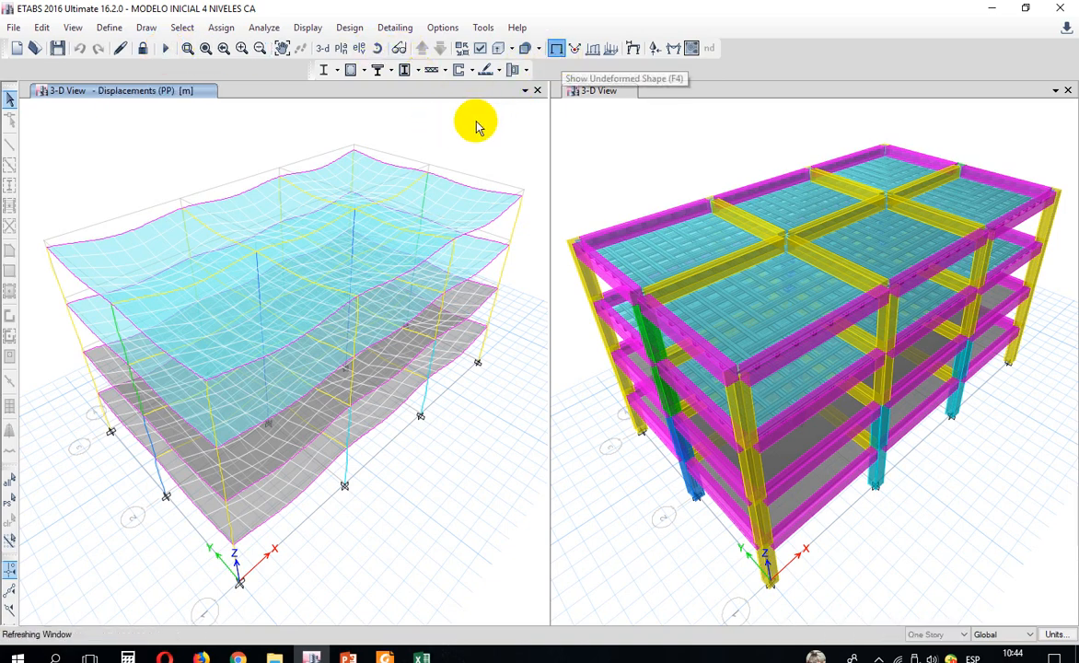
Step: Rerun the concrete frame design with the corrected roof loads and show the longitudinal reinforcing on elevation A
click(351, 70)
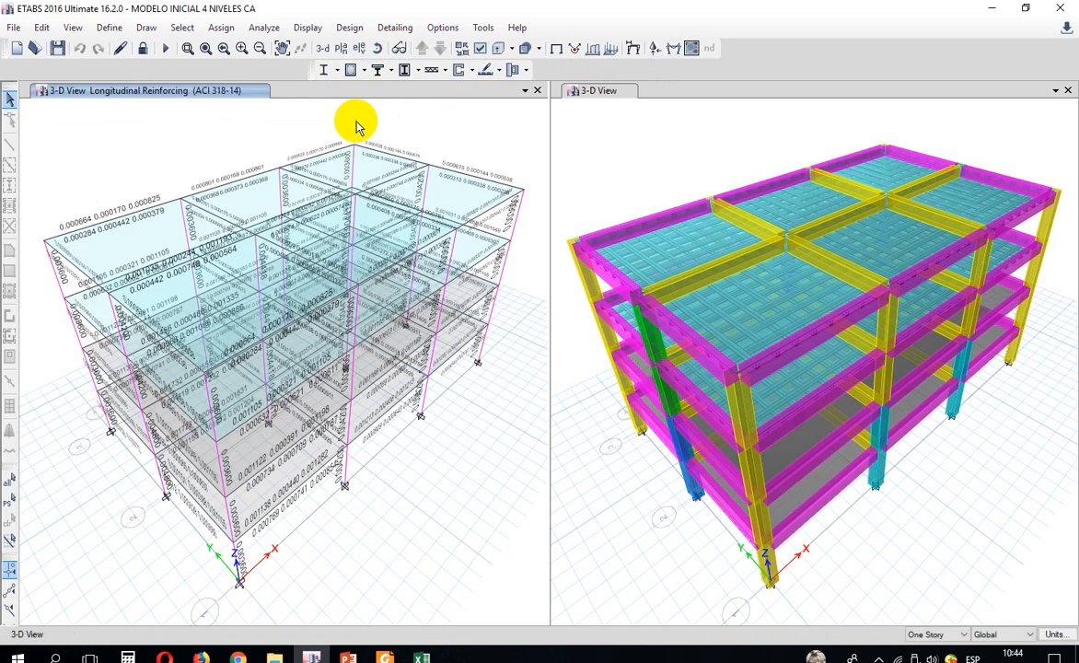
click(358, 47)
click(590, 514)
click(521, 513)
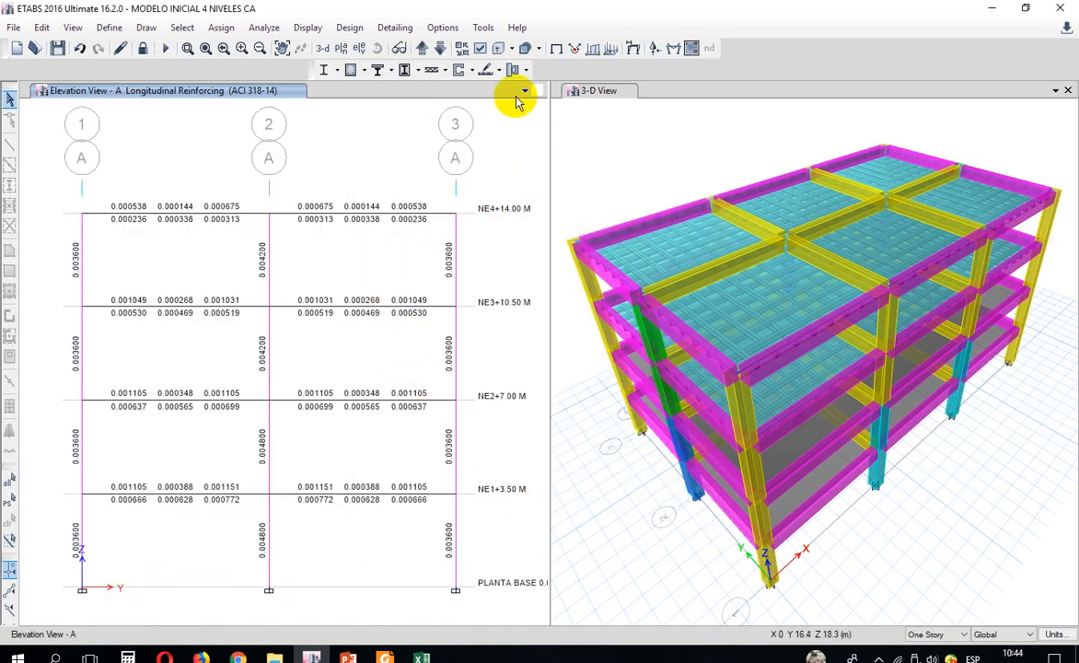
Step: Apply the Longitudinal Reinforcing design output to elevation A again
click(364, 71)
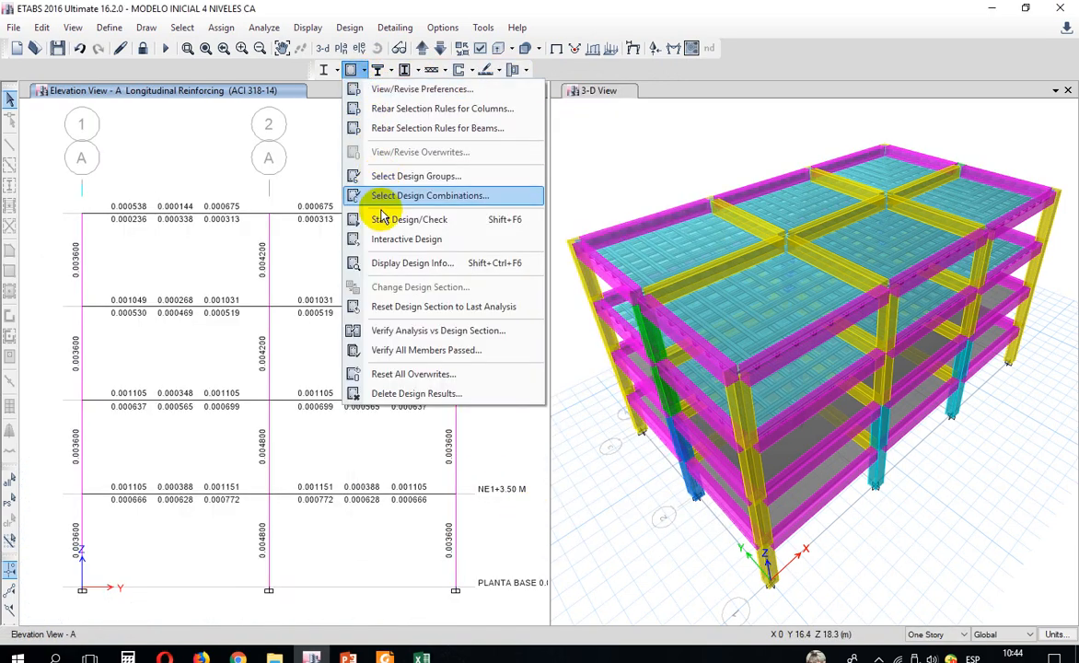
click(387, 262)
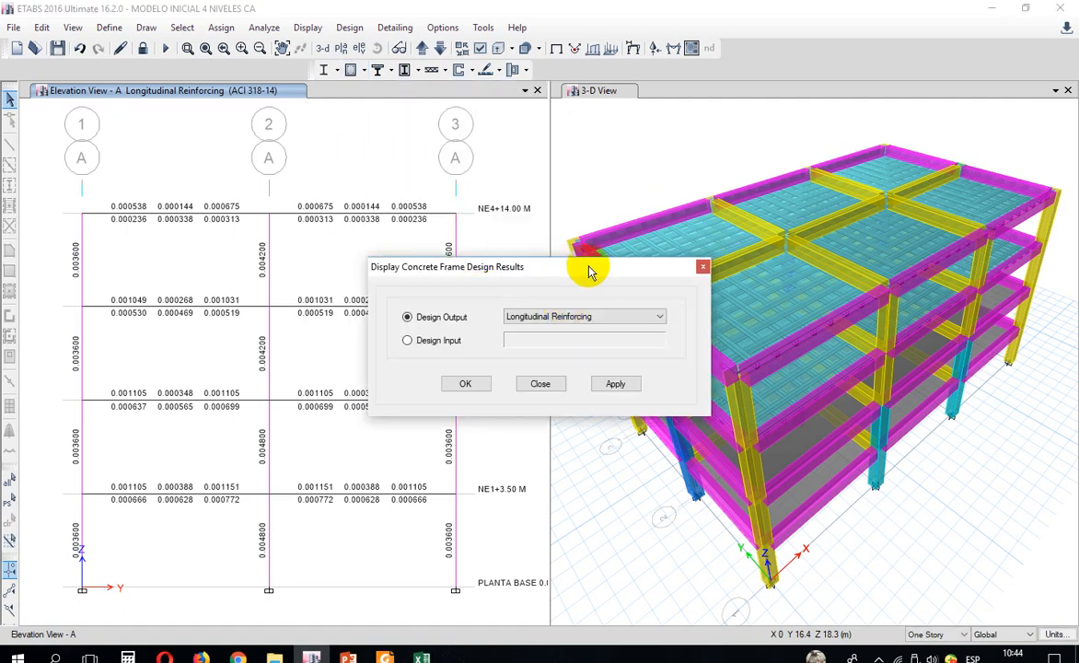
drag(586, 270, 850, 229)
click(861, 341)
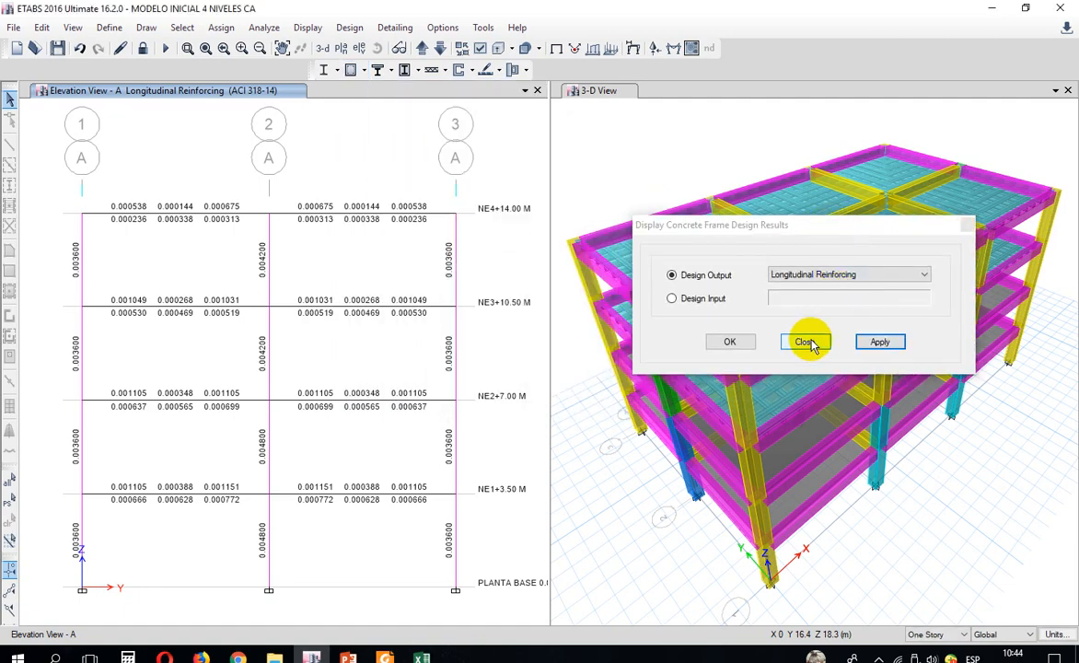
Step: Set the consistent units to cm for length and kgf for force, and close the design results dialog
click(1054, 634)
click(1038, 620)
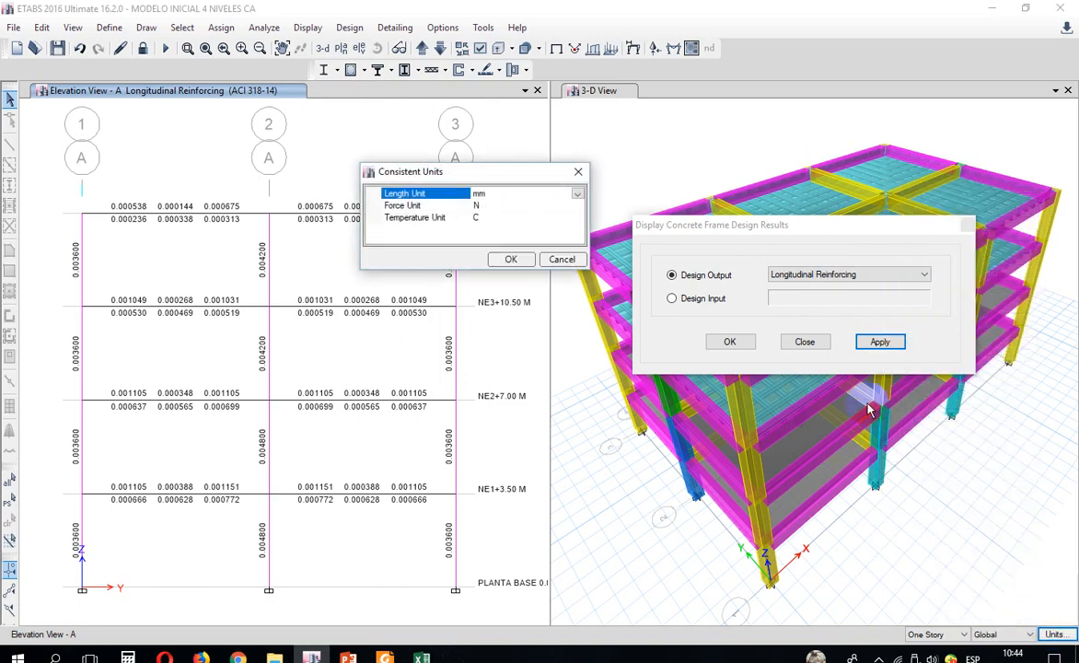
click(577, 193)
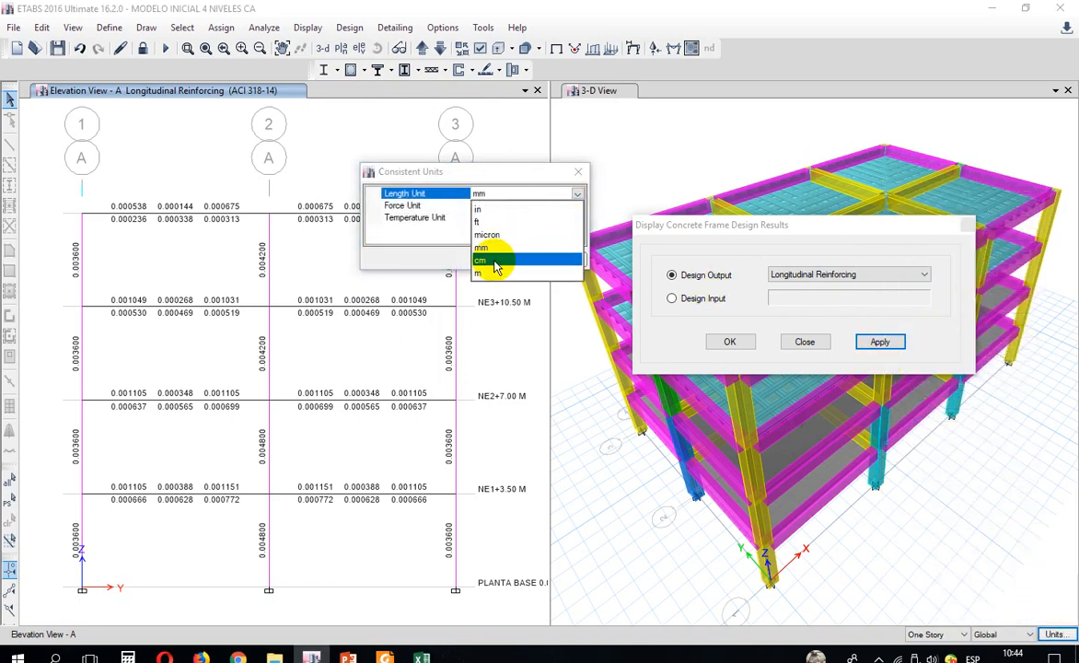
click(494, 261)
click(527, 206)
click(529, 206)
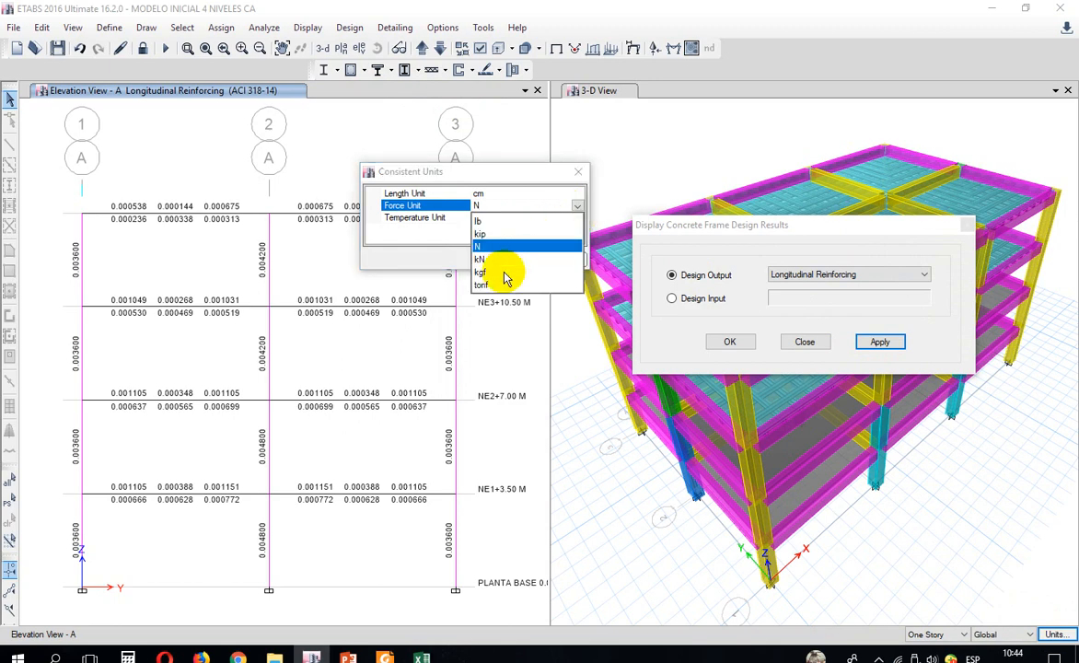
click(502, 273)
click(506, 258)
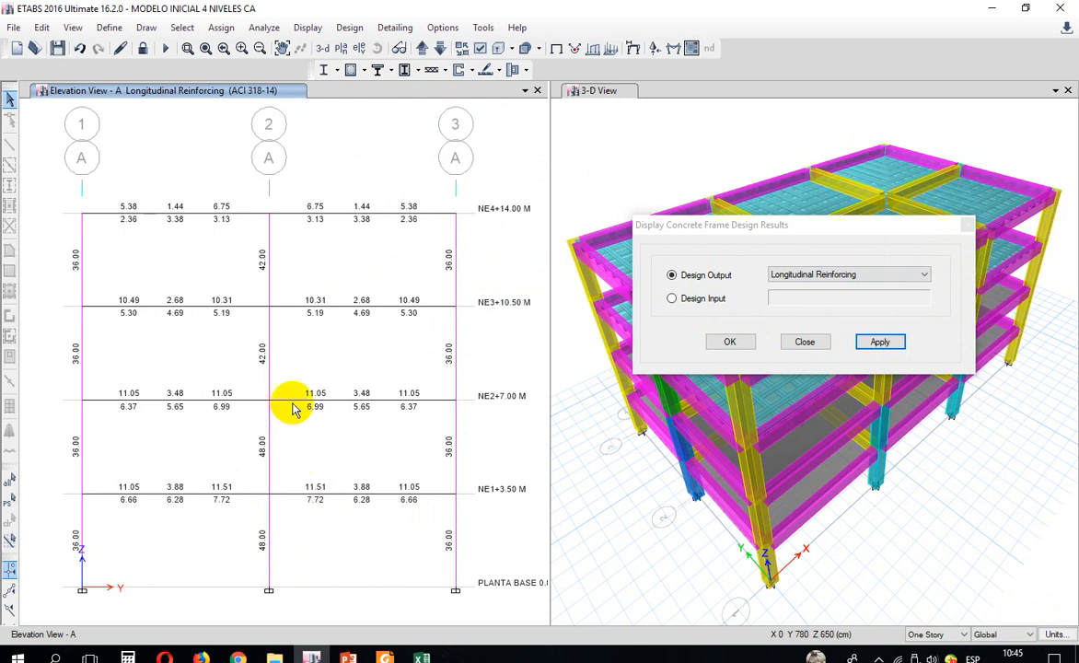
click(805, 342)
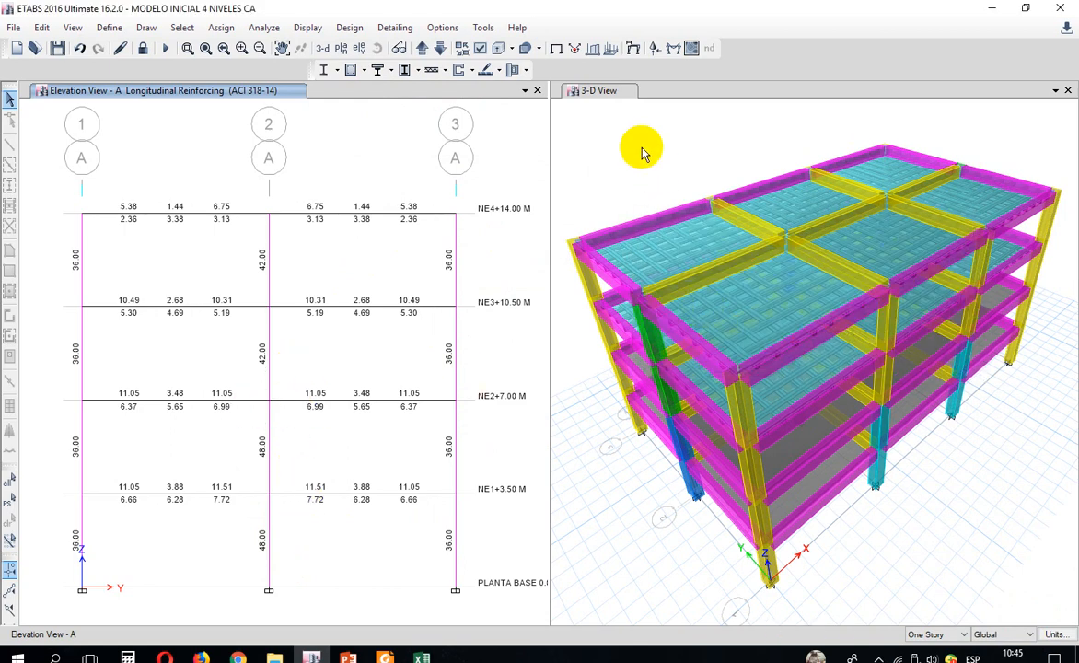
Step: Turn off the extruded frame display in the 3-D view and switch that view to elevation A
click(638, 149)
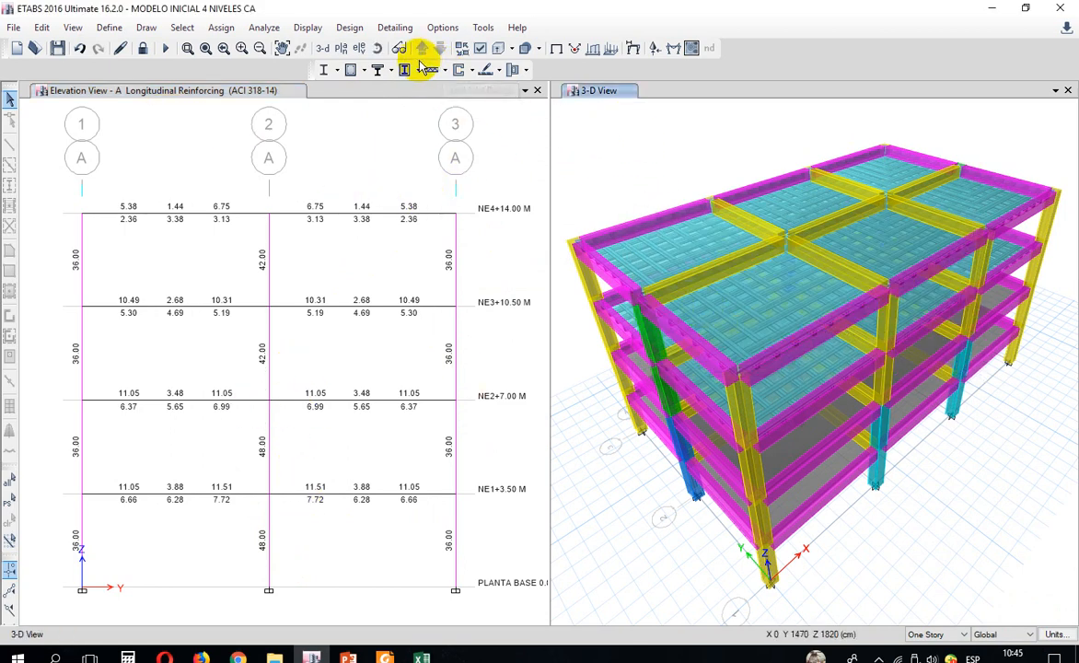
click(497, 48)
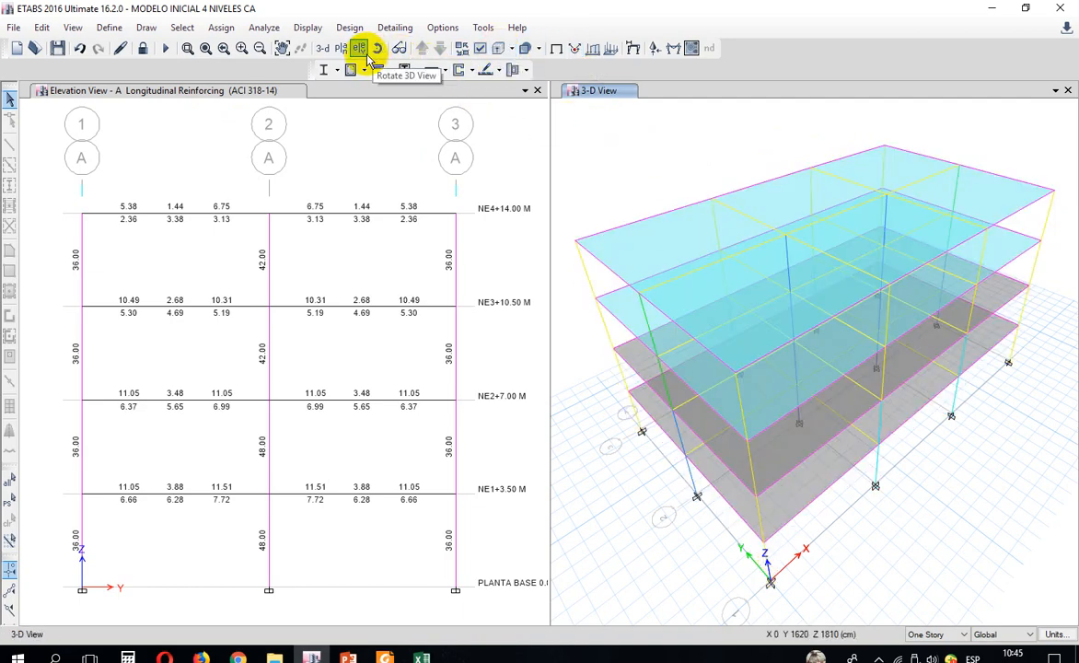
click(282, 48)
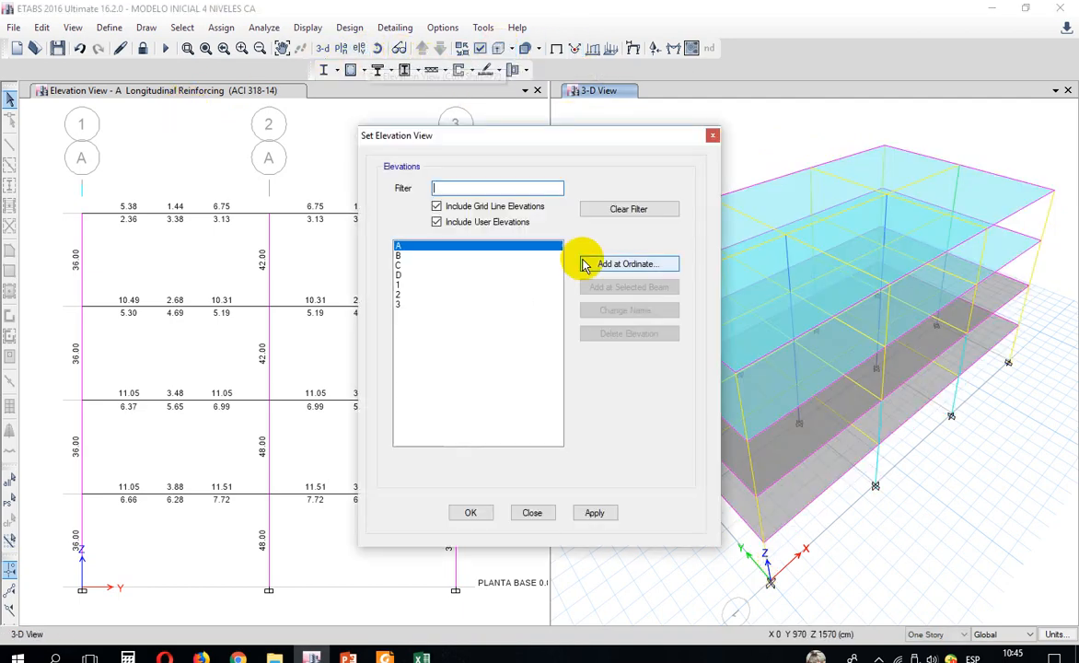
click(590, 513)
click(530, 513)
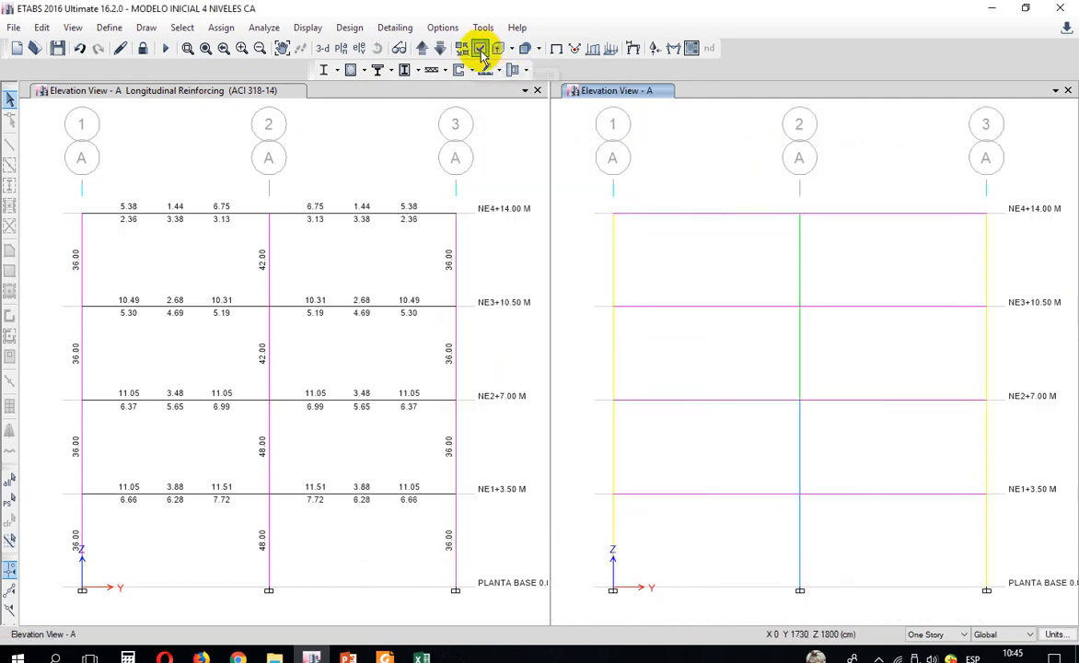
Step: Display the Rebar Percentage concrete design output on the second elevation A view
click(352, 70)
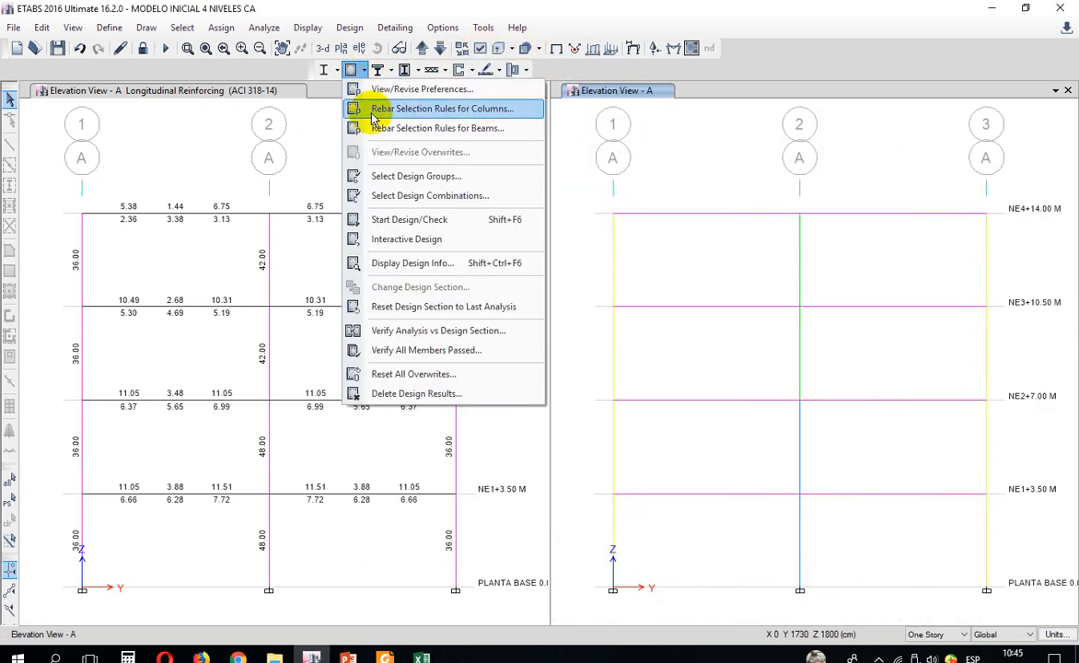
click(405, 262)
drag(705, 233, 380, 195)
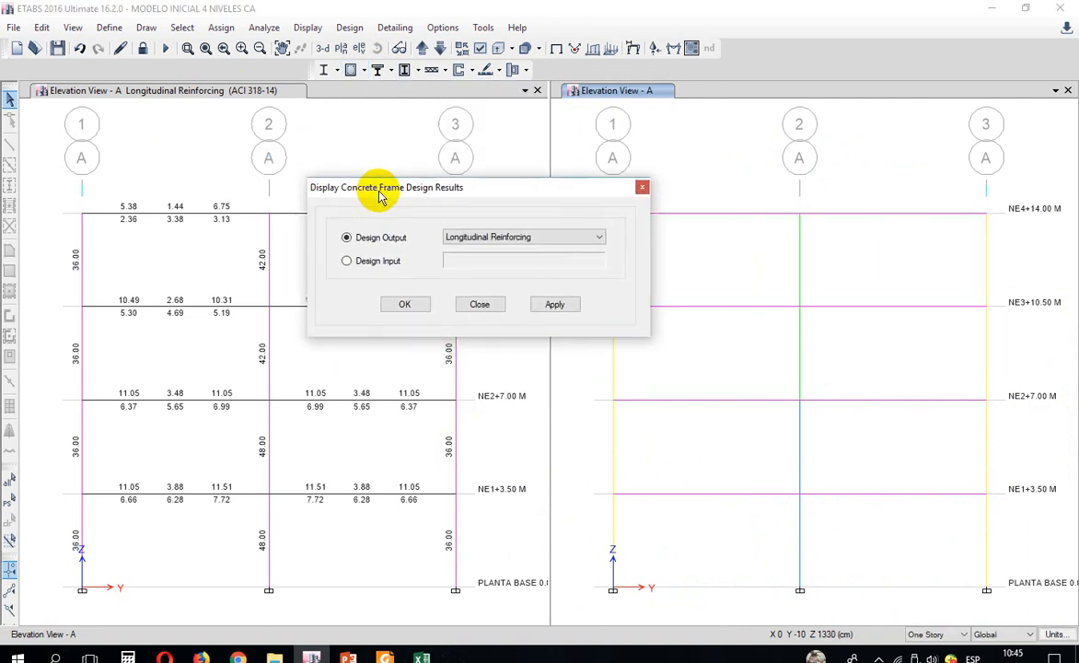
click(503, 239)
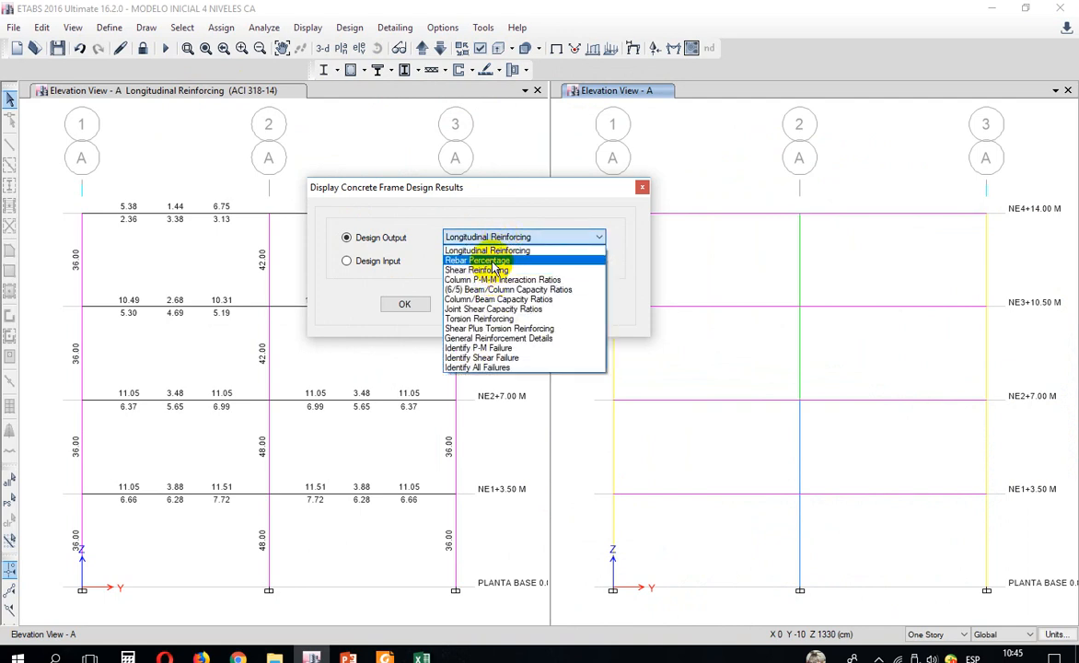
click(494, 261)
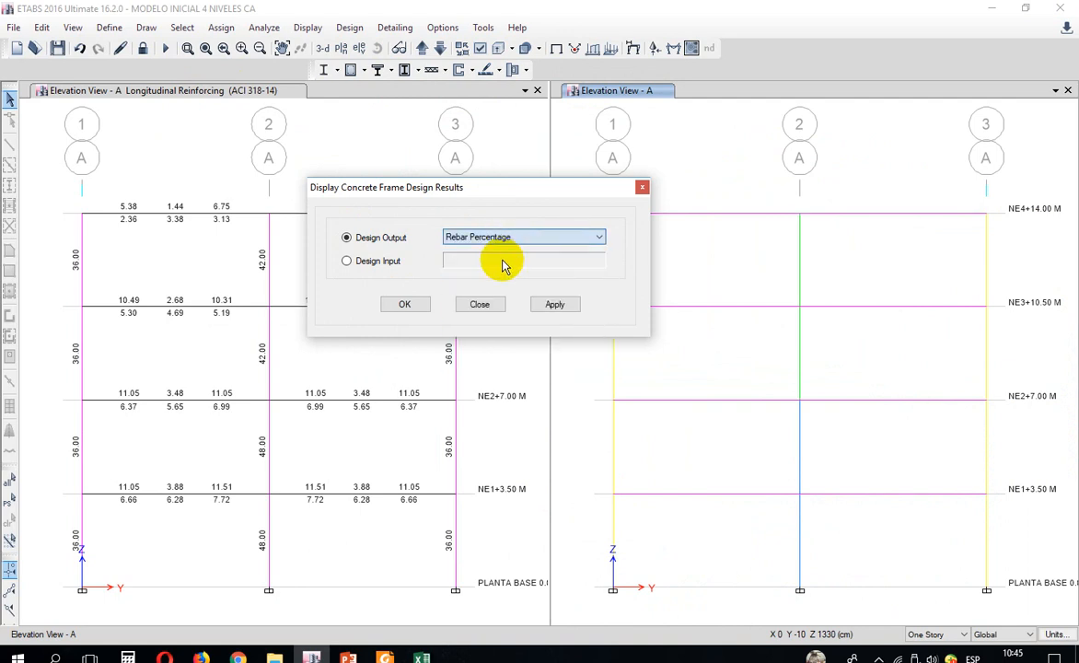
click(552, 305)
click(479, 304)
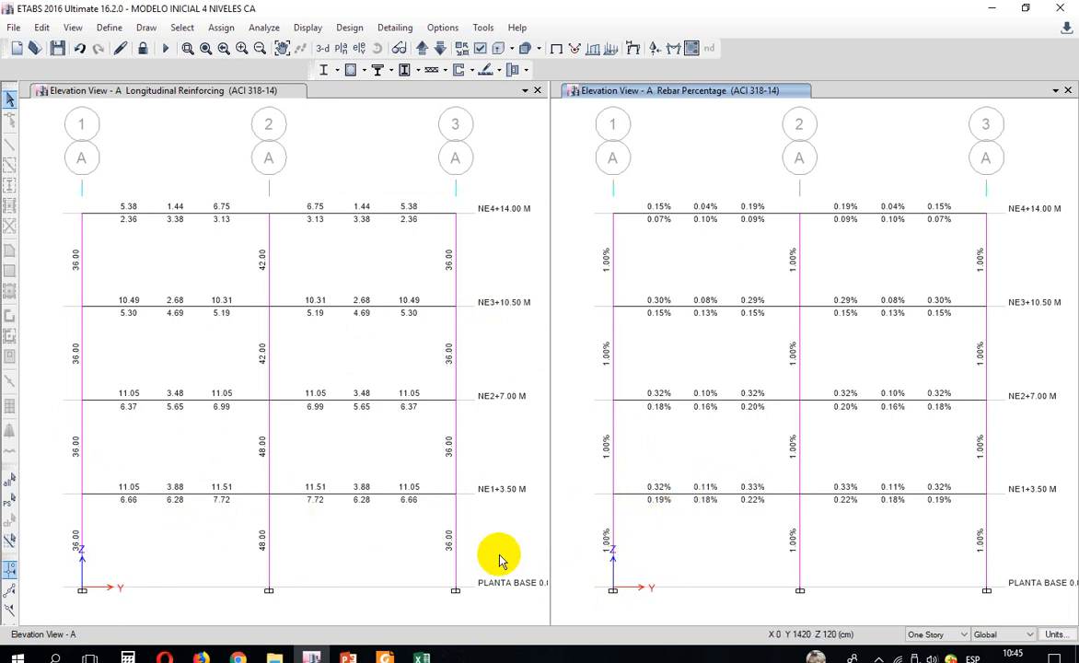
Step: Inspect the concrete design information of the lowest-storey column at grid A-1, leaving it unchanged
right_click(80, 528)
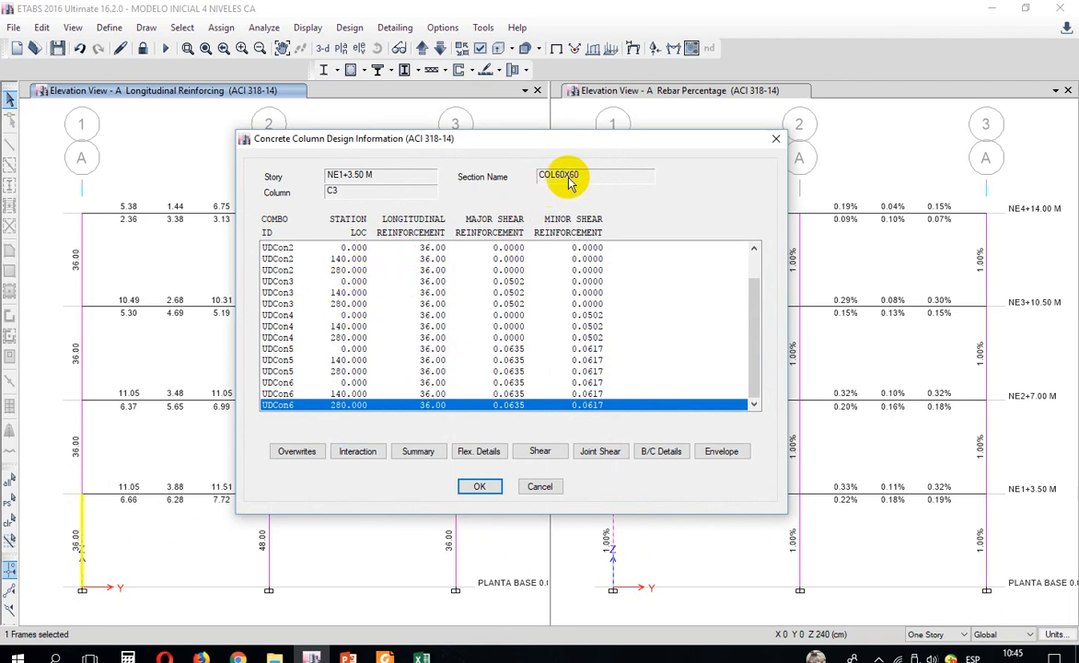
click(538, 487)
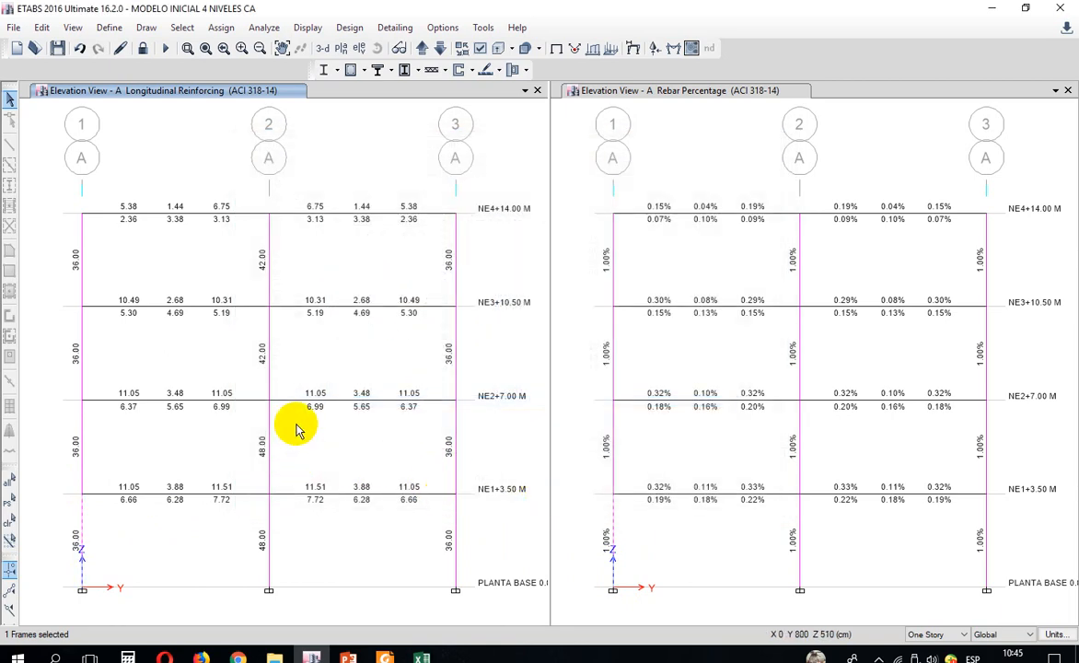
Step: Examine the rebar percentages elevation by elevation through to elevation 1, and switch both result views to 3-D
click(717, 209)
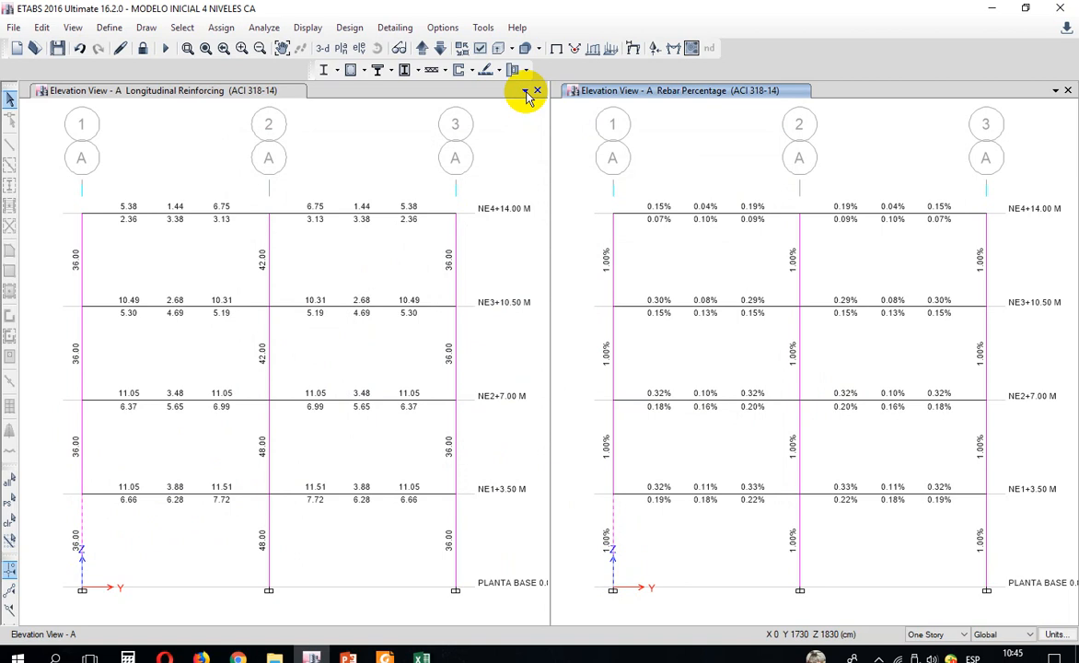
click(423, 49)
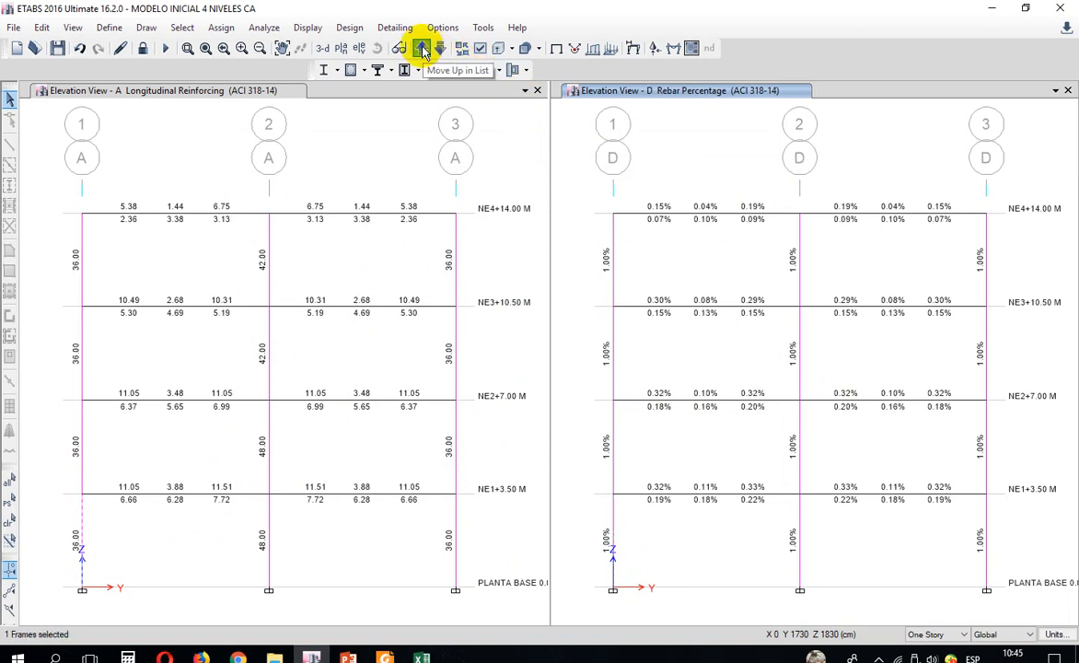
click(424, 50)
click(424, 50)
click(423, 50)
click(423, 51)
click(423, 51)
click(423, 50)
click(424, 51)
click(424, 50)
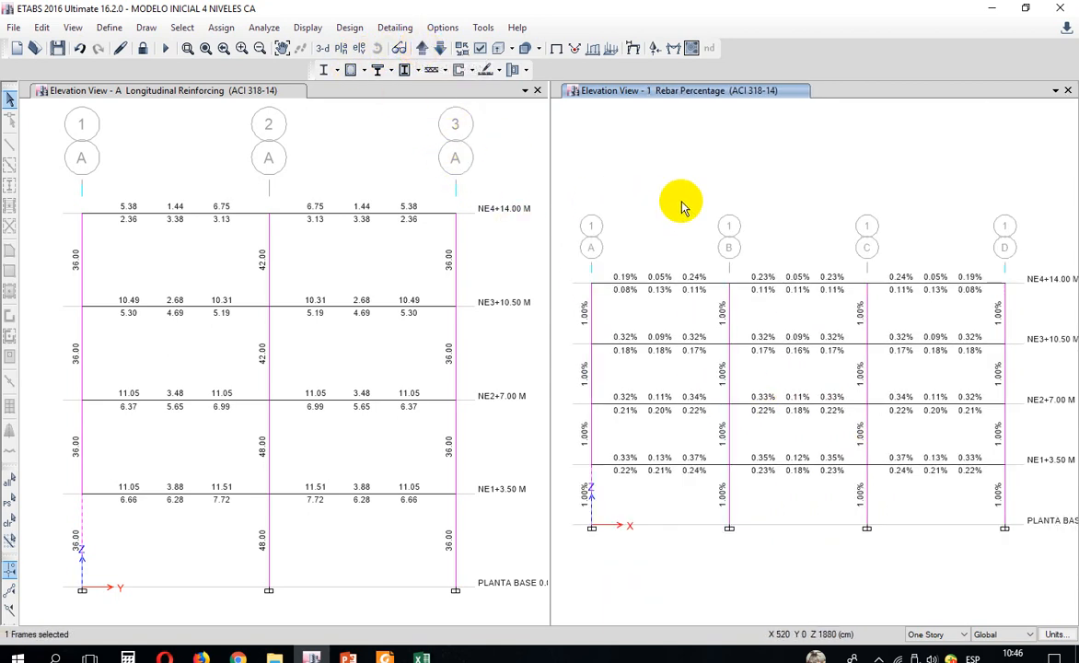
click(322, 48)
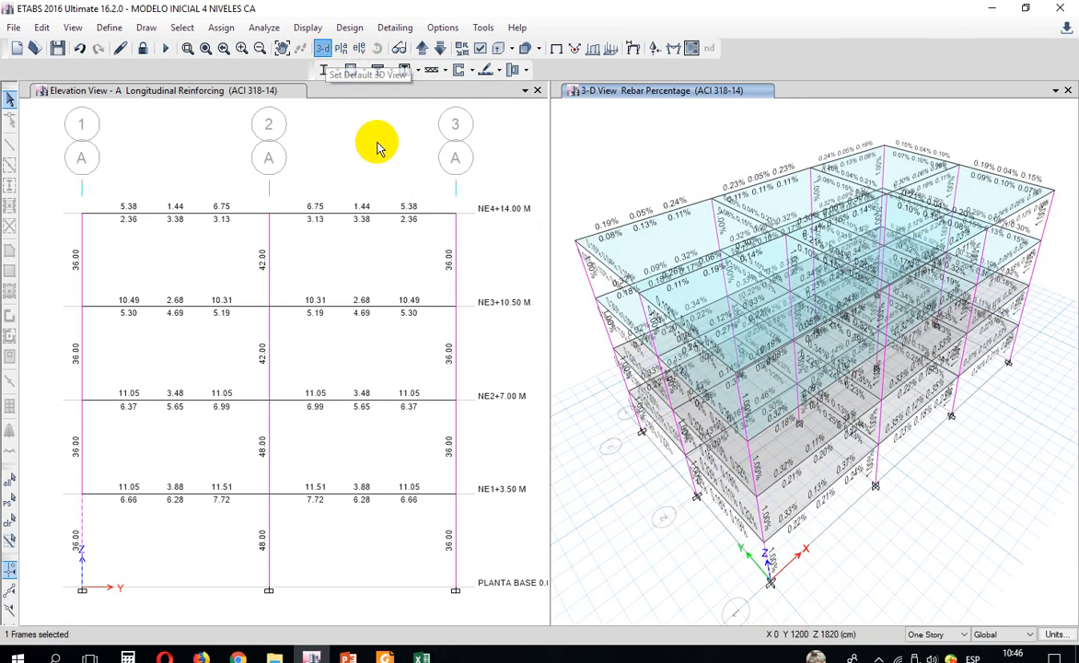
click(326, 50)
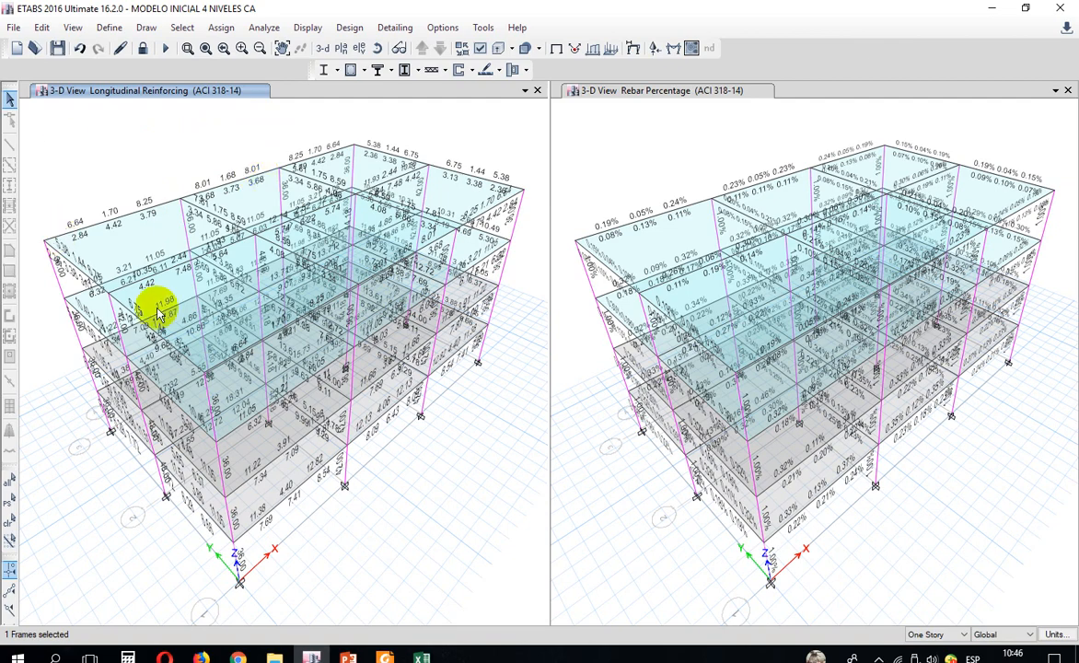
Step: Unlock the model, discarding the analysis results, and open the mass source MsSrc1 for editing
click(142, 52)
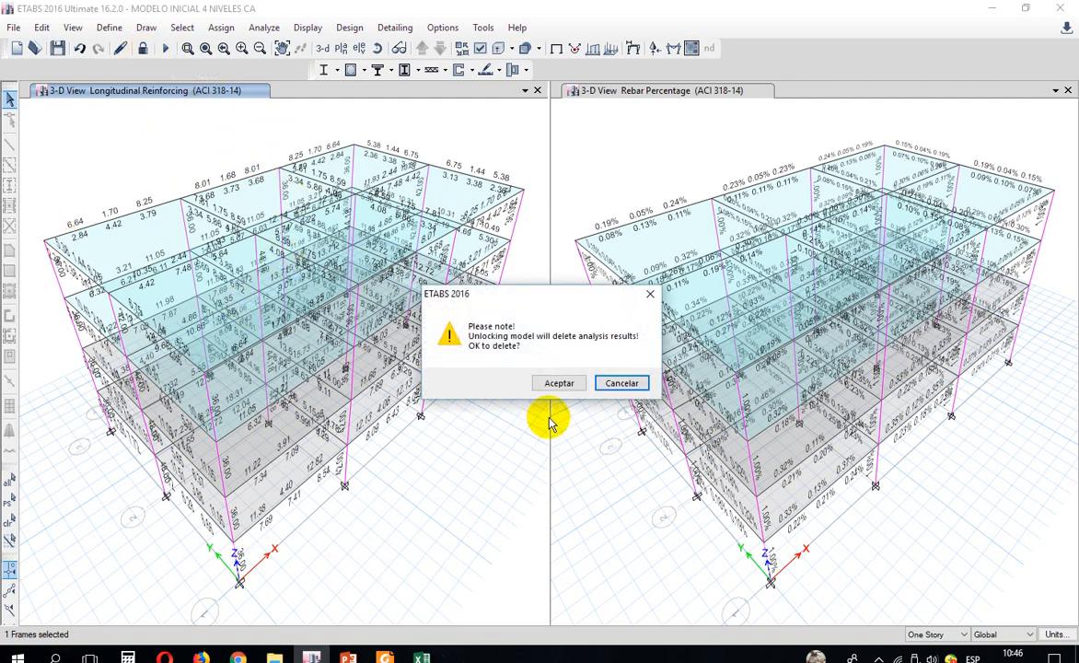
click(550, 382)
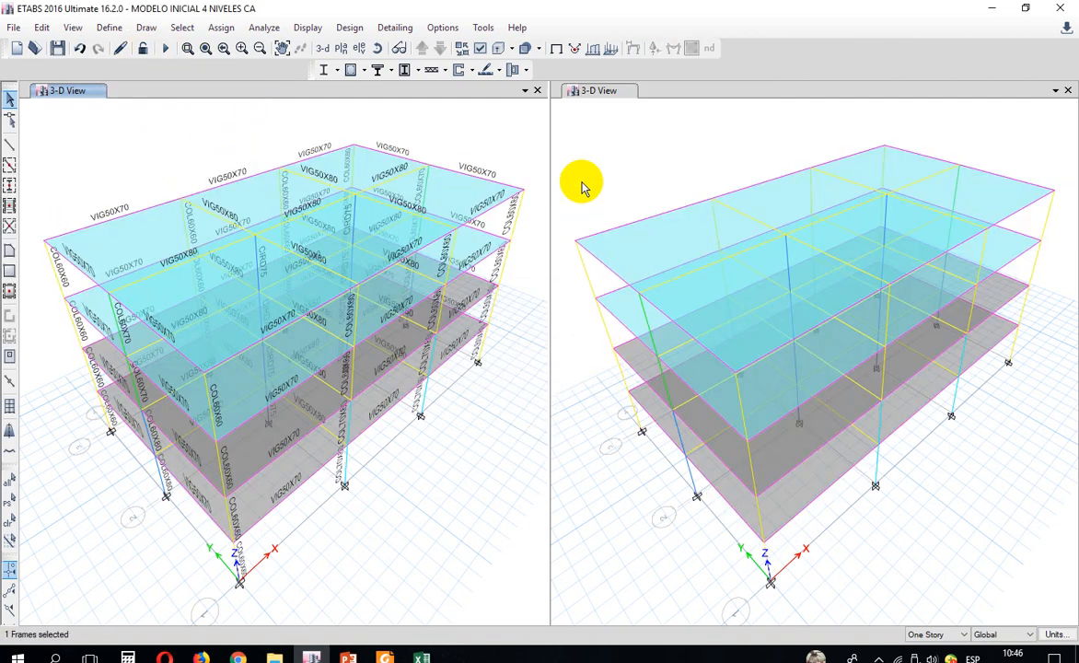
click(105, 28)
mouse_move(122, 241)
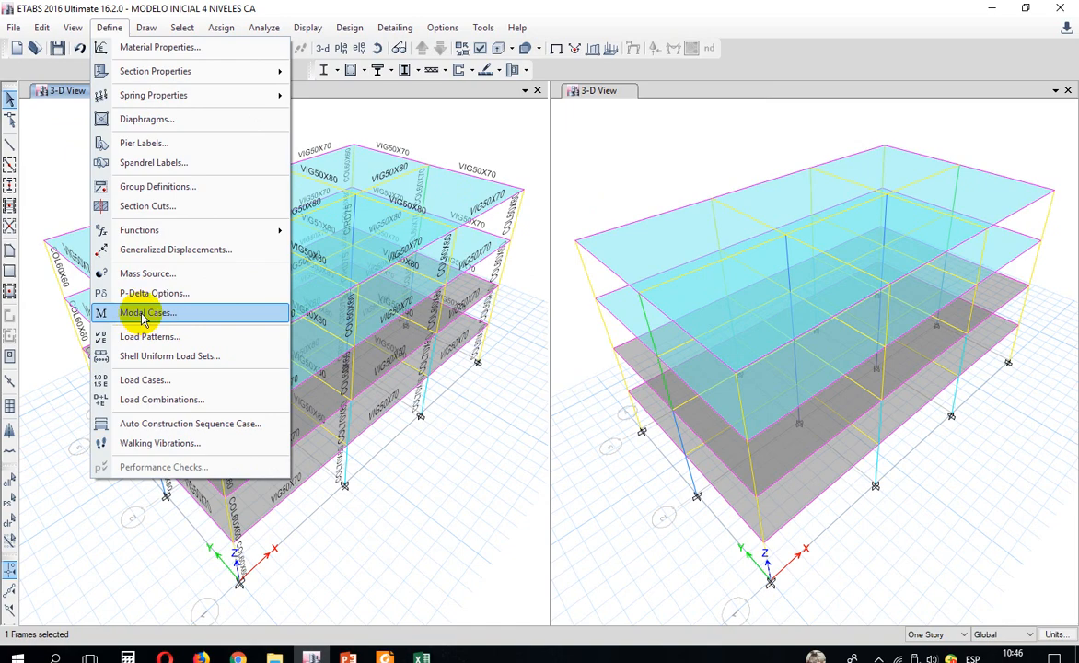
click(152, 279)
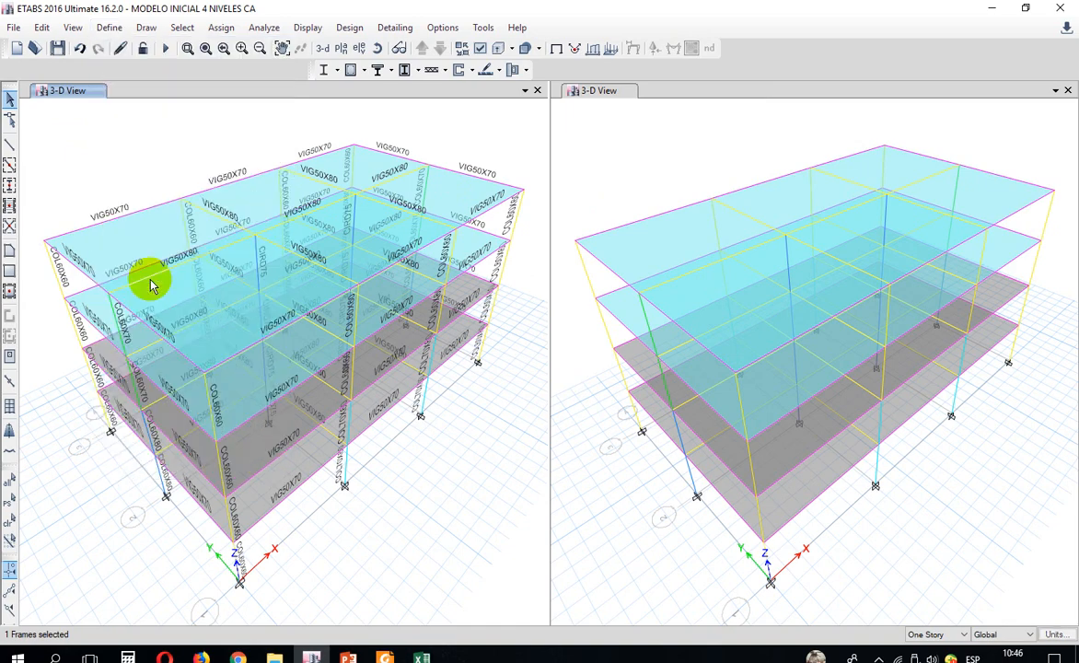
drag(354, 186, 174, 165)
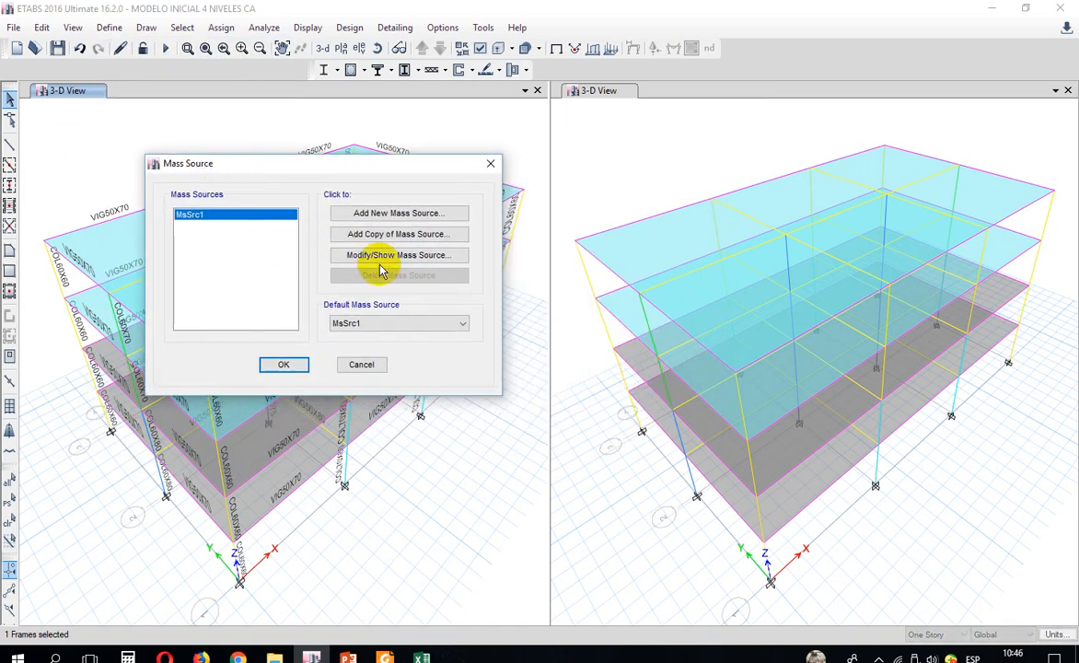
click(359, 257)
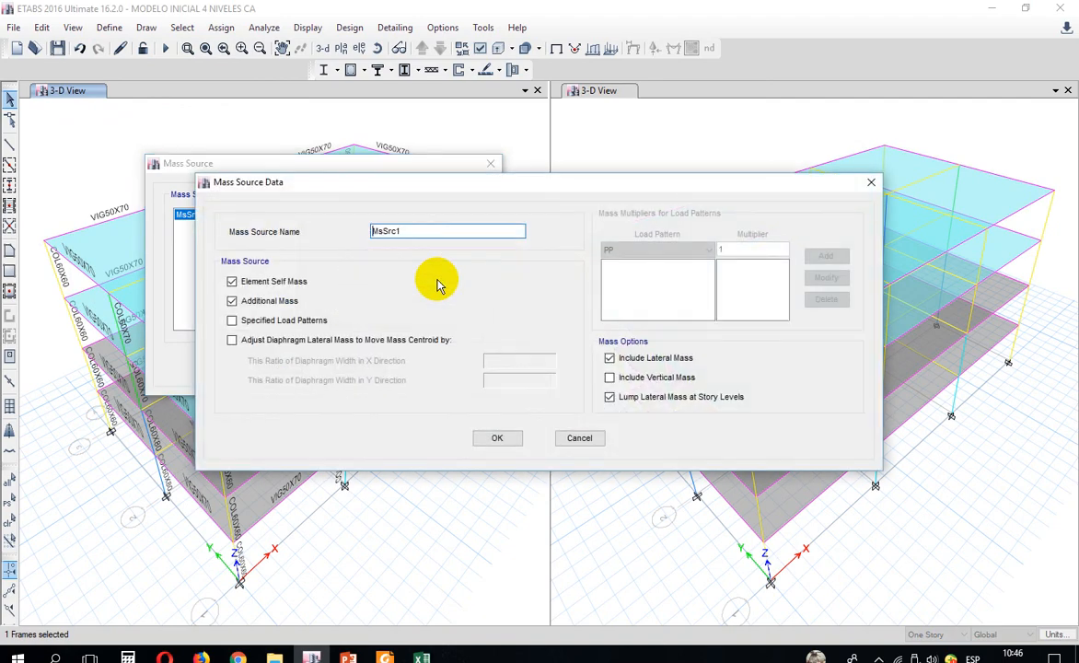
Step: Include the specified load patterns in mass source MsSrc1 and add the SCP pattern with a multiplier of 1
drag(498, 173, 539, 157)
click(327, 302)
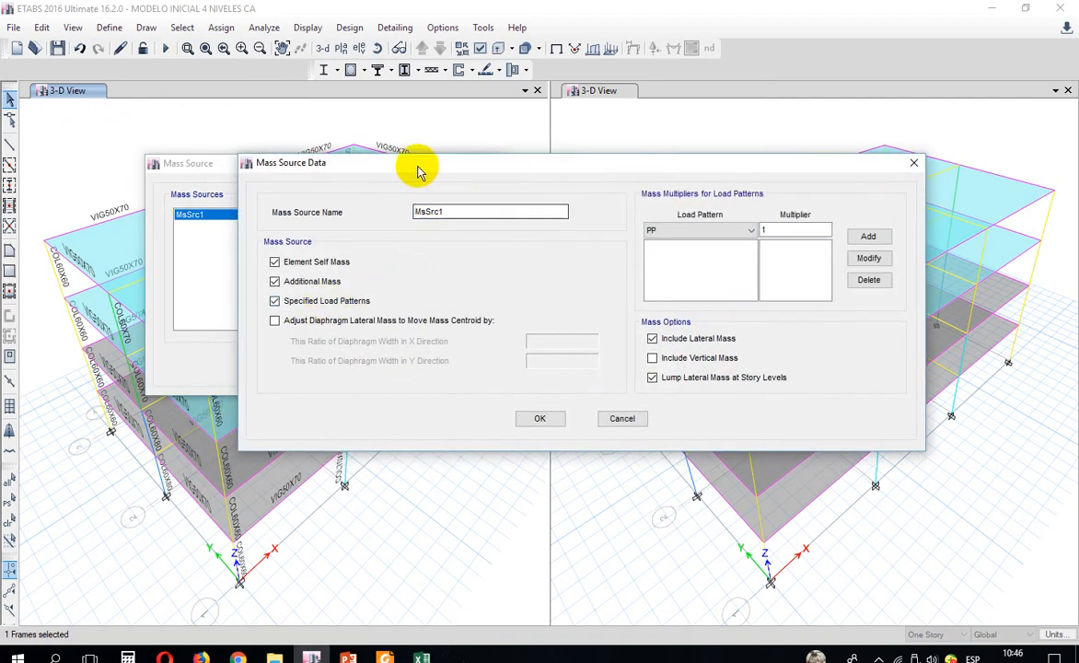
drag(417, 165, 268, 120)
click(555, 188)
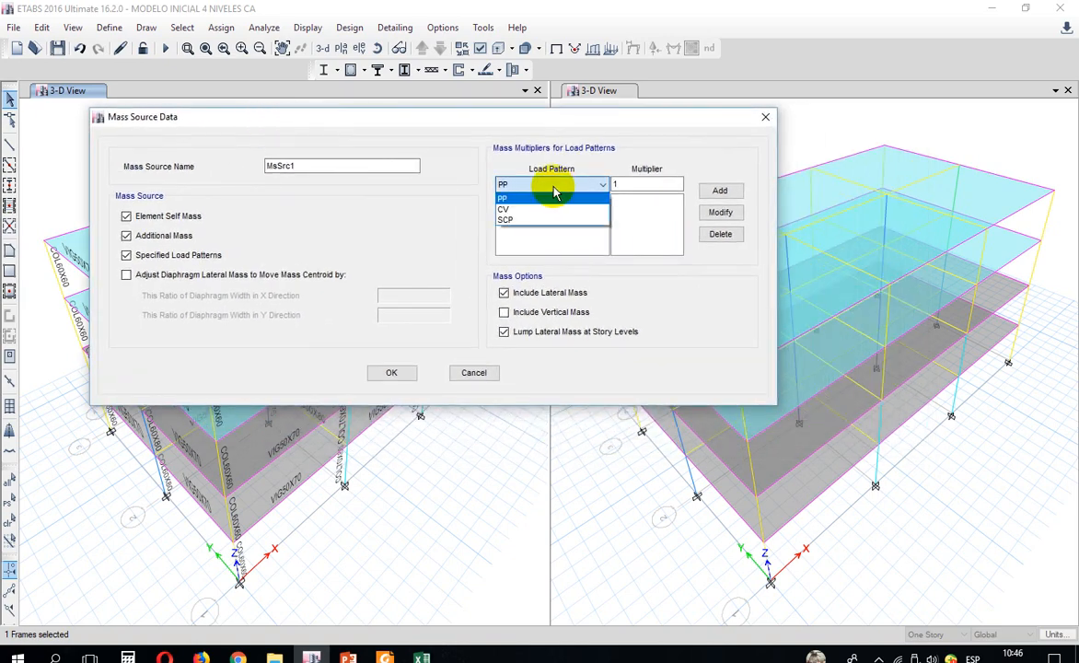
click(555, 194)
click(555, 188)
click(556, 187)
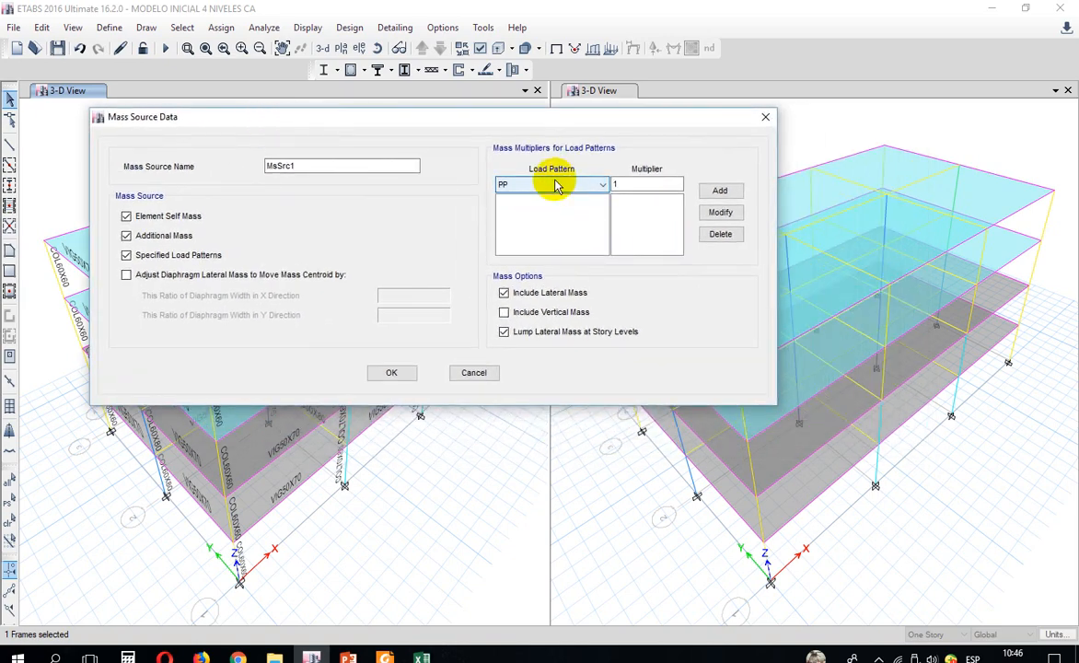
click(555, 188)
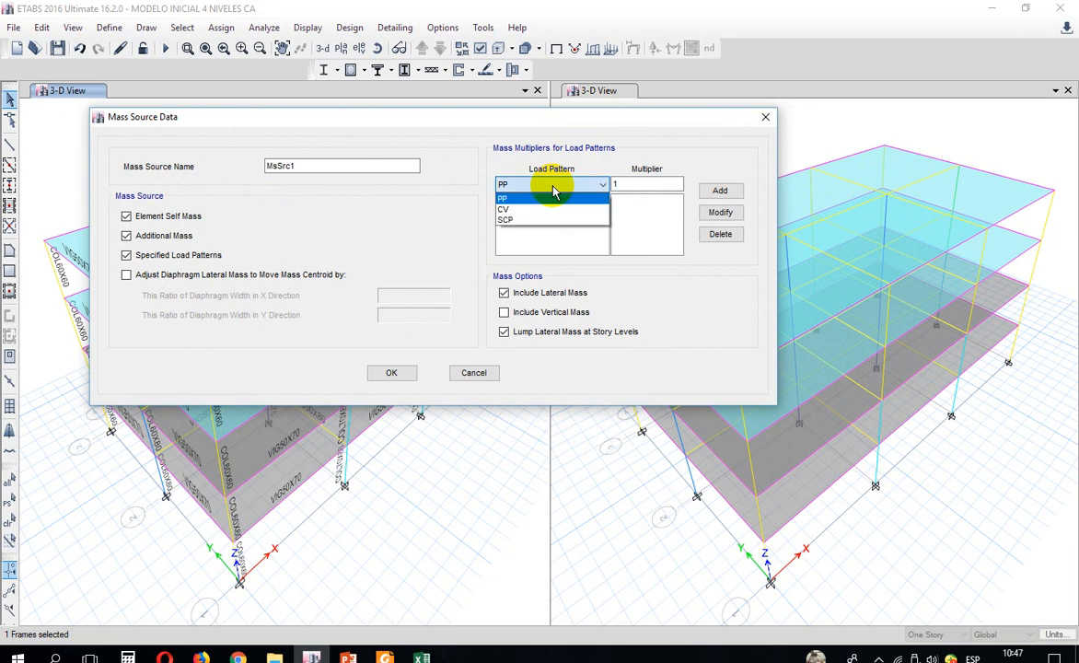
click(555, 188)
click(555, 188)
click(564, 221)
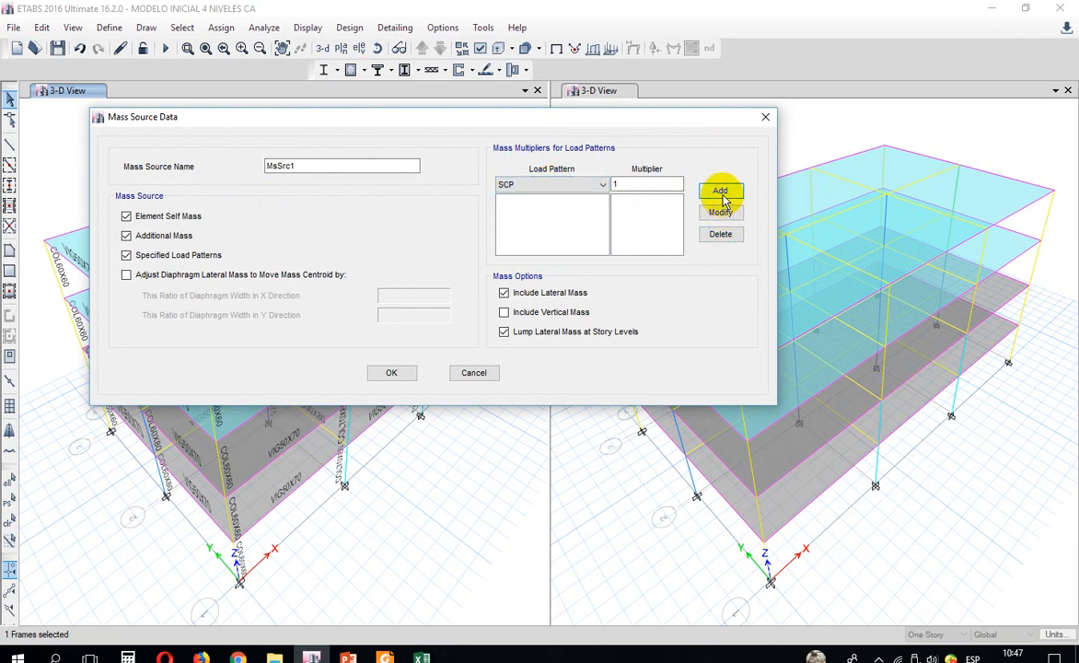
click(721, 193)
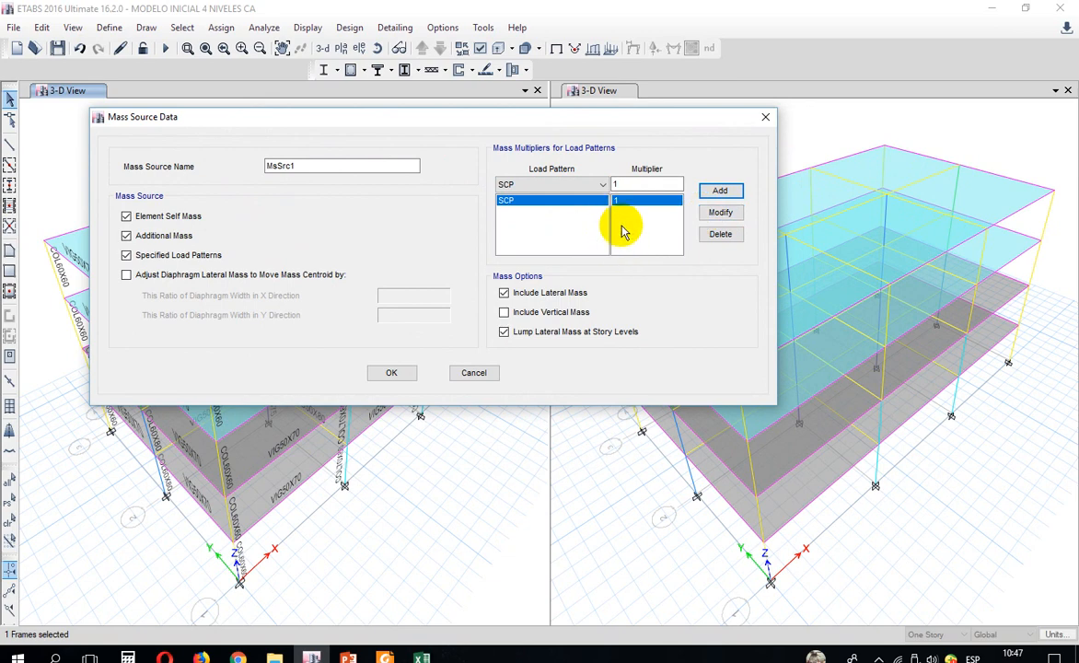
Step: Add the CV load pattern to the mass source with a multiplier of 0.5 and accept the mass source definition
click(553, 187)
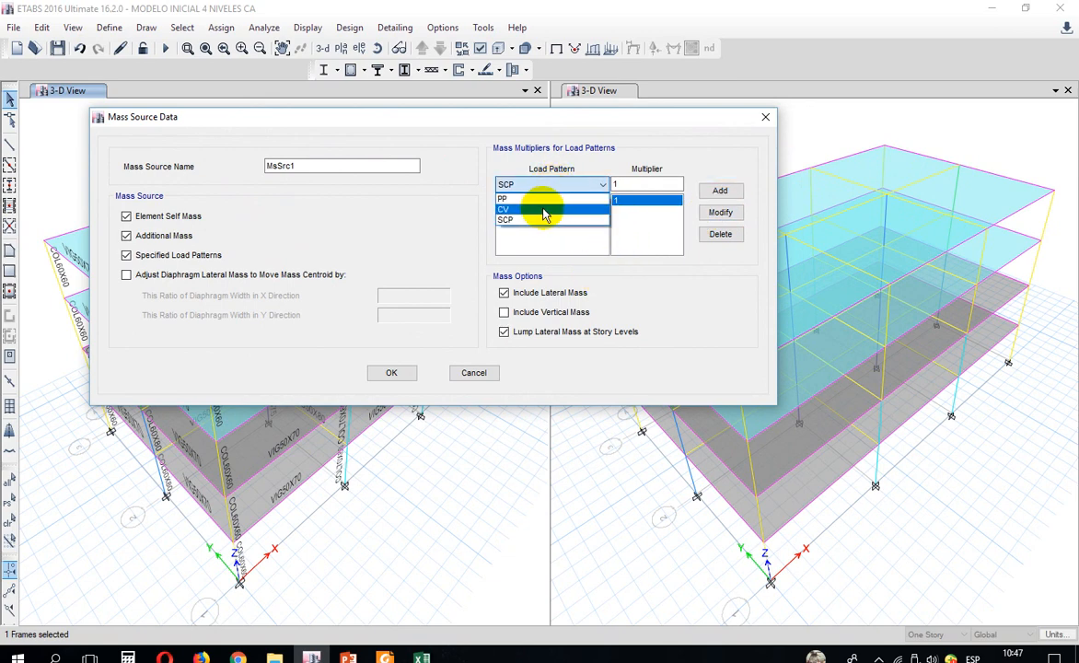
click(542, 212)
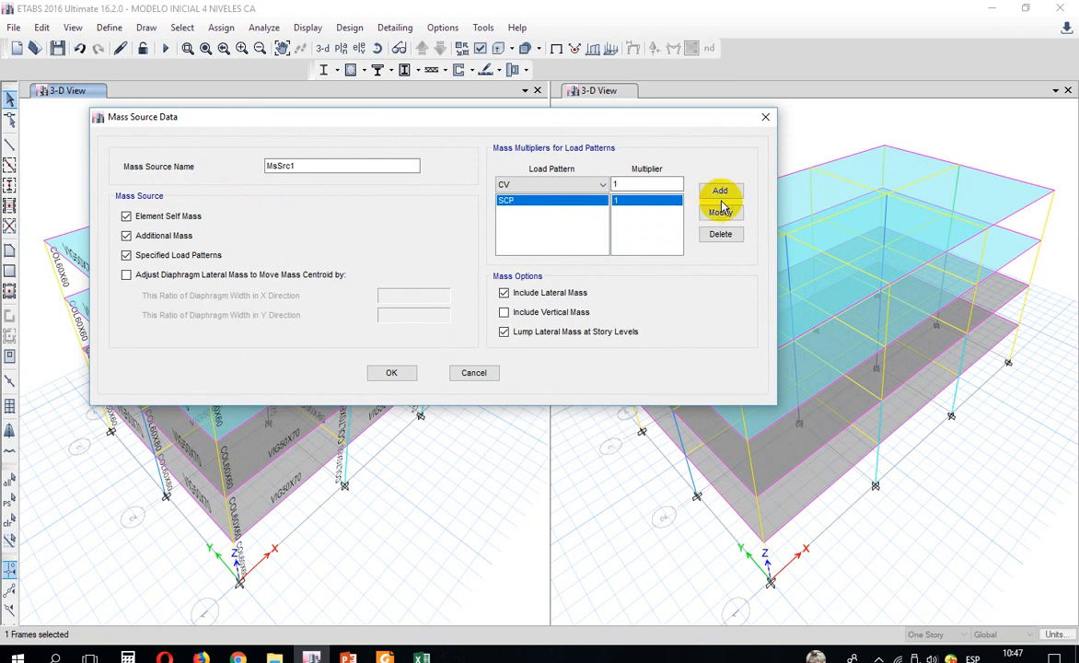
double_click(648, 184)
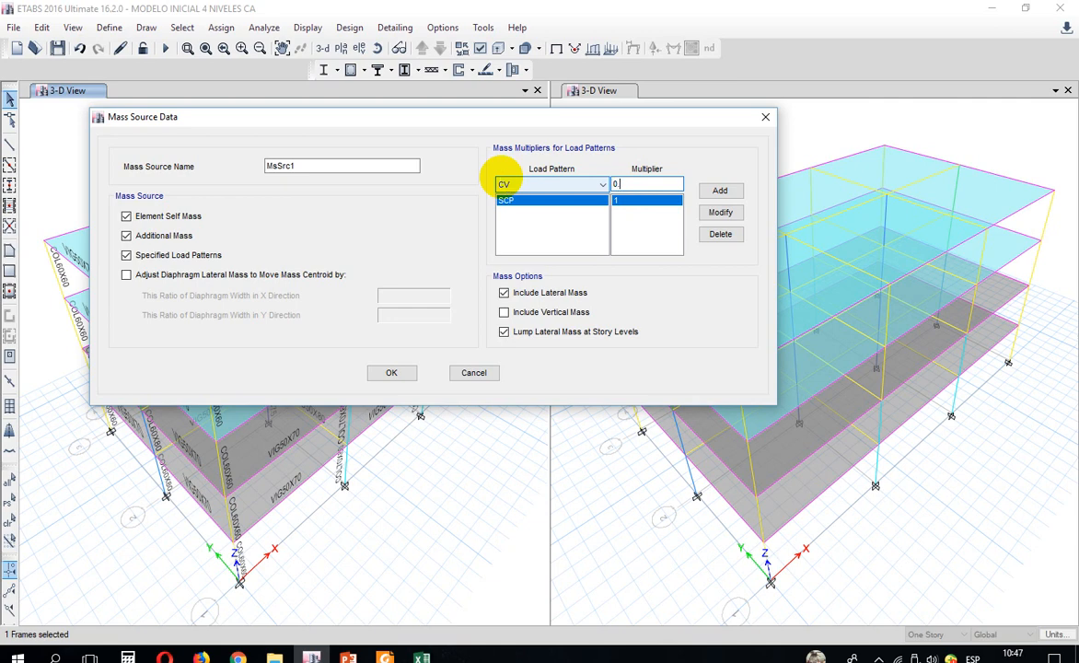
double_click(617, 183)
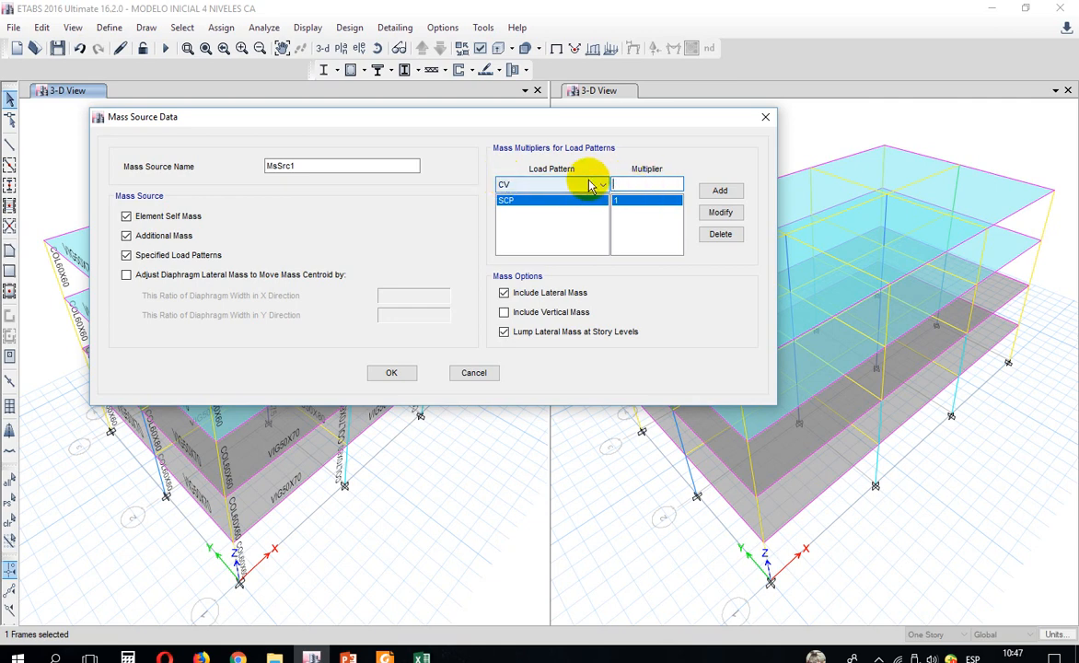
text(.5)
click(718, 191)
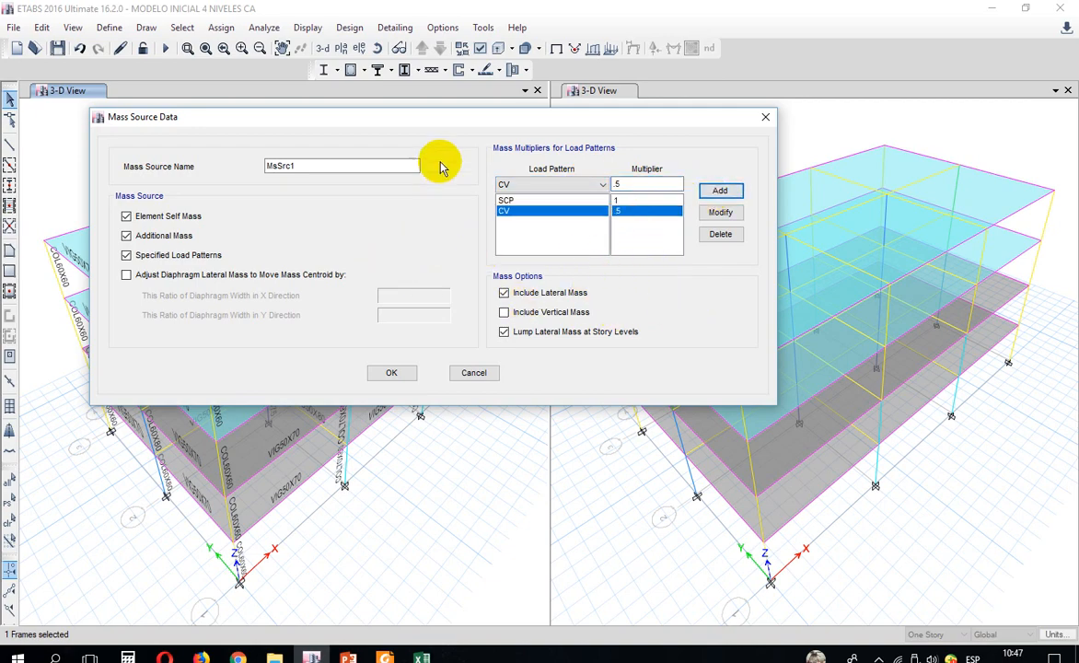
drag(468, 124, 579, 129)
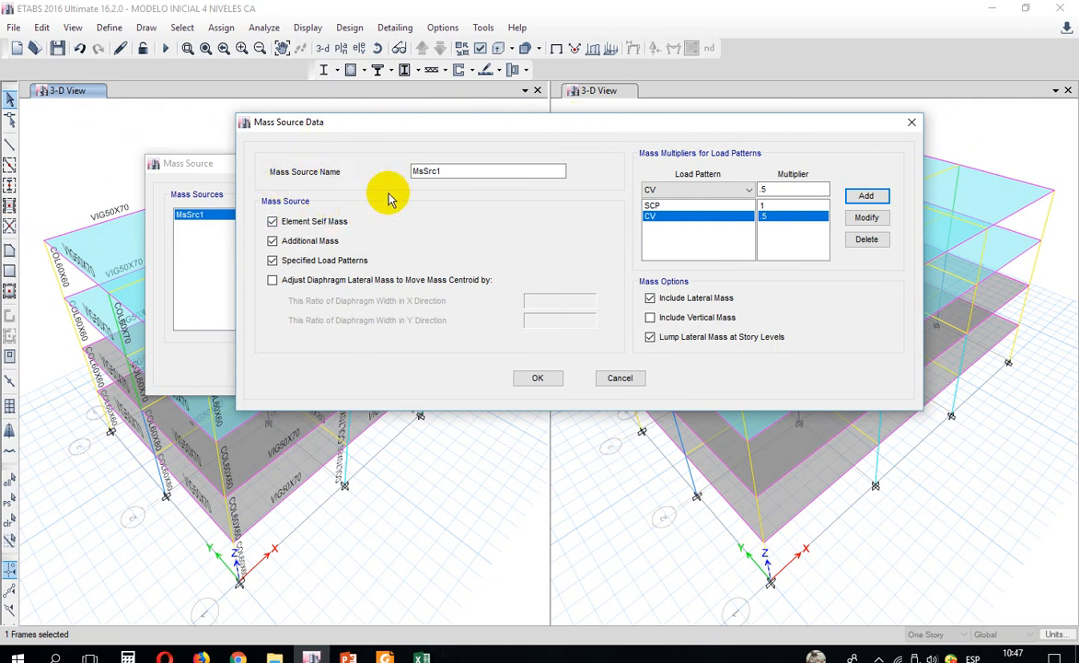
click(543, 380)
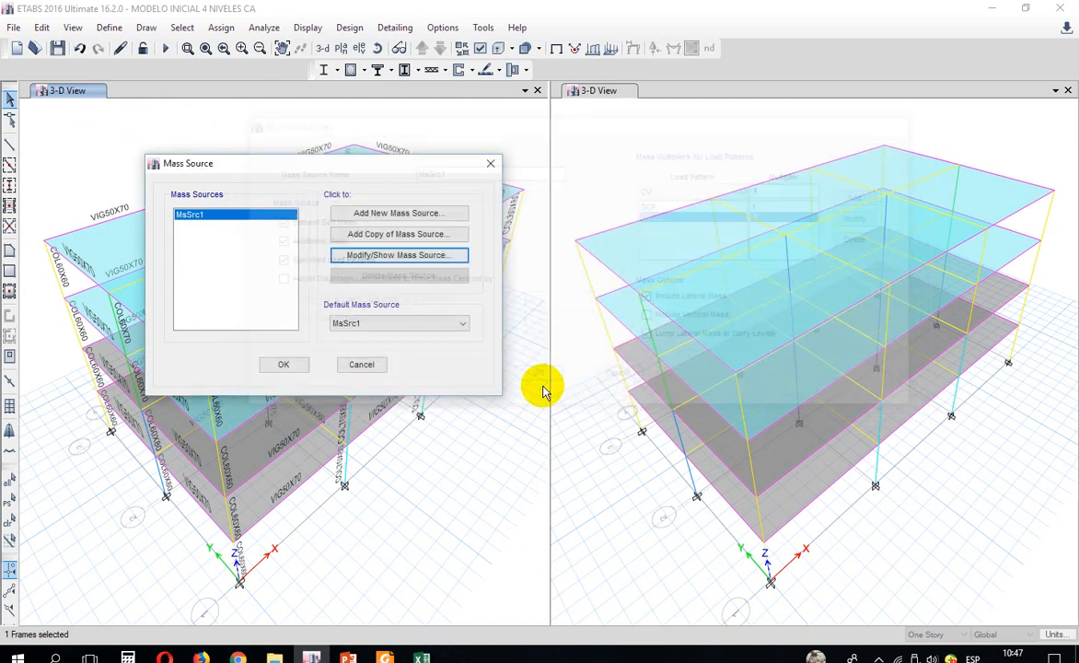
click(294, 366)
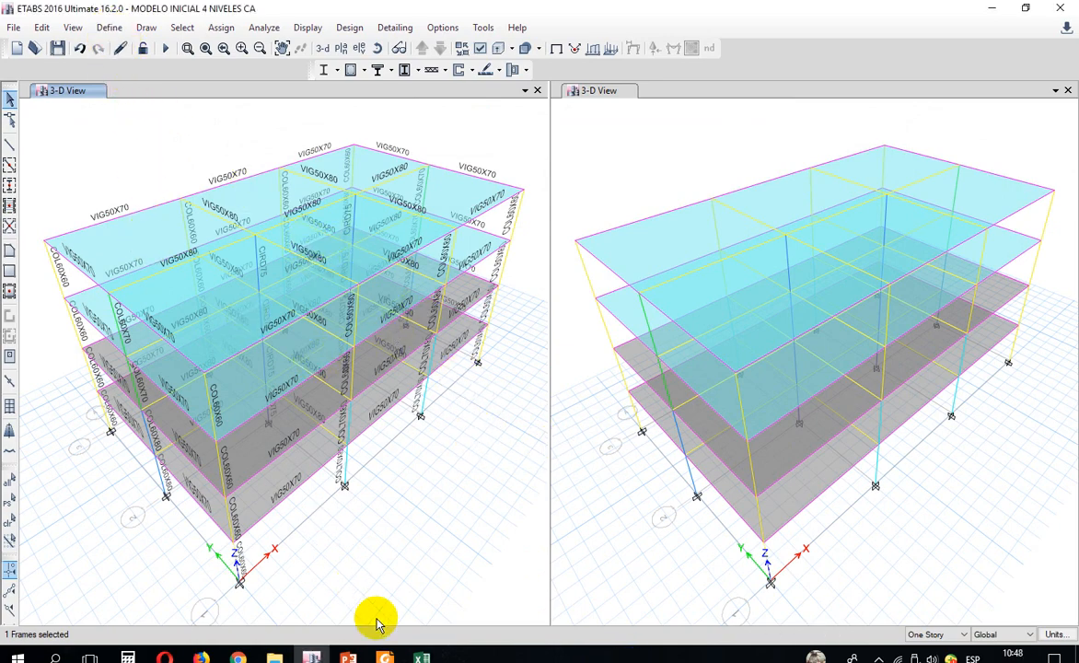
Step: Switch to the COVENIN 1756 PDF in Foxit Reader and read section 7.1 on variable load percentages for the total weight W
click(385, 656)
scroll(566, 304, up, 1)
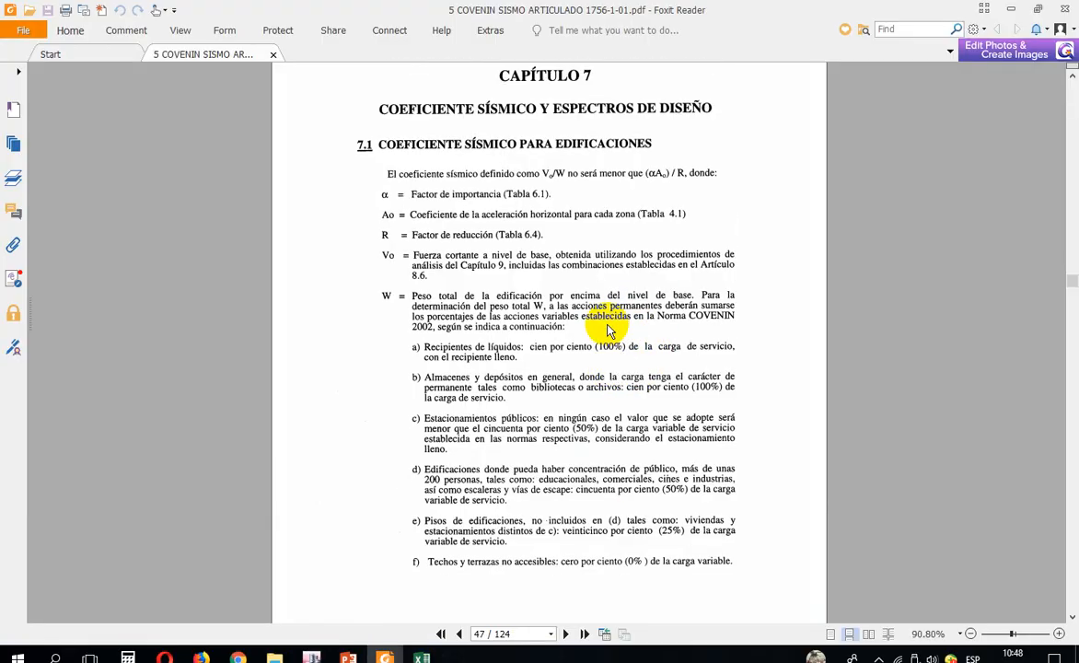
scroll(552, 276, up, 1)
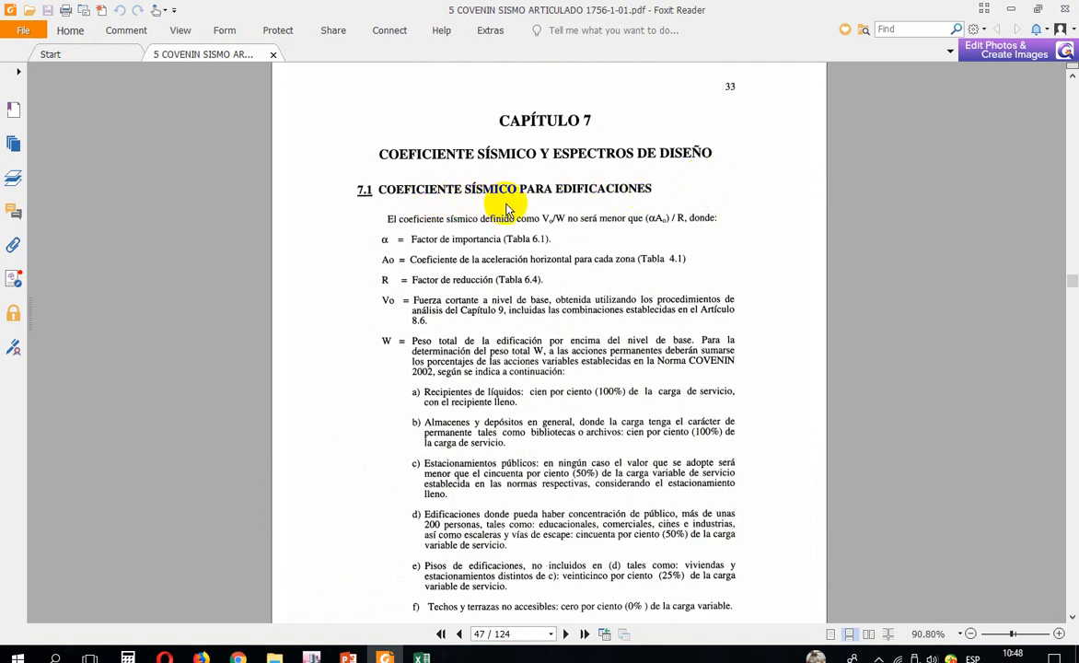
scroll(607, 204, down, 1)
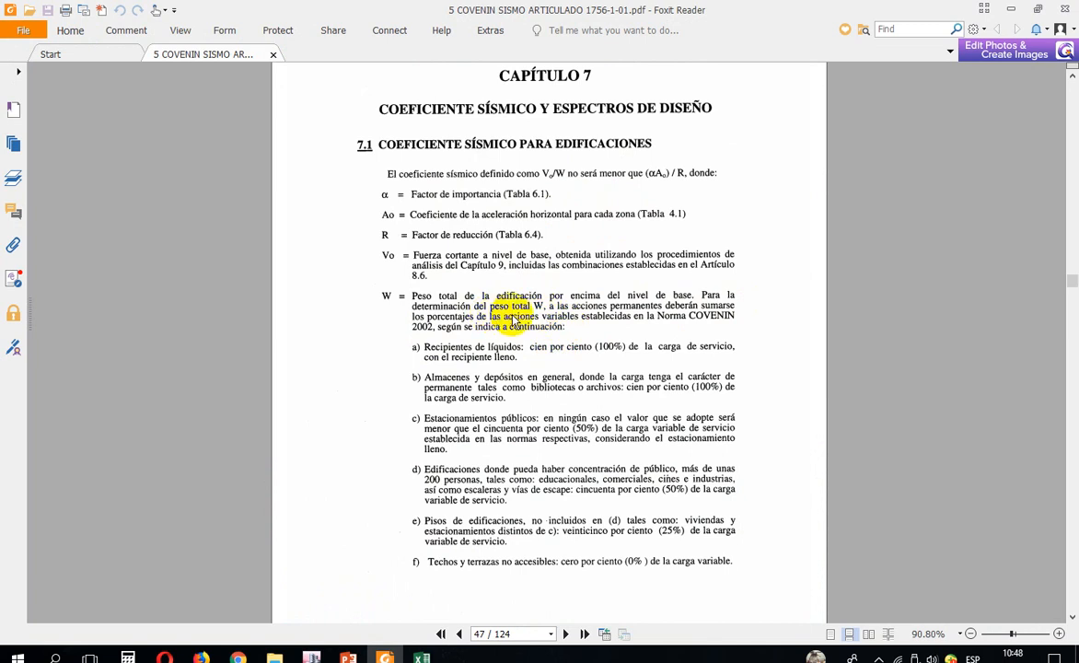
scroll(449, 289, down, 1)
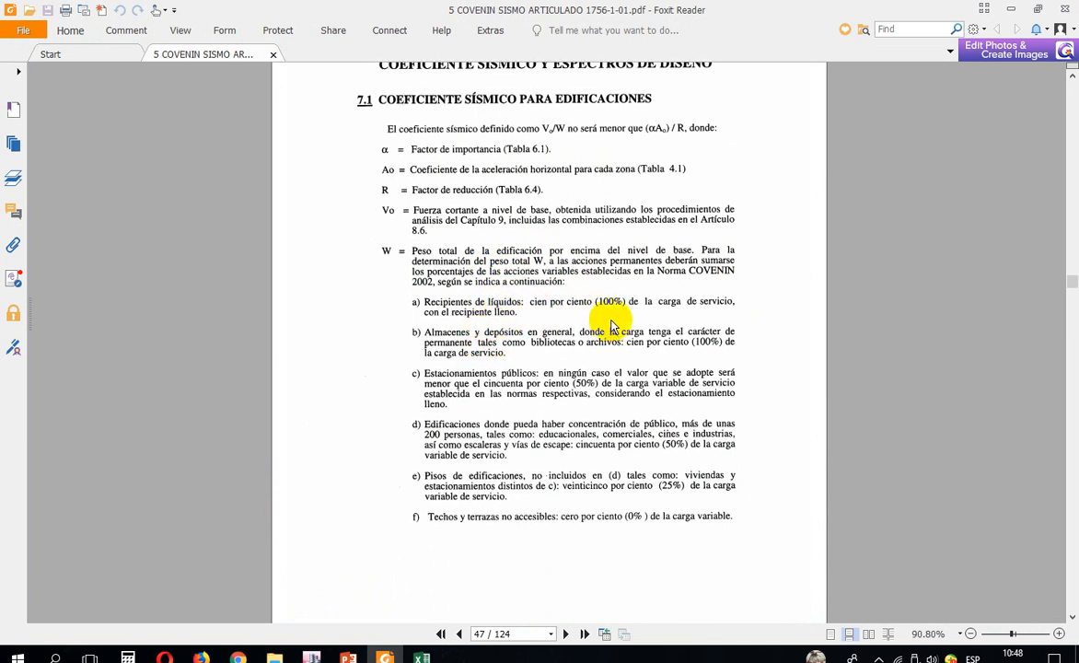
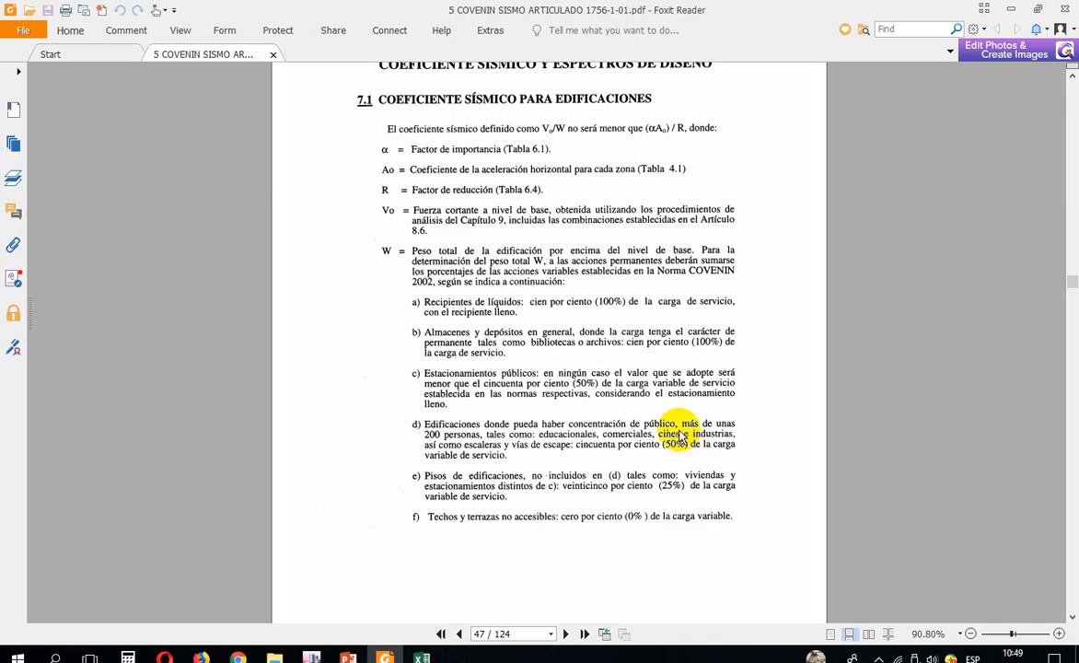
Step: Return to ETABS and review the SCP and CV load pattern multipliers of mass source MsSrc1
click(312, 657)
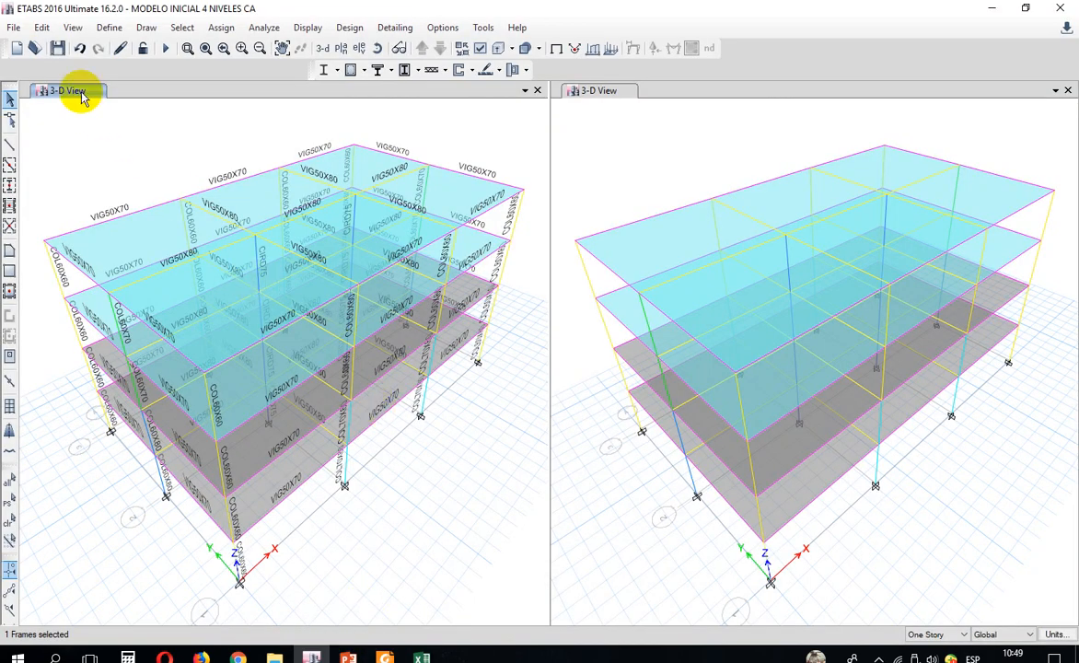
click(108, 27)
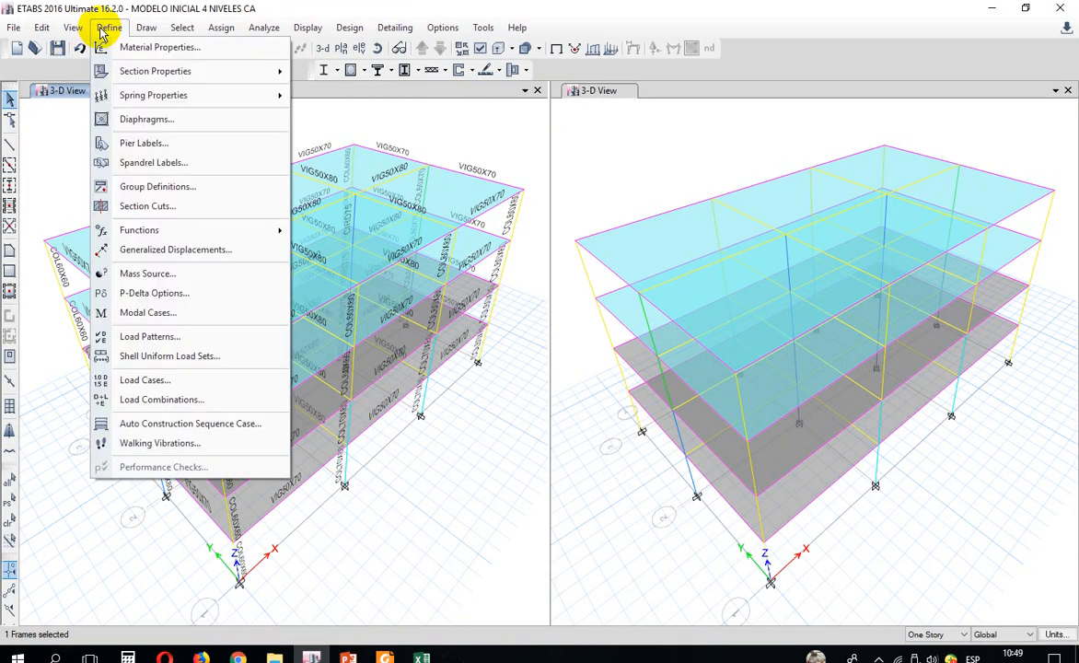
click(170, 279)
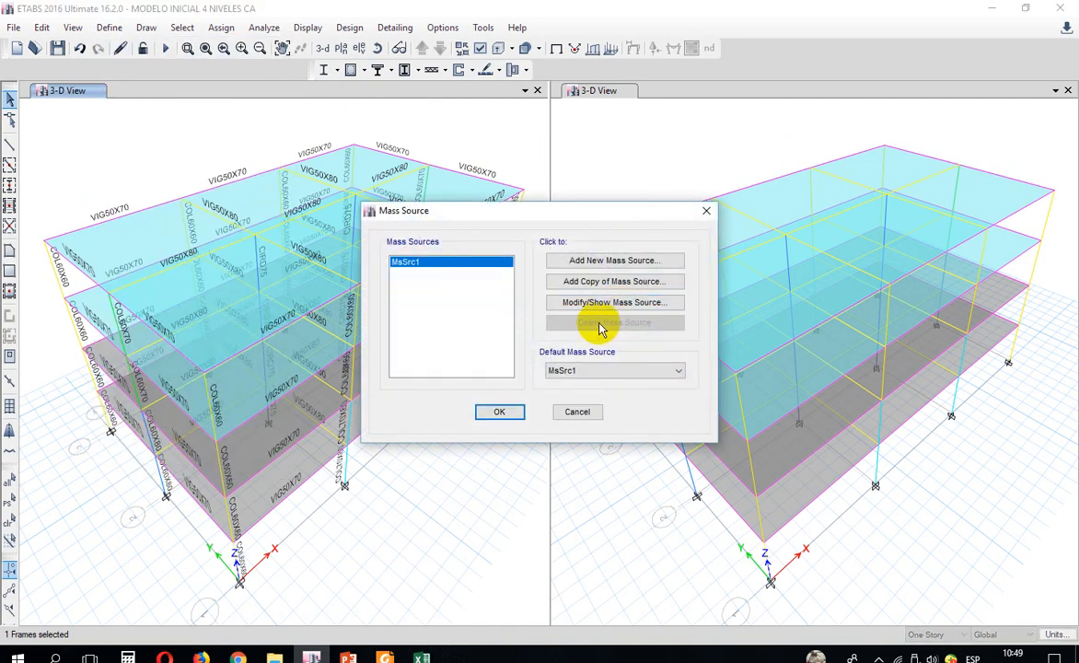
click(603, 304)
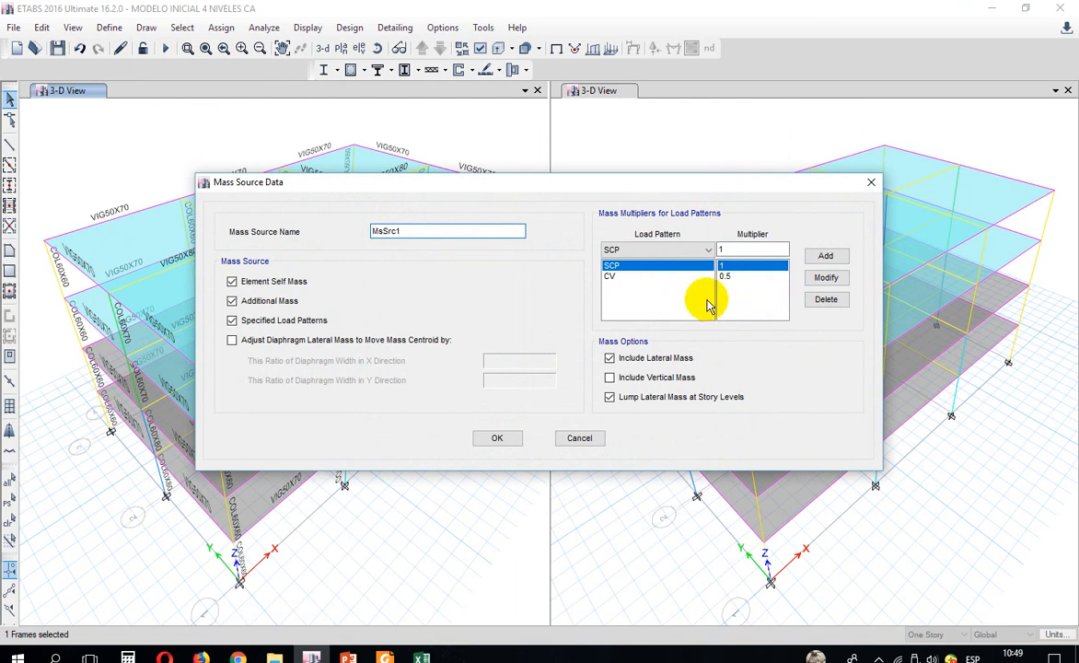
click(648, 278)
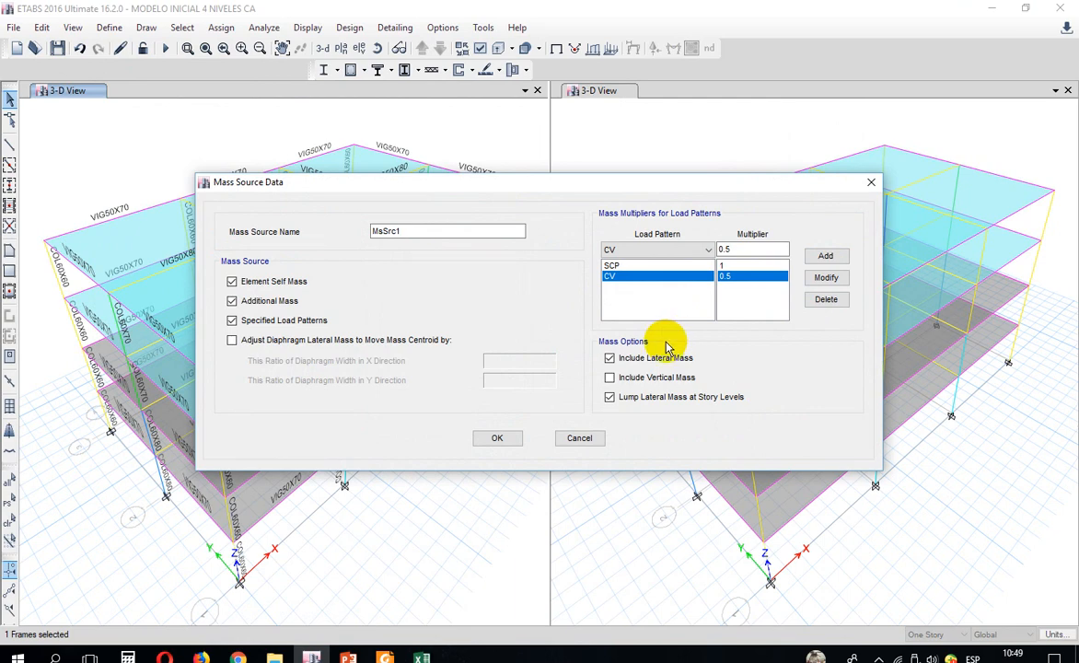
click(504, 437)
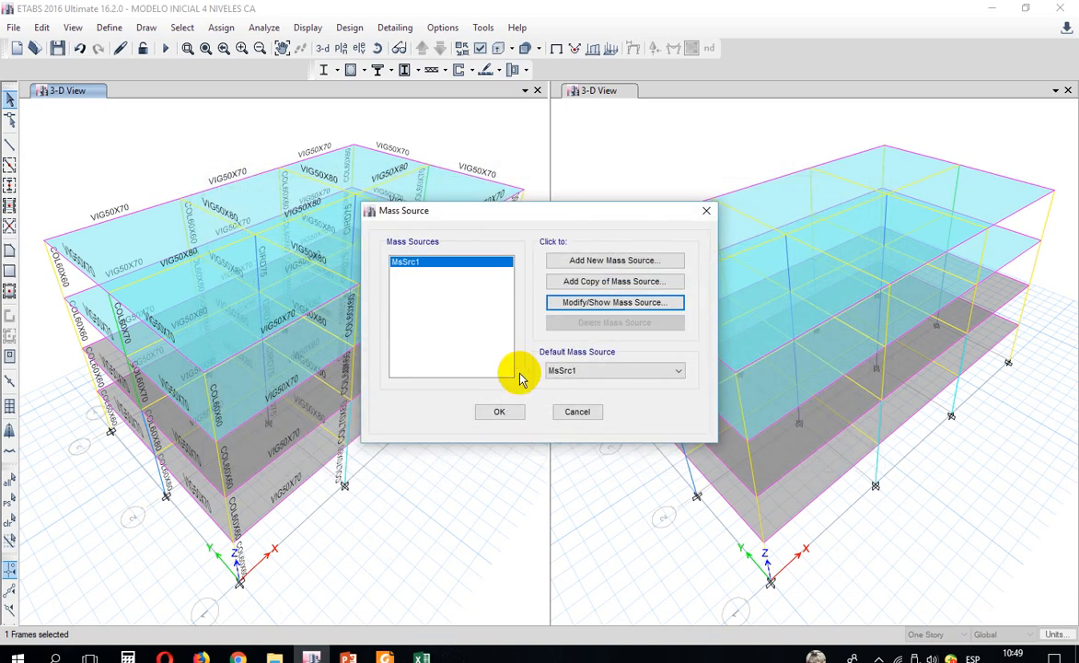
click(500, 413)
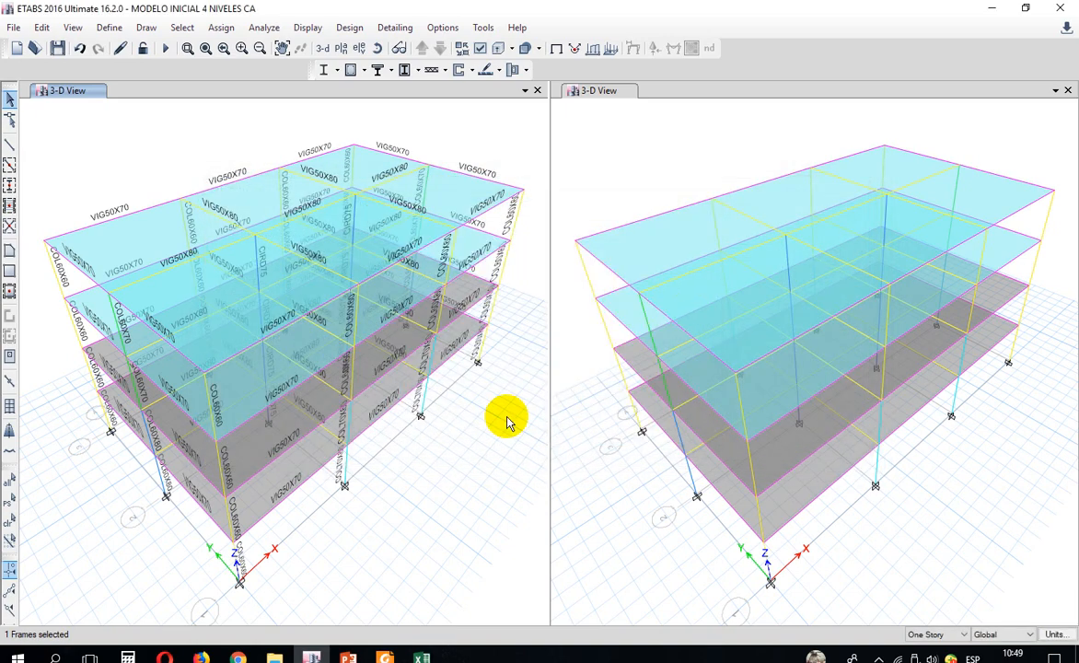
Step: Set the preset P-Delta automation method to Non-iterative - Based on Mass
click(114, 30)
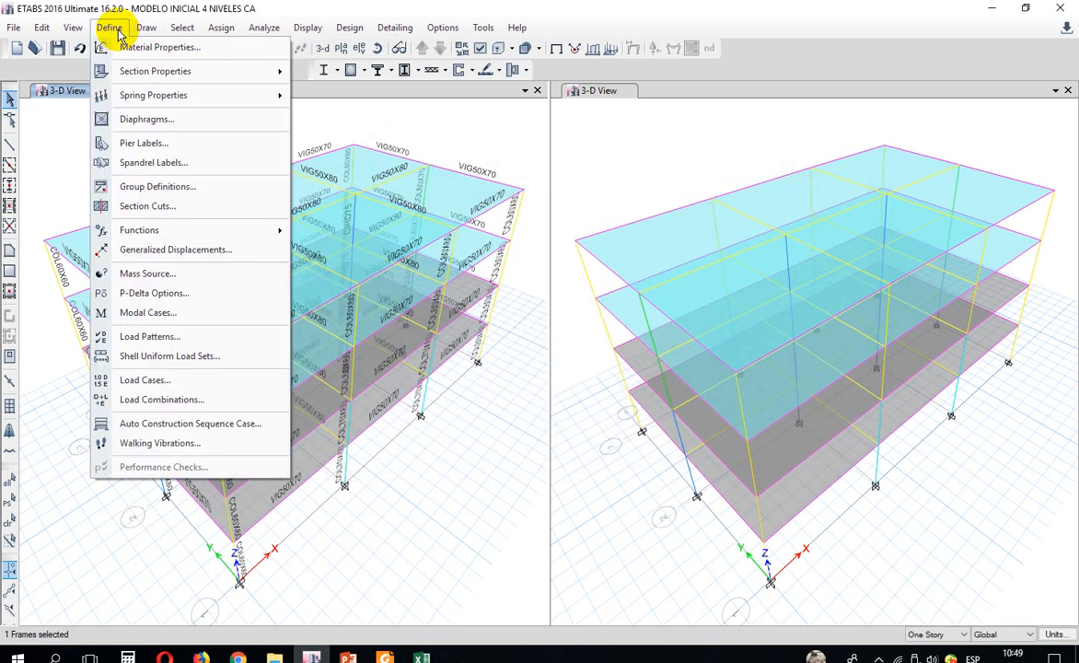
click(155, 293)
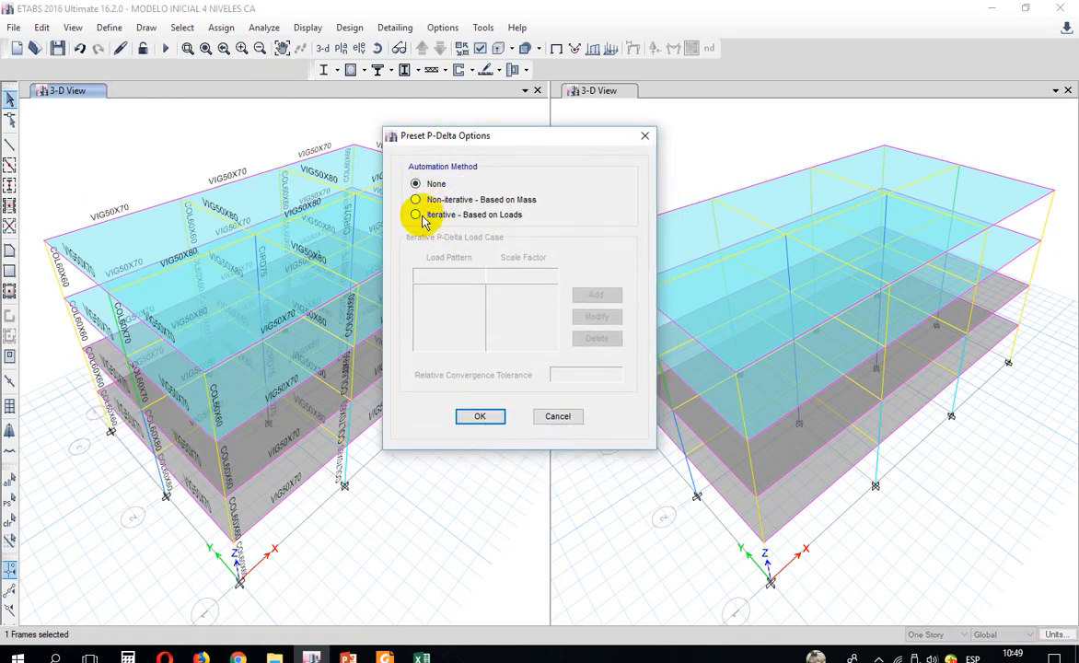
click(426, 204)
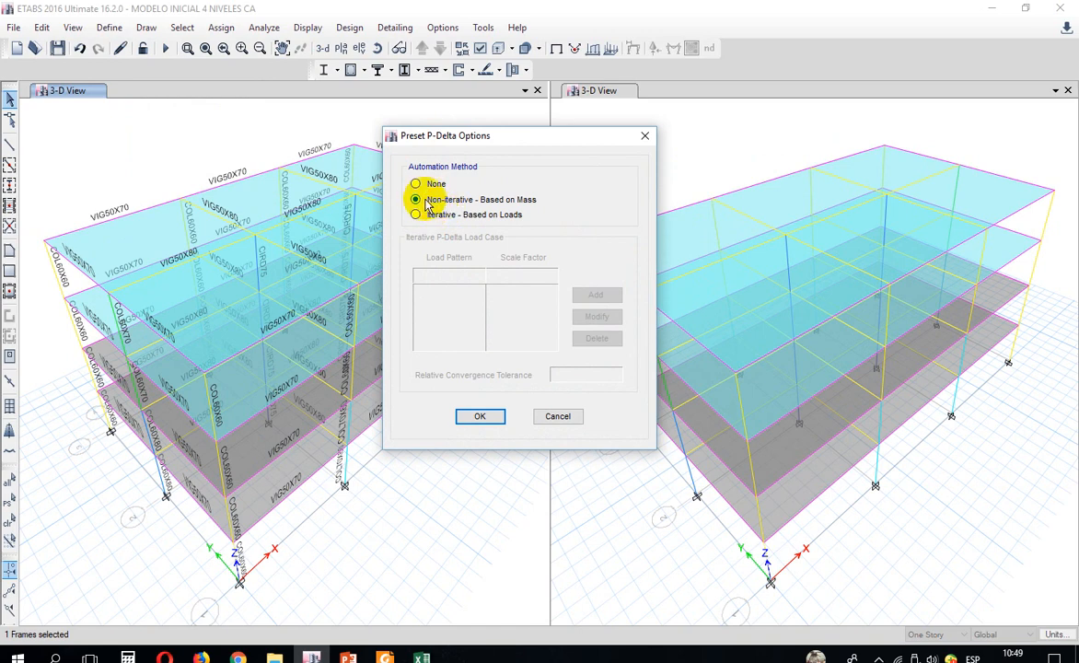
click(441, 213)
click(428, 199)
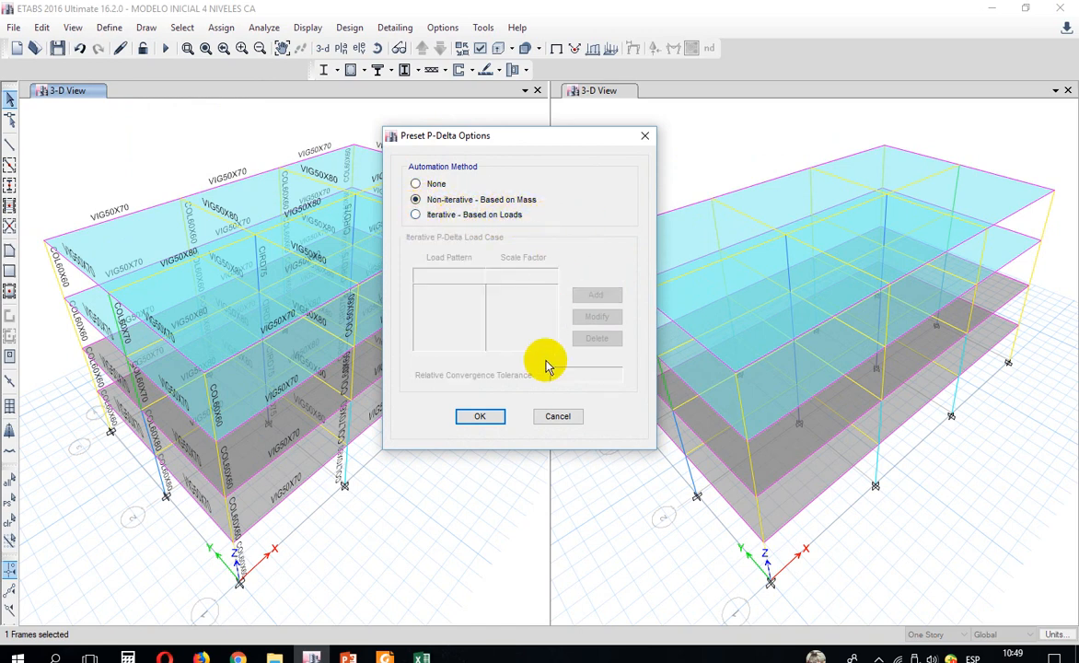
click(479, 416)
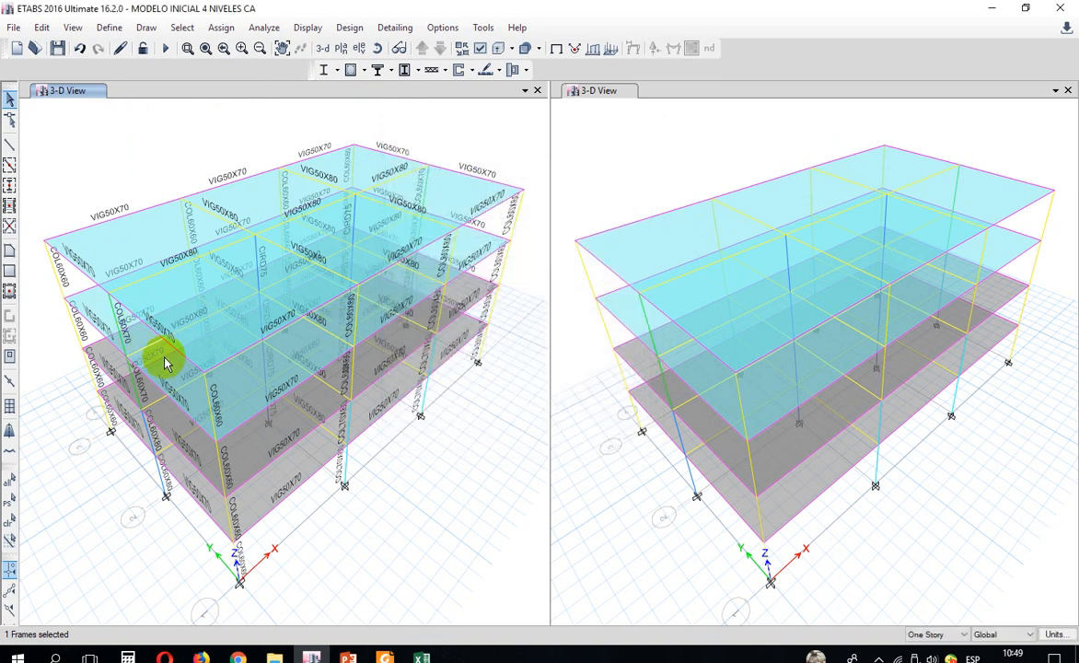
Step: Open the data of the existing Modal case and go to its maximum number of modes
click(108, 27)
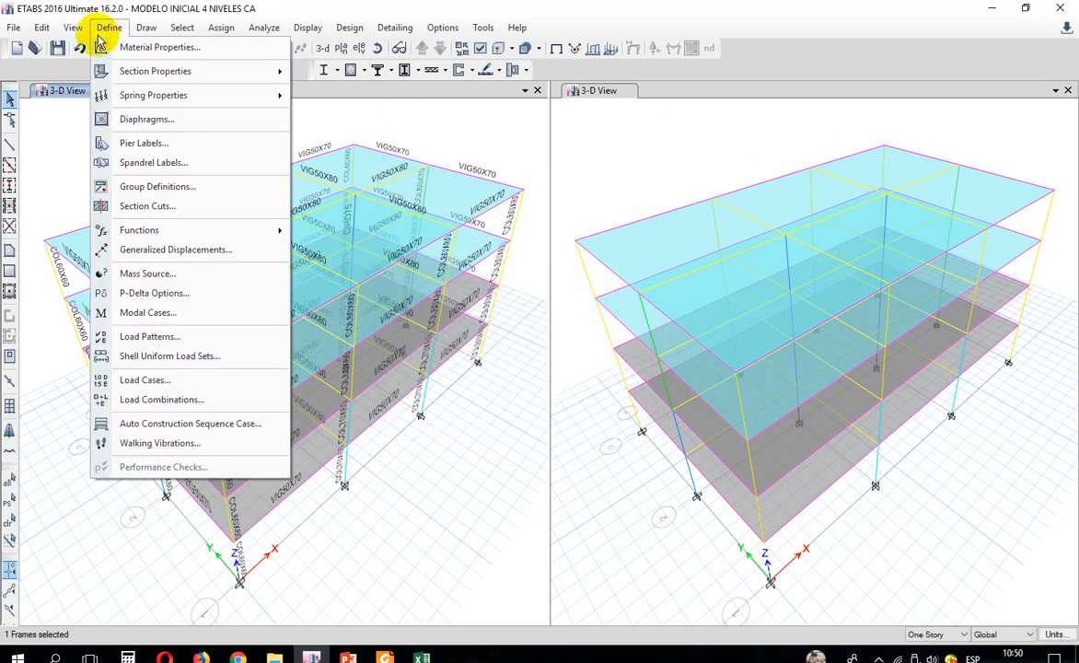
click(138, 312)
drag(410, 203, 332, 136)
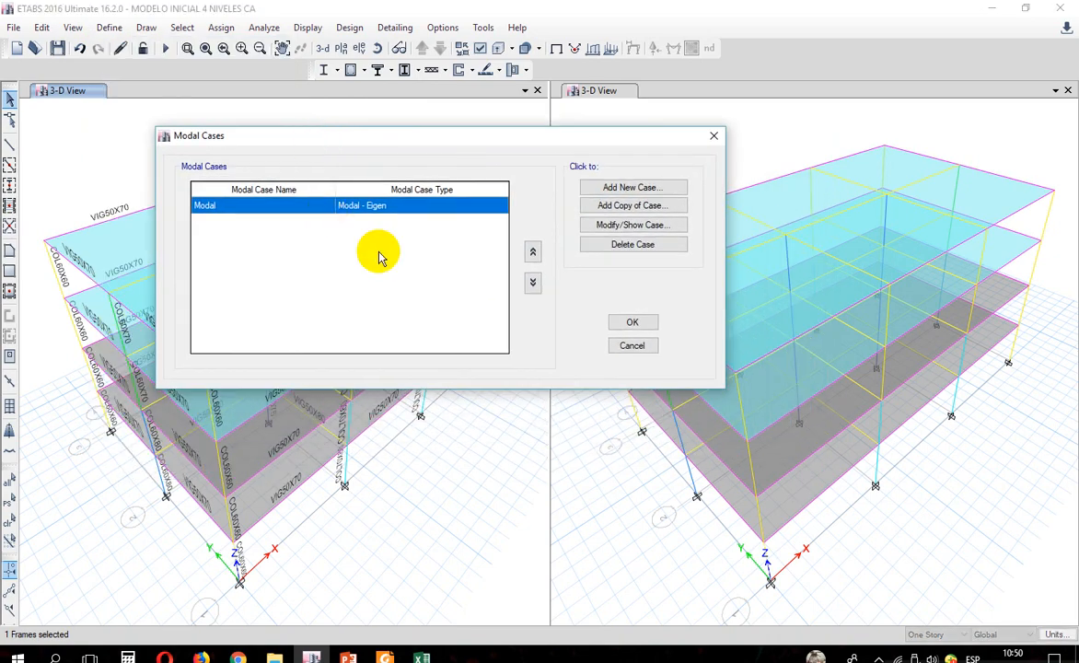
click(619, 226)
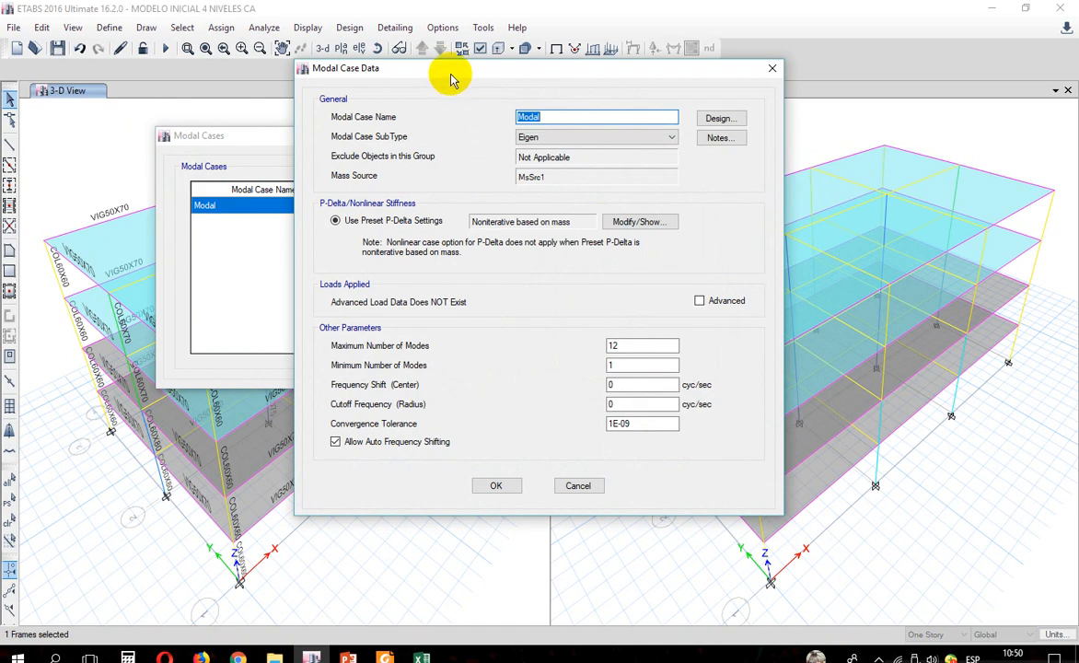
drag(453, 72, 389, 50)
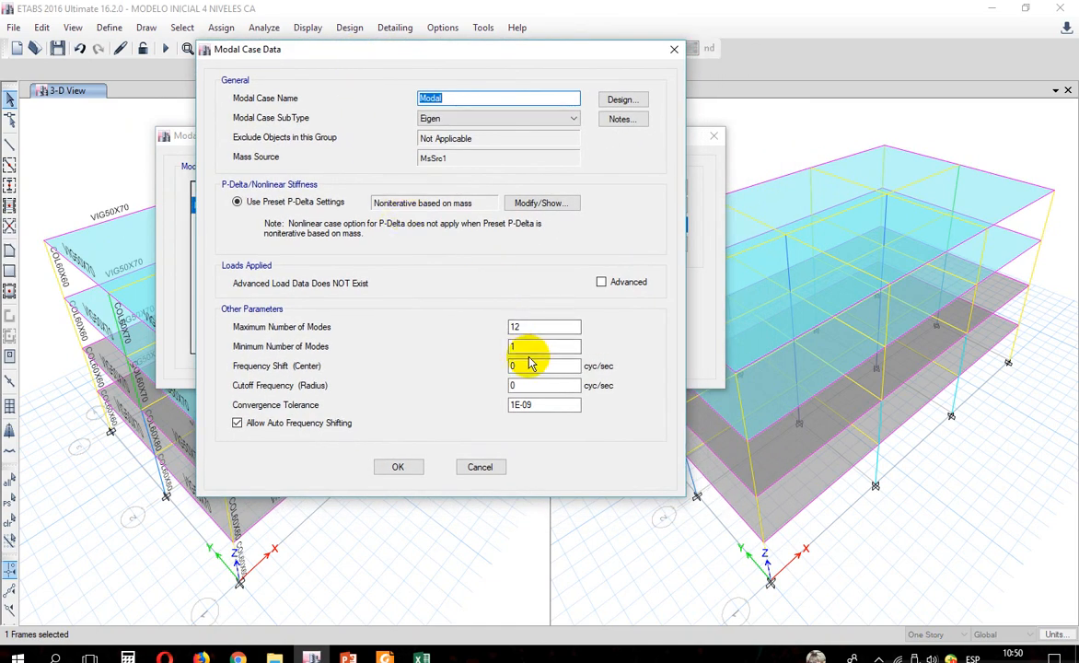
click(545, 327)
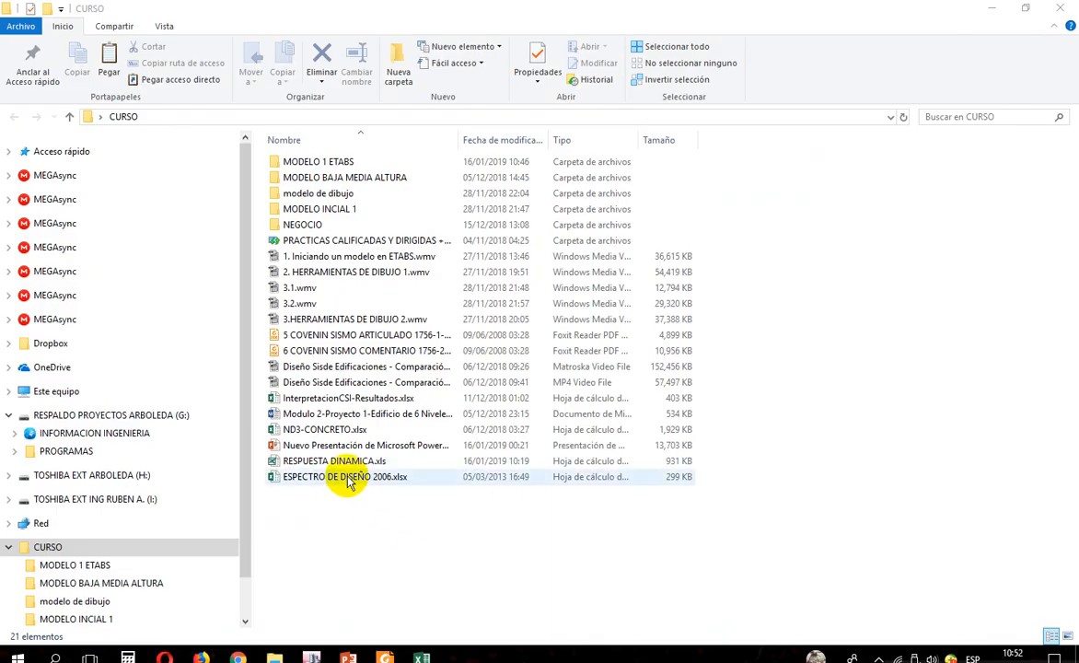
Step: Switch to File Explorer, open ESPECTRO DE DISEÑO 2006.xlsx from the CURSO folder in Excel and show its DATOS sheet
click(352, 479)
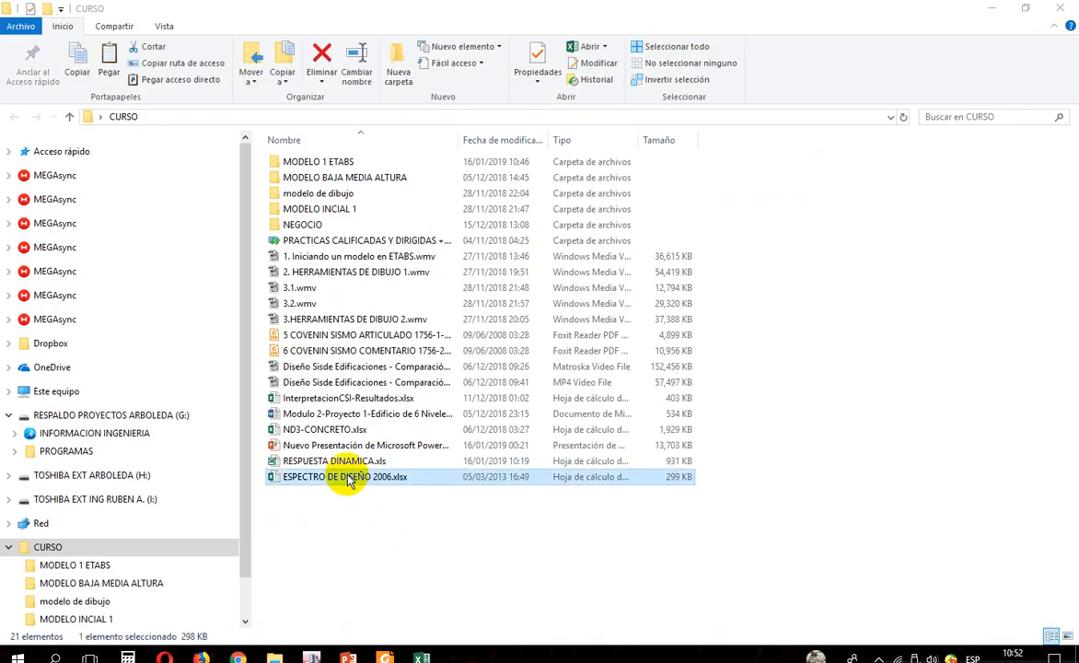
right_click(349, 480)
click(384, 46)
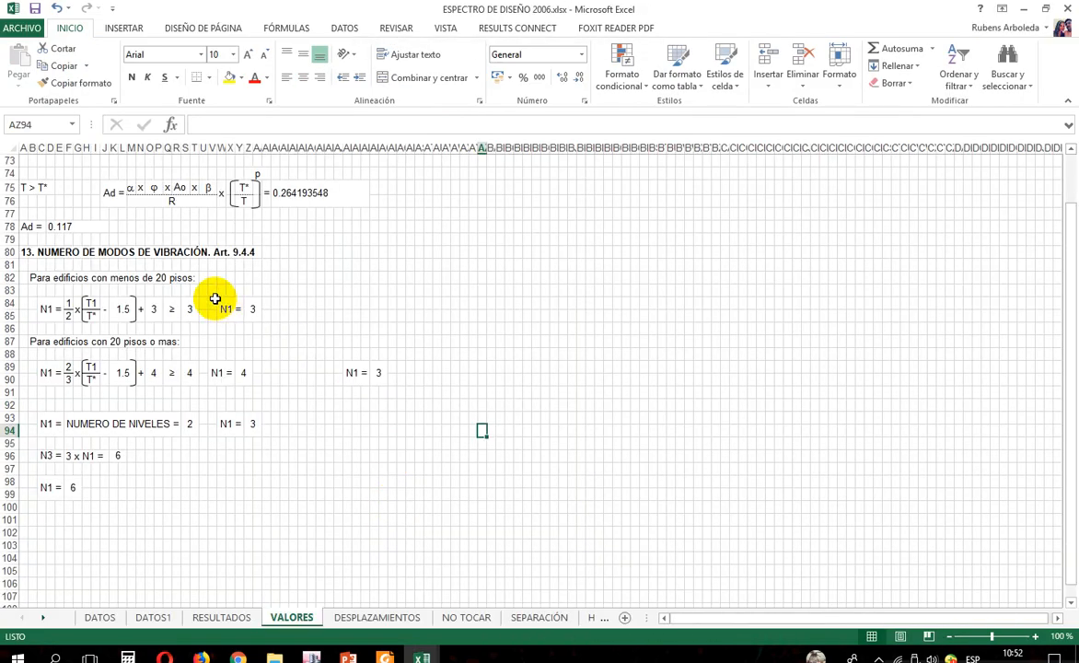
scroll(305, 312, up, 8)
scroll(305, 312, up, 16)
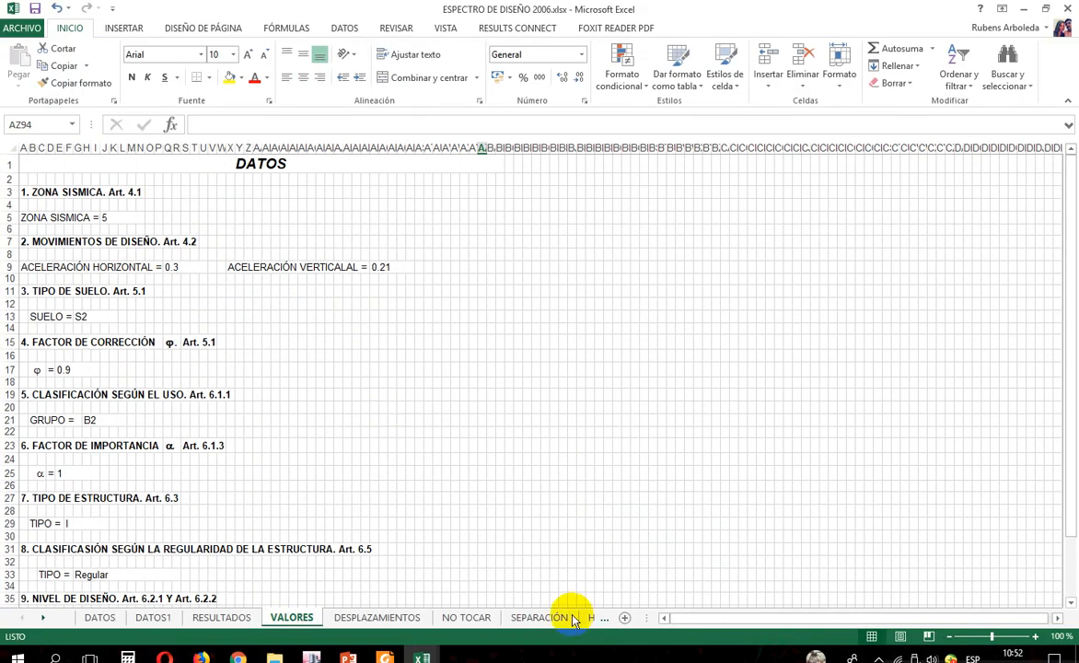
click(102, 617)
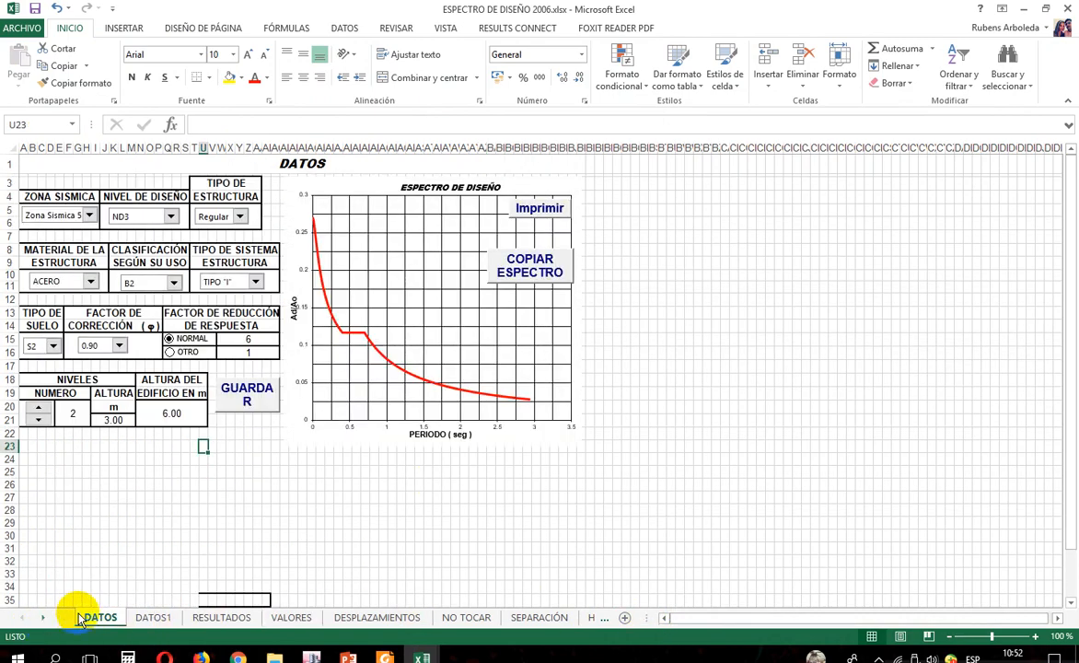
Step: Review the seismic zone and structure type options on the DATOS sheet
click(88, 216)
click(88, 217)
click(89, 216)
click(89, 216)
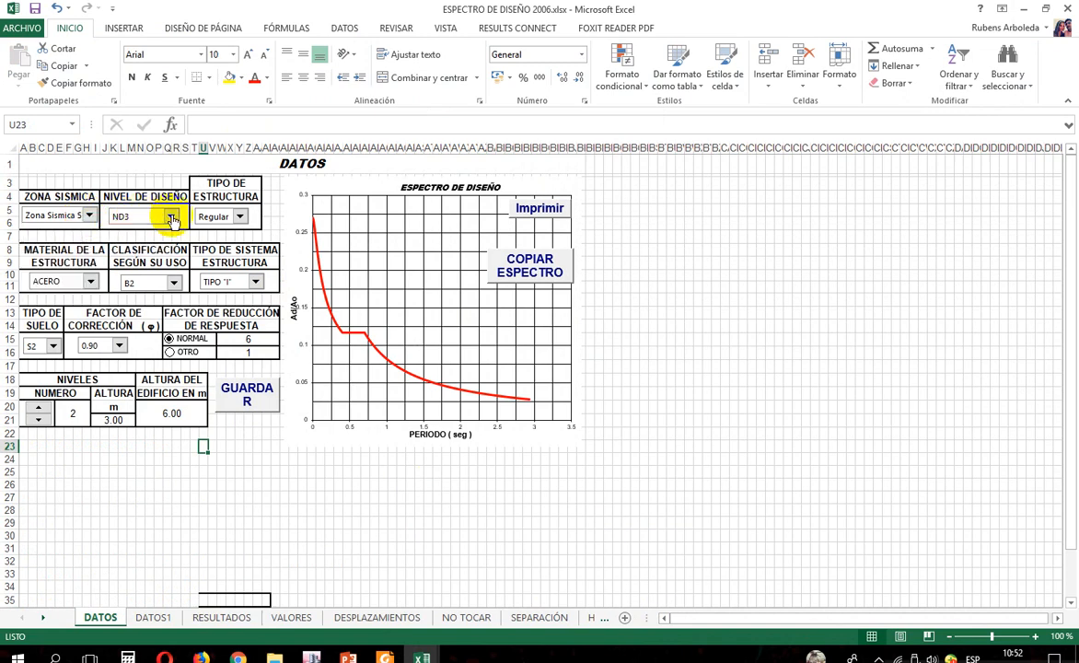
click(239, 217)
click(244, 226)
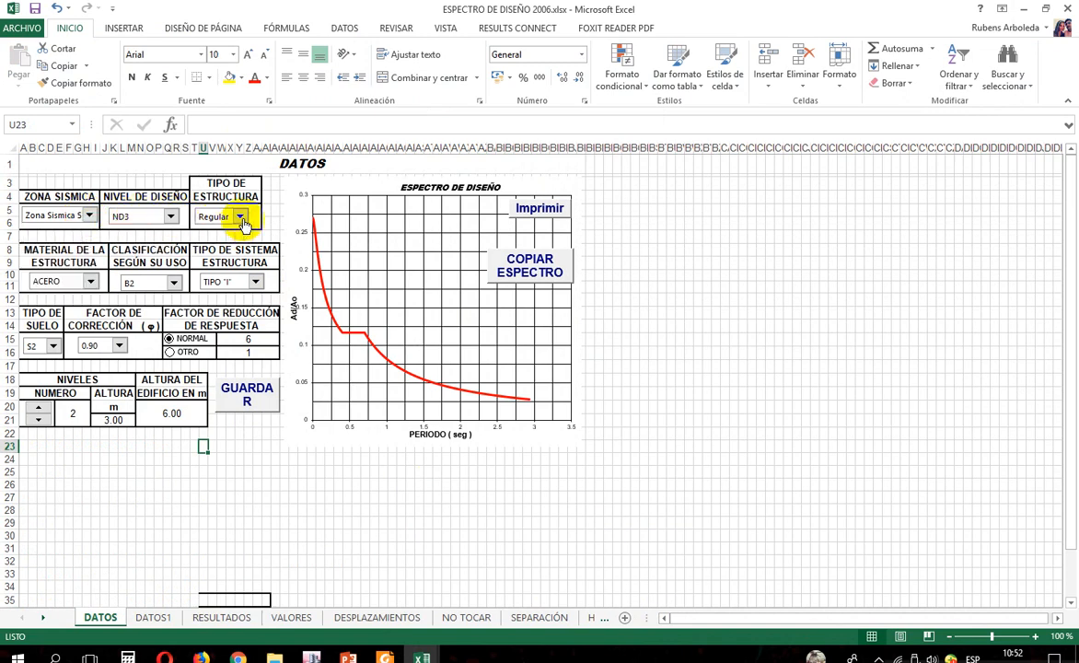
click(242, 220)
click(244, 224)
Step: Set the structure material to CONCRETO, check the use classification and select structural system TIPO "I"
click(89, 281)
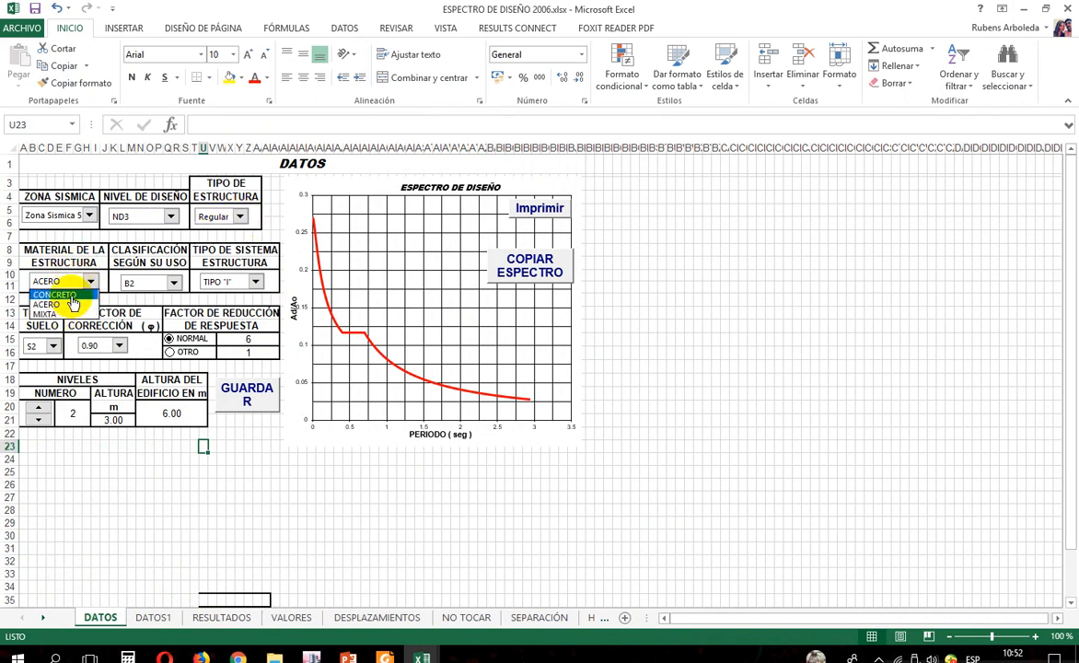
click(73, 297)
click(176, 285)
click(176, 286)
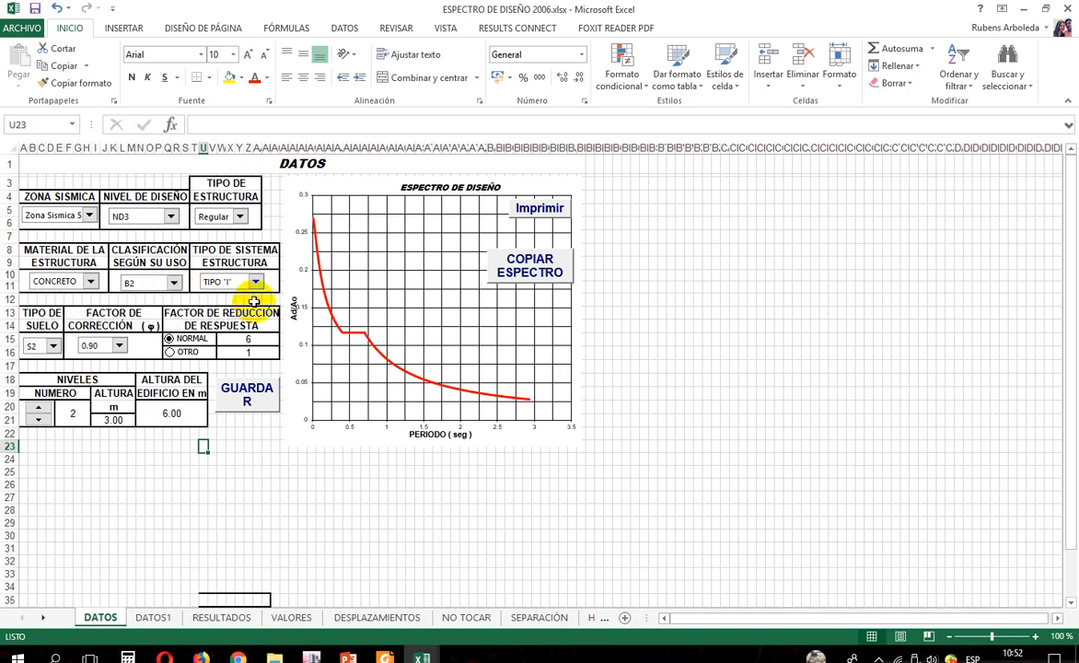
click(256, 287)
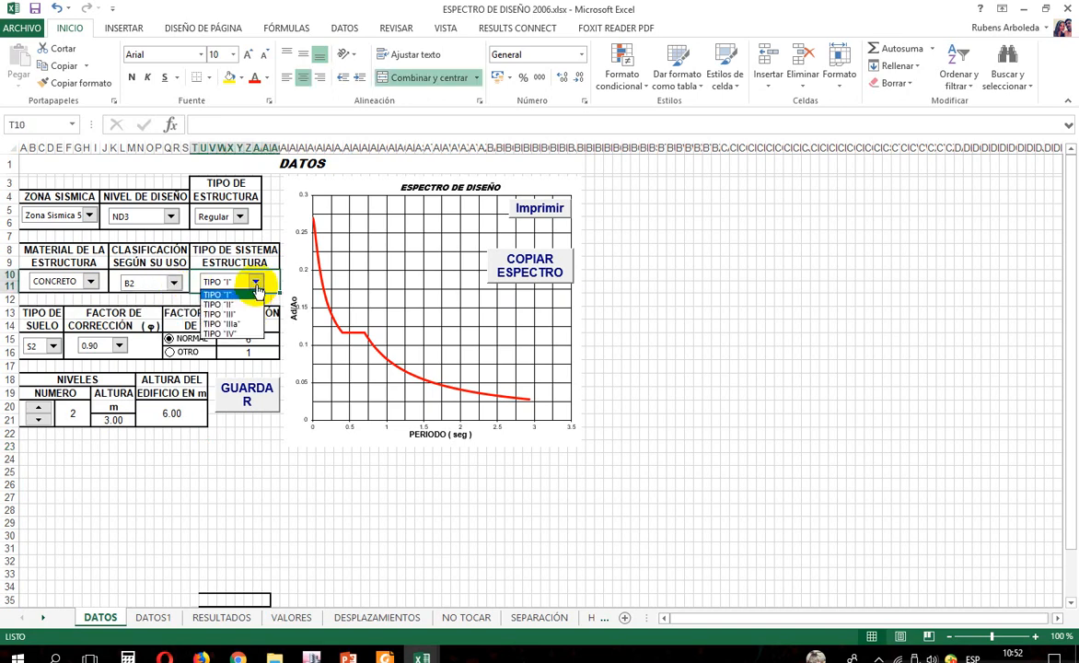
click(257, 292)
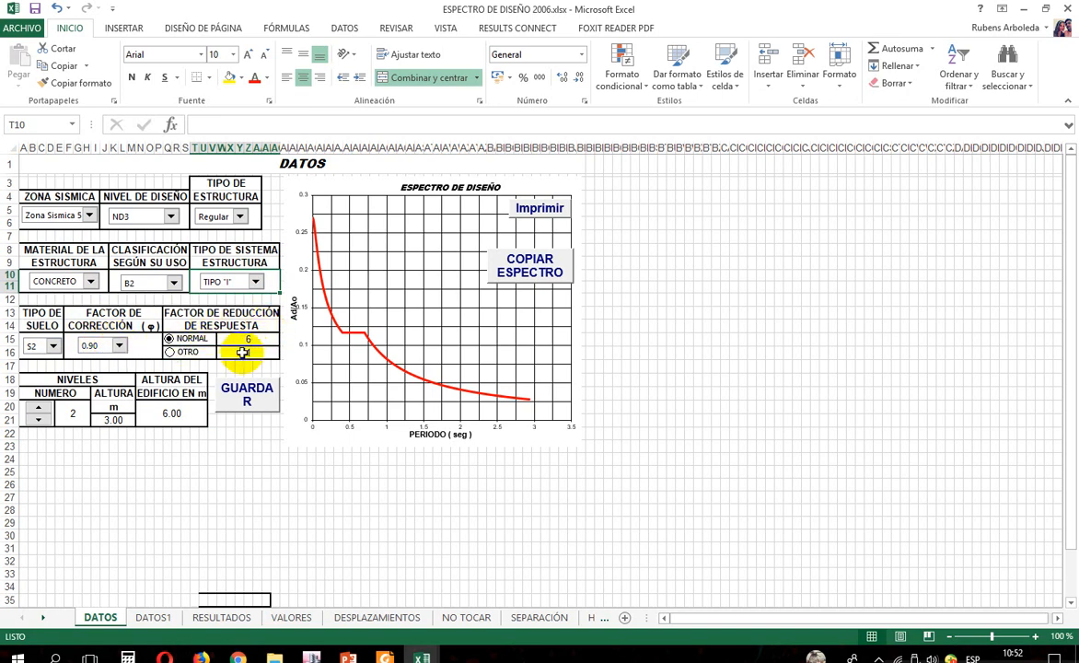
Step: Set the building to 4 levels of 3.5 m with a total height of 14 m and try to save the data
click(39, 407)
click(112, 420)
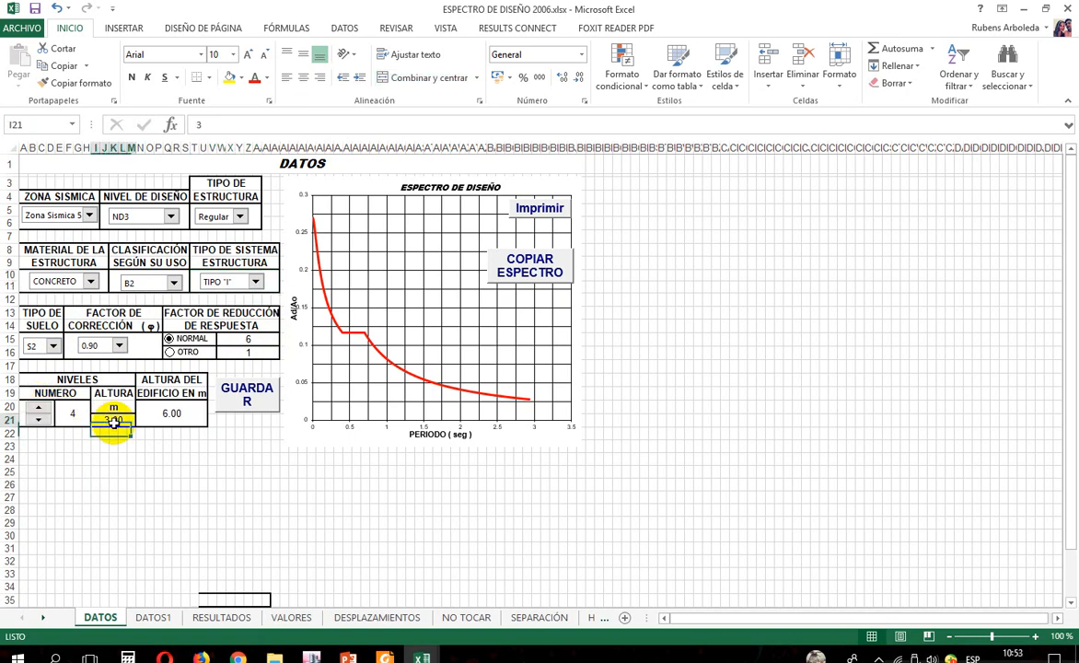
text(3.5)
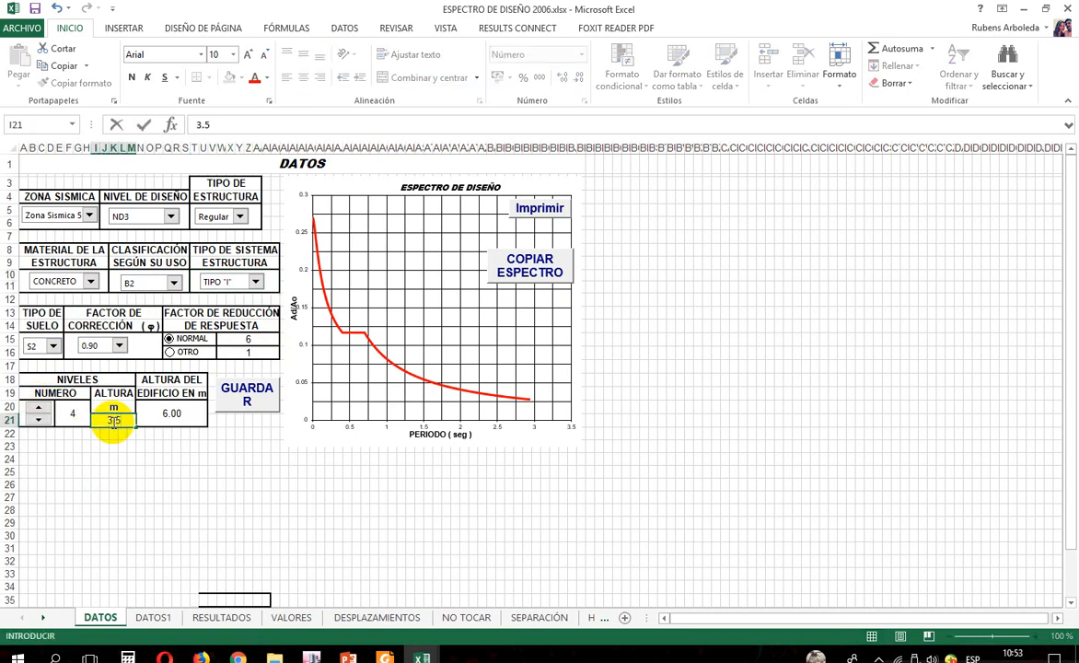
click(142, 456)
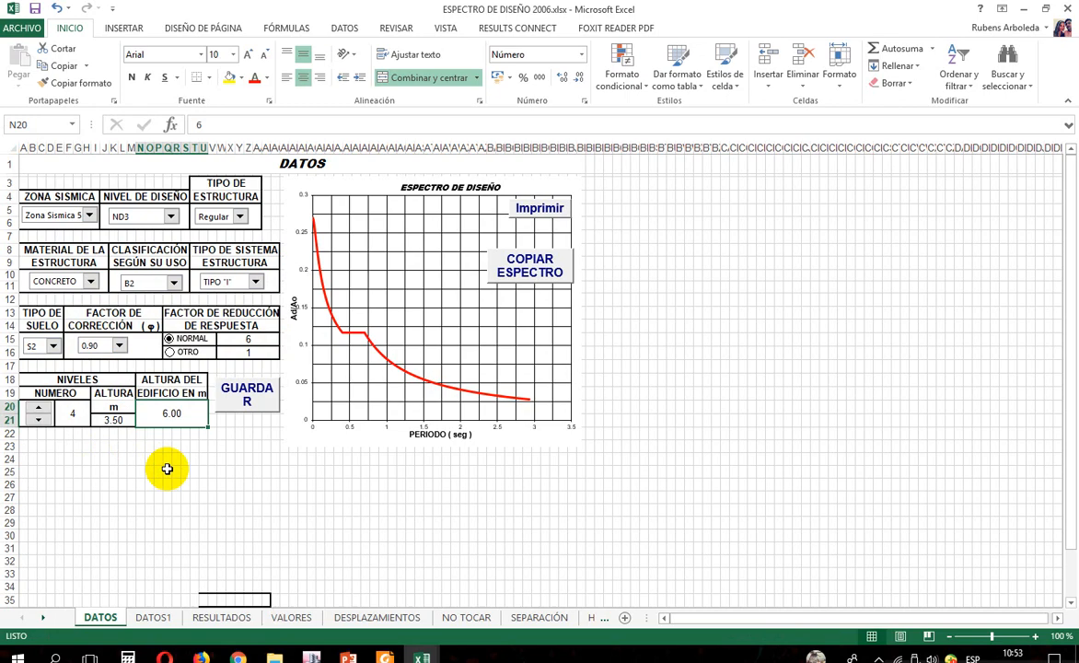
text(14)
click(167, 471)
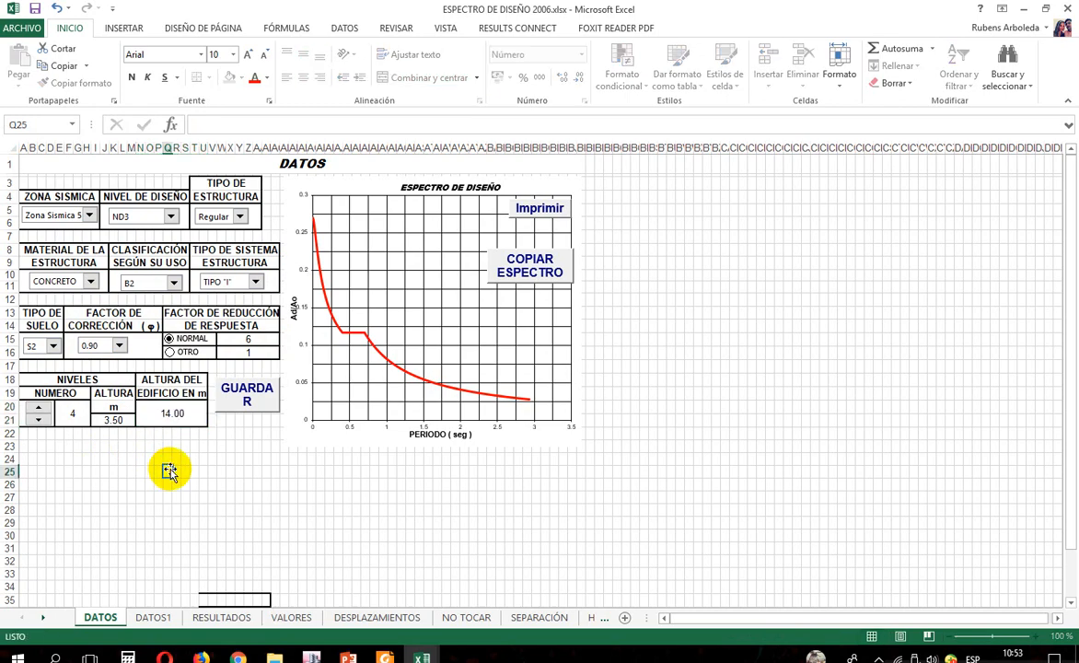
click(245, 400)
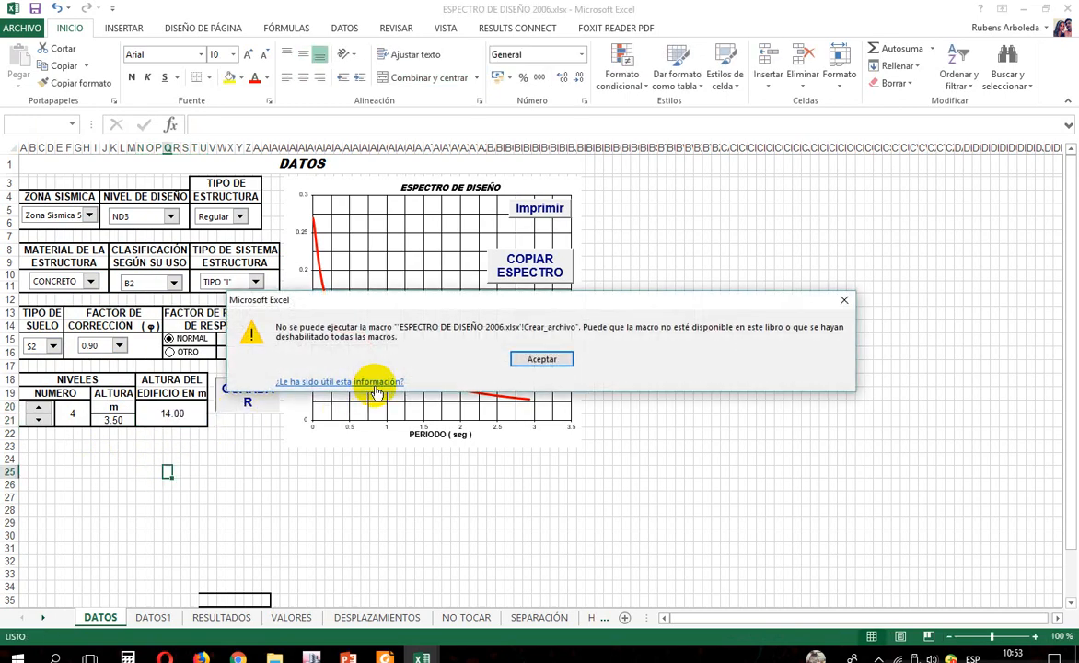
click(537, 356)
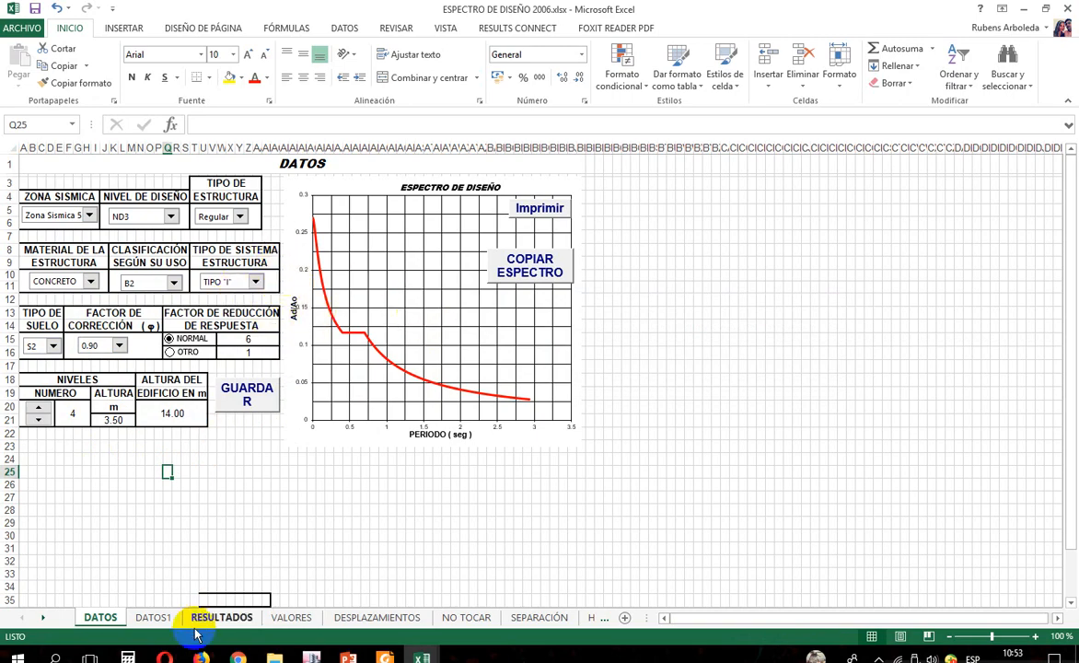
Step: Examine the DATOS1 sheet from its period note and design spectrum chart up to the start of the data summary
click(162, 615)
scroll(184, 474, up, 3)
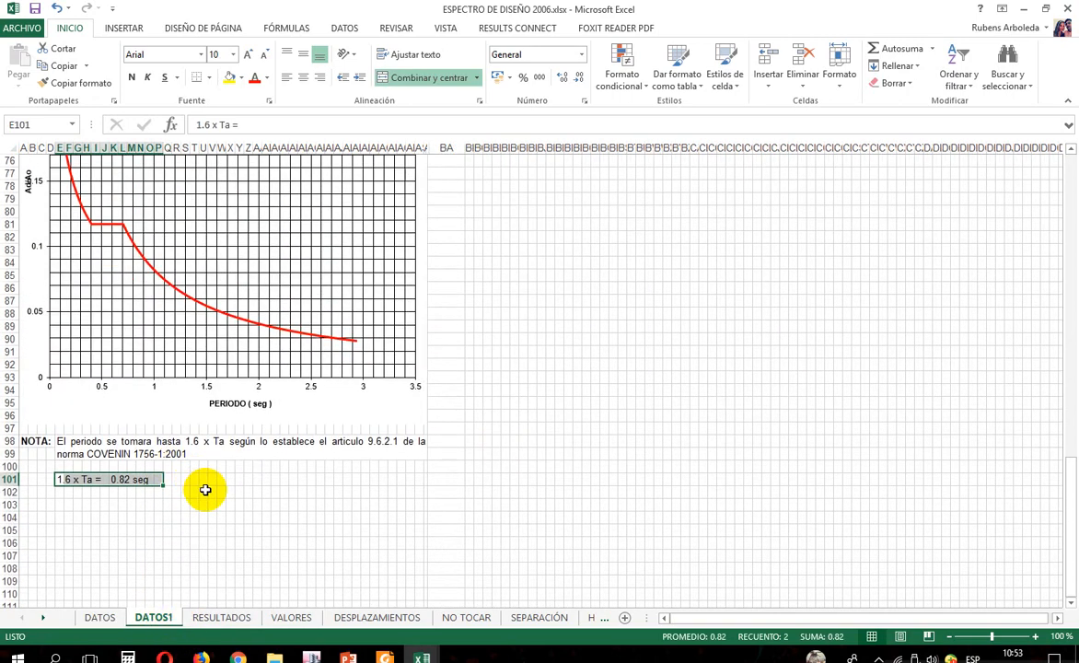
click(212, 501)
scroll(209, 433, up, 2)
scroll(210, 406, up, 15)
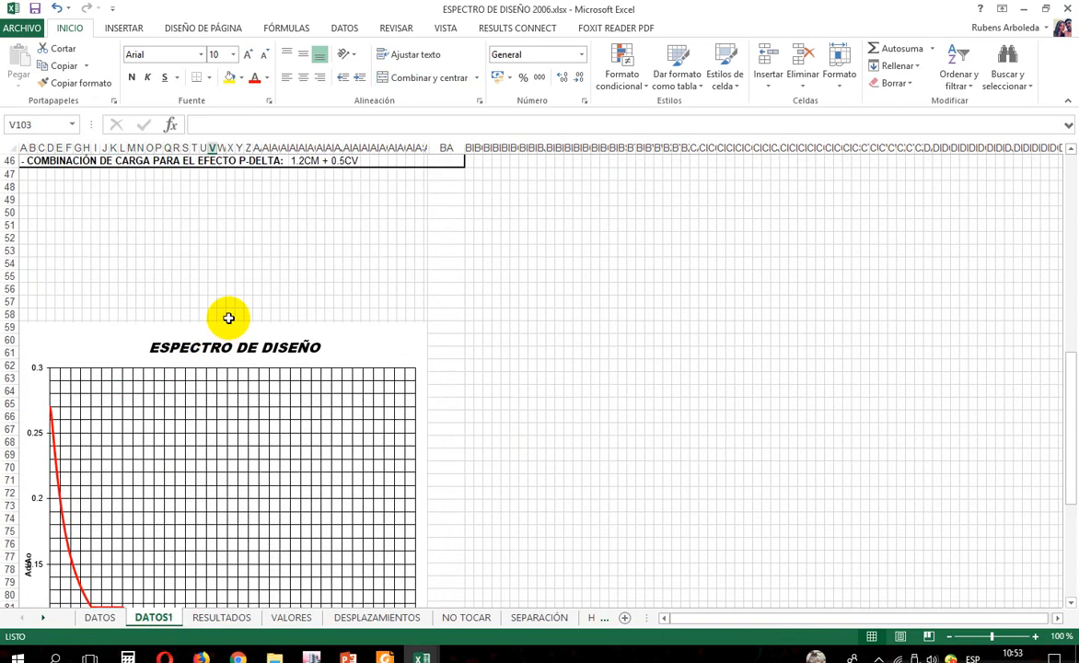
scroll(230, 318, up, 2)
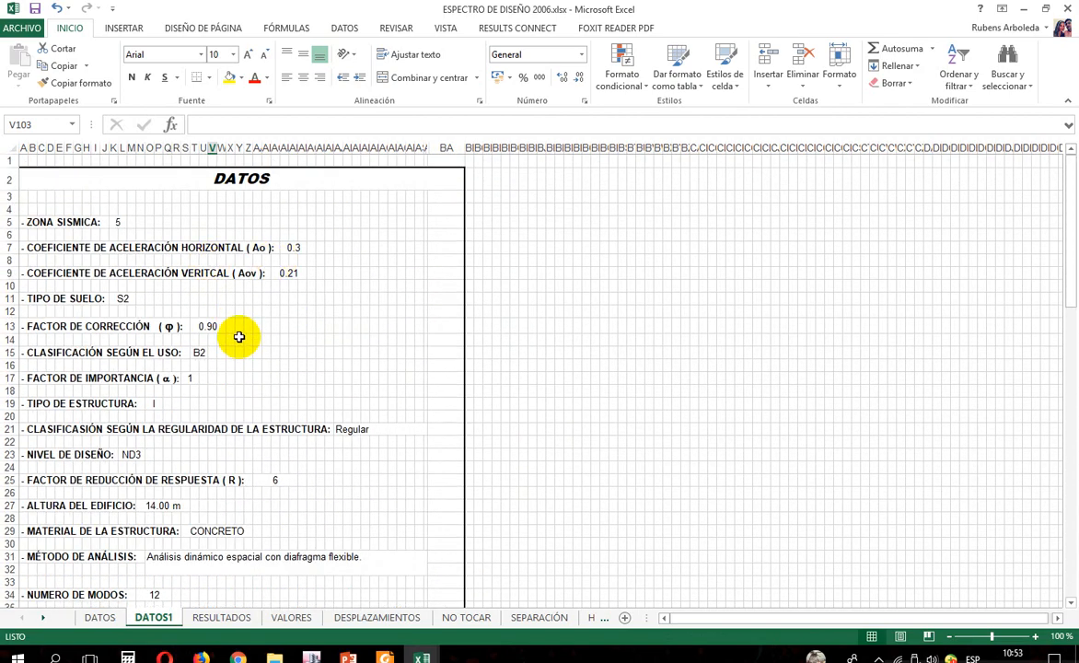
Step: Check the DATOS1 summary through to the P-Delta load combination and open its MÉTODO DE ANÁLISIS entry for editing
click(100, 618)
click(154, 616)
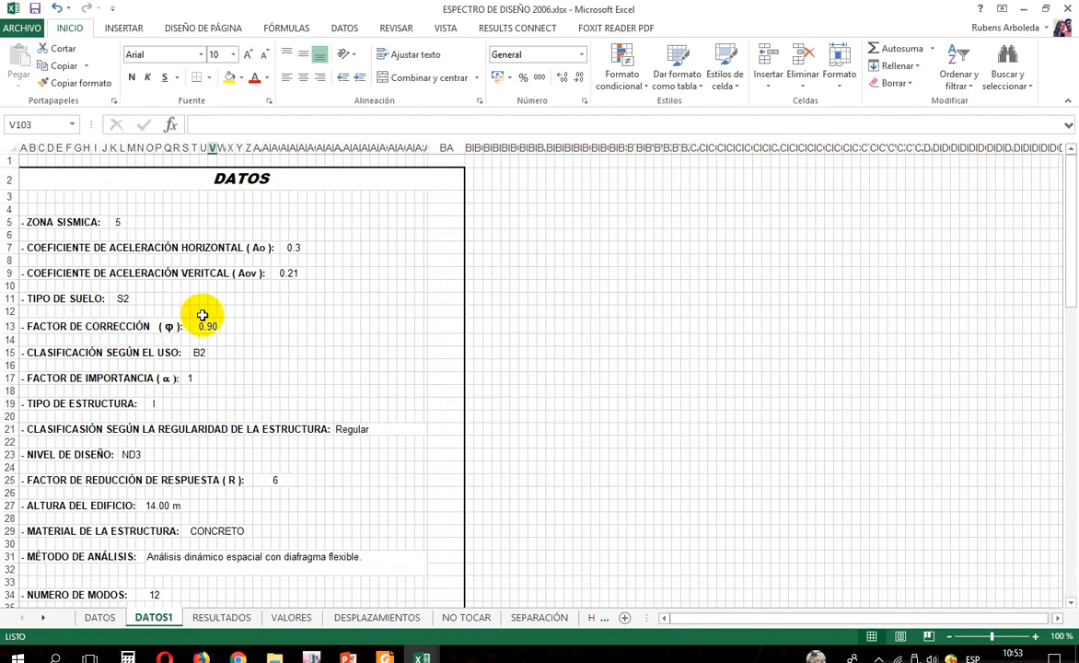
scroll(191, 340, down, 1)
scroll(155, 331, down, 1)
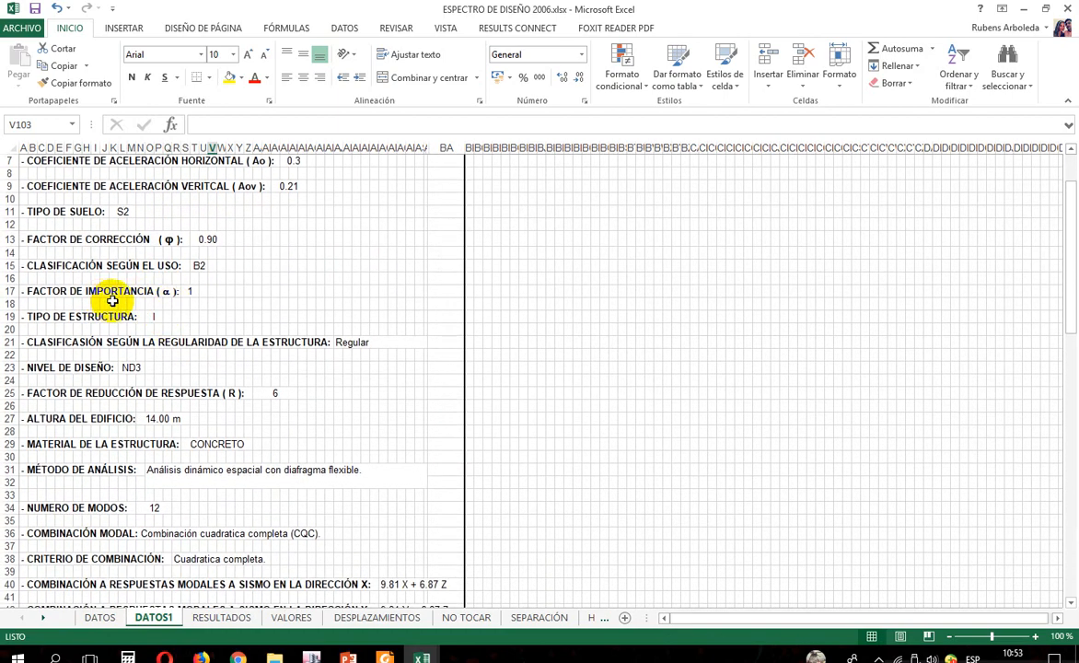
scroll(130, 369, down, 3)
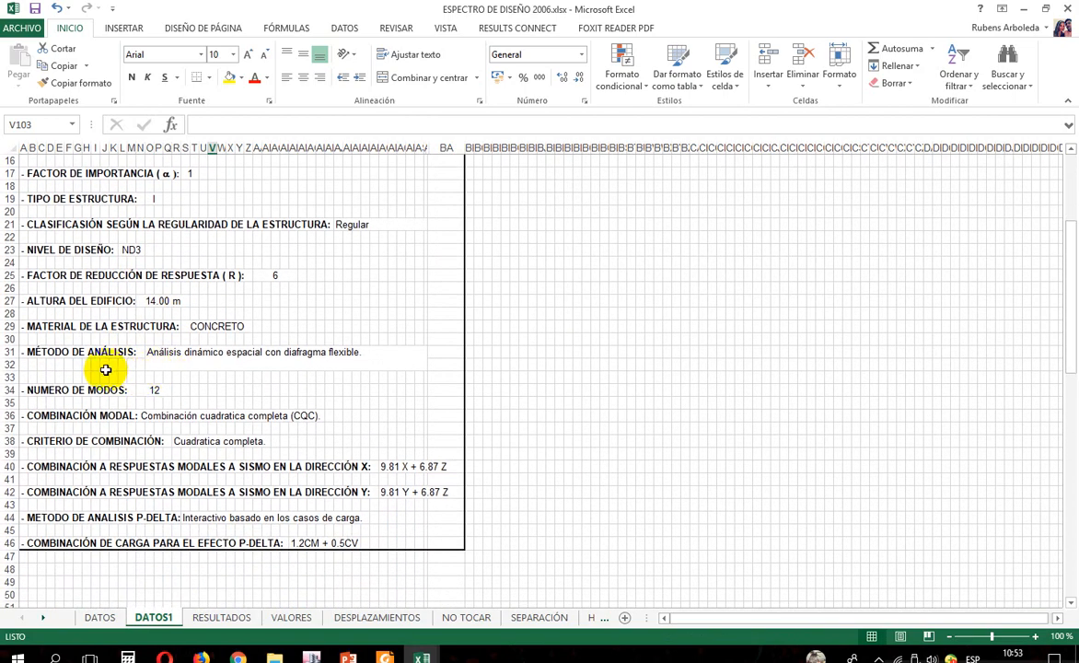
scroll(147, 325, down, 2)
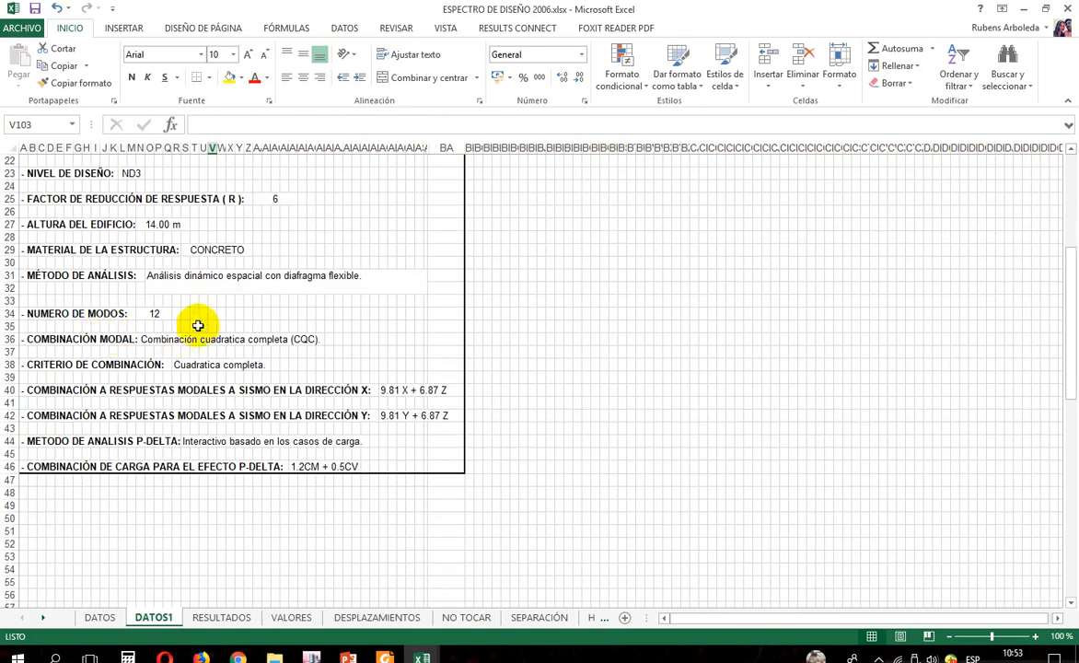
click(216, 276)
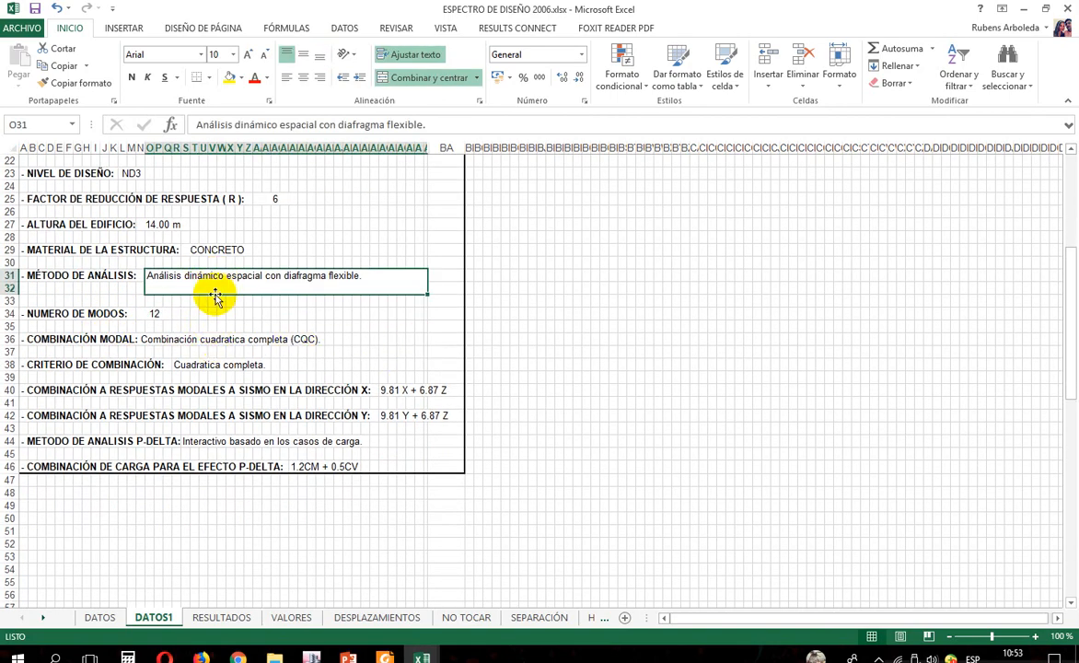
double_click(216, 279)
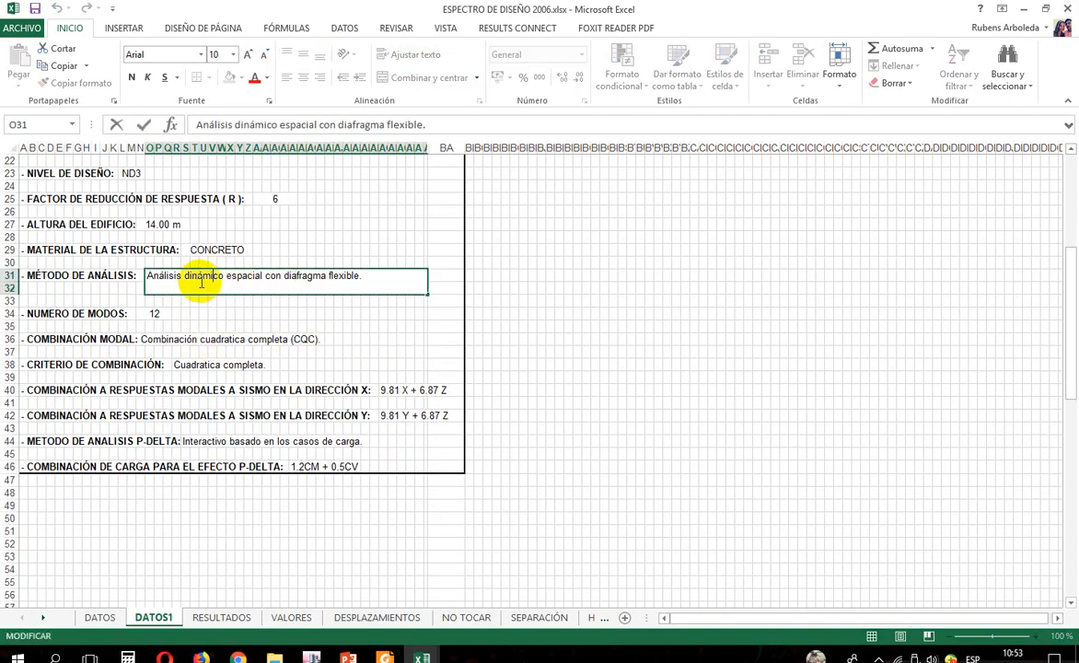
Step: Switch to the COVENIN 1756 PDF in Foxit Reader and read section 9.2 with Tables 9.1 and 9.2 on selecting the analysis method
click(384, 657)
scroll(532, 478, up, 20)
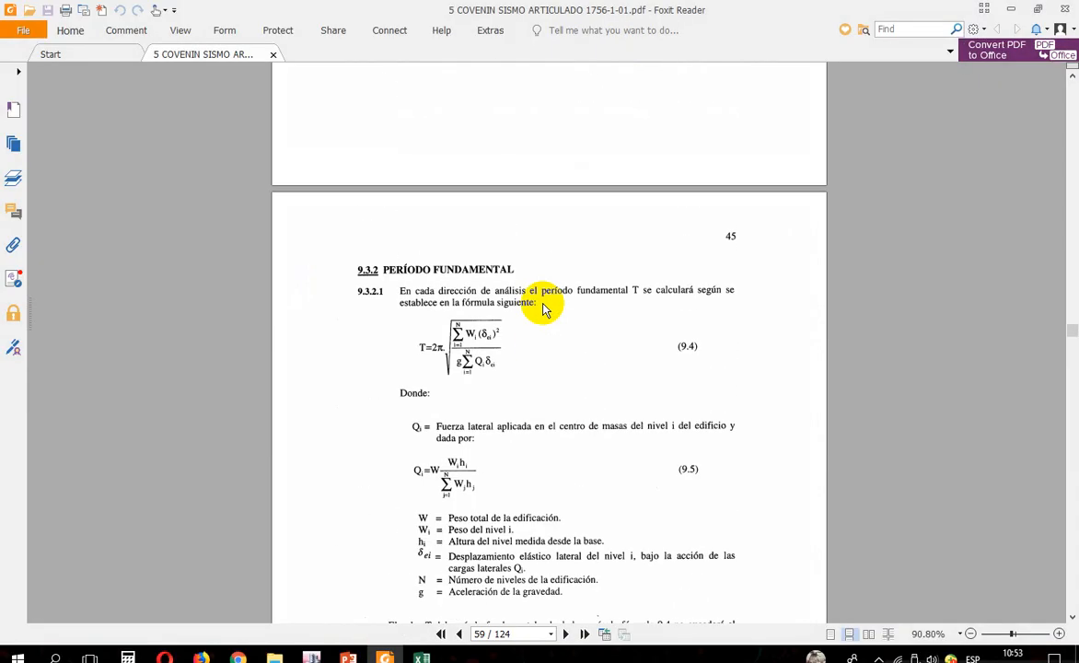
scroll(543, 311, up, 5)
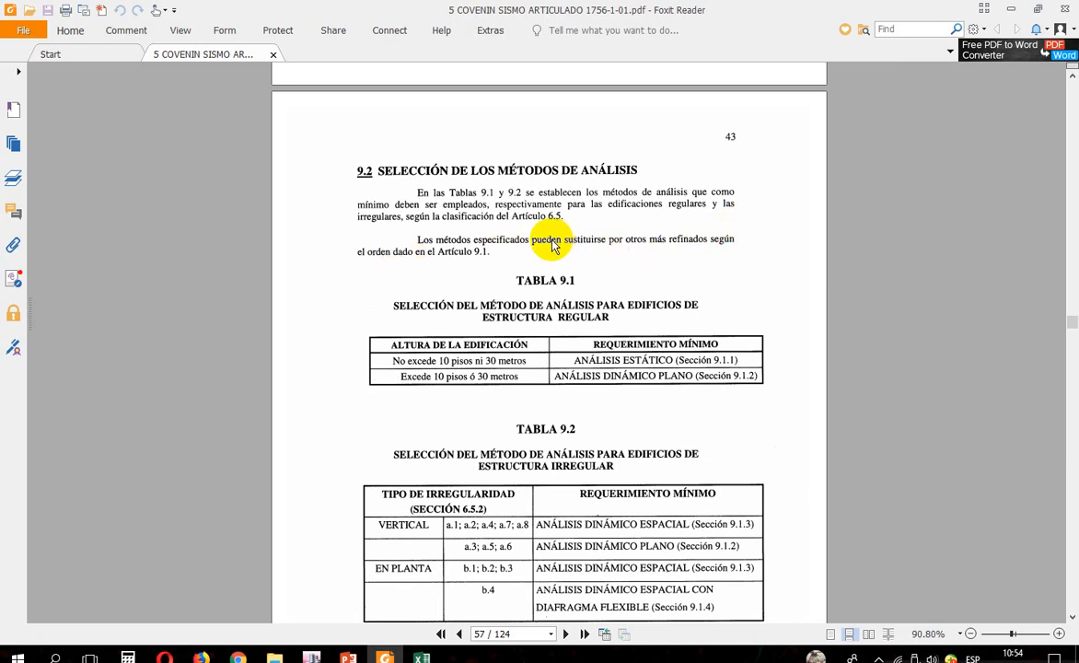
scroll(590, 248, down, 1)
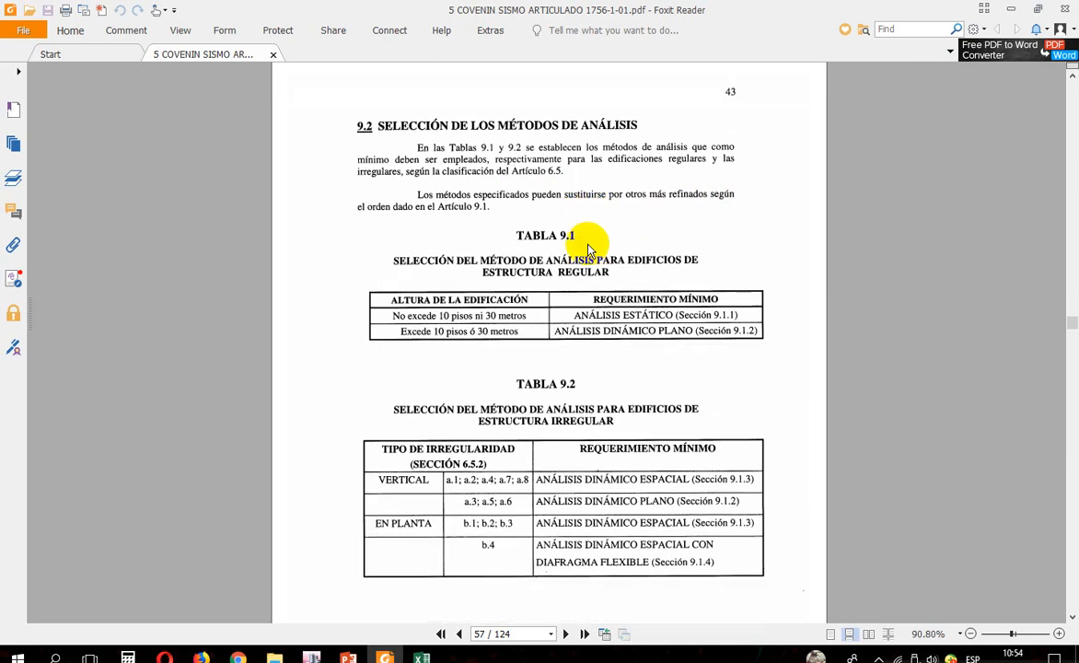
scroll(590, 248, down, 1)
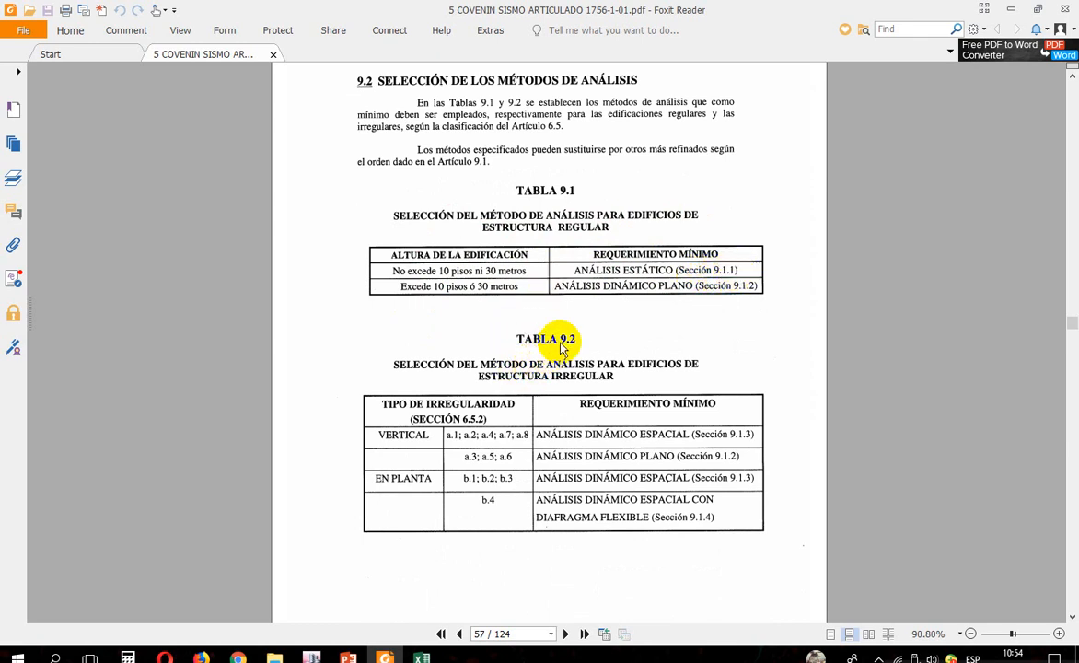
scroll(563, 339, down, 1)
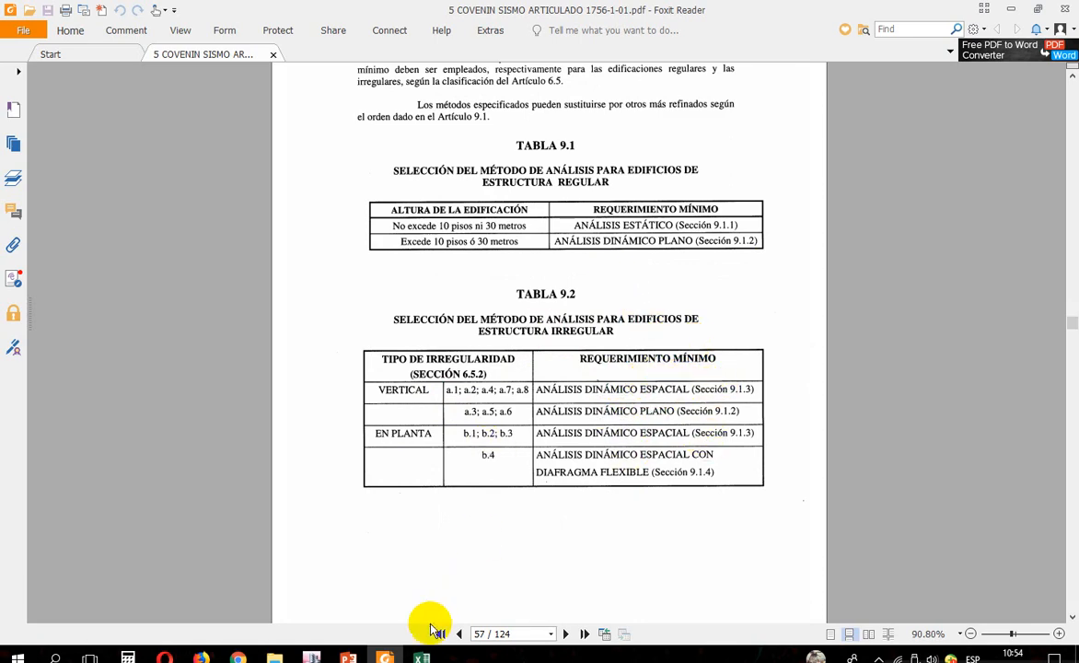
Step: Switch to ETABS and cancel out of the Modal case data and the modal cases list
click(312, 657)
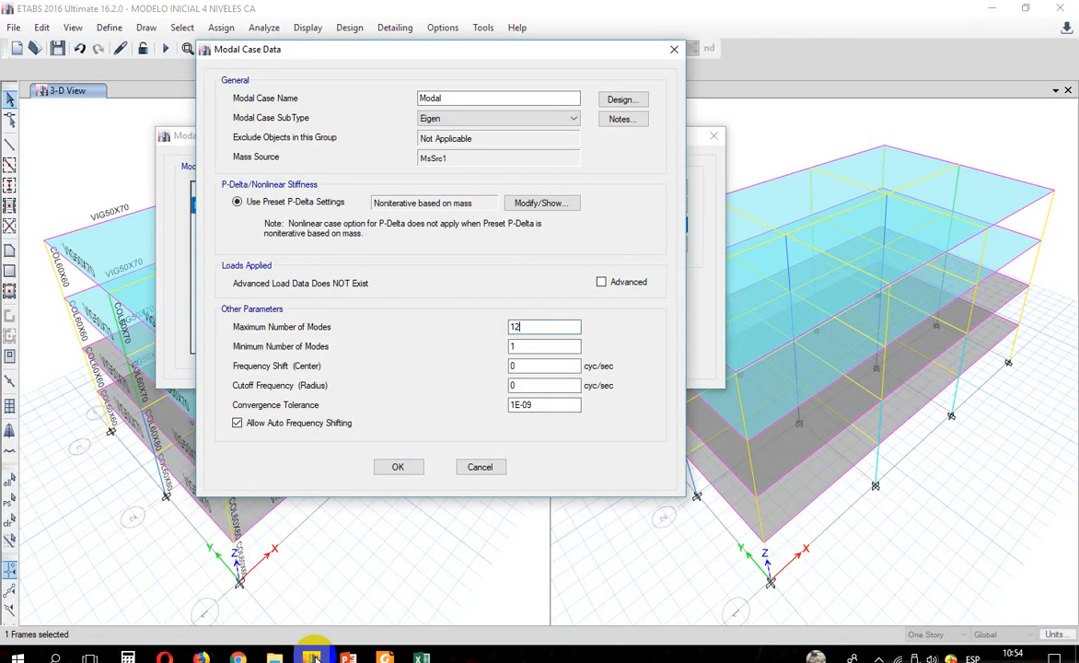
click(479, 467)
click(629, 344)
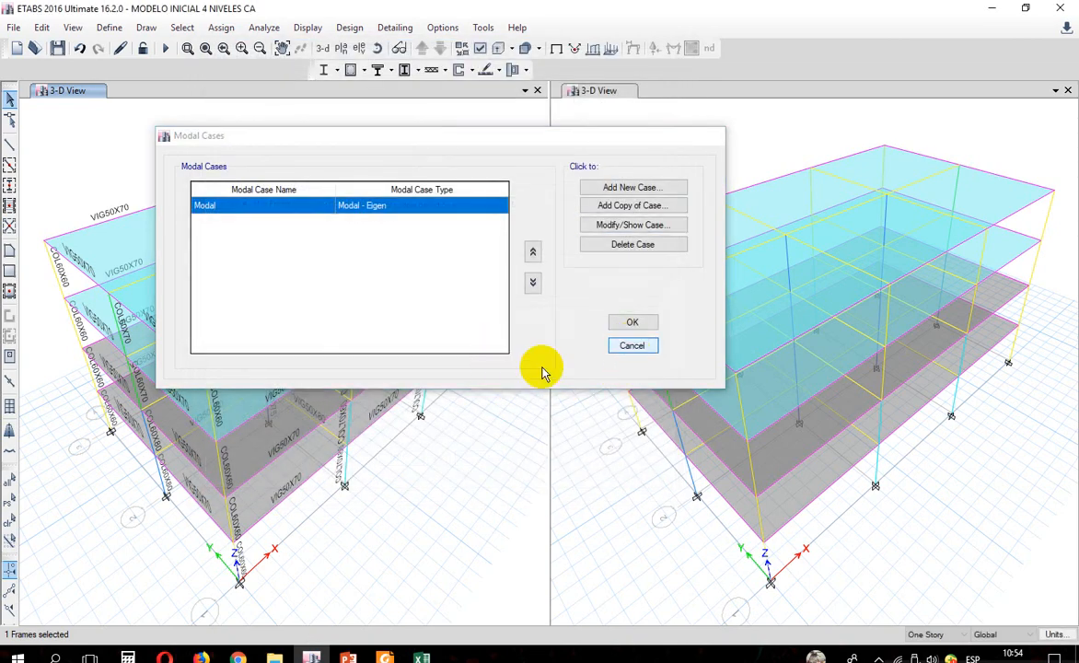
Step: Examine the NE4+14.00 M storey in plan view and clear the current selection
click(340, 54)
click(594, 506)
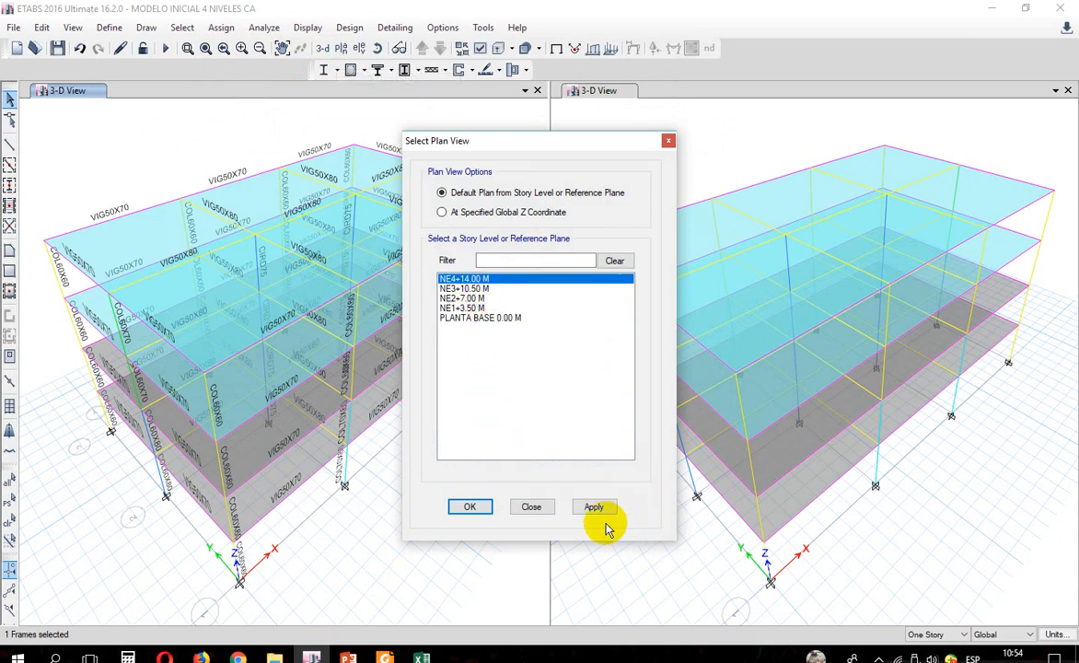
click(530, 508)
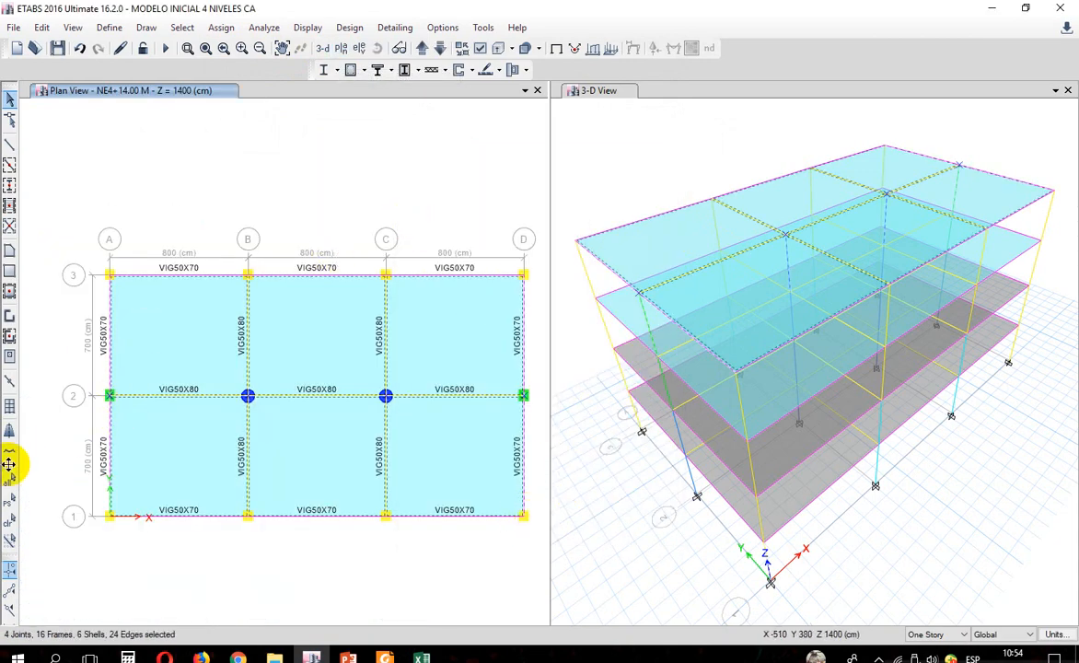
click(11, 524)
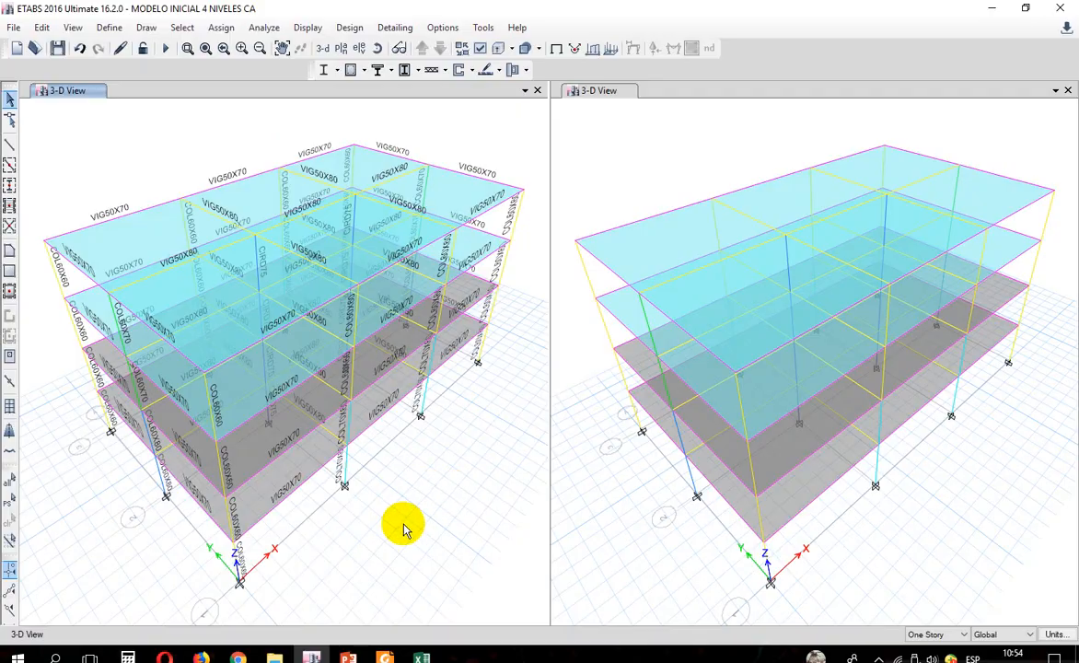
Step: Switch to the COVENIN 1756 PDF in Foxit Reader and go back from Chapter 9 to section 6.5.2 on irregular structures
click(385, 657)
scroll(546, 295, up, 4)
scroll(545, 295, up, 10)
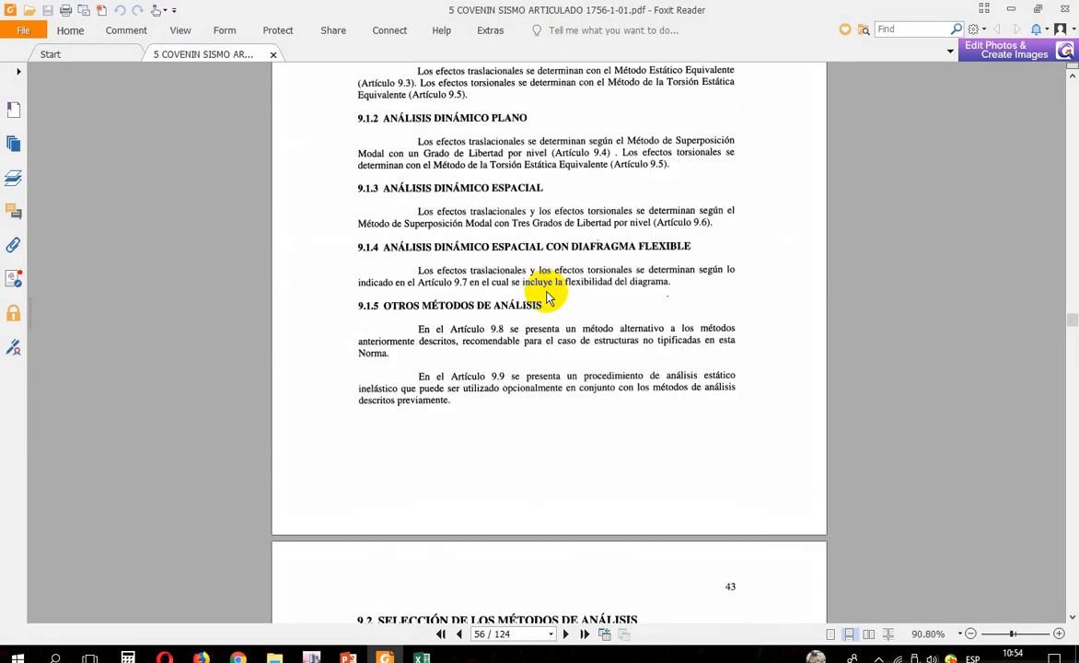
scroll(546, 297, up, 20)
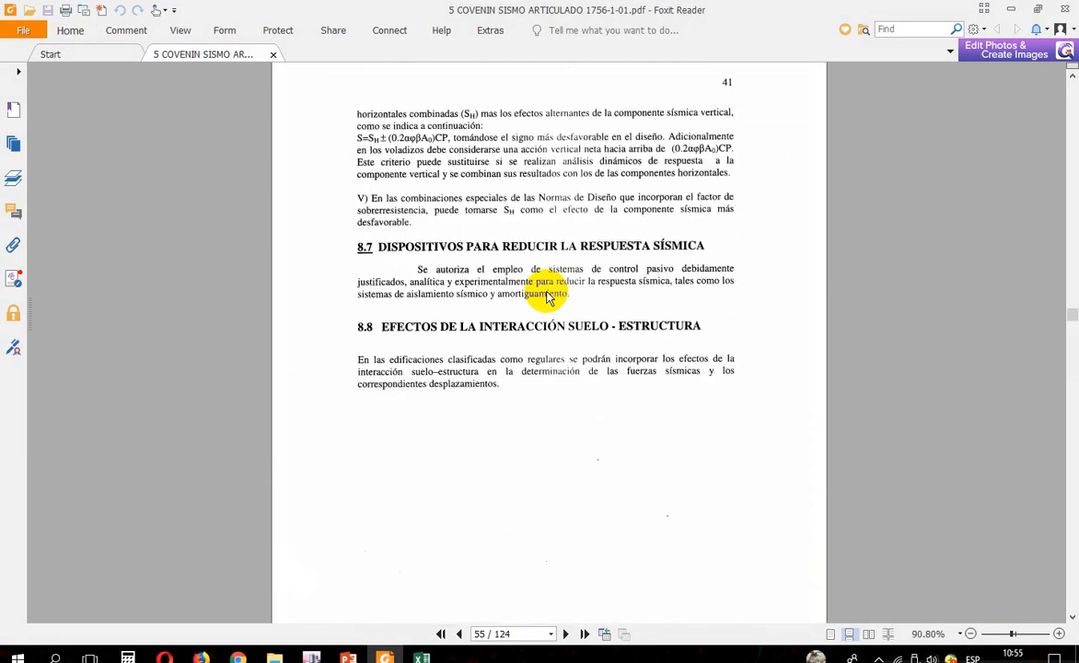
scroll(546, 296, up, 20)
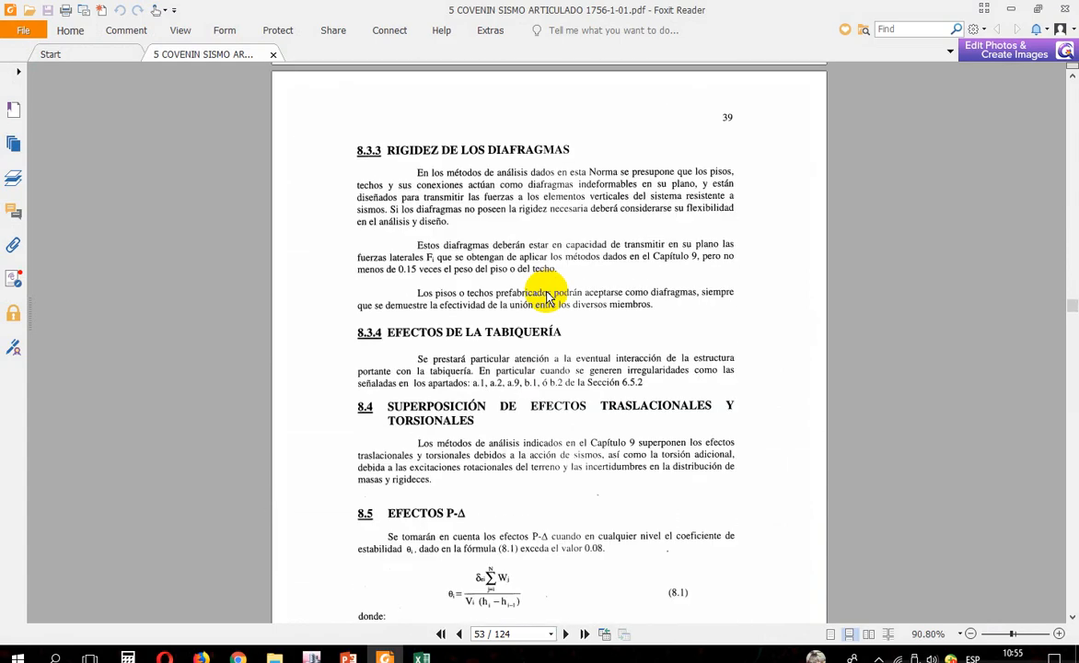
scroll(546, 296, up, 20)
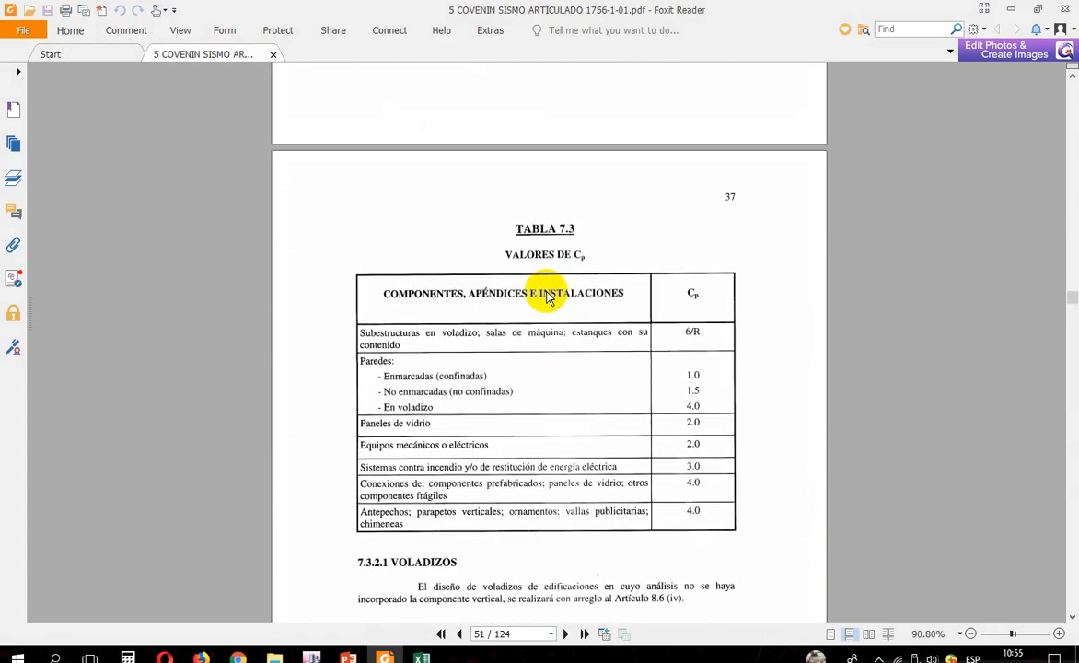
scroll(546, 297, up, 20)
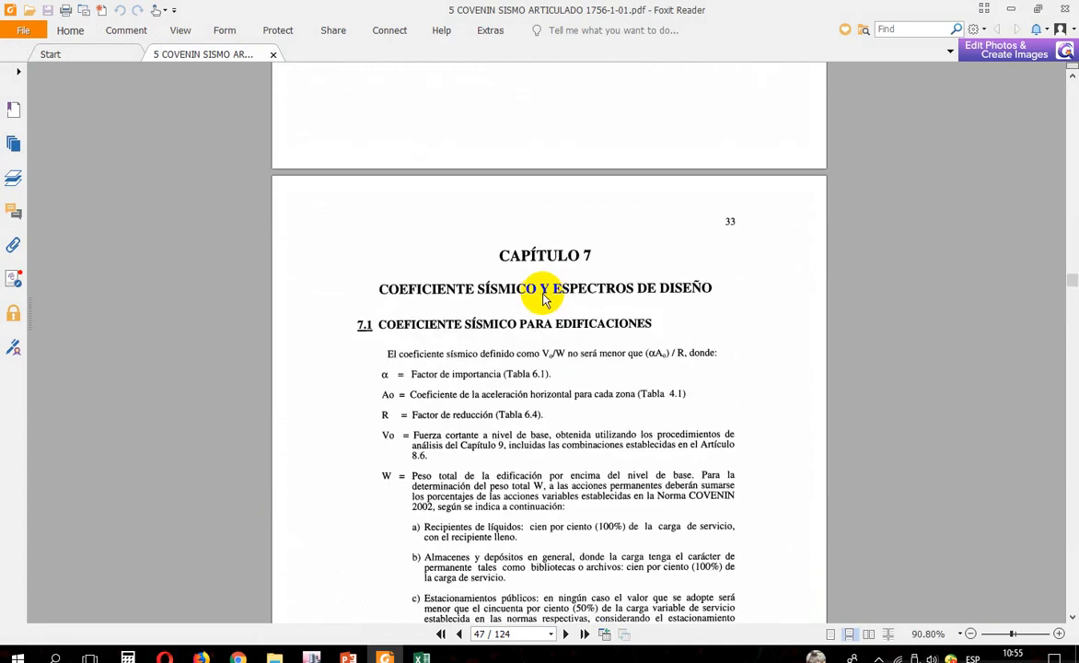
scroll(546, 296, up, 20)
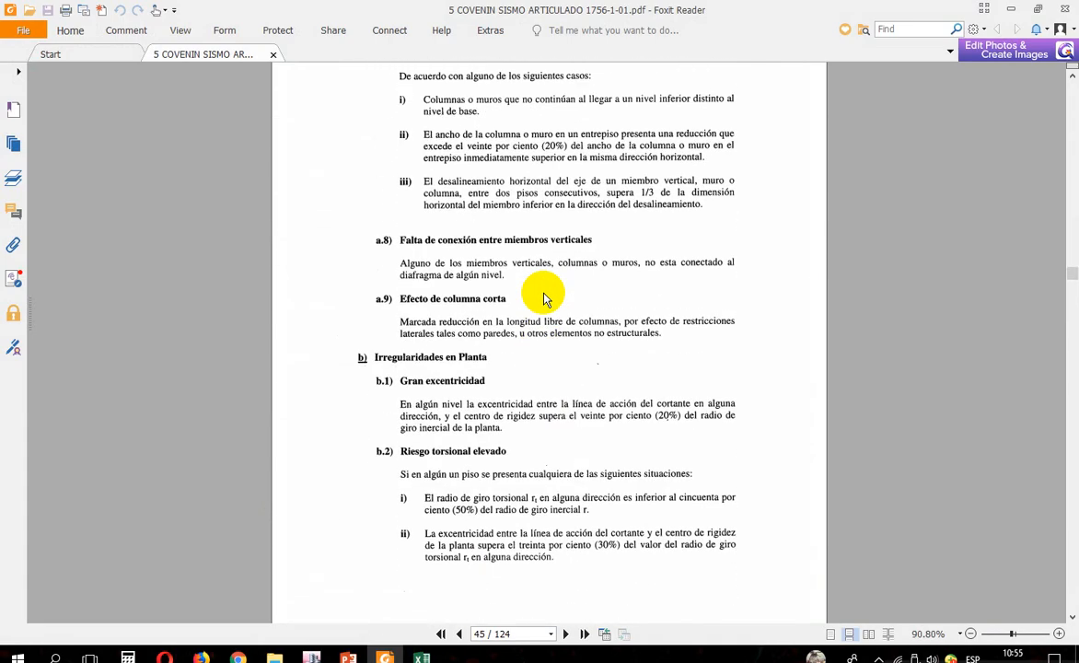
scroll(543, 298, up, 15)
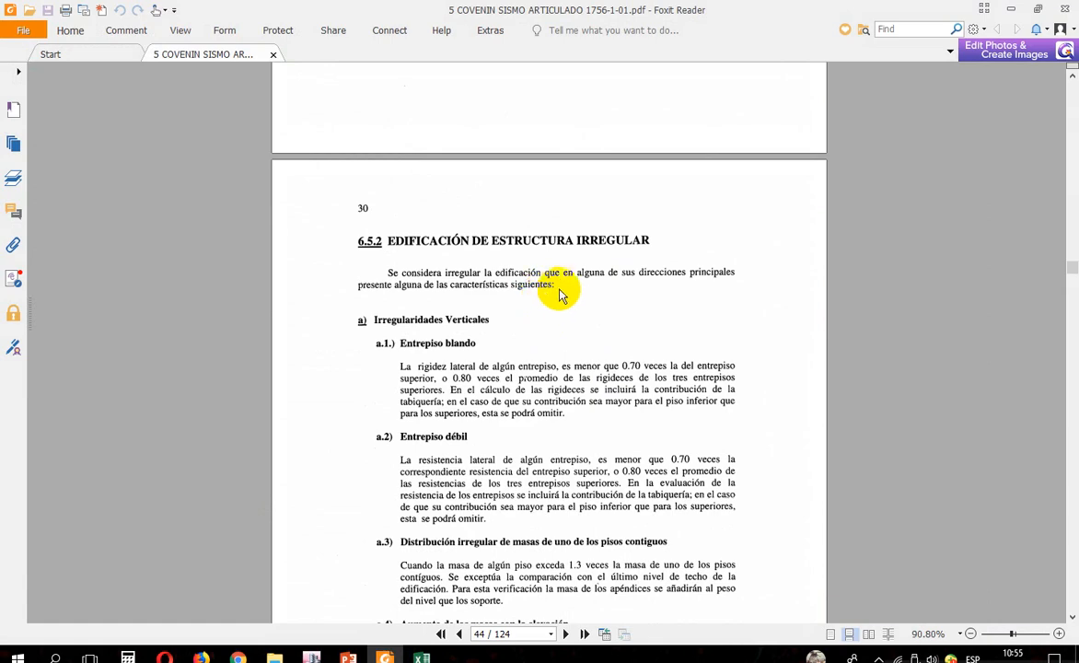
scroll(562, 285, up, 10)
scroll(543, 293, down, 11)
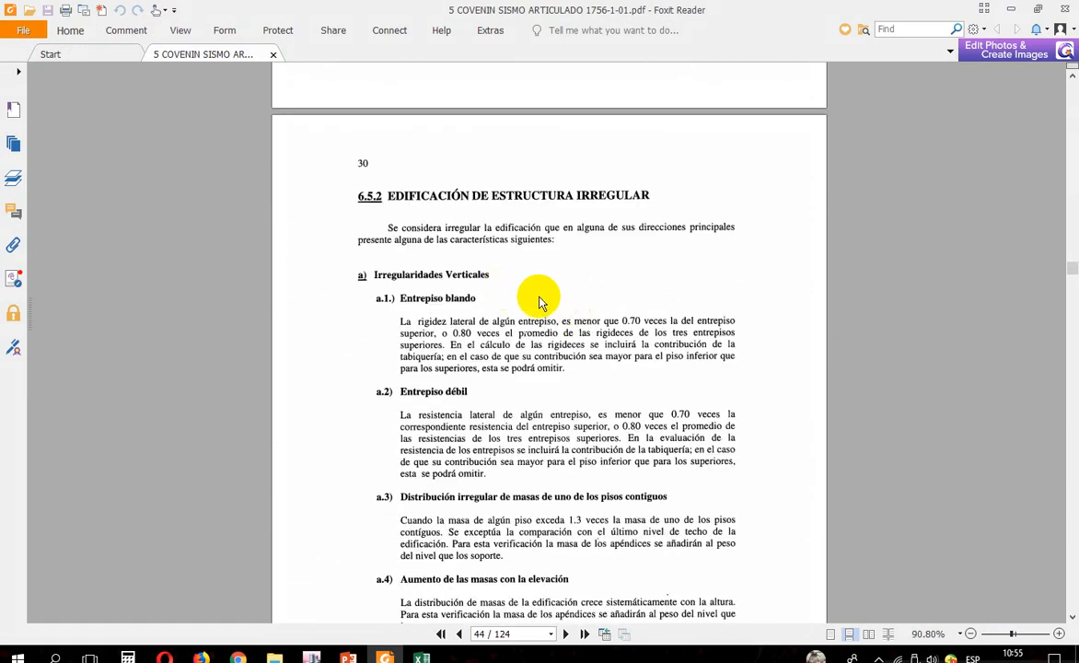
Step: Read the vertical irregularity criteria of section 6.5.2, starting with a.1 Entrepiso blando
scroll(494, 245, down, 1)
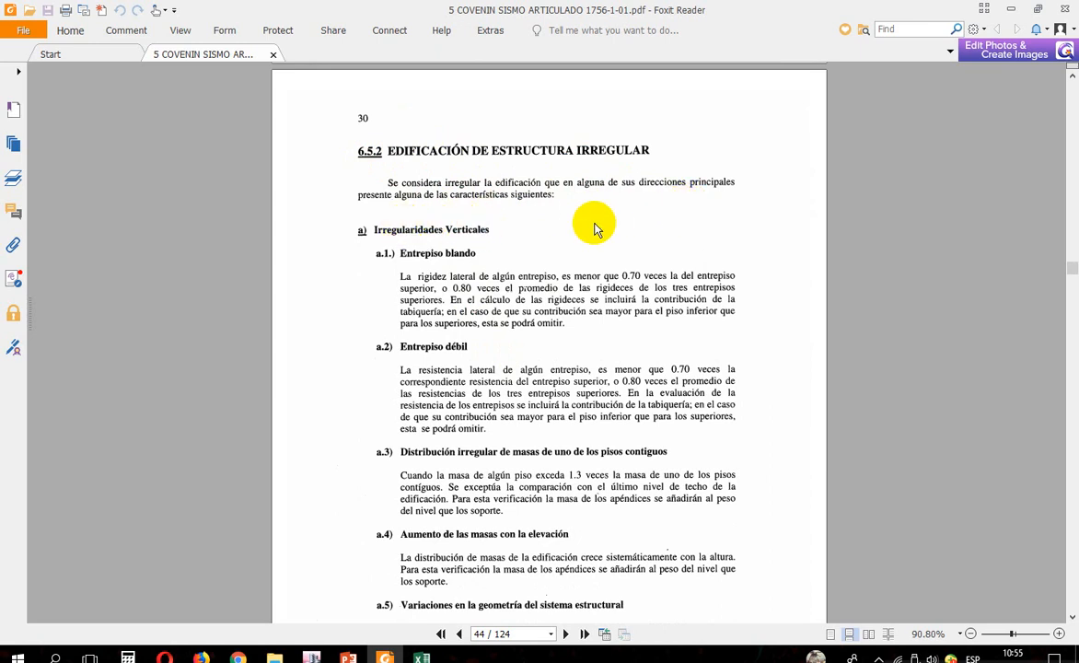
scroll(606, 225, down, 1)
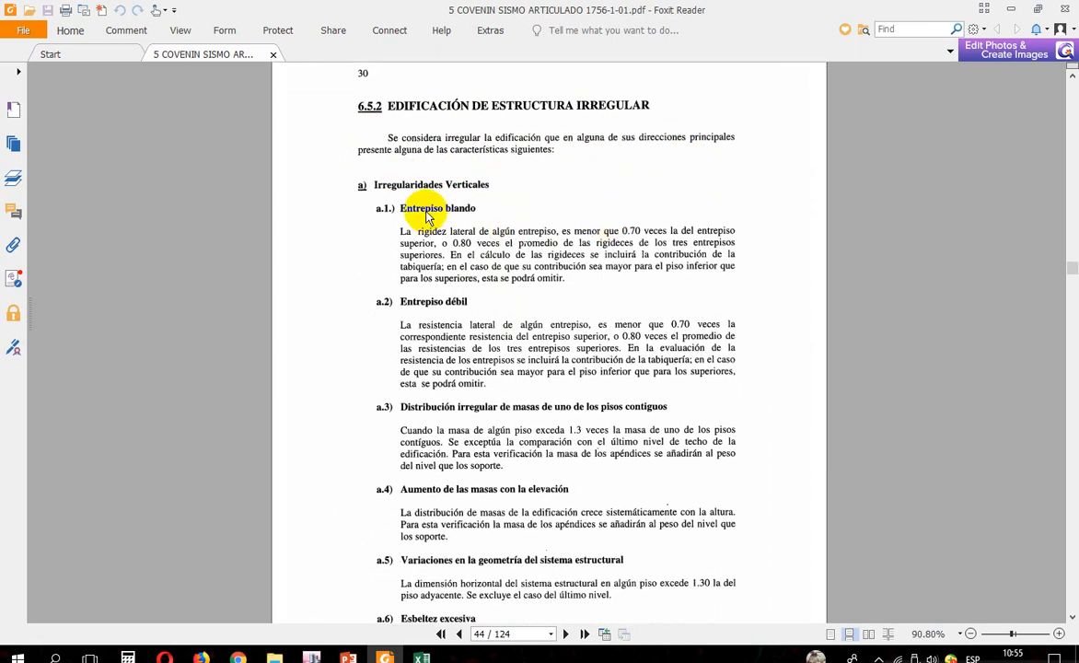
scroll(479, 206, down, 1)
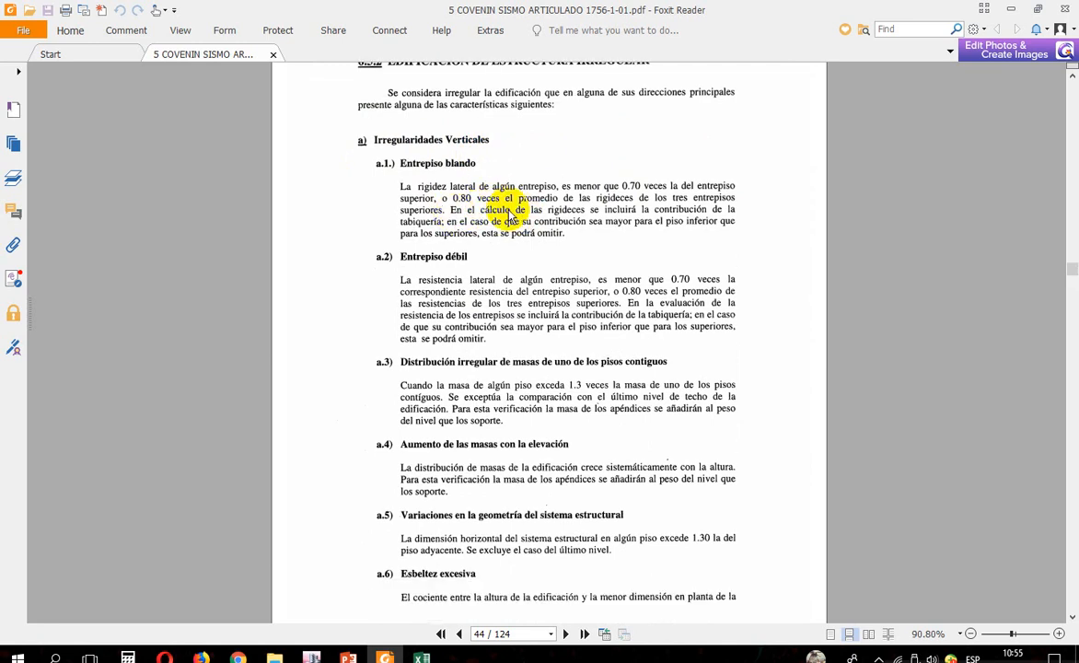
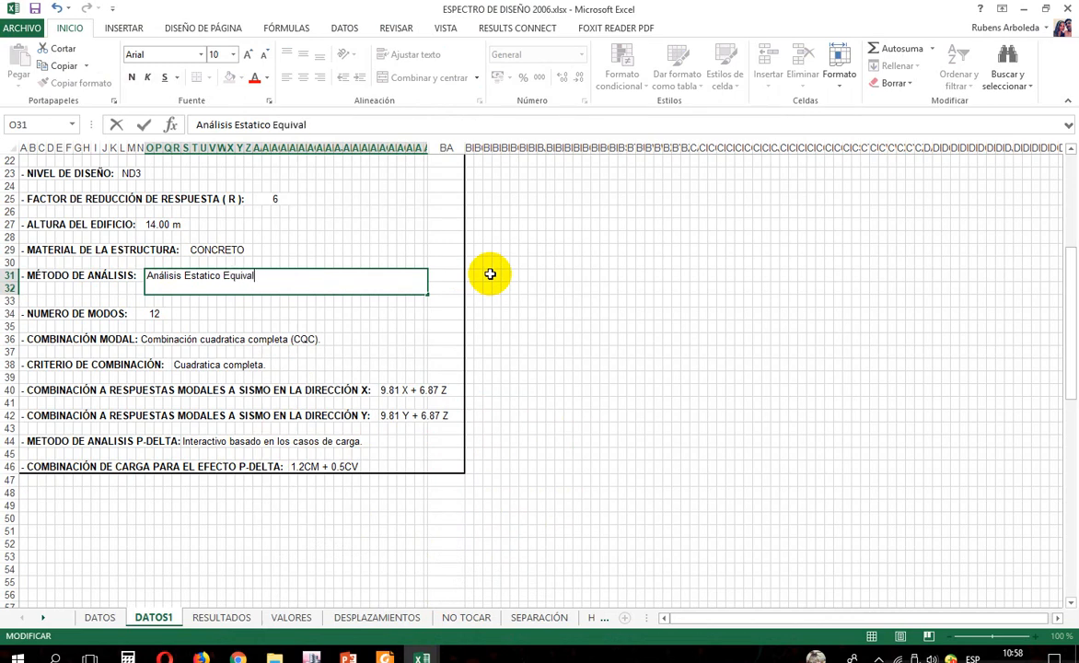
Step: Set the MÉTODO DE ANÁLISIS entry in DATOS1 to "Análisis Estatico Equivalente" and inspect the NUMERO DE MODOS formula
click(571, 300)
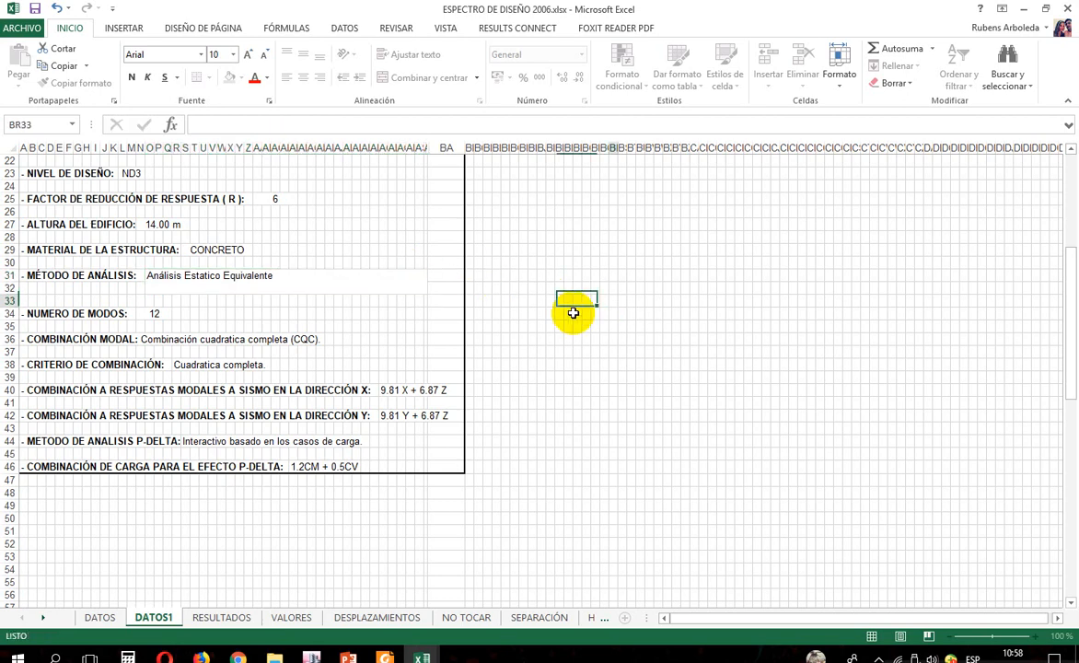
click(220, 313)
double_click(156, 311)
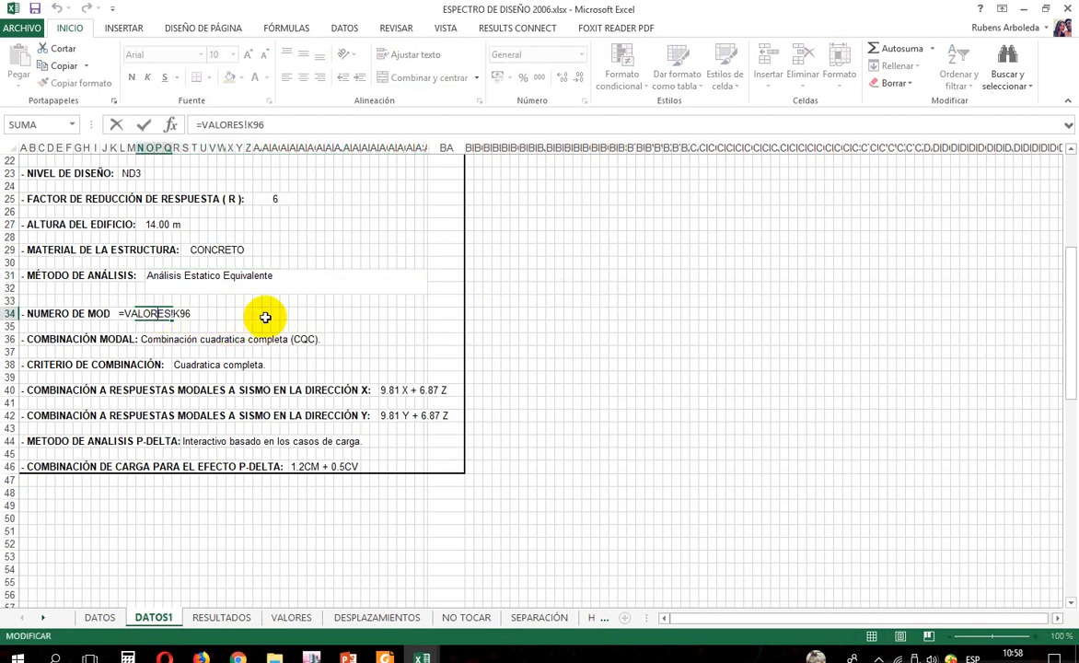
key(Escape)
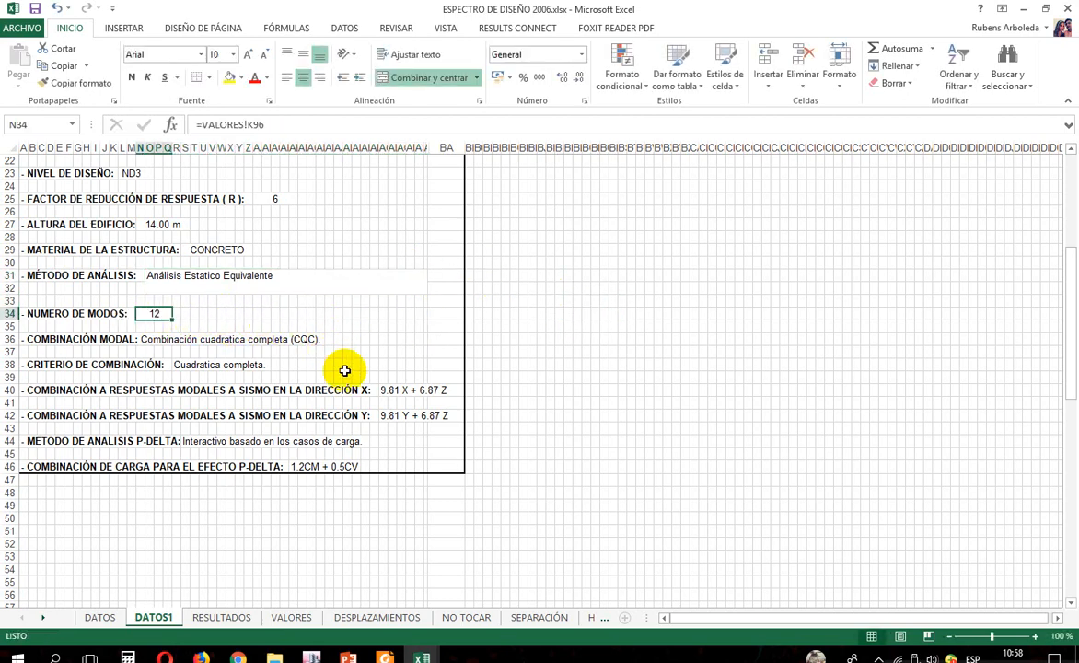
Step: Review section 13 of the VALORES sheet on the number of vibration modes, including the N1 formula for buildings under 20 storeys
click(221, 616)
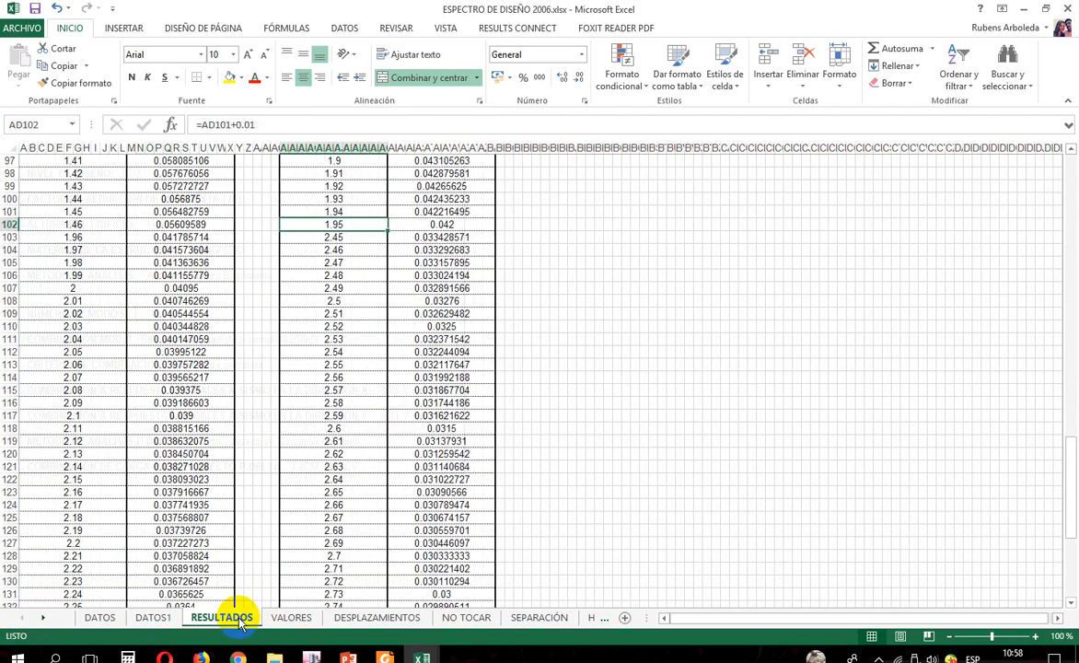
click(289, 619)
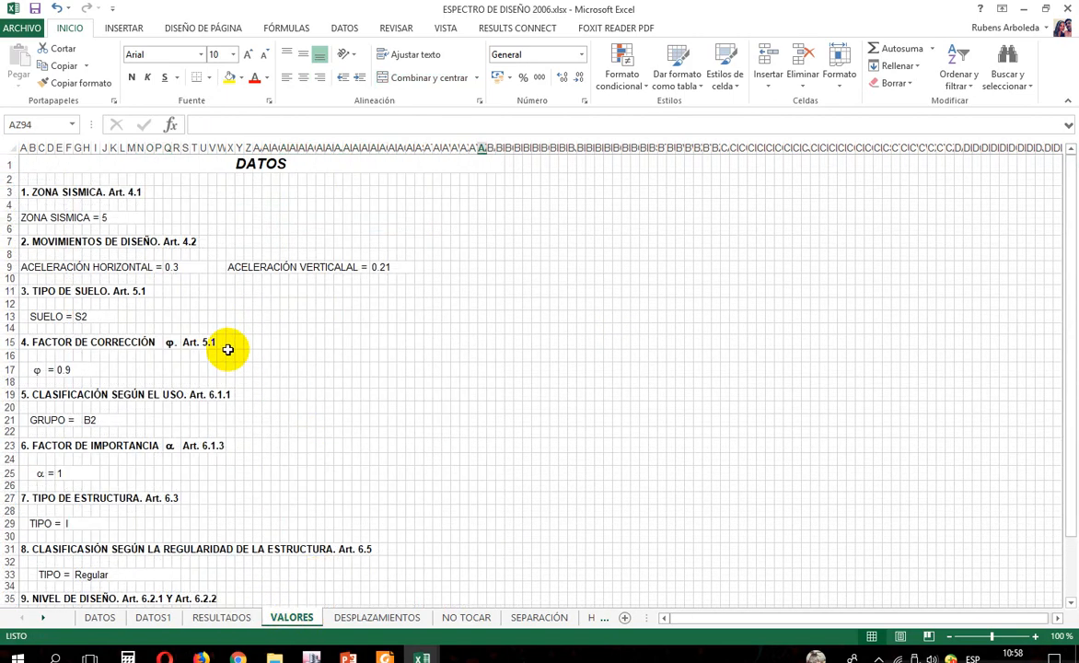
scroll(201, 363, down, 2)
scroll(203, 366, down, 9)
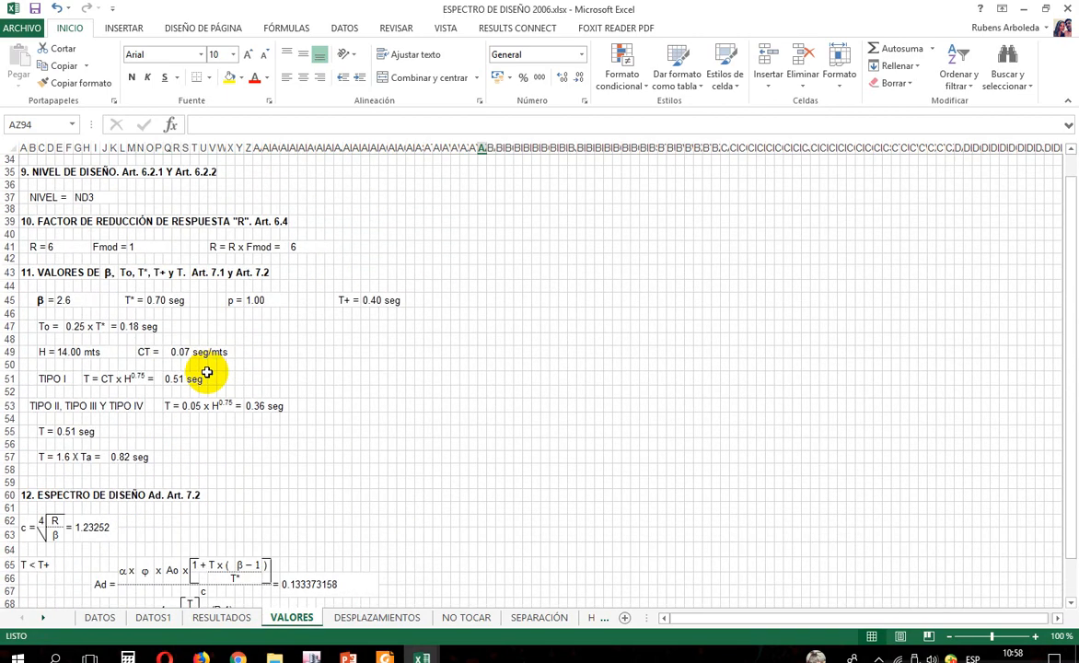
scroll(175, 341, down, 3)
scroll(148, 313, down, 8)
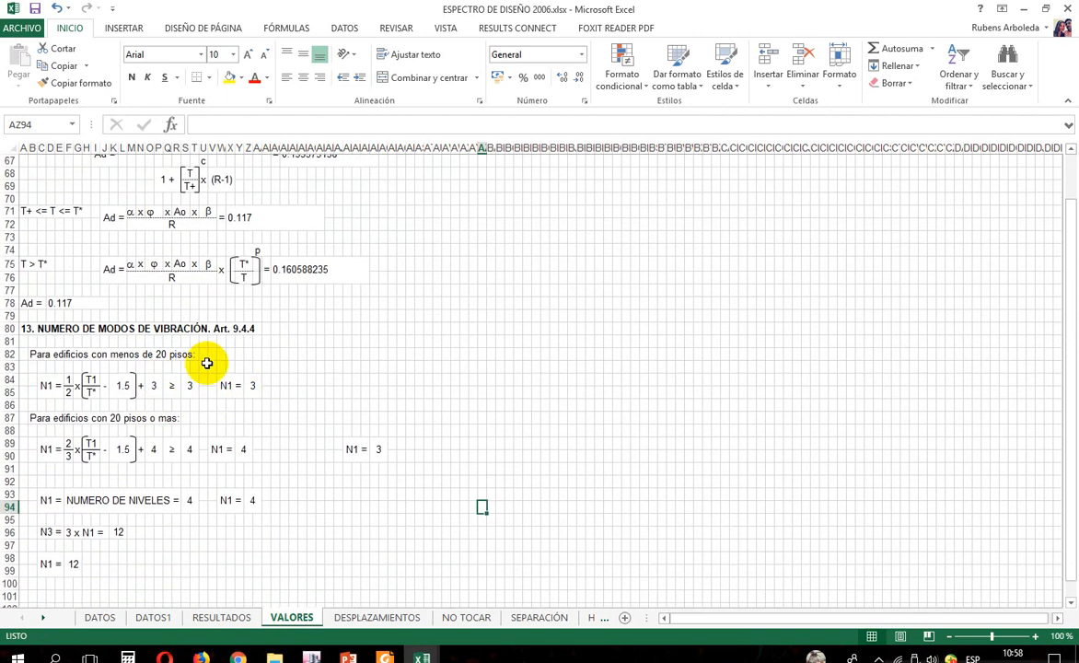
scroll(207, 369, down, 1)
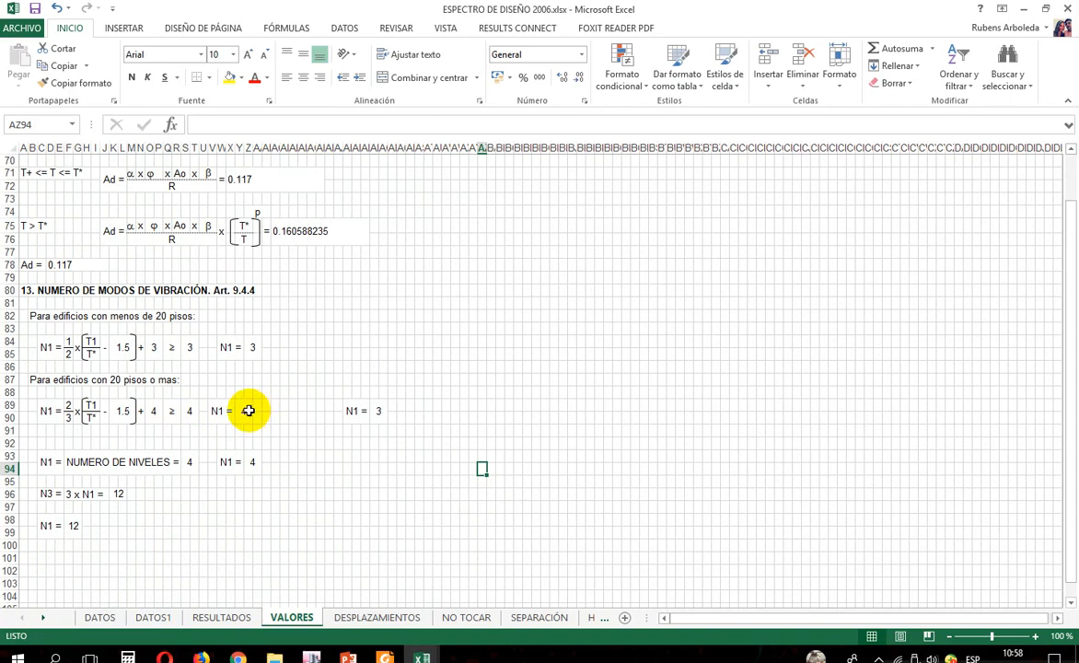
scroll(248, 410, down, 1)
scroll(230, 401, up, 1)
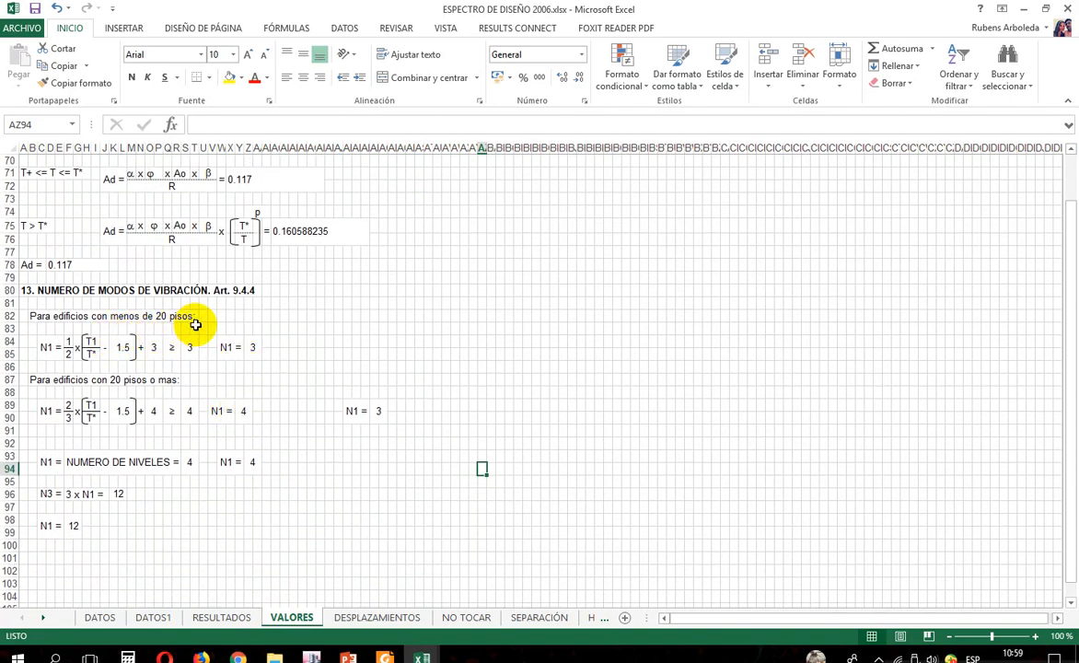
click(249, 347)
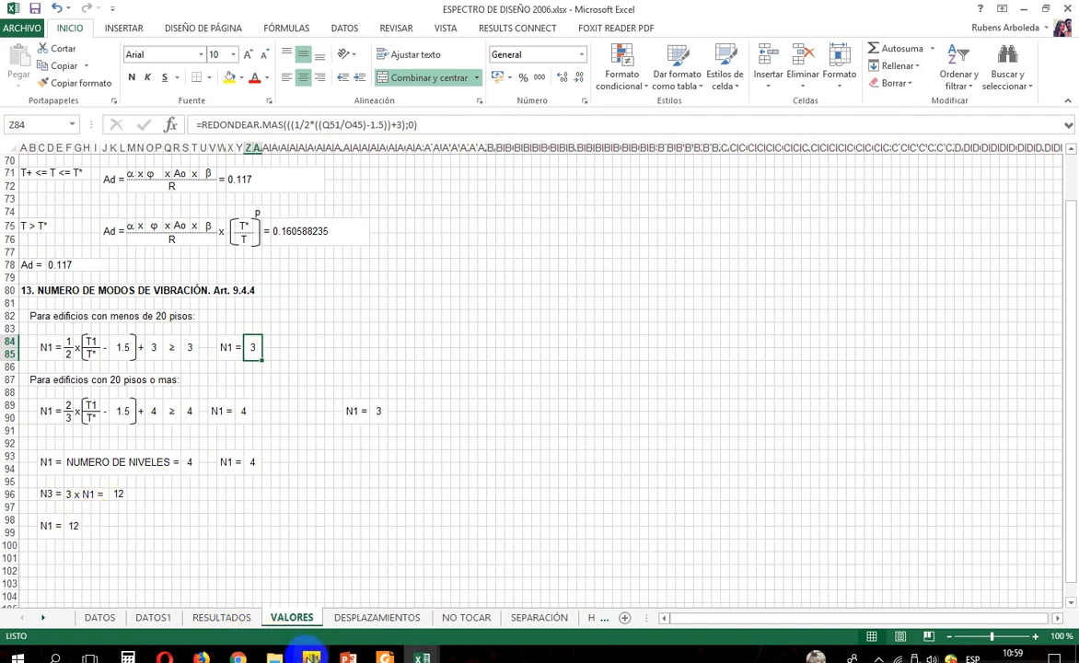
Step: Switch to ETABS and open the list of modal cases
click(311, 657)
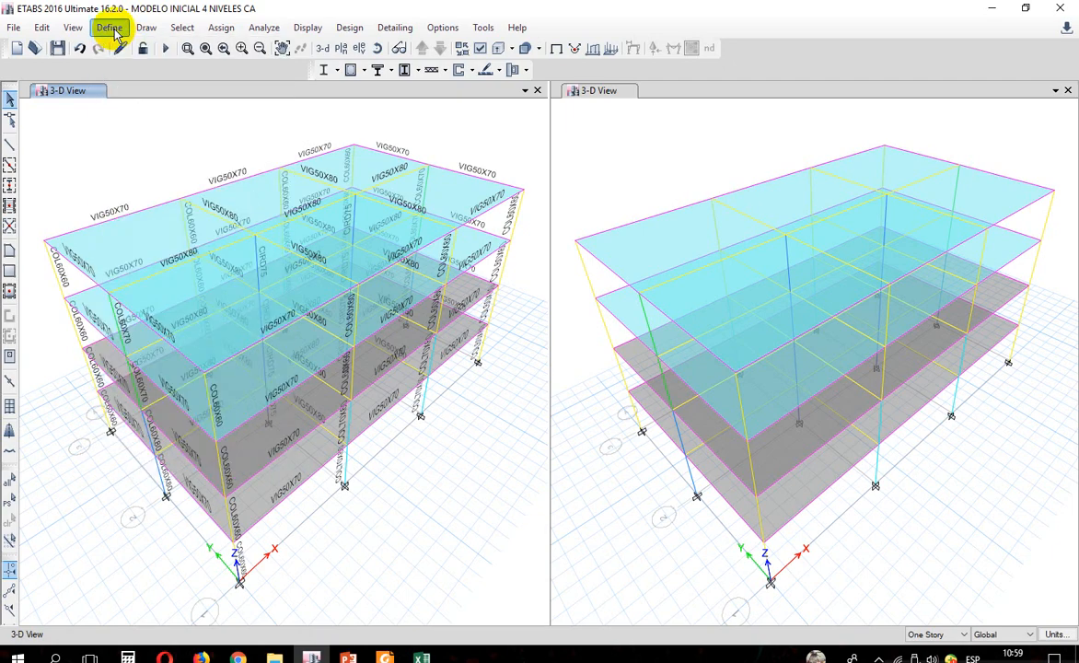
click(110, 29)
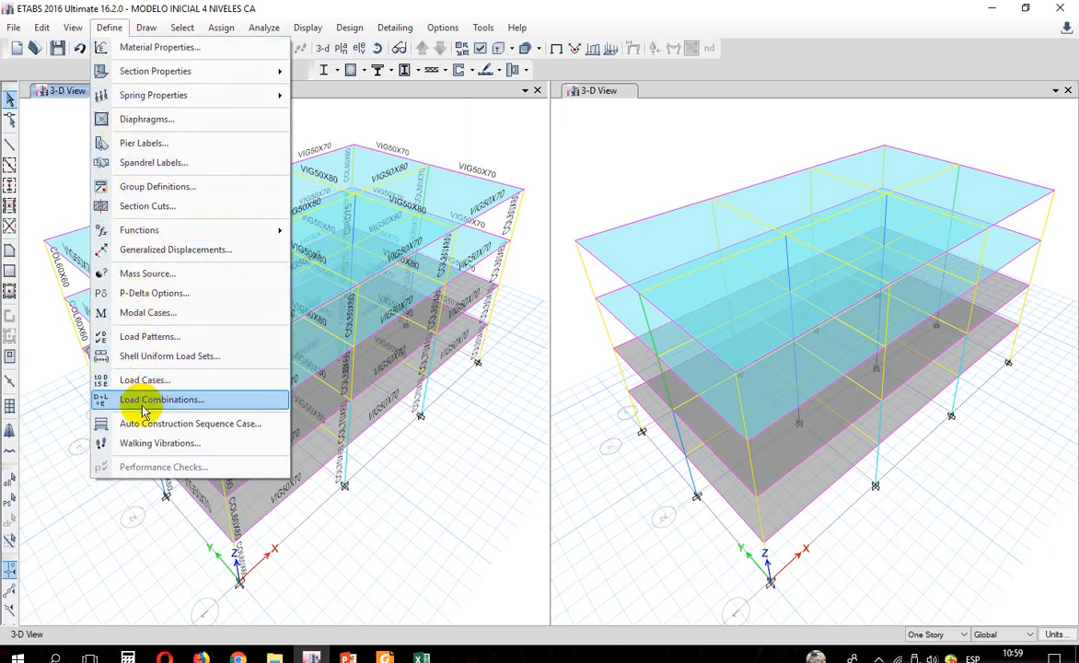
click(149, 313)
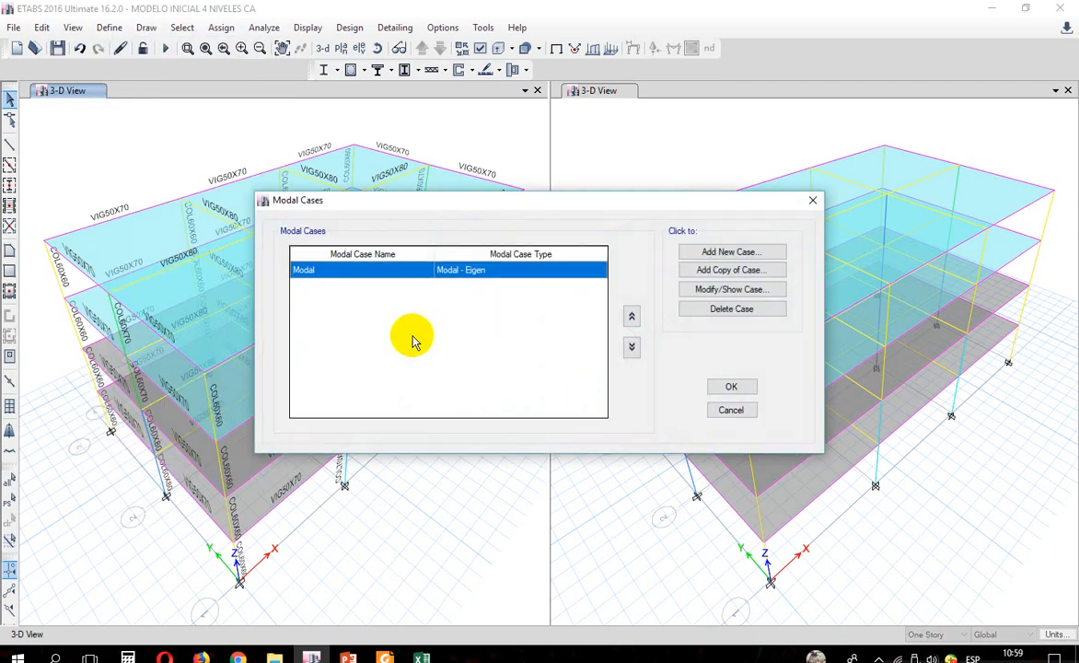
Step: Set the Modal eigen case to a maximum of 12 modes and accept the modal case definitions
key(Return)
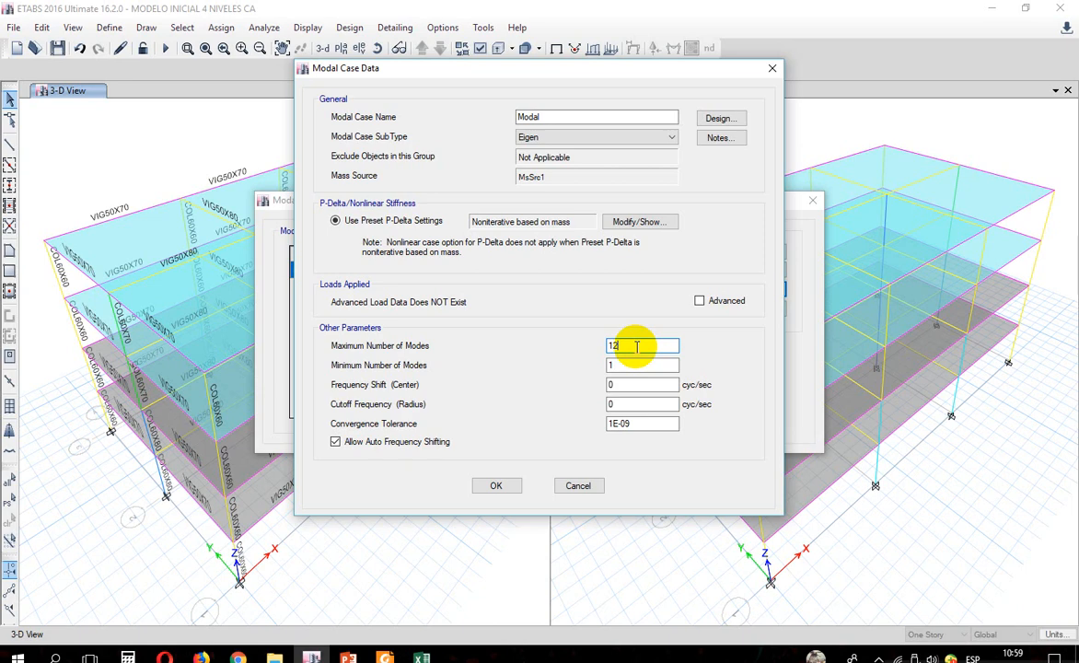
click(498, 486)
click(724, 385)
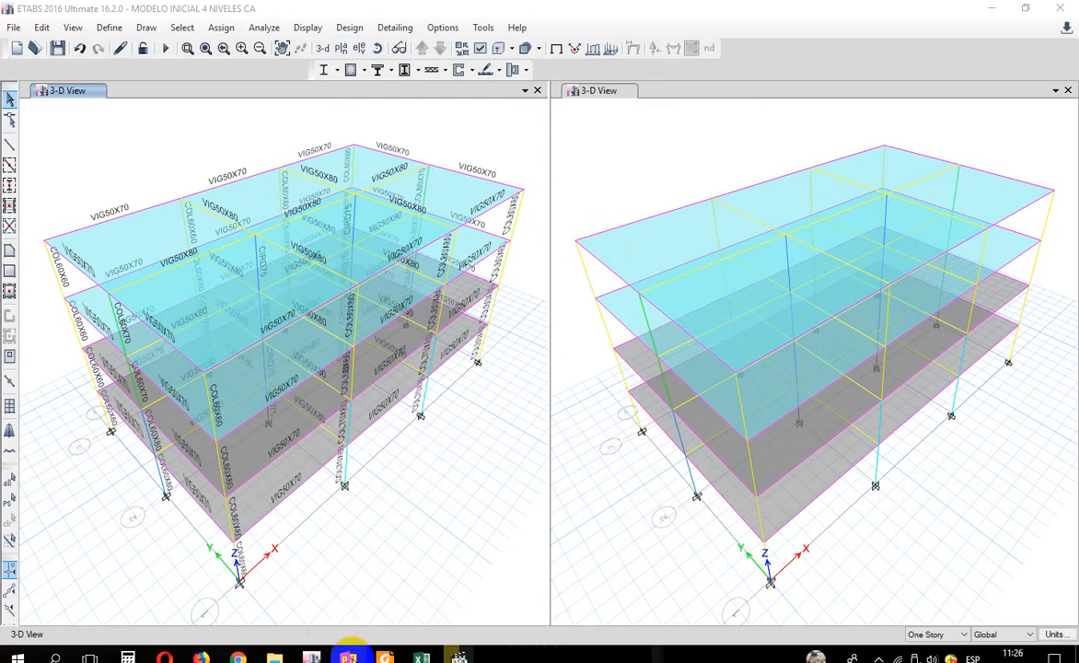
Step: Switch to PowerPoint and review slides 9 to 13 on the seismic cases, floor auto meshing, load combinations and modal cases
click(348, 655)
click(88, 219)
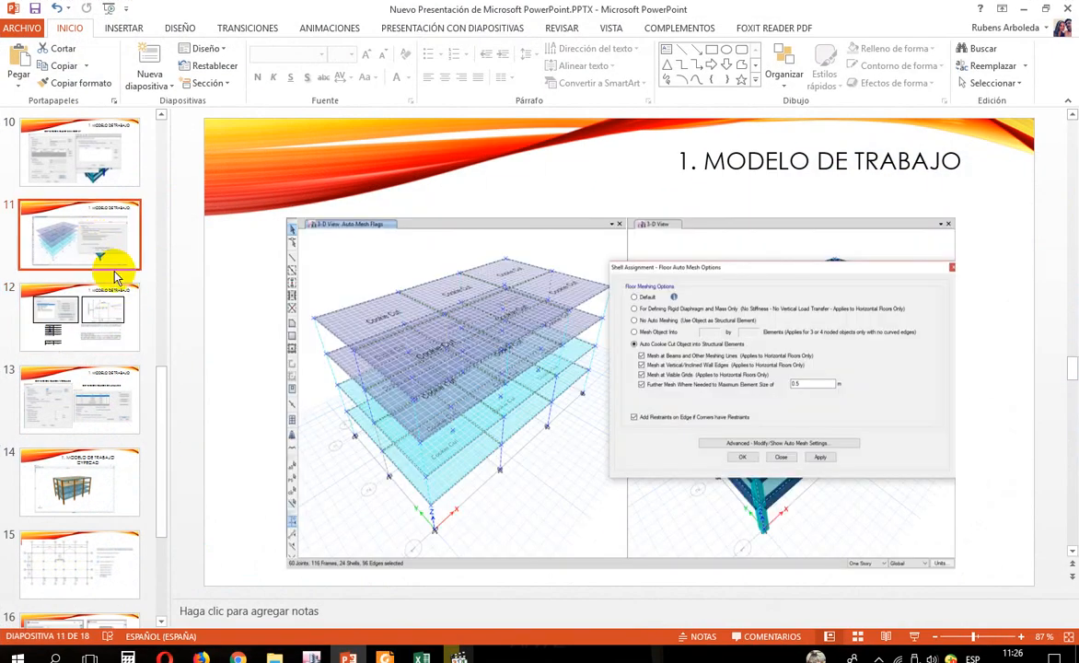
click(97, 161)
click(92, 232)
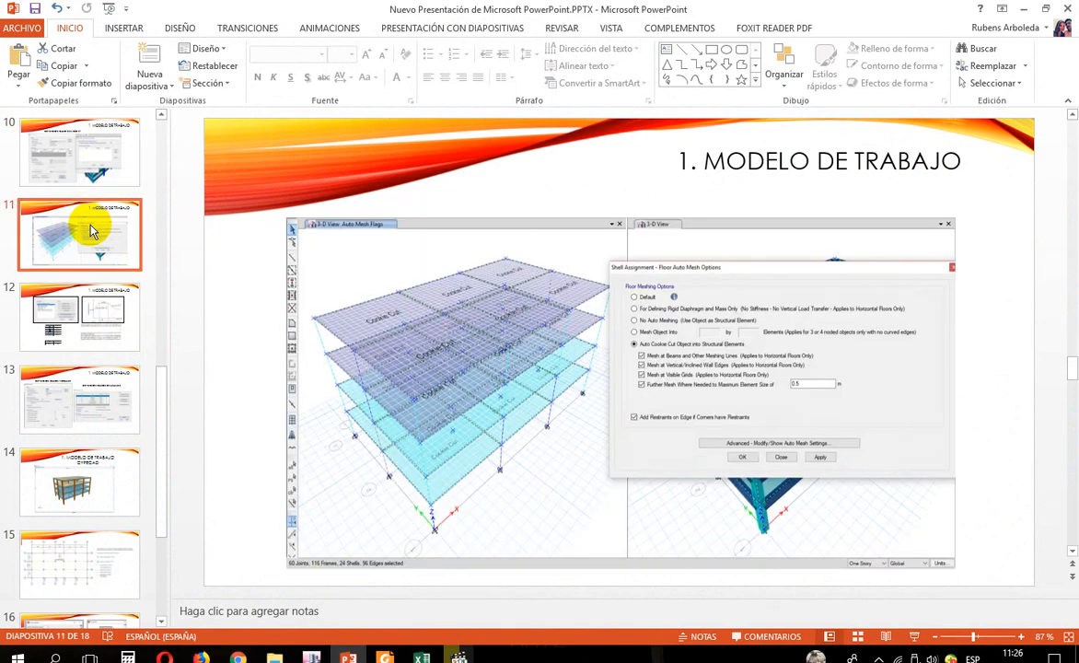
click(91, 155)
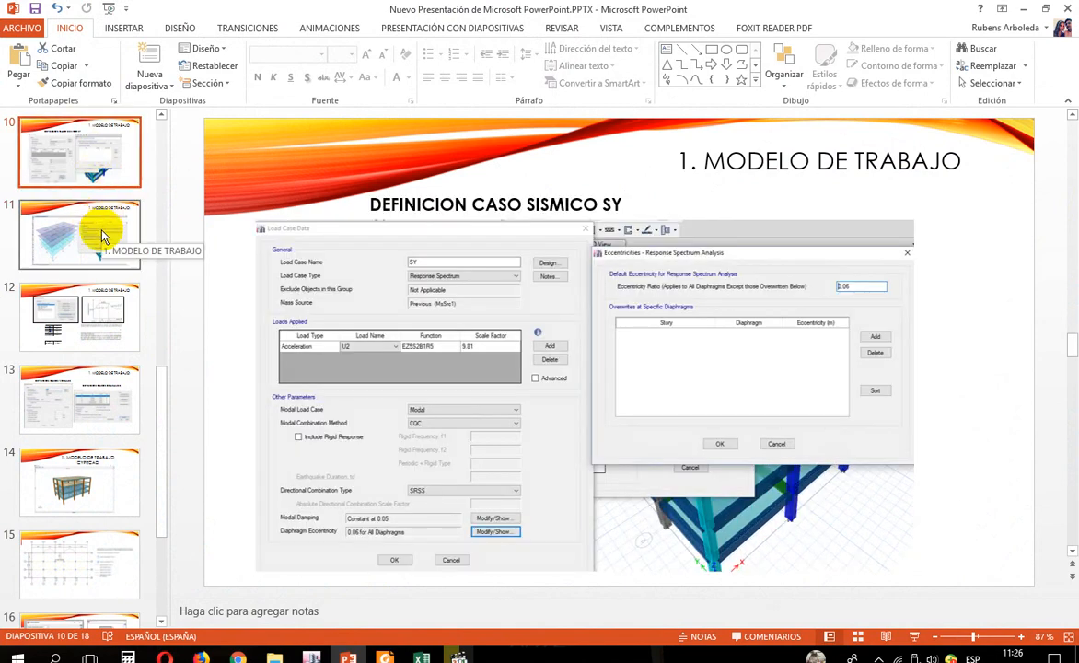
scroll(99, 178, up, 1)
click(99, 137)
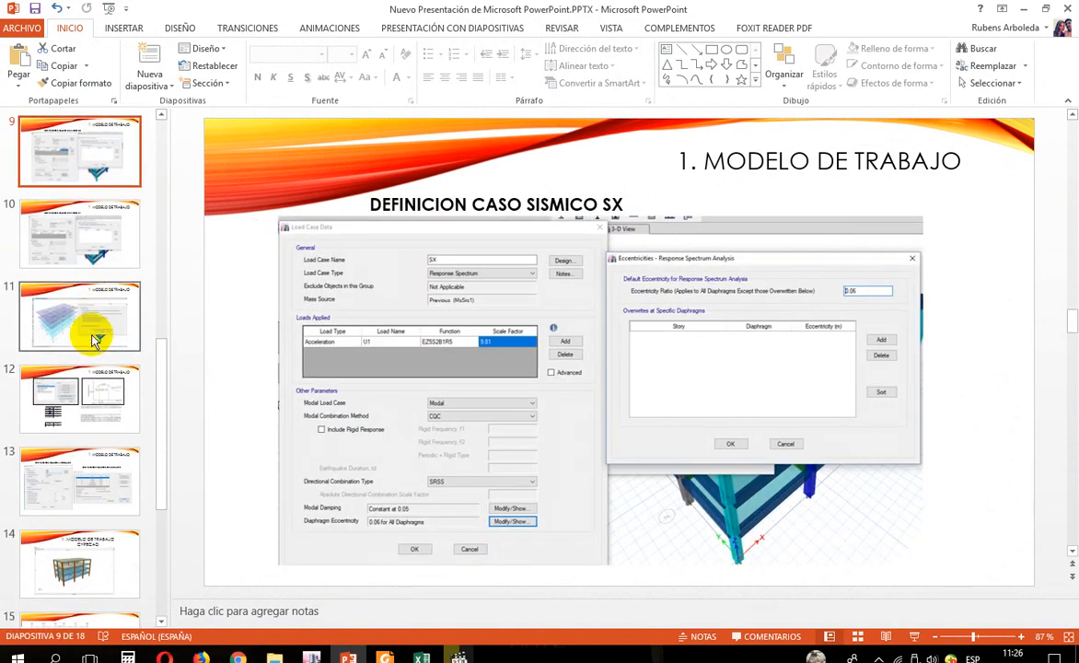
click(90, 398)
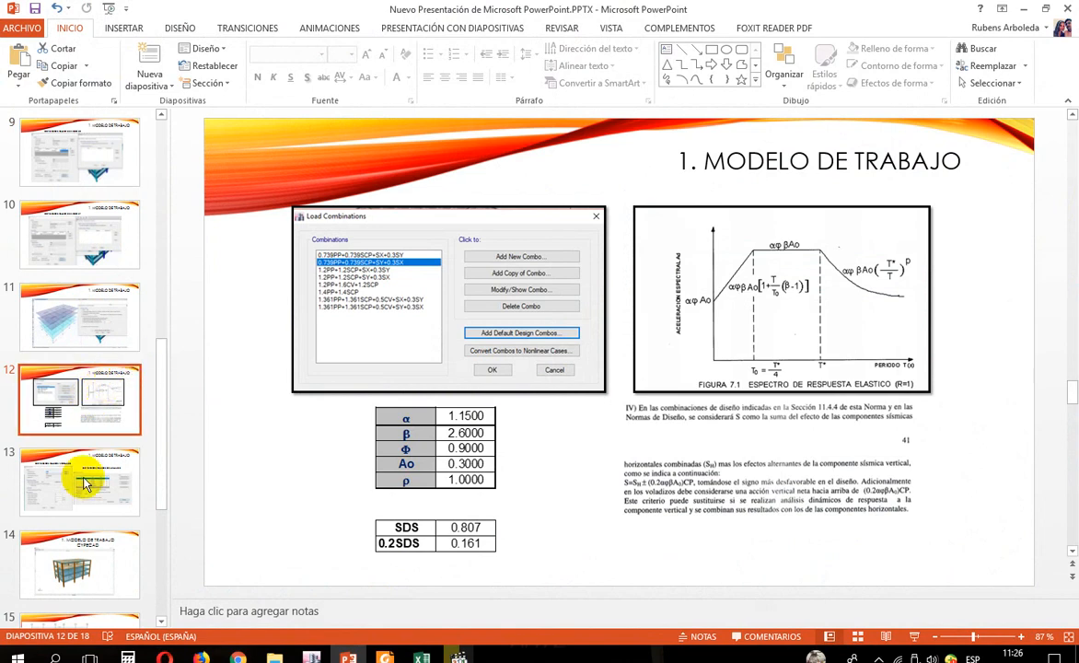
click(88, 495)
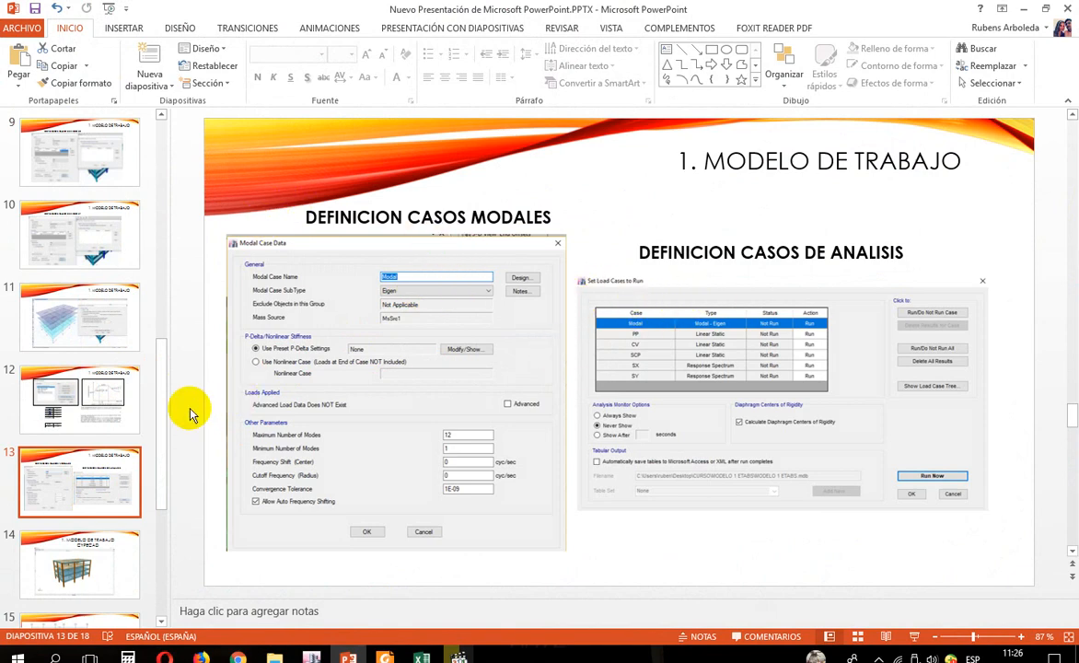
click(97, 241)
click(102, 333)
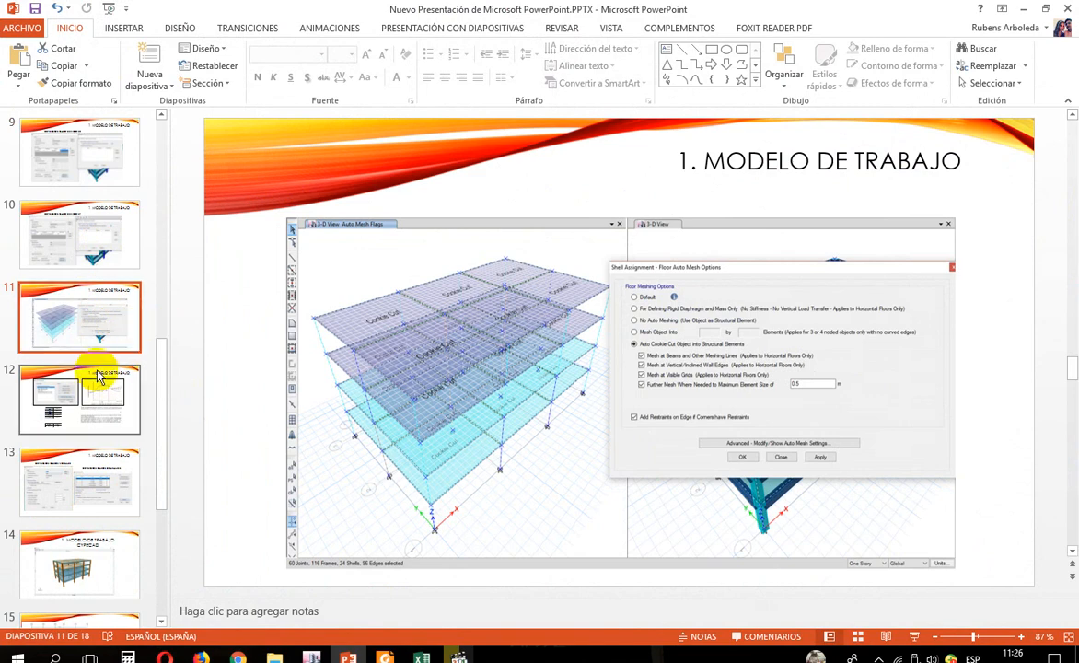
scroll(104, 309, down, 3)
scroll(101, 301, up, 2)
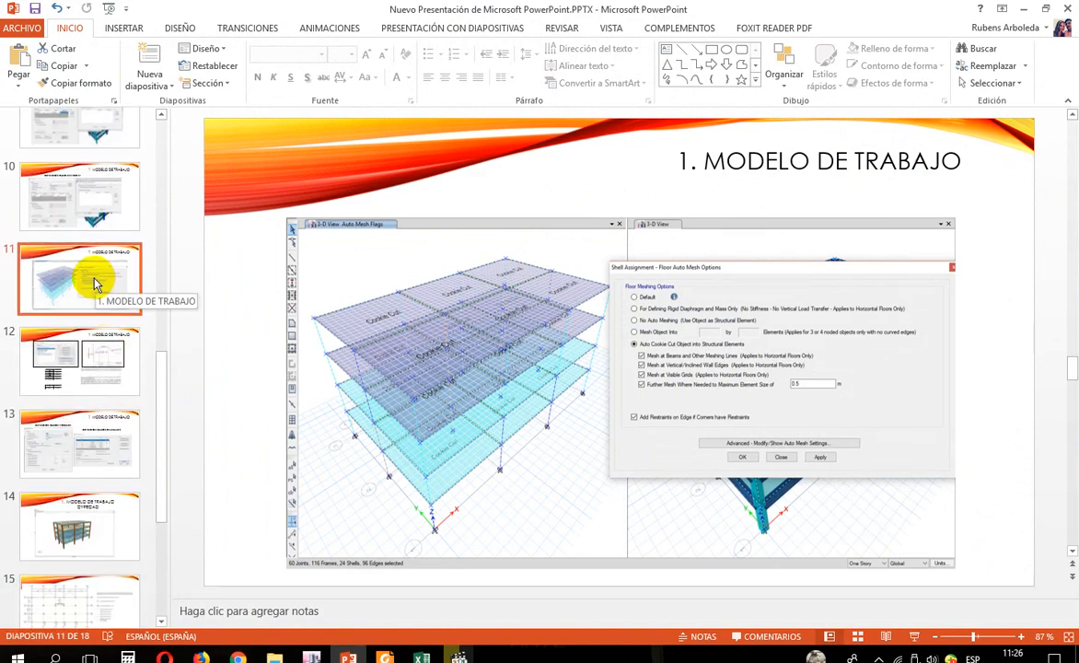
Step: Switch back to ETABS and show the plan view of story NE4+14.00 M
click(311, 657)
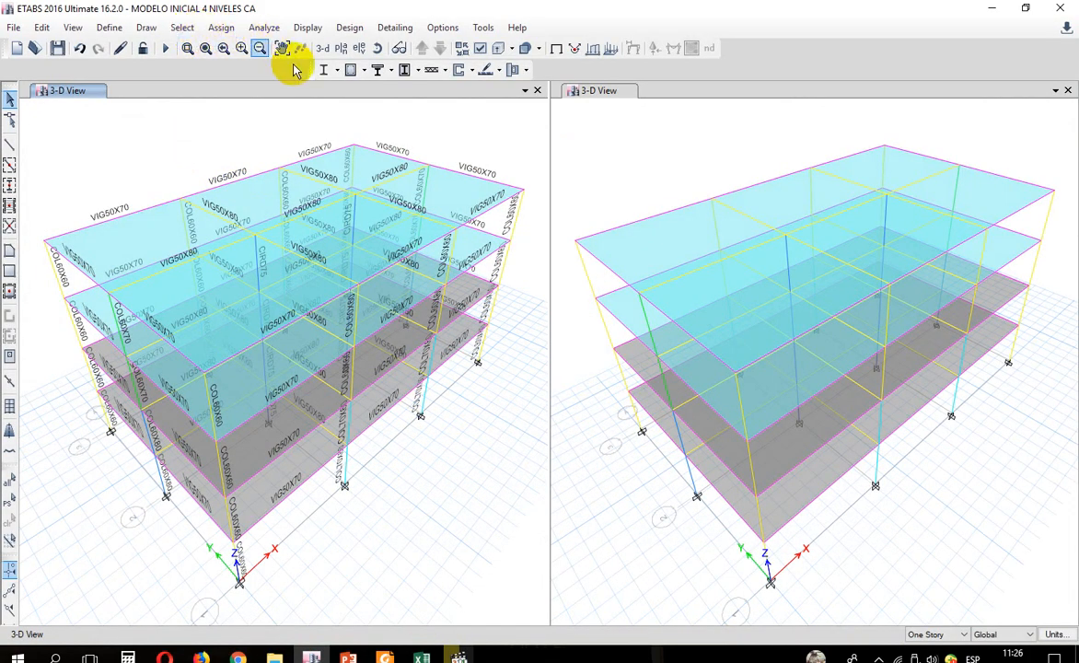
click(341, 49)
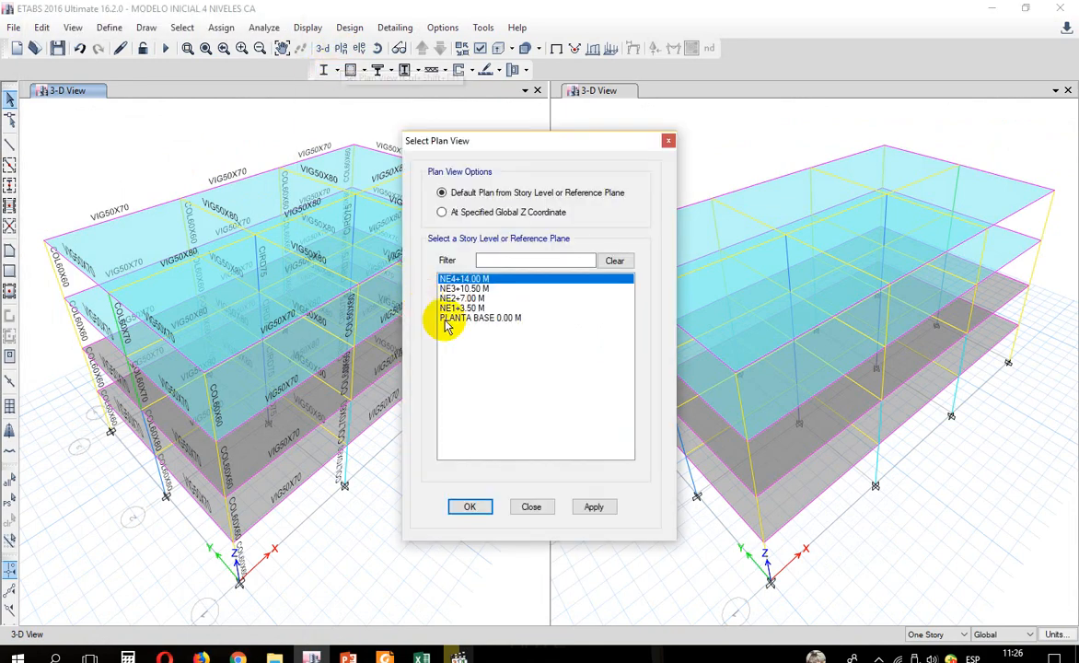
click(592, 506)
click(531, 508)
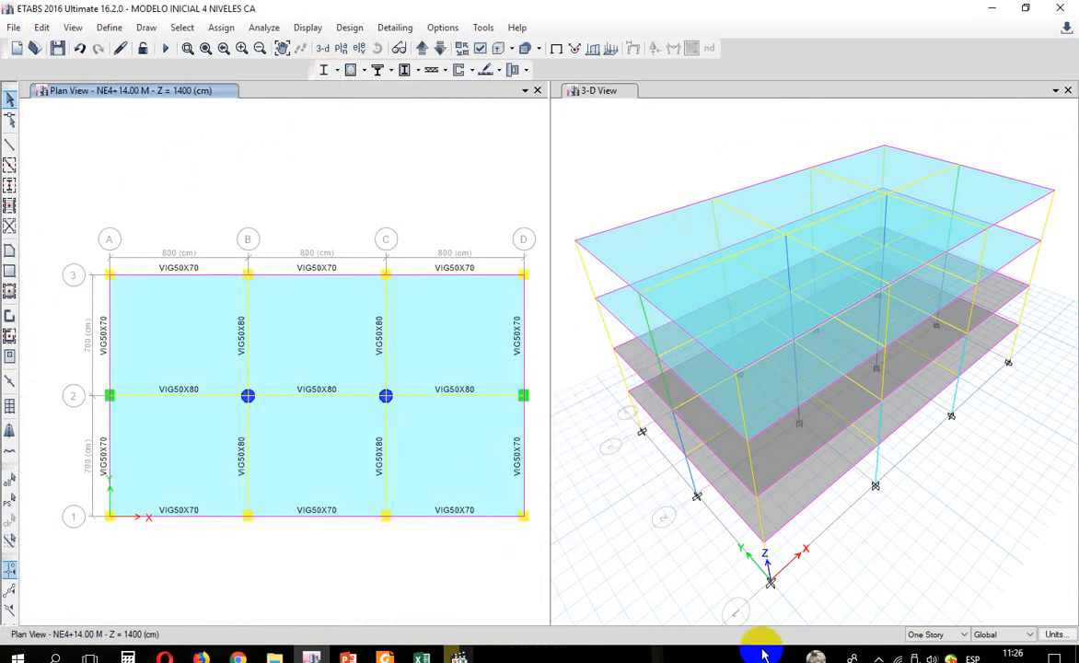
Step: Set the story scope to All Stories and window-select the floor slabs across the whole plan
click(930, 634)
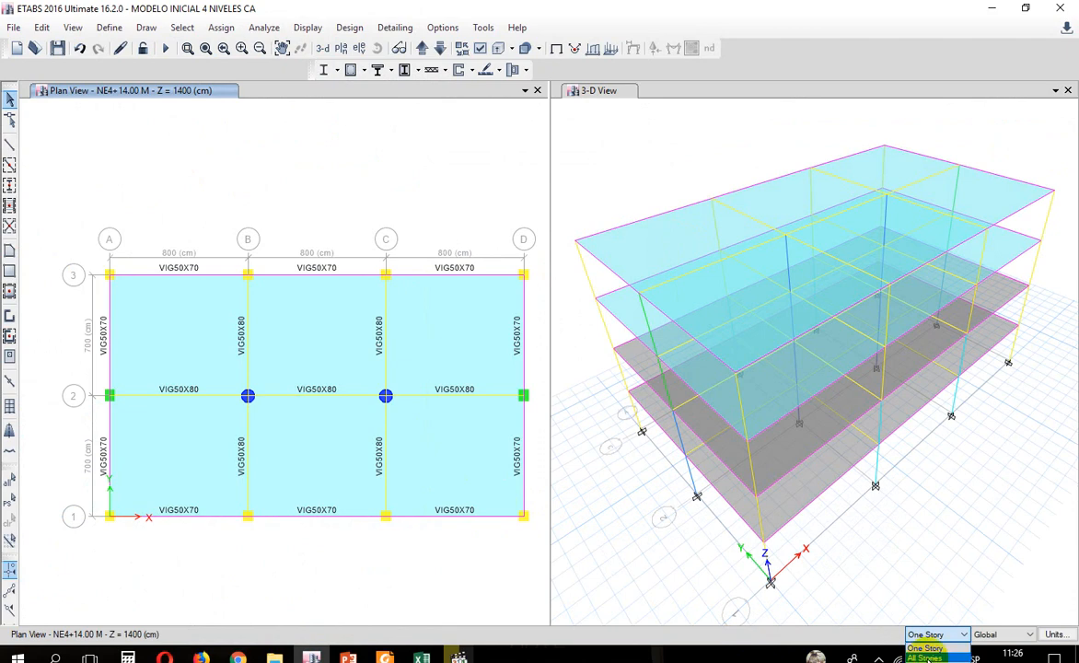
click(927, 657)
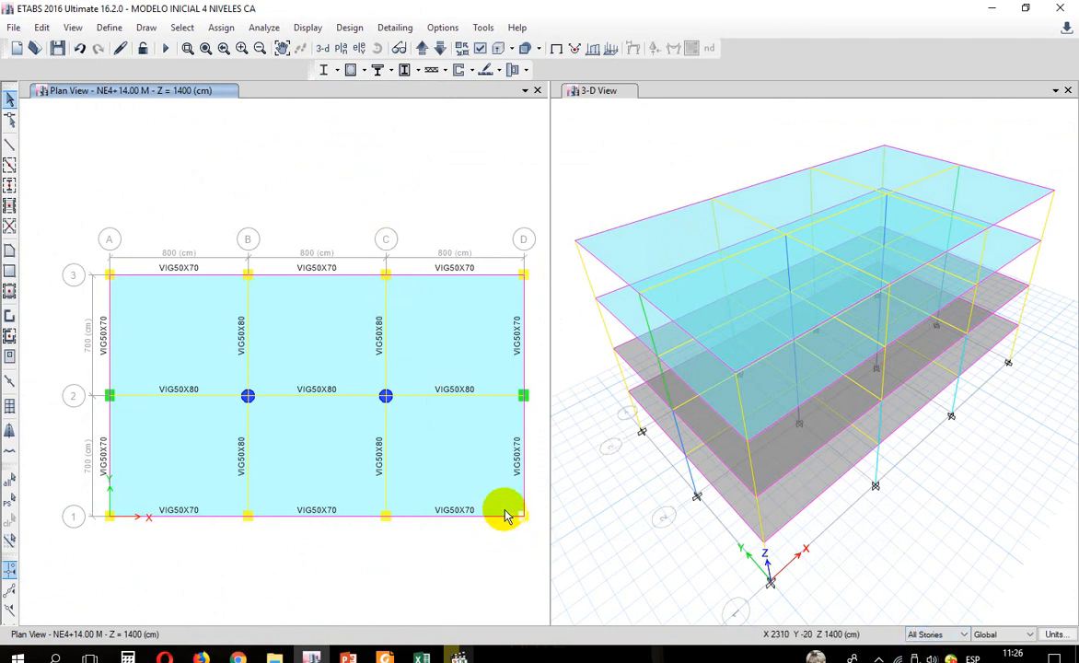
drag(506, 516, 102, 330)
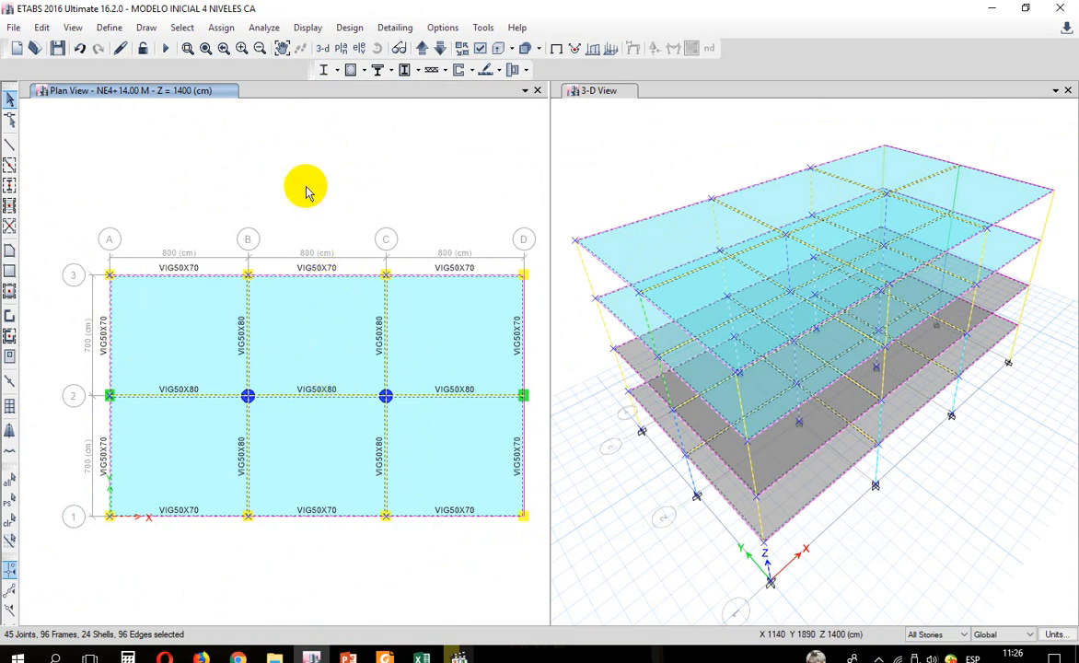
Step: Set the selected floors to auto cookie cut meshing, including at visible grids, with a maximum element size of 50 cm
click(221, 27)
mouse_move(234, 169)
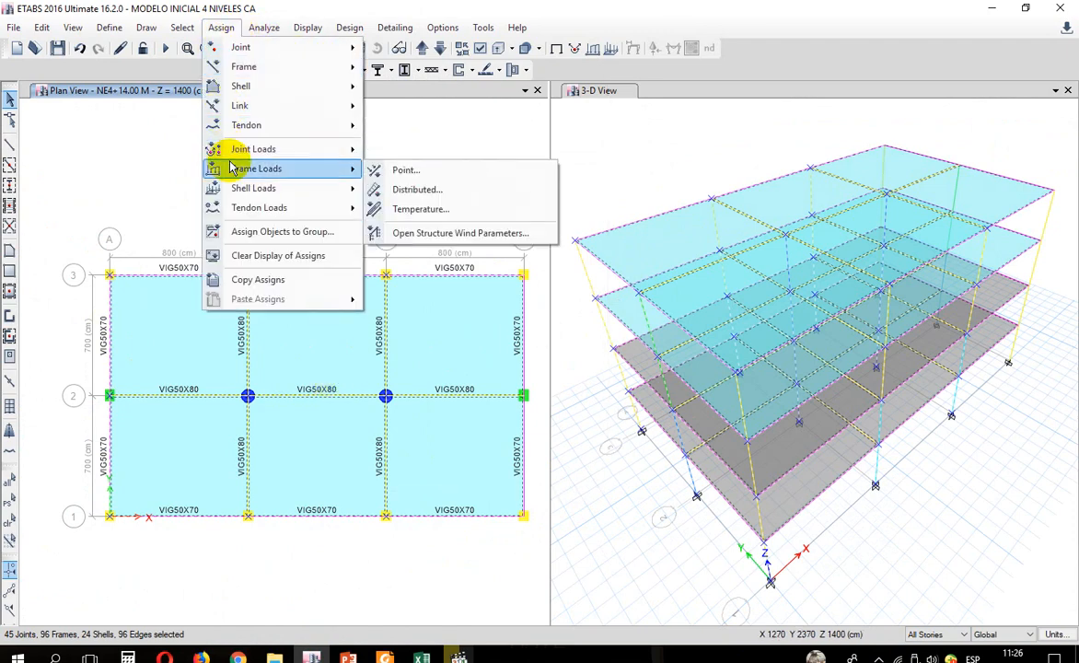
mouse_move(258, 88)
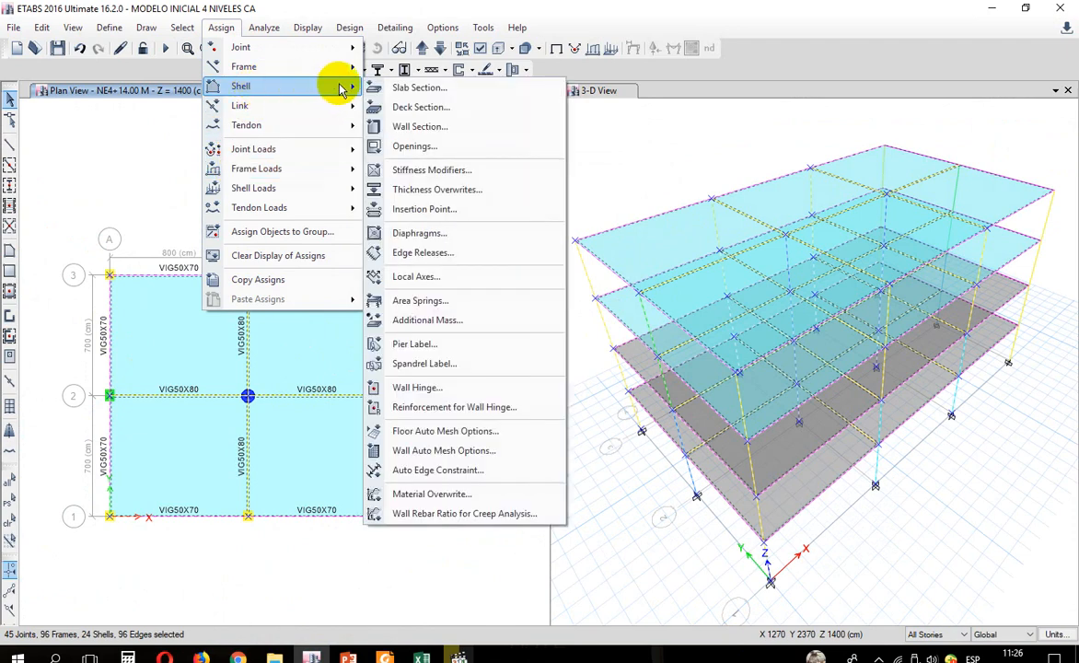
click(469, 438)
click(306, 295)
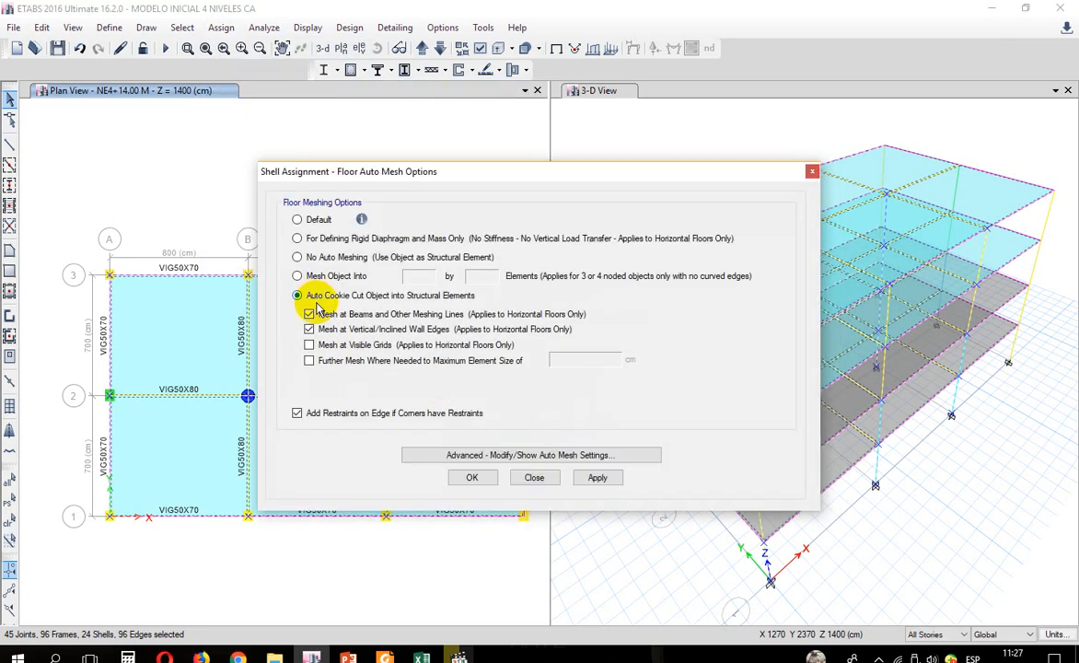
click(310, 344)
click(309, 359)
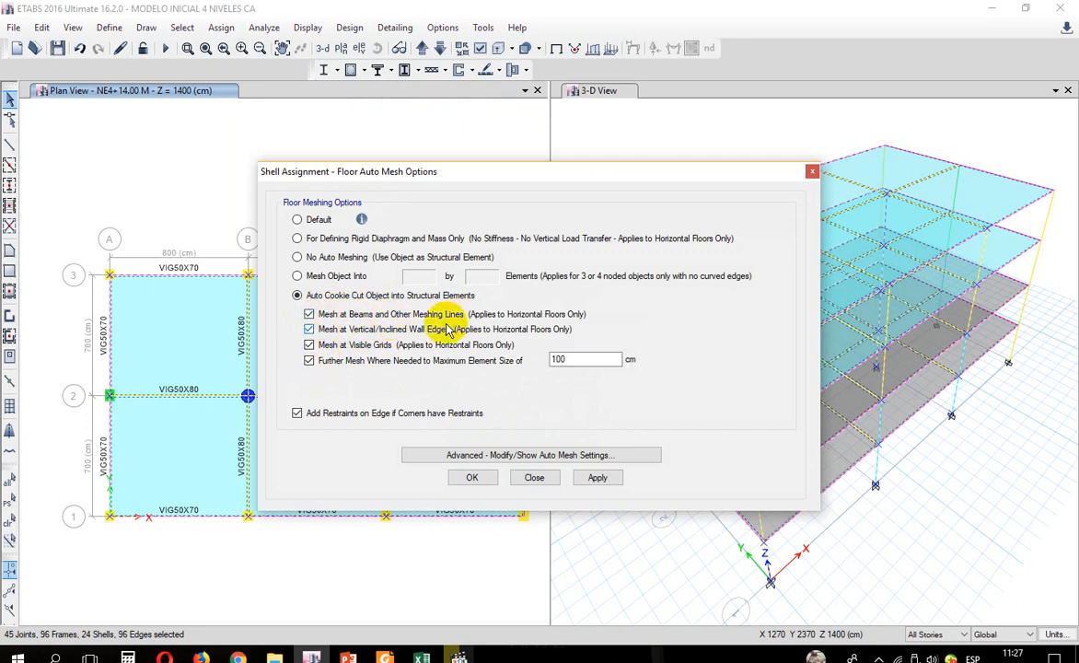
drag(572, 358, 511, 366)
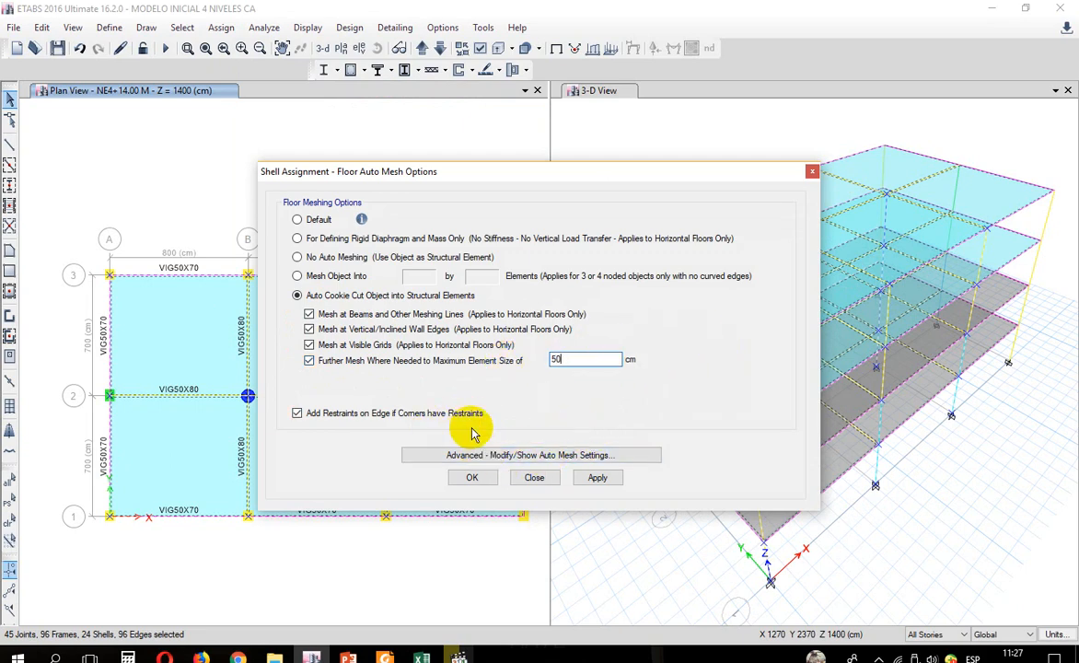
Step: Set the approximate maximum slab mesh size to 50 cm in the advanced settings and apply the floor auto mesh assignment
click(476, 456)
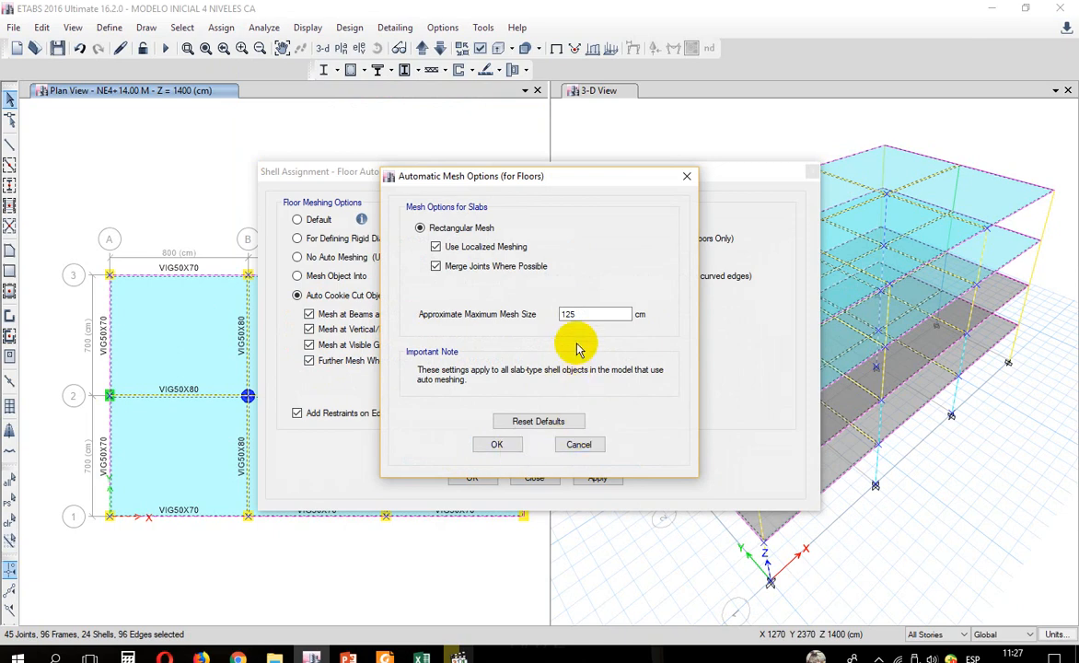
drag(575, 314, 438, 296)
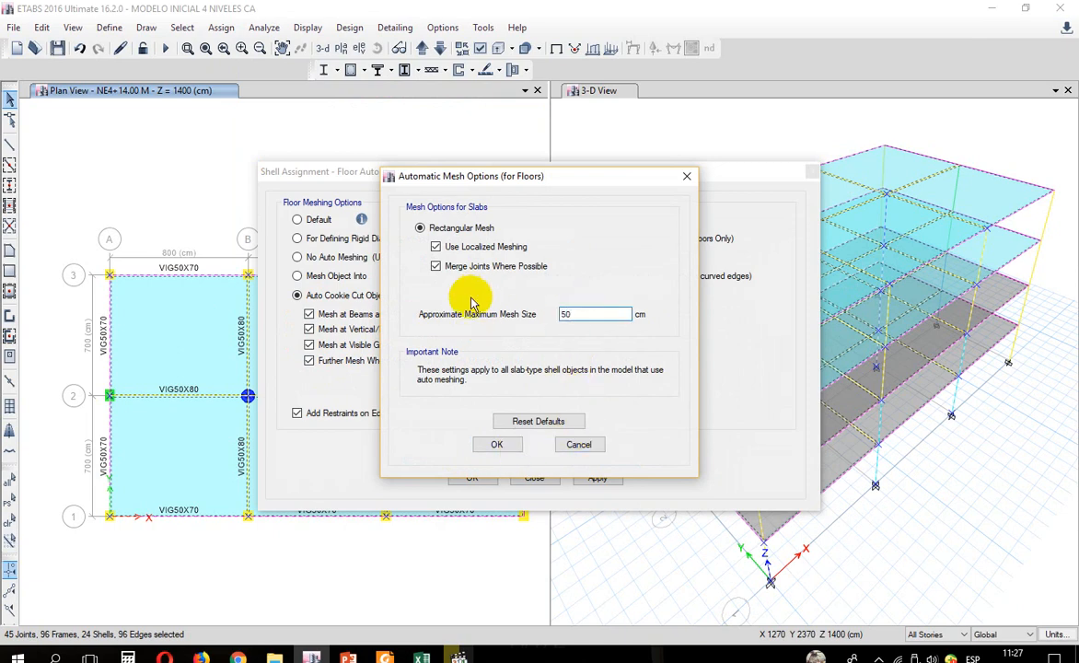
text(50)
click(496, 445)
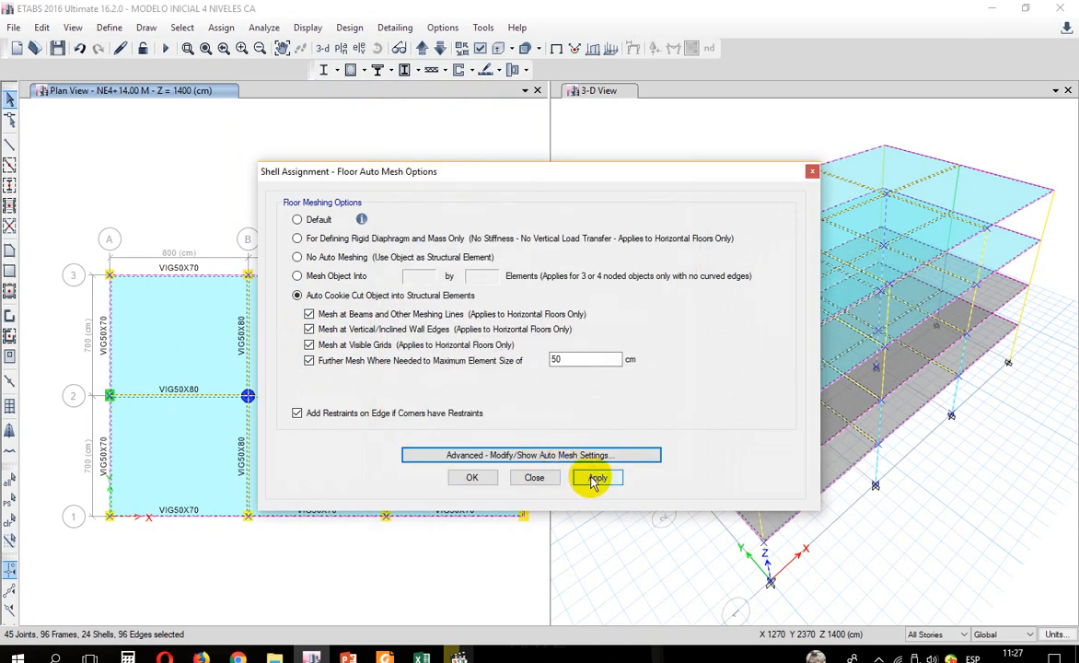
click(596, 479)
click(535, 479)
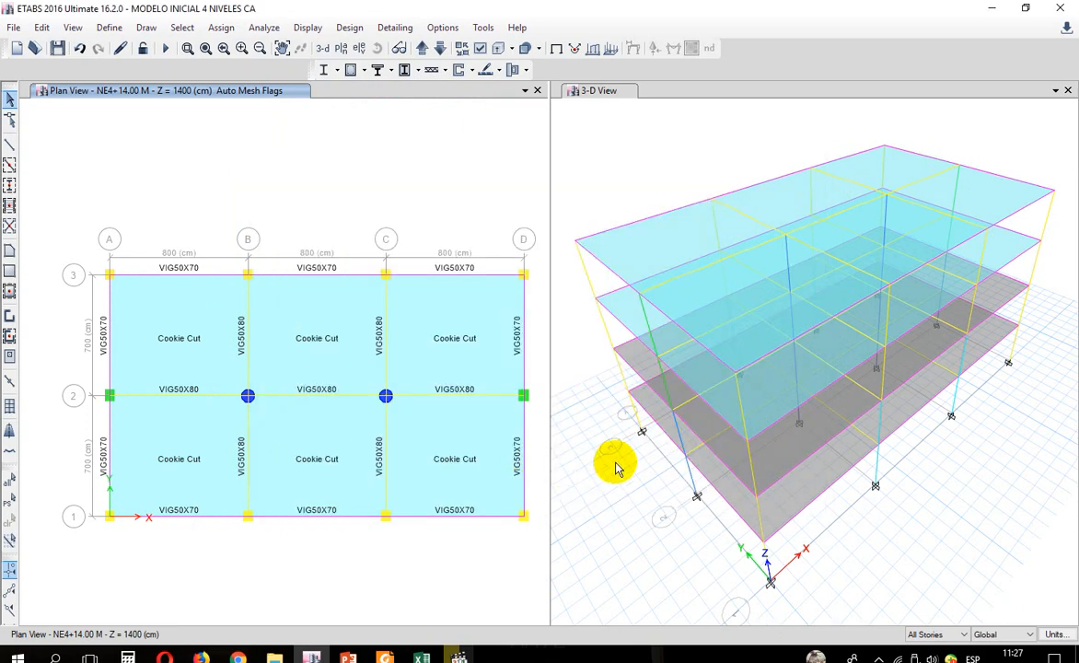
click(638, 161)
click(324, 173)
scroll(326, 186, down, 3)
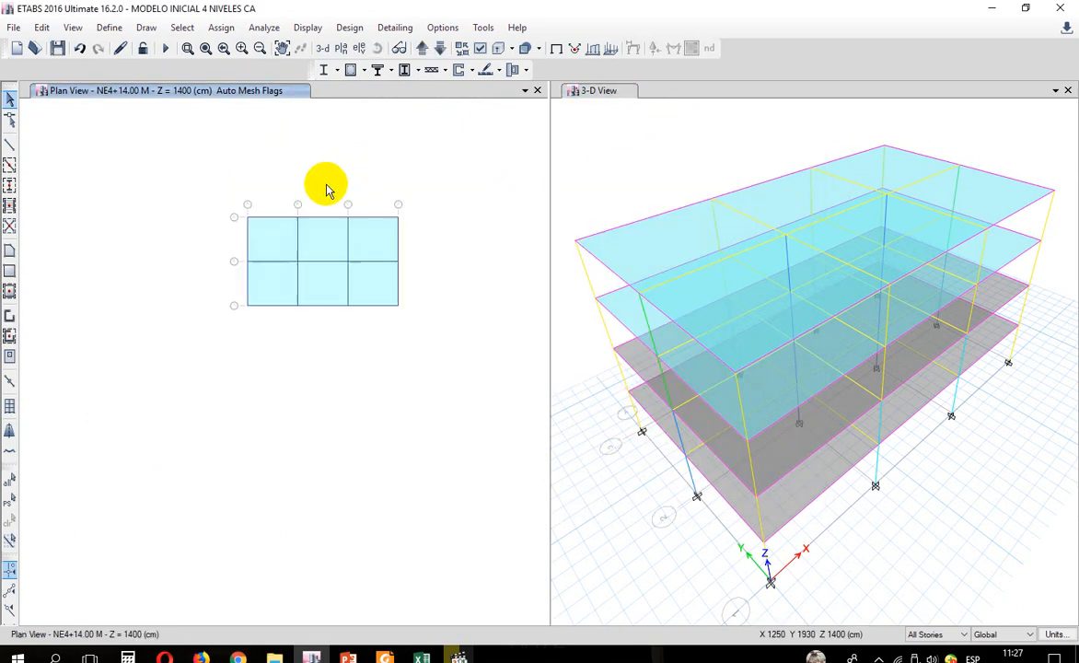
scroll(324, 195, up, 6)
scroll(337, 190, down, 3)
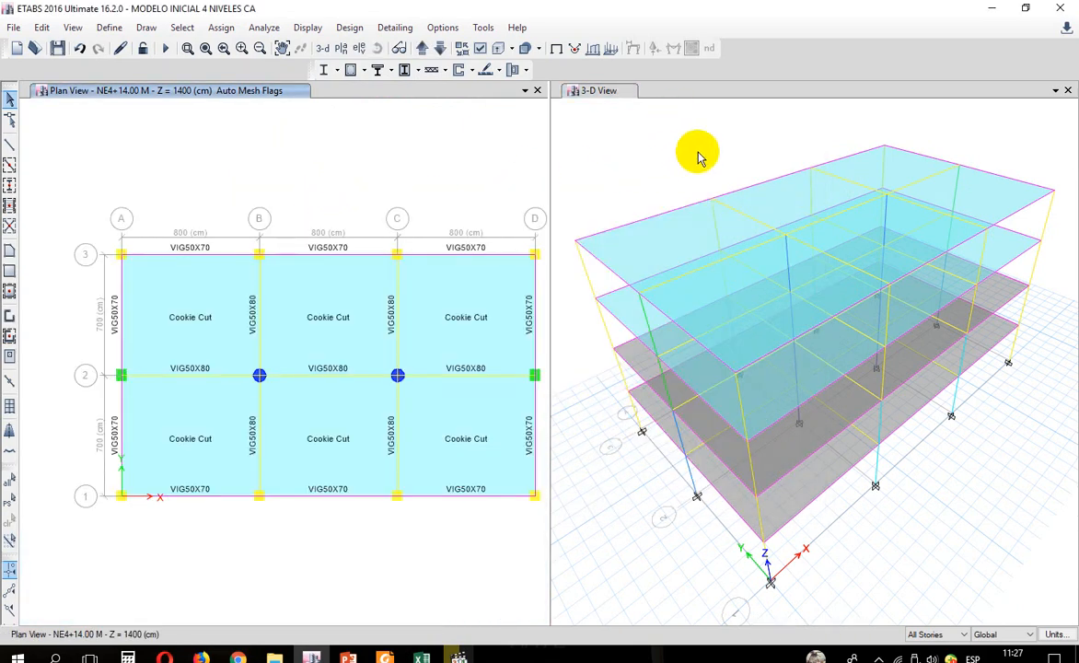
click(663, 150)
Step: Examine the assignments, geometry and loads of the NE4+14.00 M slab between grids B–C and 2–3
right_click(361, 287)
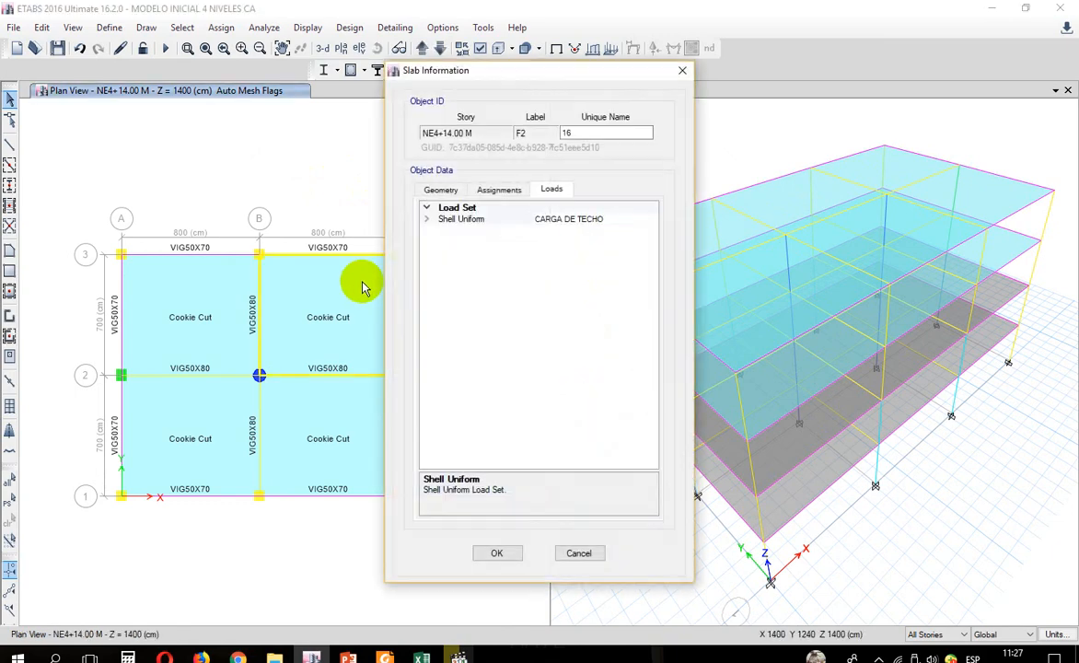
click(509, 191)
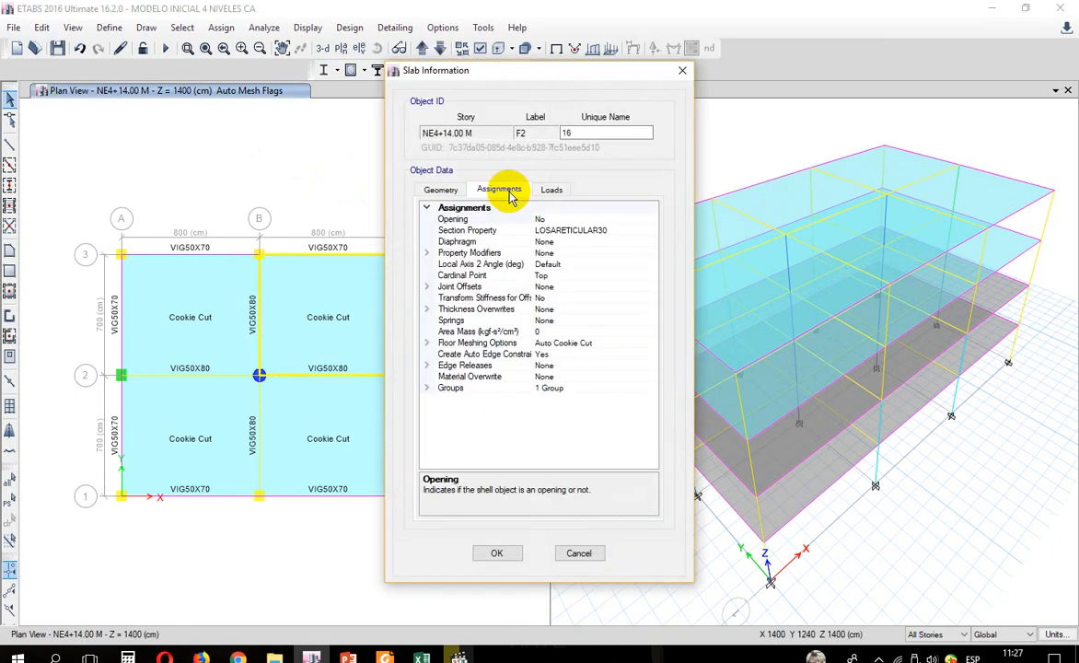
click(444, 189)
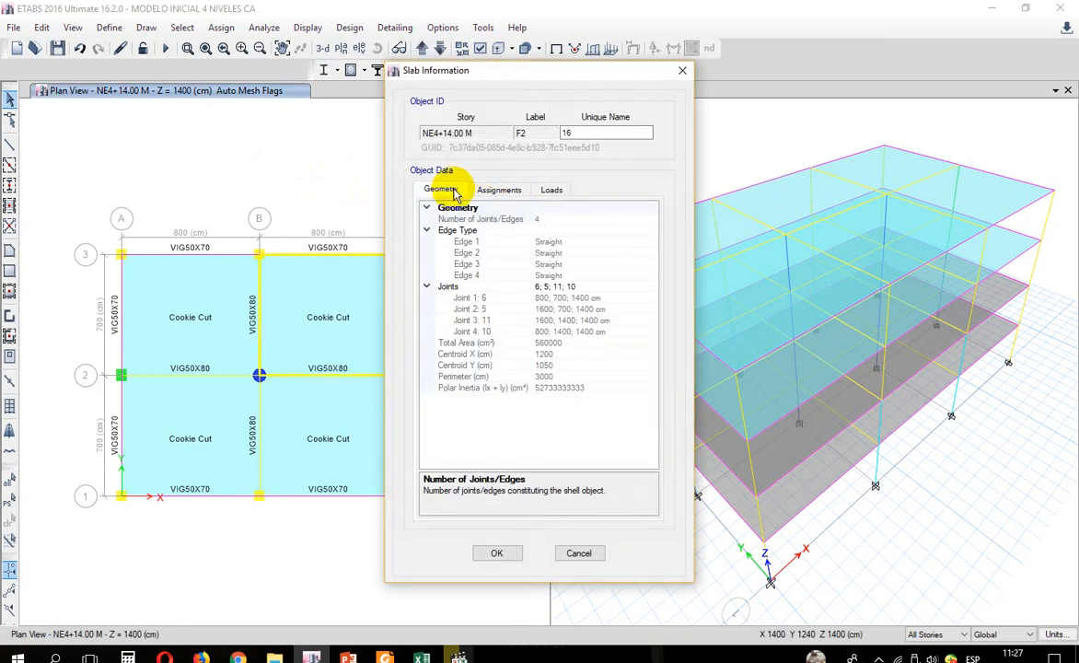
click(508, 194)
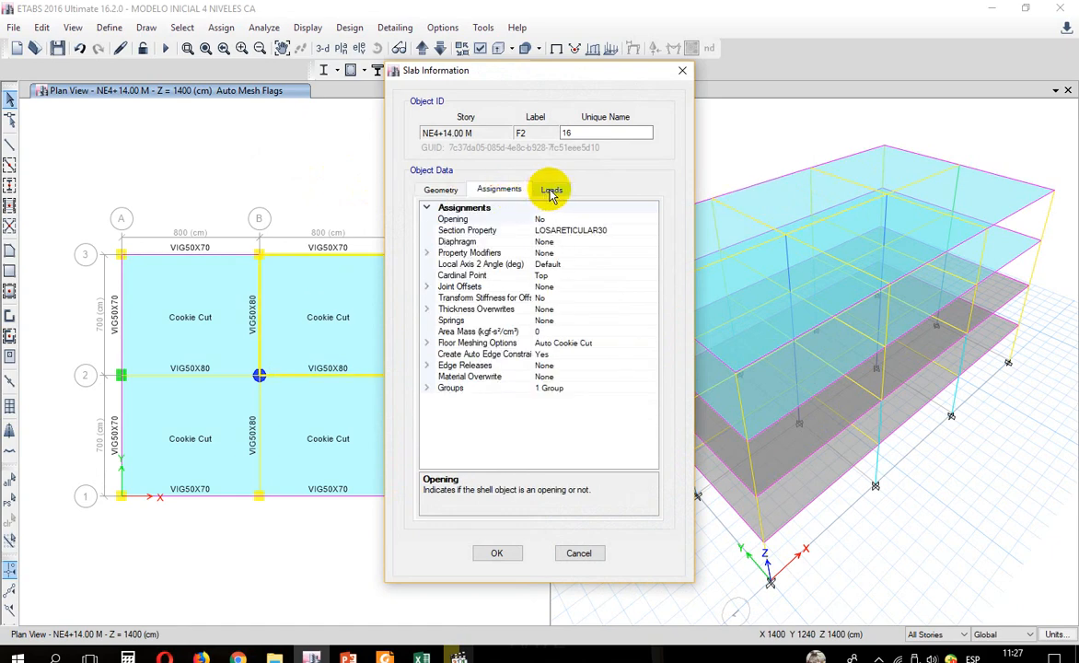
click(552, 191)
click(498, 189)
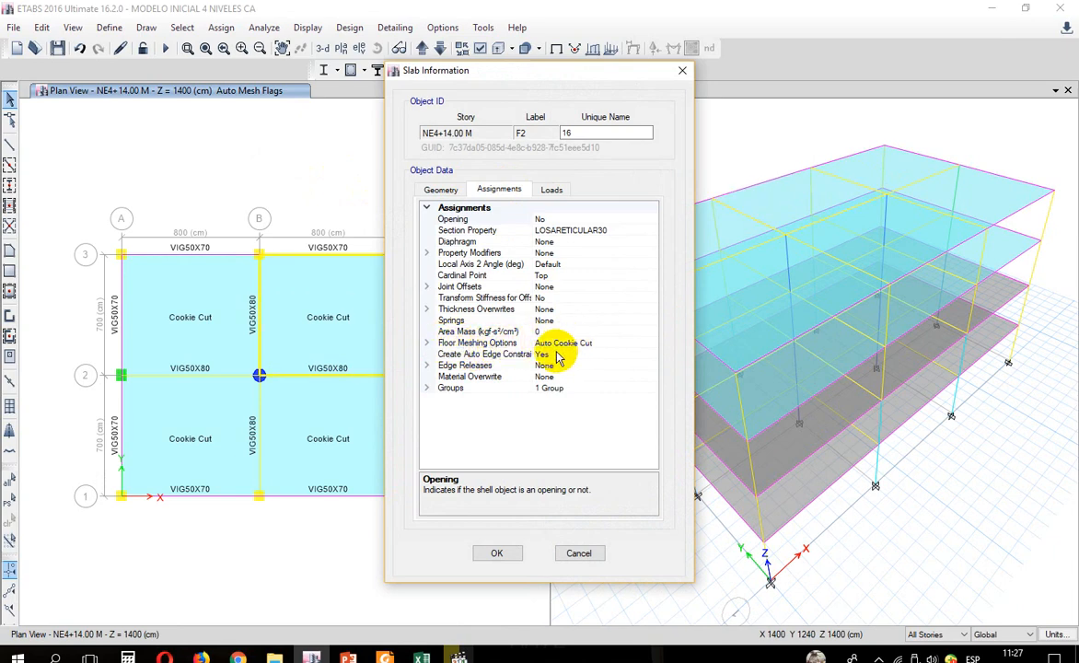
click(682, 71)
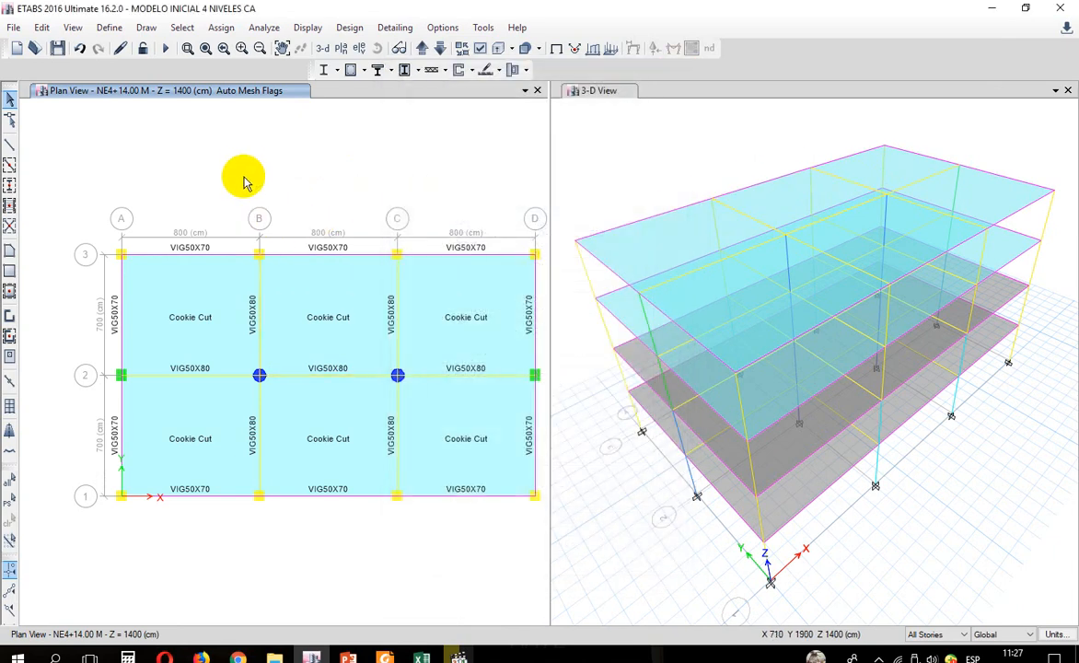
Step: Display the diaphragm extent, shell analysis mesh and slab internal ribs in the NE4+14.00 M plan view and inspect the meshed slabs
click(480, 50)
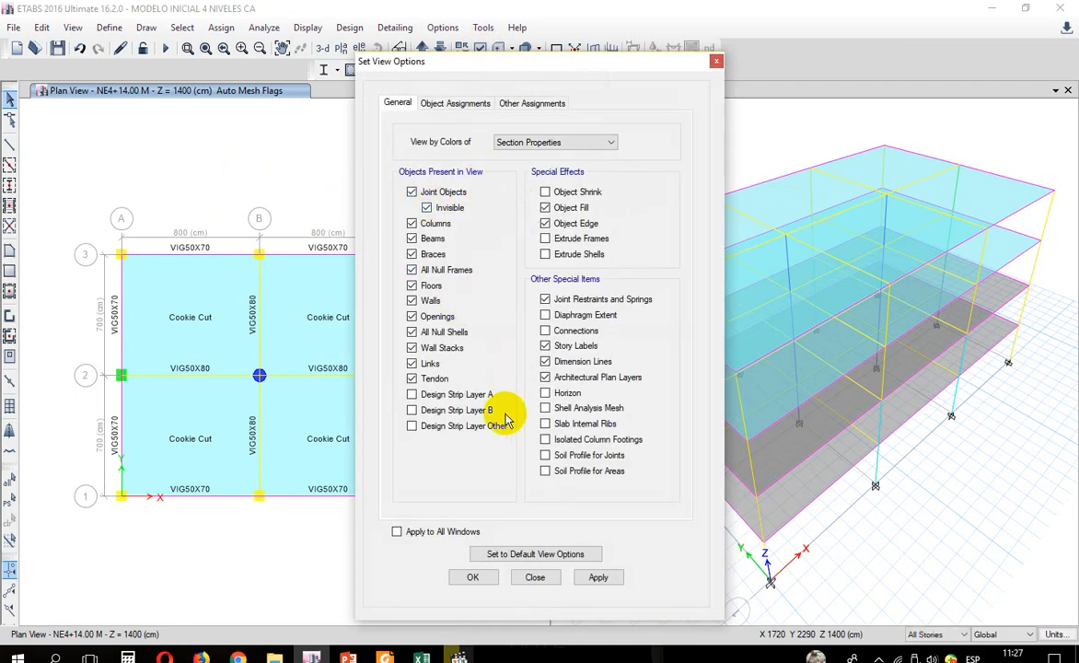
click(545, 345)
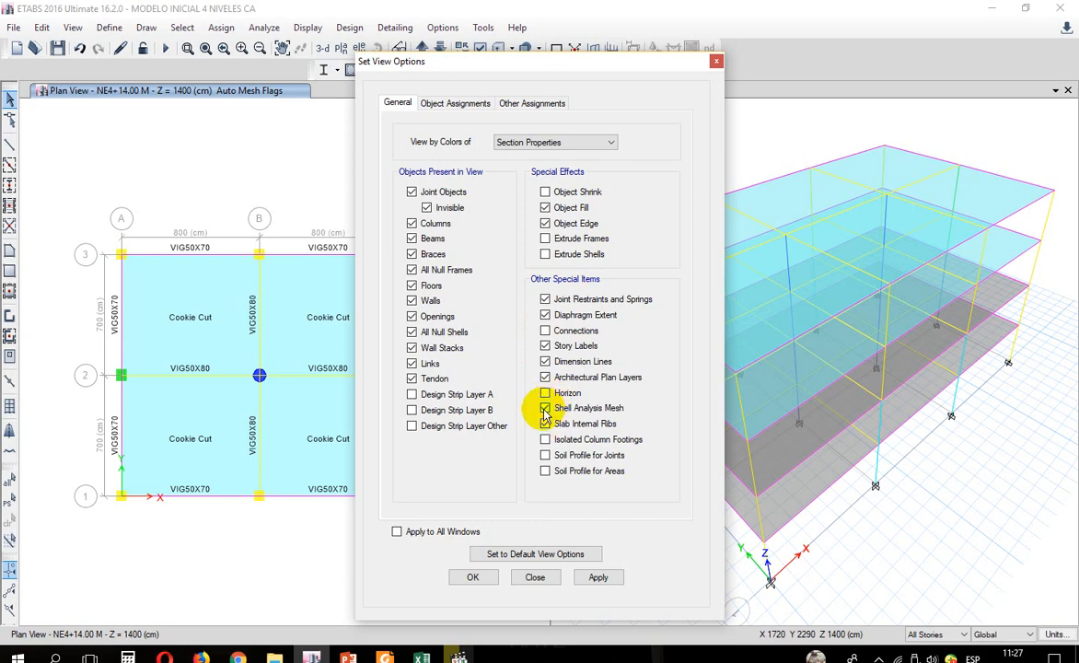
click(593, 579)
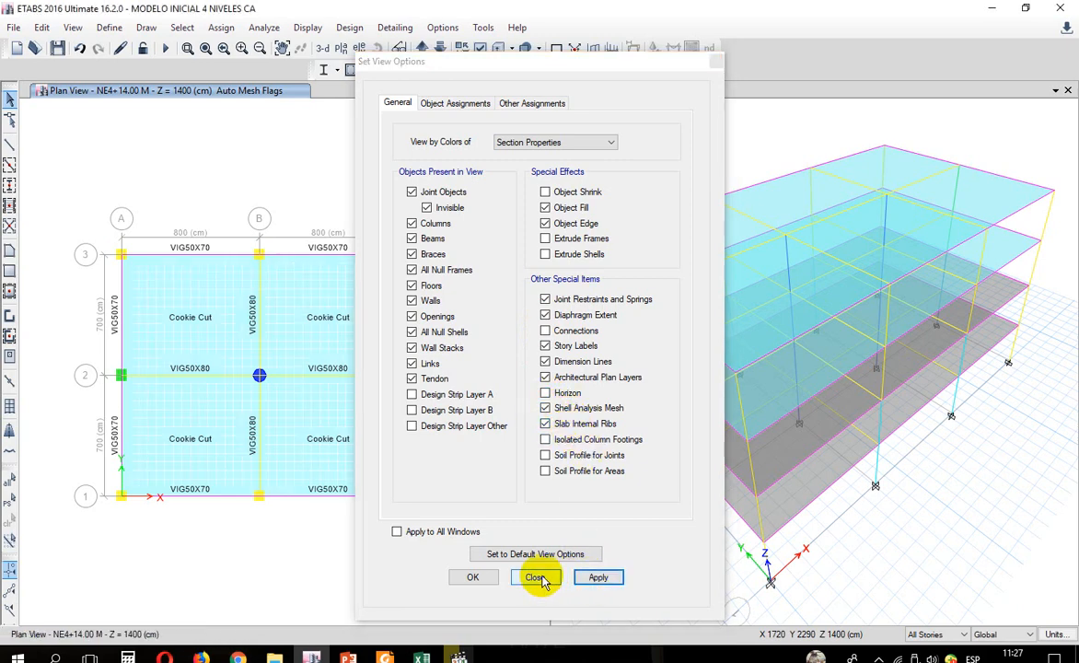
click(535, 577)
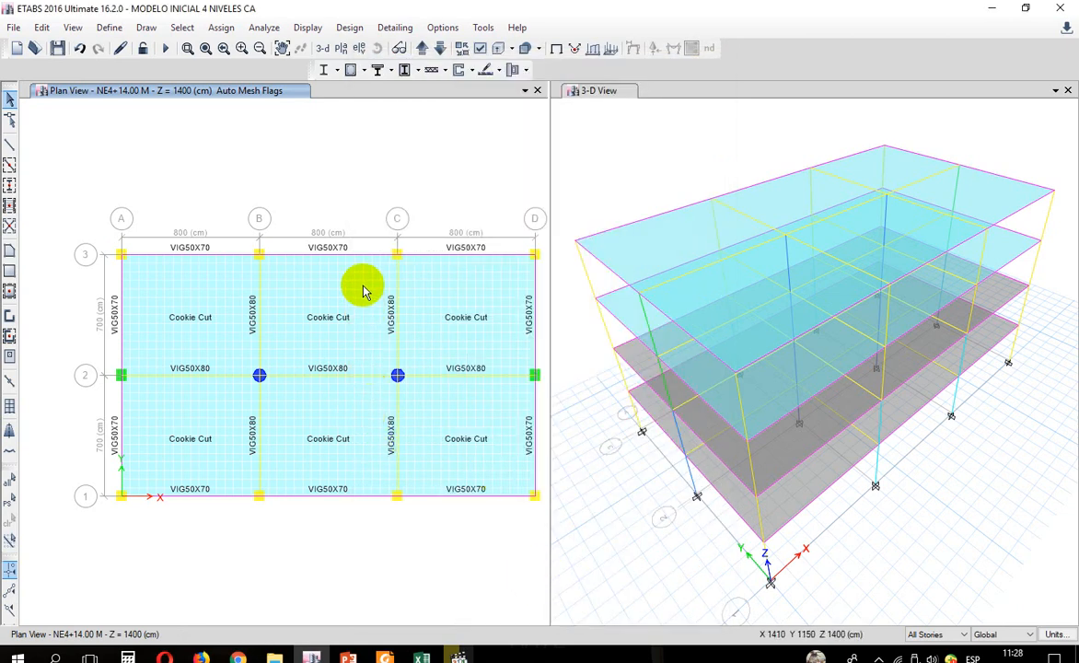
scroll(361, 283, up, 3)
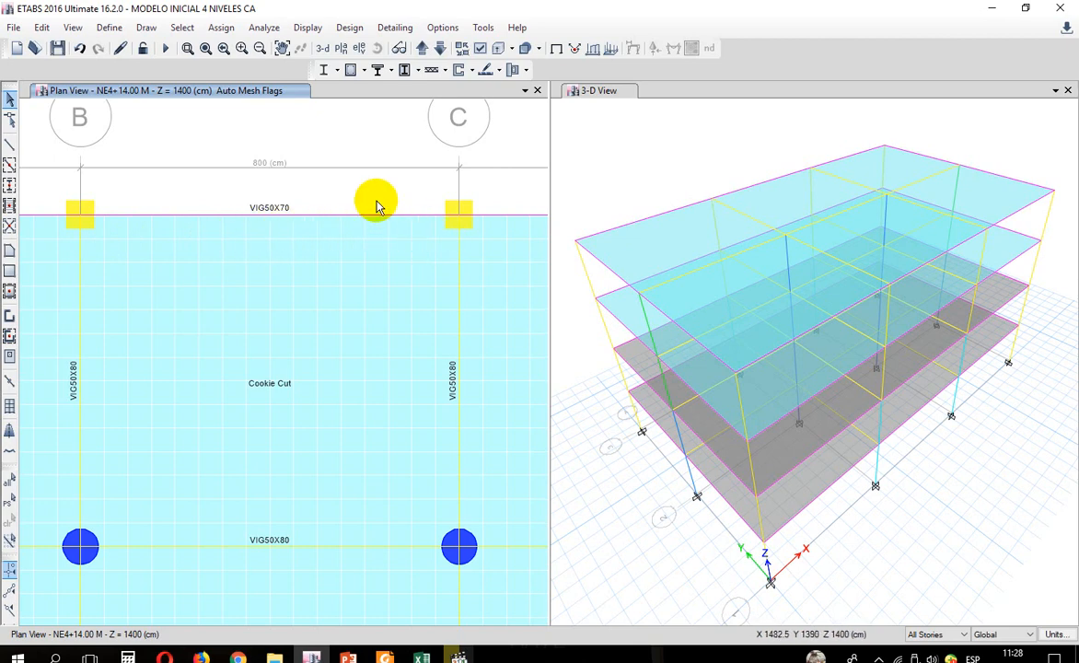
key(F3)
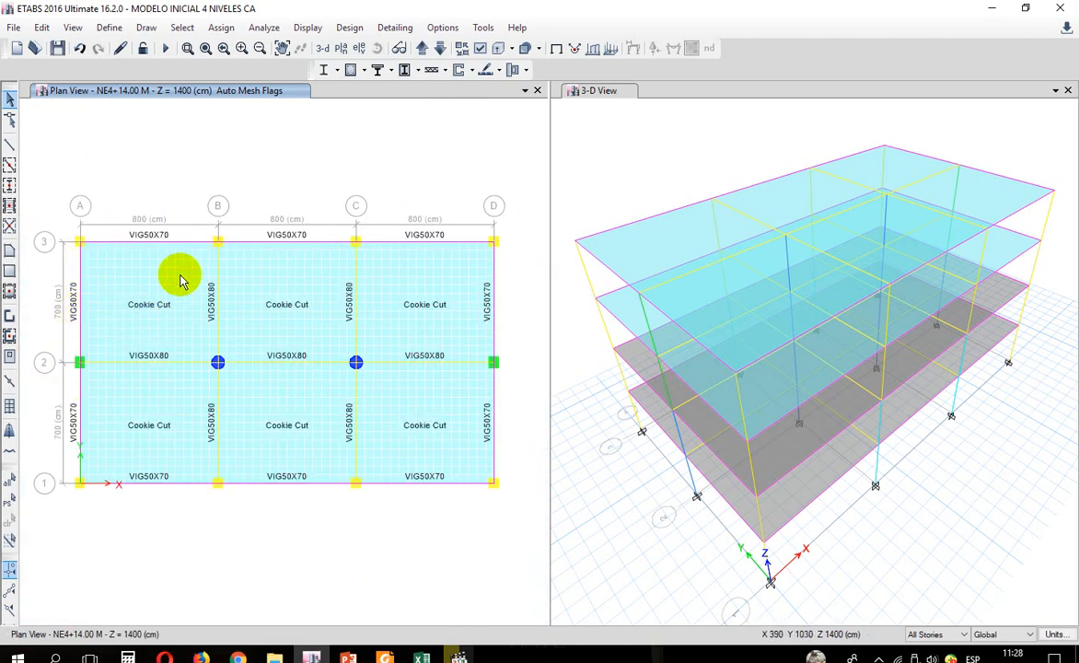
click(481, 51)
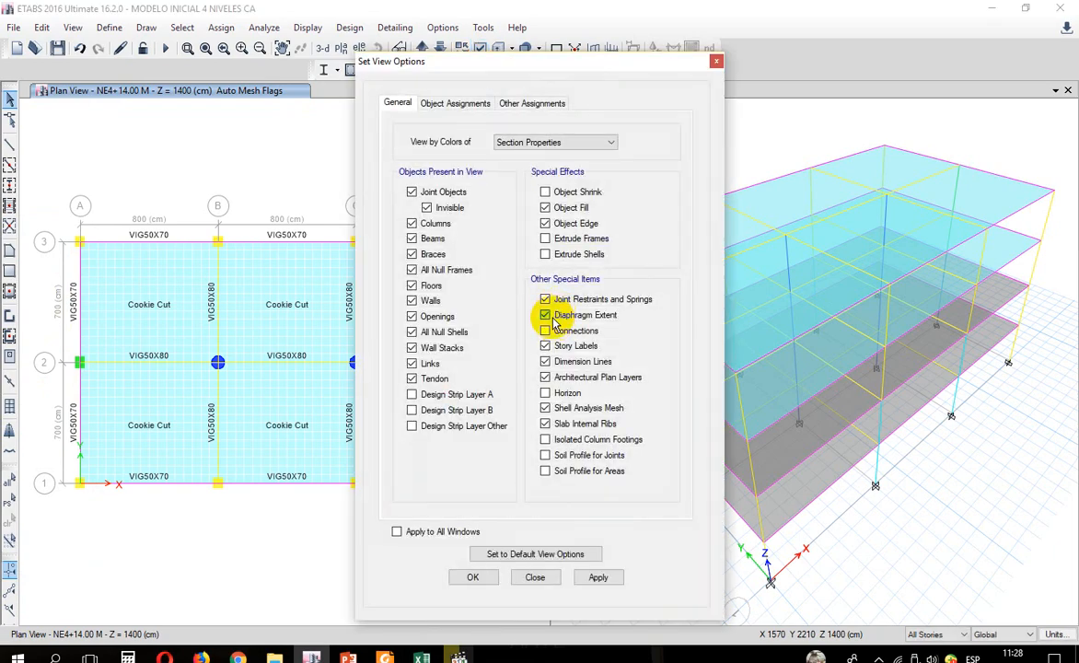
click(576, 576)
click(539, 576)
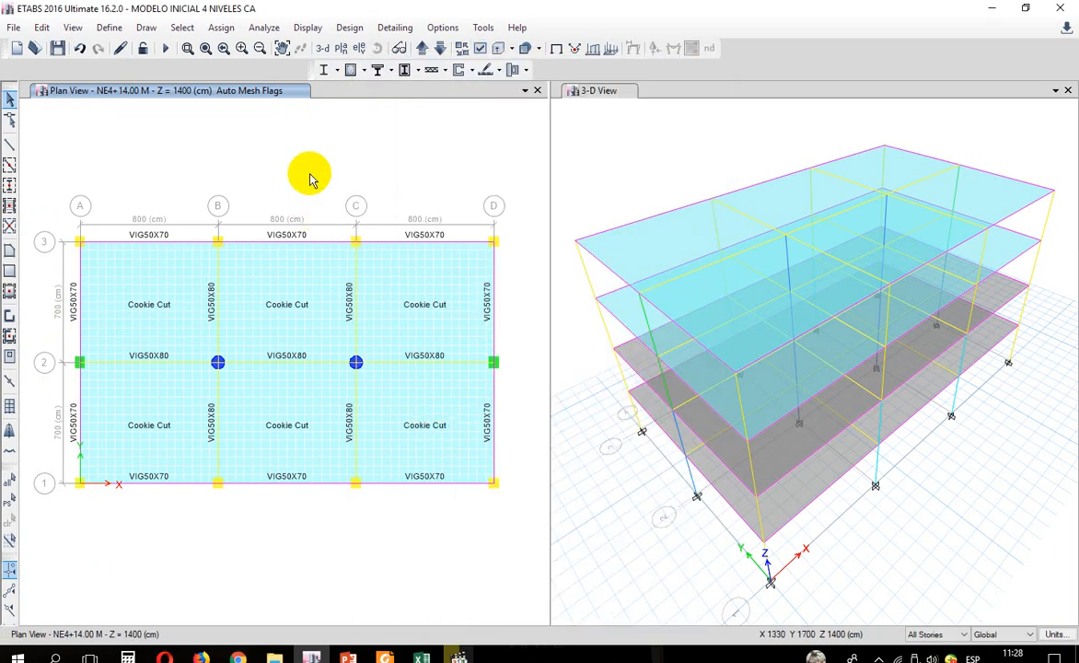
Step: Show the whole building in 3-D in the plan window to view the floor meshes on every story
click(321, 48)
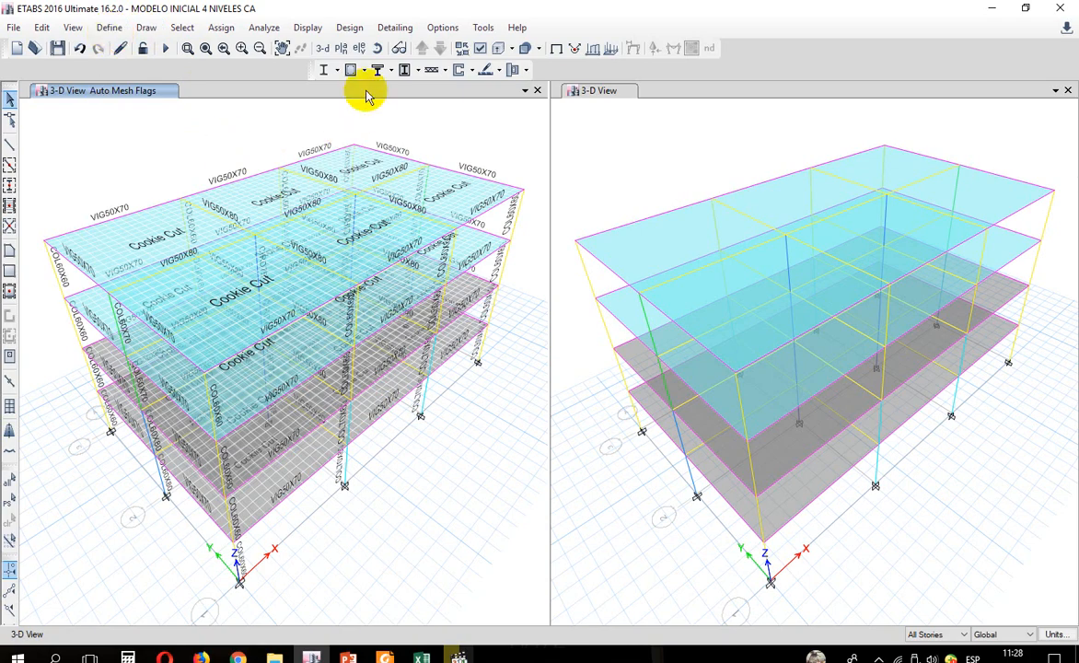
click(340, 48)
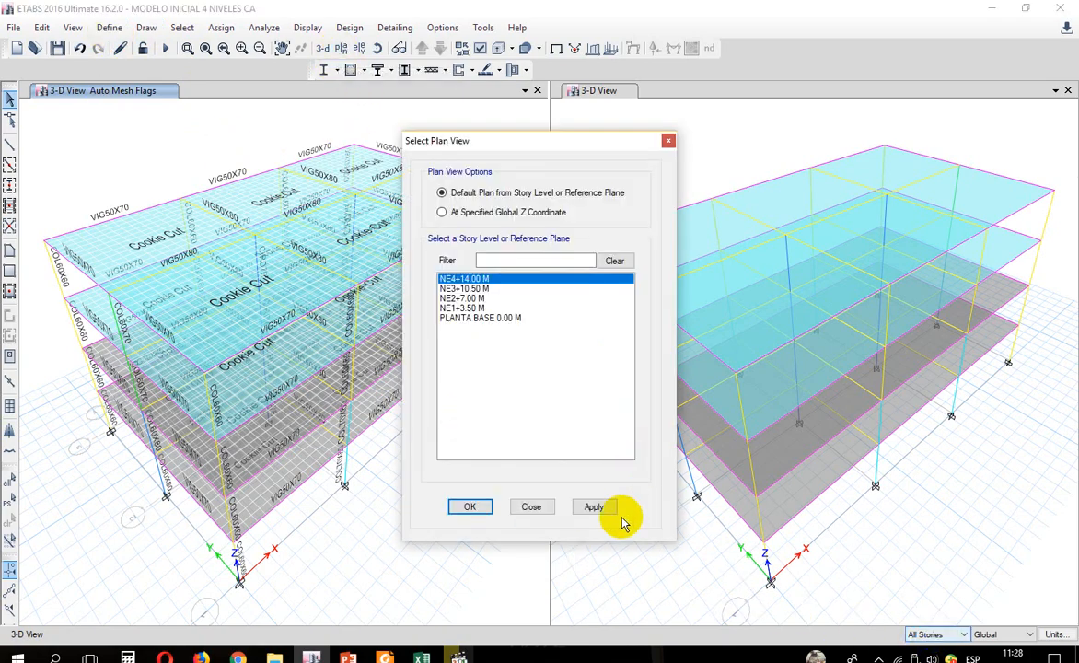
click(532, 508)
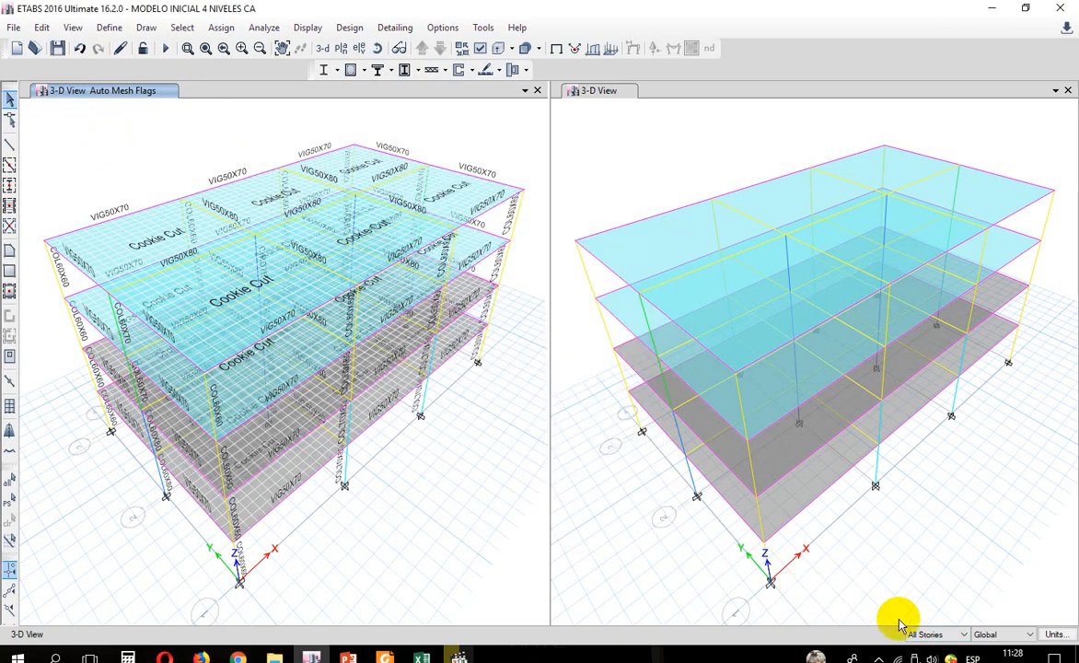
Step: Set the story scope to One Story and change the meshed 3-D view to the PLANTA BASE 0.00 M plan
click(925, 649)
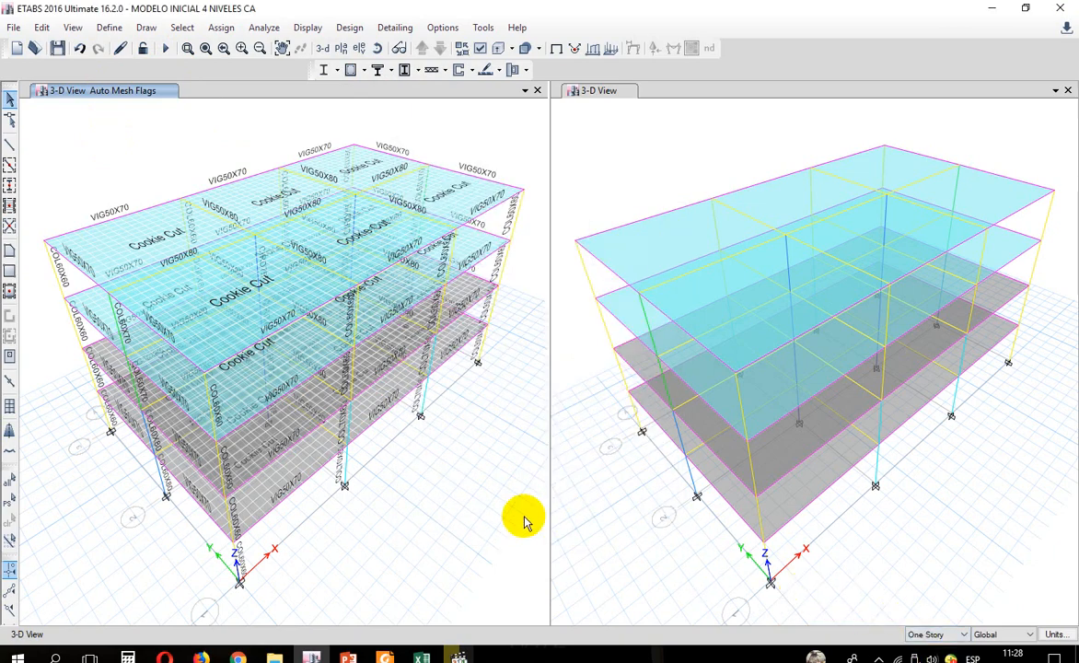
click(342, 51)
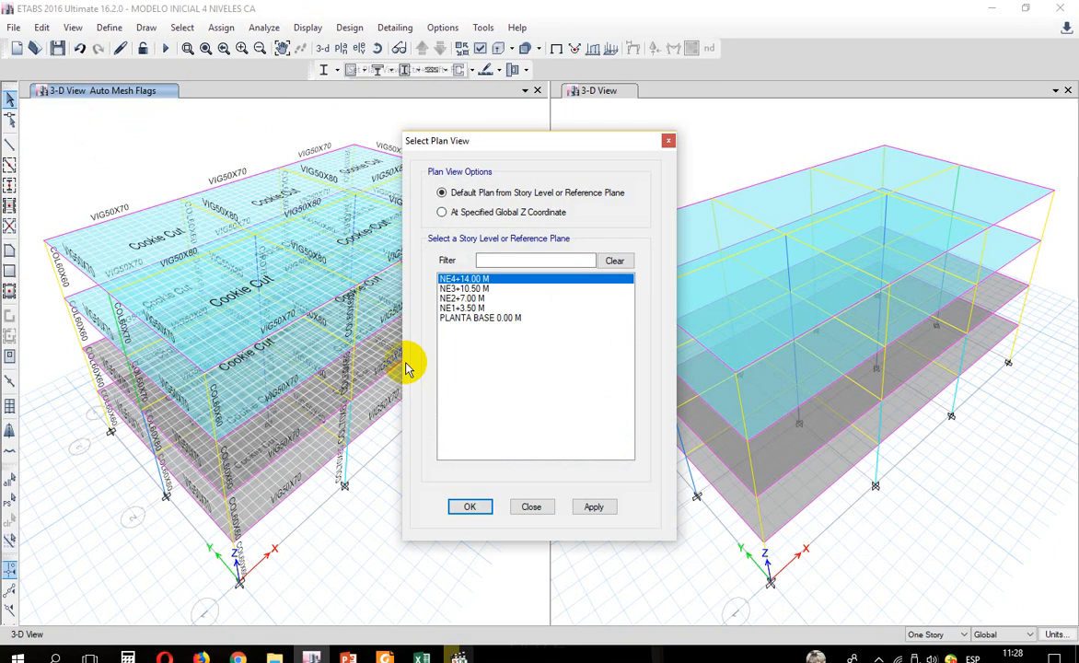
click(477, 318)
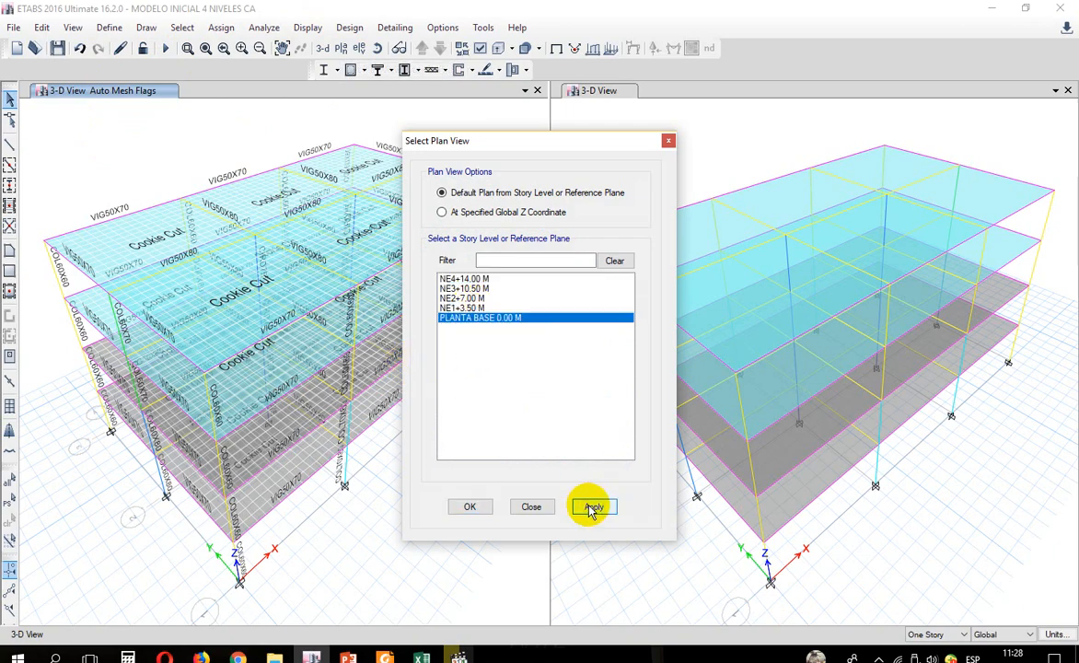
click(591, 508)
click(532, 506)
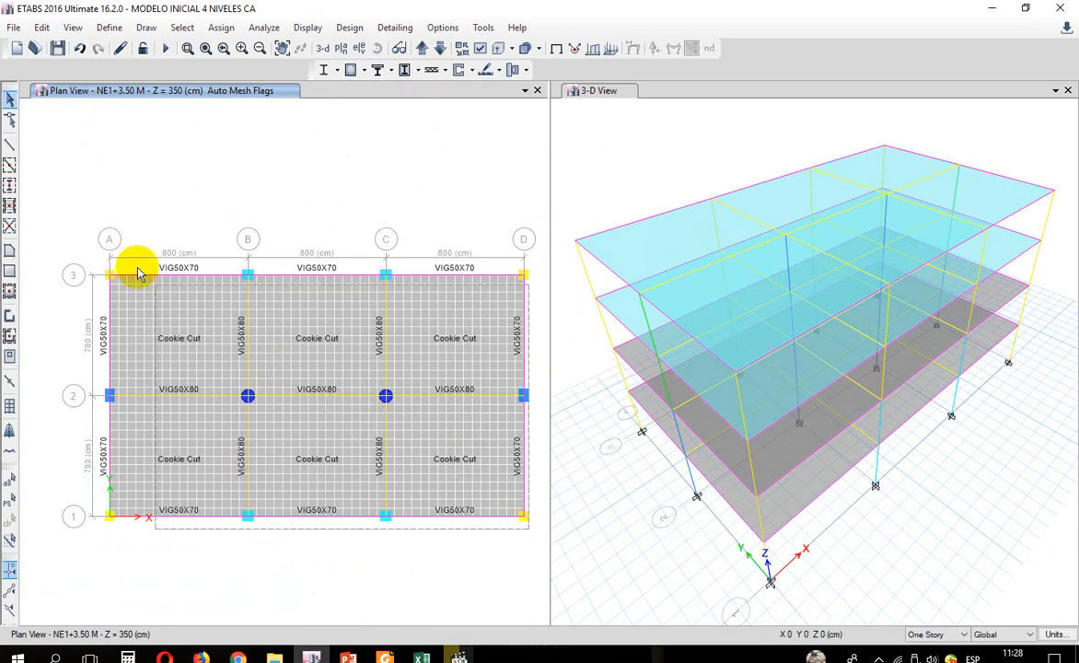
Step: Window-select the entire NE1+3.50 M floor plan and choose diaphragm D1 as its shell diaphragm assignment
drag(136, 273, 79, 248)
click(221, 28)
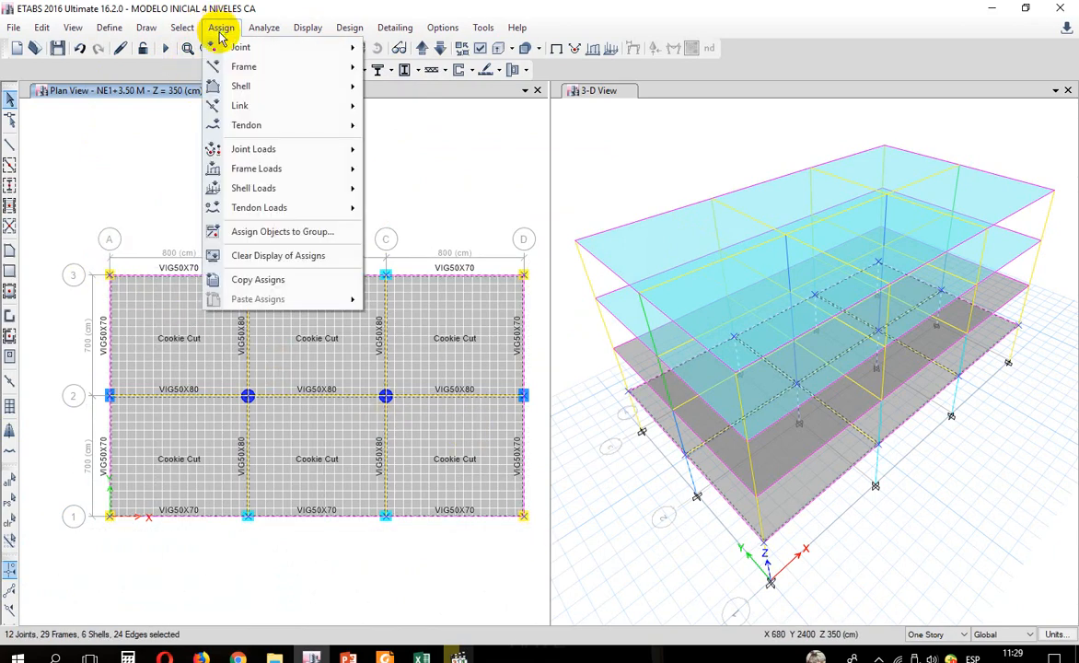
mouse_move(272, 85)
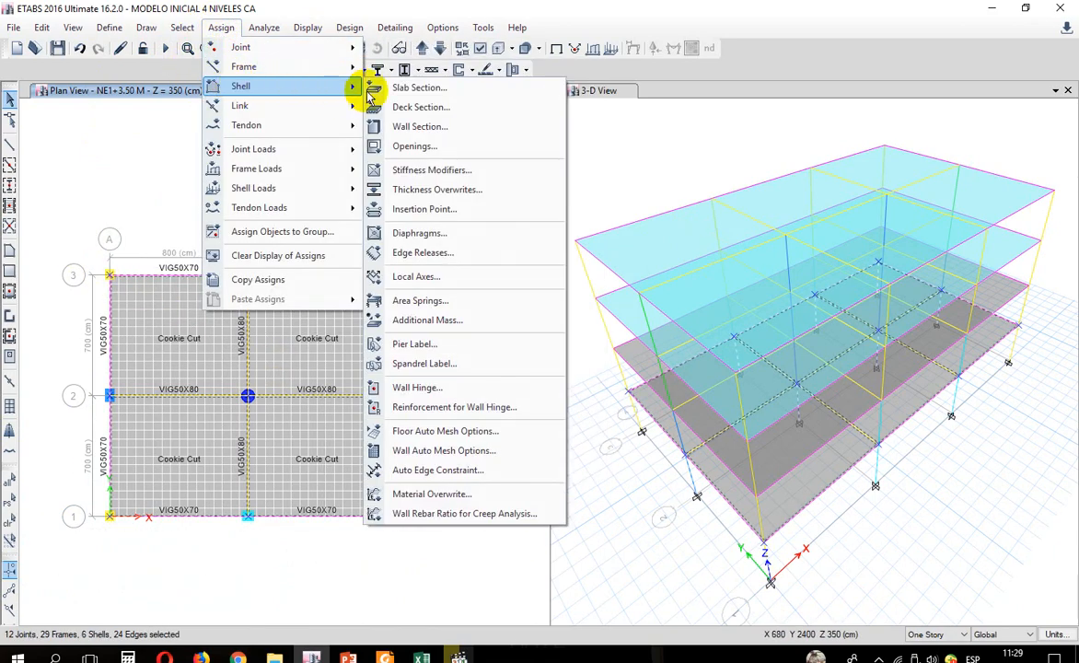
click(416, 232)
click(451, 224)
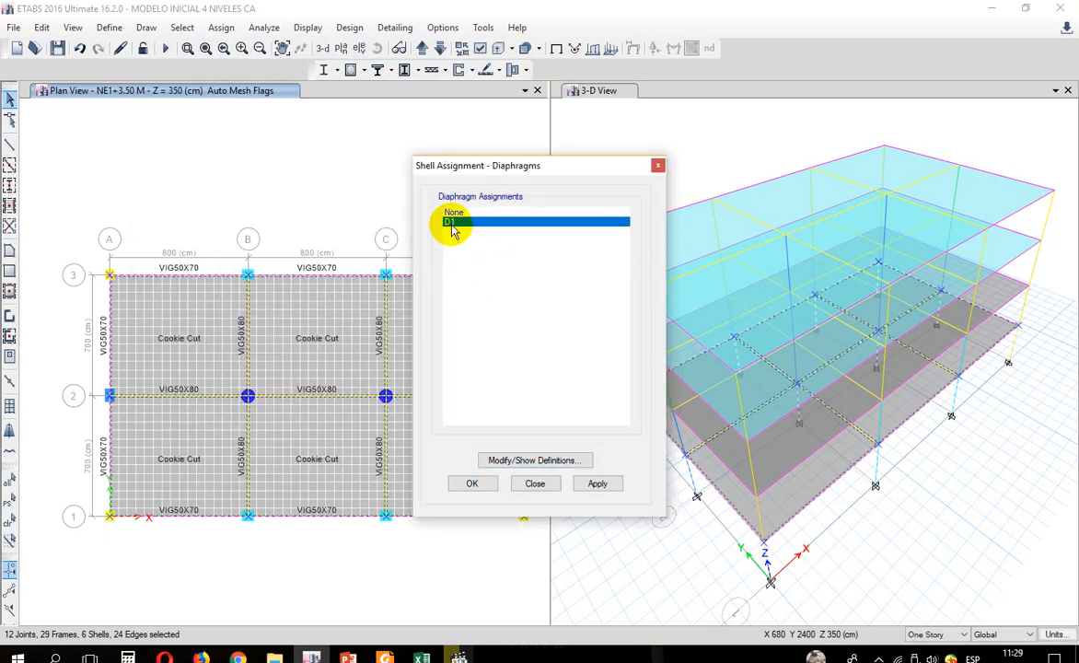
drag(480, 167, 599, 120)
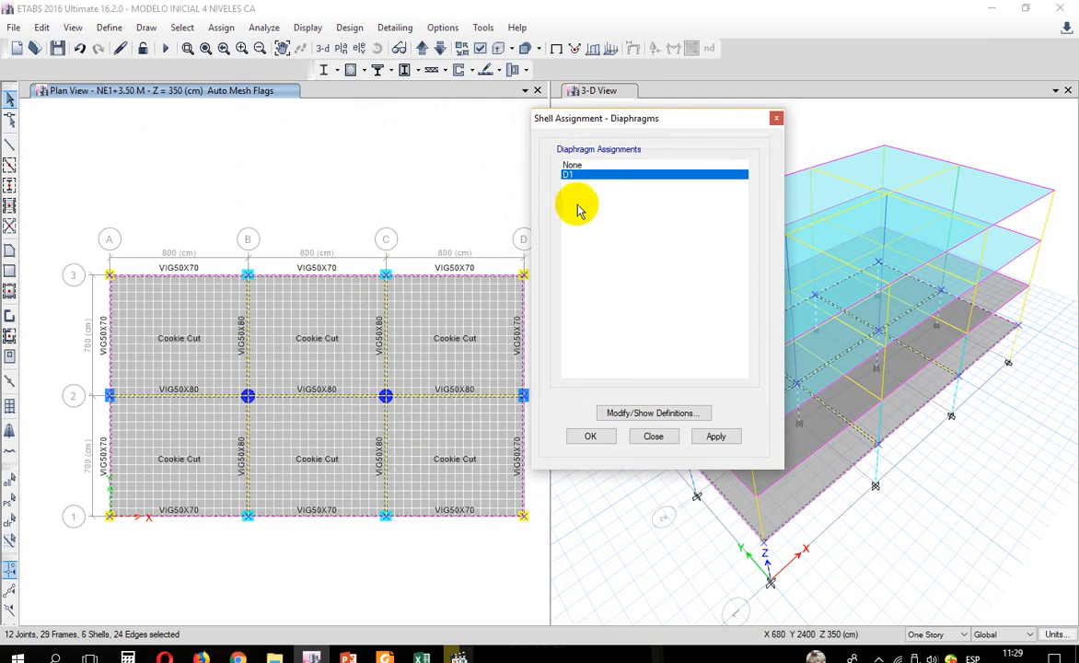
Step: Keep diaphragm D1 defined as Rigid and apply it to the selected NE1+3.50 M slabs
click(635, 418)
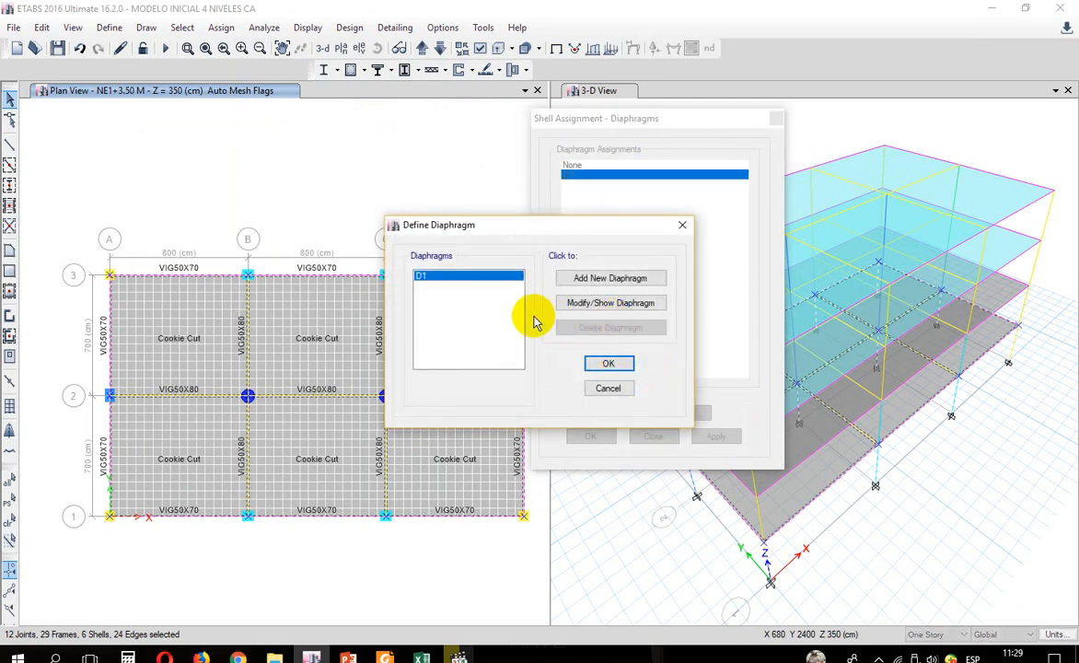
click(595, 310)
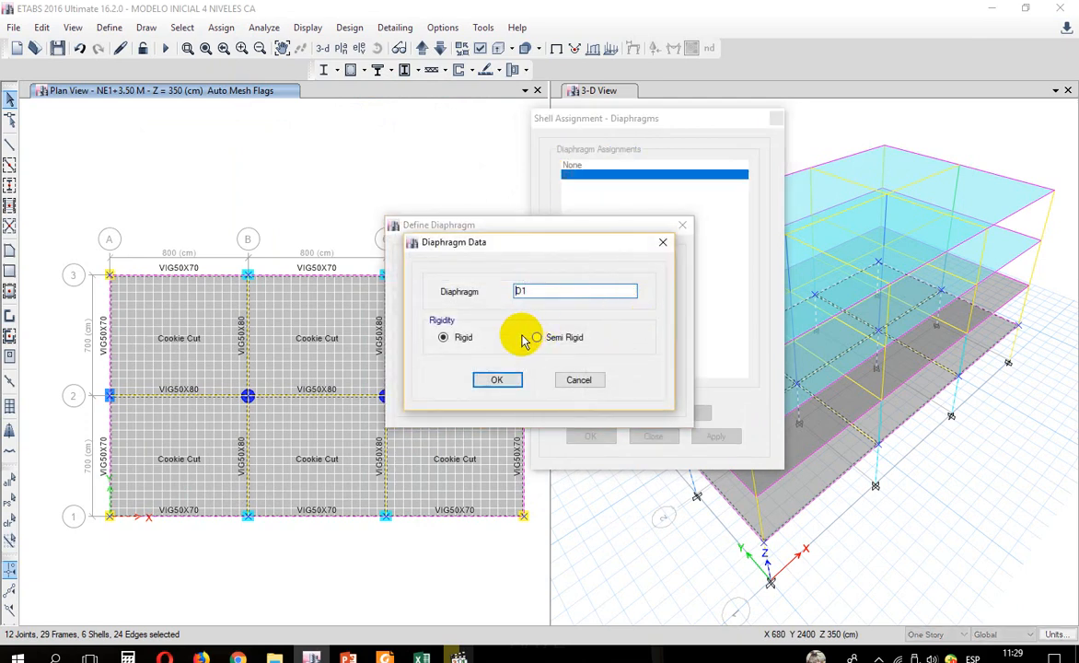
click(497, 381)
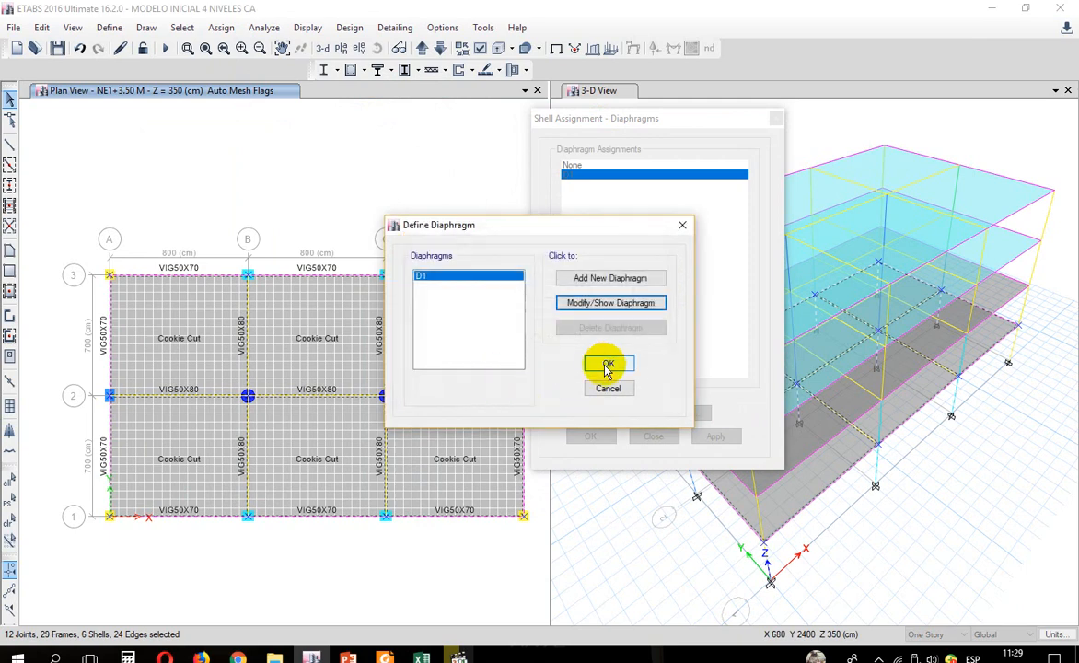
click(552, 362)
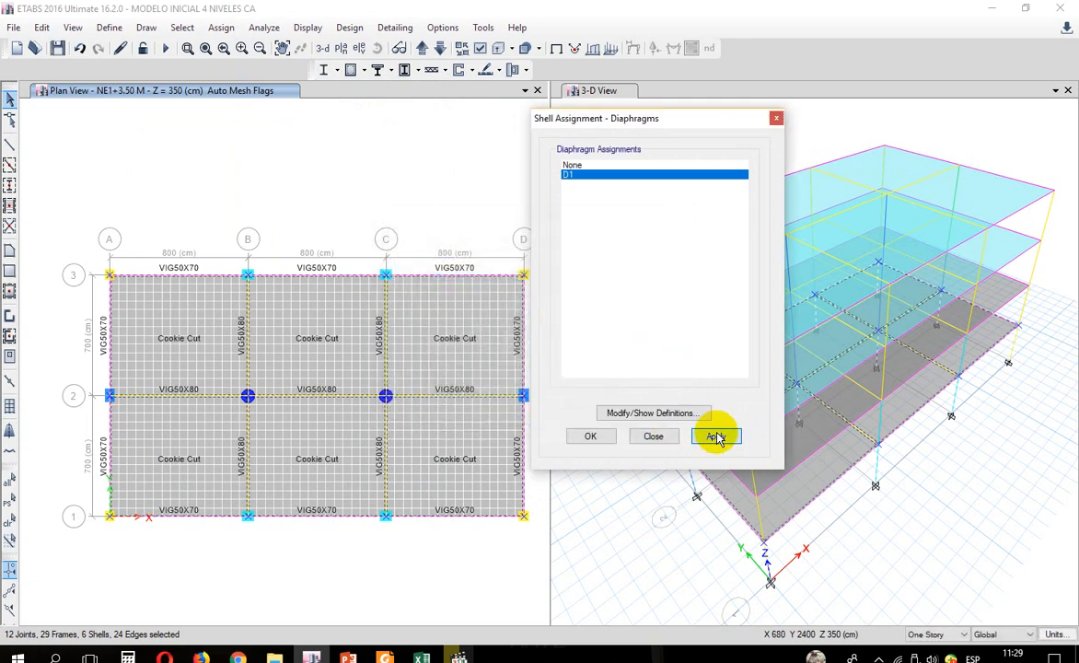
click(716, 436)
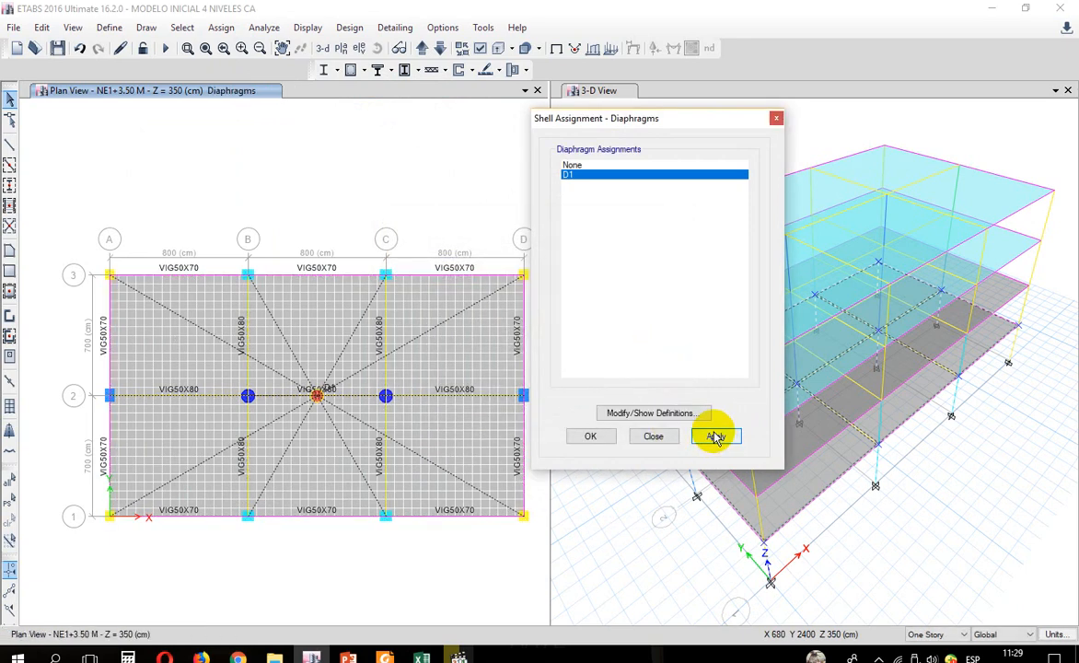
click(654, 436)
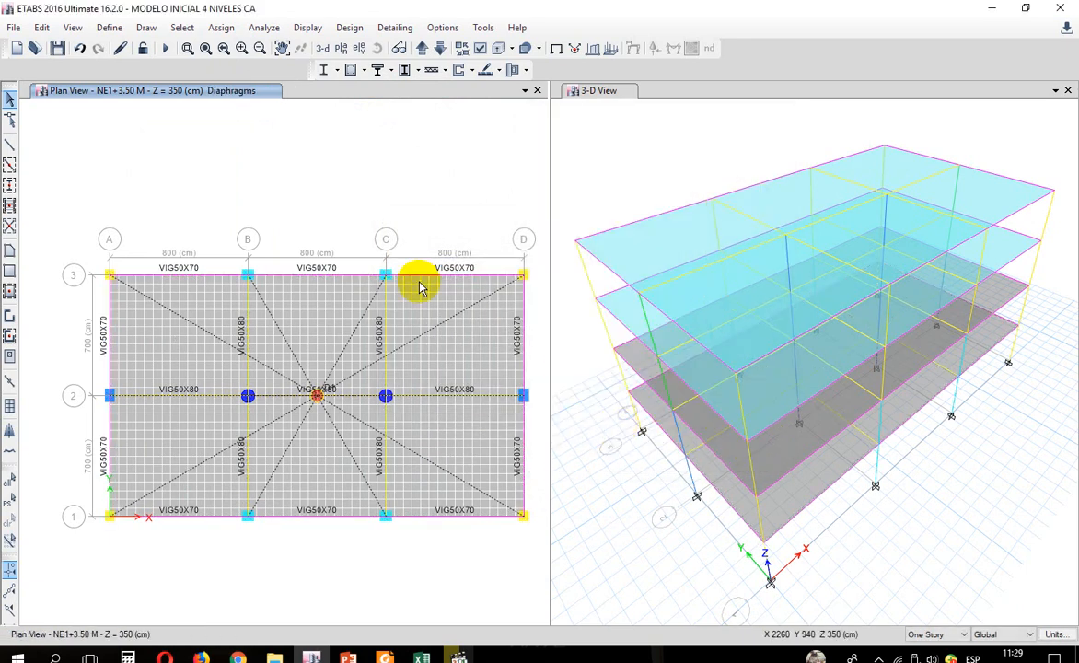
Step: Go up to the NE2+7.00 M plan, window-select the whole floor and assign diaphragm D1 to its slabs
click(421, 48)
drag(539, 532, 80, 234)
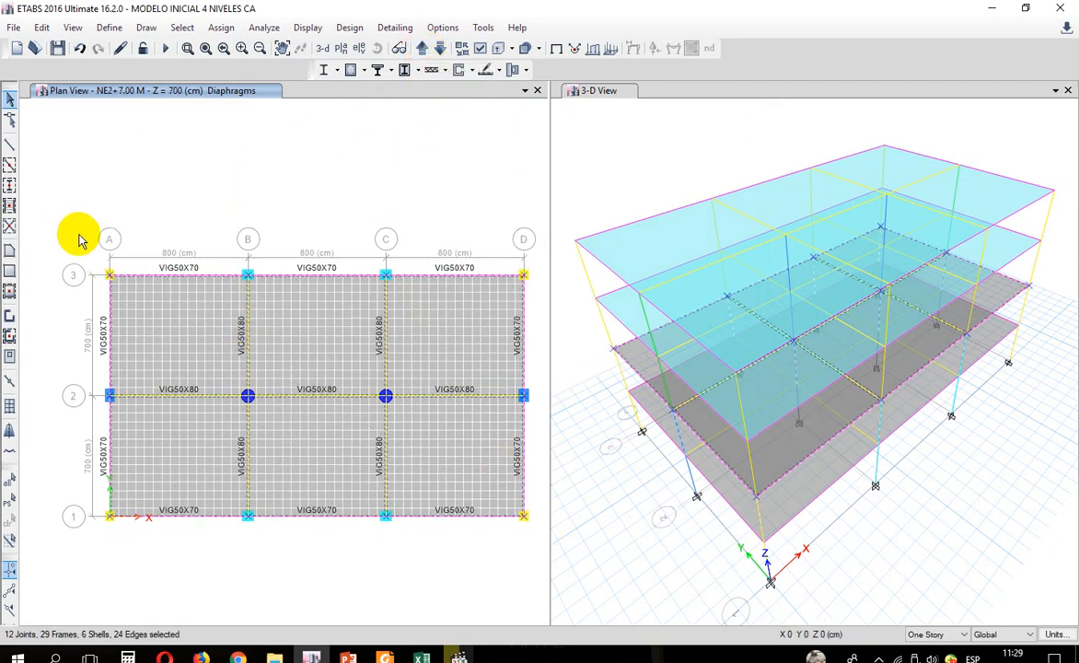
click(221, 28)
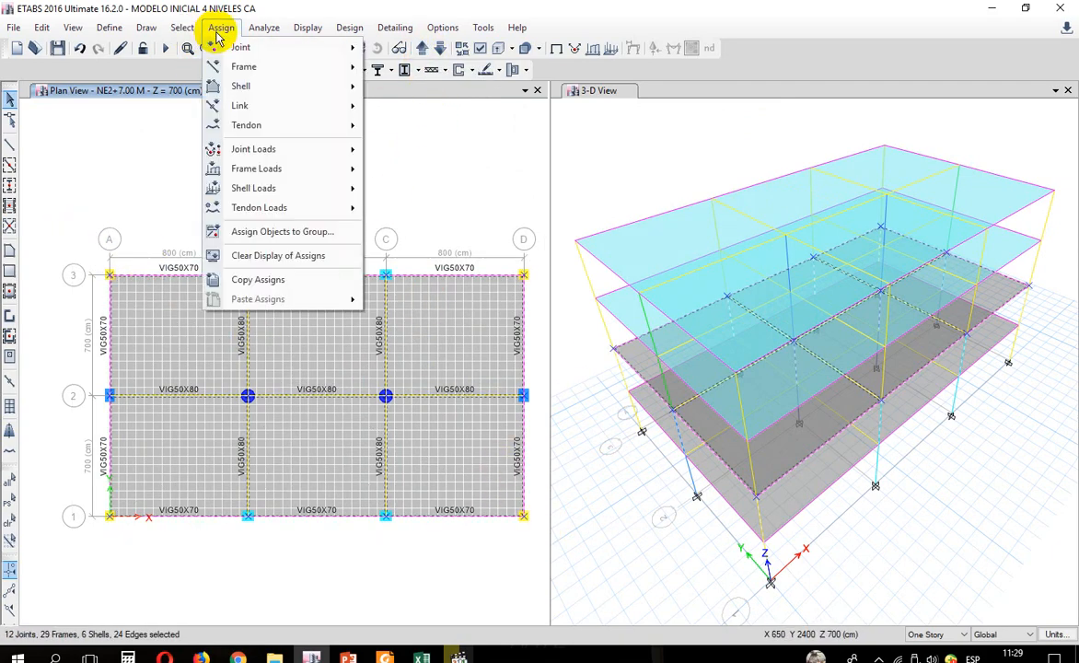
mouse_move(213, 85)
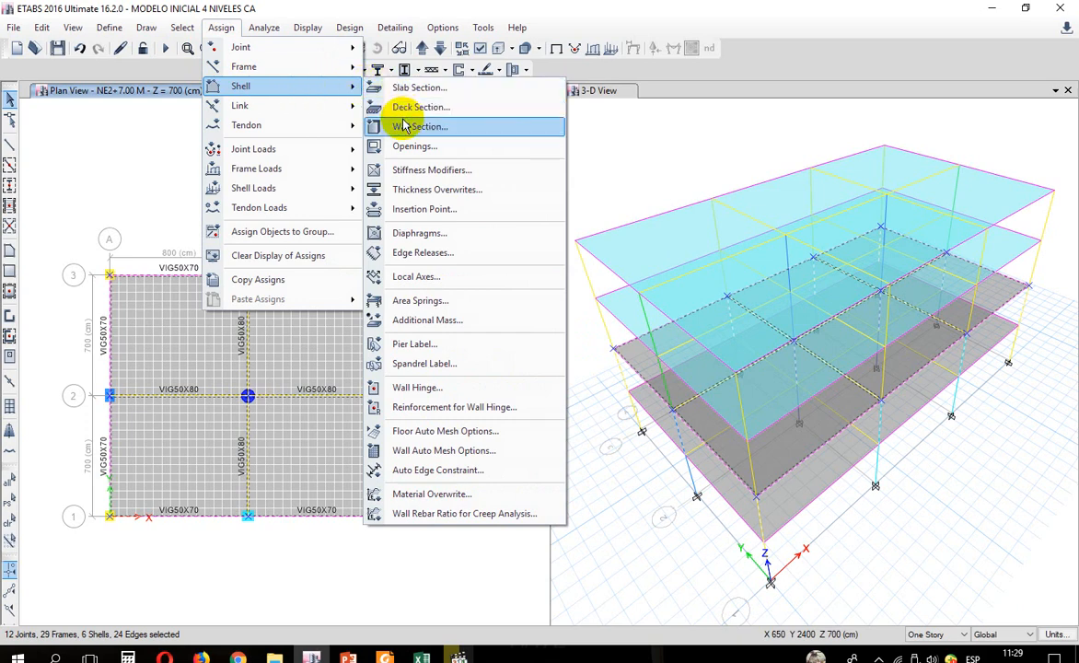
click(420, 234)
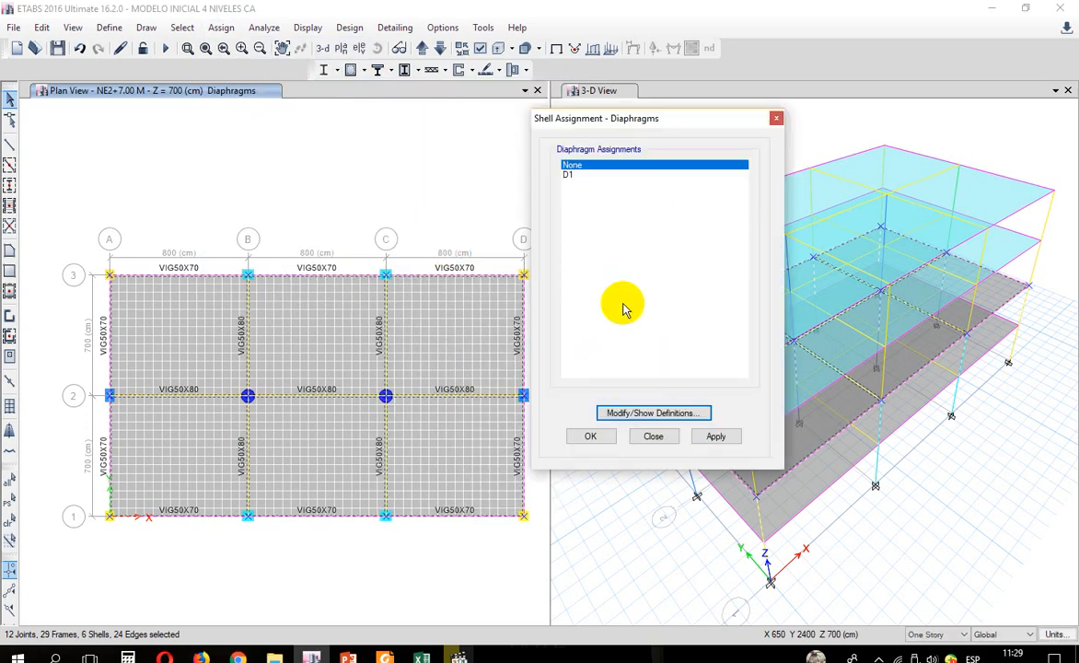
click(574, 175)
click(714, 436)
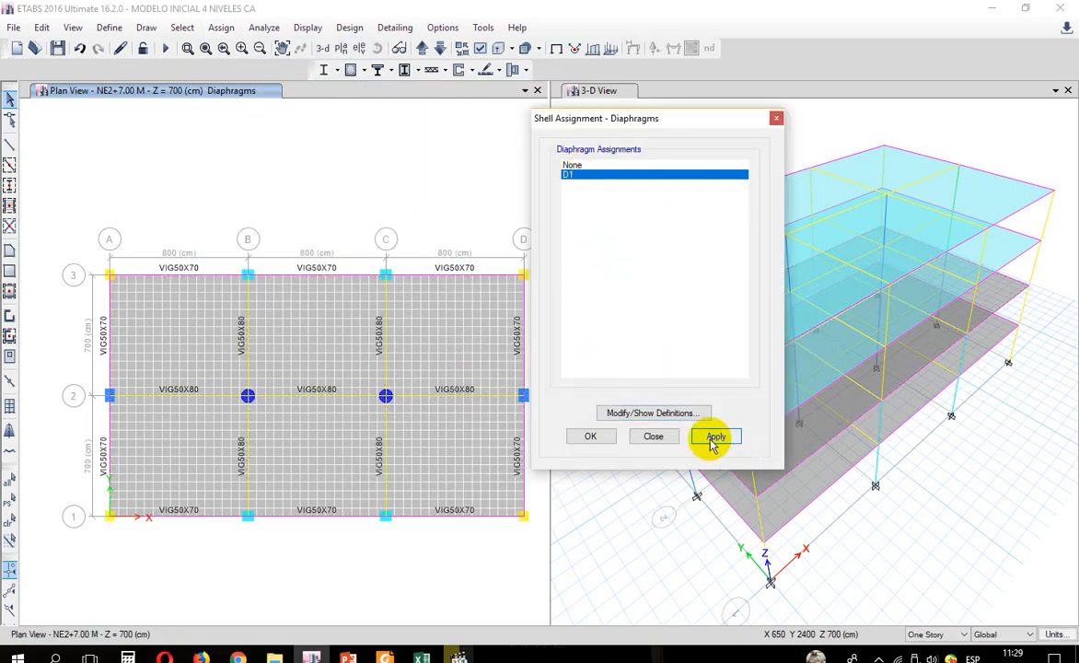
click(654, 436)
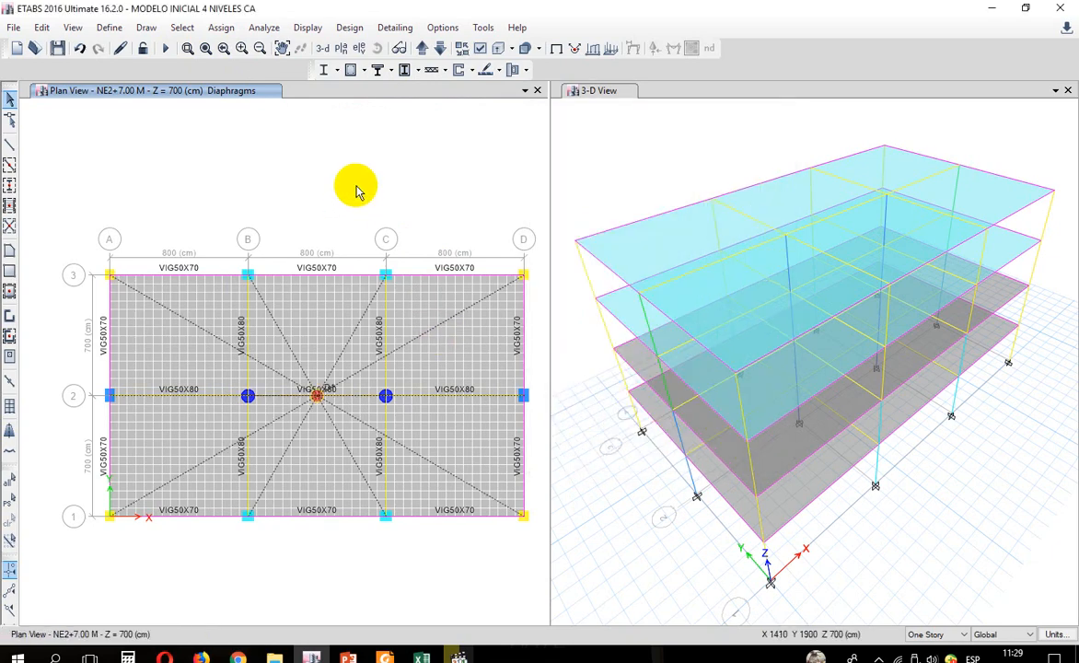
Step: Window-select the whole NE3+10.50 M floor plan and assign diaphragm D1 to its slabs
drag(523, 530, 70, 232)
click(223, 28)
mouse_move(272, 87)
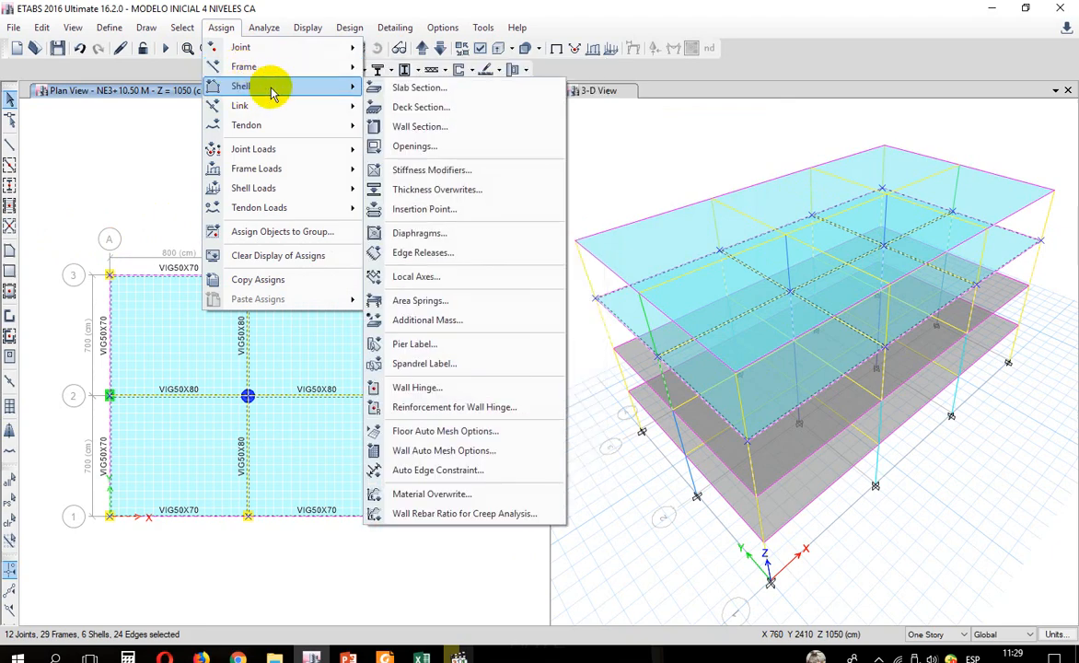
click(419, 233)
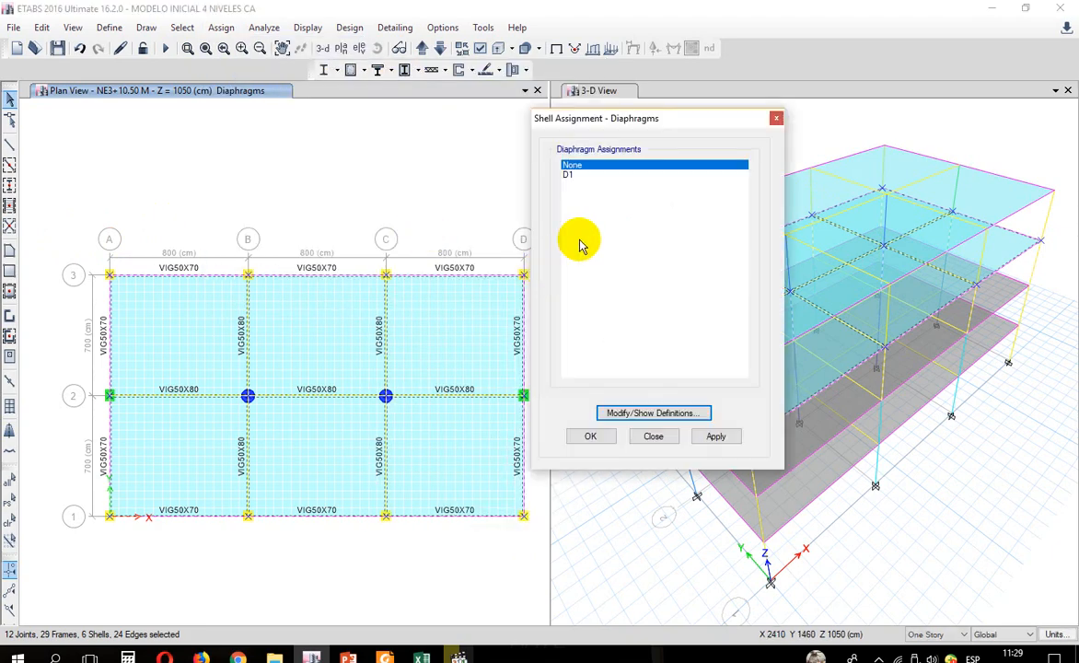
click(572, 174)
click(716, 437)
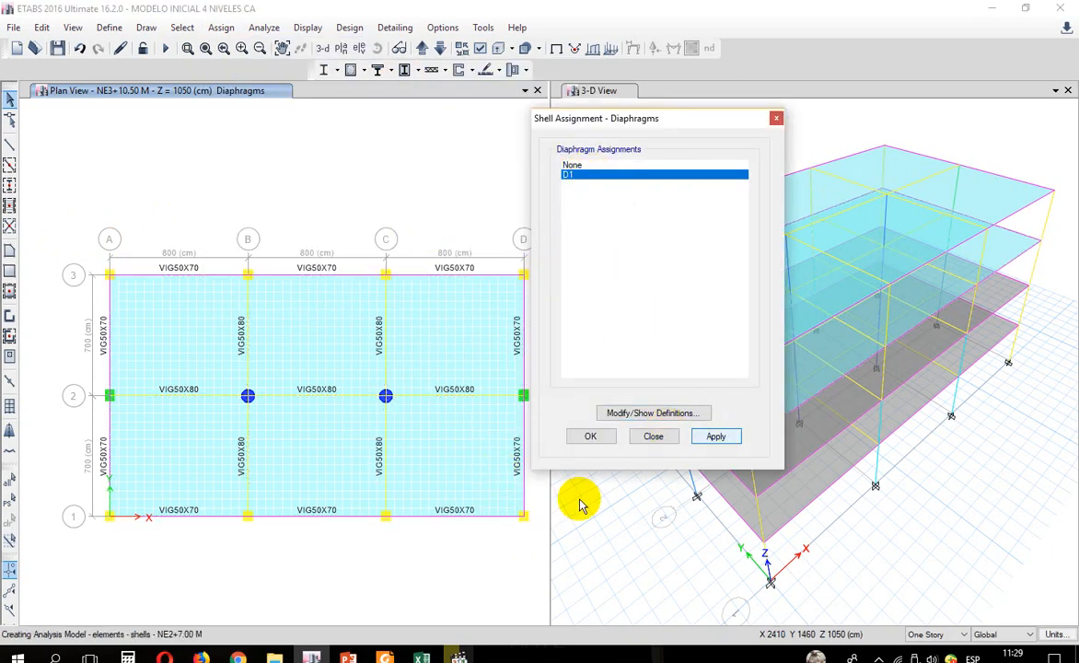
click(650, 438)
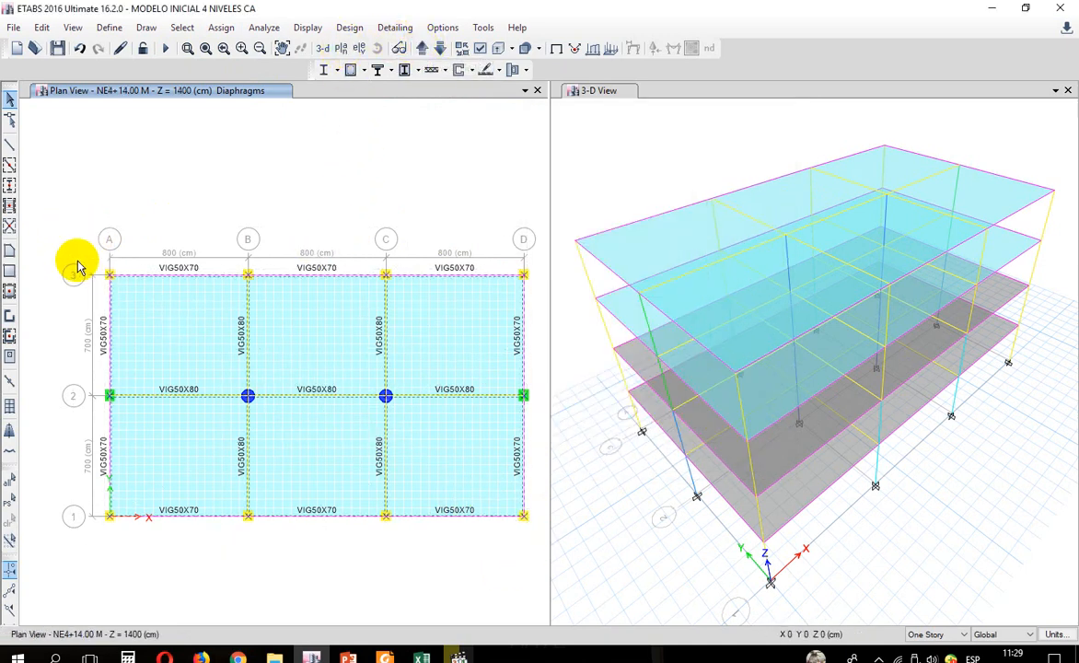
Step: Select everything on the NE4+14.00 M plan and assign diaphragm D1 to its slabs
key(ctrl+a)
click(221, 27)
mouse_move(318, 85)
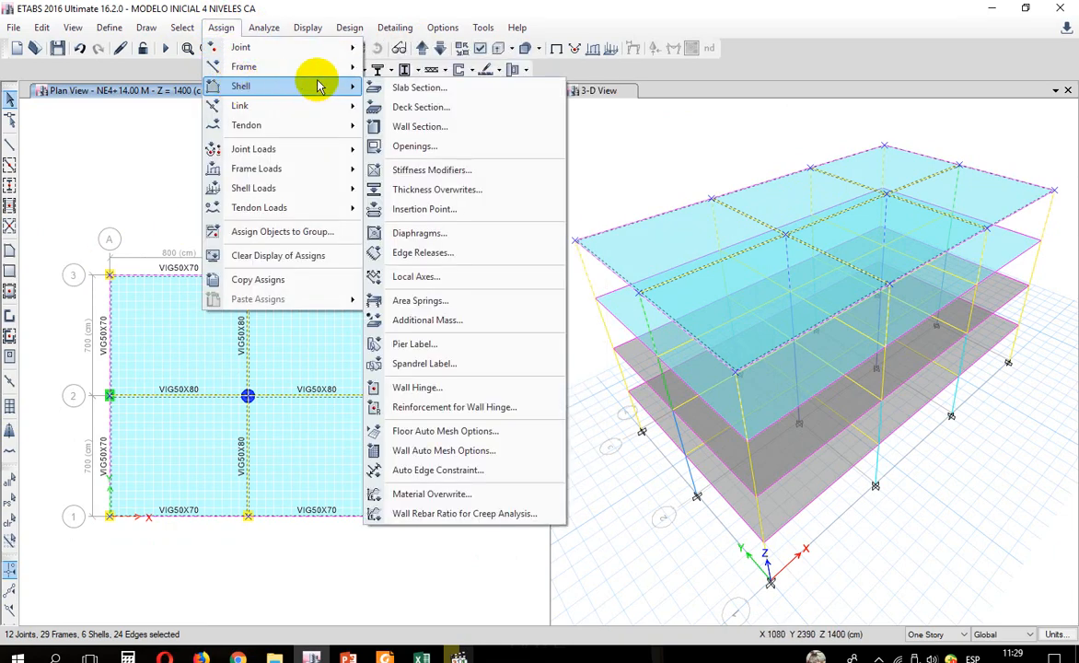
click(422, 232)
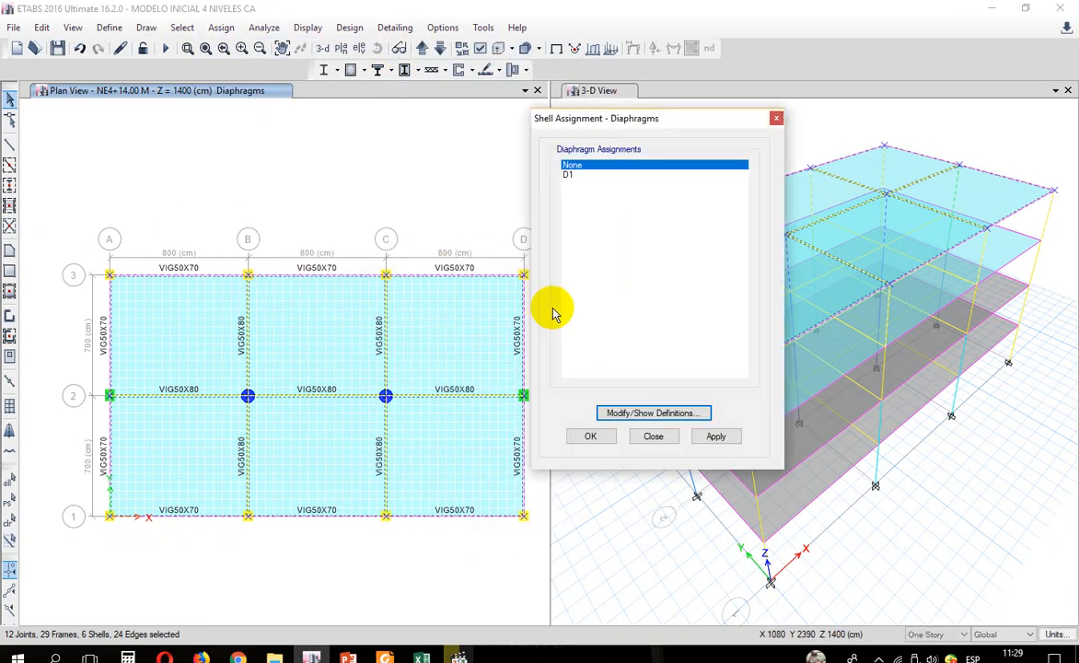
click(577, 180)
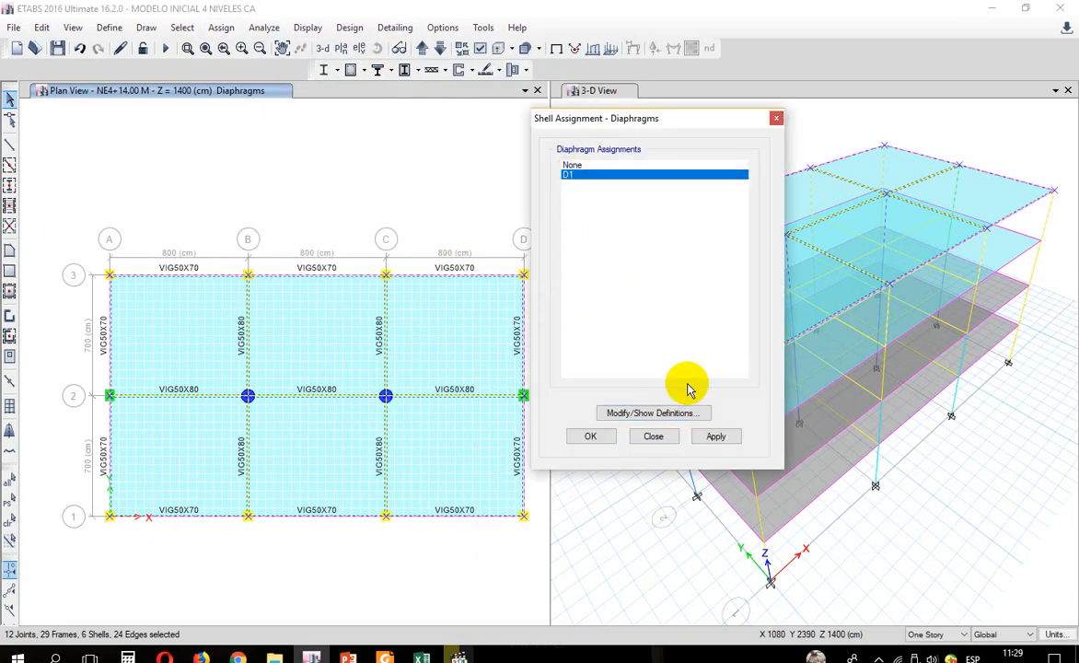
click(717, 439)
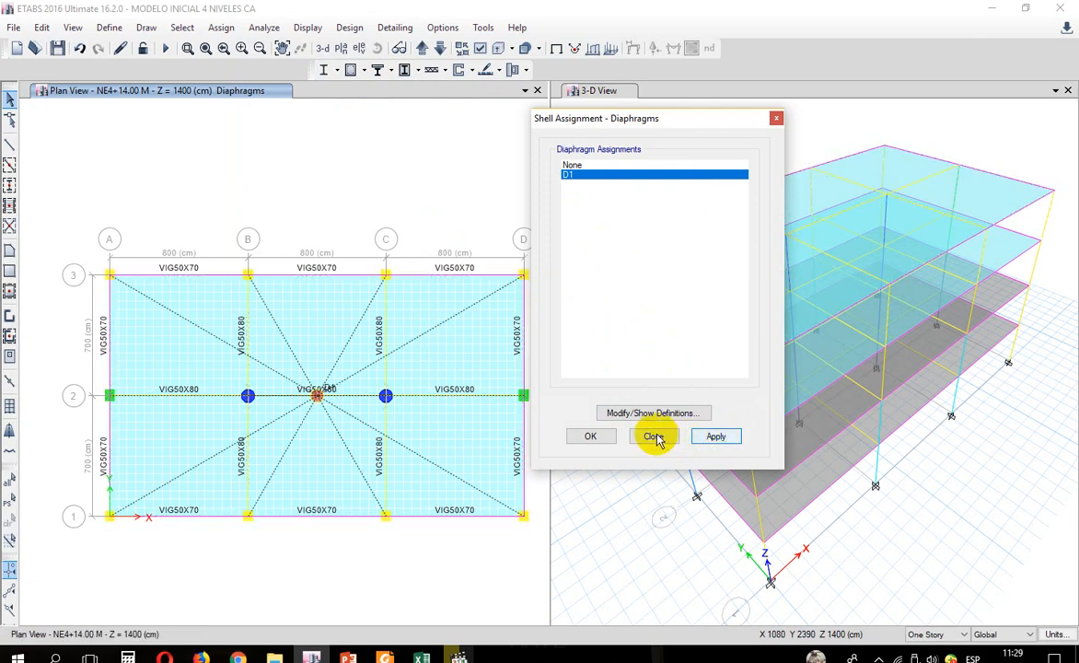
click(654, 437)
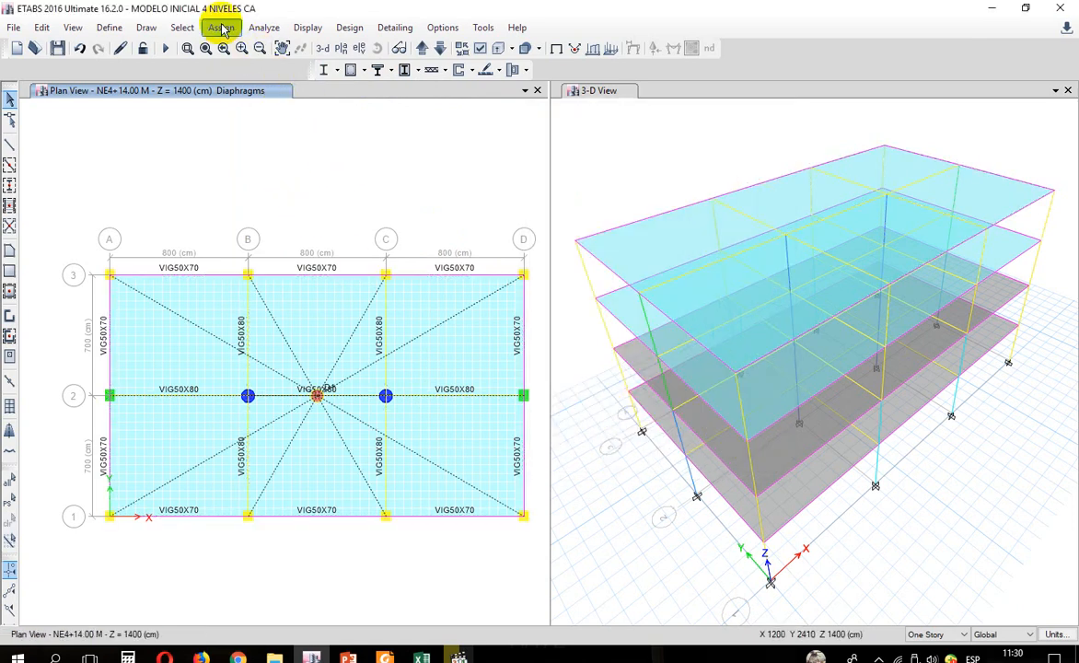
Step: Review which load cases are set to run, leaving the settings as they are
click(264, 28)
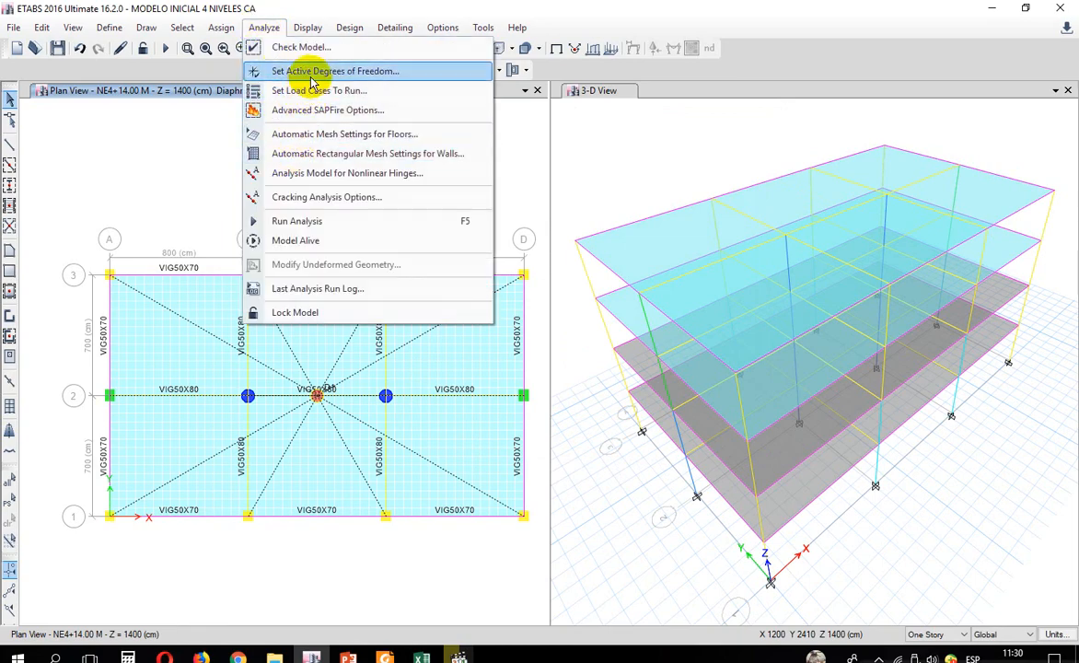
click(271, 90)
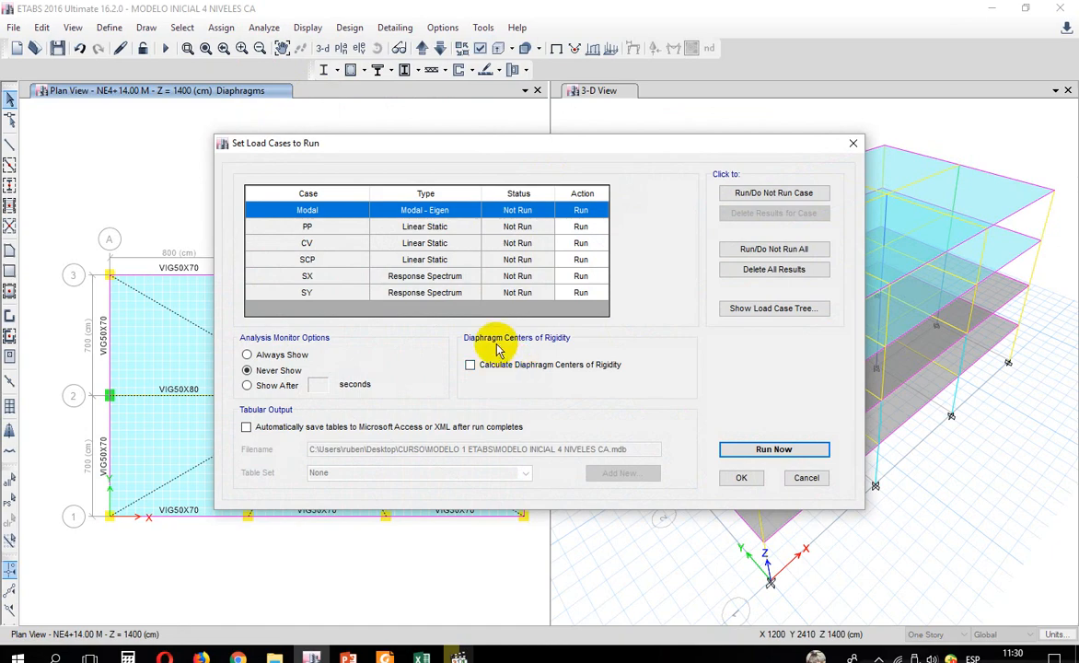
click(804, 480)
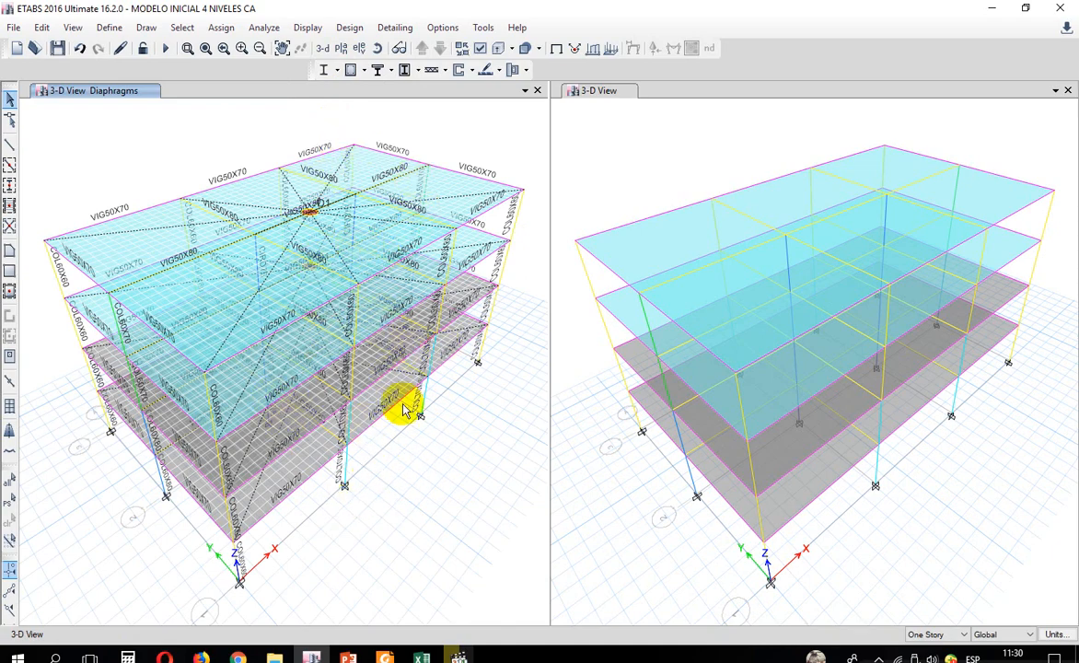
Step: Display the undeformed 3-D model with slab internal ribs hidden and save the model
click(556, 48)
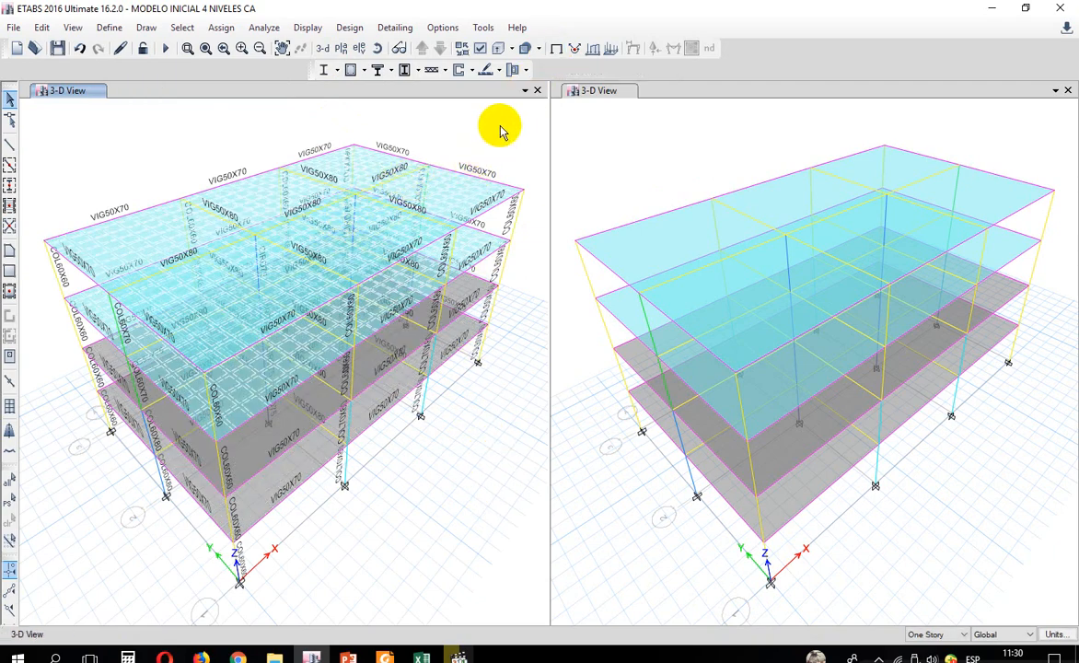
click(480, 48)
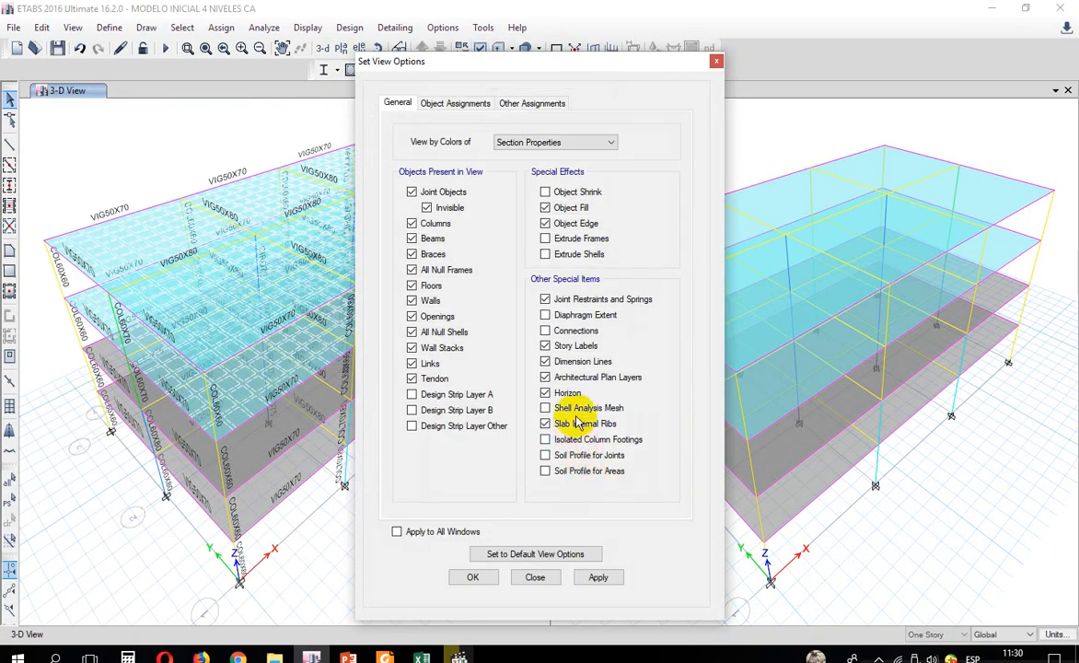
click(597, 576)
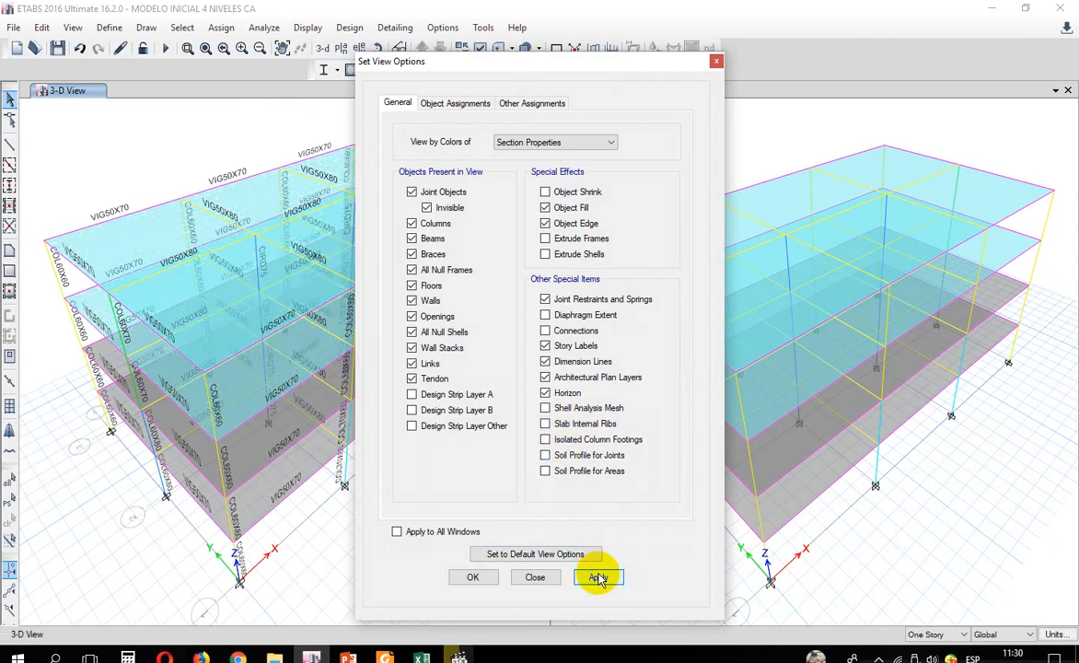
click(532, 577)
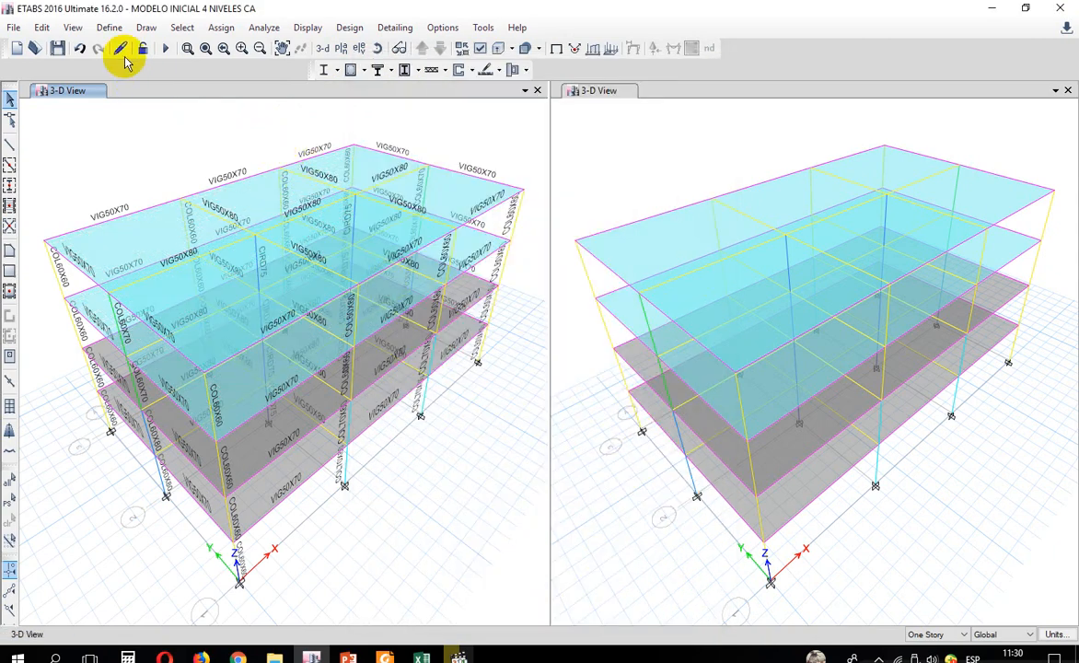
click(57, 47)
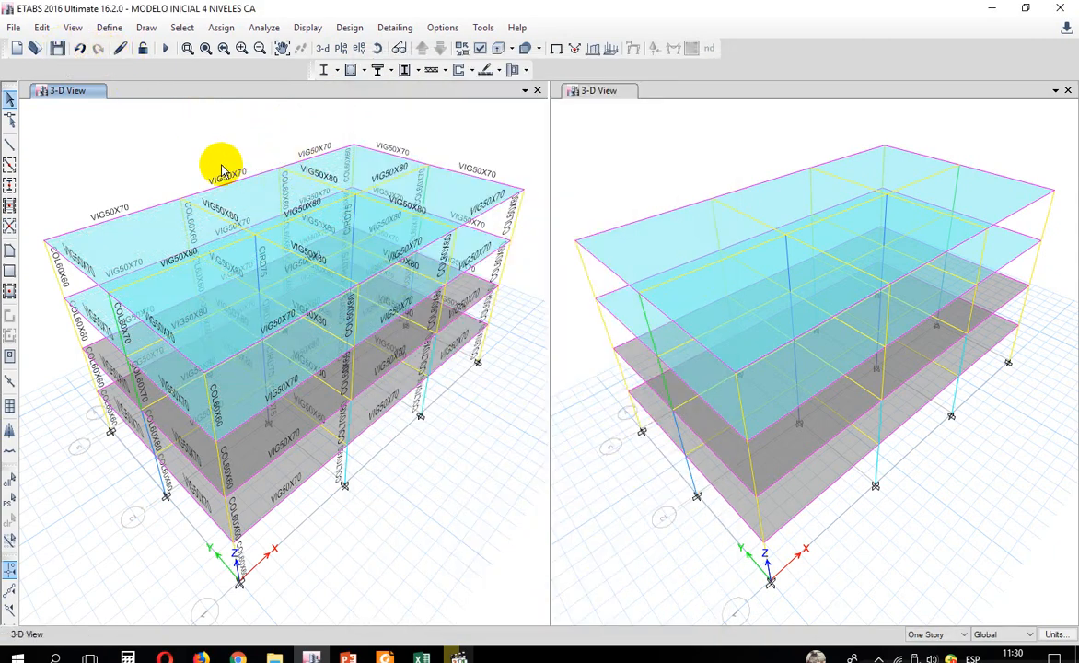
Step: Select the whole model and run Check Model on selected objects only, with both Fix options, frame trimming/joint moving and joint story assignment, enabled
click(11, 485)
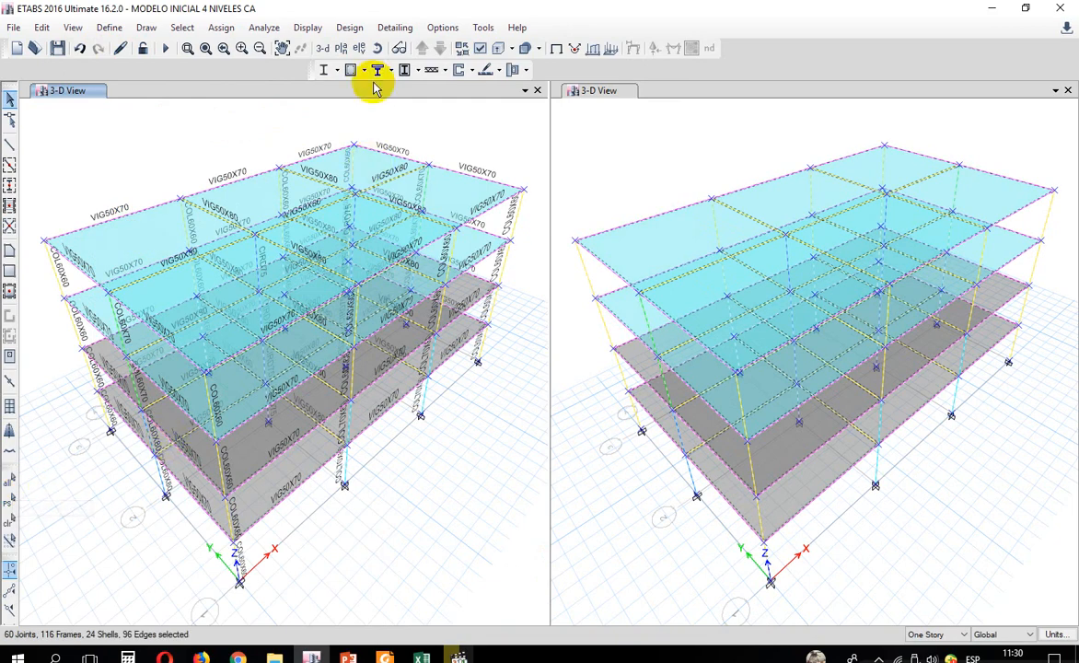
click(264, 27)
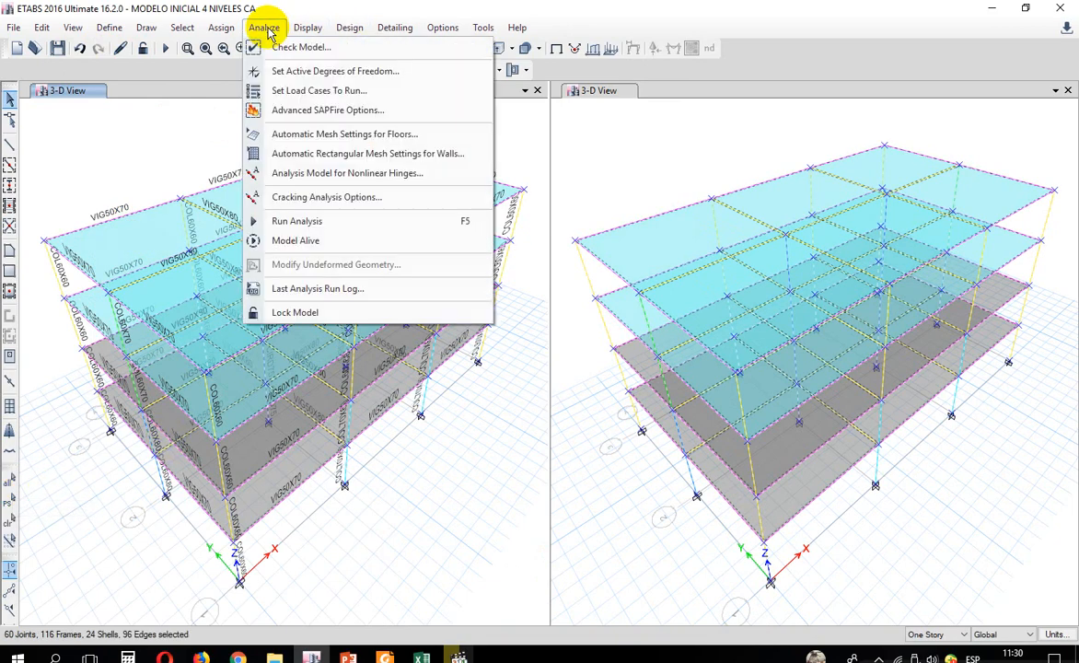
click(283, 44)
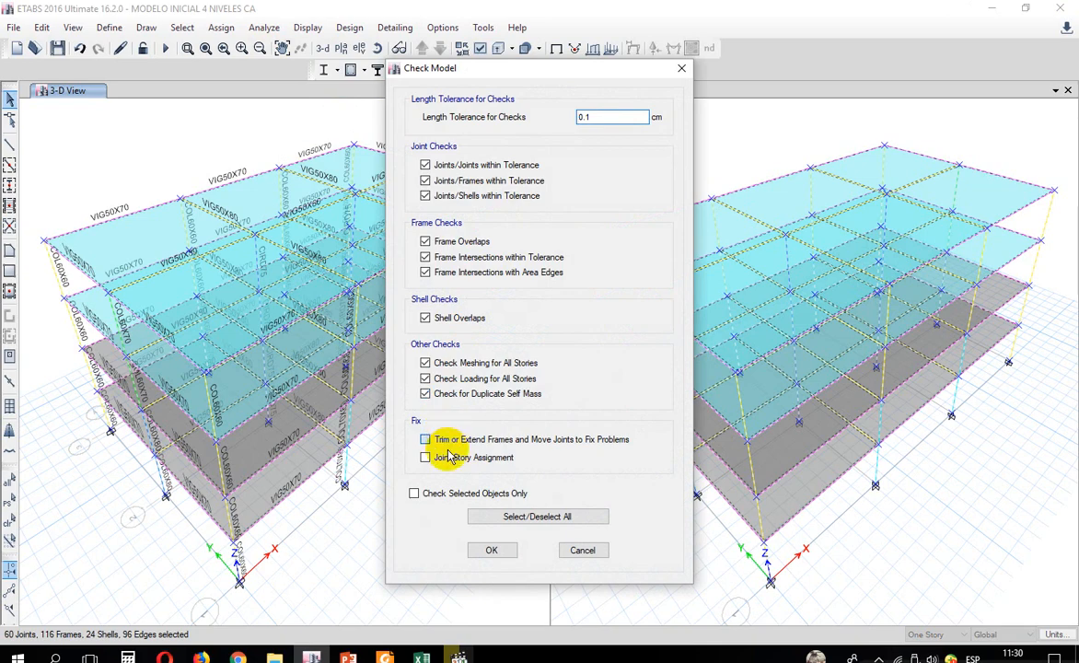
click(447, 460)
click(416, 493)
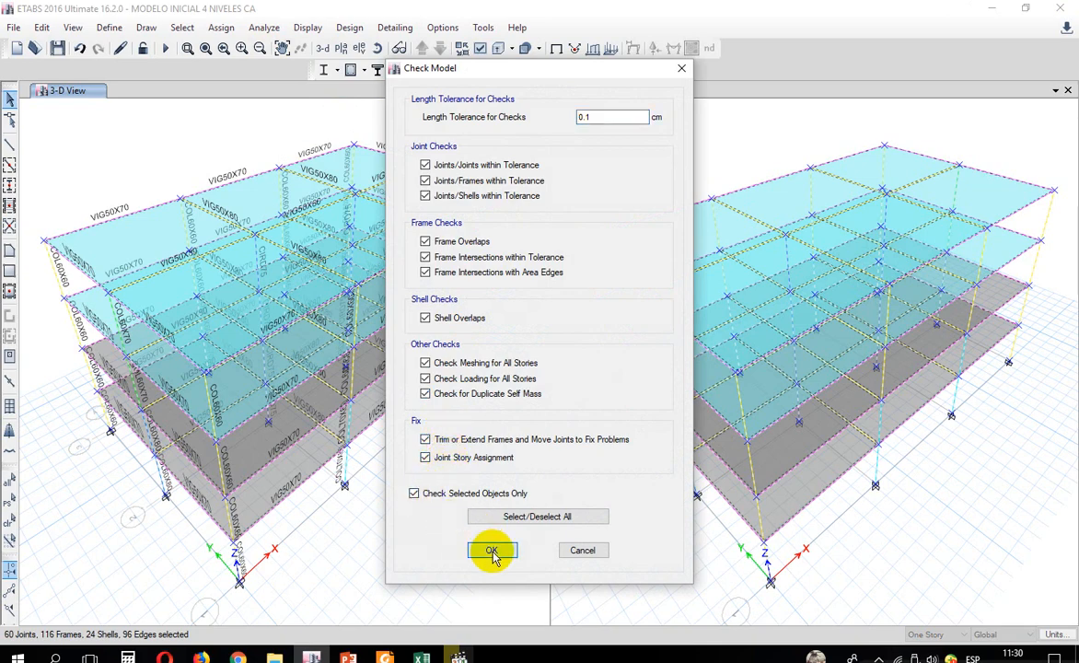
click(492, 551)
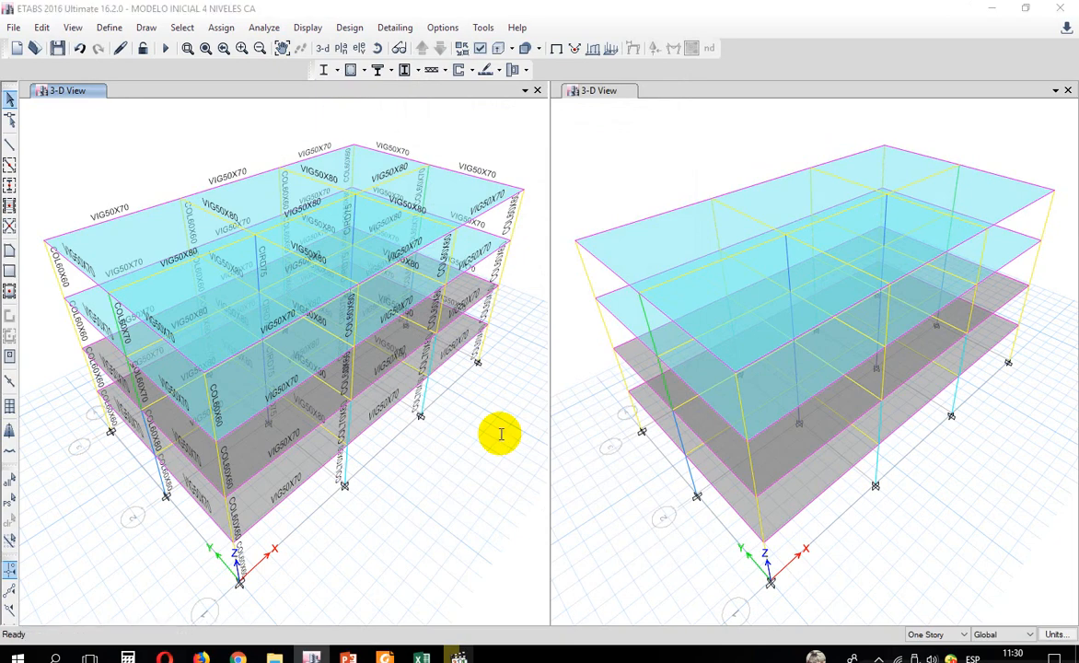
click(670, 140)
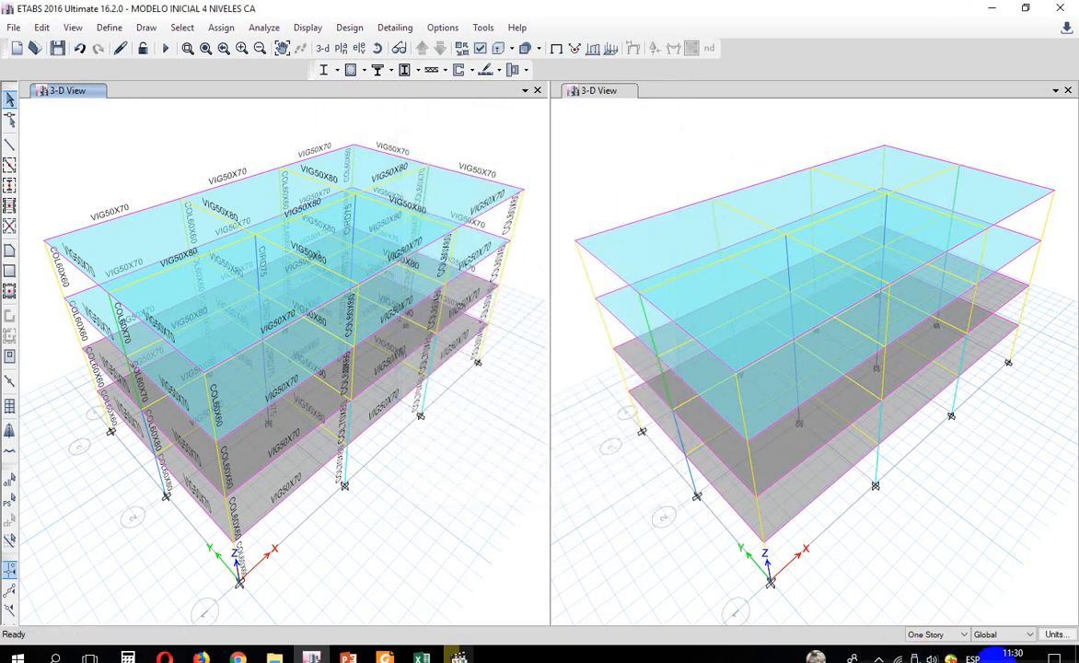
Step: Set the model's consistent units to m for length and kgf for force
click(1054, 638)
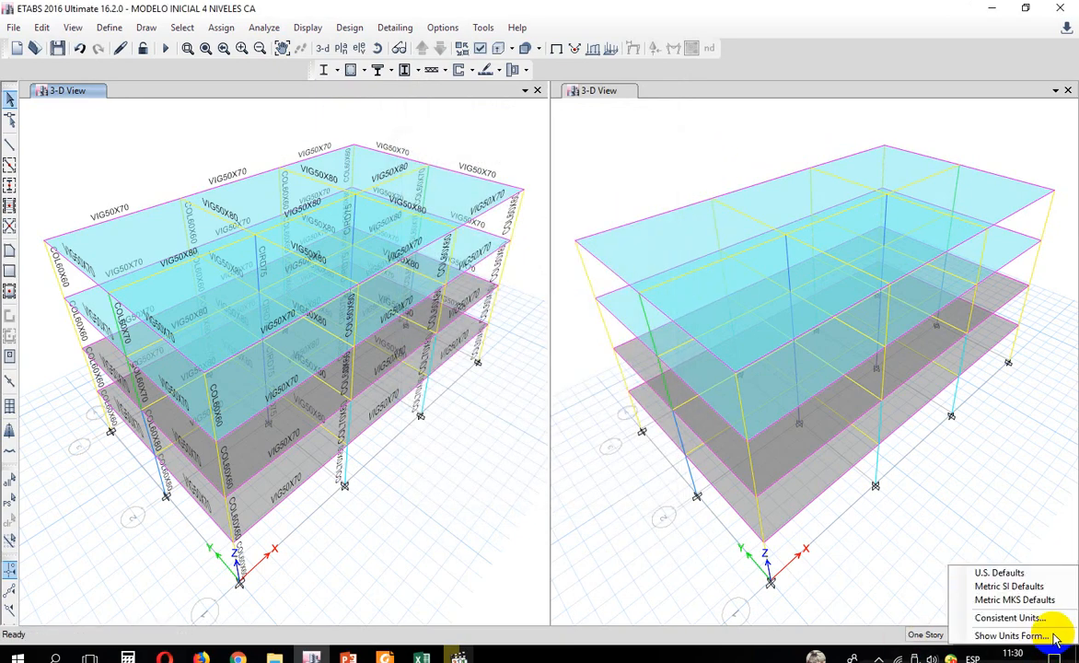
click(1003, 616)
click(577, 195)
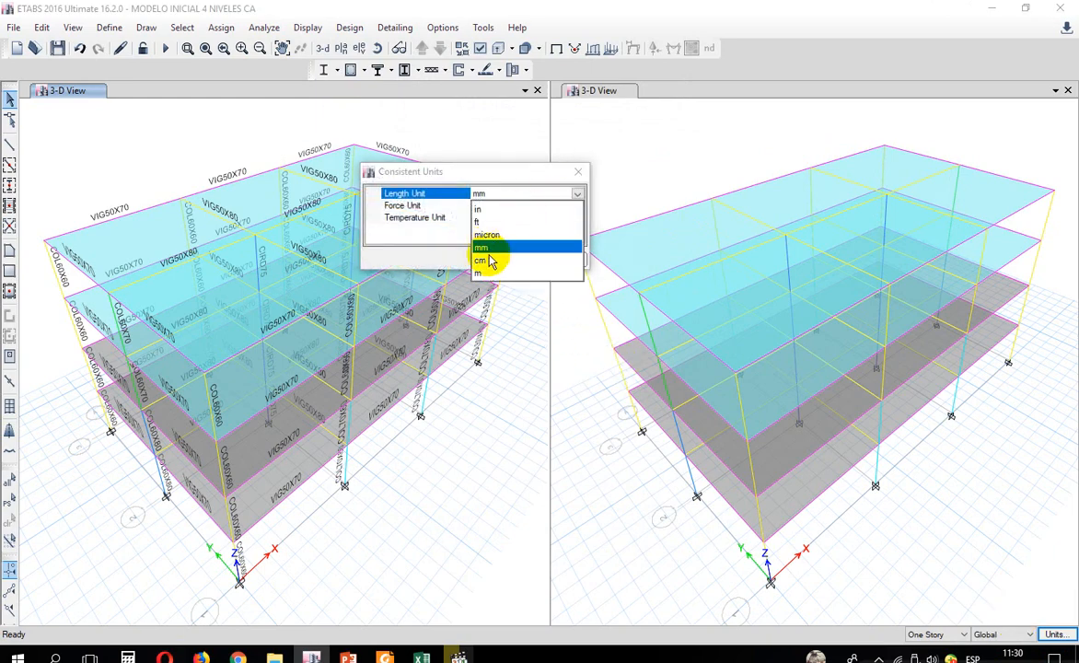
click(491, 274)
click(493, 204)
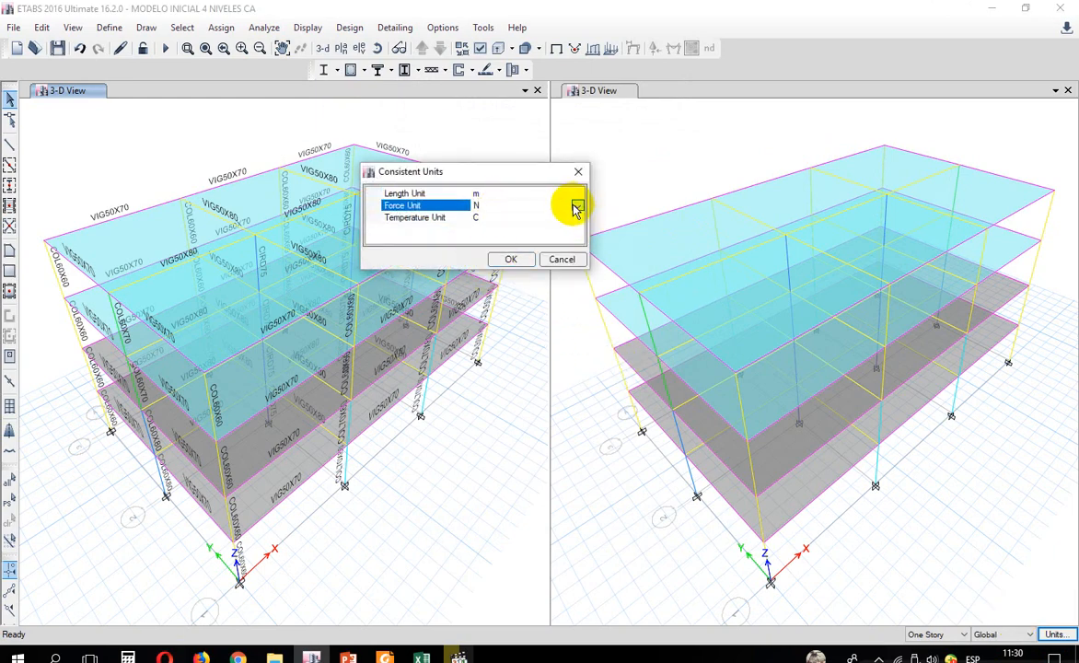
click(575, 205)
click(479, 275)
click(509, 259)
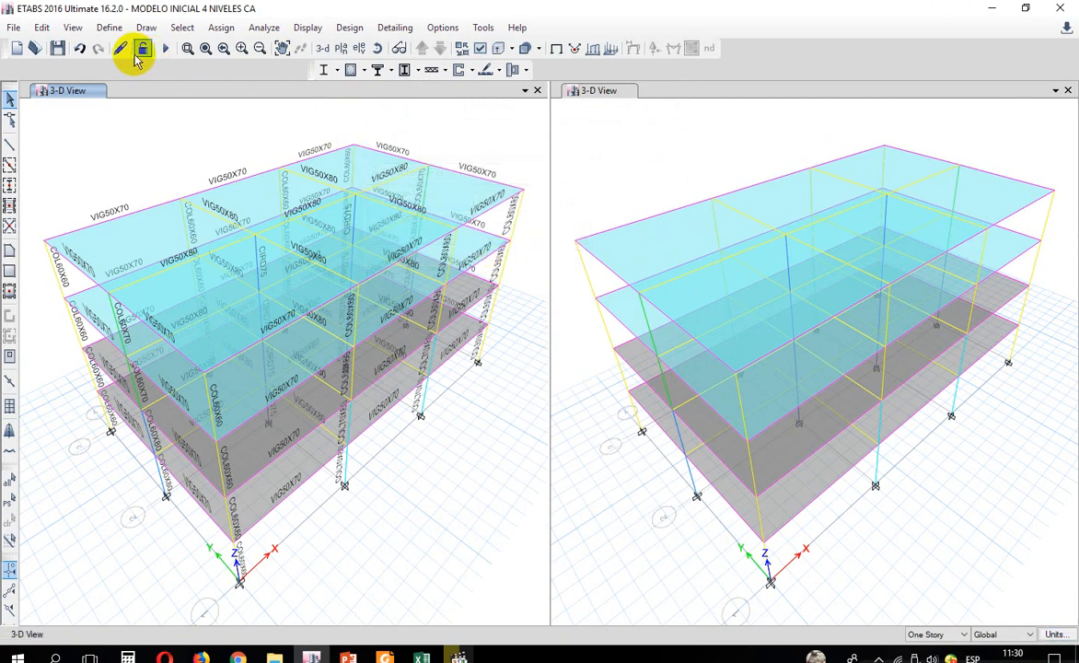
Step: Review the load values in the shell uniform load sets CARGA DE TECHO and CARGA NIVELES 1,2 Y 3
click(116, 28)
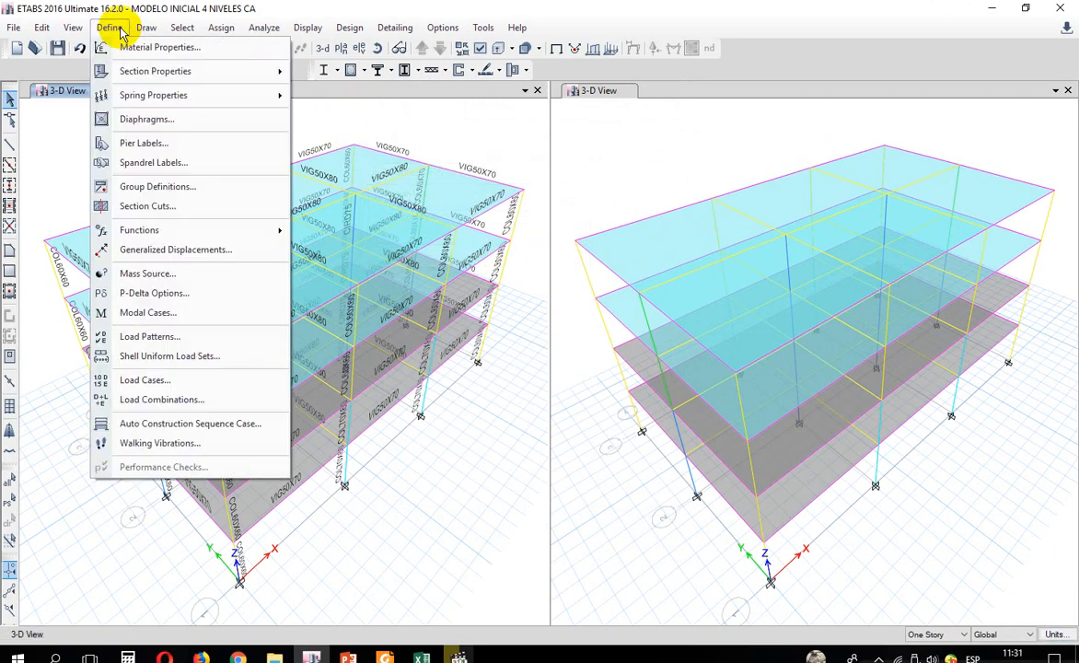
click(197, 355)
click(644, 317)
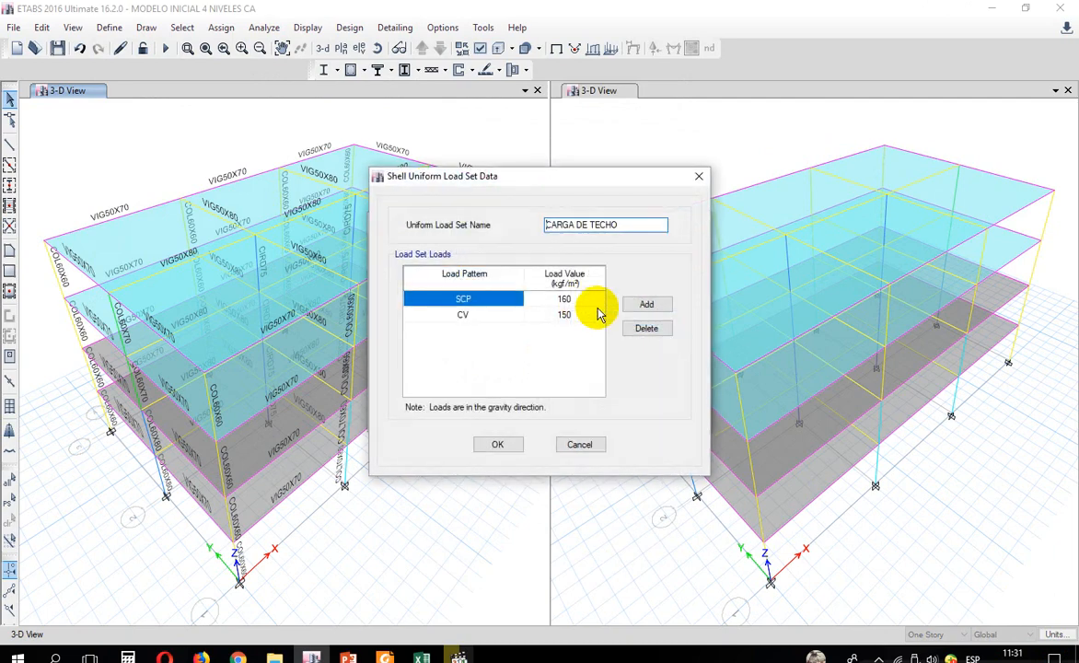
click(497, 444)
click(446, 286)
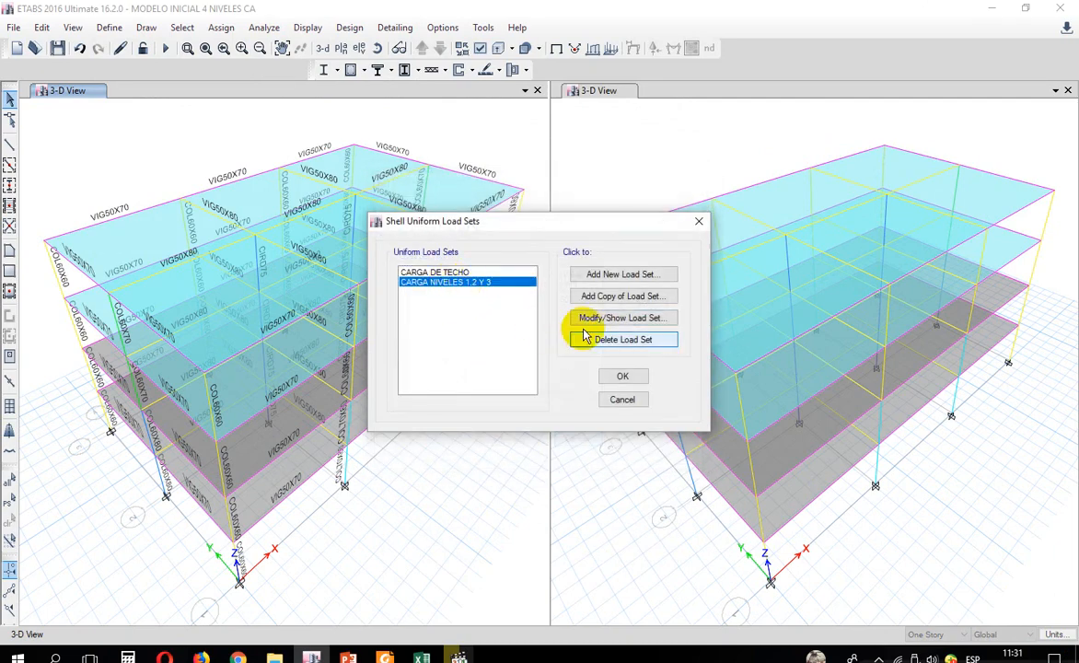
click(626, 316)
click(497, 444)
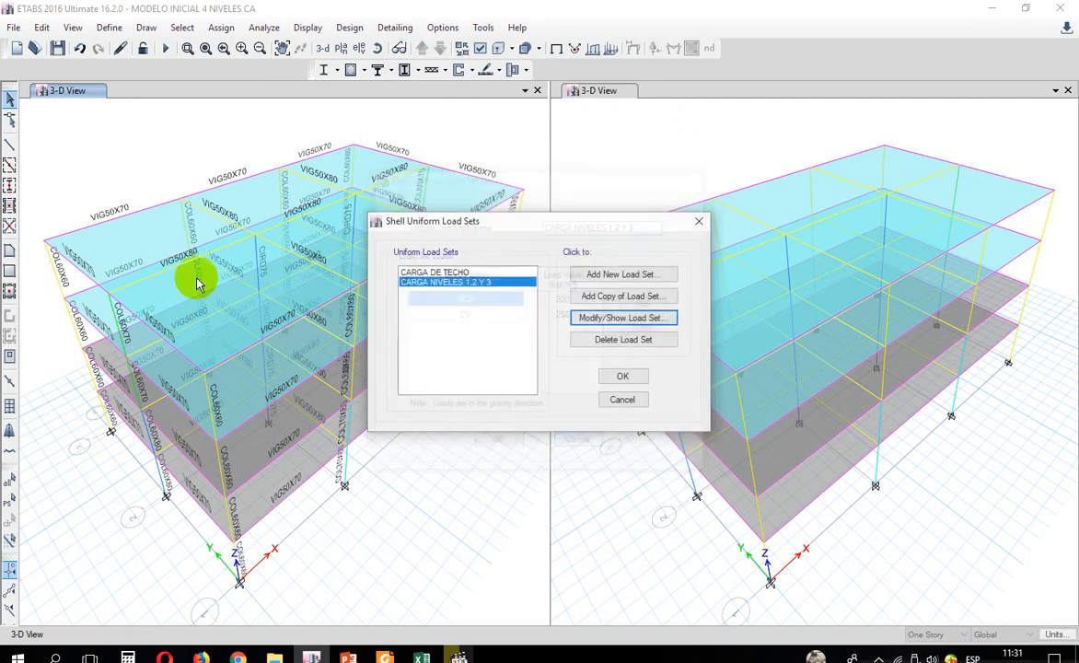
click(622, 401)
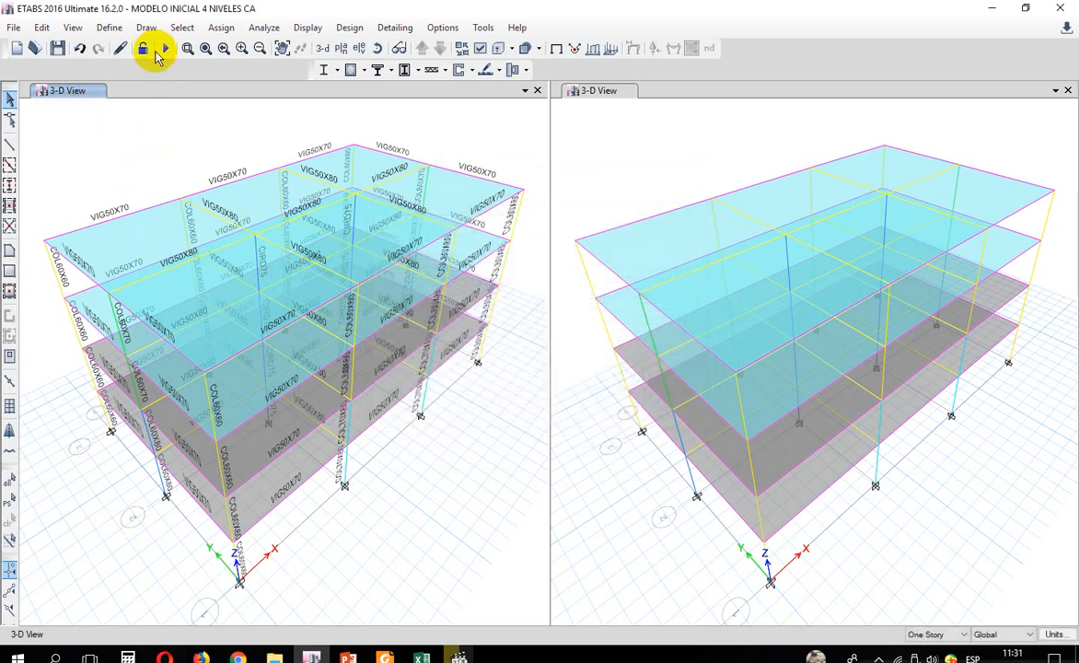
Step: Rename load combination UDCon1 as 1.4PP+1.4SCP
click(110, 28)
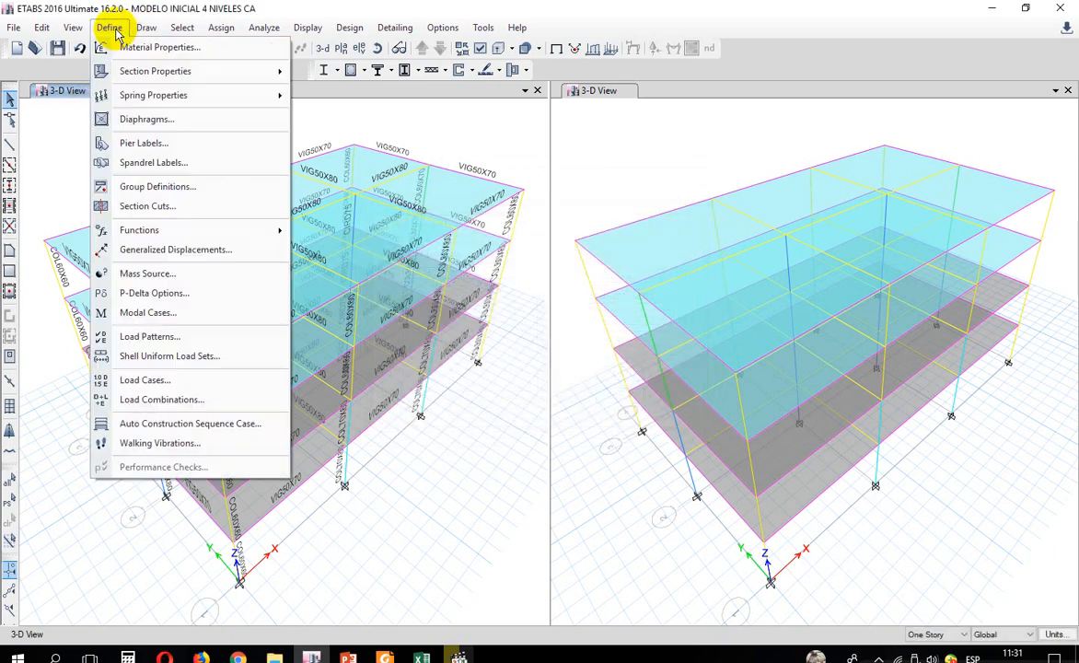
click(152, 399)
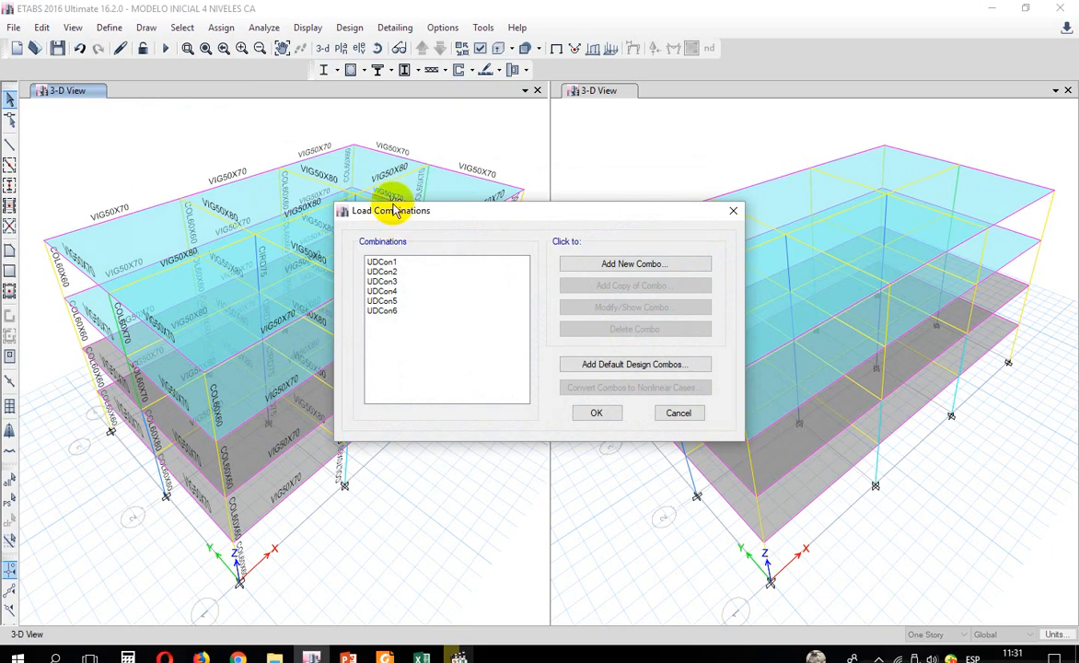
drag(409, 211, 253, 192)
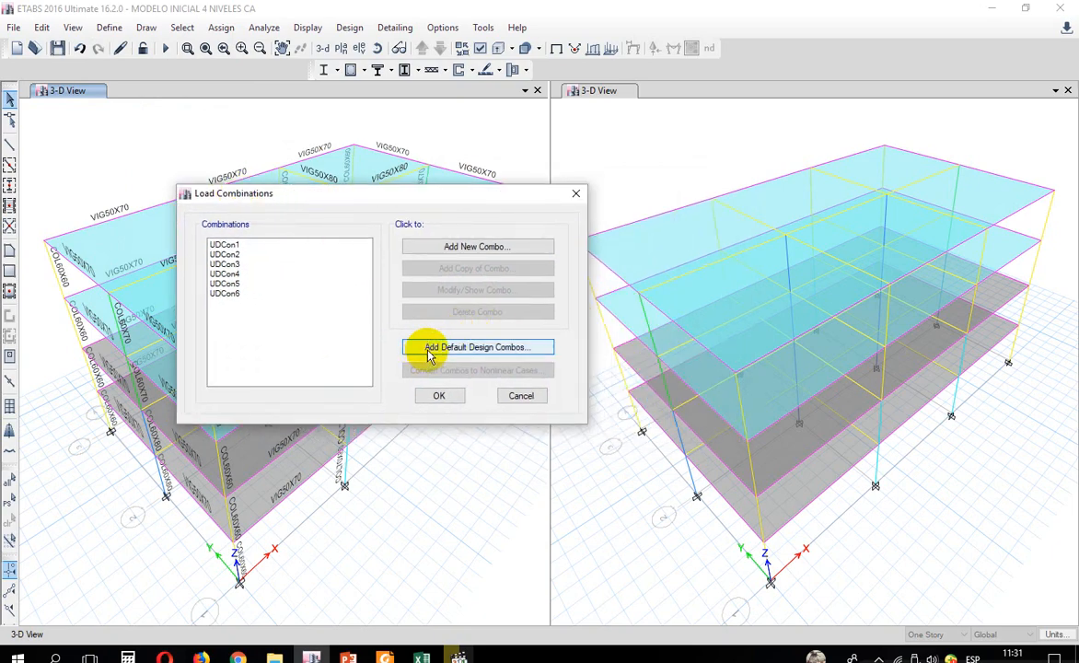
click(237, 248)
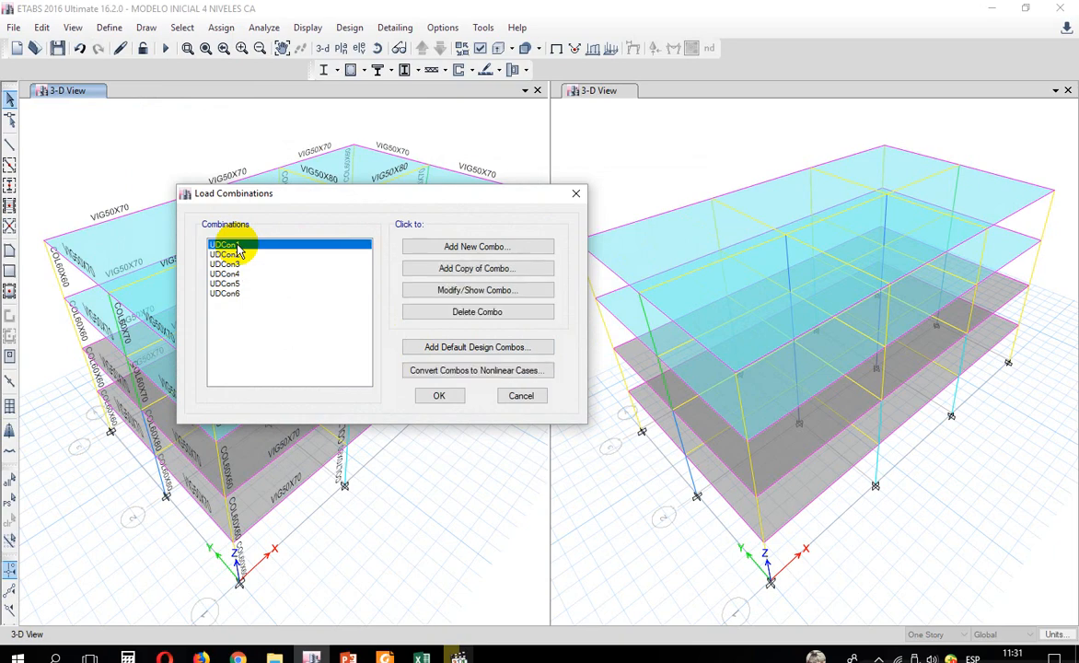
click(465, 289)
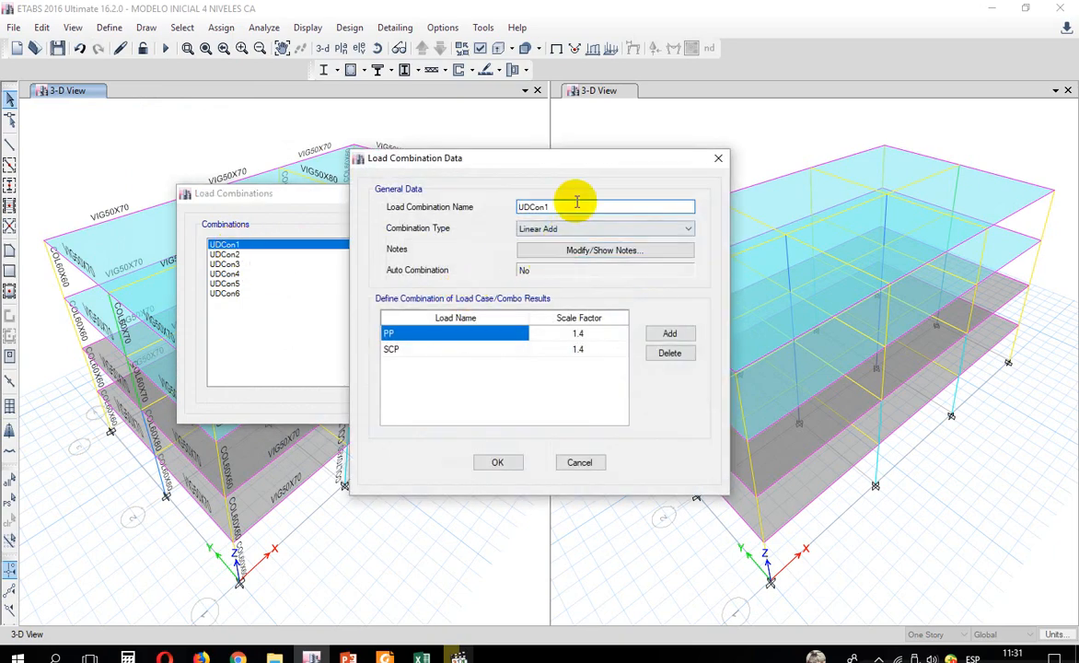
drag(576, 201, 504, 216)
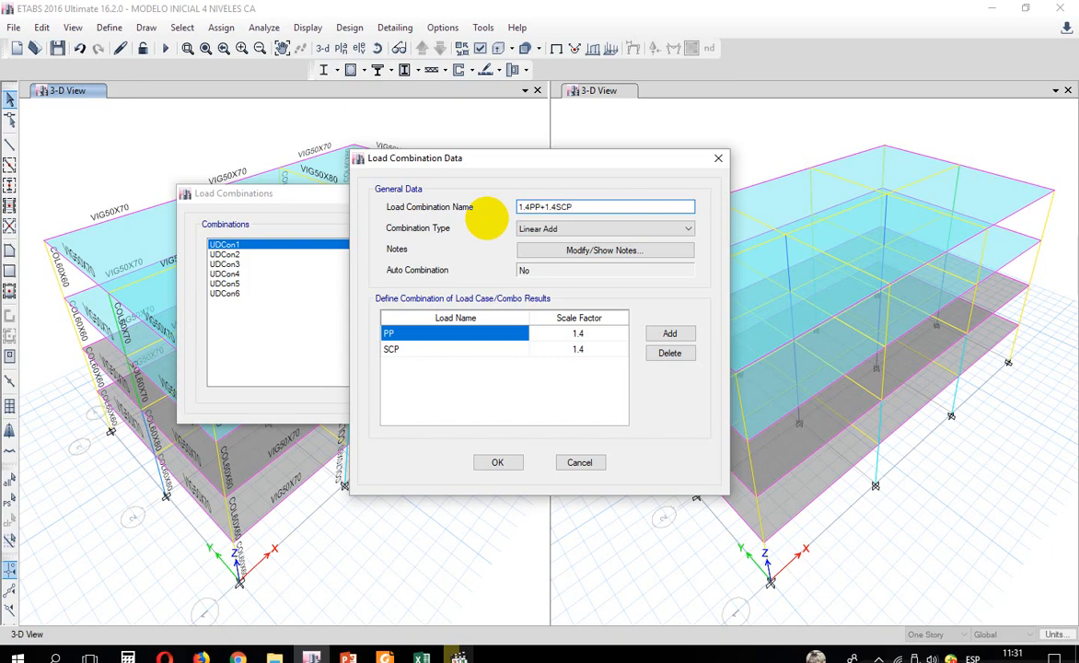
click(497, 462)
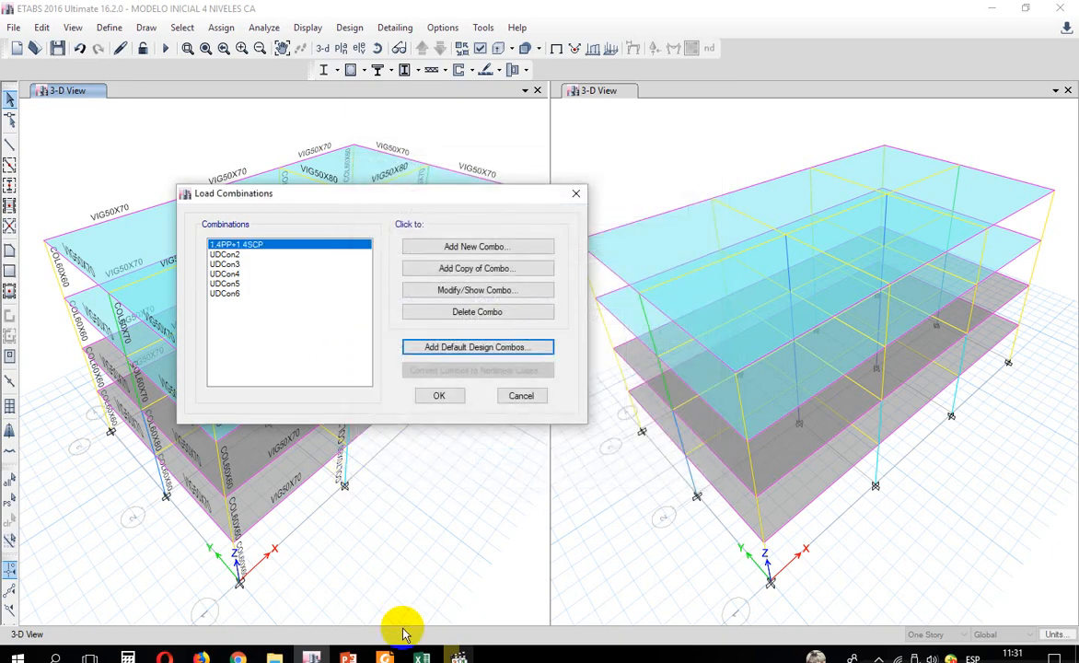
Step: Switch to Foxit Reader and consult Table 9-3 with the ultimate limit state load combinations in ESTRUCTURAS DE CONCRETO 1753-2006.pdf
click(385, 655)
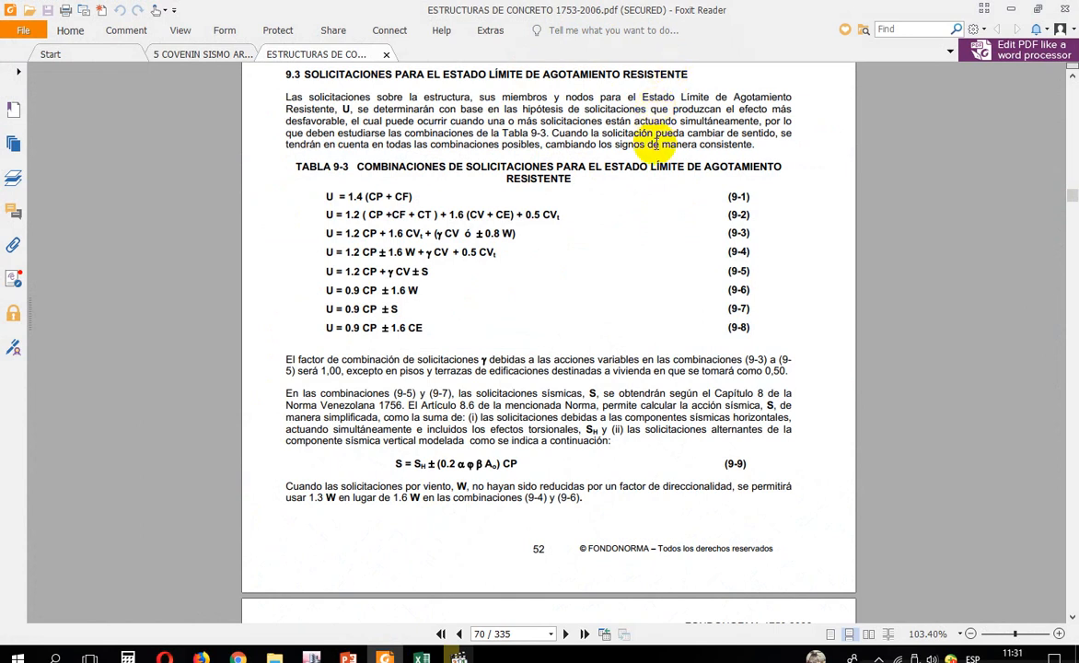
scroll(529, 151, up, 1)
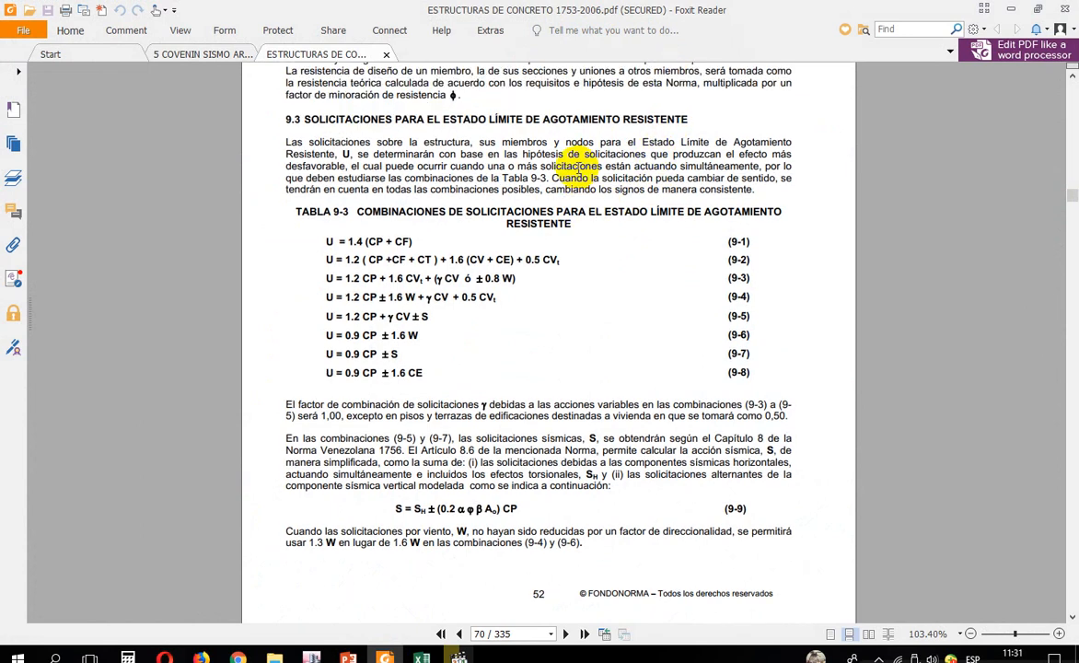
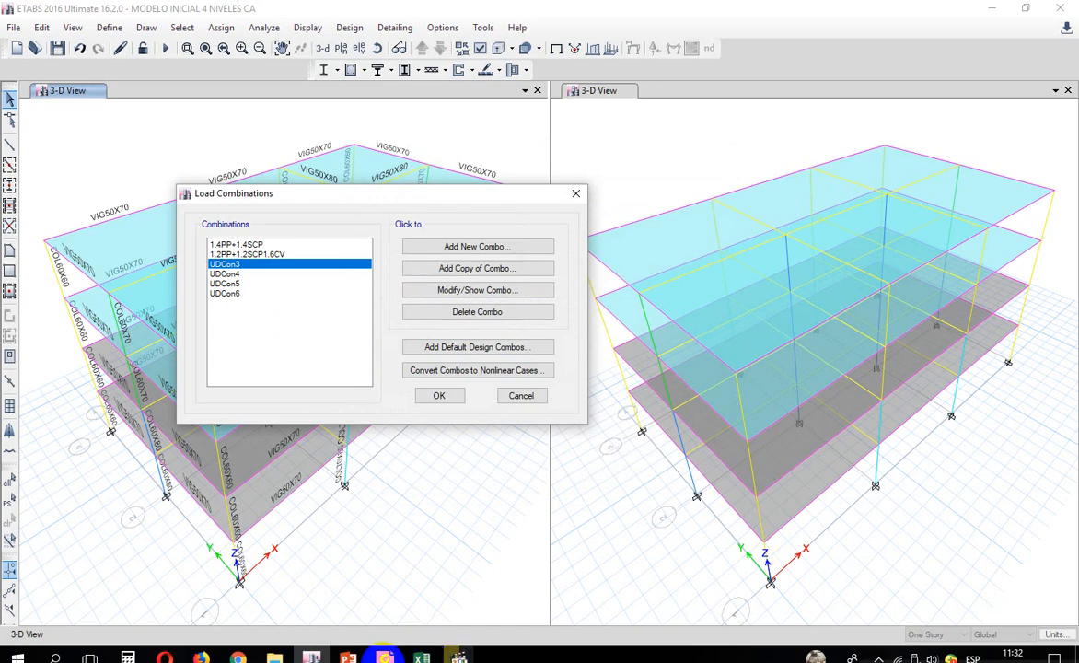
click(449, 600)
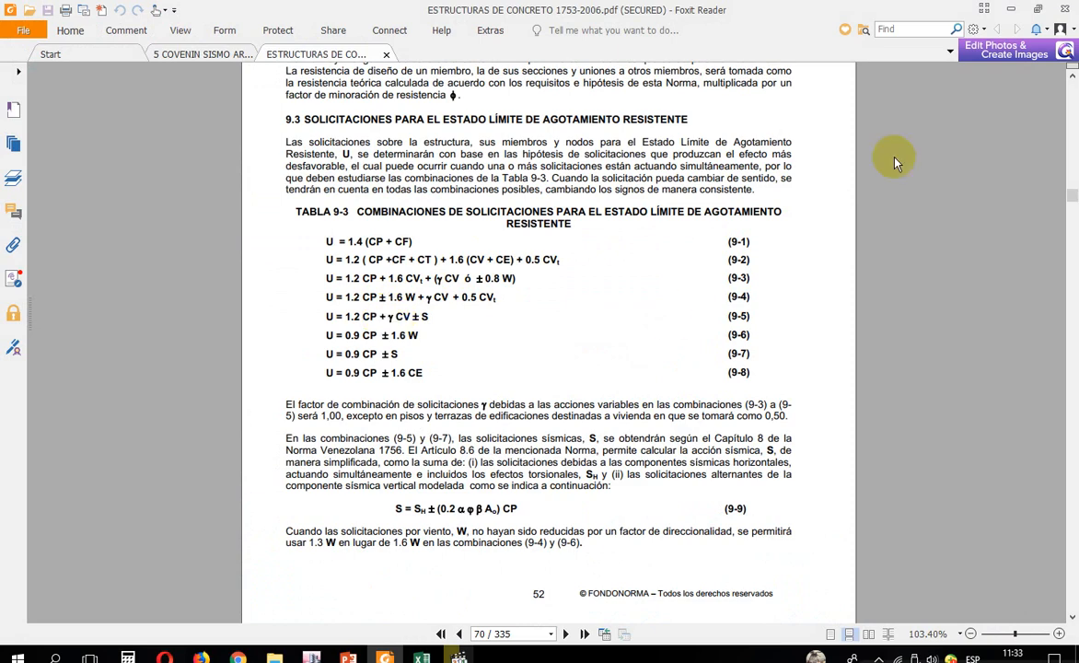
click(1009, 8)
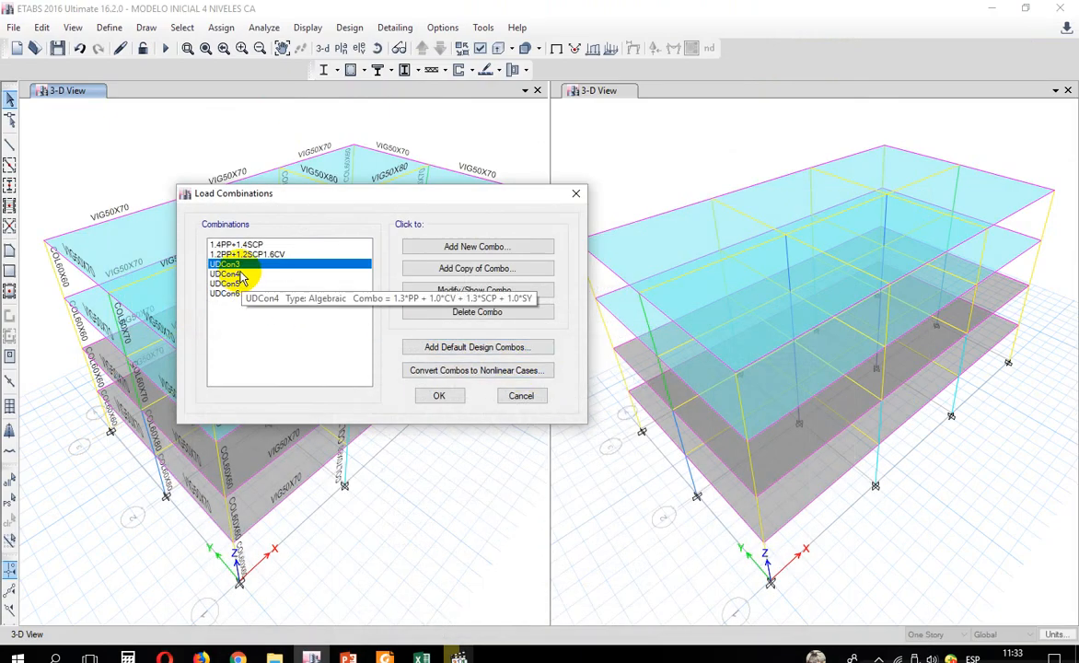
Step: Review the load cases and scale factors of combination UDCon3, then switch to Foxit Reader to consult the concrete standard
click(449, 290)
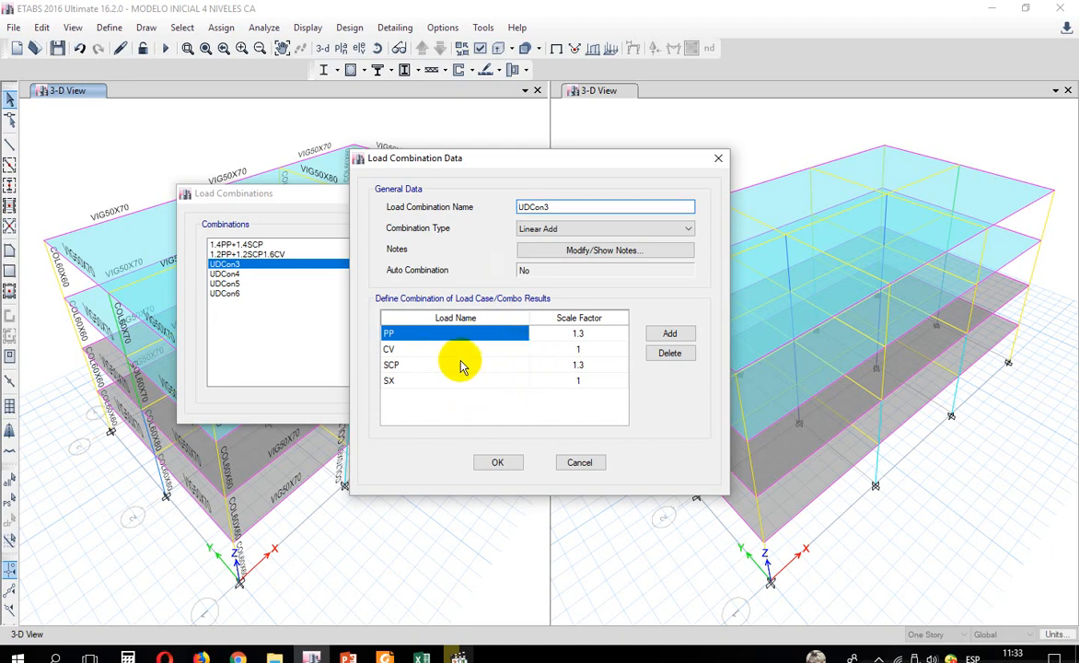
click(582, 463)
mouse_move(421, 657)
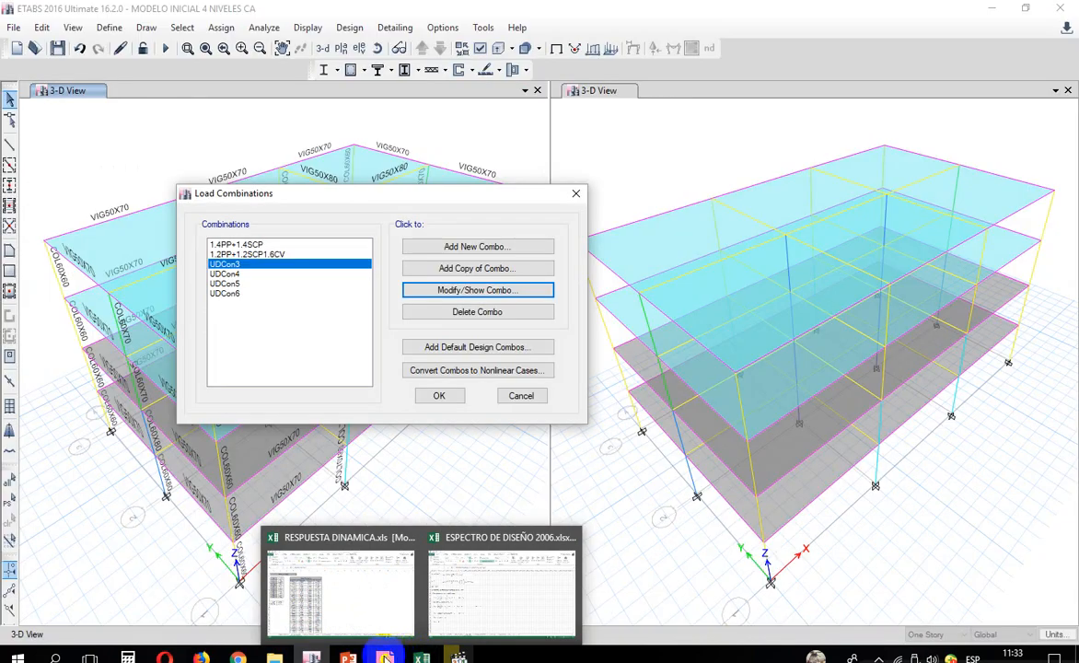
click(385, 657)
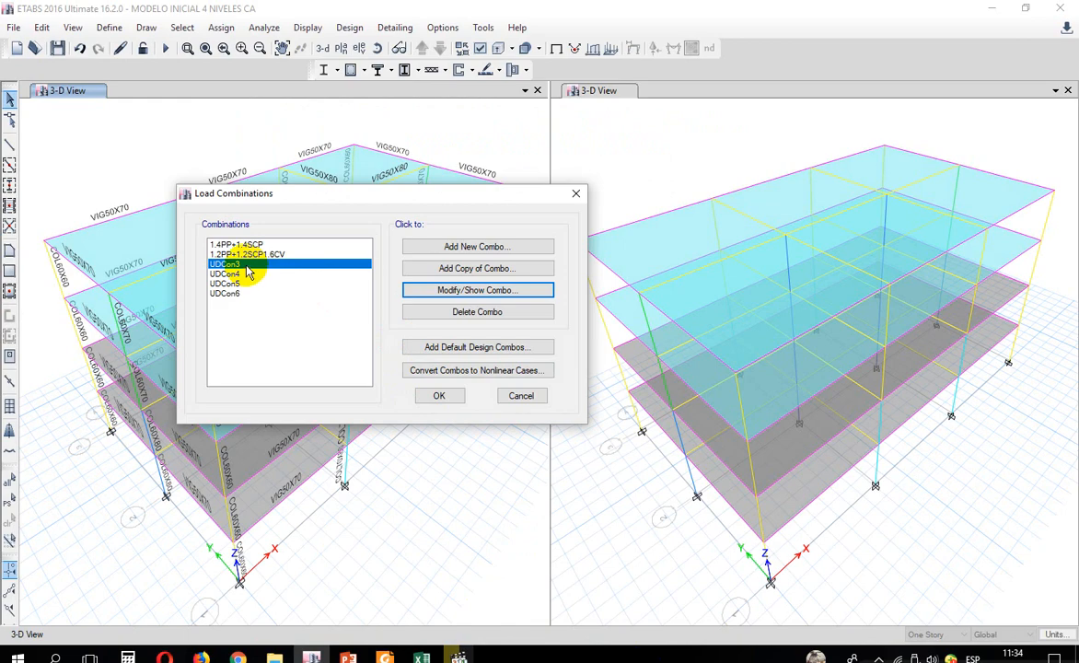
Step: Correct the name of the second load combination to 1.2PP+1.2SCP+1.6CV
click(267, 255)
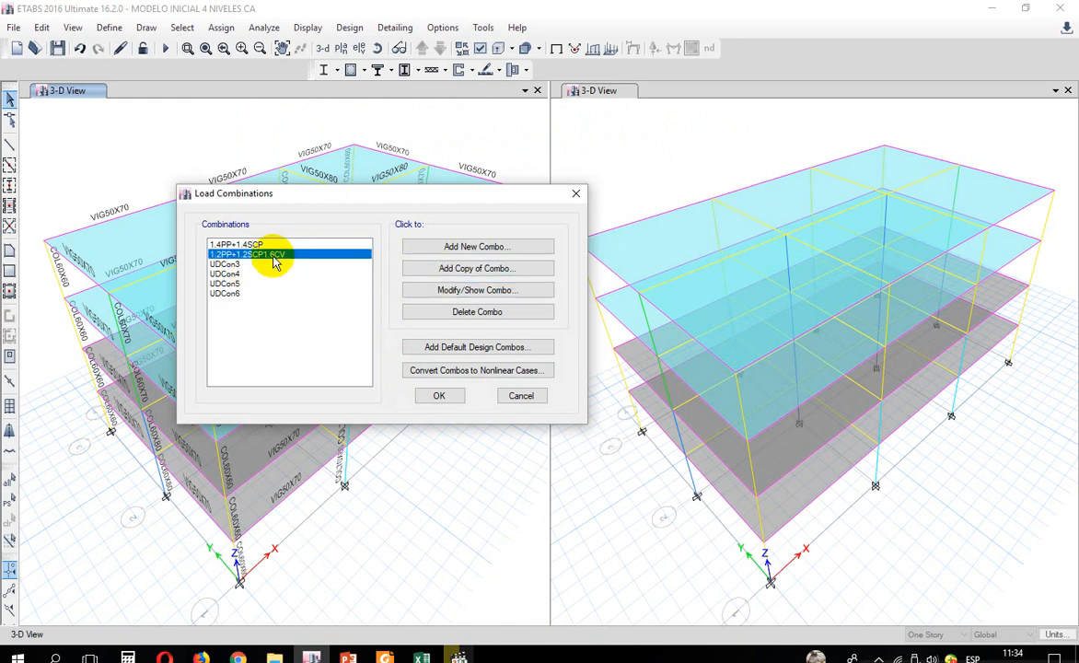
click(438, 293)
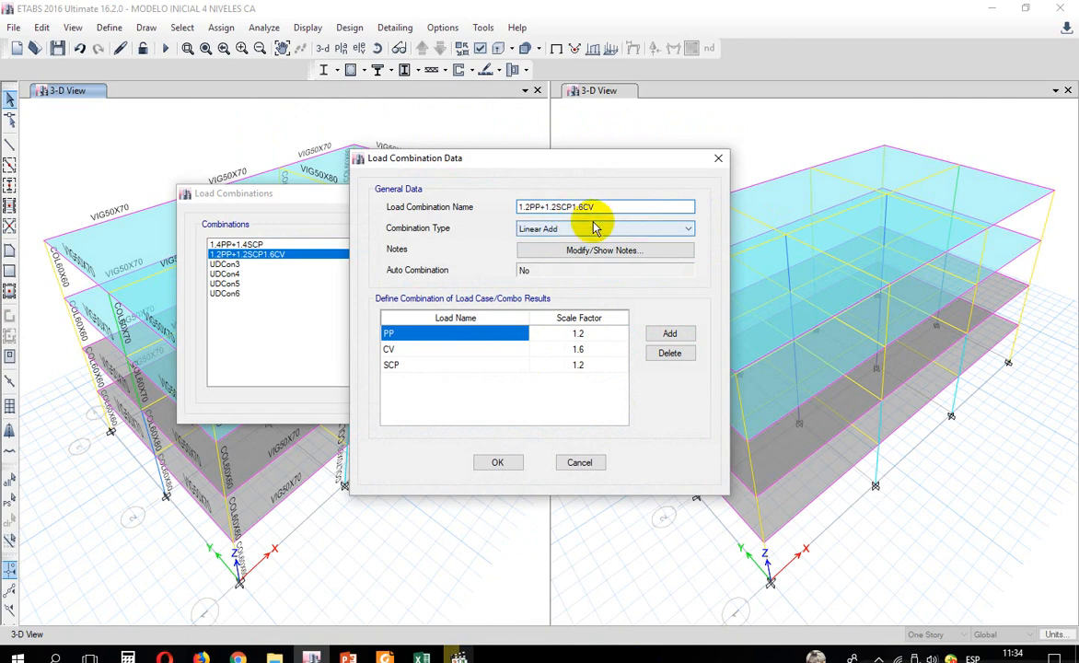
click(497, 462)
Step: Open the data of load combination UDCon3 and select its PP scale factor
click(227, 265)
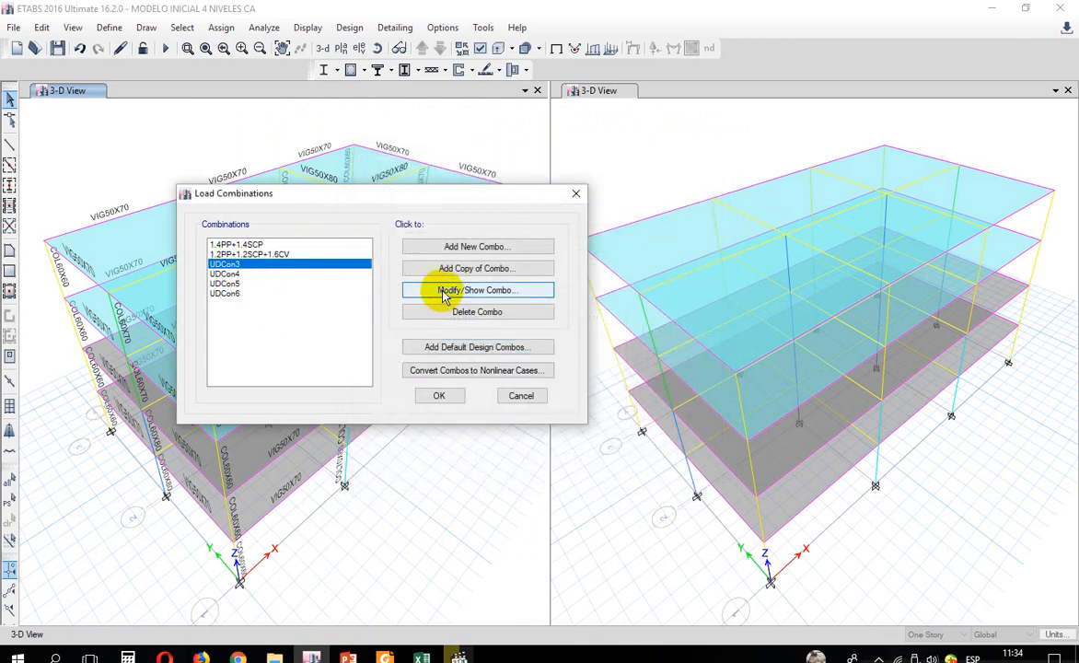
click(429, 291)
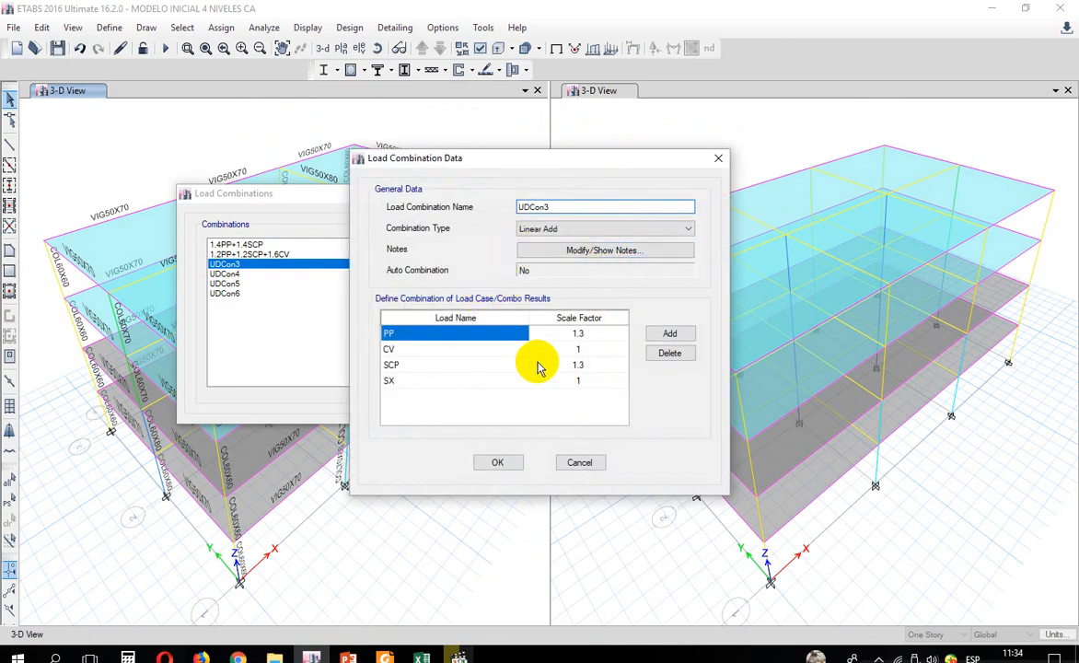
click(580, 334)
Step: Switch to Foxit Reader and examine the seismic combinations, the factor γ and section 9.3.1 on additional seismic requirements in the concrete standard
click(385, 655)
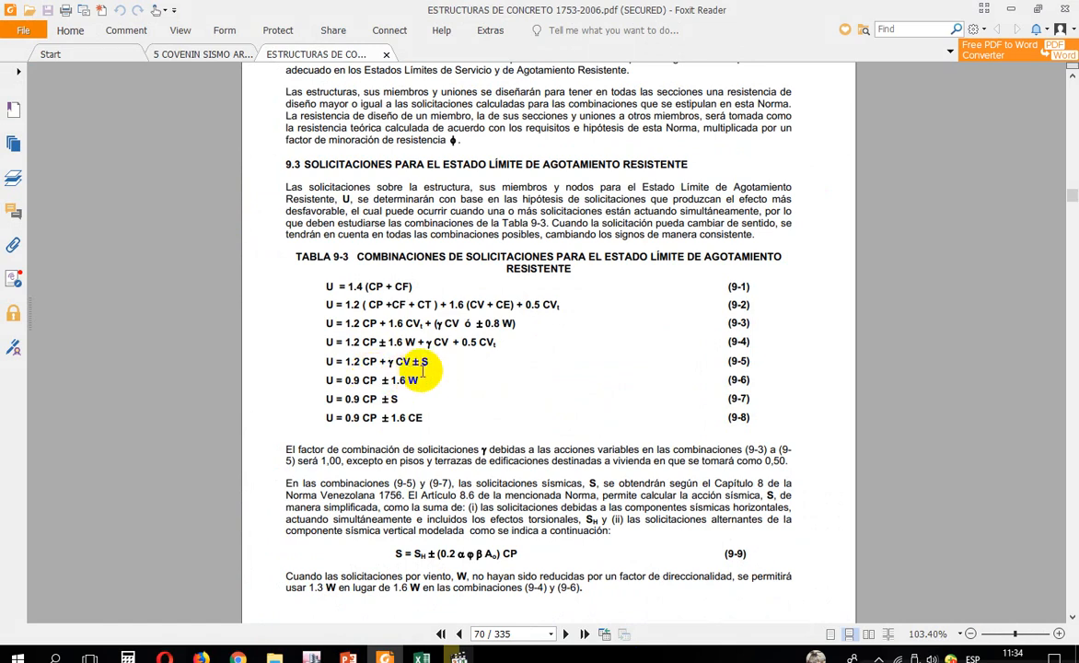
scroll(443, 432, down, 8)
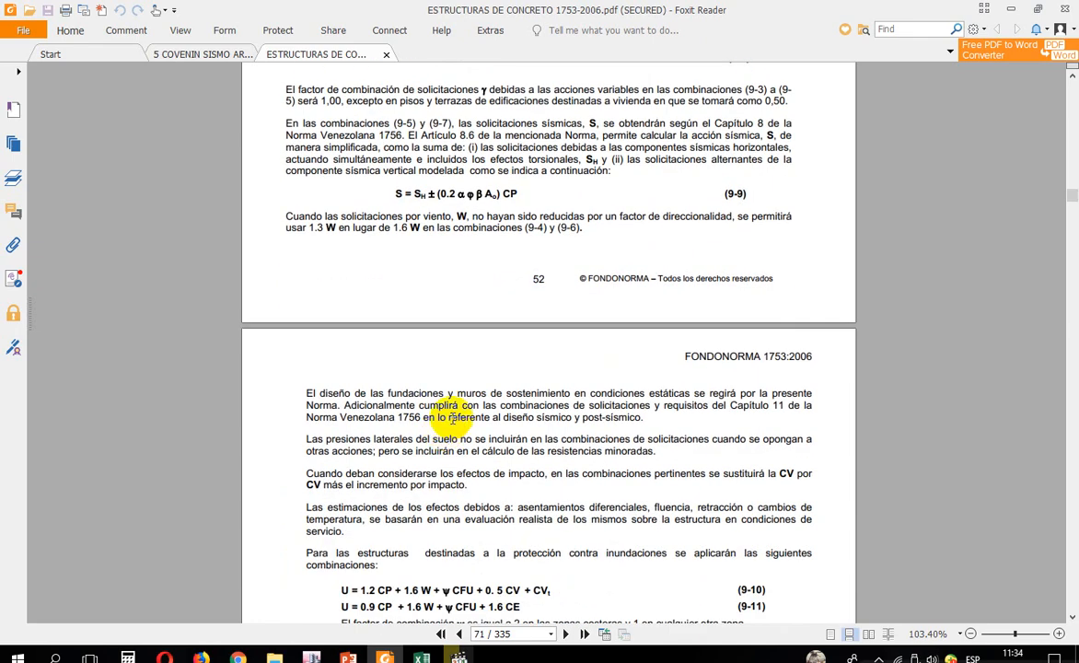
scroll(415, 468, up, 3)
scroll(414, 468, down, 7)
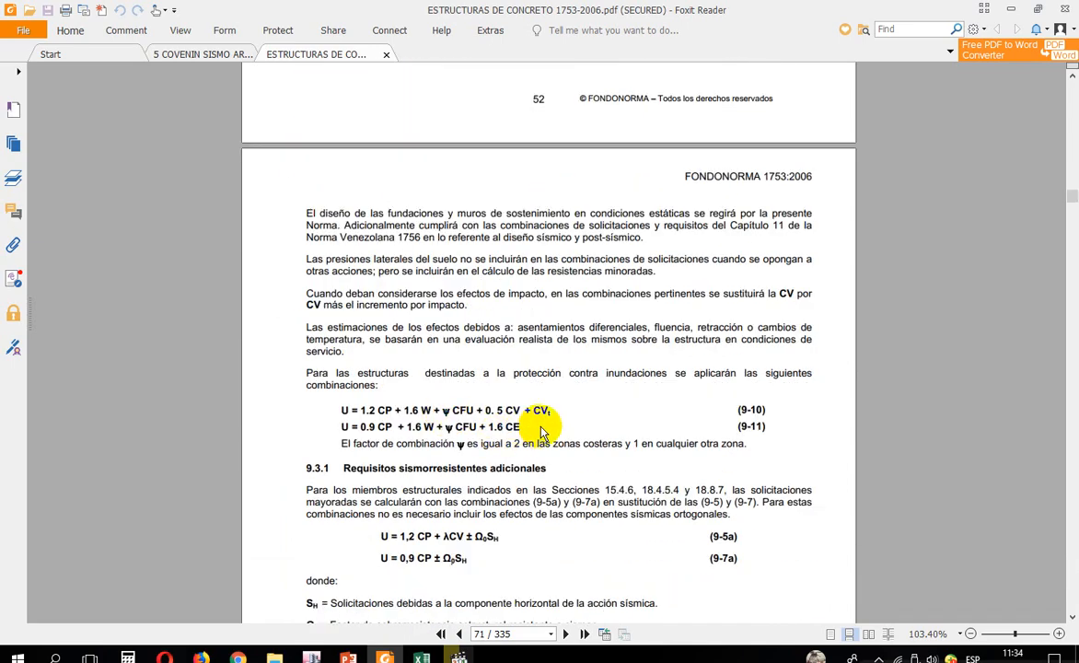
scroll(513, 429, down, 4)
scroll(578, 421, down, 2)
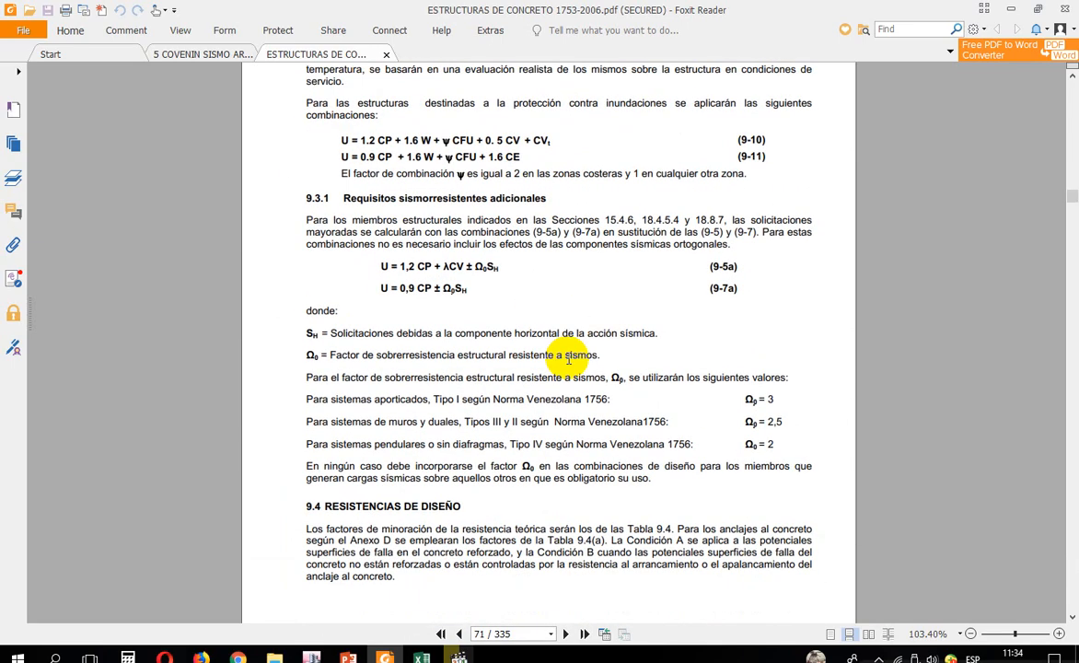
scroll(580, 353, up, 5)
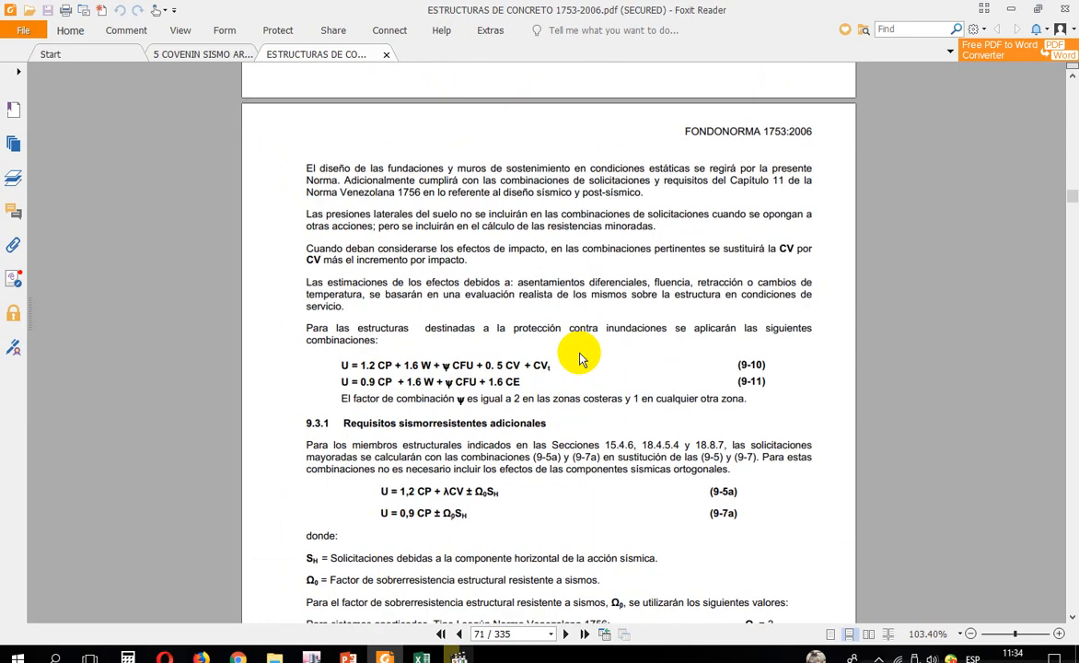
scroll(497, 373, up, 6)
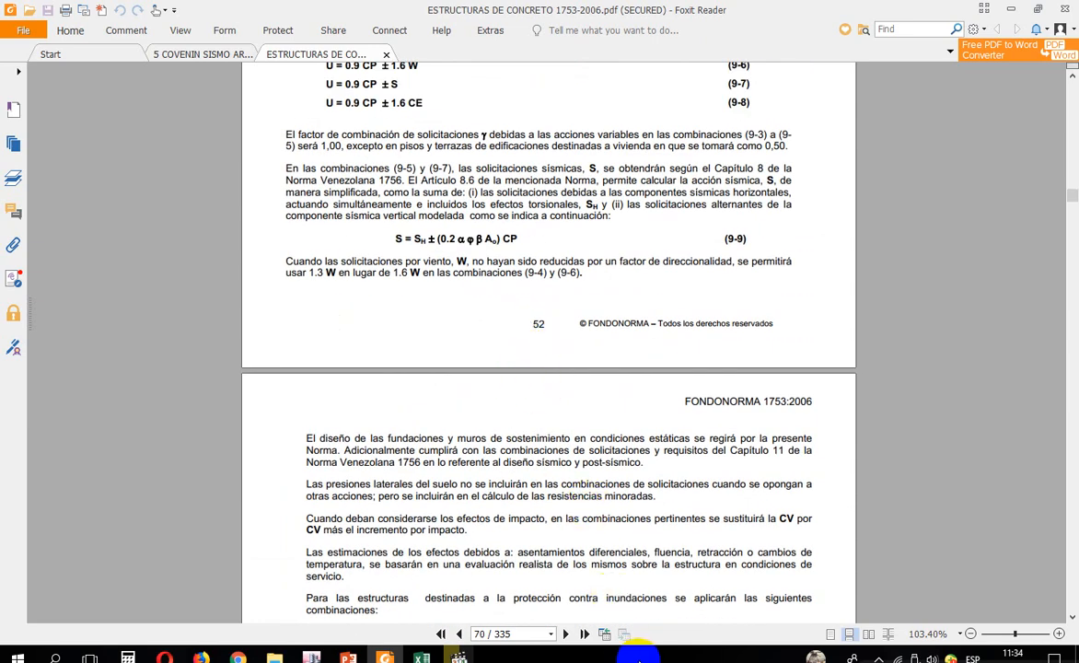
scroll(295, 322, up, 4)
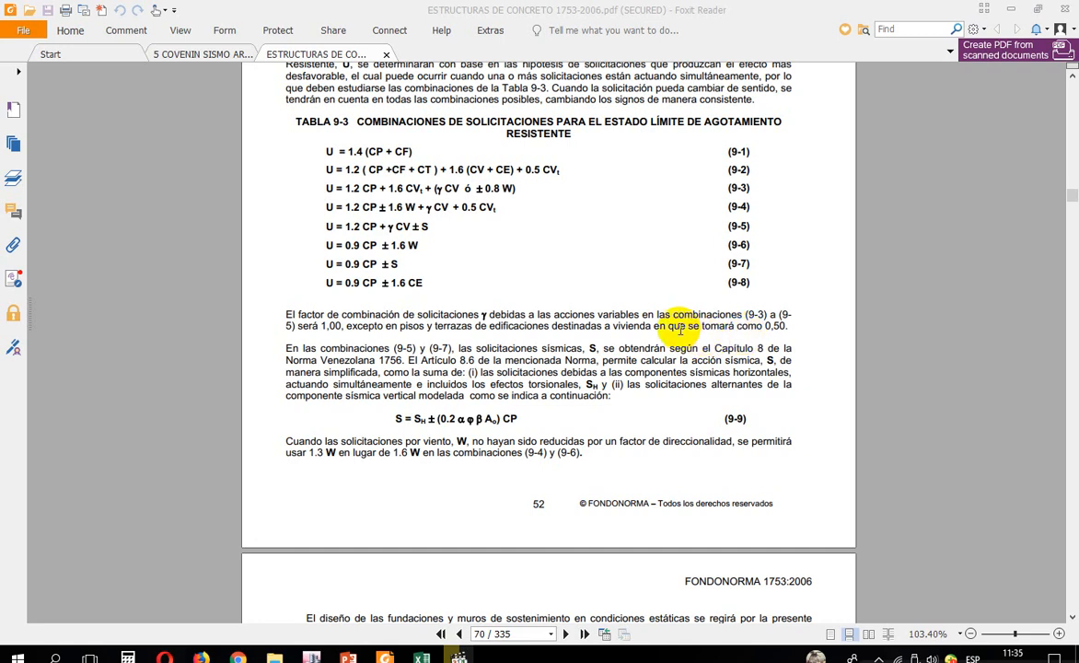
scroll(685, 333, up, 1)
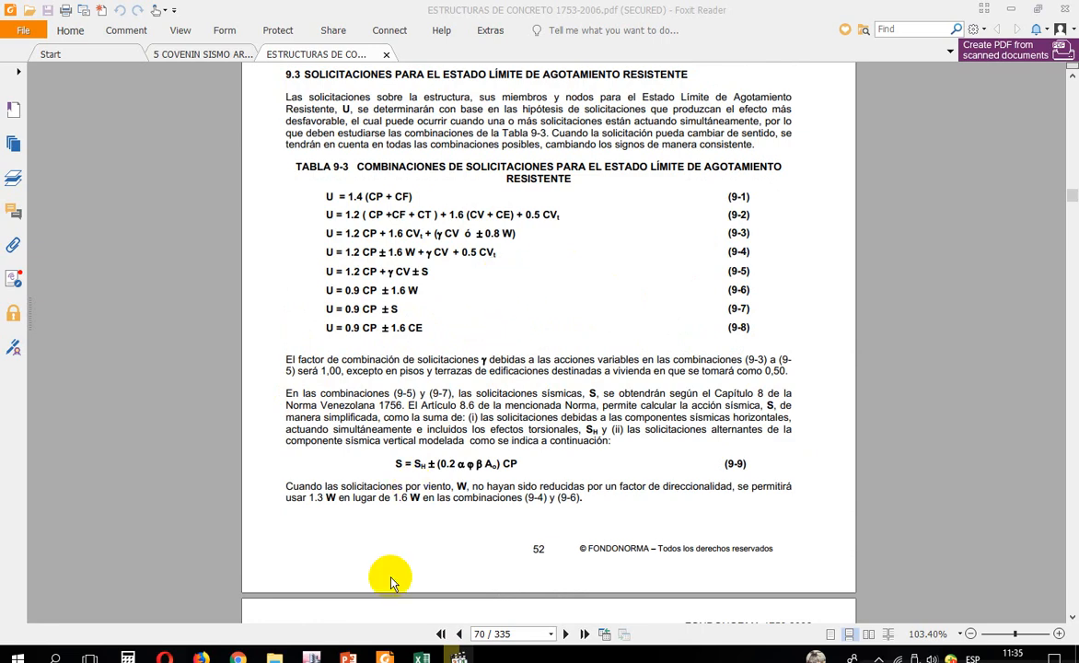
Step: Compare the CV and SX scale factors of UDCon3 in ETABS with the combinations of Table 9-3 in Foxit Reader
click(313, 655)
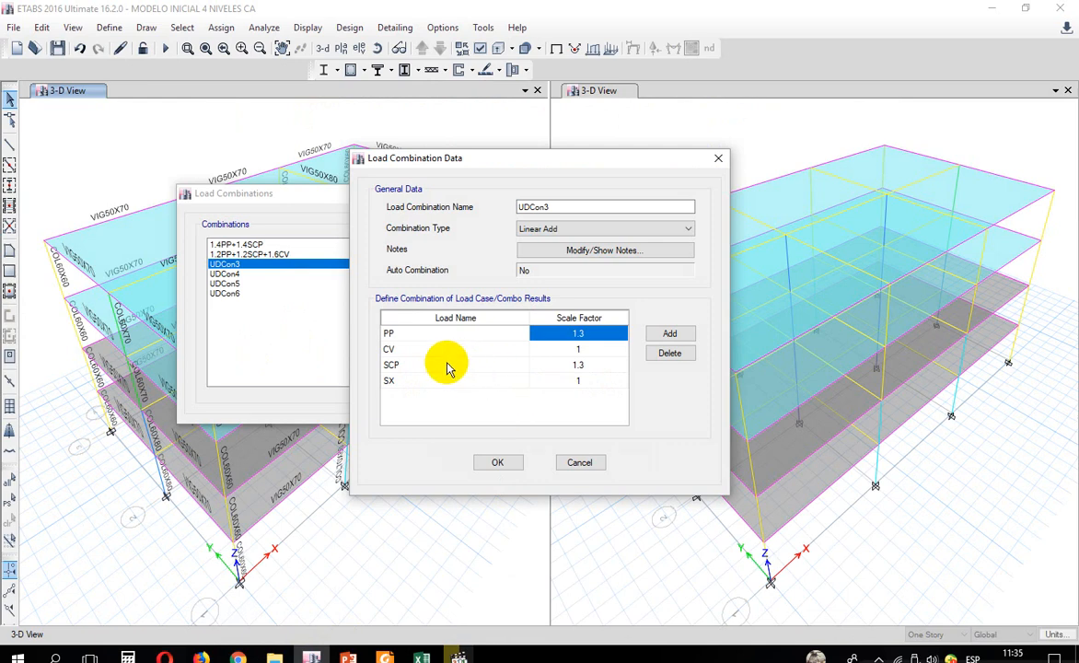
click(580, 351)
click(580, 381)
click(585, 351)
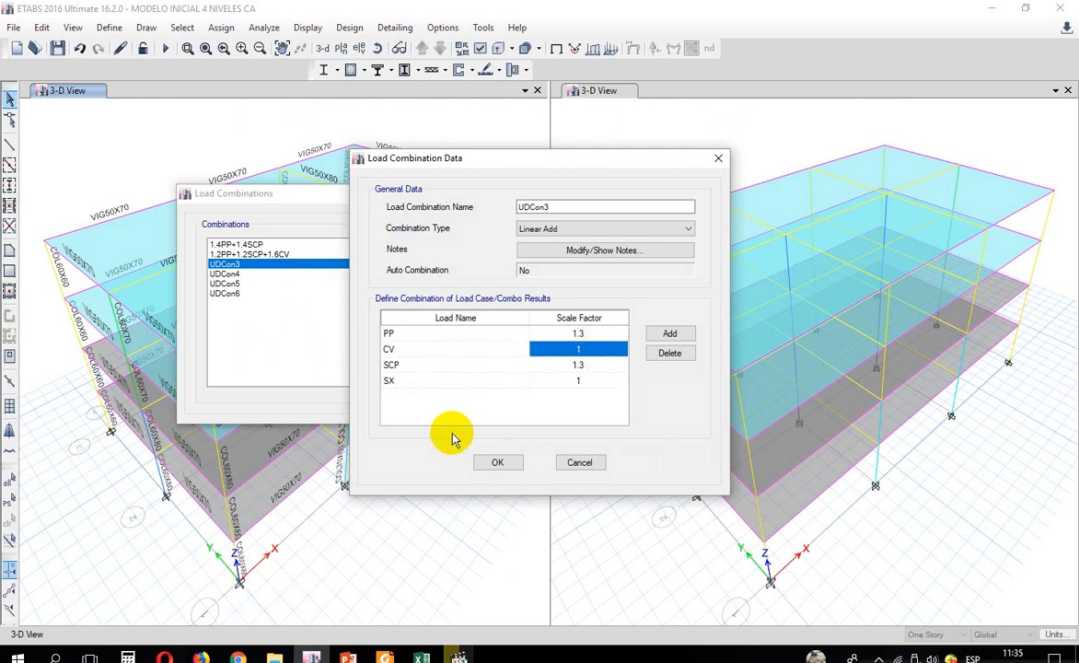
click(386, 656)
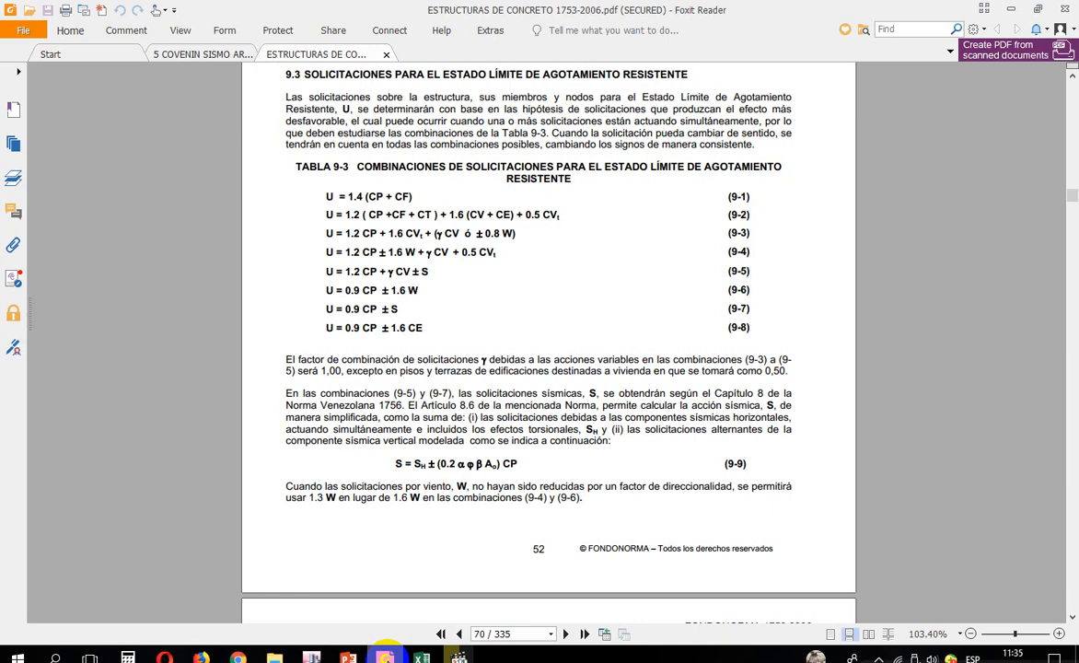
click(384, 656)
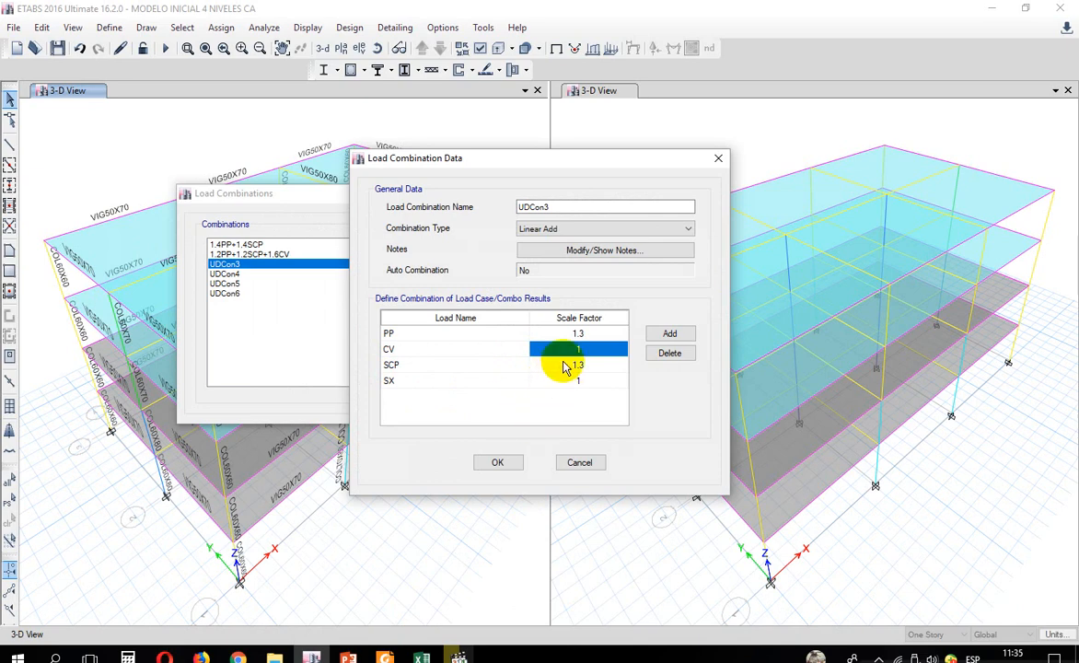
Step: Set the scale factors of PP and SCP in load combination UDCon3 to 1.2
click(585, 335)
text(1.2)
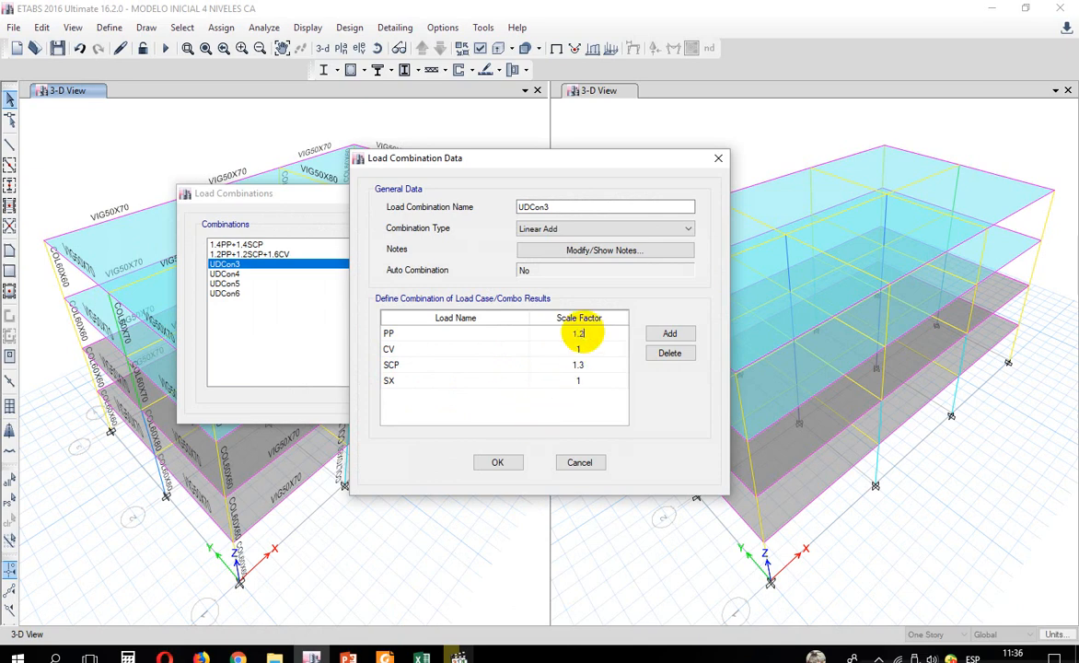
click(580, 364)
text(1)
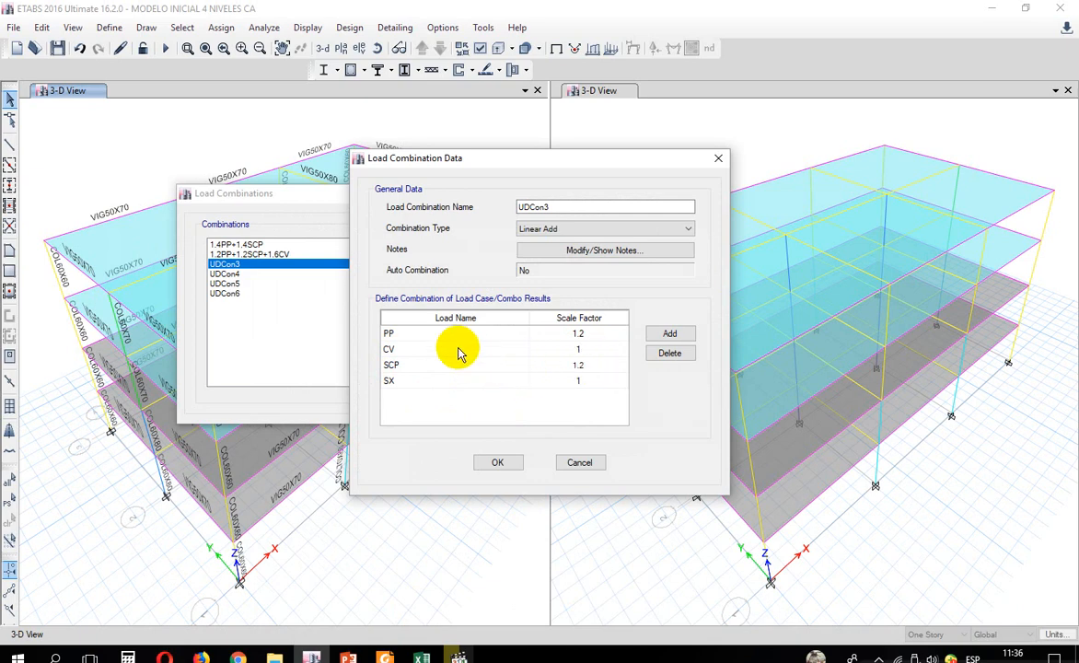
click(572, 382)
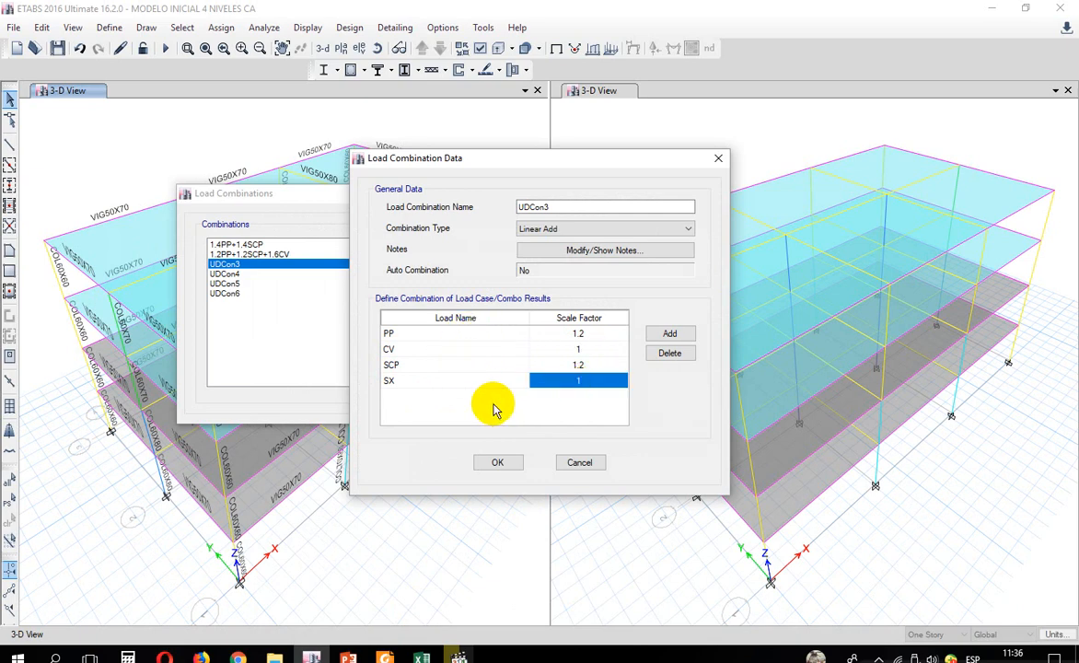
Step: Add load case SY with a scale factor of 0.3 to combination UDCon3 and accept the changes
drag(552, 161, 603, 119)
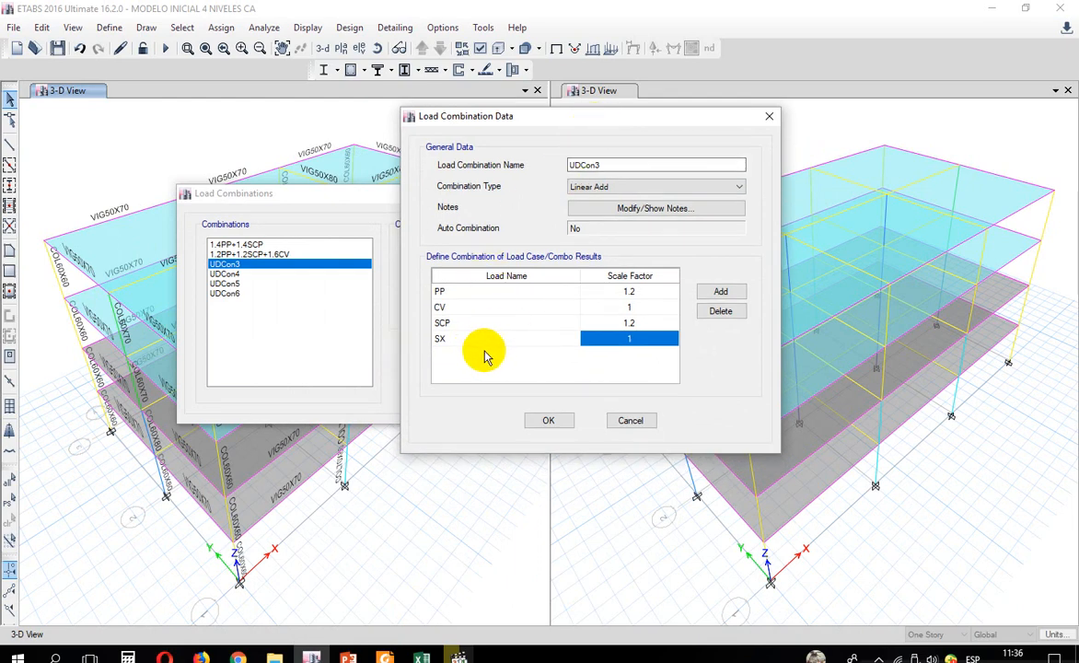
click(721, 291)
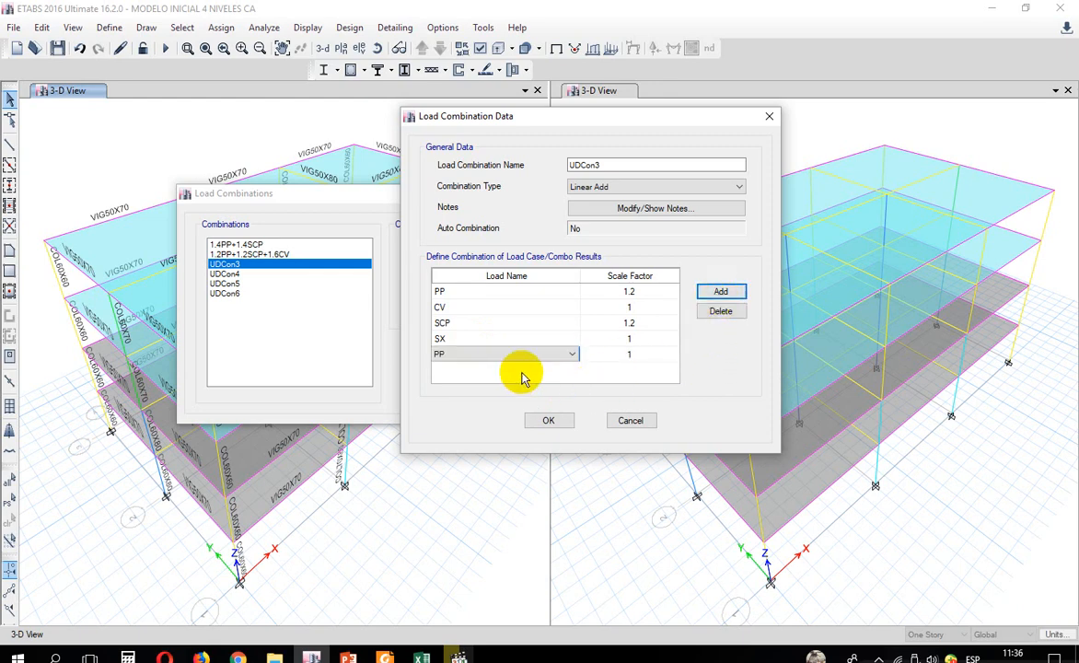
click(547, 355)
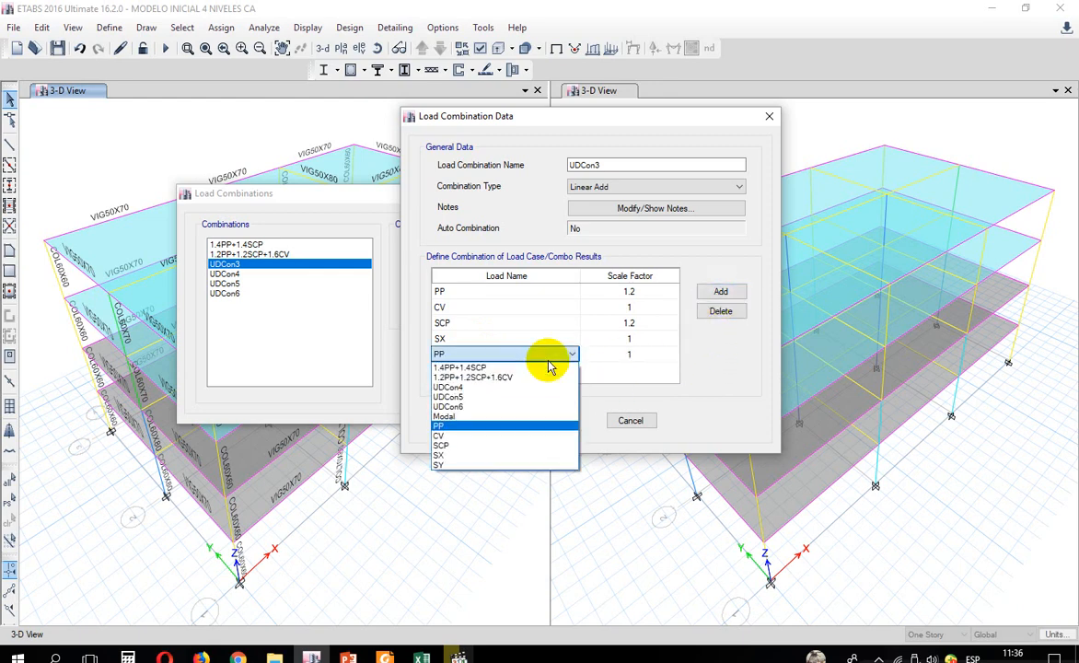
click(477, 467)
click(644, 355)
text(0)
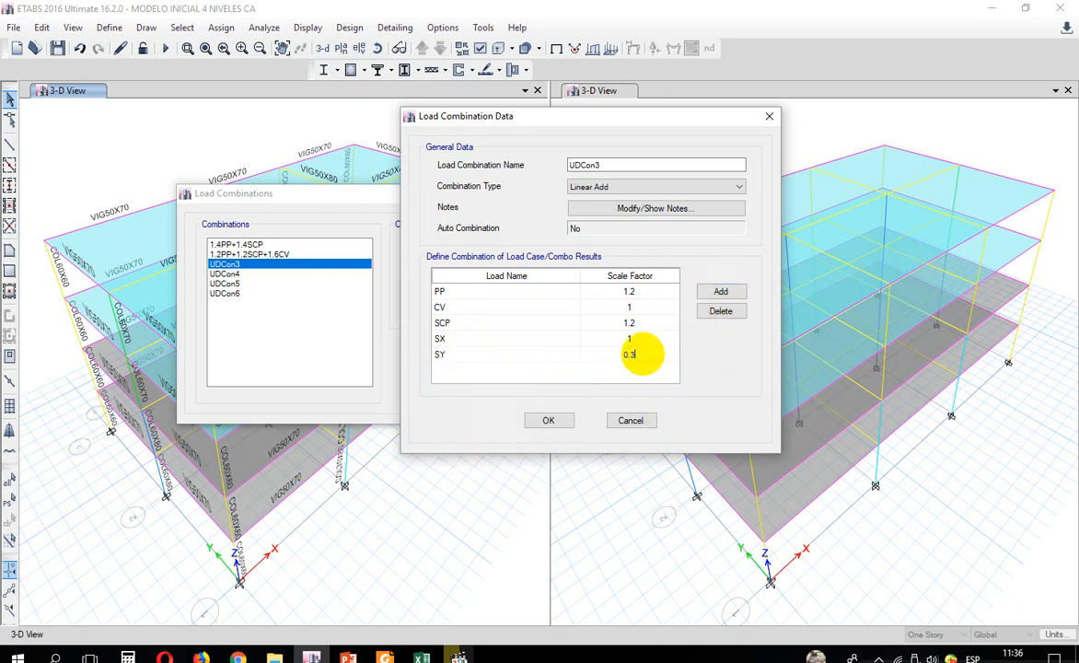
text(.3)
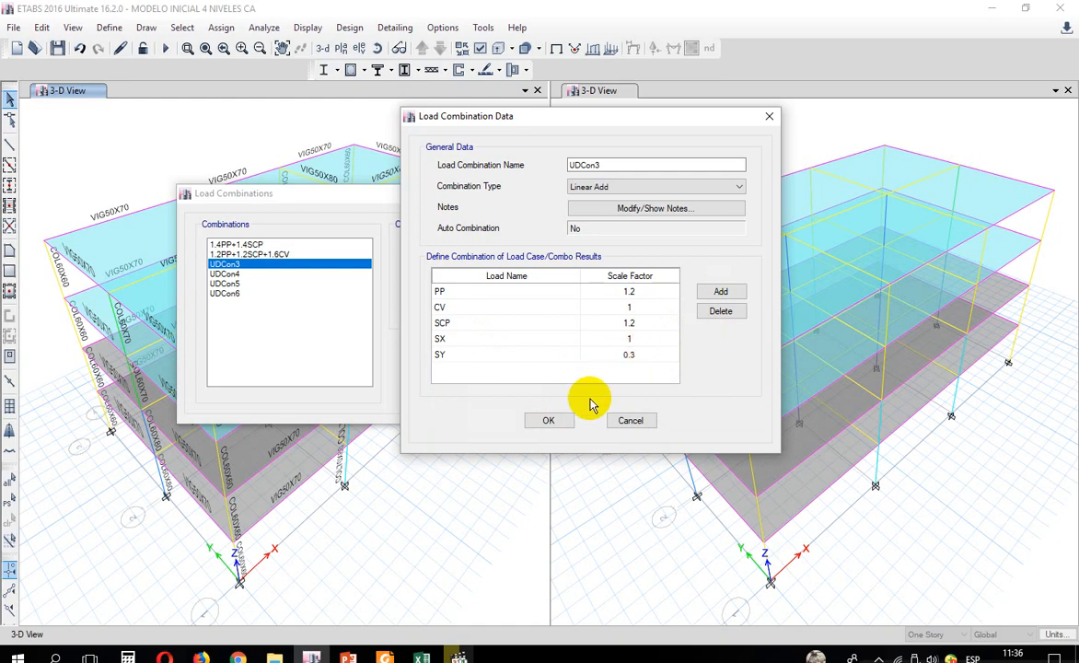
click(550, 423)
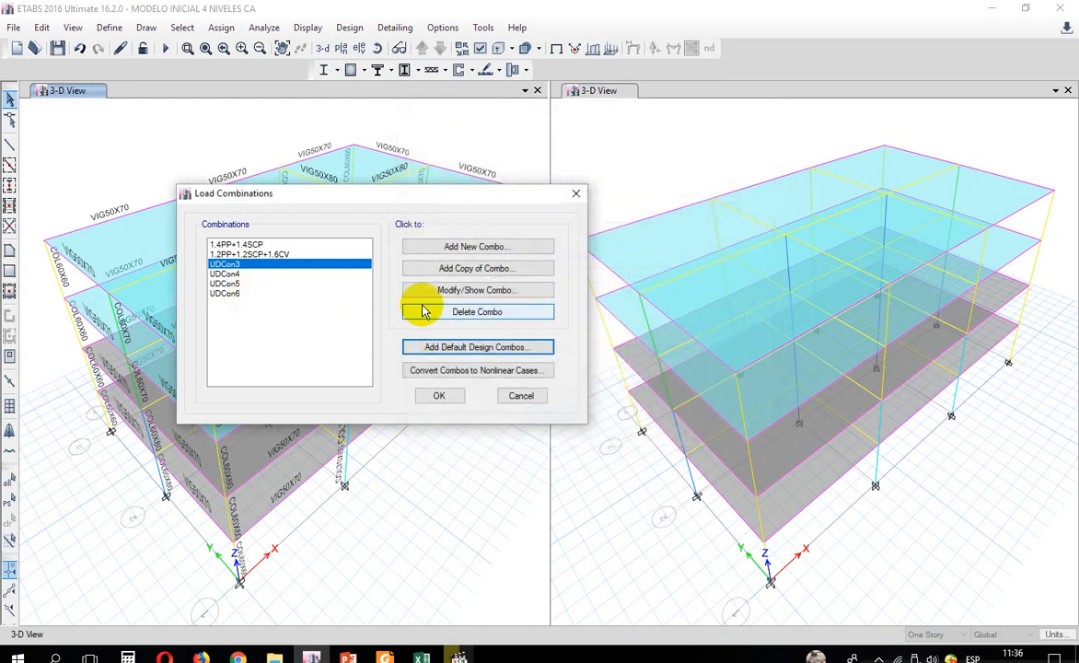
Step: Rename load combination UDCon3 as 1.2PP+1.2SCP+CV+SX+0.3SY and accept the change
click(418, 289)
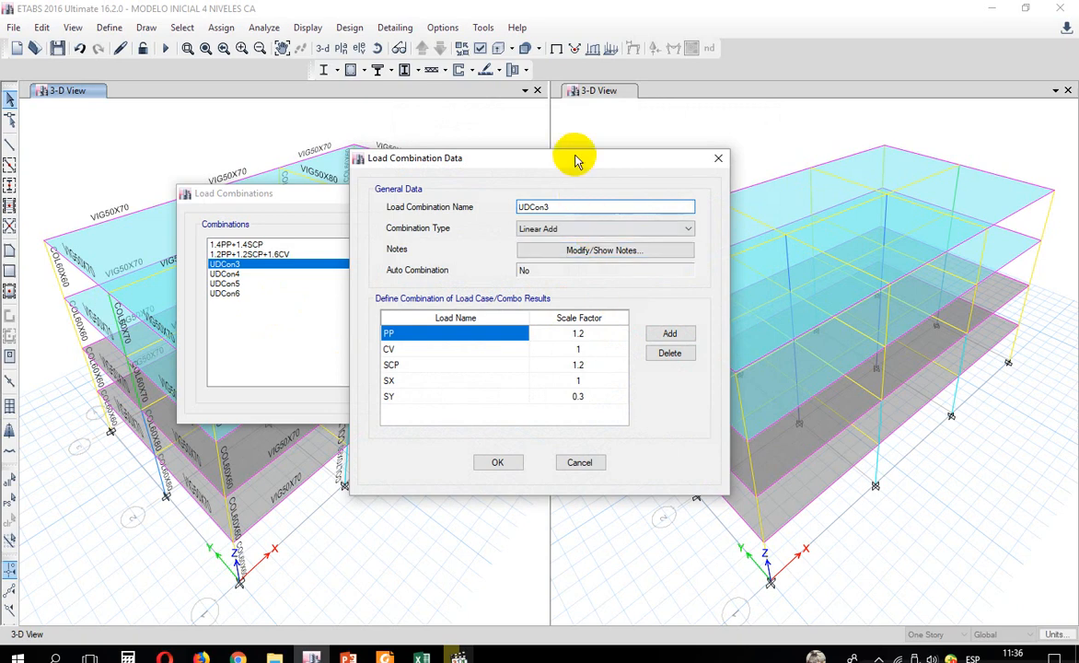
drag(575, 160, 824, 154)
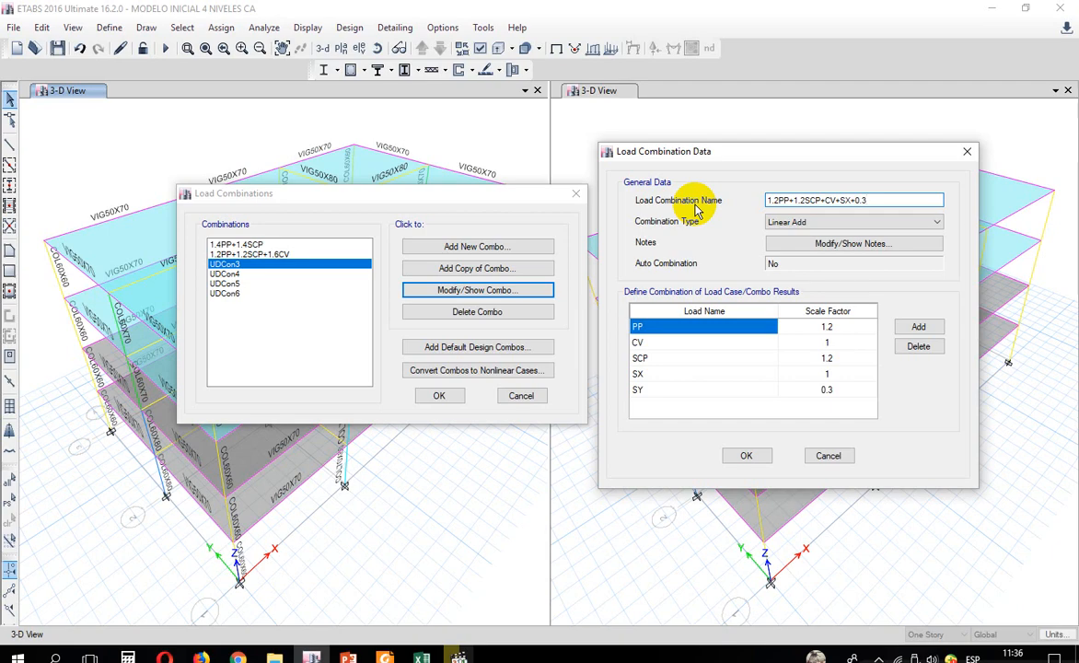
click(746, 455)
Step: Open load combination UDCon4 and set the scale factors of PP and SCP to 1.2
click(226, 273)
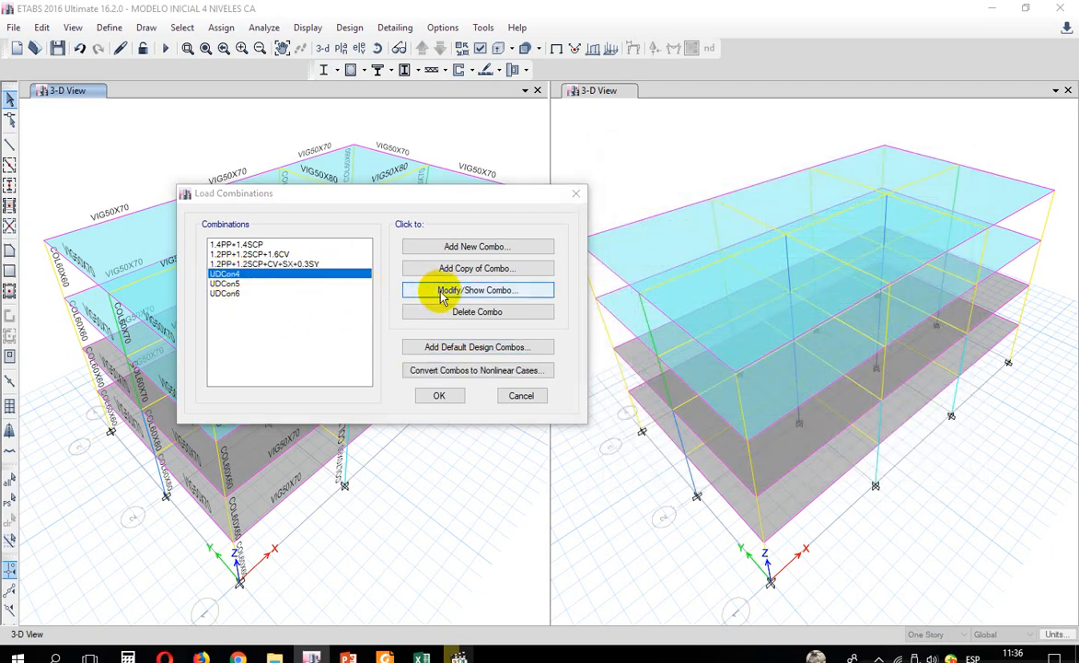
click(477, 290)
drag(505, 162, 752, 164)
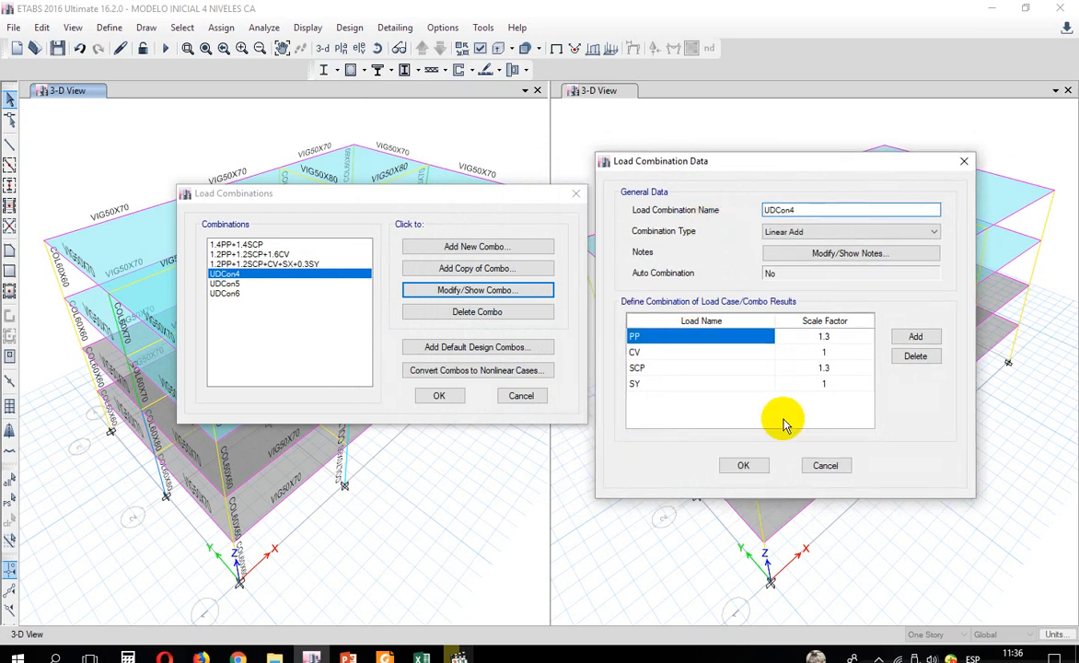
click(839, 340)
text(1.2)
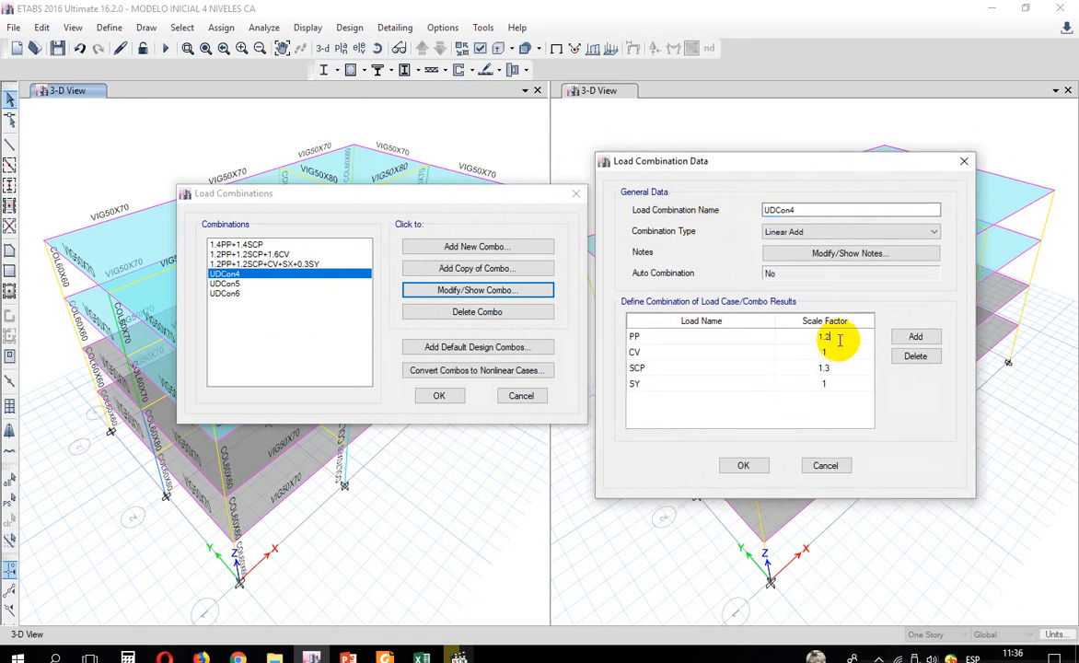
click(831, 369)
text(1.2)
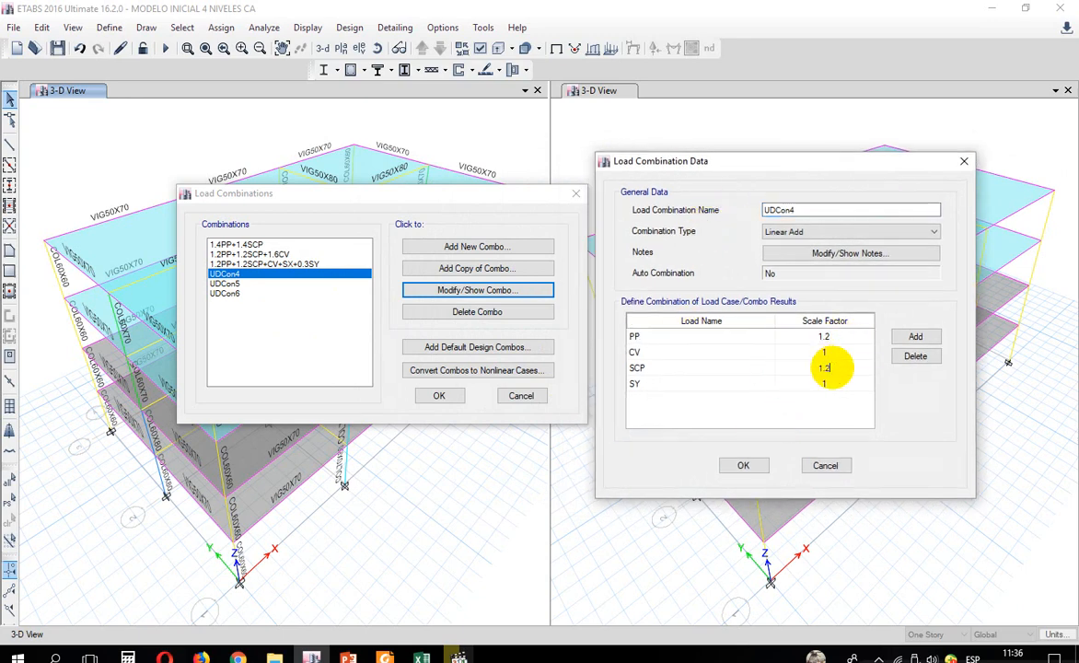
Step: Add load case SX with a scale factor of 0.3 to combination UDCon4 and accept the changes
click(727, 385)
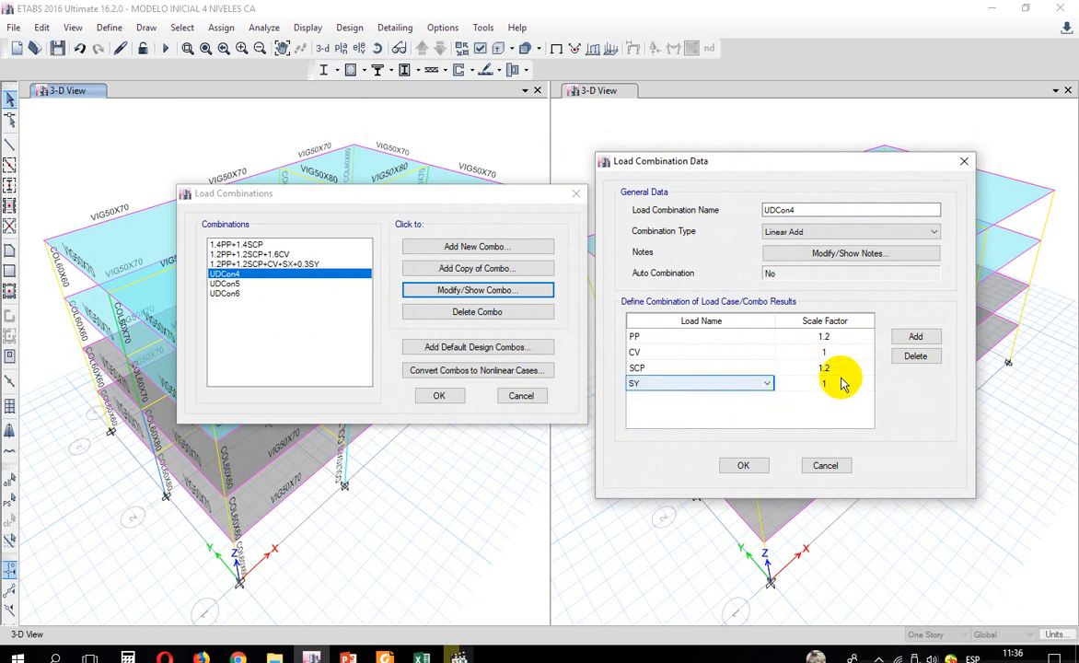
click(913, 336)
click(718, 402)
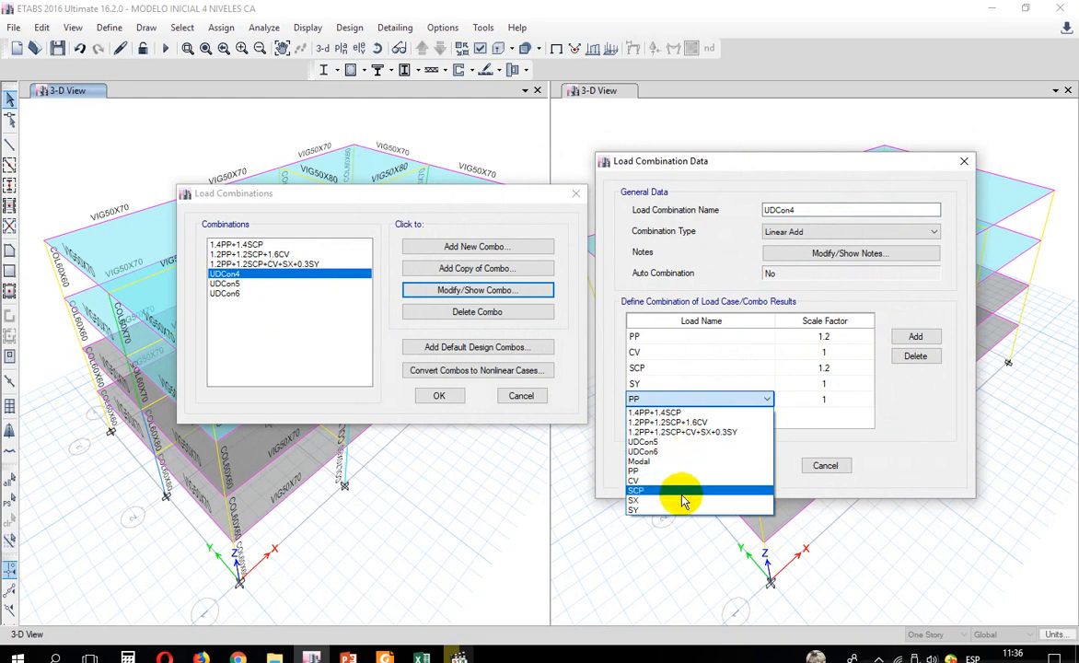
click(683, 499)
click(824, 399)
text(0.3)
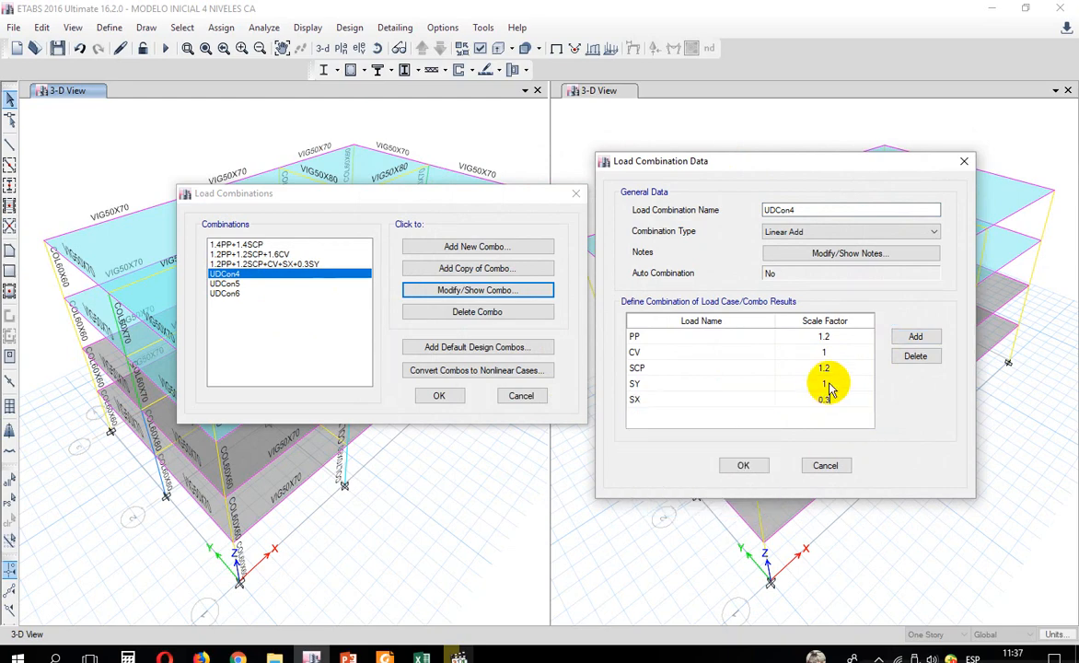
click(744, 464)
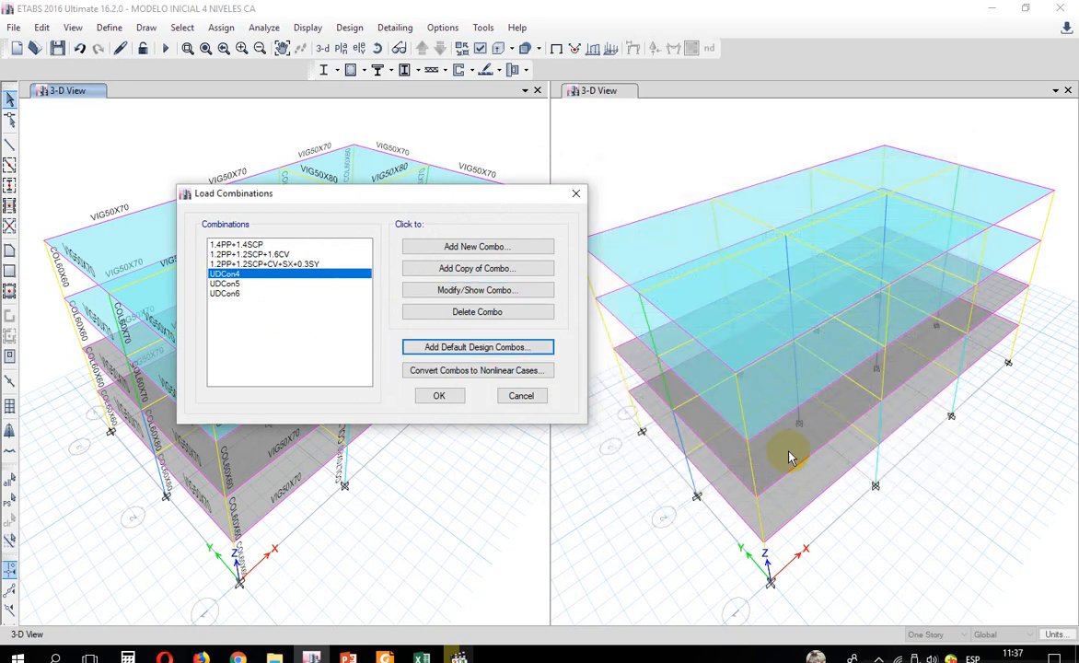
Step: Rename load combination UDCon4 as 1.2PP+1.2SCP+CV+SY+0.3SX and accept the change
click(477, 289)
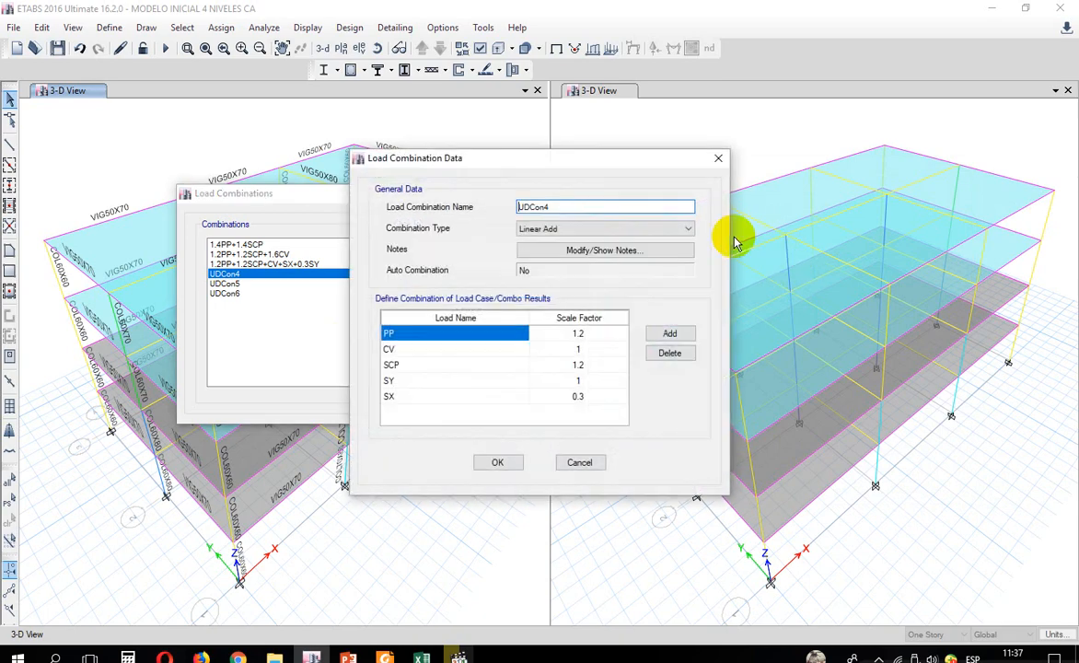
drag(689, 147, 720, 161)
drag(771, 204, 633, 212)
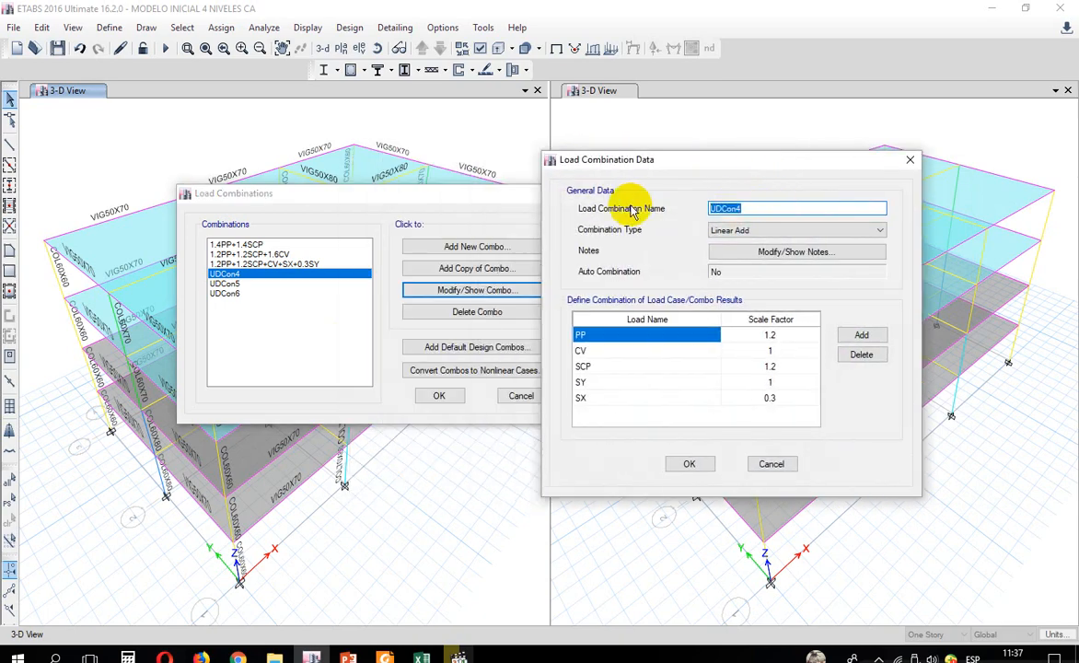
text(1)
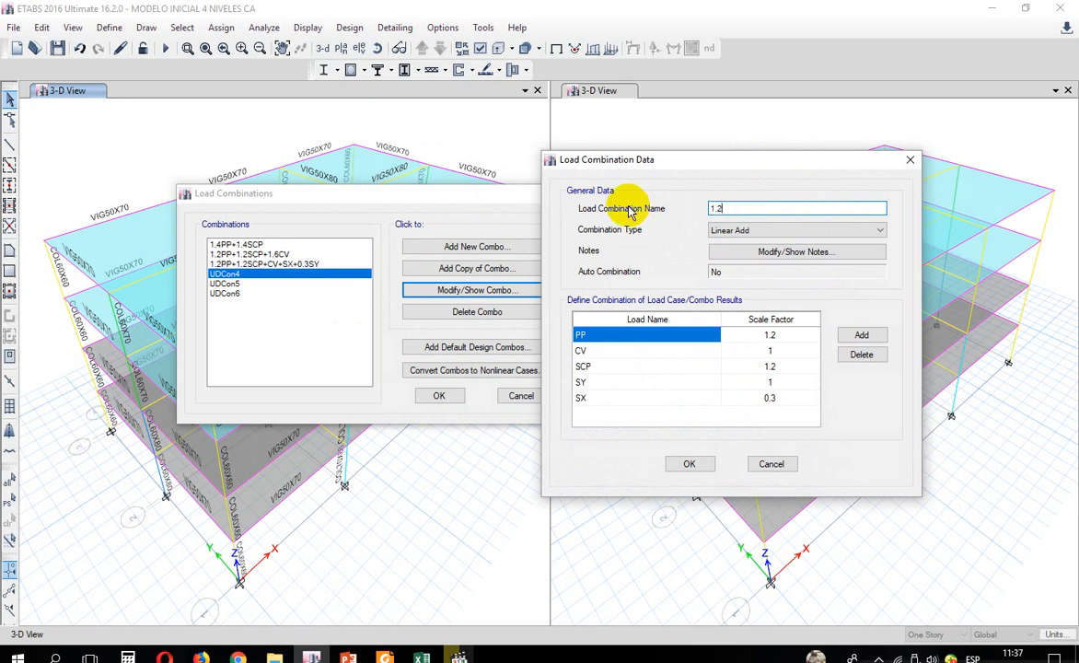
text(.2PP)
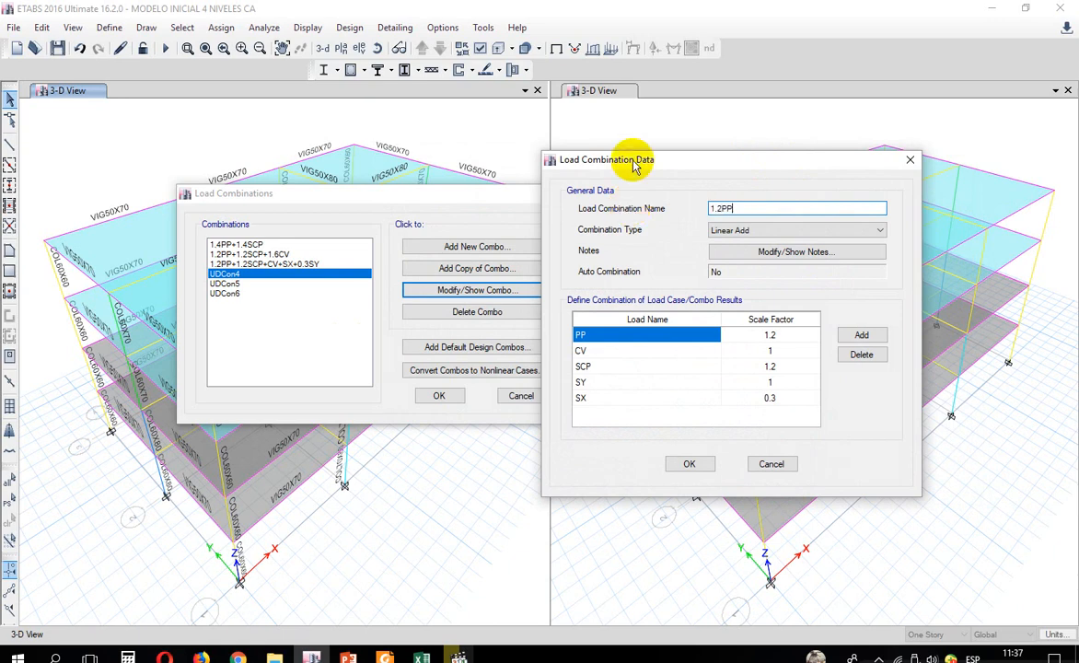
text(+1.2SCP+CV+SY+0.3SX)
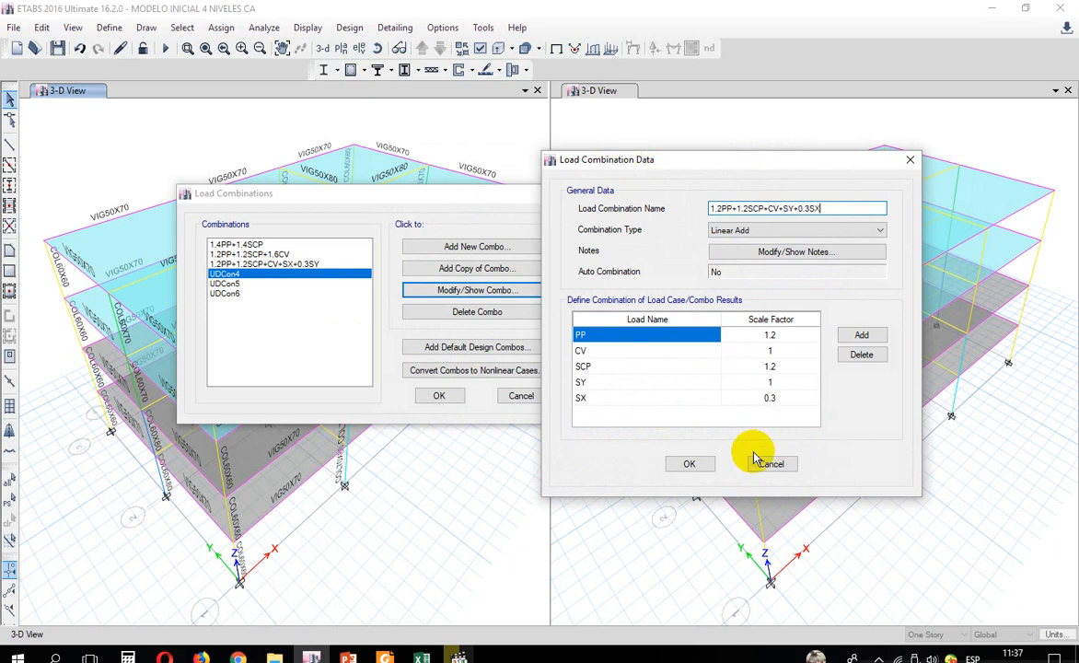
click(686, 466)
Step: Open the definition of load combination UDCon5 and place it beside the list of combinations
click(276, 283)
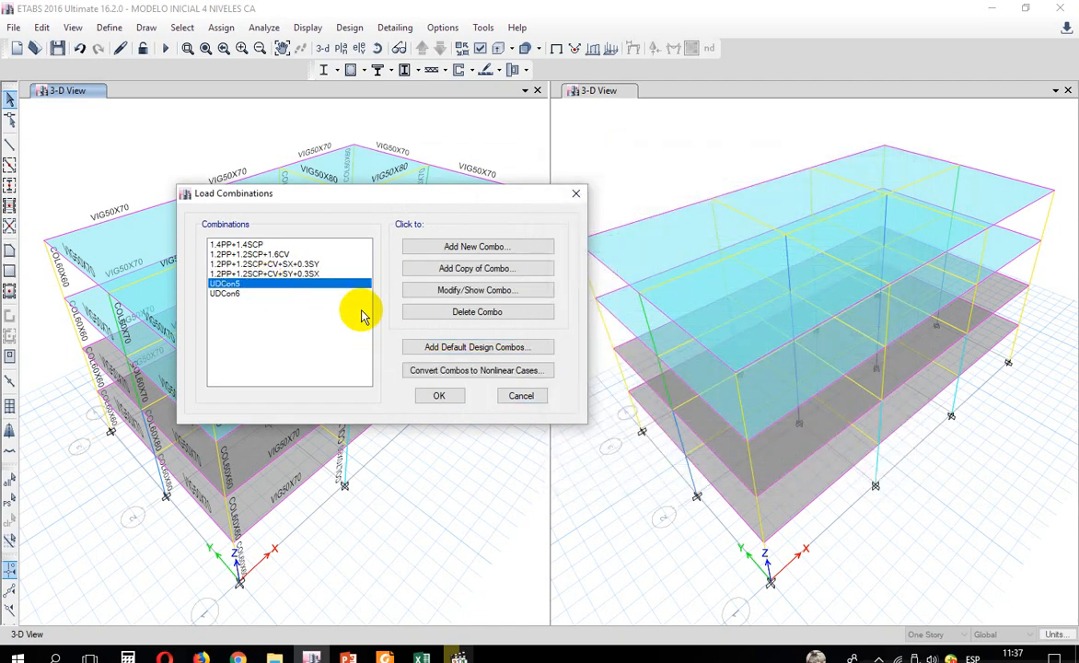
click(442, 290)
drag(488, 159, 800, 154)
Step: Review the combinations of Table 9-3 and section 9.3.1 of the concrete standard in Foxit Reader and return to ETABS
click(368, 612)
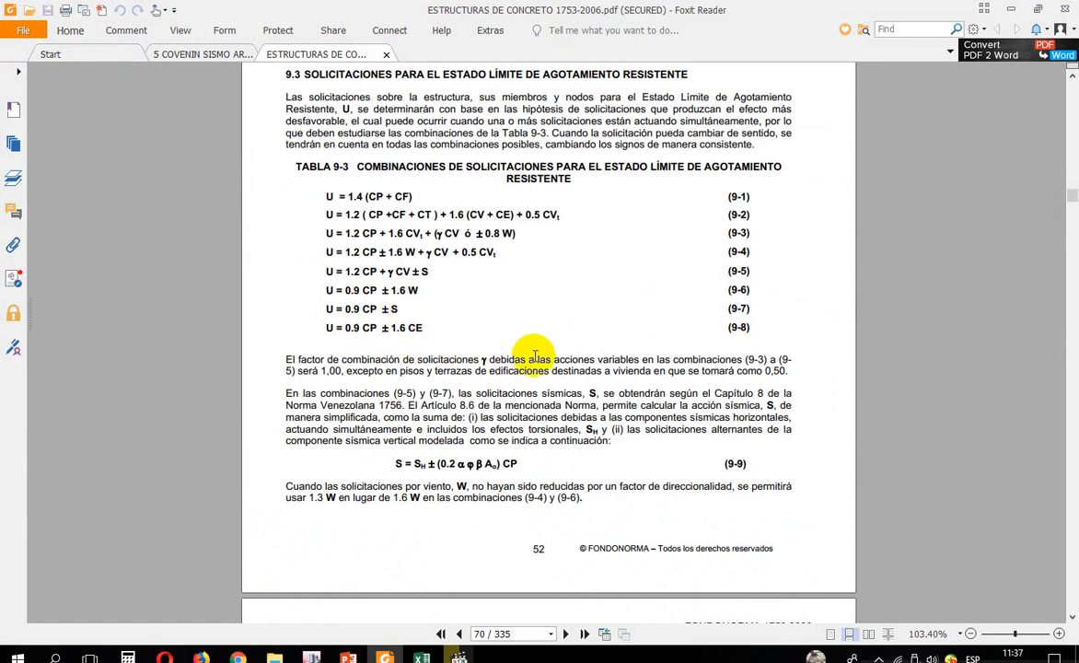
scroll(533, 357, down, 1)
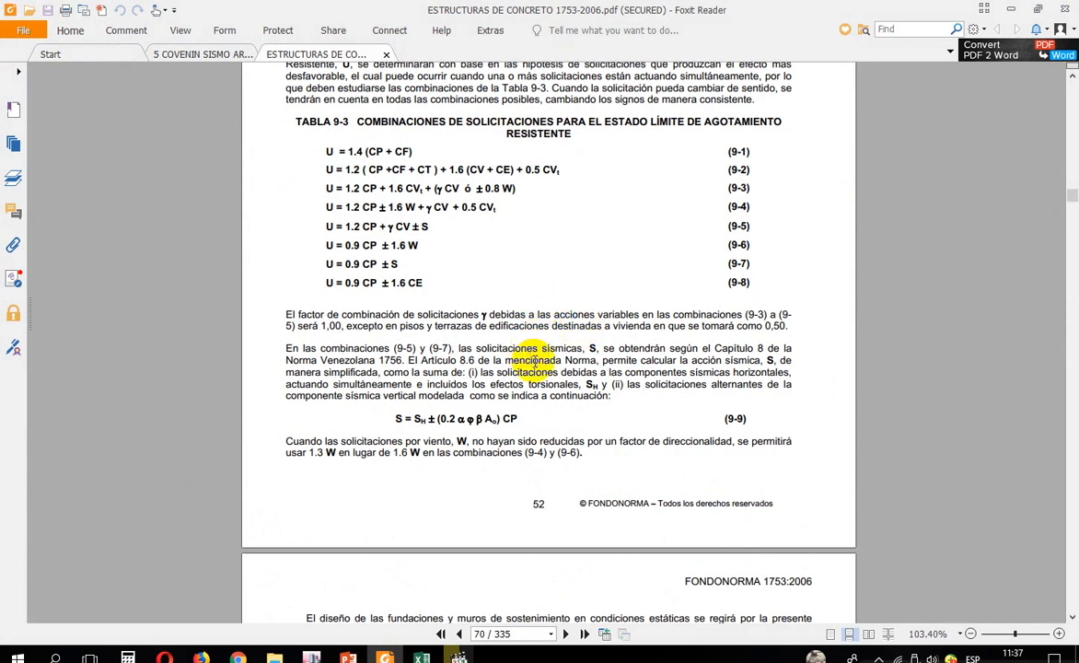
scroll(423, 293, down, 10)
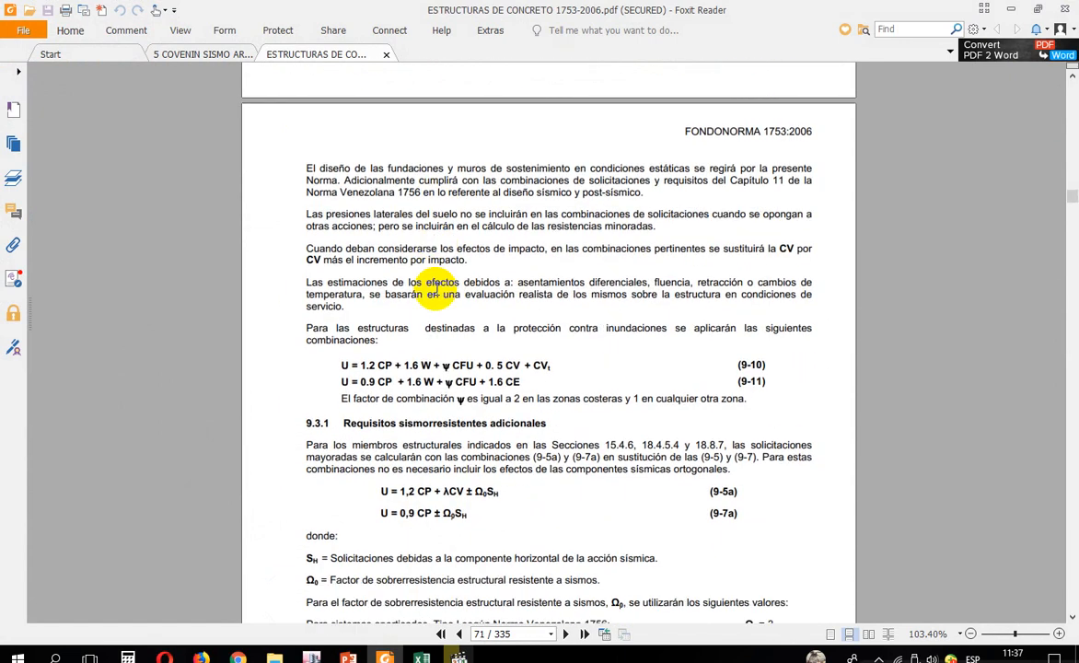
scroll(439, 290, down, 1)
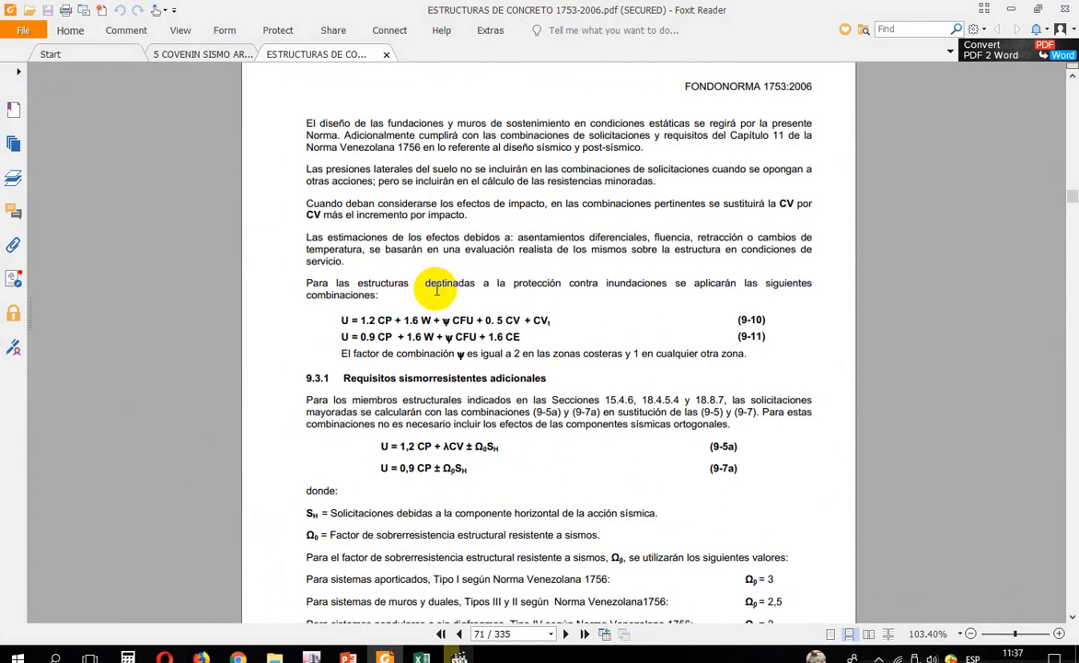
scroll(437, 288, down, 12)
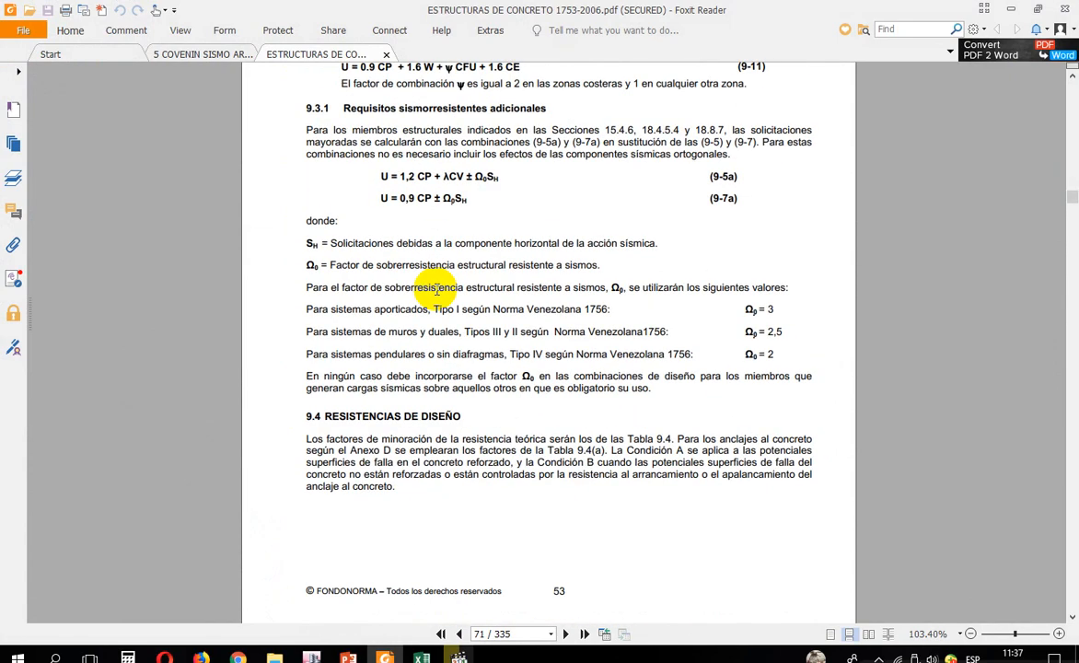
scroll(440, 286, up, 15)
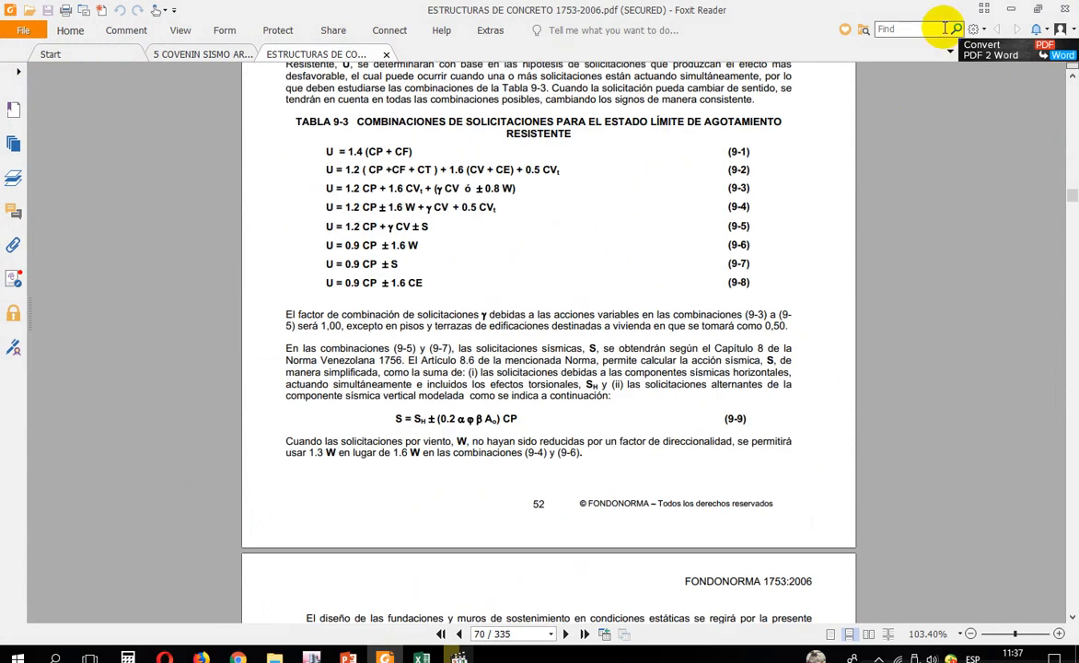
click(1010, 9)
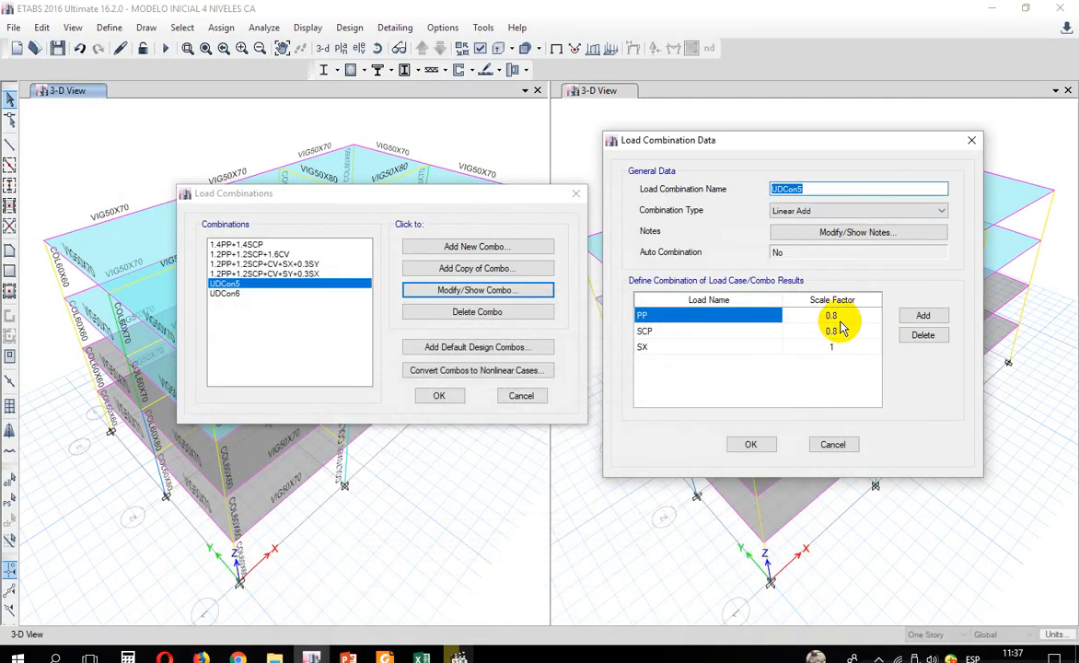
Step: Set the scale factors of PP and SCP in load combination UDCon5 to 0.9
click(843, 317)
text(0.9)
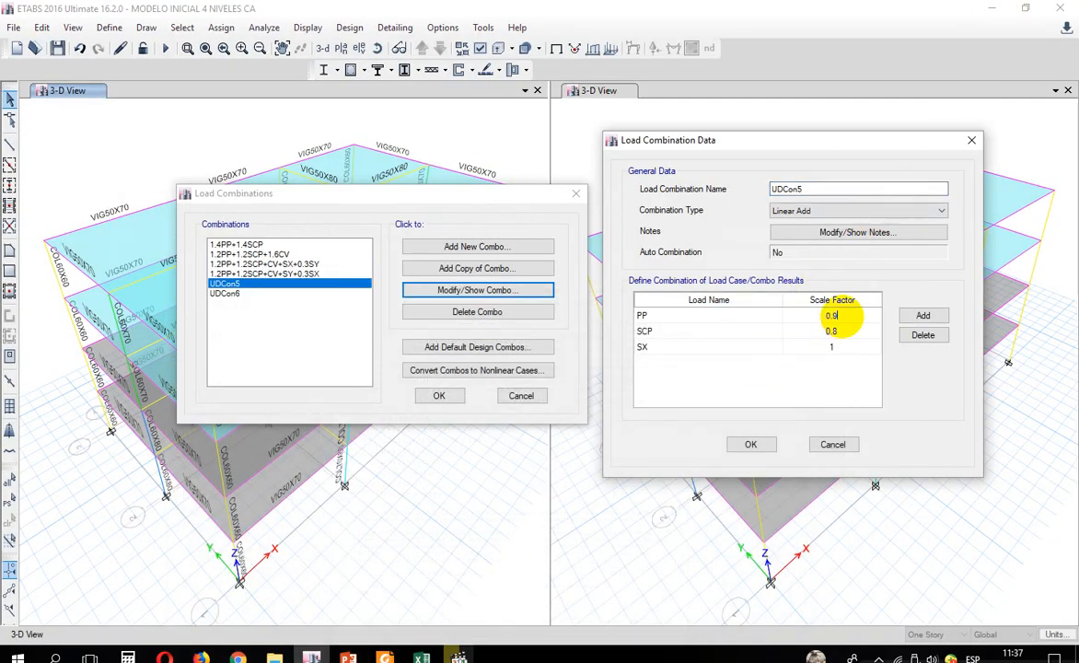
click(833, 330)
text(0)
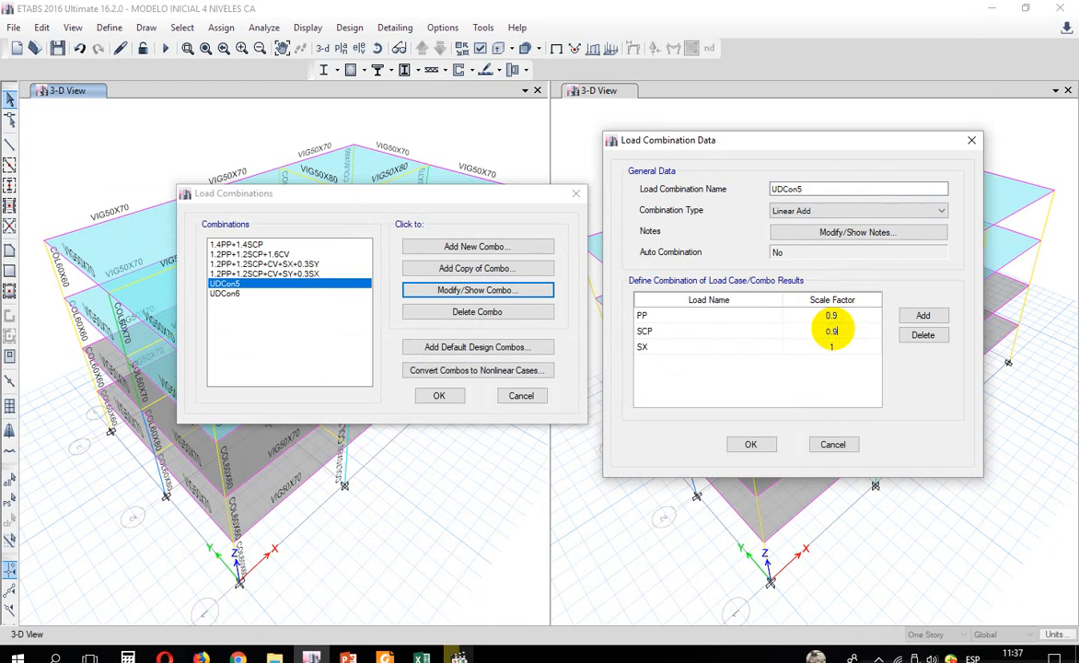
text(.9)
click(839, 348)
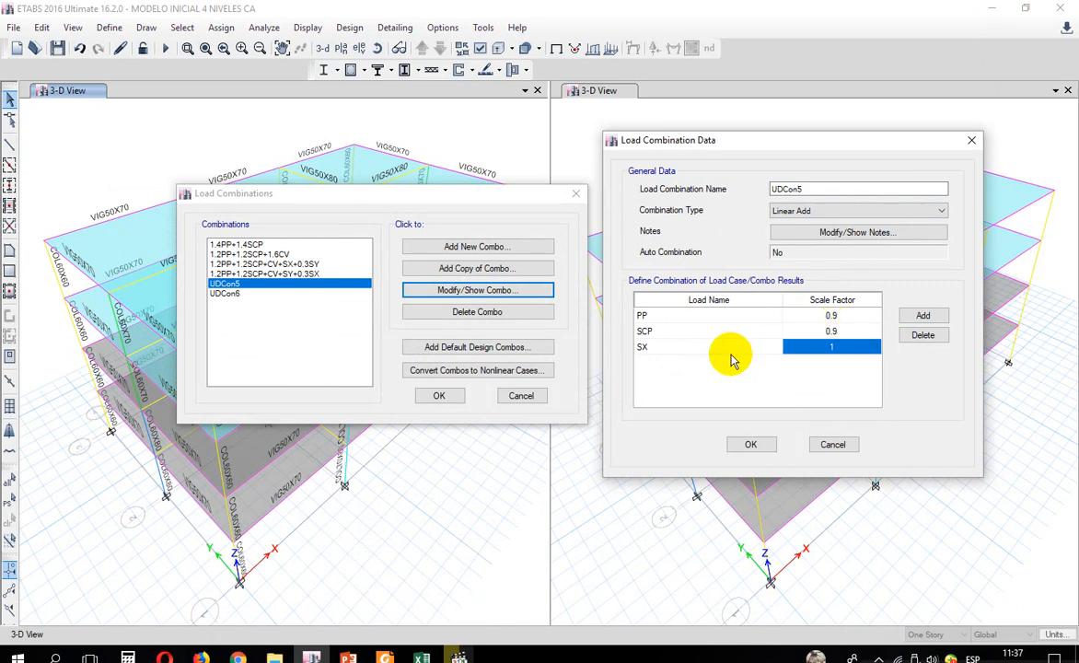
click(829, 316)
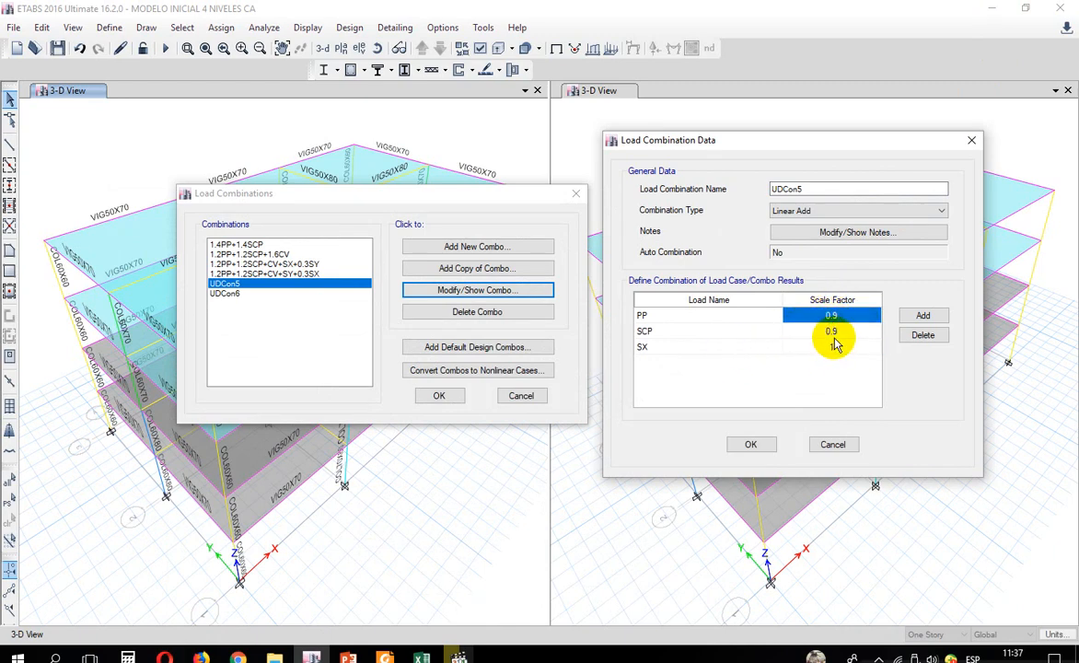
click(834, 336)
click(837, 347)
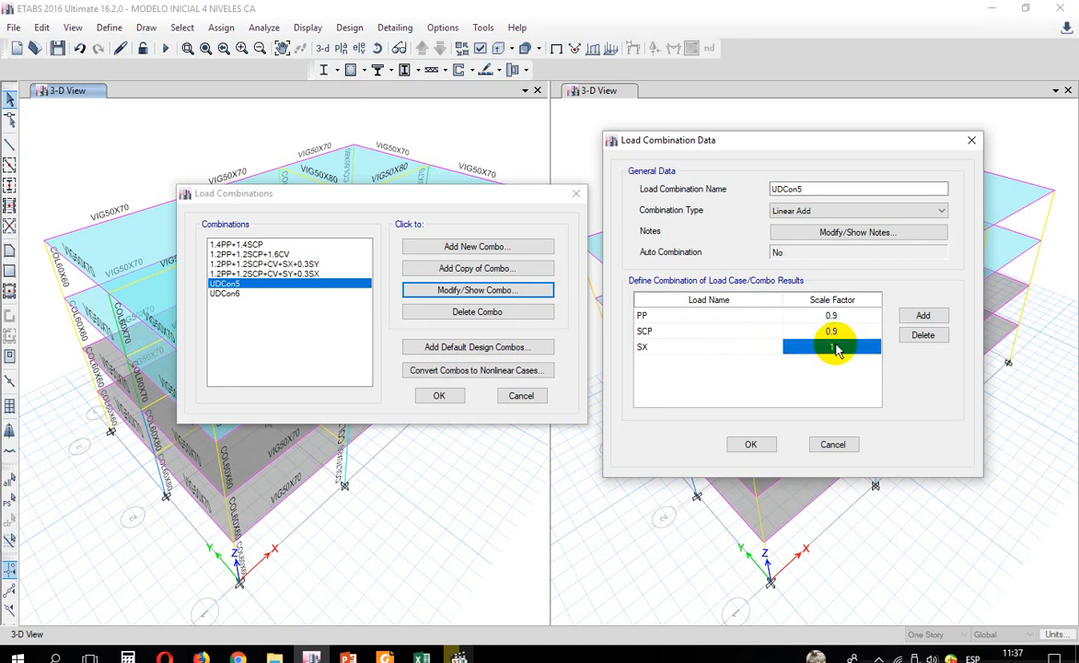
Step: Add load case SY with a scale factor of 0.3 to load combination UDCon5
click(916, 316)
click(739, 361)
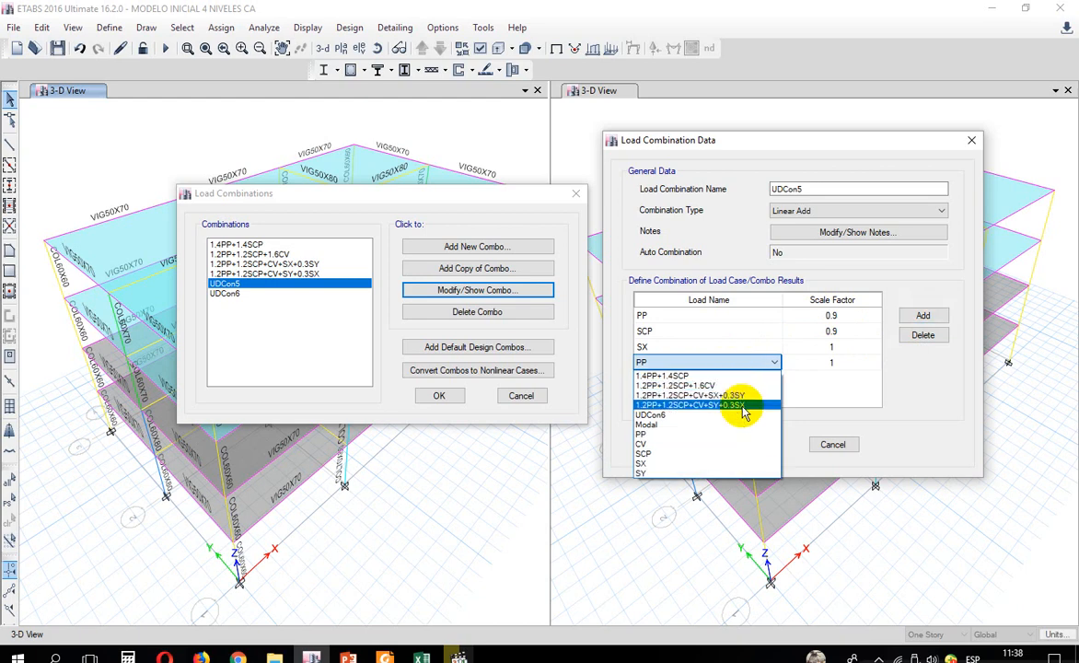
click(683, 473)
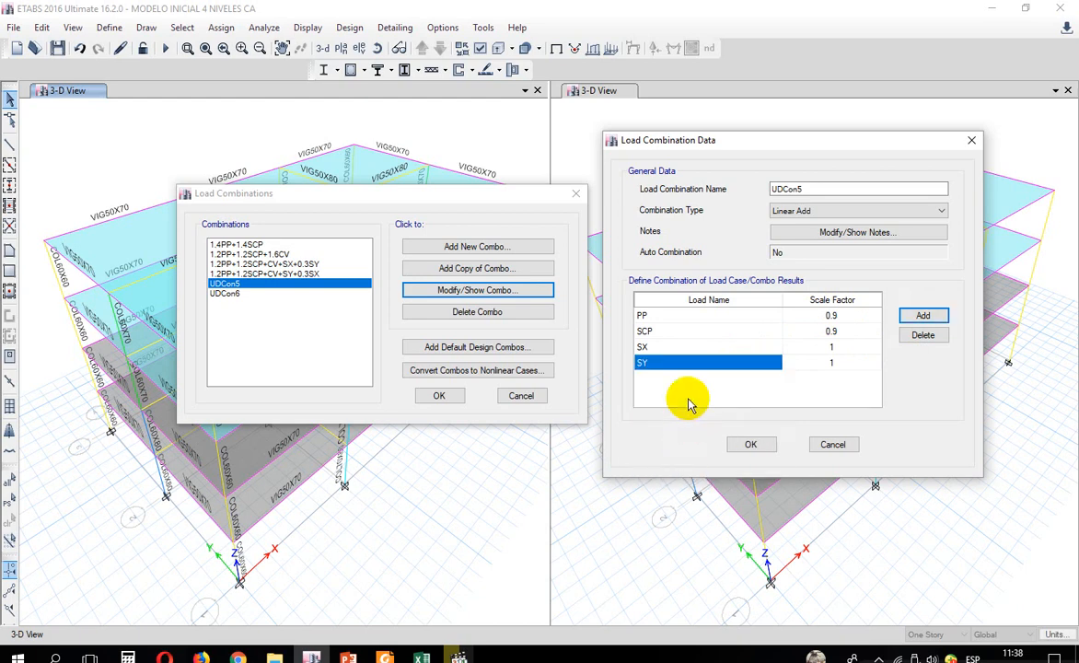
click(827, 364)
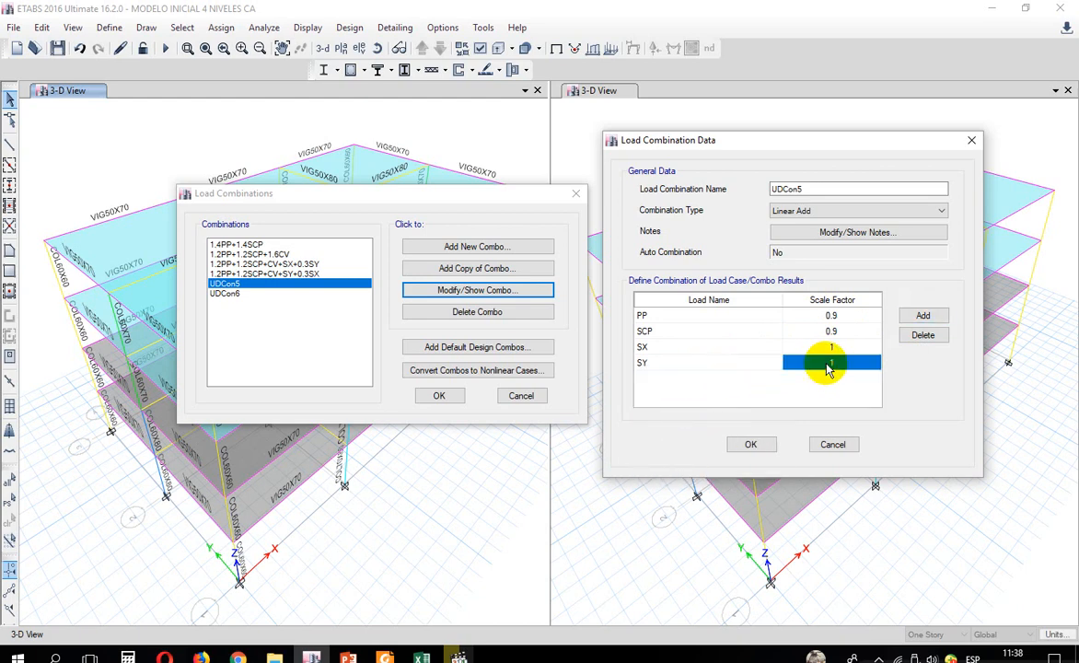
text(0.3)
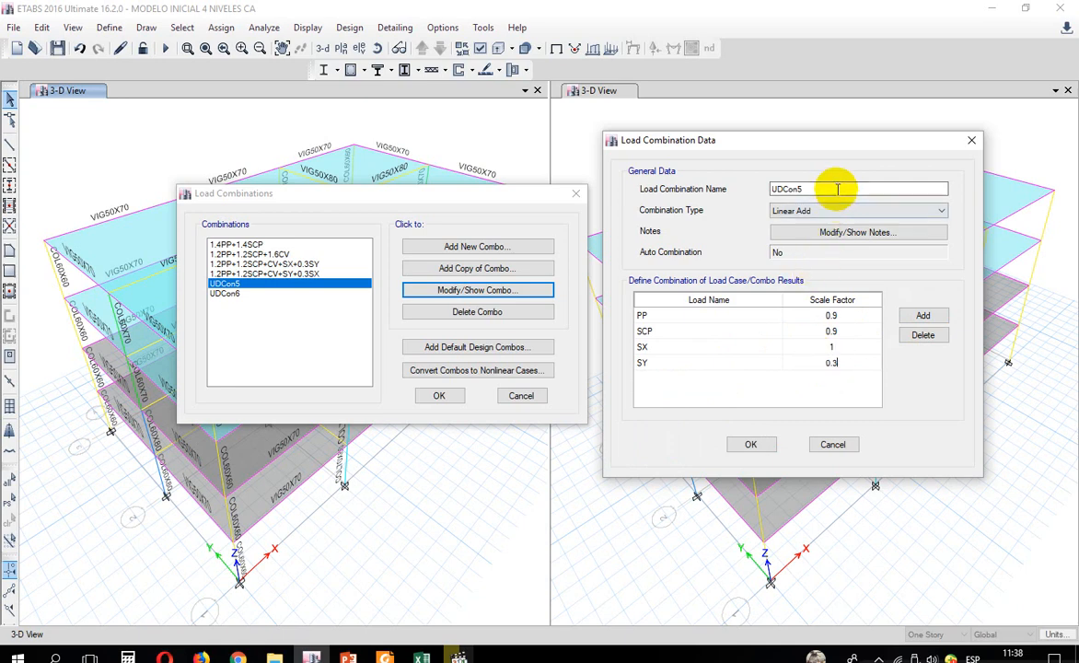
Step: Change the name of load combination UDCon5 to 0.9PP+0.9SCP+SX+0.3SY
drag(837, 188, 642, 204)
text(P)
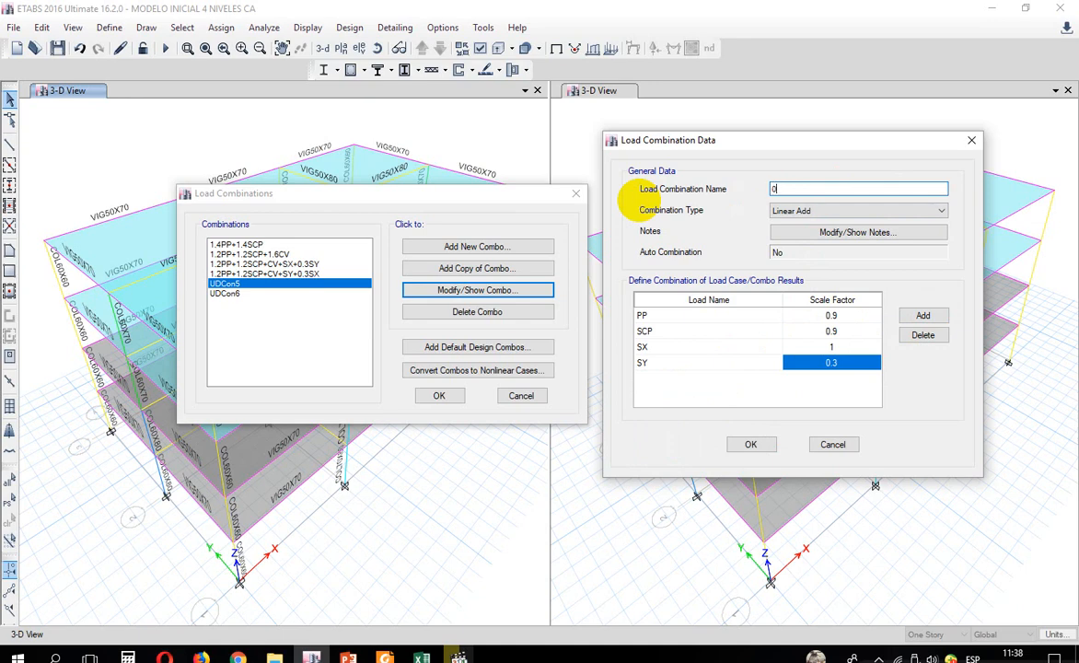
text(PP+0.9SCP+SX+0.3)
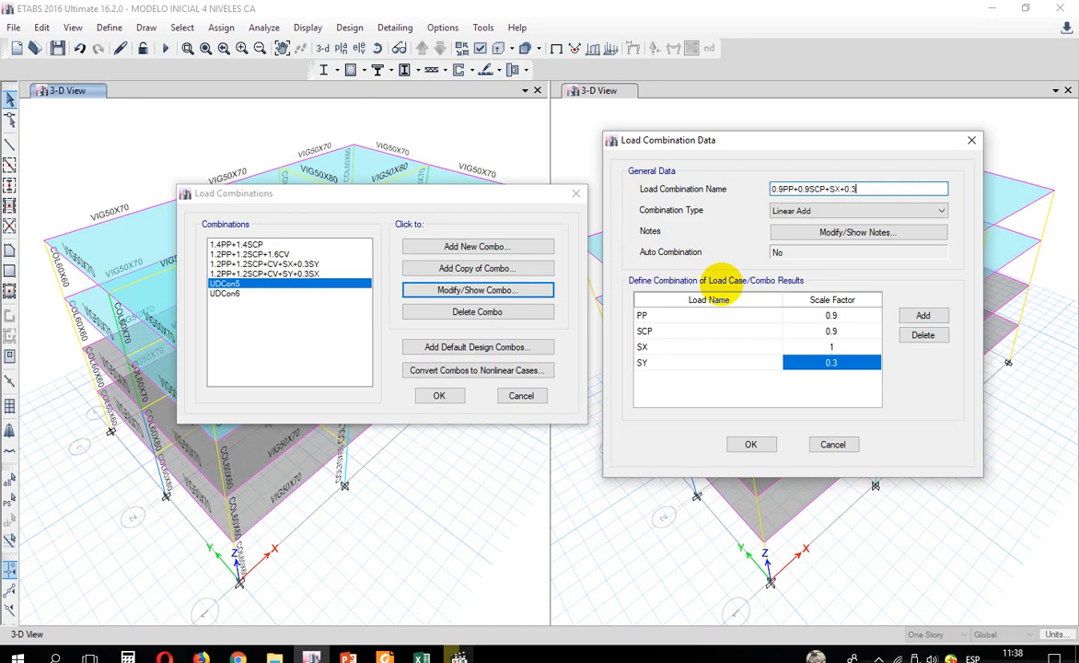
text(SY)
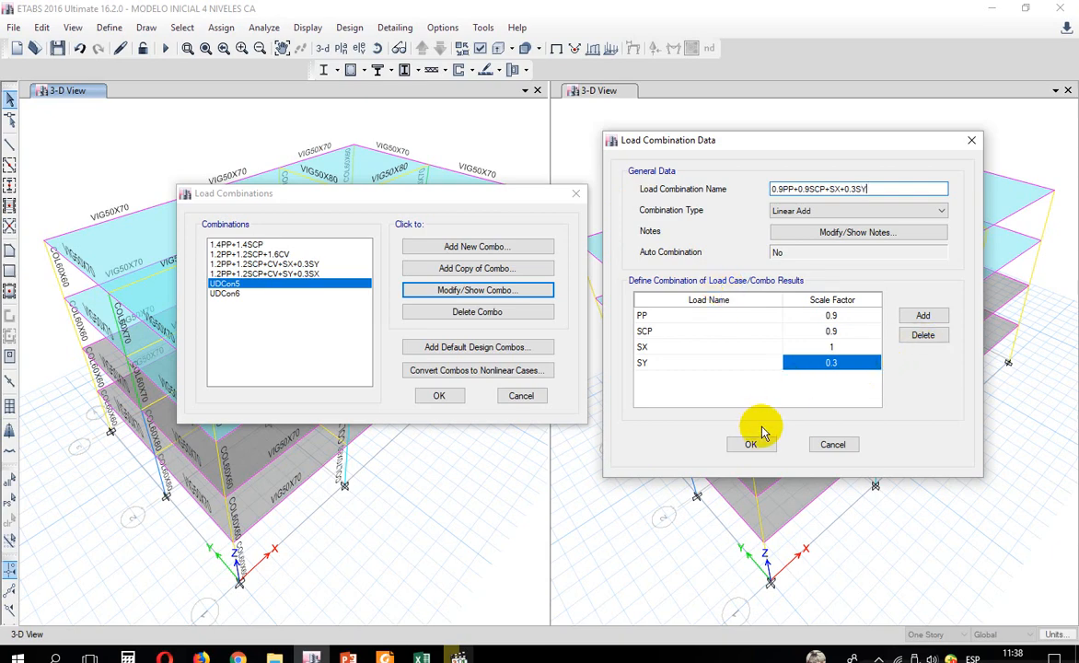
Step: Accept the changes to the previous combination and set the scale factors of PP and SCP in load combination UDCon6 to 0.9
click(752, 443)
click(293, 294)
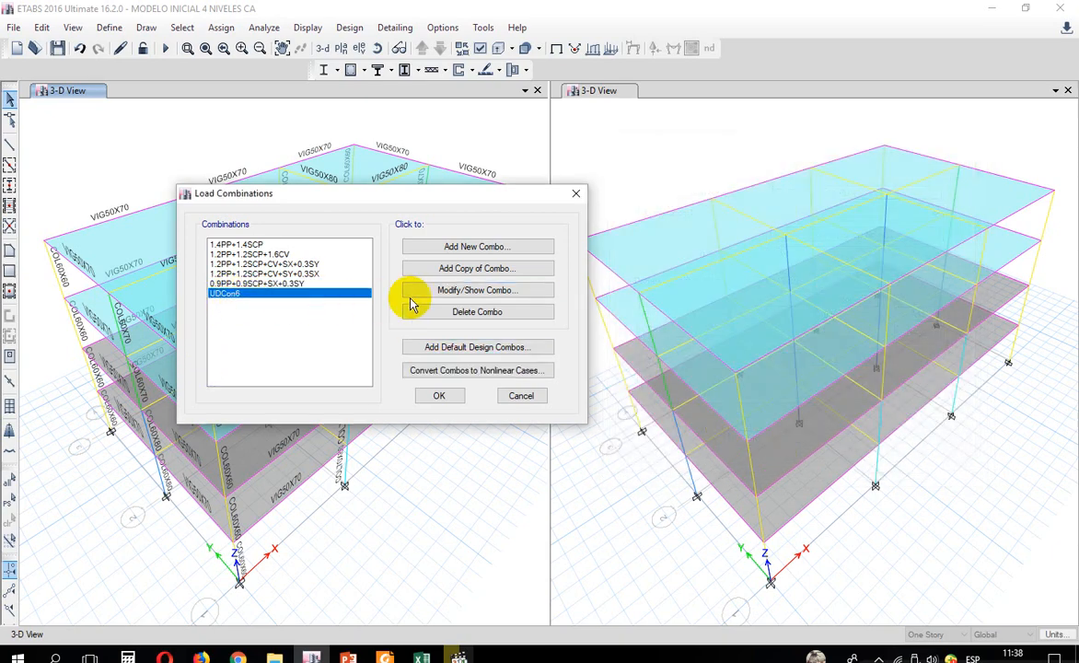
click(426, 289)
drag(494, 169, 726, 169)
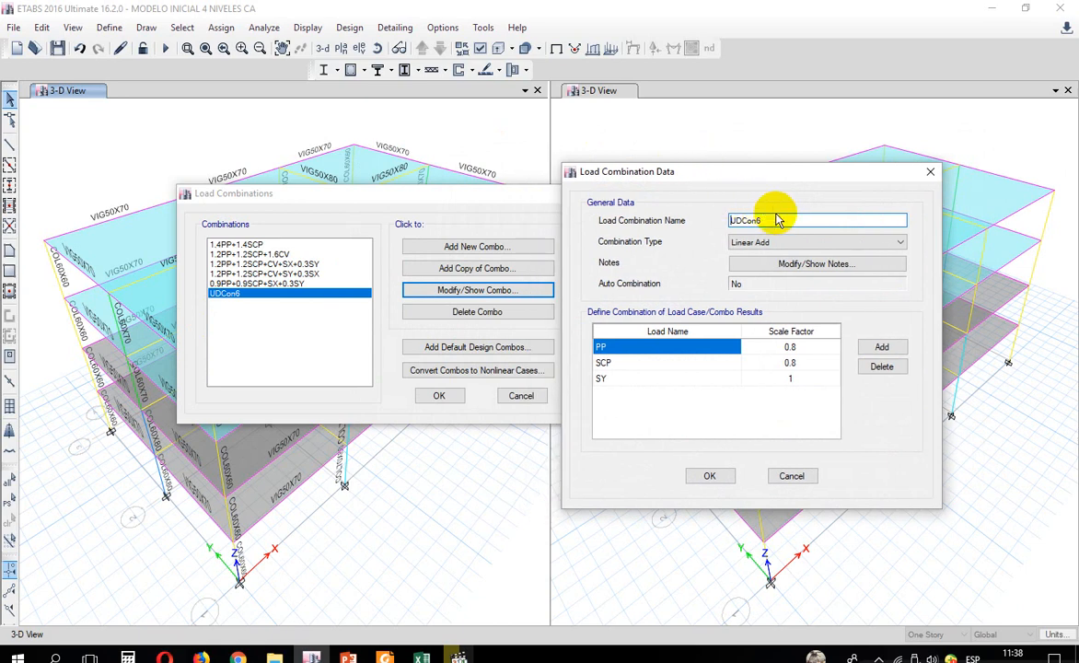
drag(776, 220, 603, 225)
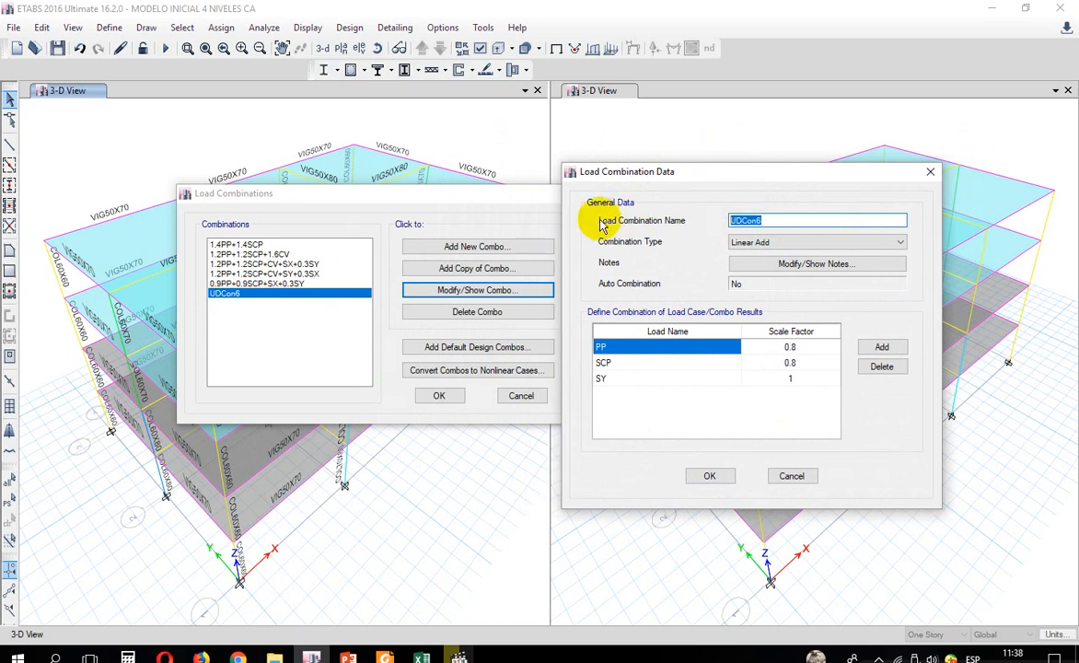
click(787, 346)
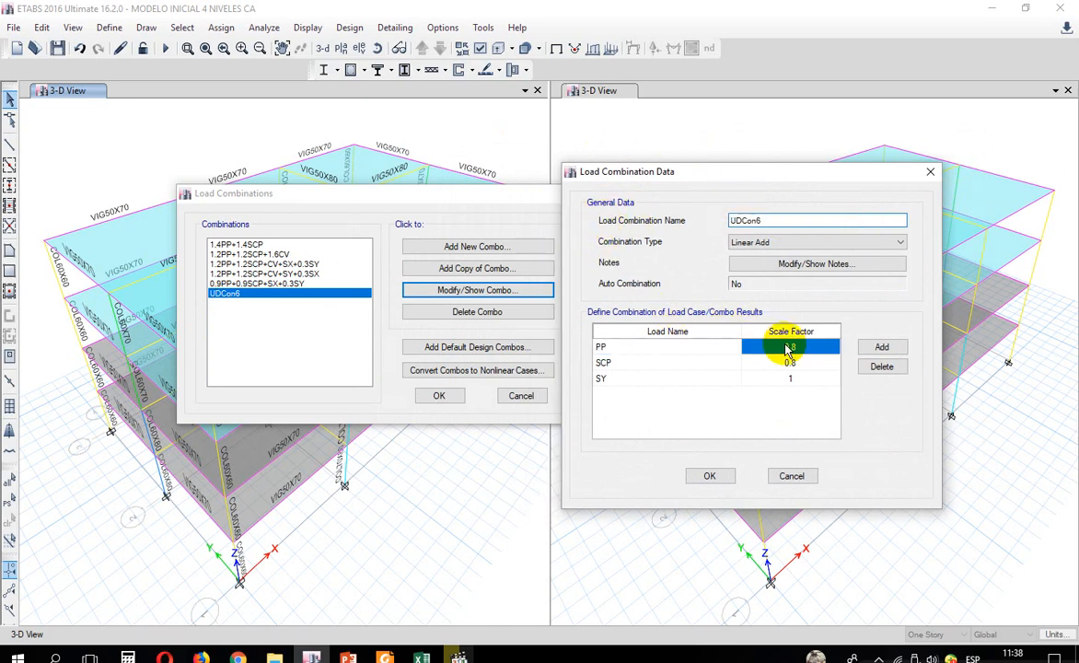
click(789, 346)
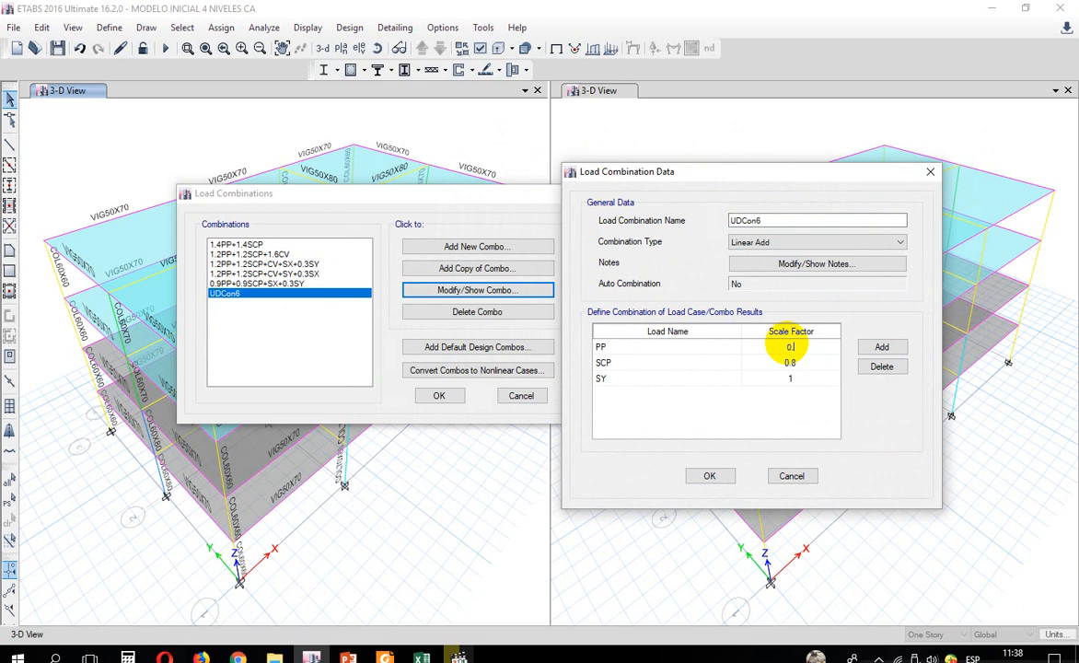
click(766, 361)
click(772, 363)
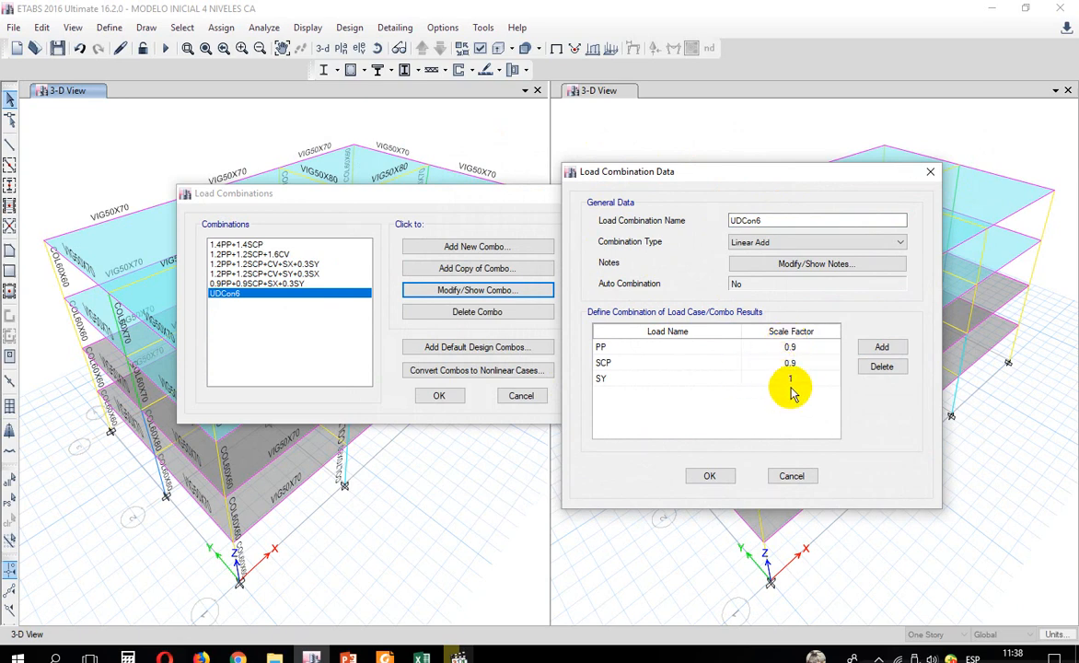
Step: Change the name of load combination UDCon6 to 0.9PP+0.9SCP+SY+0.3SX
click(747, 378)
drag(776, 222, 609, 225)
text(0.9PP)
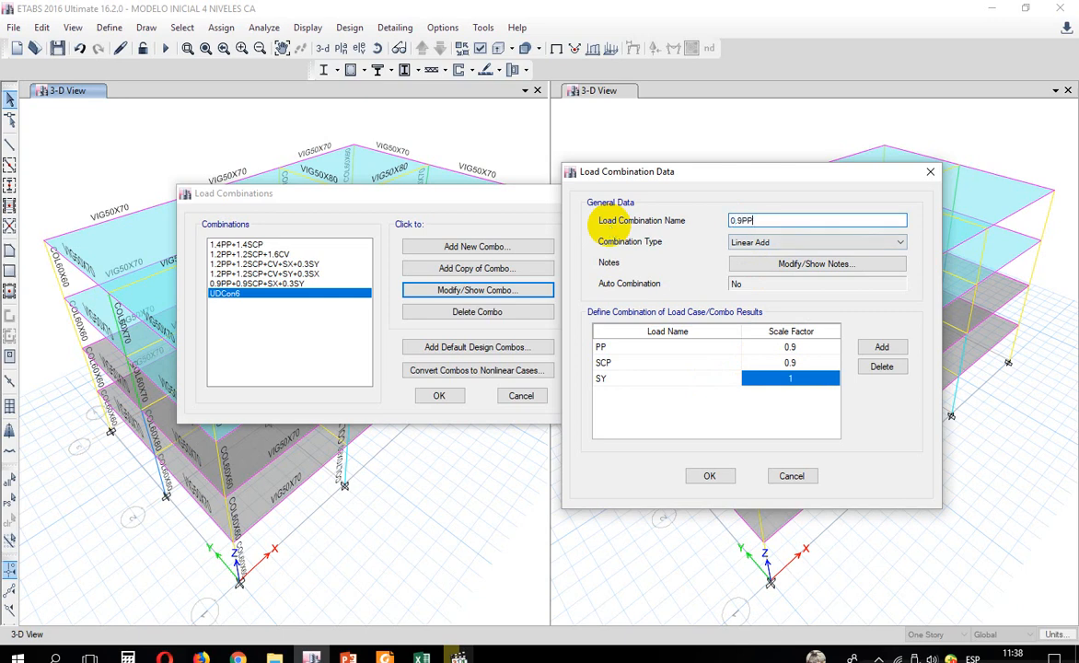
text(S)
key(BackSpace)
text(0.9SCP+SY+0.3SX)
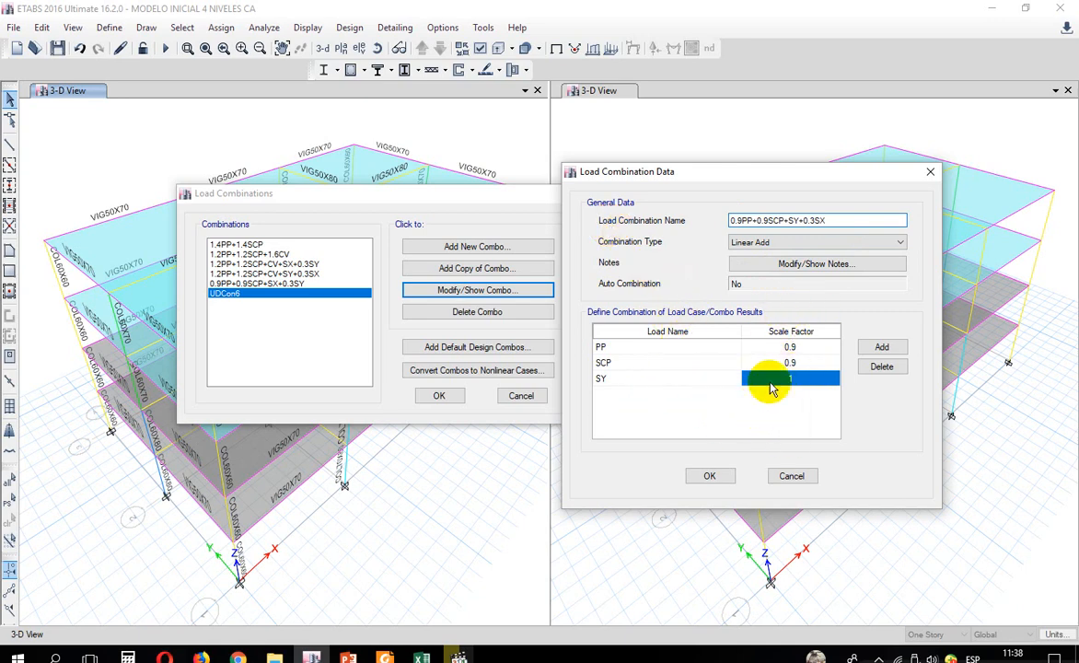
Step: Add load case SX with a scale factor of 0.3 to the 0.9PP+0.9SCP+SY+0.3SX combination
click(873, 348)
click(646, 394)
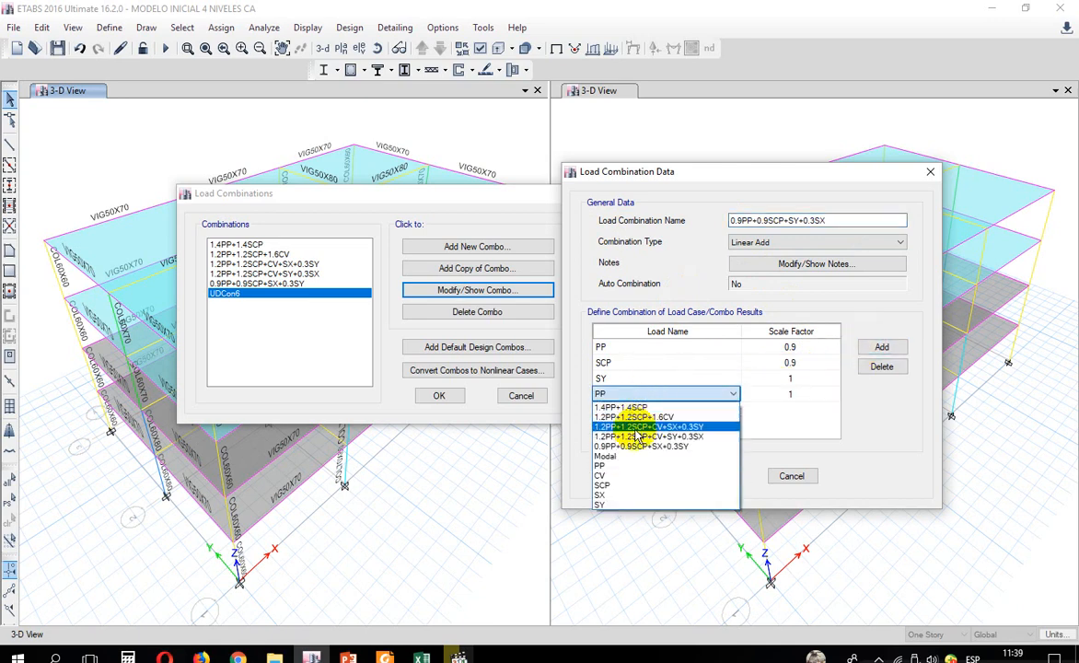
click(631, 493)
click(791, 394)
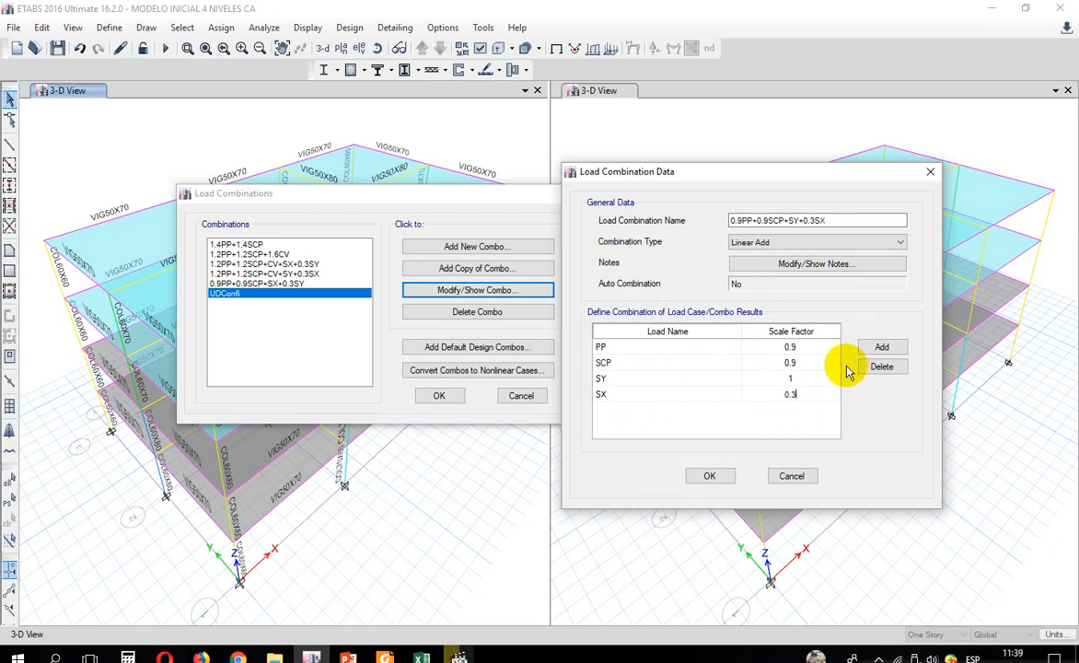
Step: Accept the edited load combinations and save the model
click(716, 479)
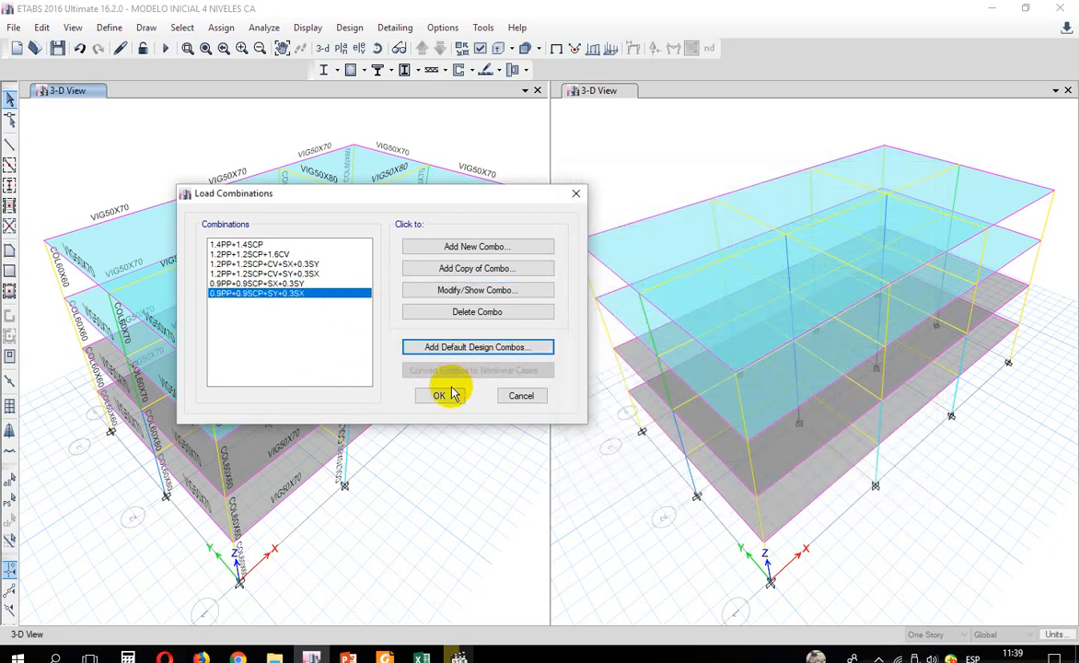
click(442, 395)
click(57, 48)
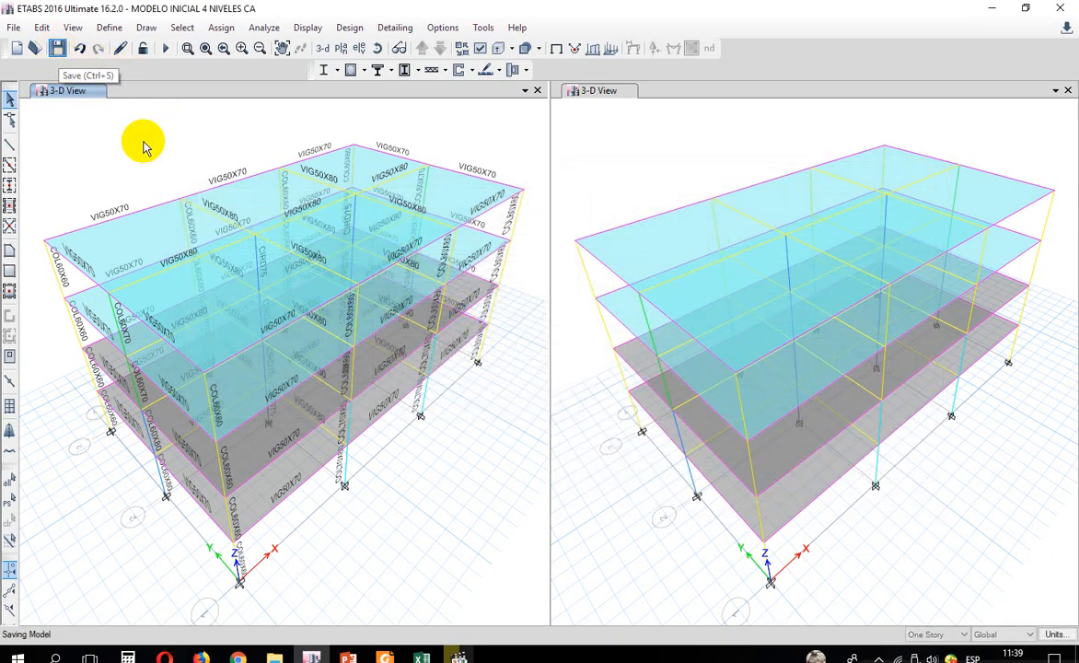
Step: Review Table 9-3 of the concrete standard in Foxit Reader and bring up slide 12 of the presentation in PowerPoint
click(385, 657)
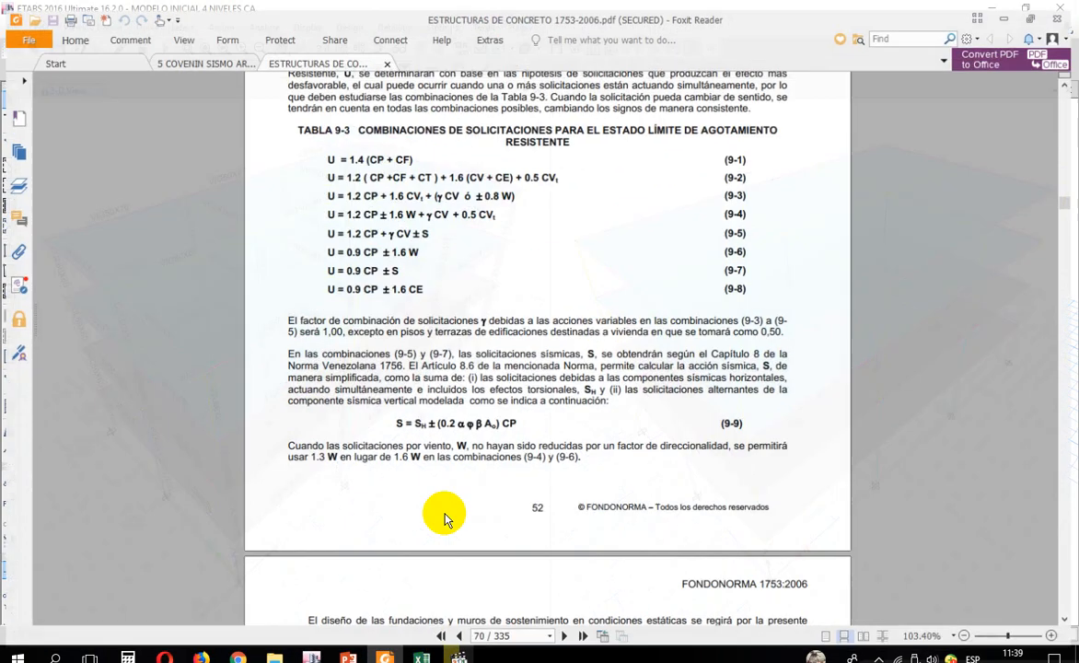
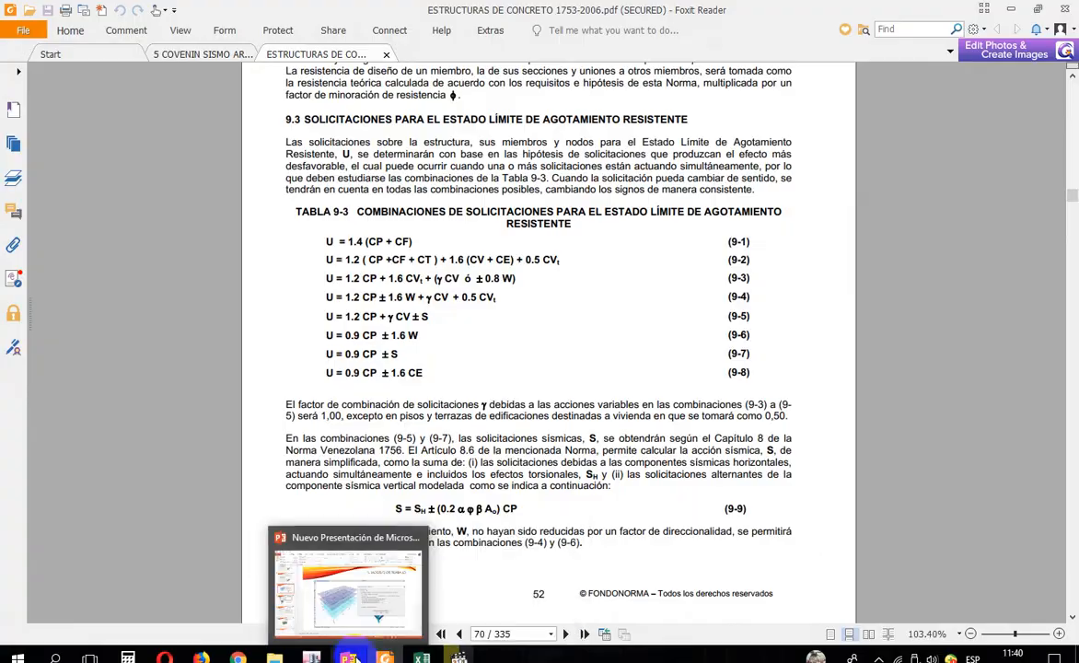
click(322, 594)
click(87, 376)
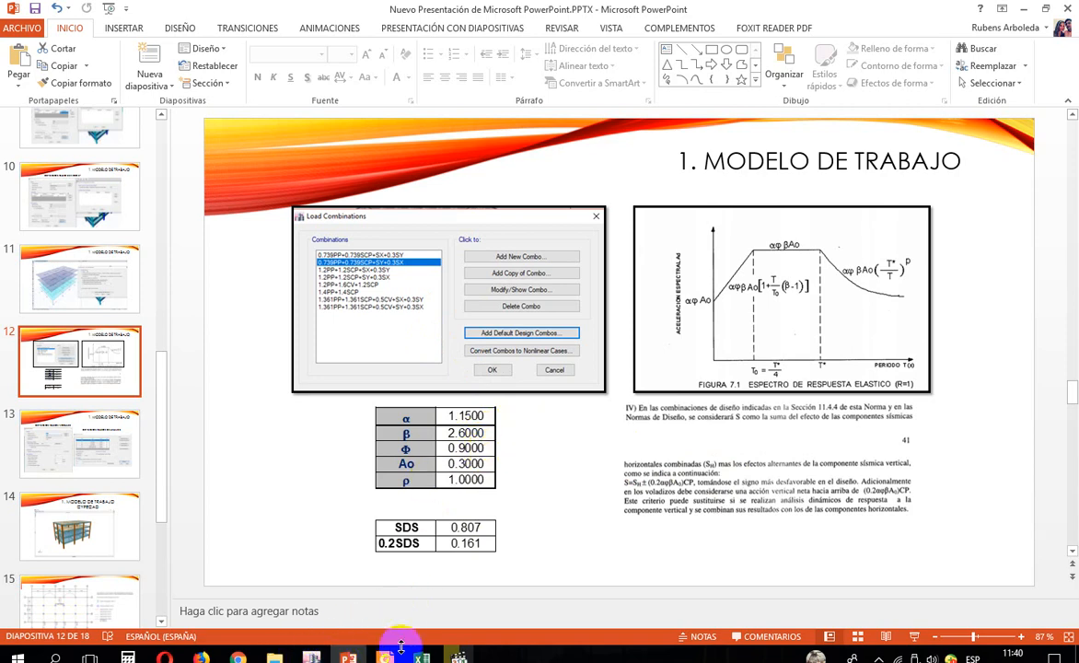
Step: Look over the spectrum values in RESPUESTA DINAMICA.xls in Excel and Figure 7.1 of the COVENIN 1756 seismic standard in Foxit Reader
mouse_move(422, 657)
click(304, 570)
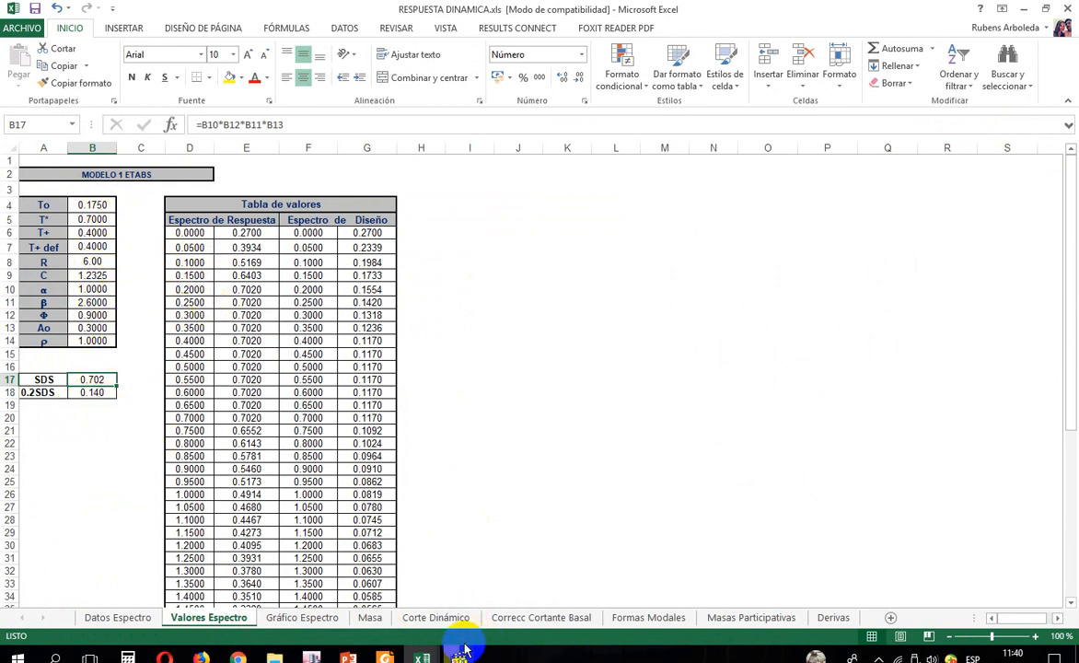
click(422, 655)
click(349, 622)
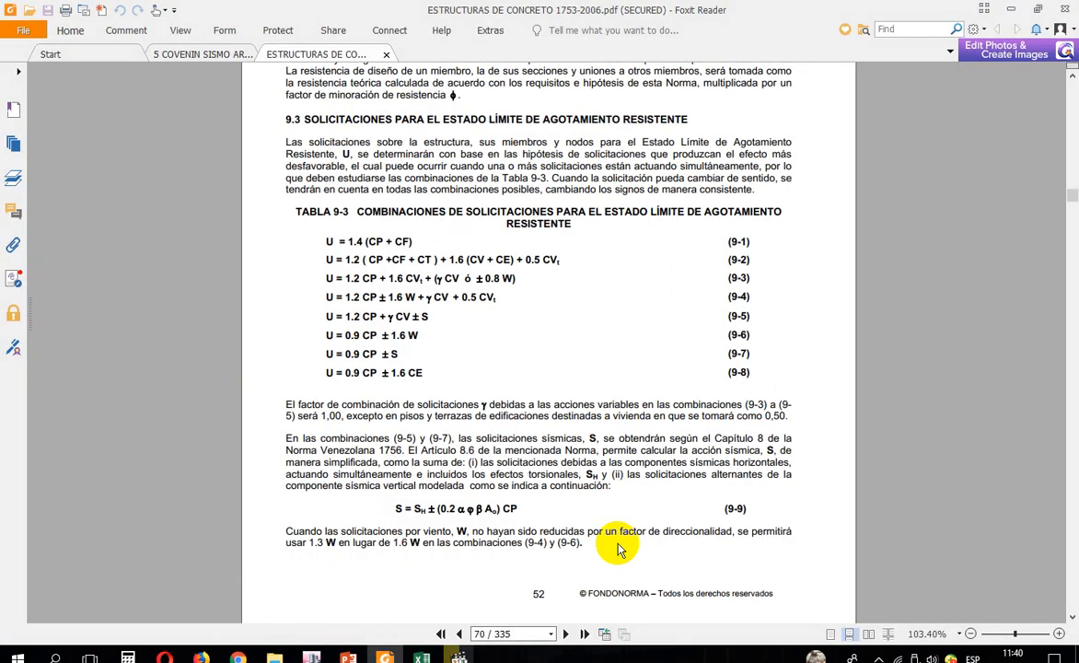
click(189, 52)
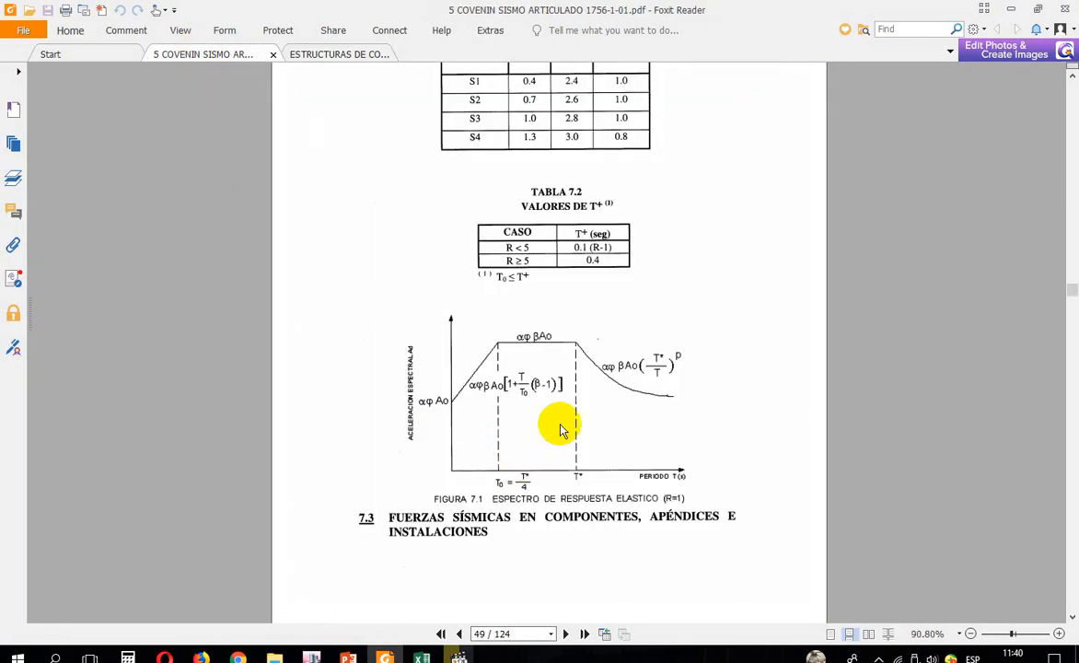
scroll(562, 424, up, 3)
scroll(589, 350, down, 1)
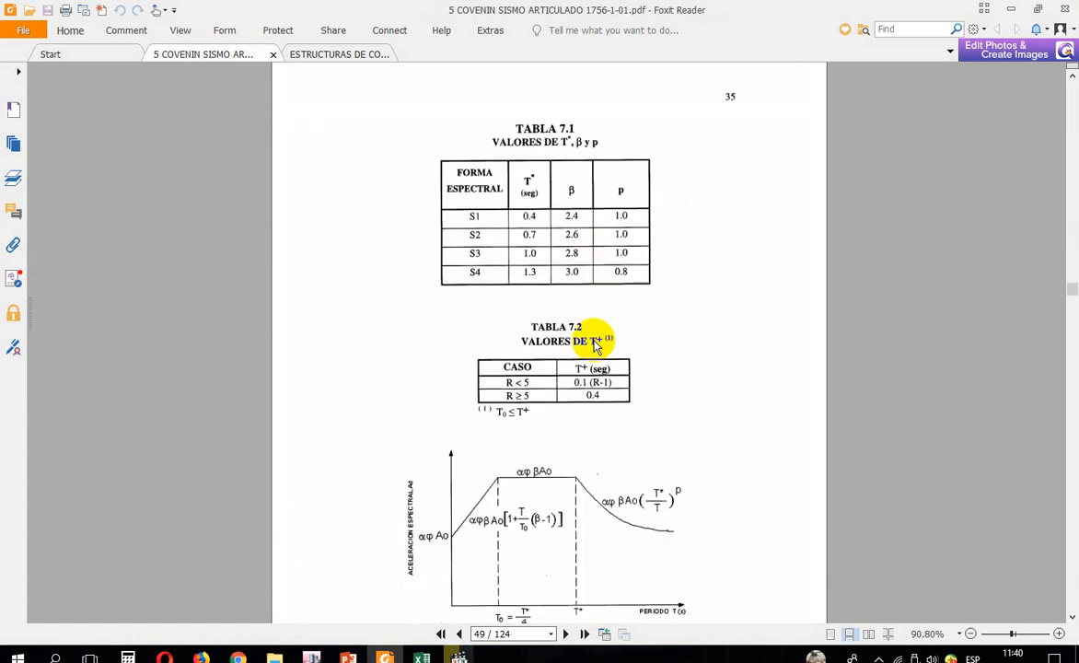
scroll(600, 336, down, 2)
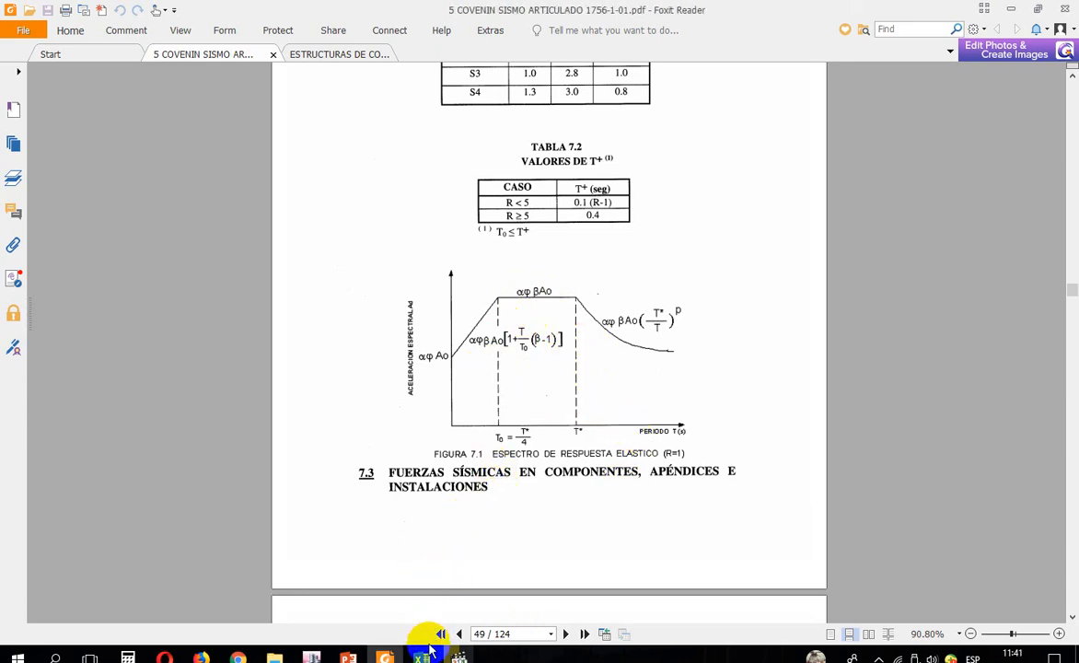
Step: Inspect the SDS formula in B17 and the 0.2SDS formula in B18 of RESPUESTA DINAMICA.xls in Excel
mouse_move(425, 657)
click(322, 589)
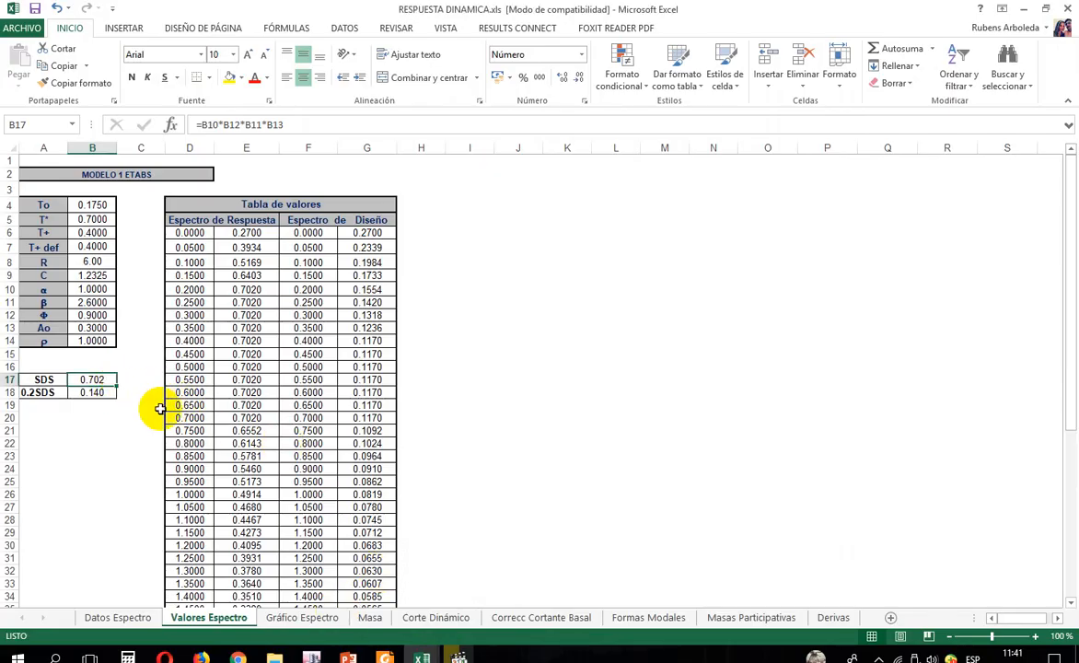
double_click(108, 379)
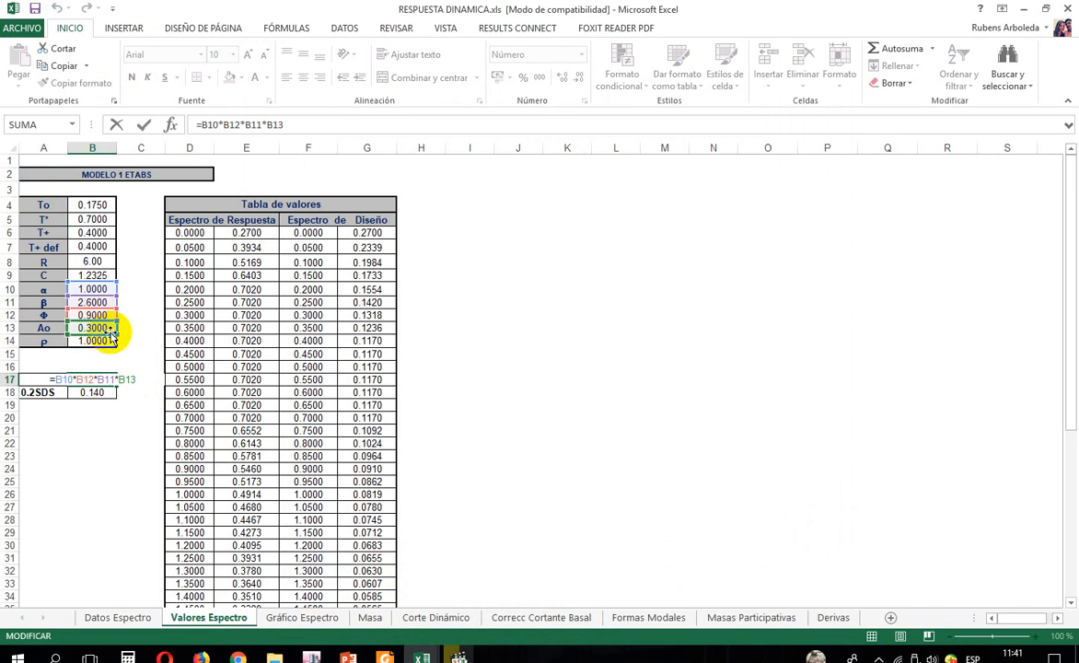
key(Escape)
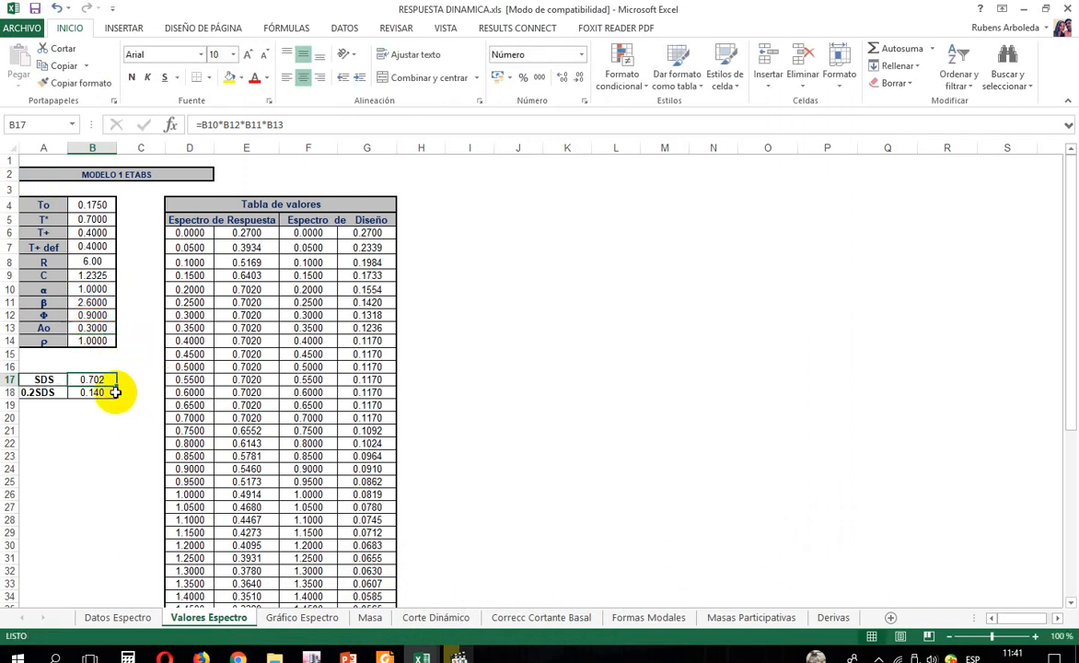
double_click(106, 380)
key(Escape)
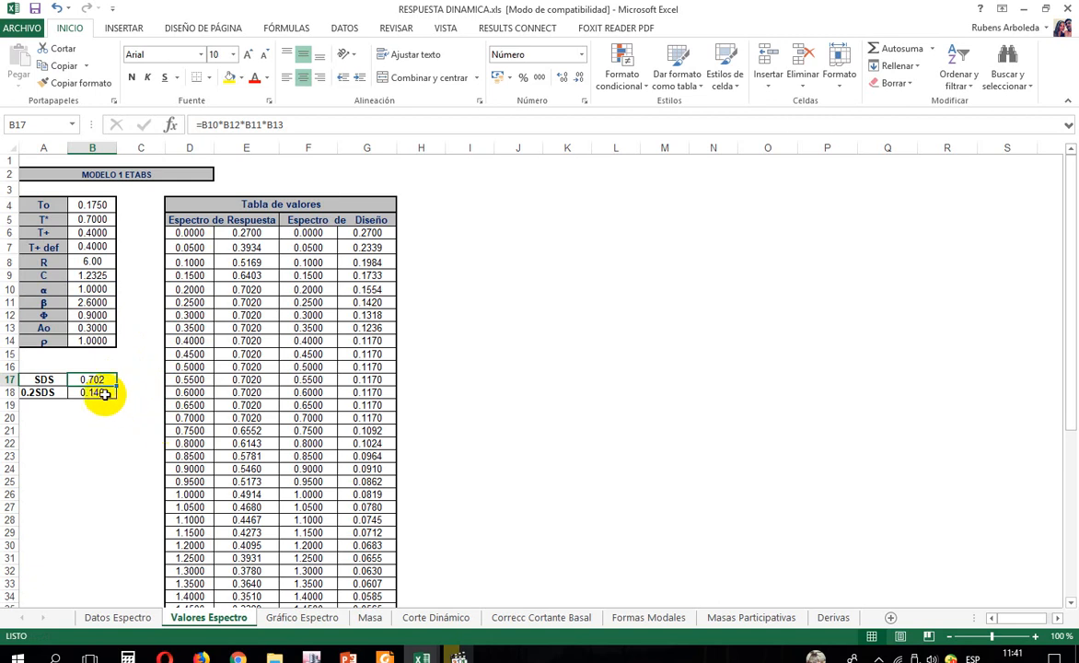
double_click(106, 393)
key(Escape)
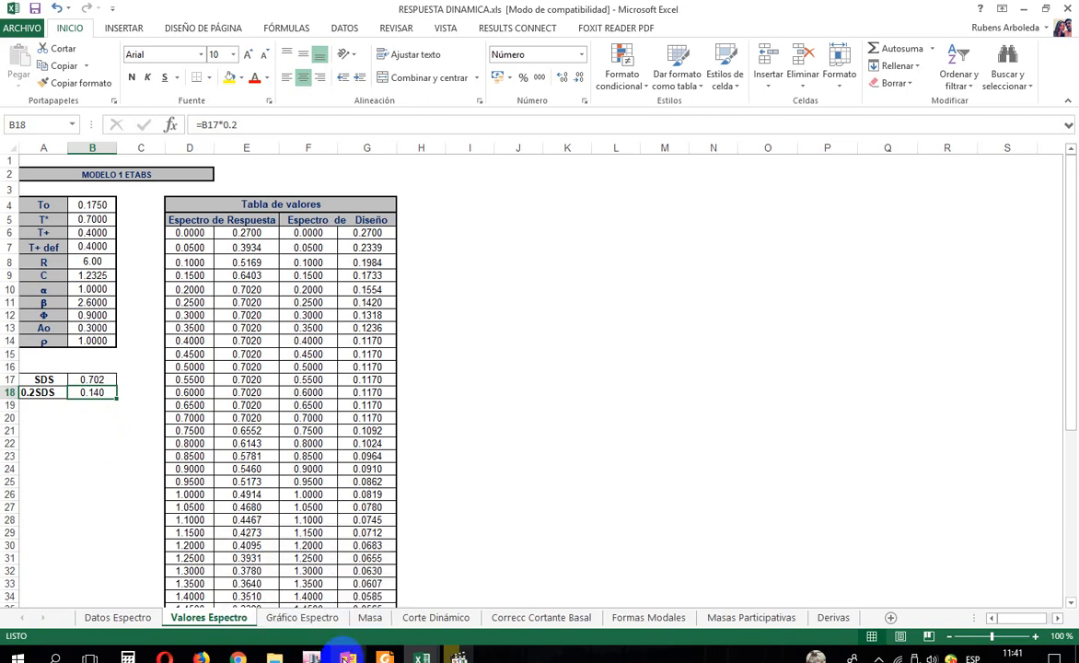
Step: Review equation 9-9 for the seismic action on page 52 of the concrete standard in Foxit Reader
click(385, 656)
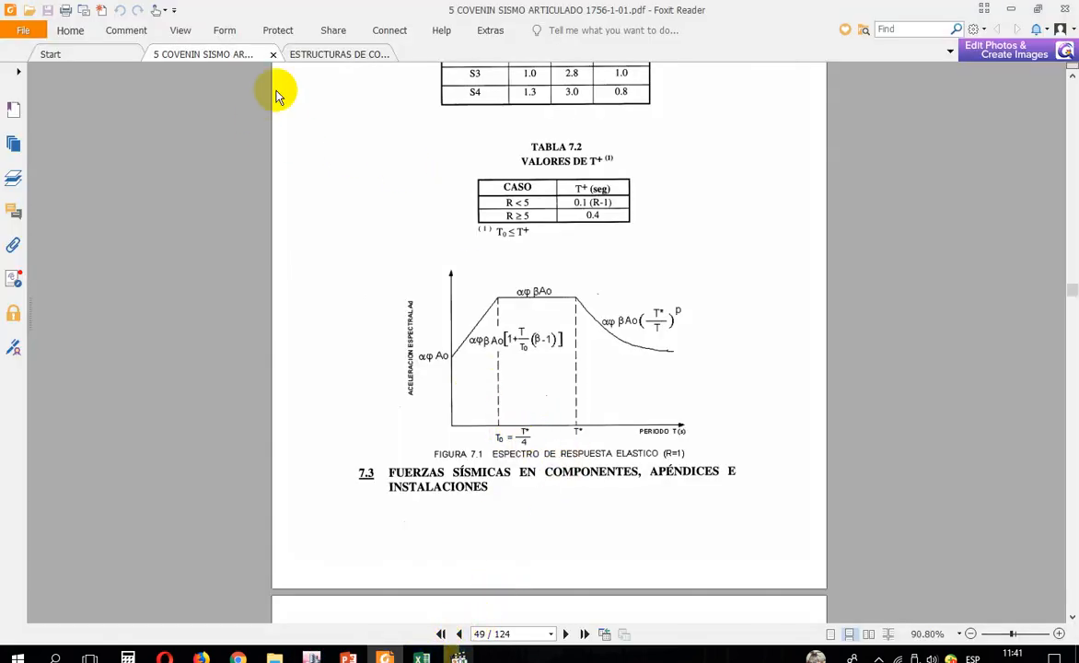
click(303, 54)
scroll(455, 382, down, 1)
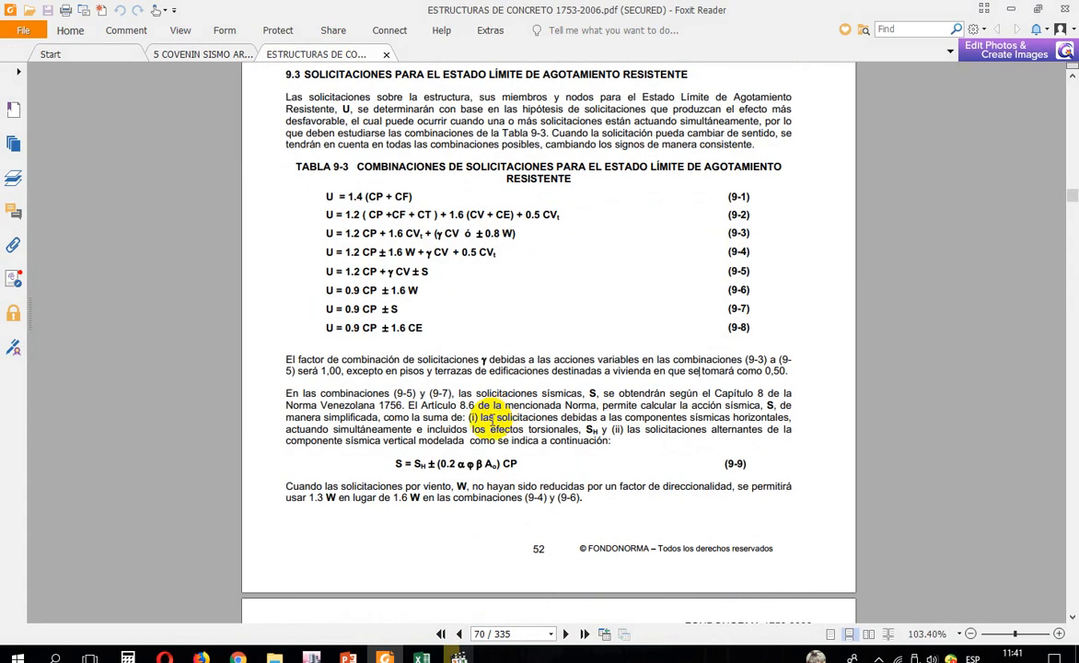
Step: Delete the picture with the seismic parameters and SDS values from slide 12 in PowerPoint
click(350, 649)
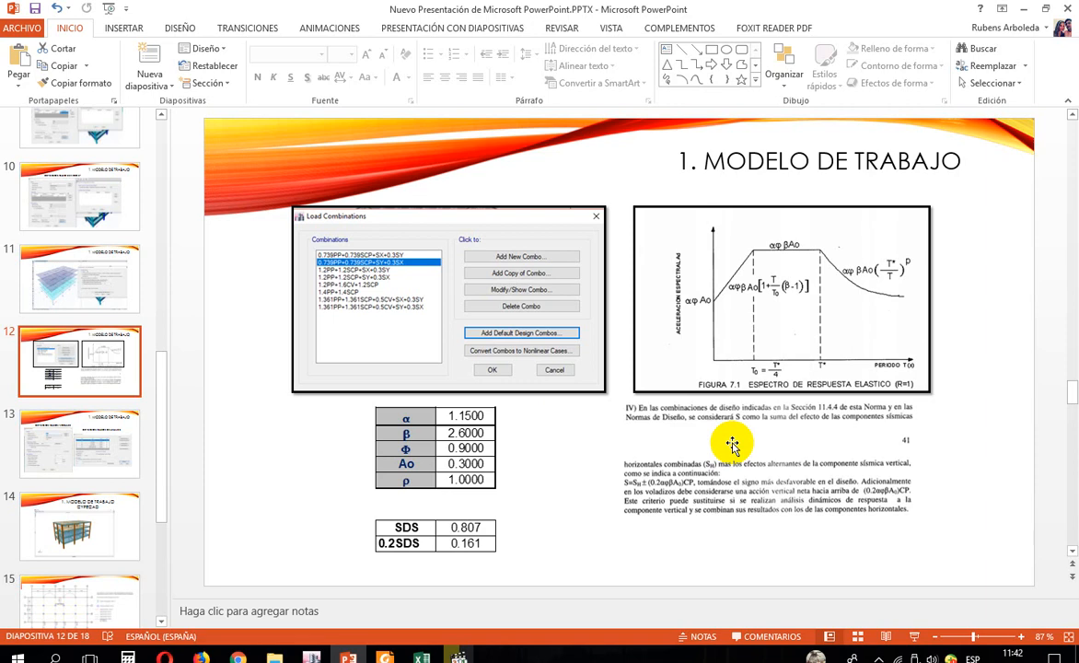
click(489, 536)
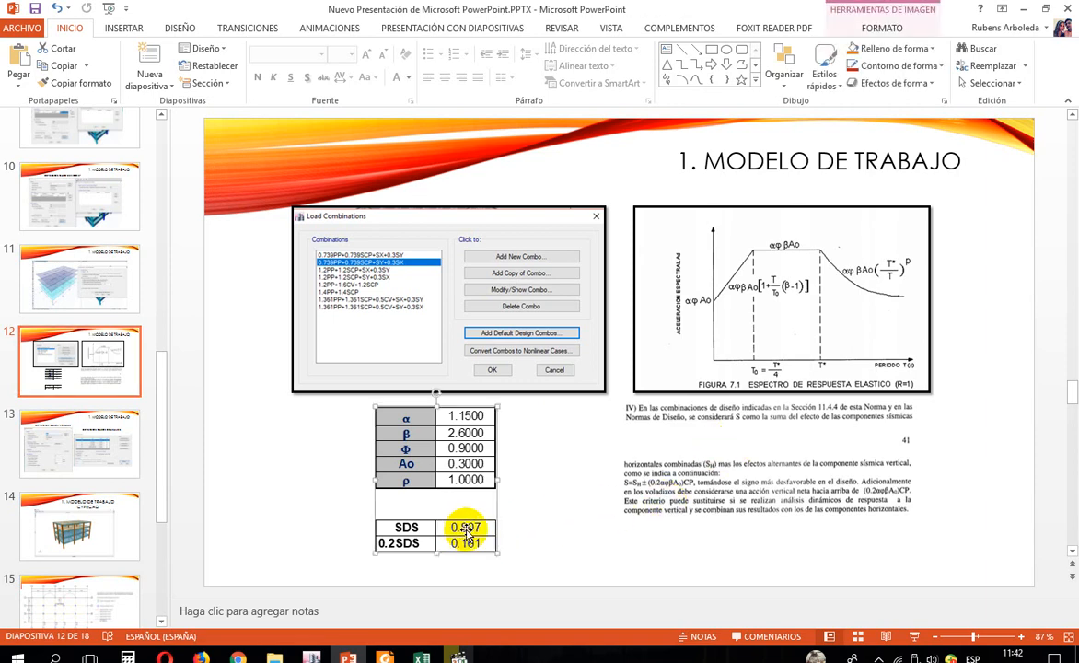
key(Delete)
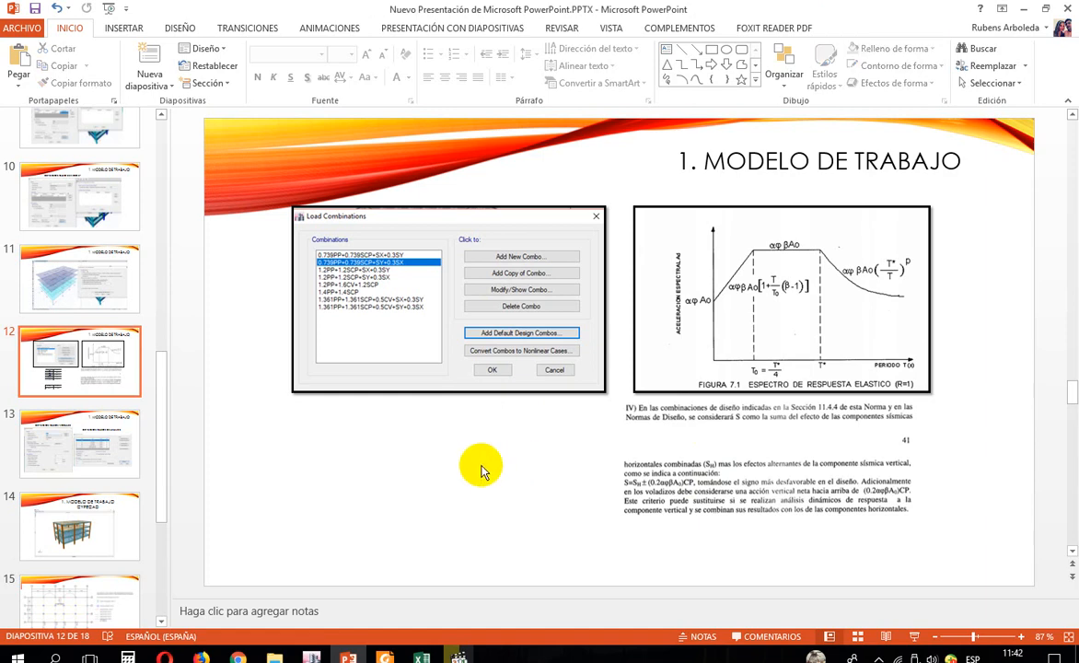
Step: Copy the parameter and SDS range A4:B18 from RESPUESTA DINAMICA.xls in Excel and return to slide 12 in PowerPoint
mouse_move(422, 656)
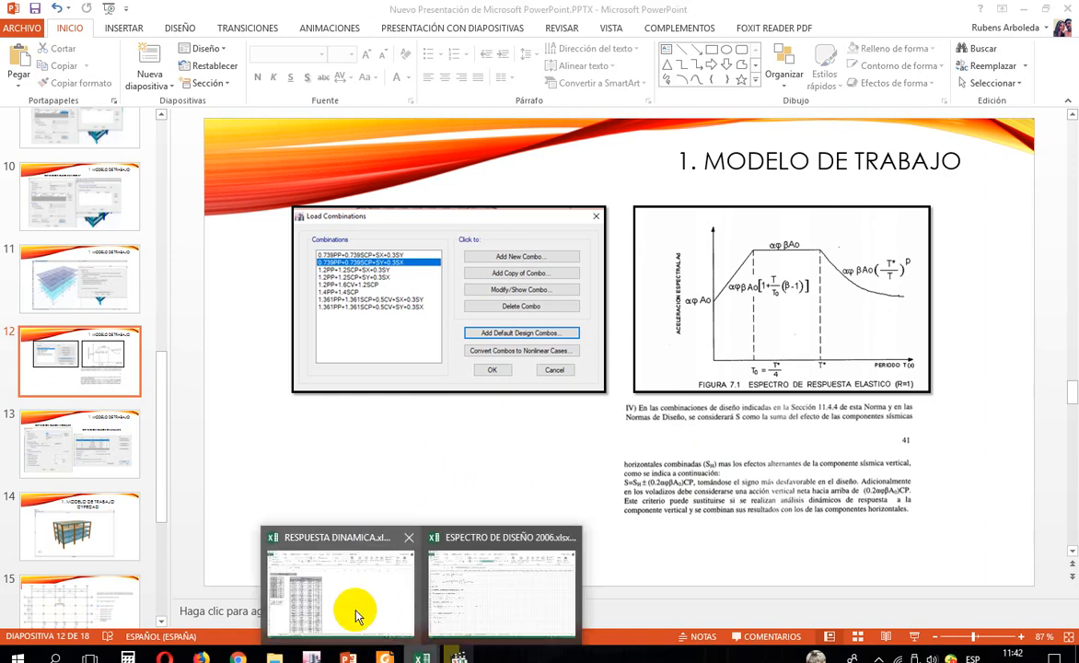
click(351, 612)
double_click(97, 381)
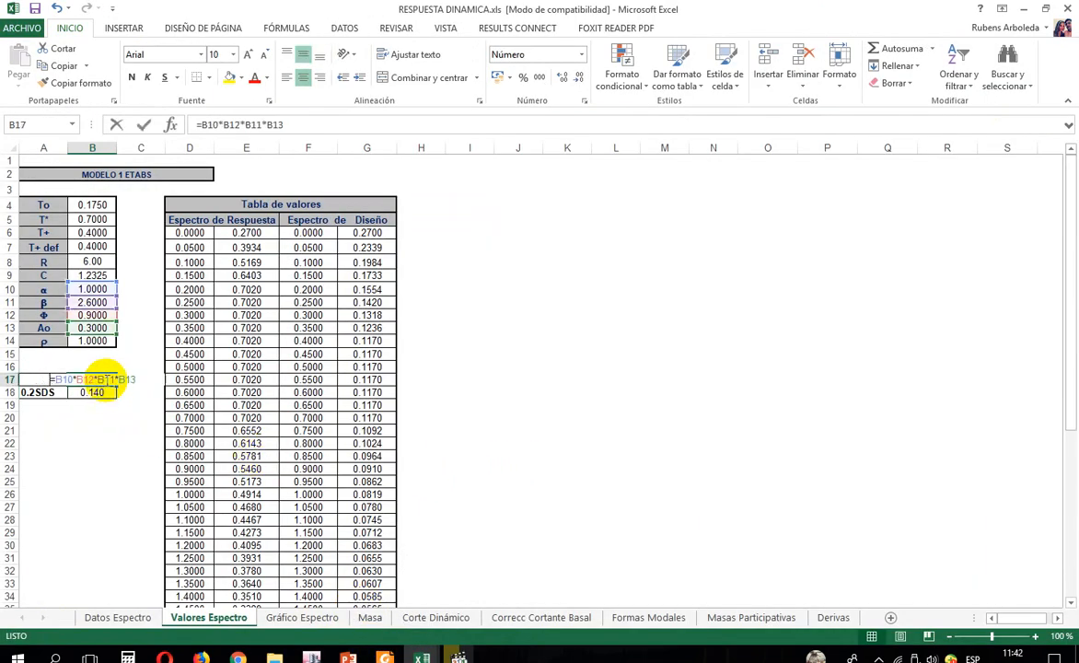
key(Escape)
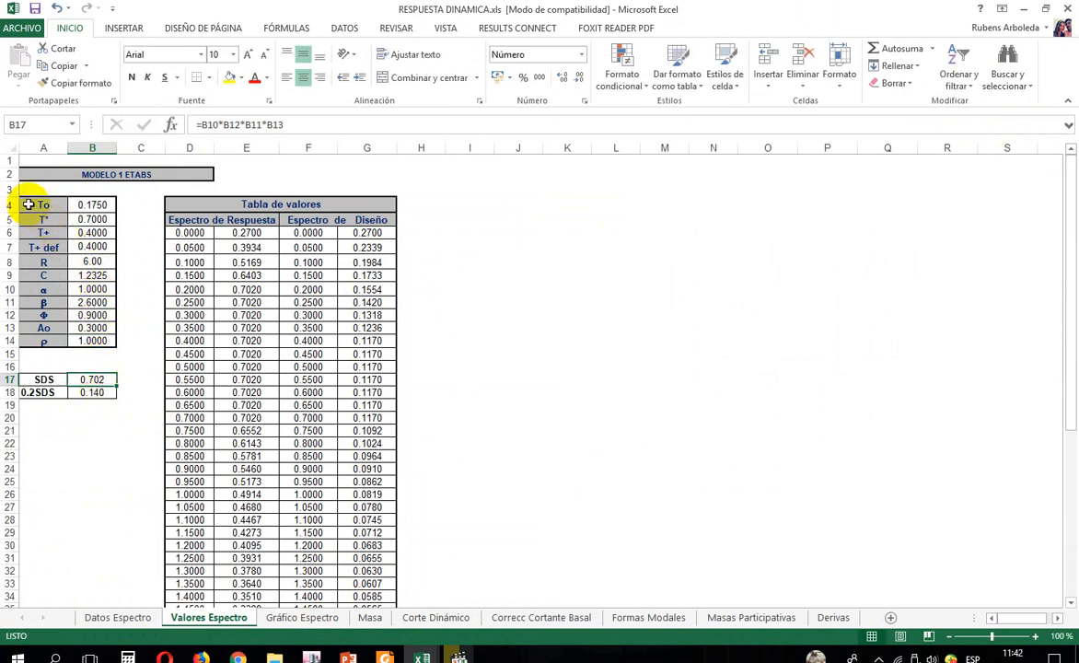
drag(28, 207, 116, 392)
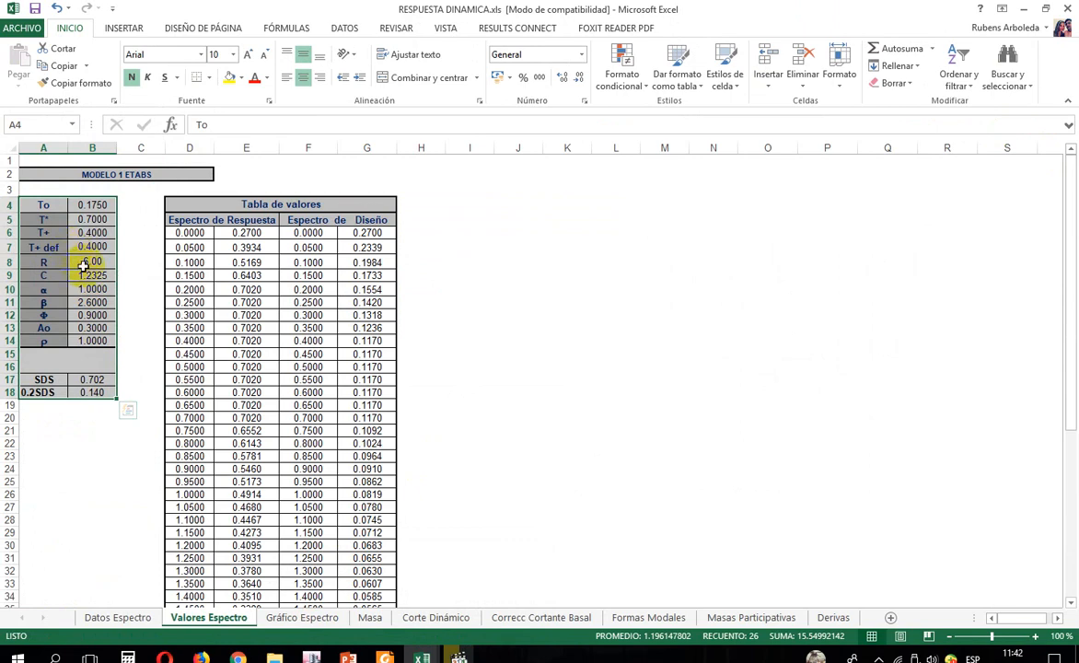
right_click(81, 247)
click(97, 274)
click(347, 657)
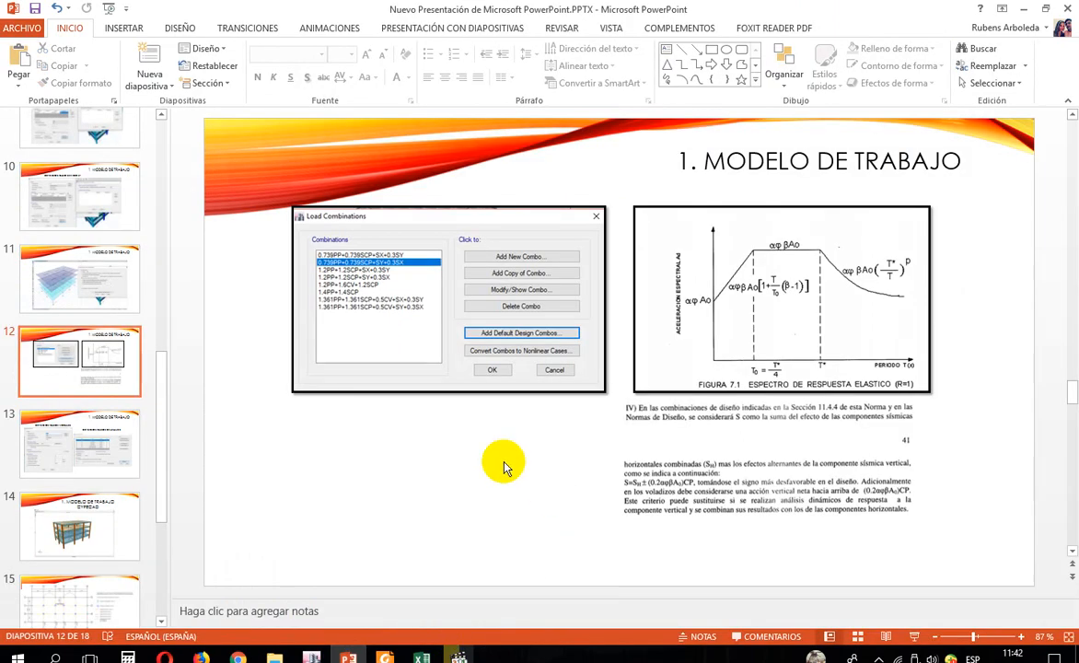
Step: Paste the copied parameter and SDS table as a picture on slide 12 and place it below the Load Combinations picture
right_click(414, 445)
click(513, 476)
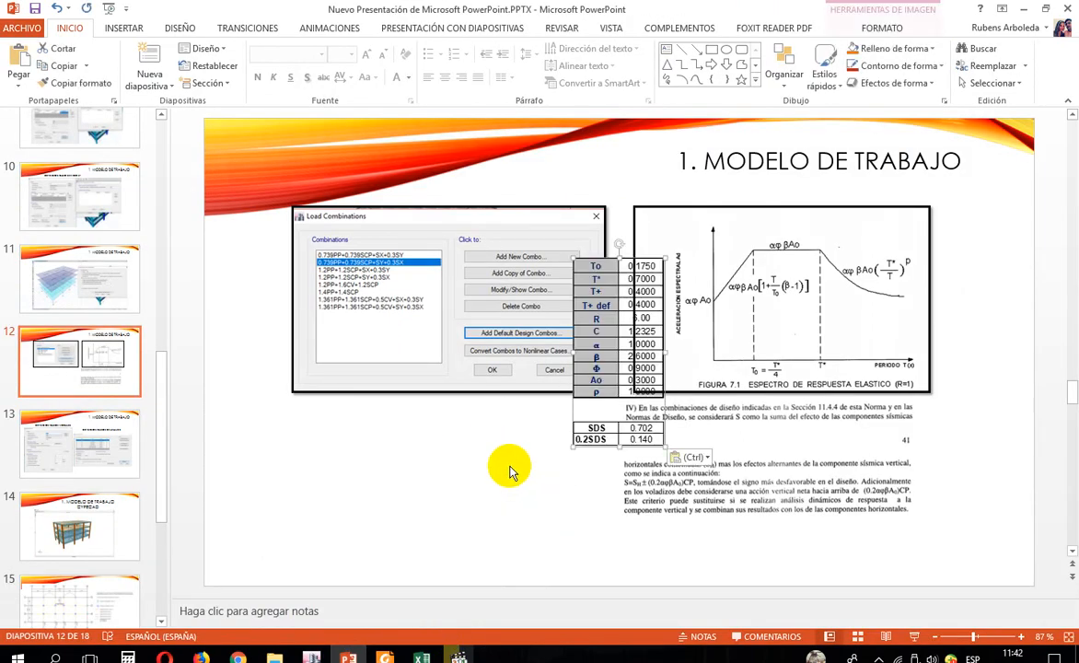
drag(649, 405, 450, 562)
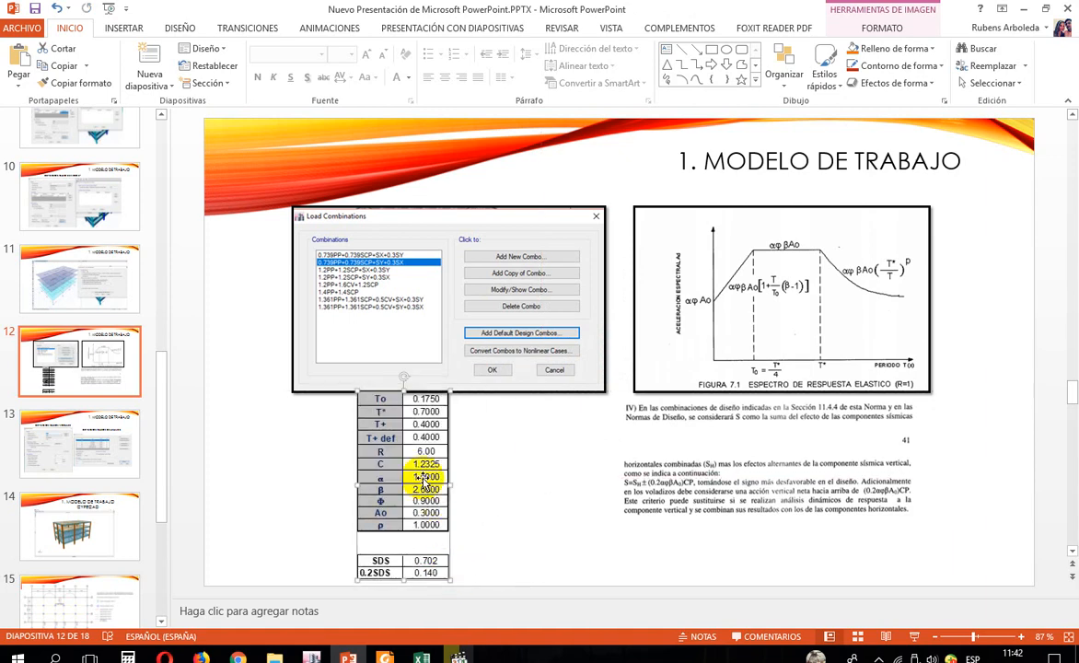
Step: Crop the pasted table picture to remove the rows from To through C, leaving α through 0.2SDS
double_click(427, 480)
click(892, 87)
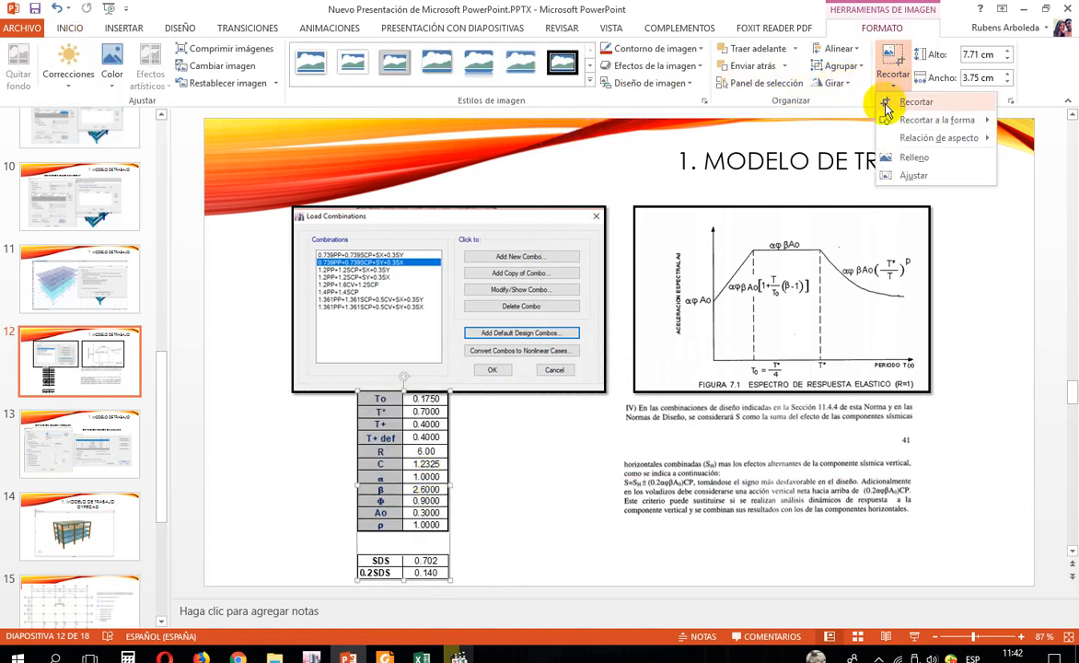
click(911, 103)
drag(404, 390, 435, 435)
click(470, 498)
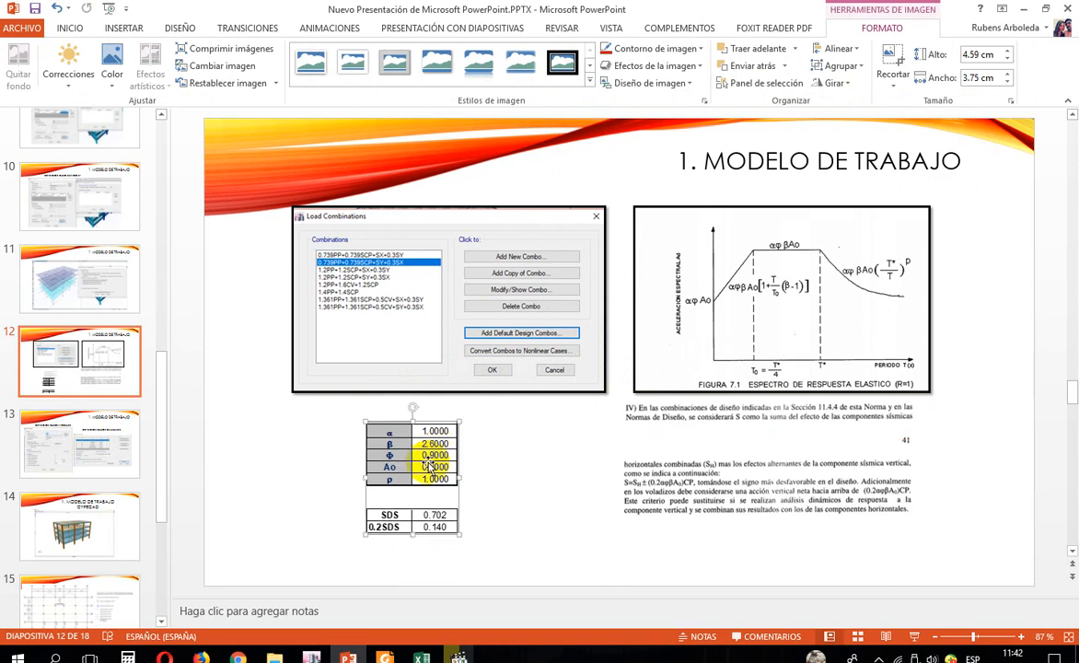
Step: Apply a black-framed picture style to the cropped α-to-0.2SDS table picture
click(590, 66)
click(355, 67)
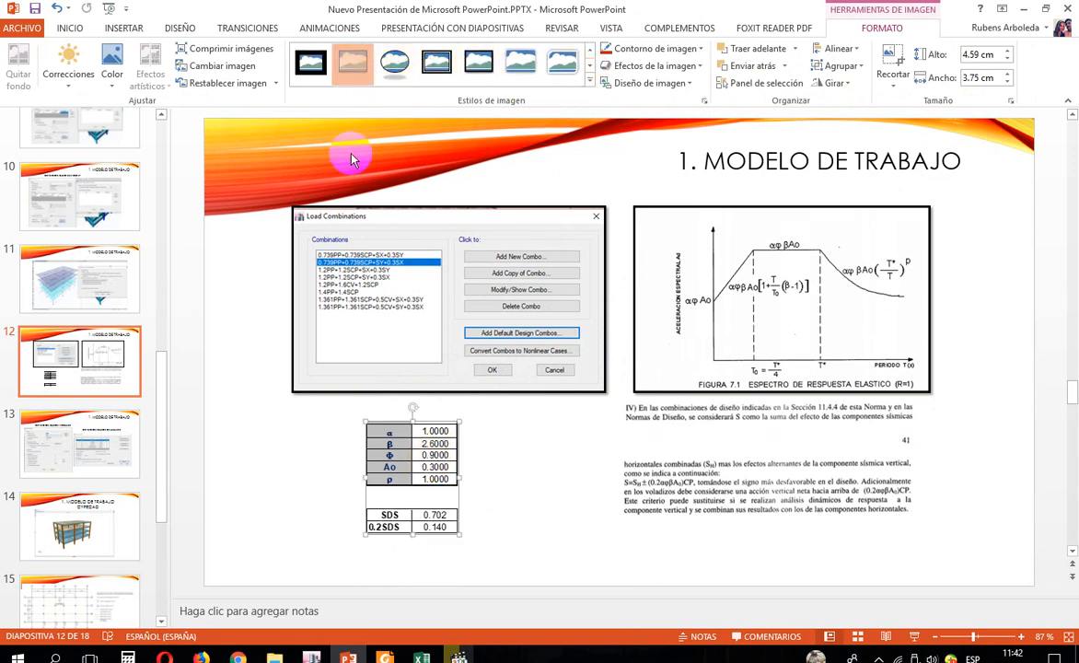
click(526, 466)
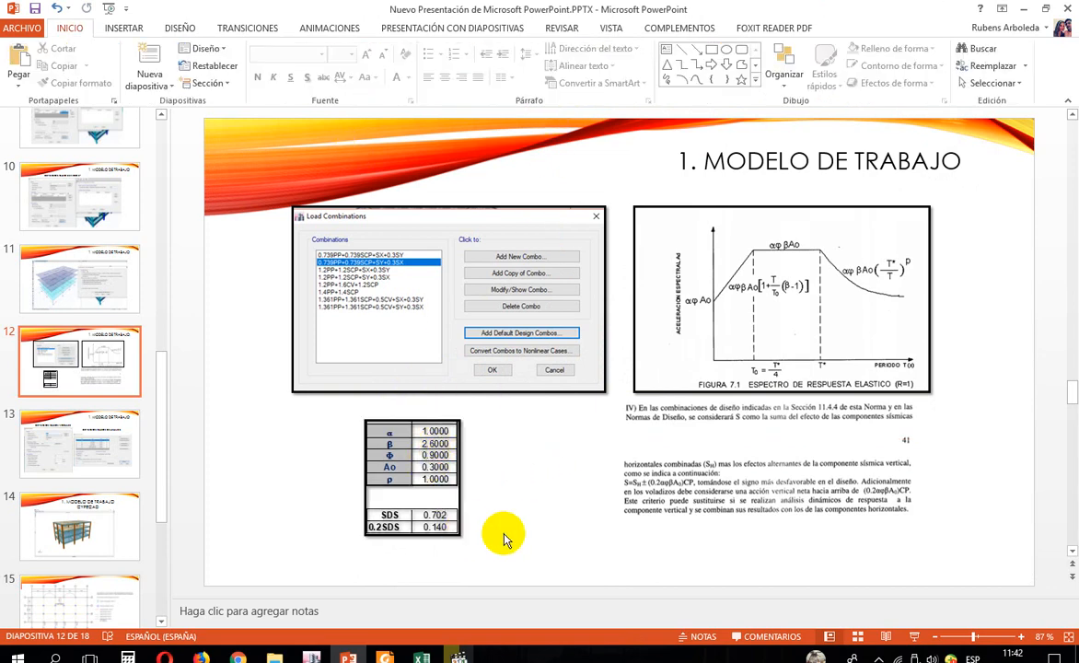
Step: Switch to ETABS and review the 1.4PP+1.4SCP and 1.2PP+1.2SCP+1.6CV gravity combinations in the load combinations list
click(421, 296)
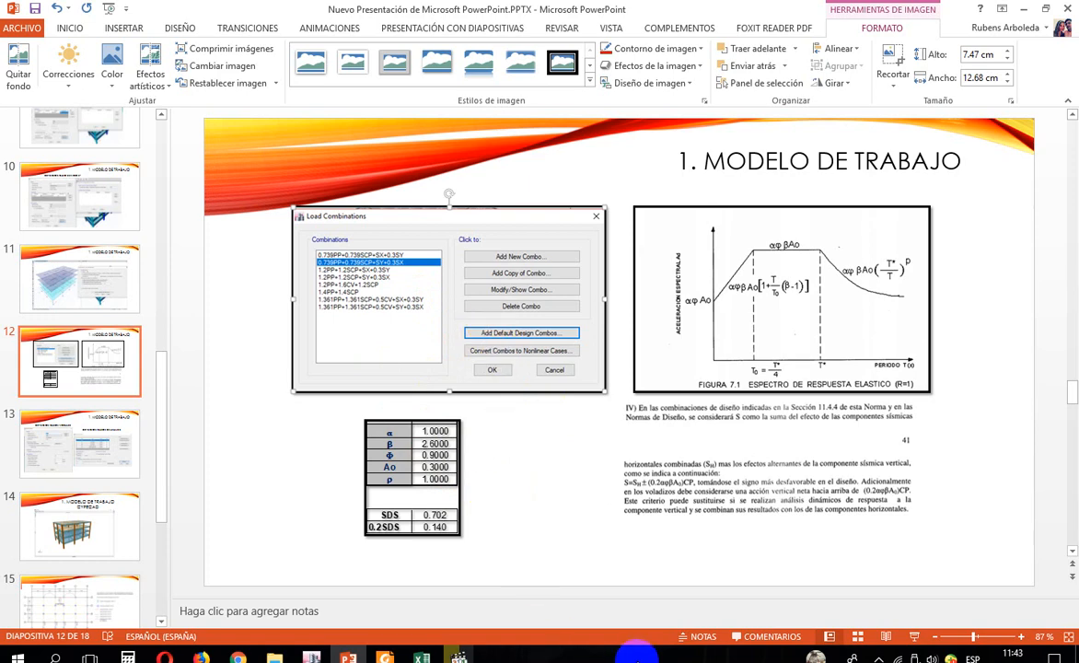
click(635, 659)
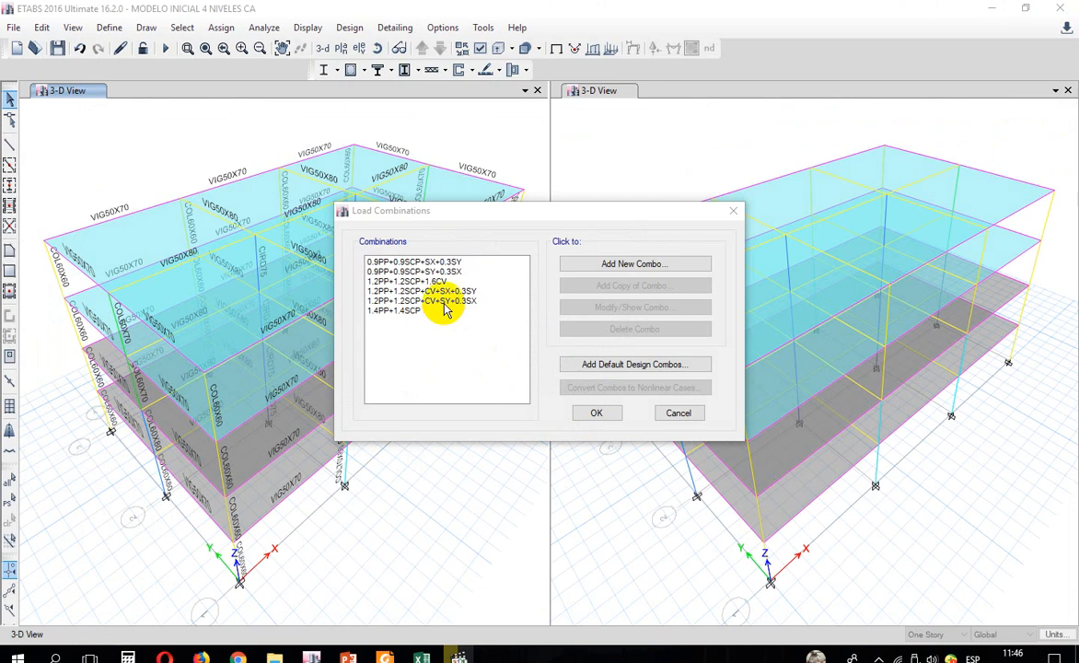
mouse_move(440, 211)
mouse_down()
mouse_move(483, 207)
mouse_move(461, 205)
mouse_up()
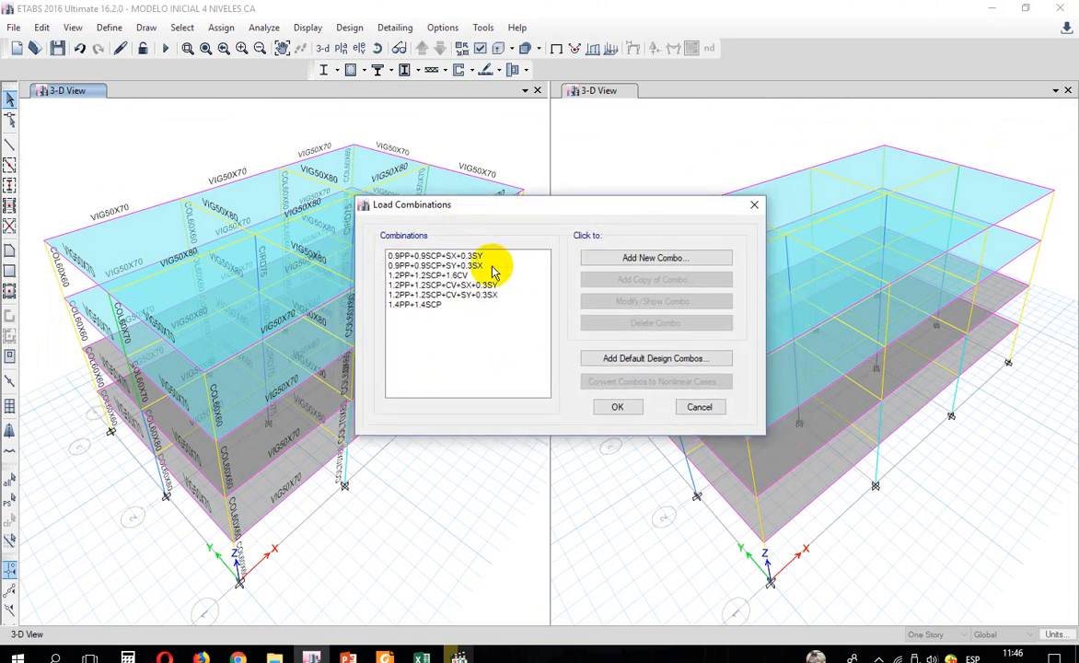
click(433, 307)
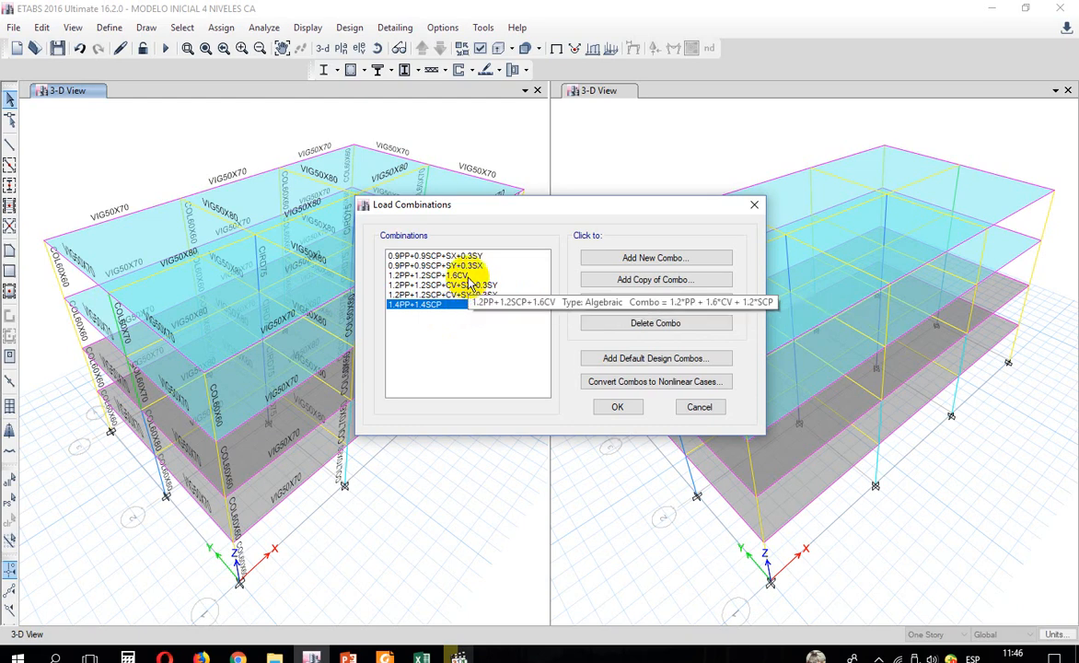
click(469, 276)
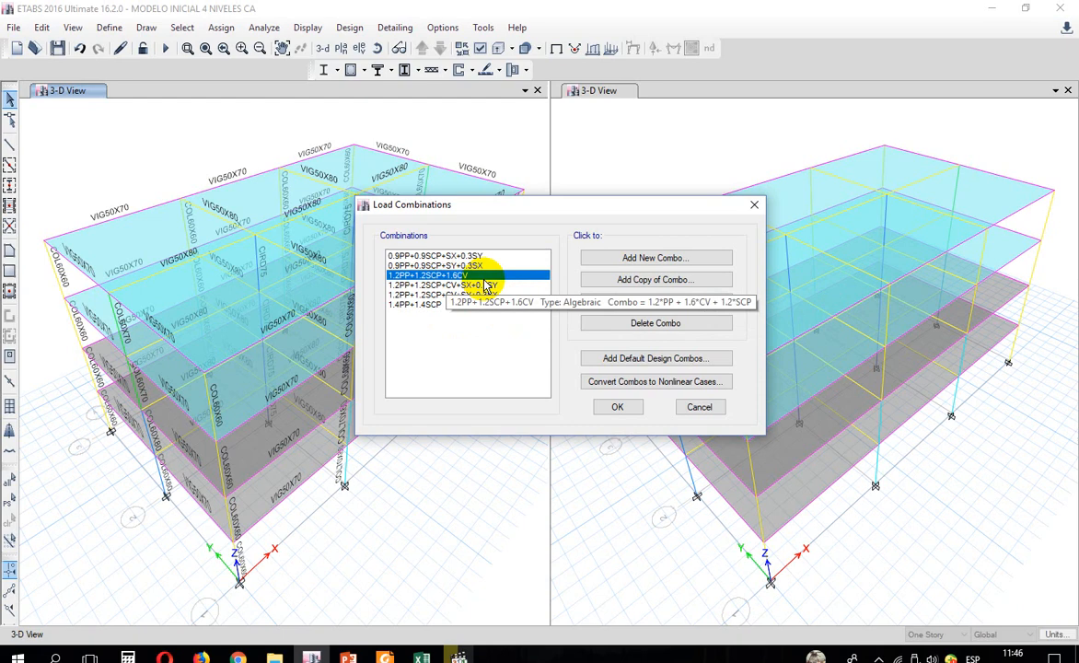
Step: Compare the seismic combinations 1.2PP+1.2SCP+CV+SX+0.3SY and 1.2PP+1.2SCP+CV+SY+0.3SX in the load combinations list
click(486, 285)
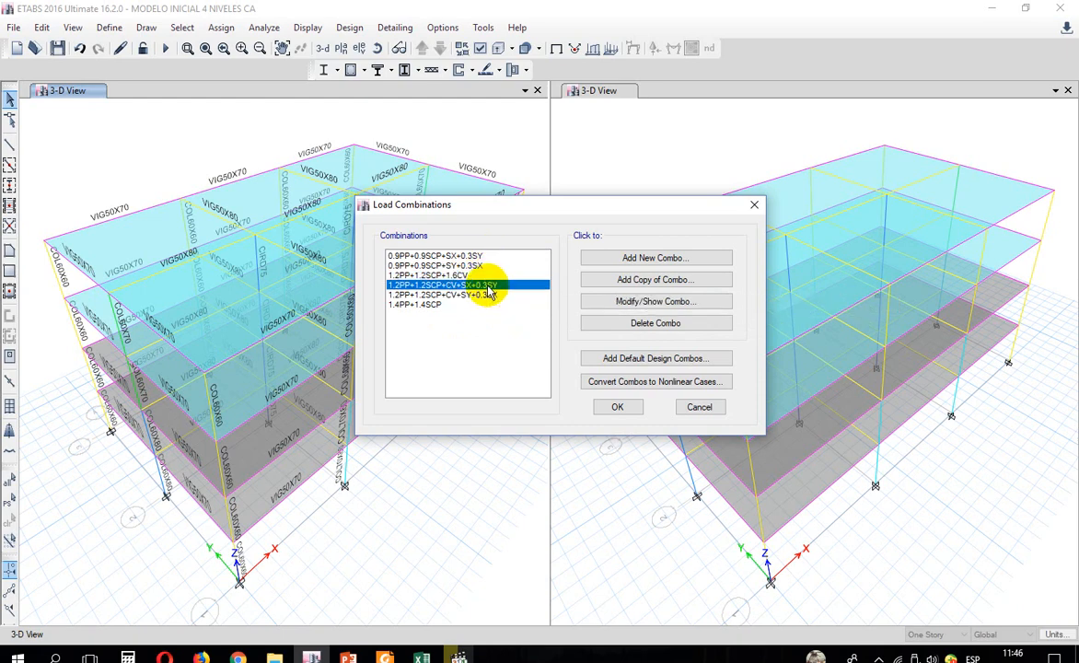
click(486, 294)
click(486, 286)
click(486, 294)
click(485, 286)
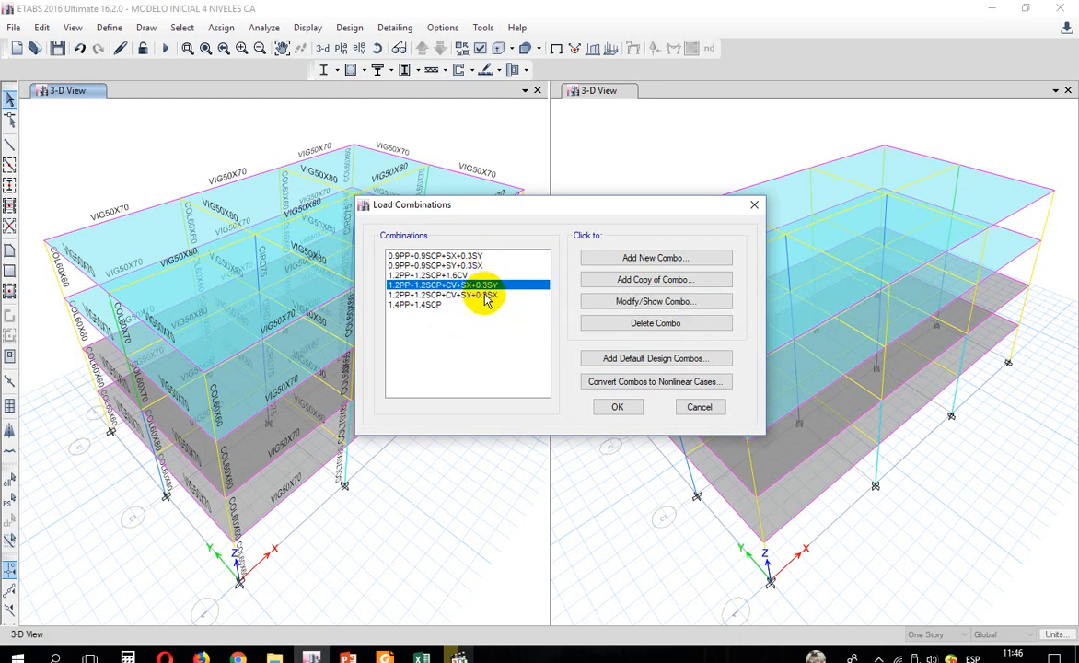
click(486, 295)
click(486, 286)
click(486, 295)
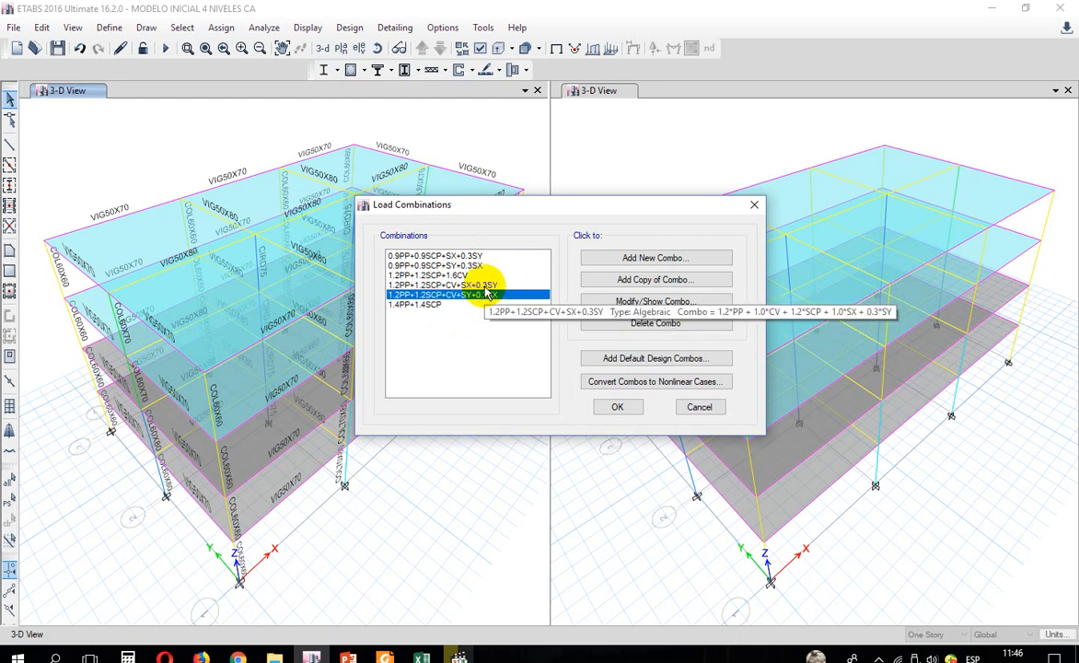
click(486, 285)
click(486, 295)
Step: Check 0.2SDS in RESPUESTA DINAMICA.xls in Excel and set the PP scale factor of 1.2PP+1.2SCP+CV+SX+0.3SY to 1.2+0.14 in ETABS
click(486, 285)
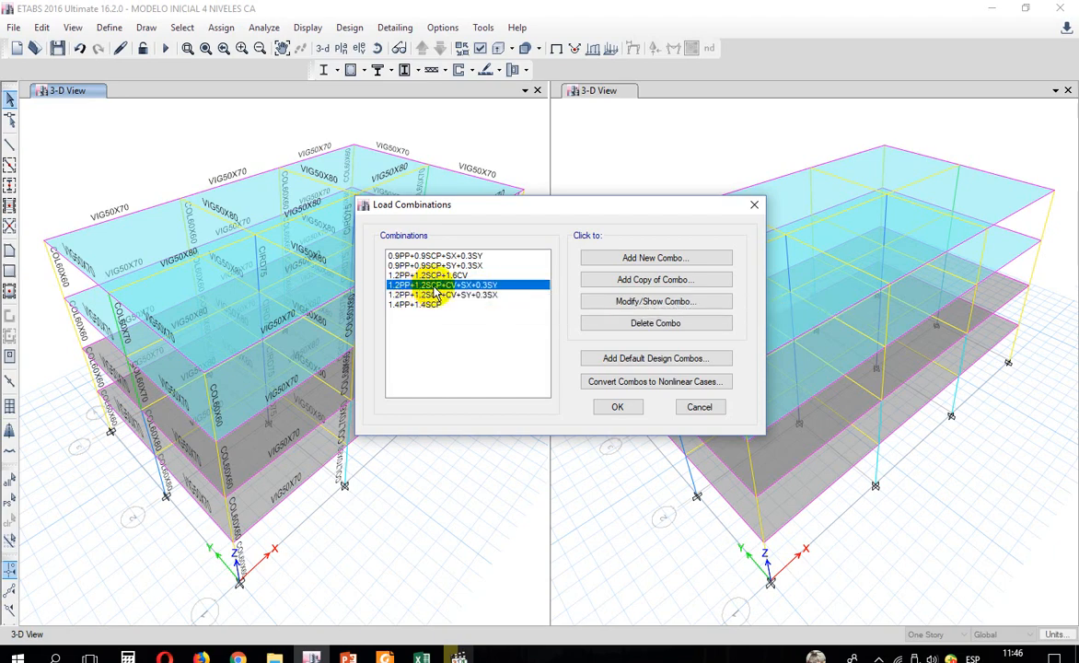
click(600, 304)
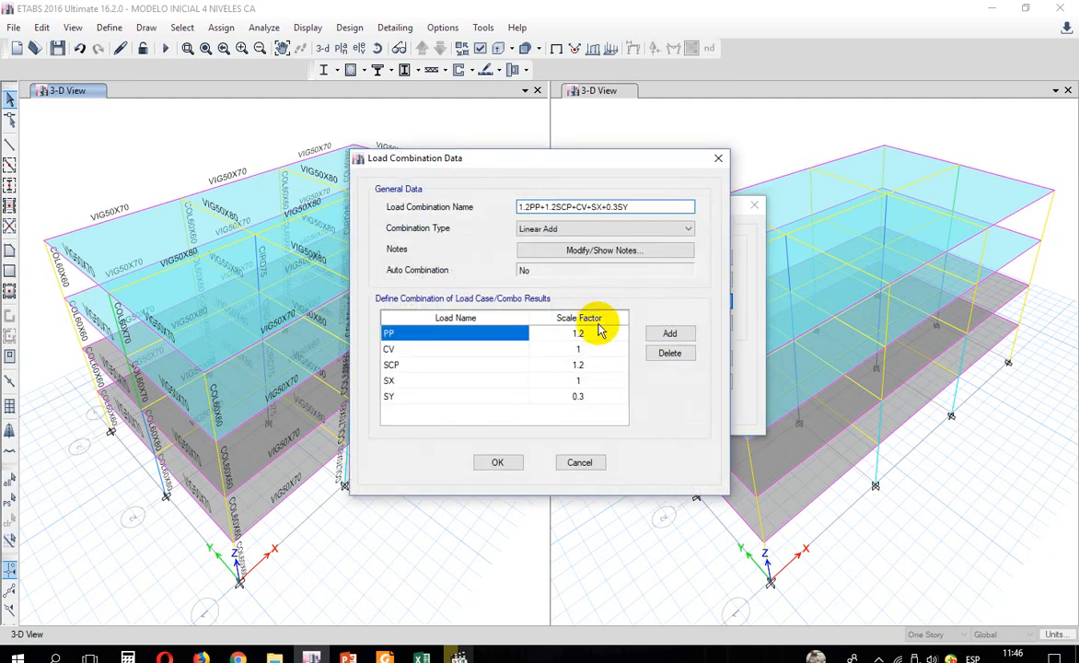
click(597, 335)
click(603, 333)
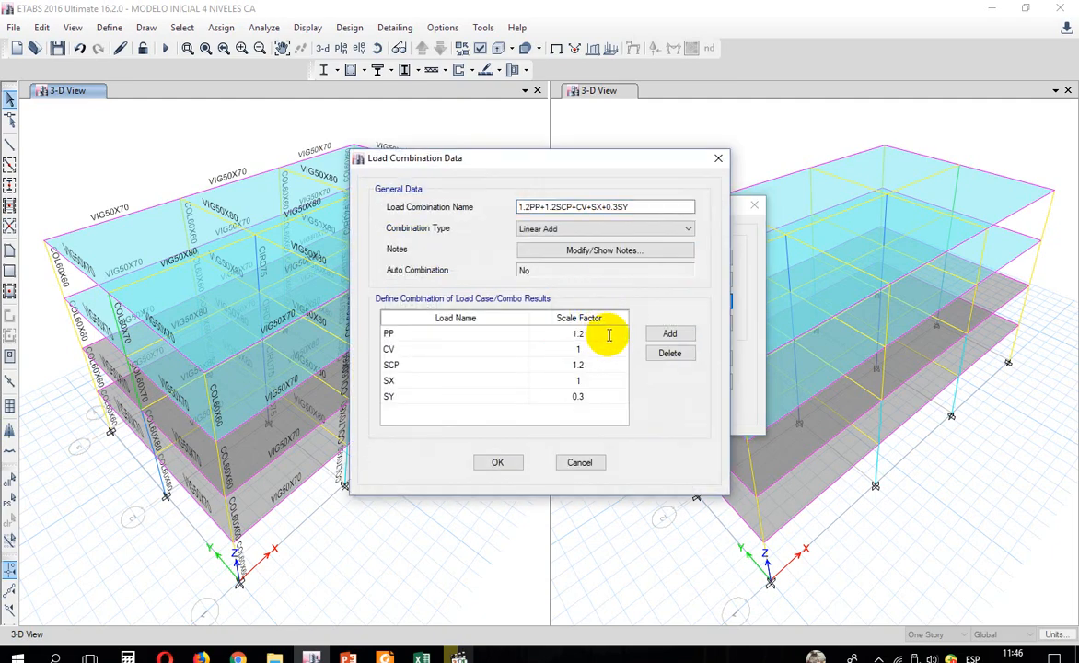
mouse_move(421, 656)
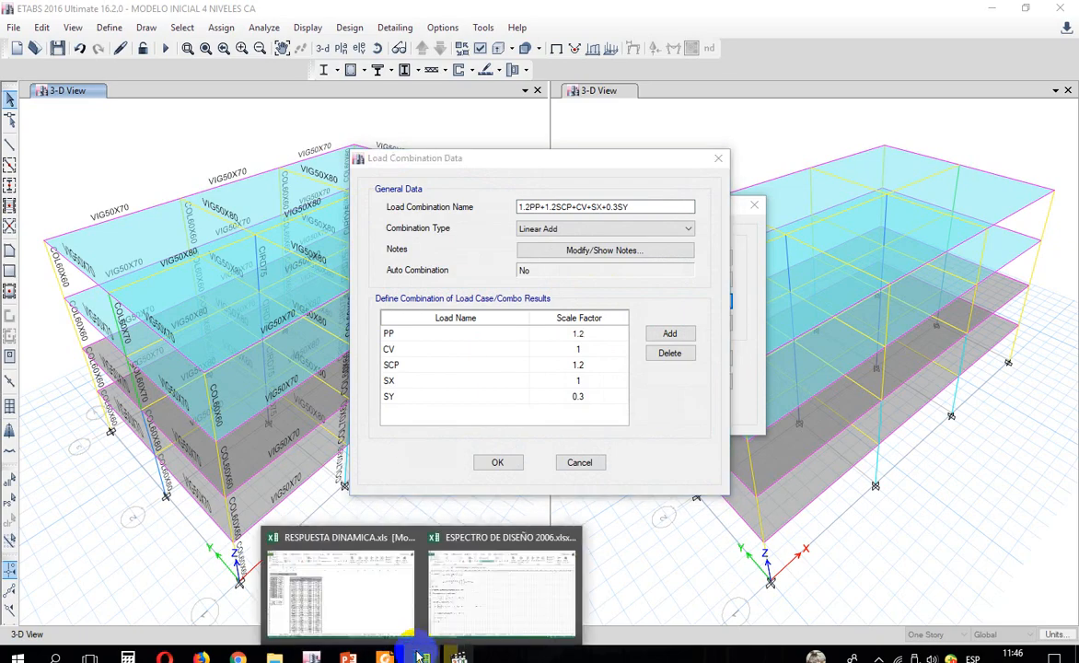
click(344, 602)
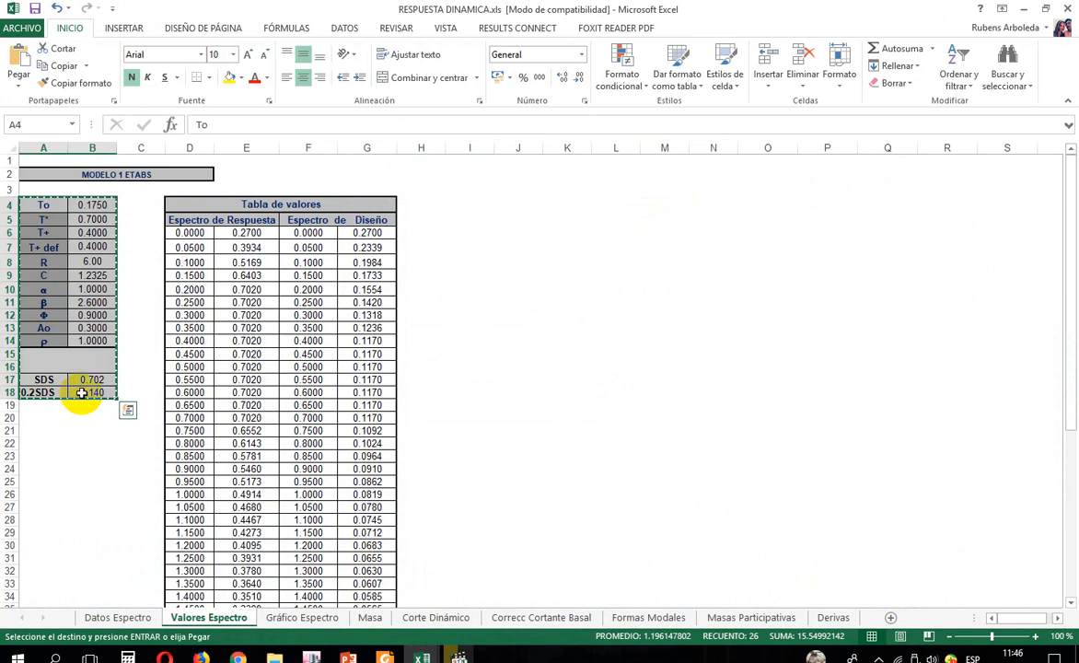
mouse_move(450, 653)
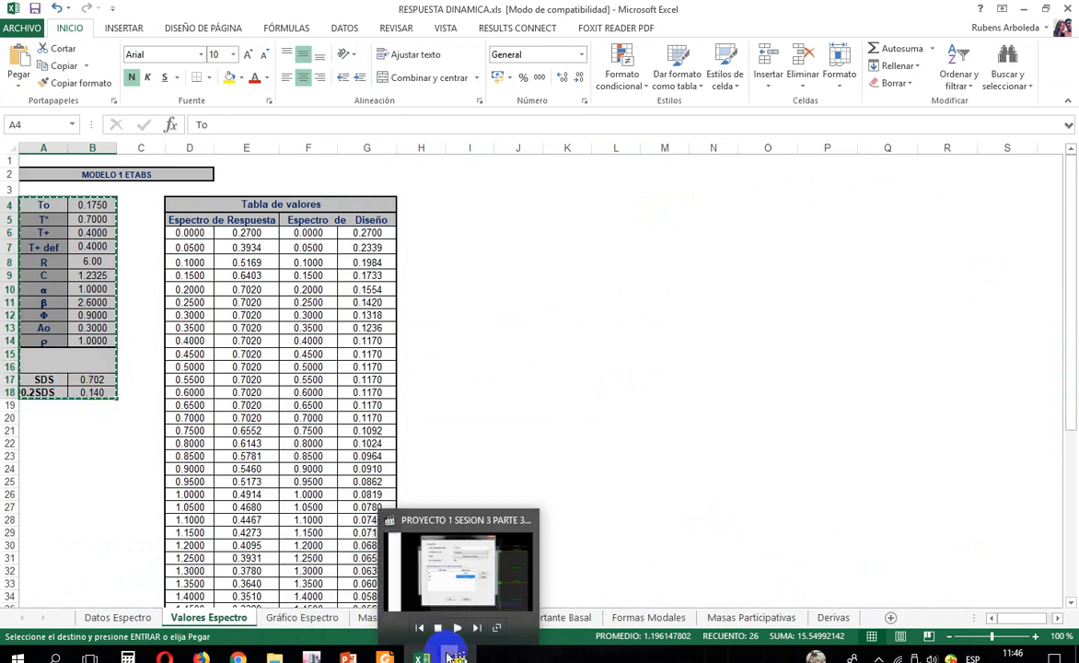
click(424, 575)
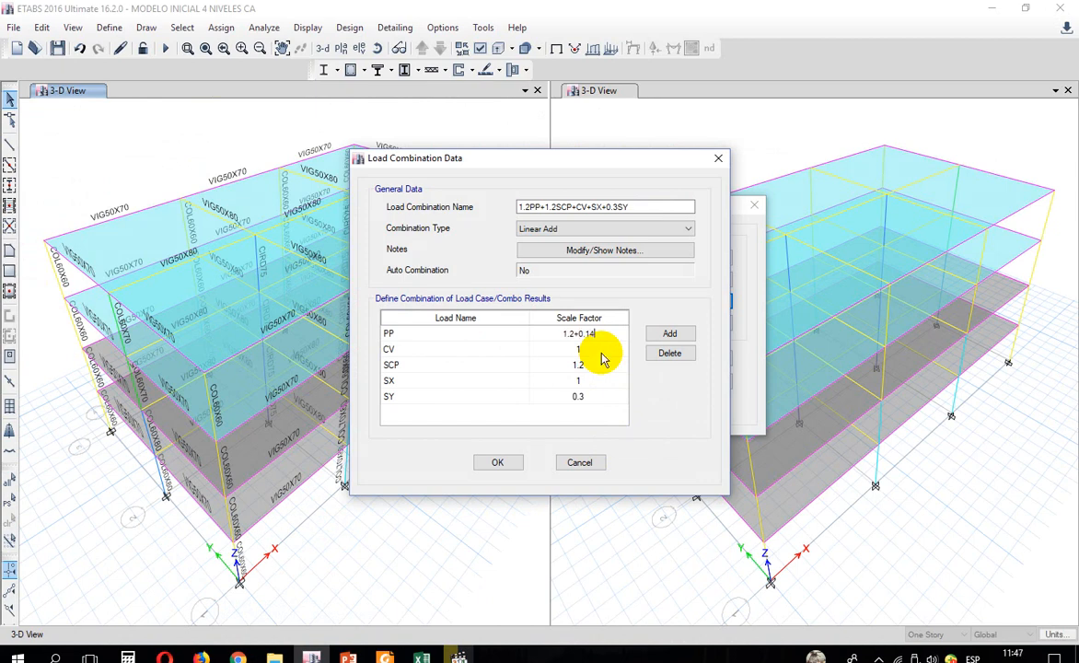
click(599, 350)
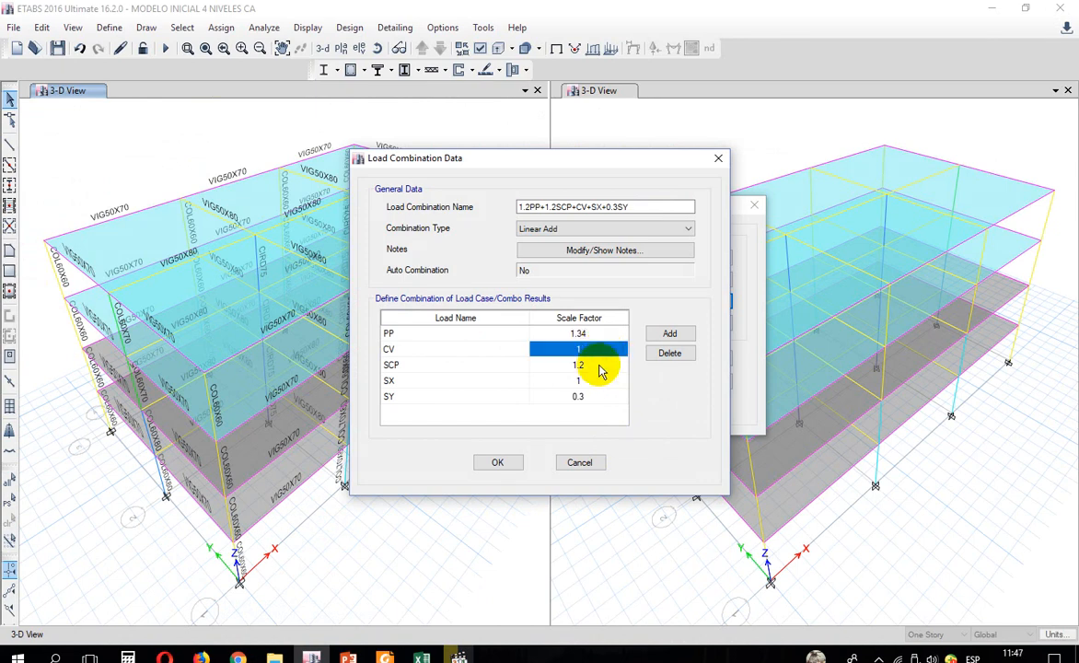
Step: Set this combination's SCP scale factor to 1.34 and rename it 1.34PP+1.34SCP+CV+SX+0.3SY
click(599, 365)
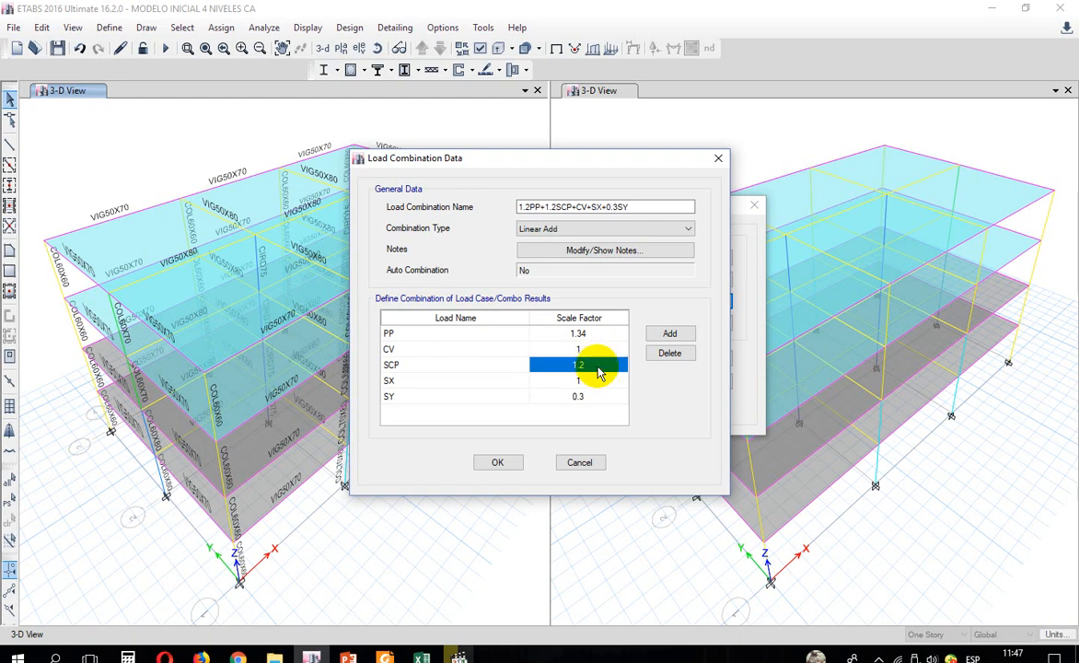
text(1)
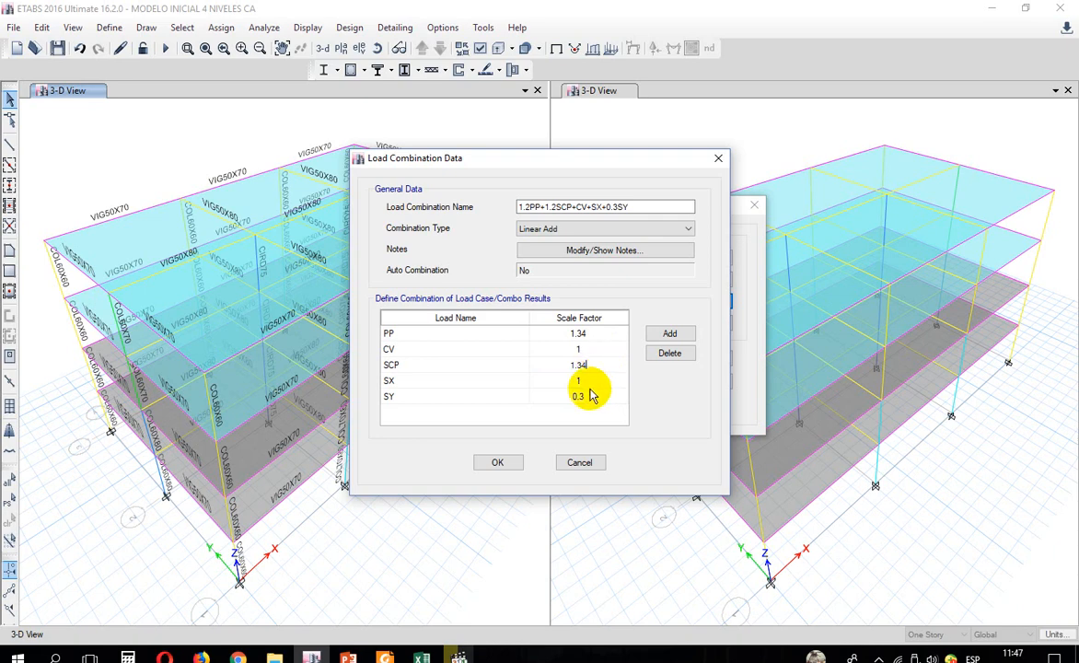
click(532, 207)
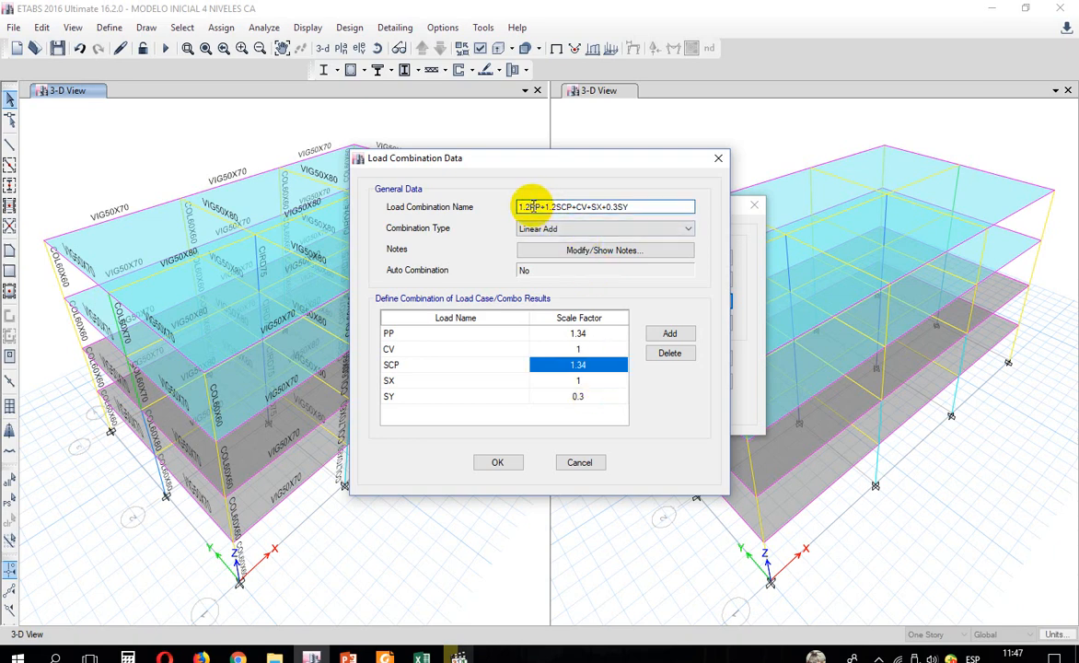
key(BackSpace)
text(34)
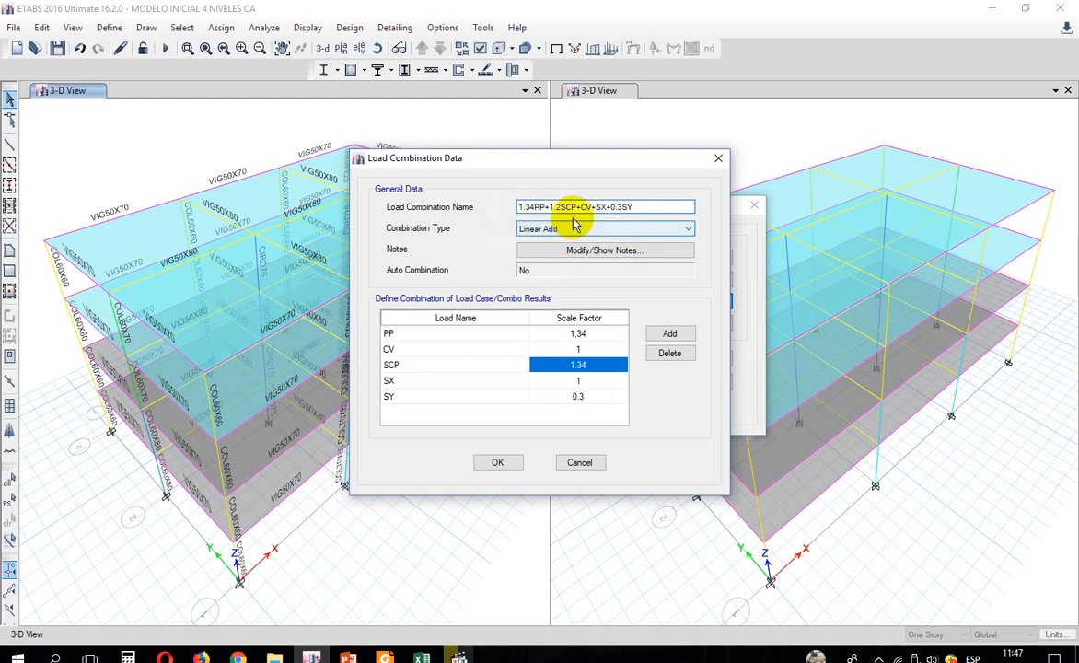
click(560, 207)
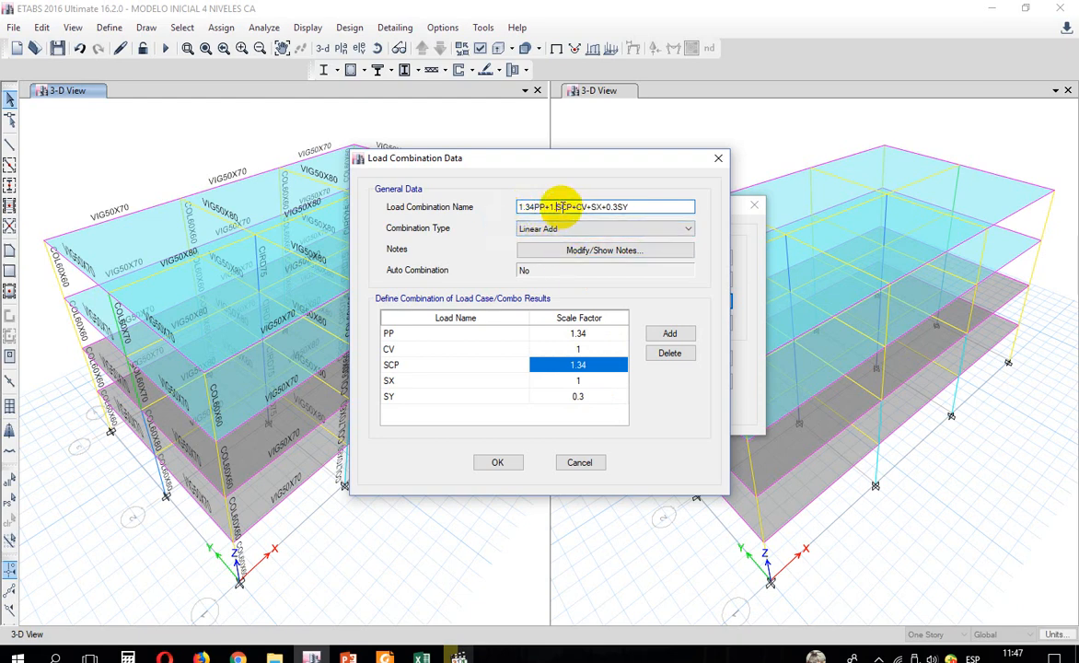
key(BackSpace)
text(34)
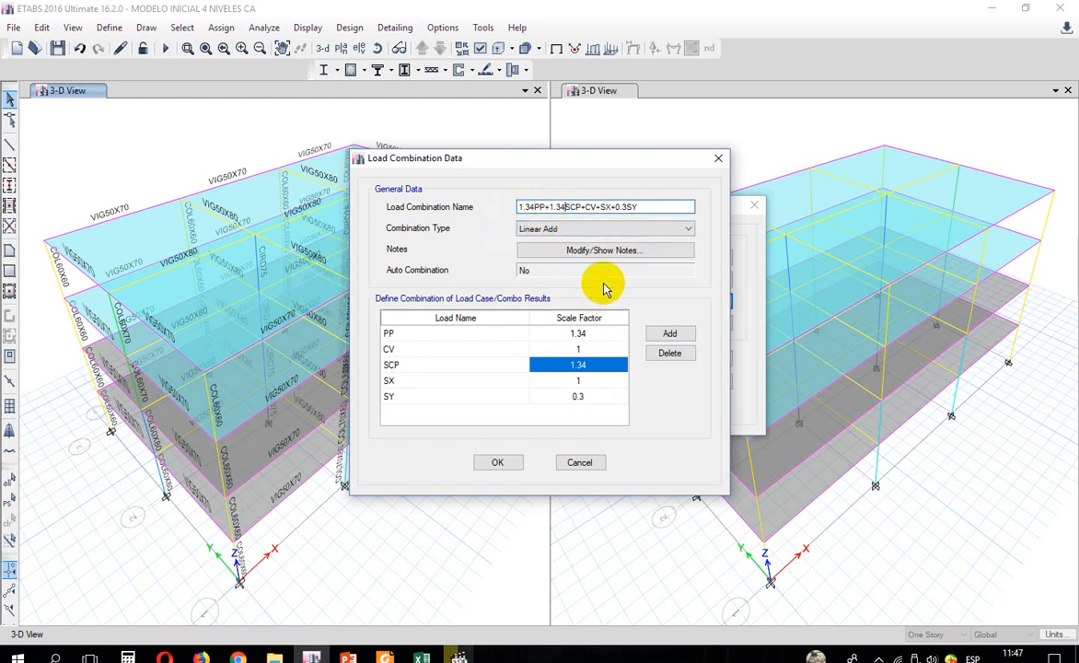
click(497, 463)
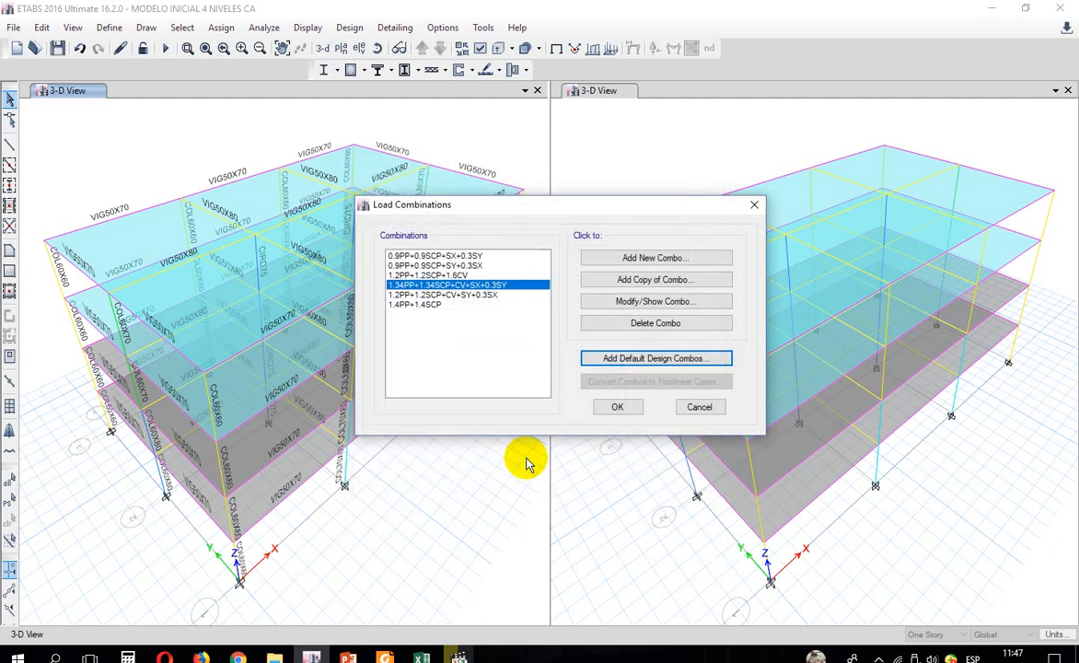
Step: Set the PP and SCP scale factors of the combination 1.2PP+1.2SCP+CV+SY+0.3SX to 1.34
click(453, 294)
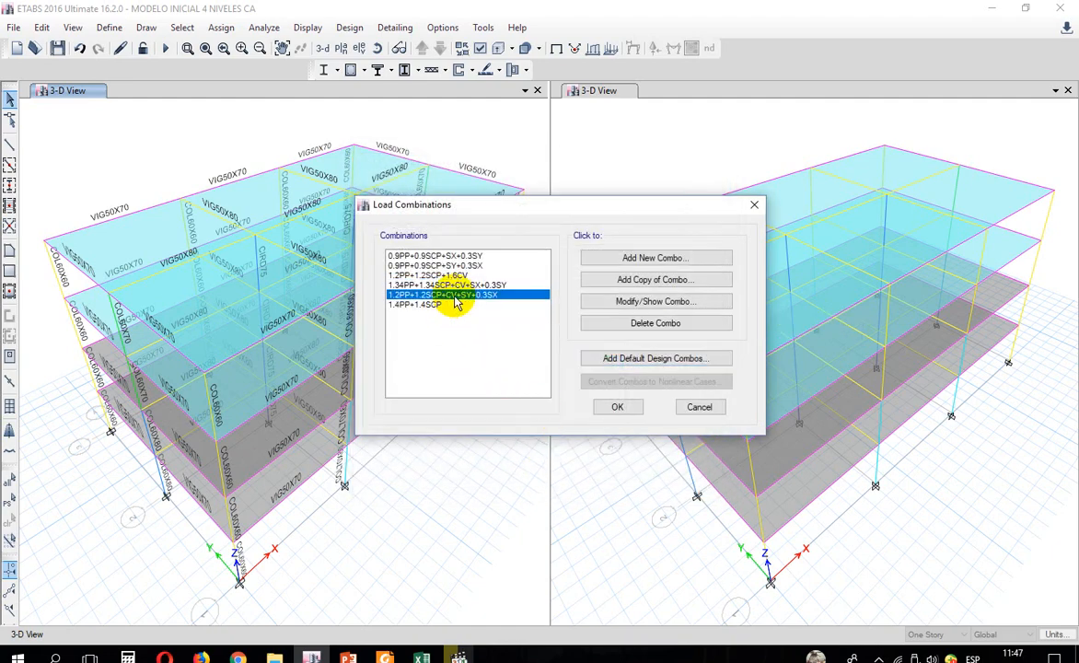
click(607, 301)
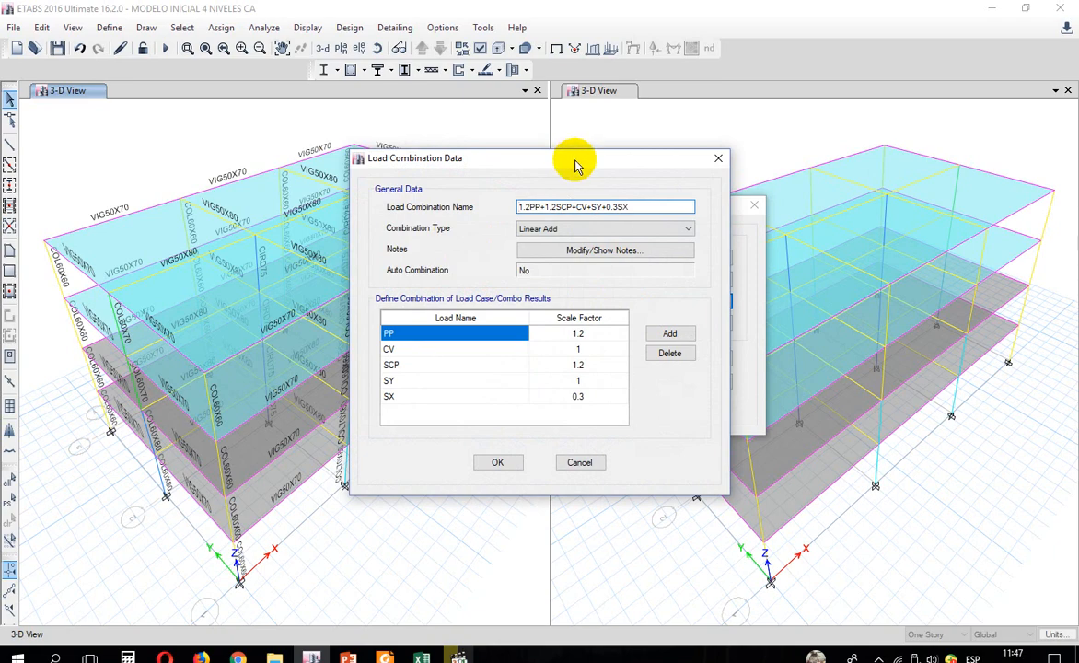
drag(570, 159, 782, 152)
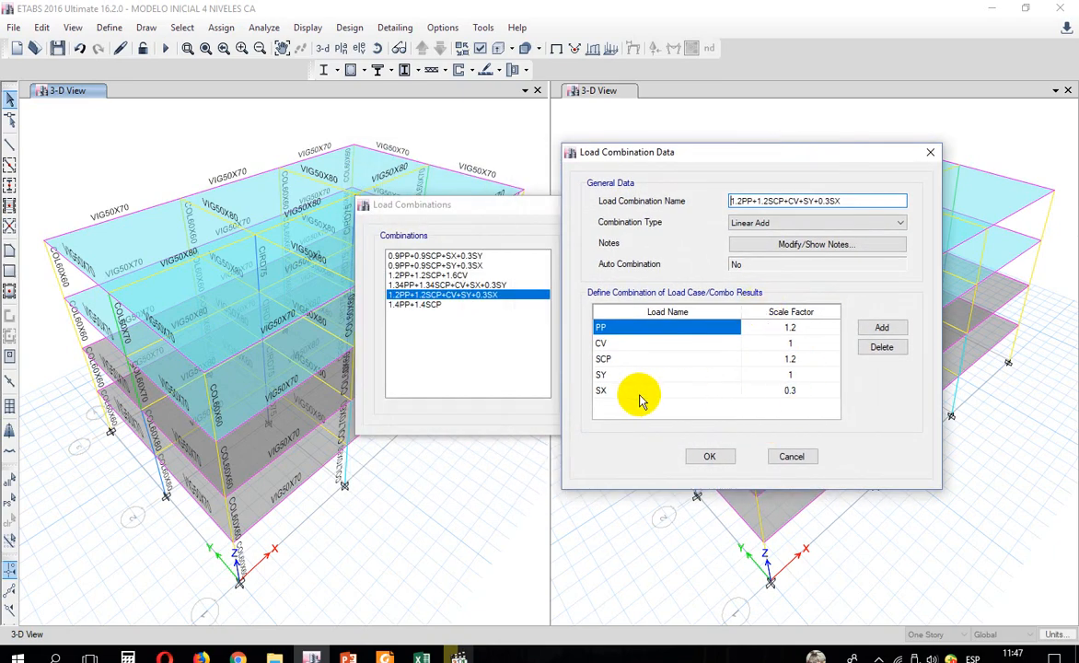
click(808, 332)
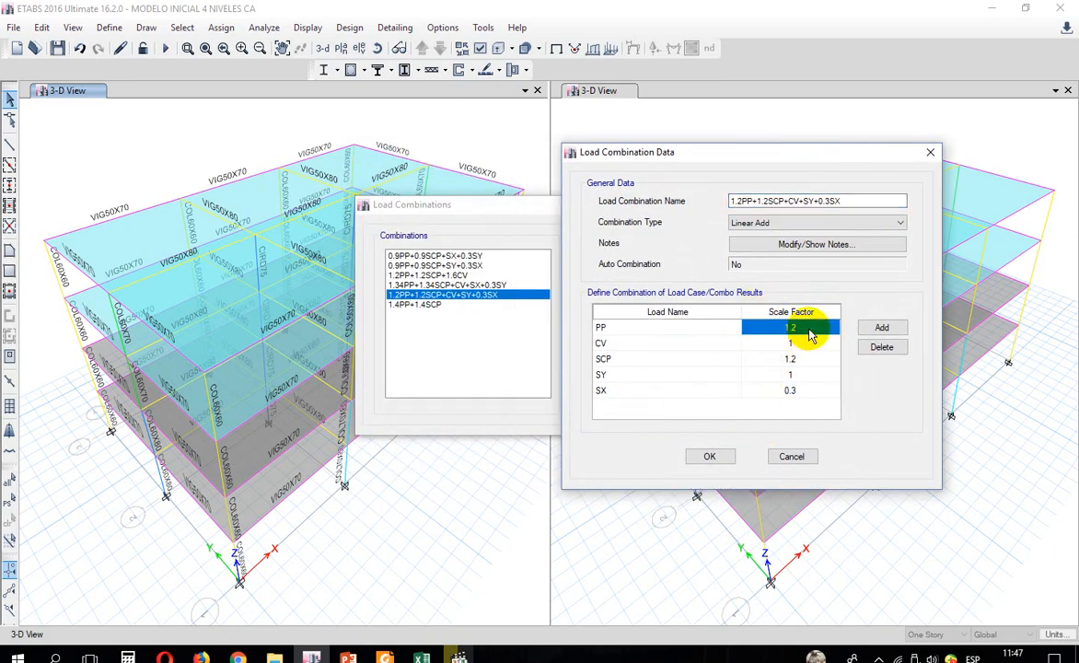
text(1)
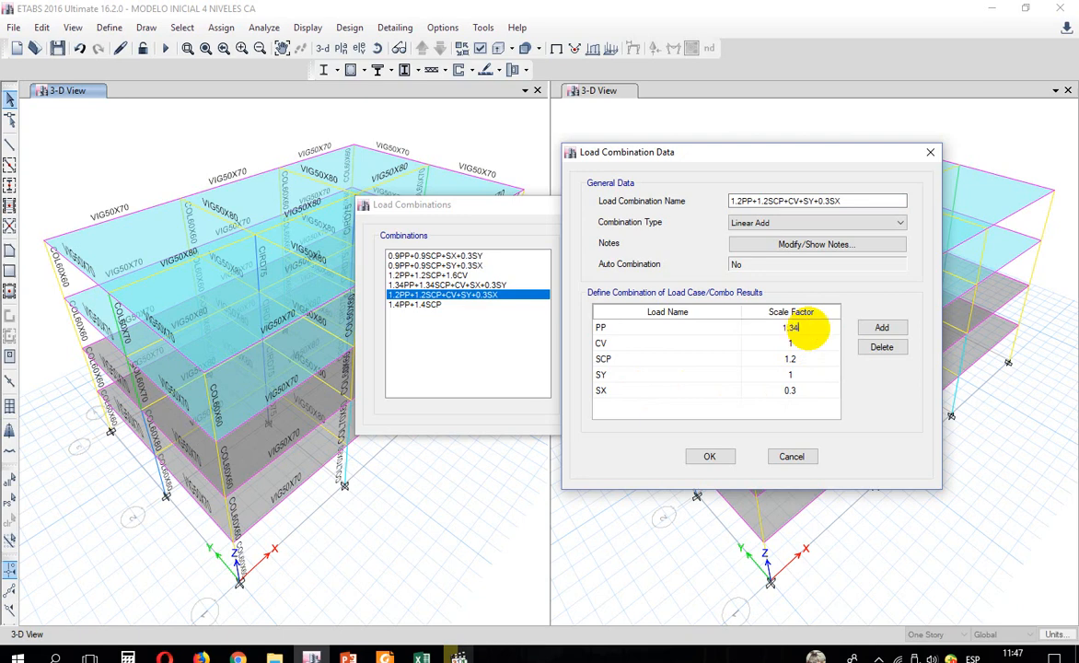
click(790, 360)
text(1)
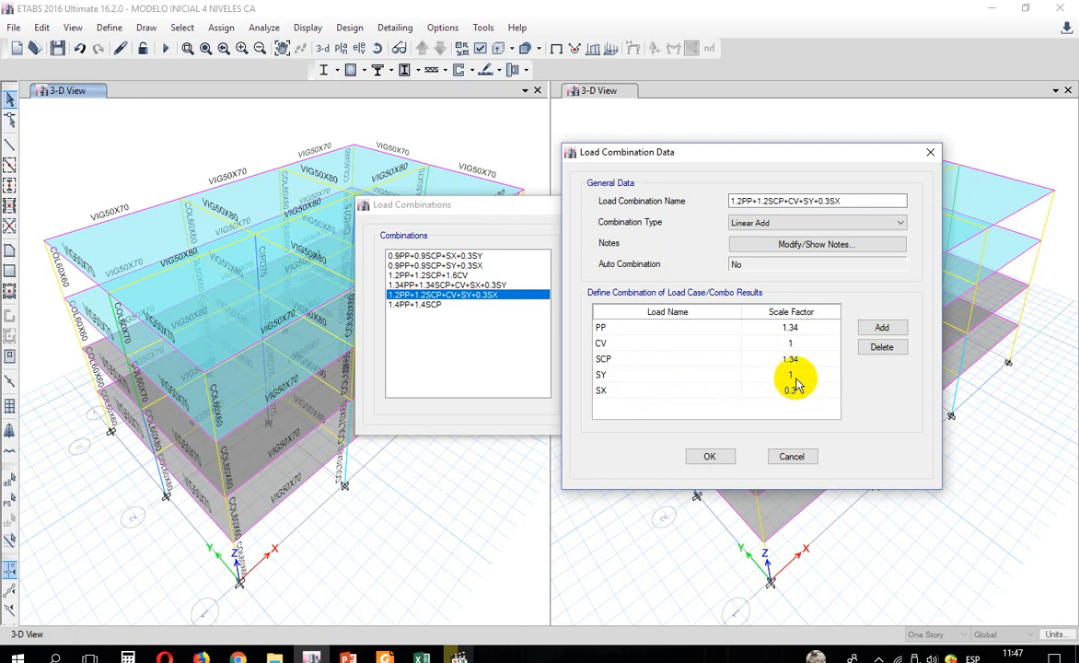
Step: Rename the combination 1.2PP+1.2SCP+CV+SY+0.3SX as 1.34PP+1.34SCP+CV+SY+0.3SX and accept its changes
click(793, 377)
click(743, 202)
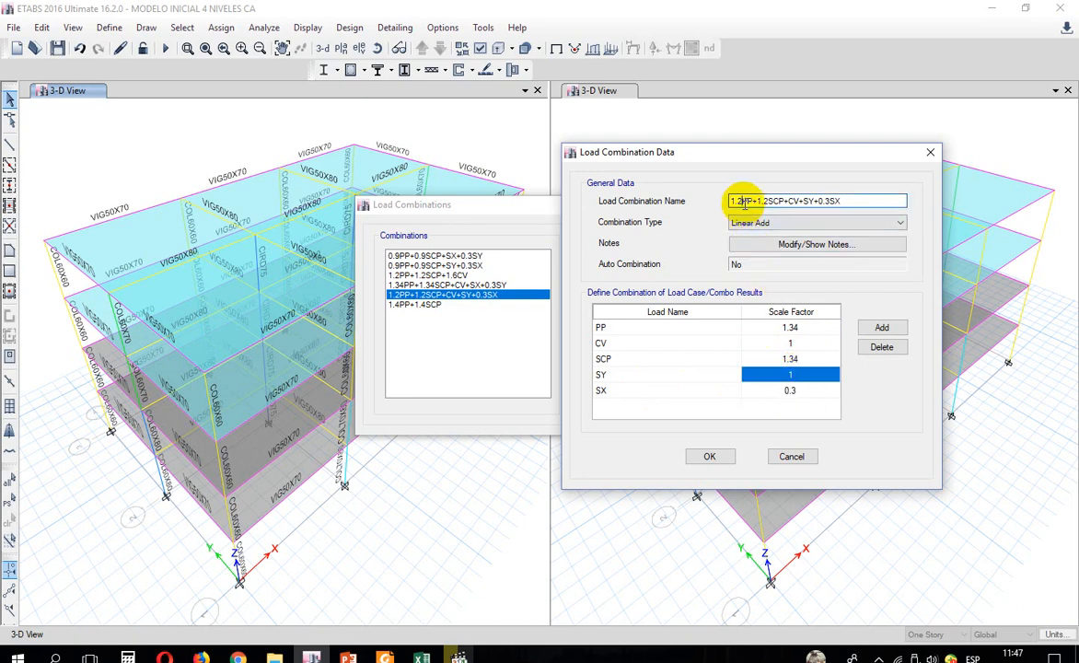
key(BackSpace)
text(34)
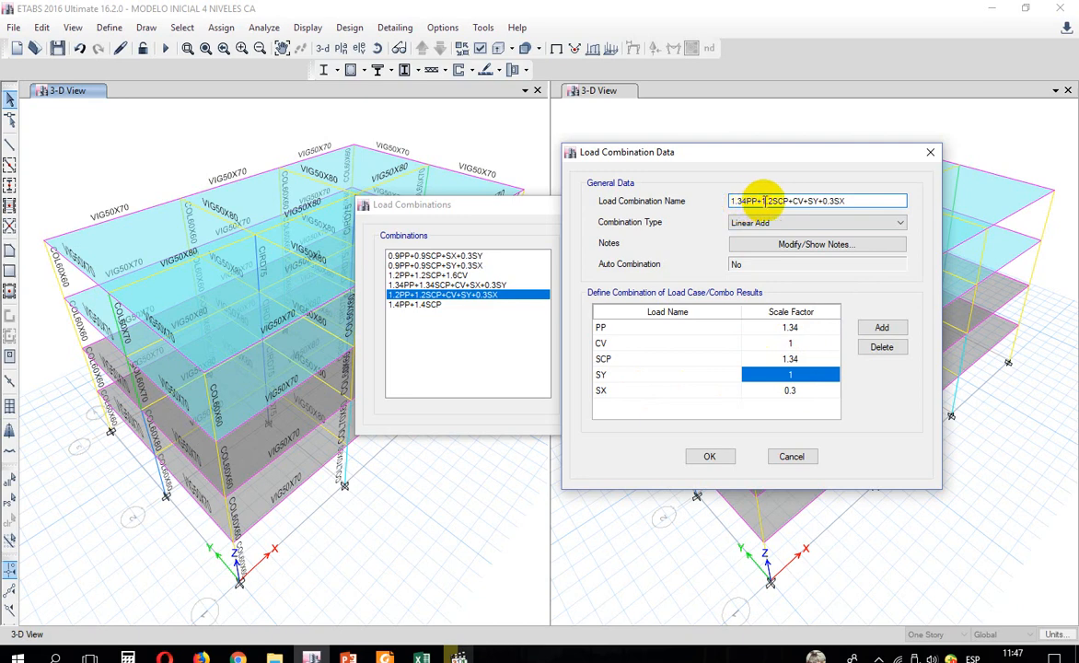
click(774, 201)
key(BackSpace)
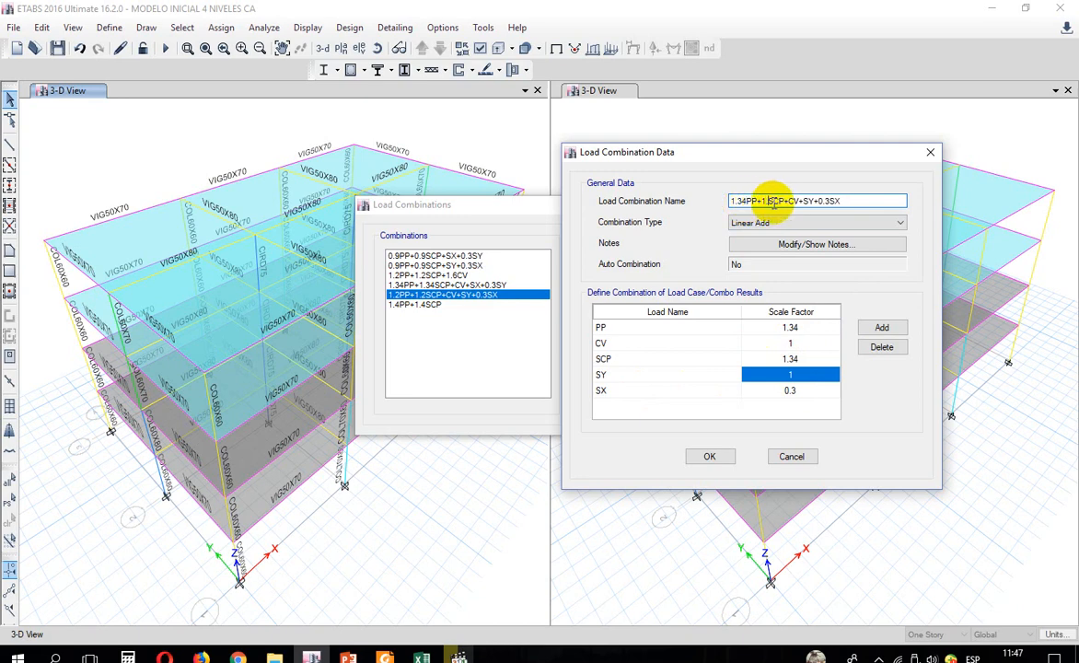
text(34)
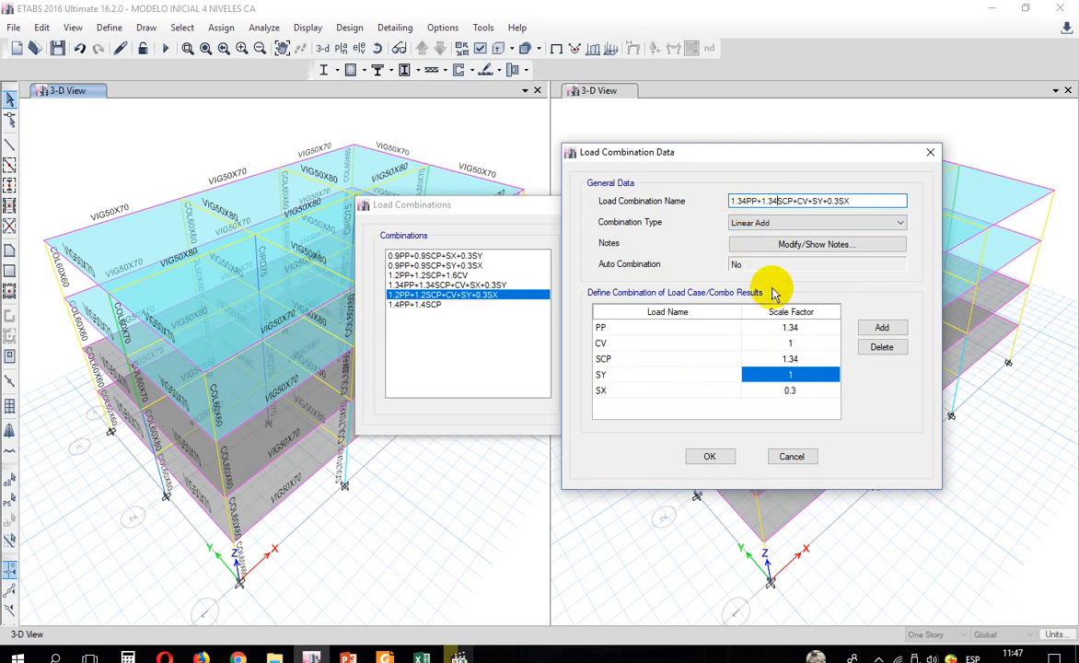
click(709, 455)
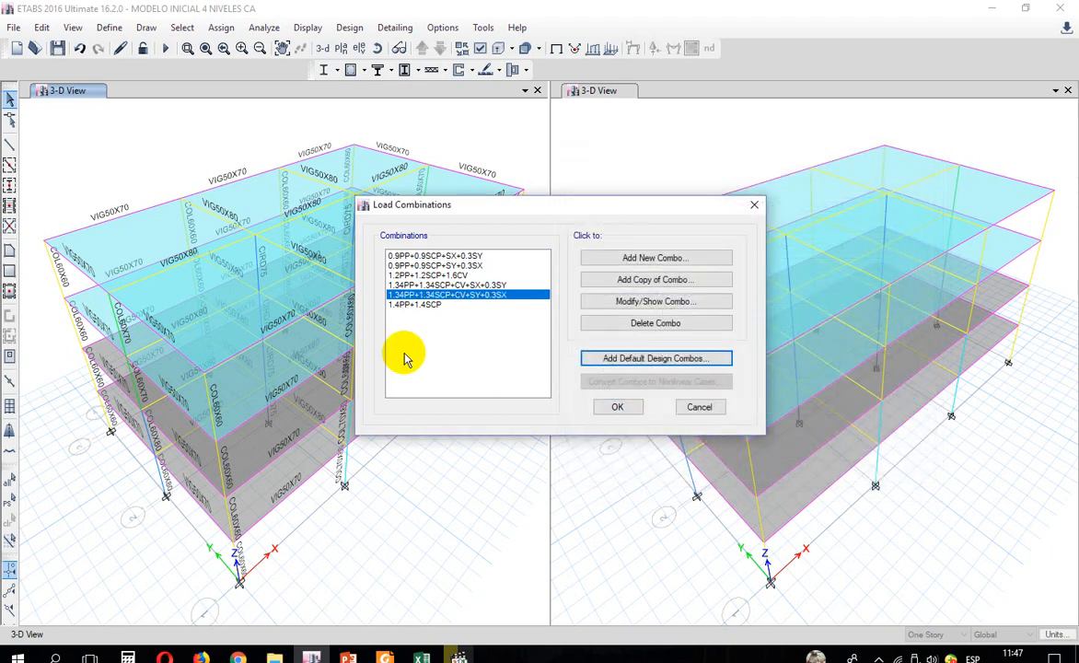
Step: Check equation 9-9 of the concrete standard in Foxit Reader and, in ETABS, set 0.9PP+0.9SCP+SX+0.3SY's PP factor to 0.9-0.14 and SCP factor to 0.76
click(416, 259)
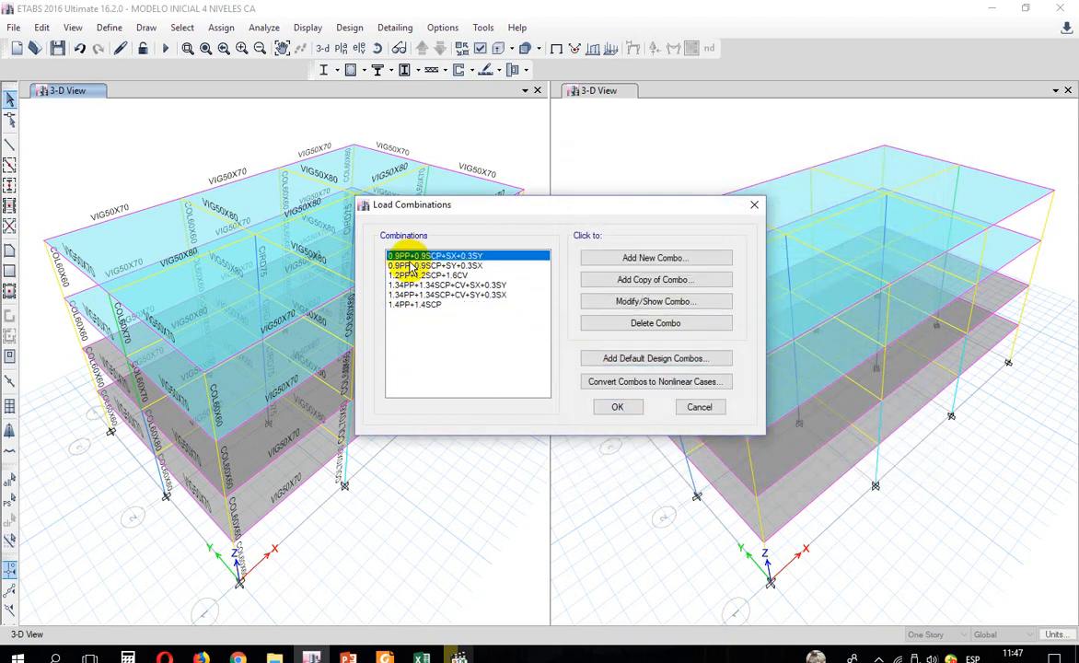
mouse_move(385, 655)
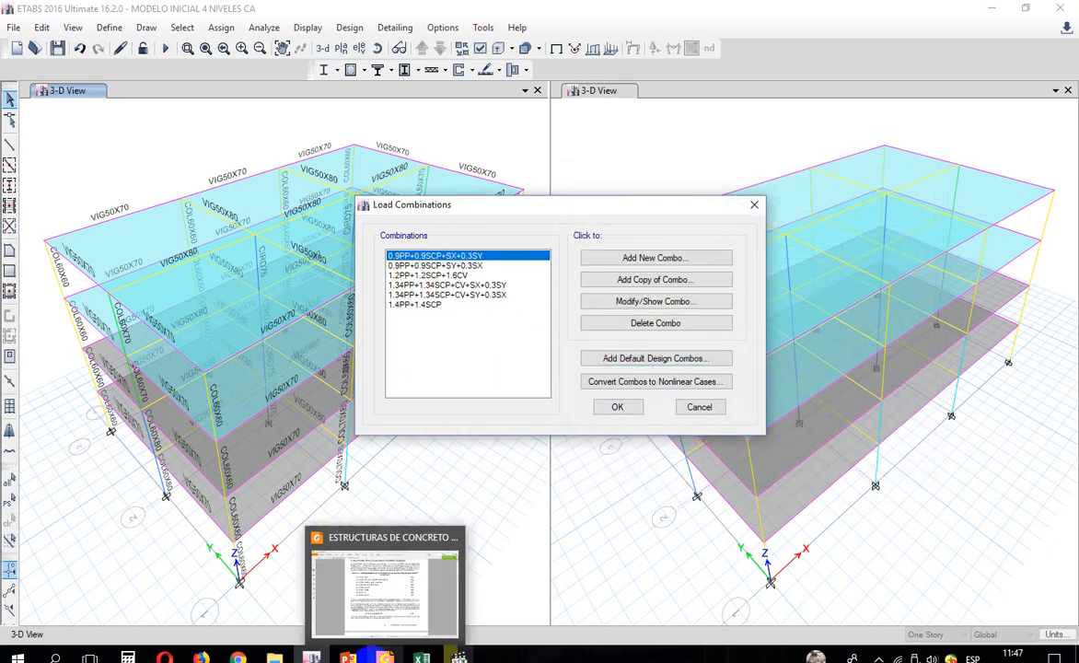
click(350, 589)
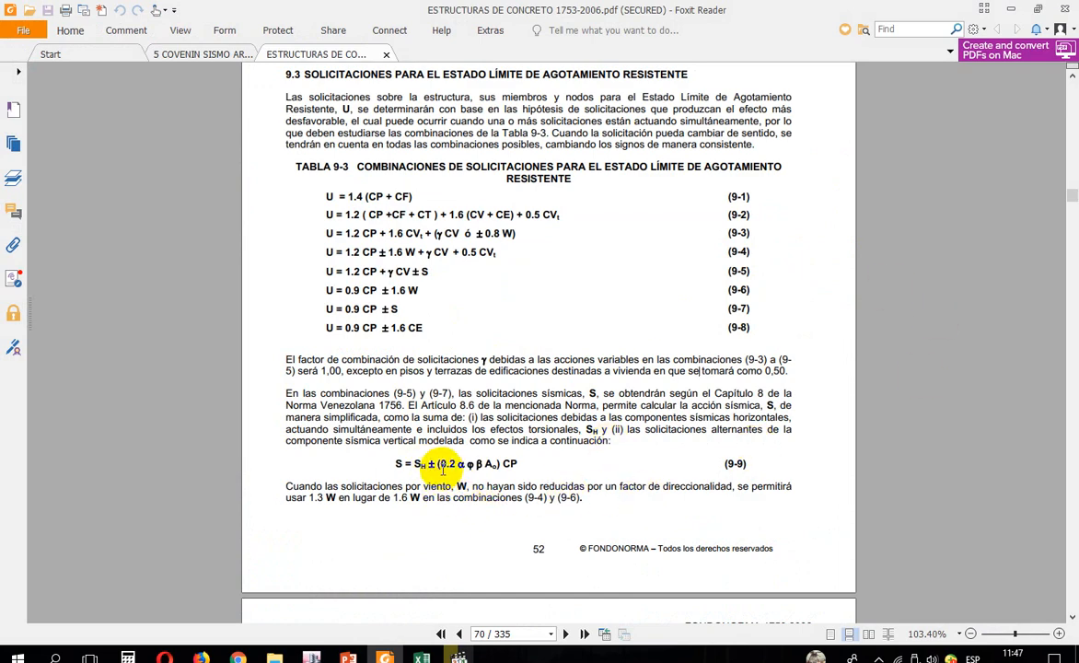
click(1017, 11)
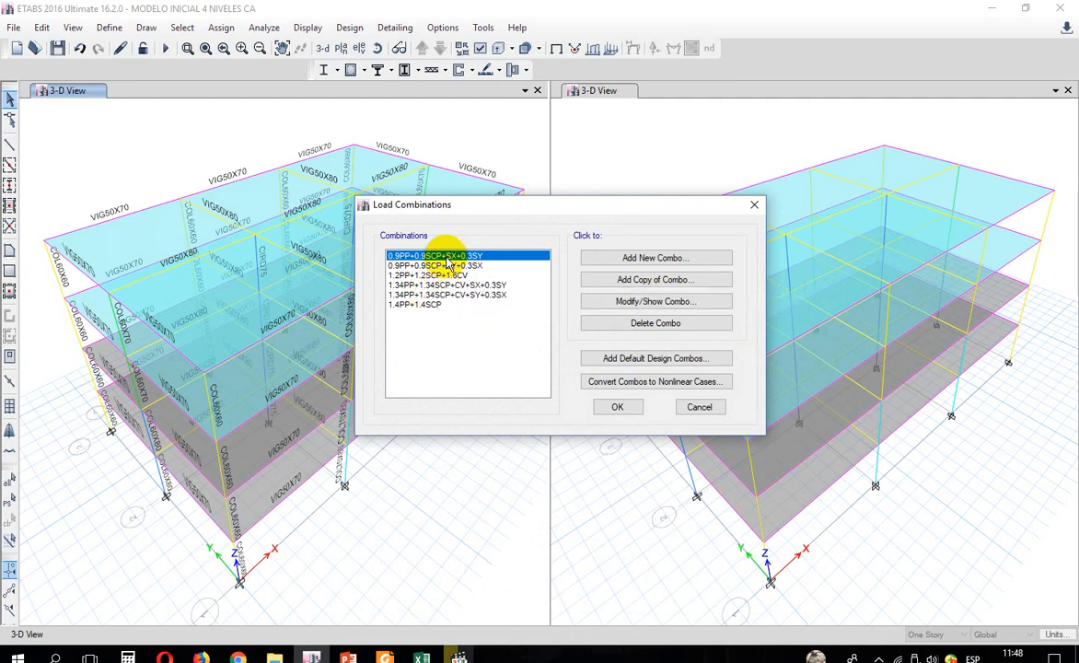
click(659, 300)
drag(596, 164, 880, 181)
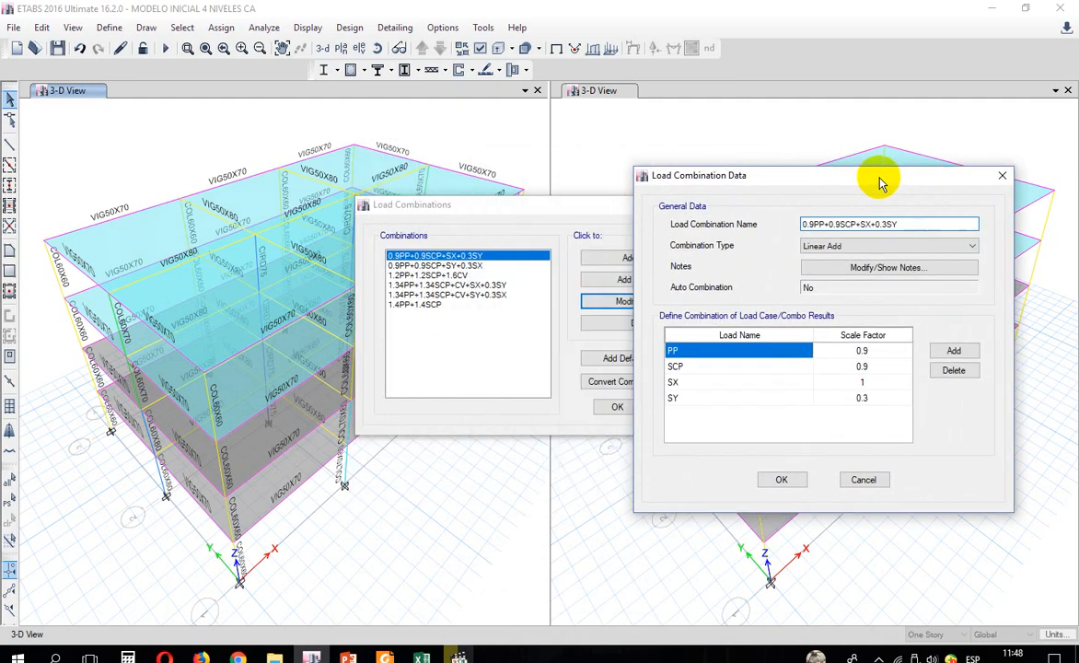
click(879, 356)
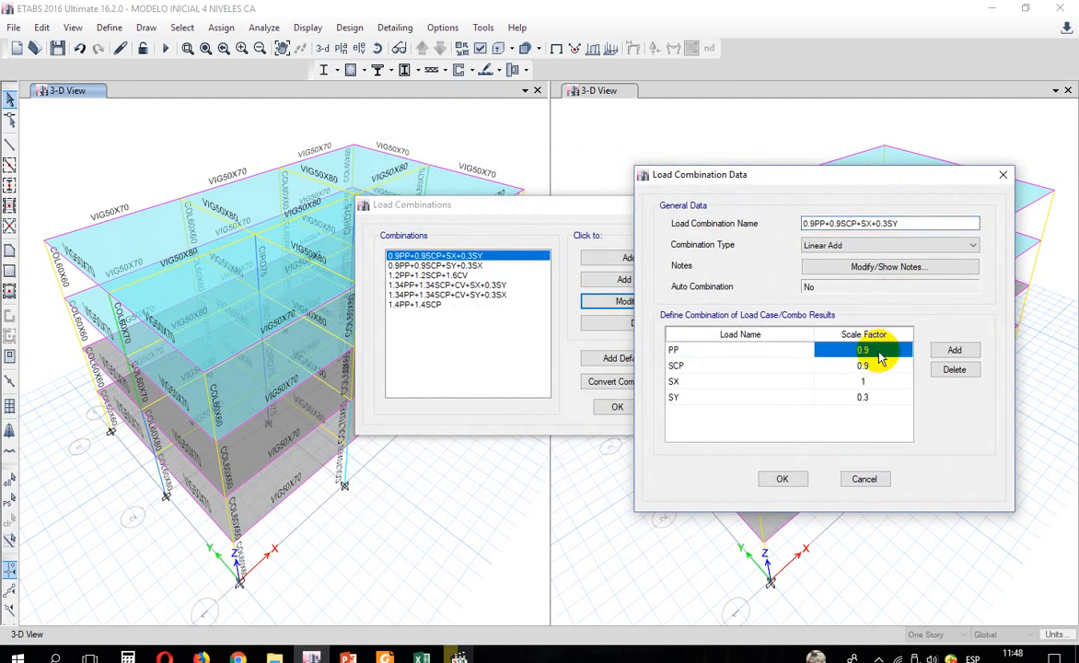
text(0.9-)
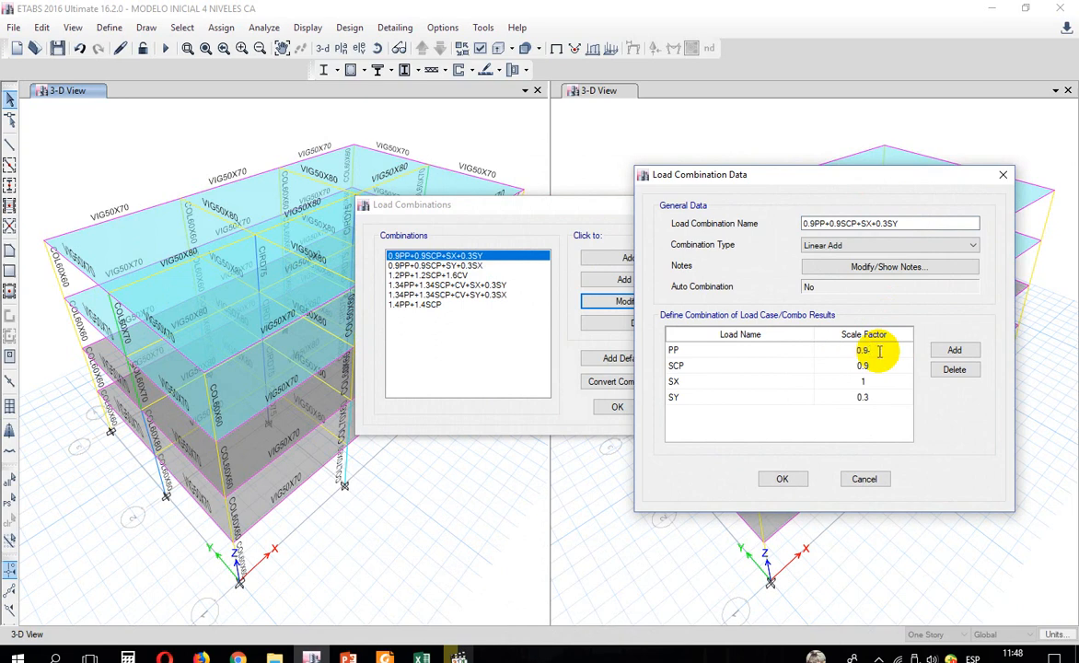
text(0.14)
key(Return)
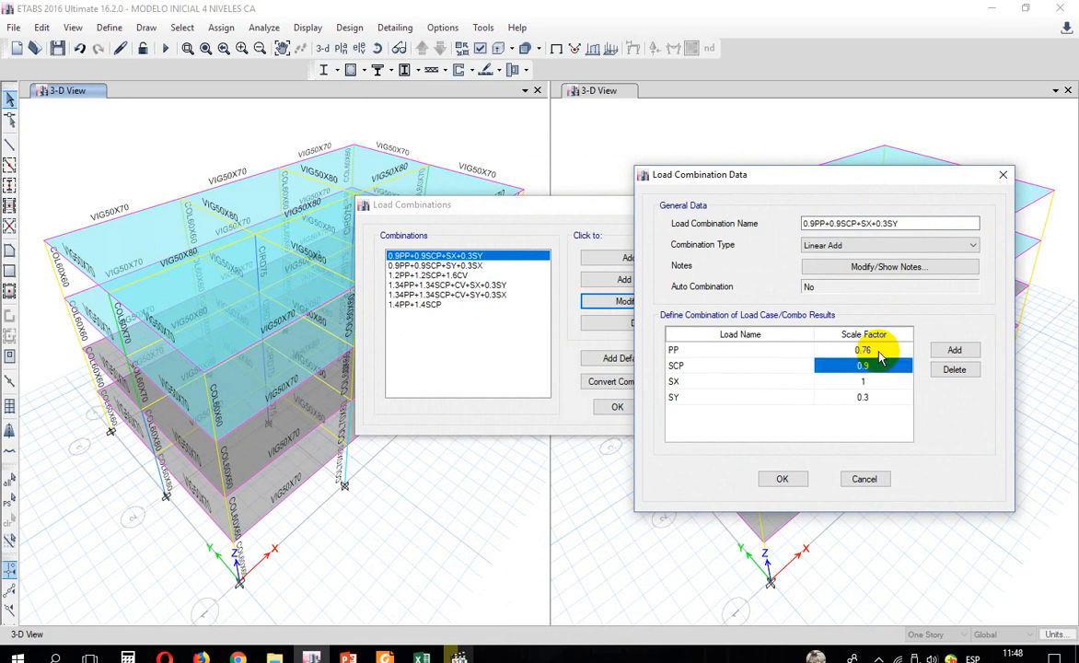
click(866, 365)
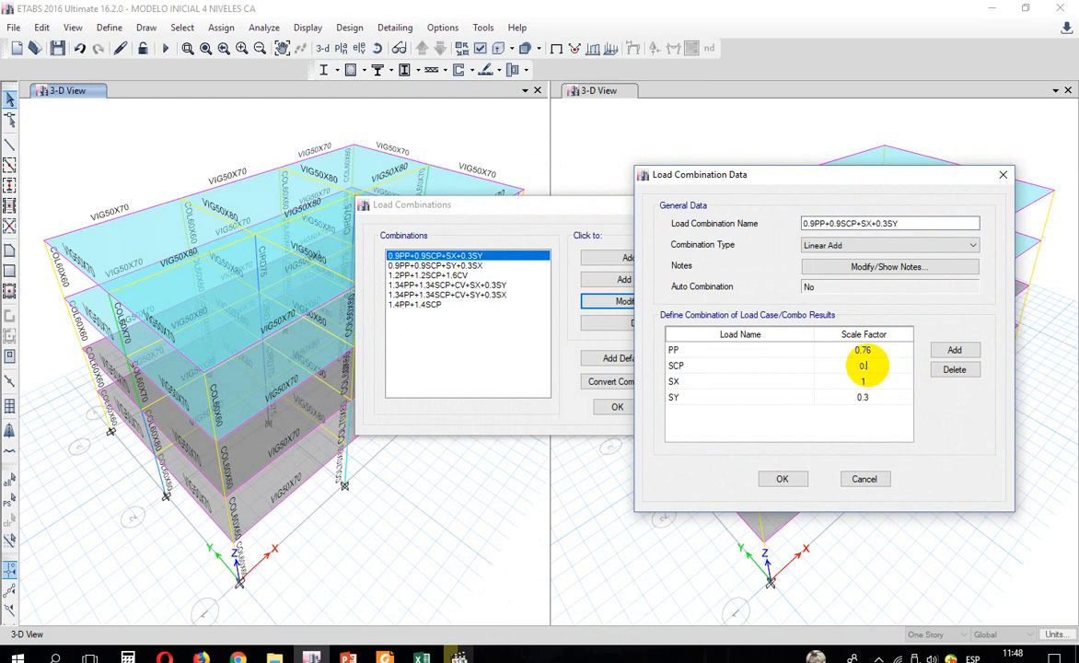
Step: Rename this combination as 0.76PP+0.76SCP+SX+0.3SY and accept its changes
click(816, 223)
key(BackSpace)
text(76)
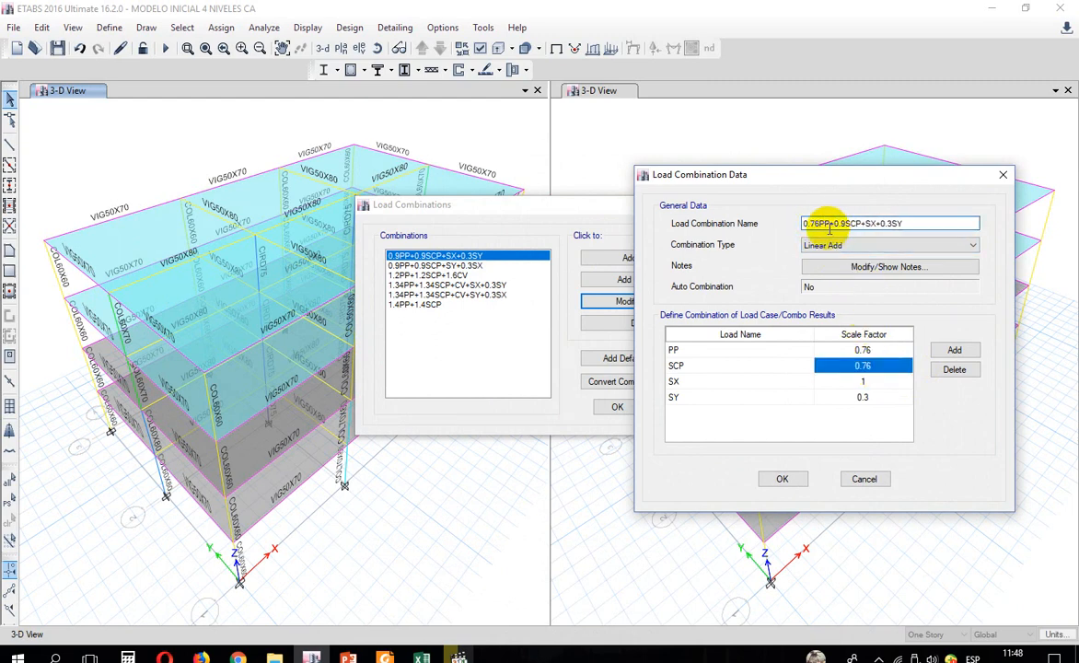
click(841, 223)
key(BackSpace)
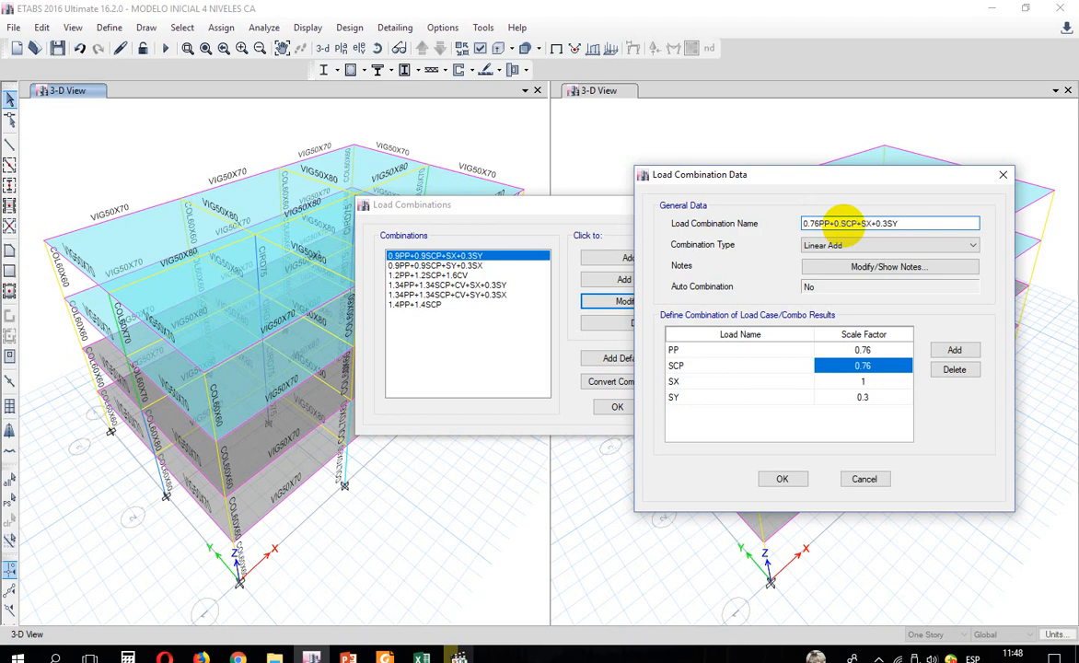
text(76)
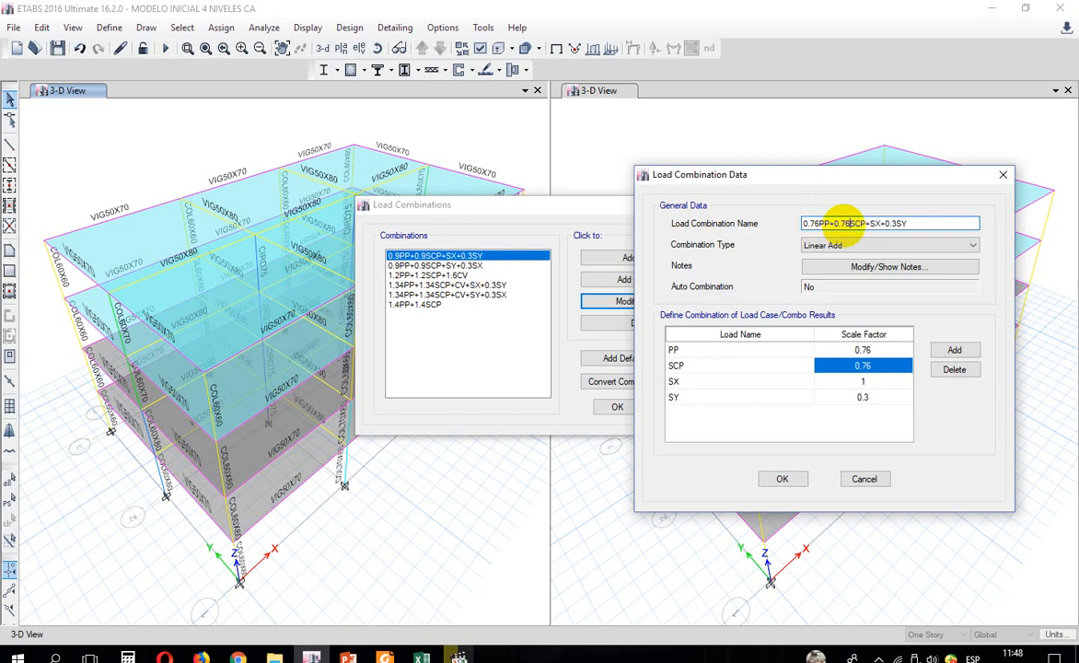
click(782, 477)
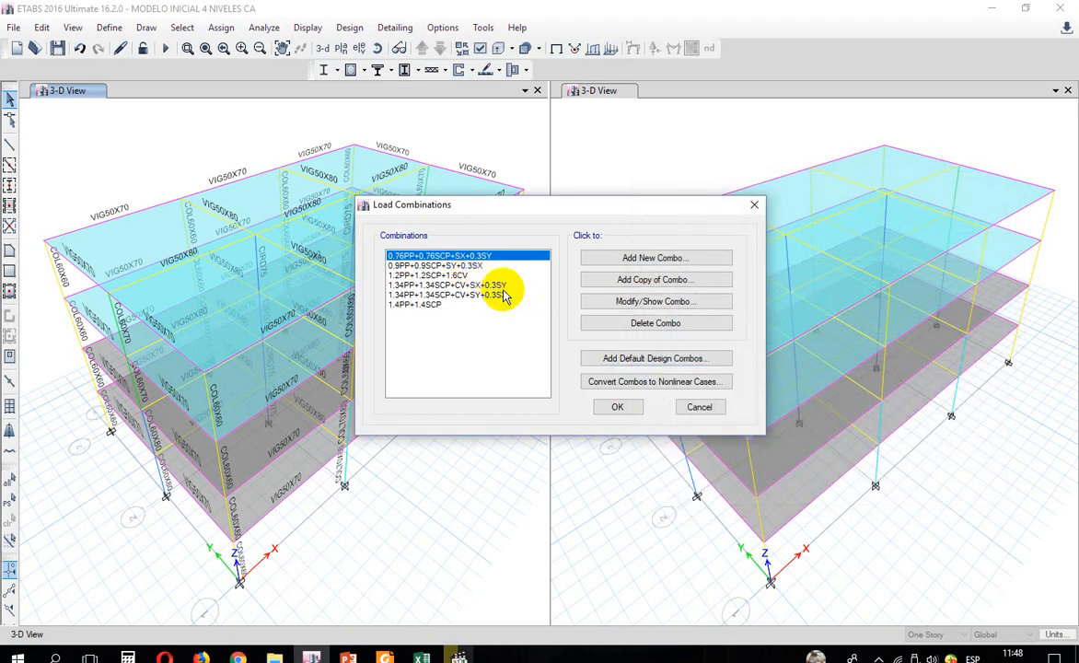
Step: Open the combination 0.9PP+0.9SCP+SY+0.3SX for modification and rename it 0.76PP+0.76SCP+SY+0.3SX
click(461, 265)
click(630, 301)
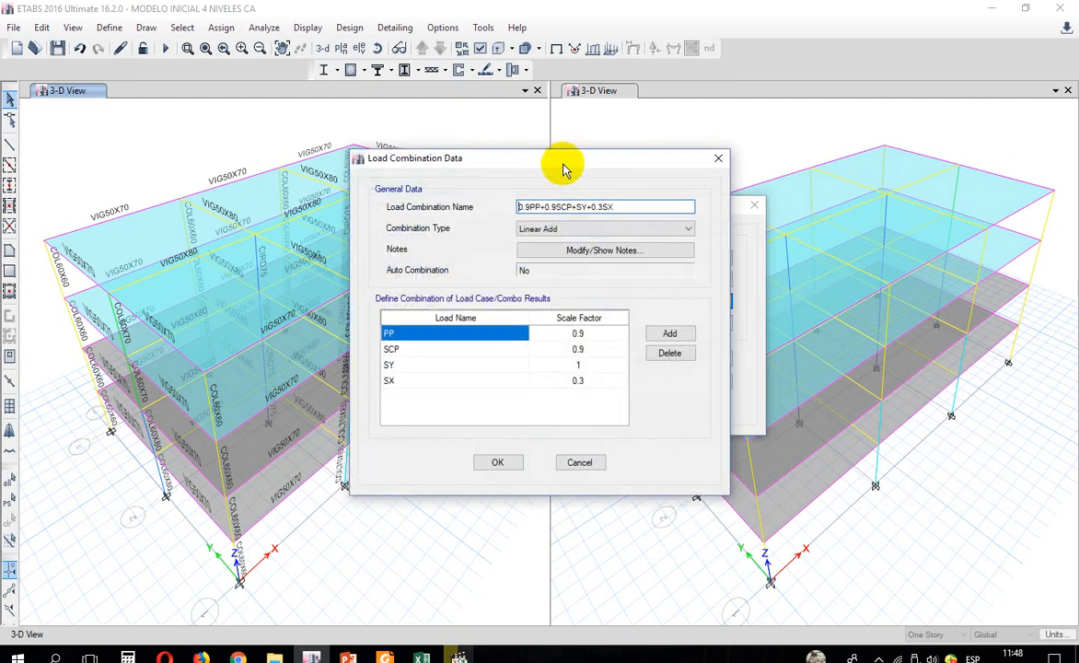
drag(565, 168, 1028, 214)
drag(891, 204, 716, 190)
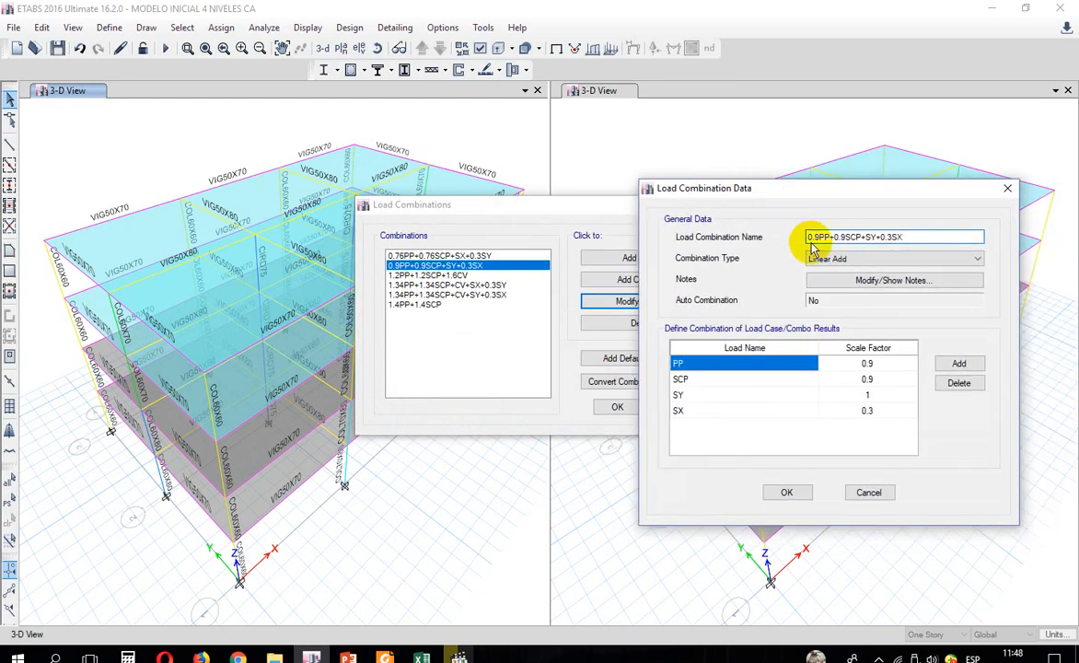
drag(818, 236, 712, 234)
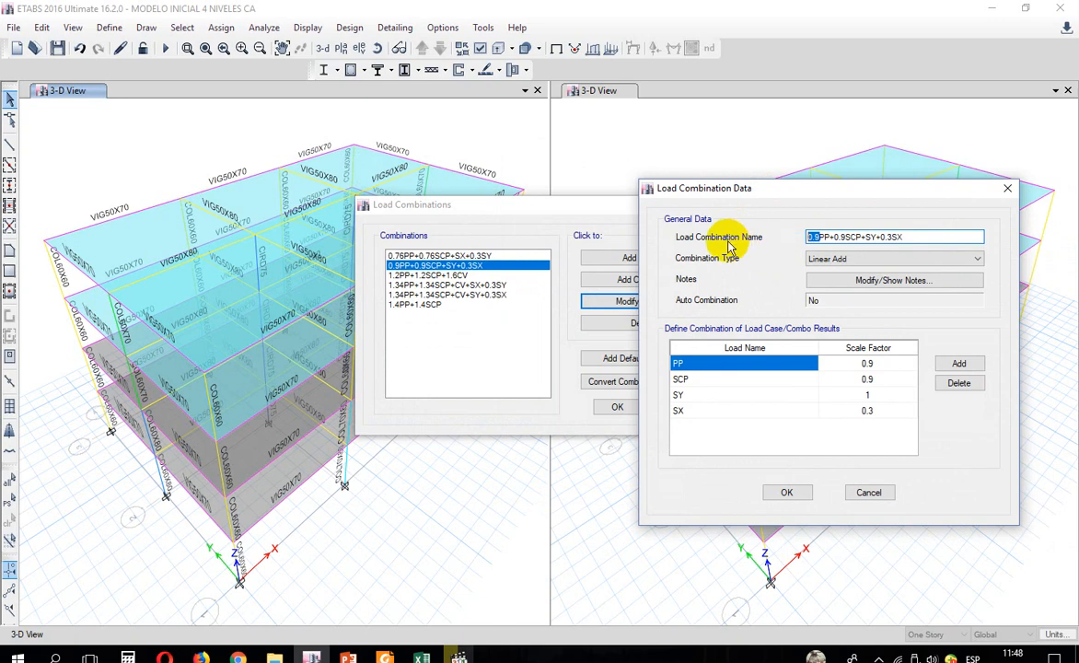
text(0.76)
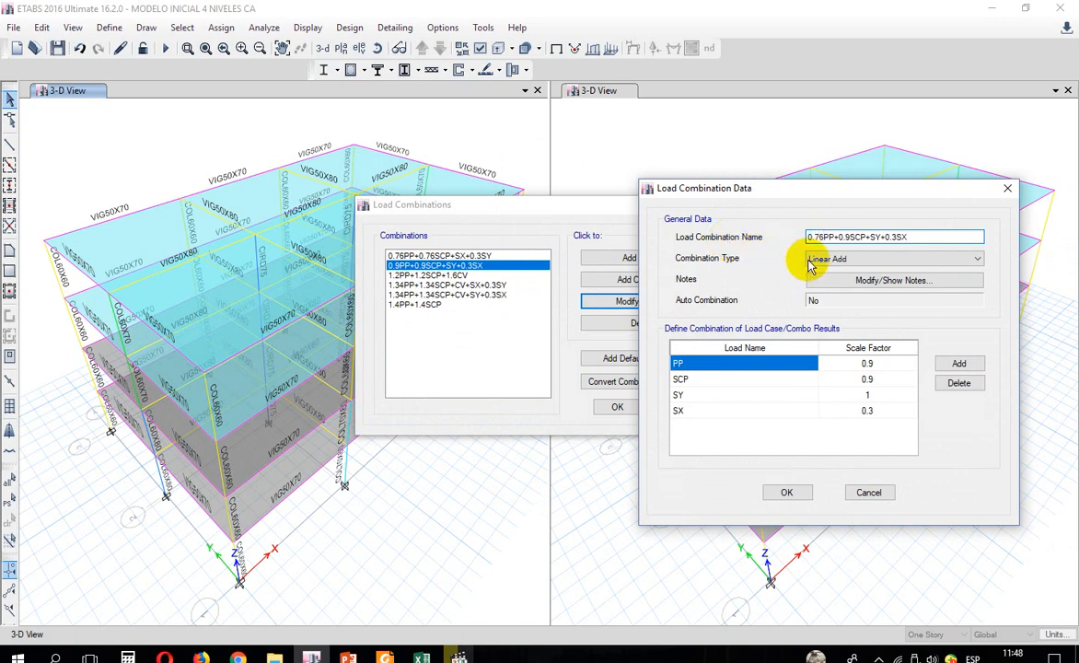
click(852, 238)
key(BackSpace)
key(BackSpace)
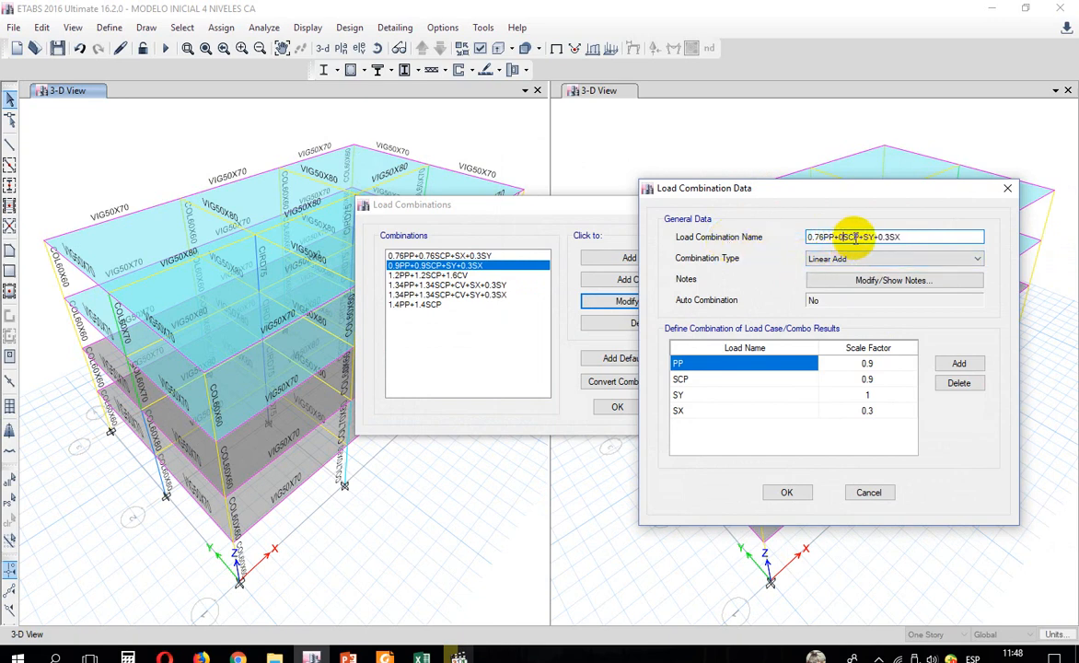
text(.76)
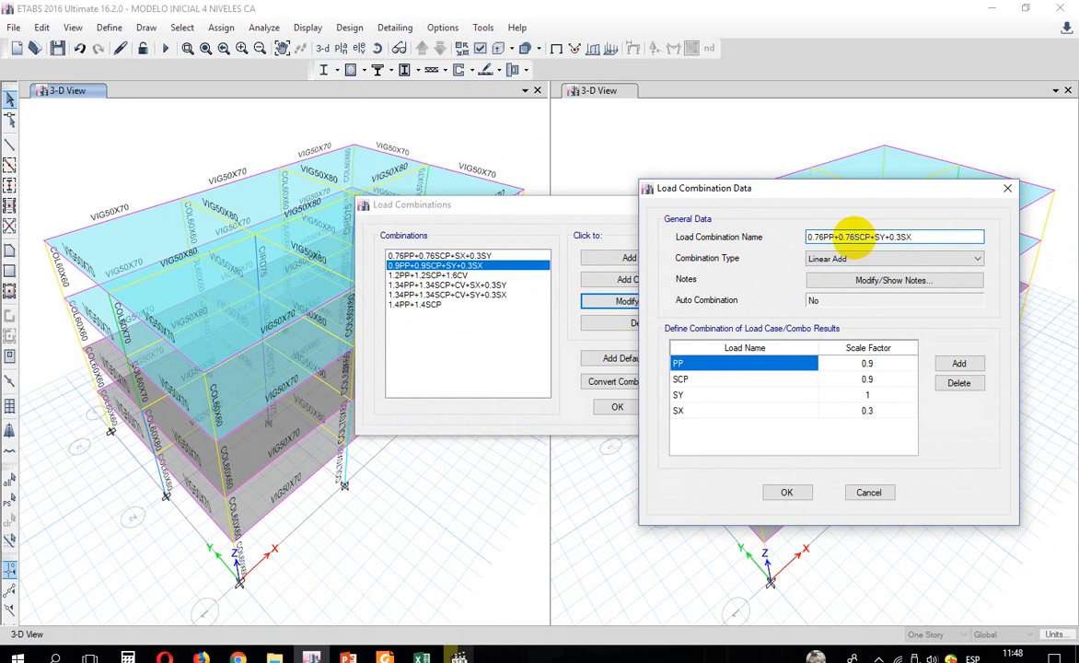
Step: Set this combination's PP and SCP scale factors to 0.76, accept the load combinations and save the model
click(867, 362)
text(0.76)
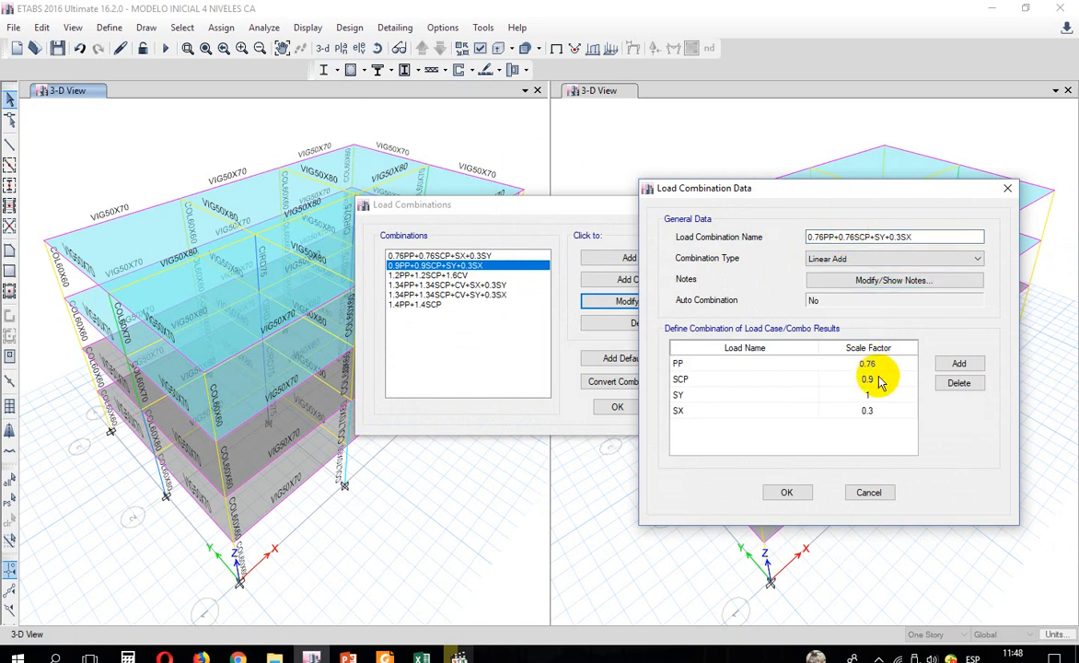
click(867, 378)
text(0.76)
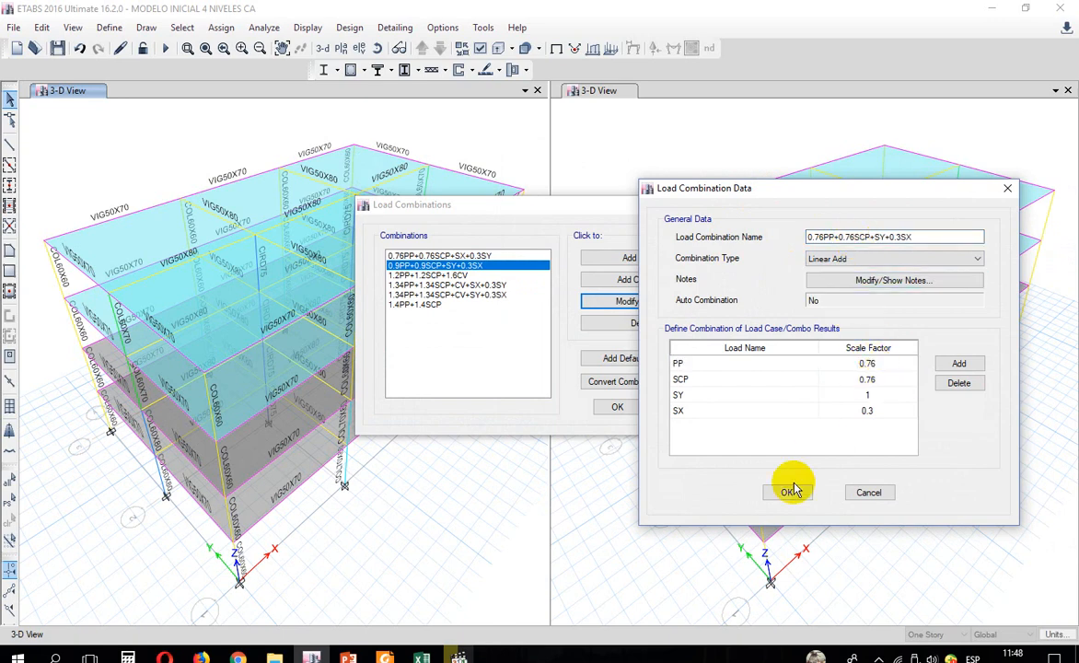
click(784, 493)
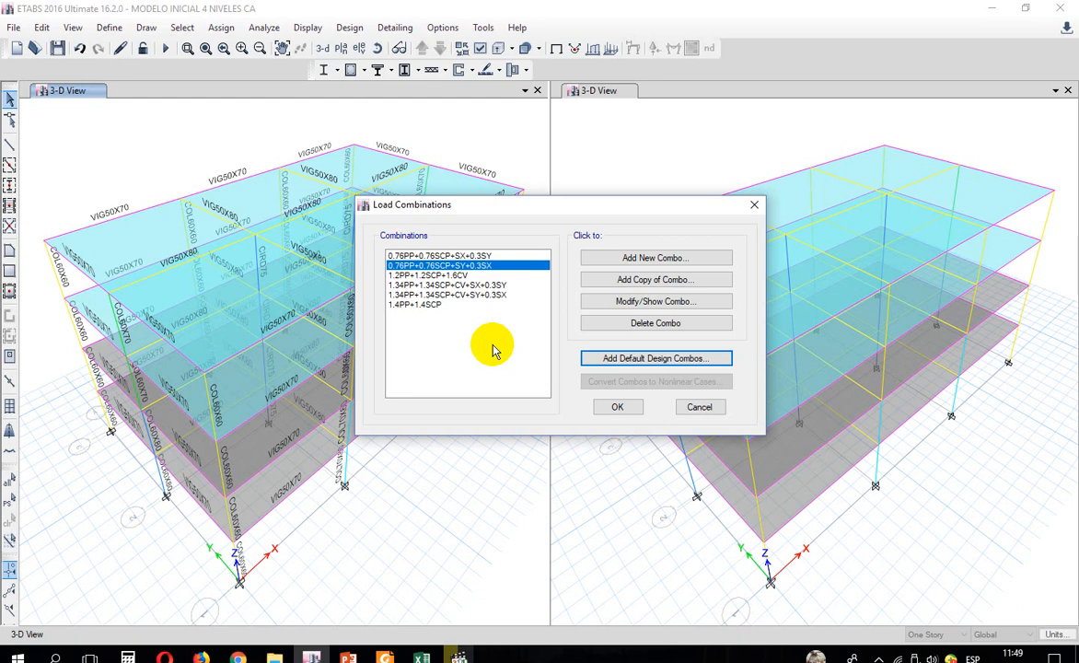
click(610, 410)
click(57, 50)
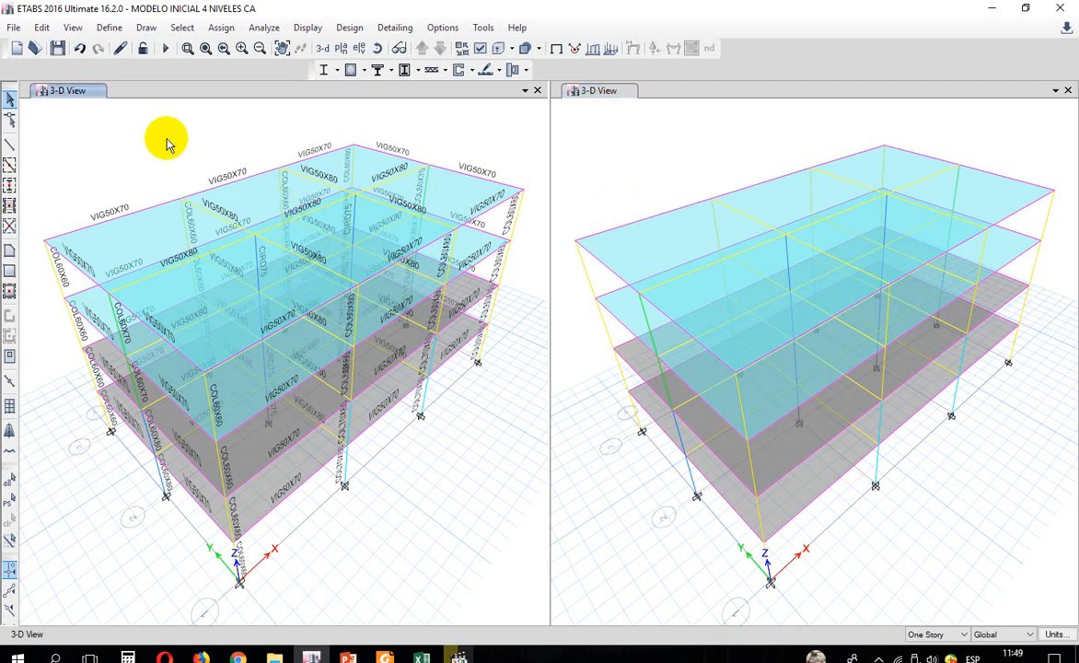
Step: Browse the COVENIN 1756-1-01 seismic standard in Foxit Reader and examine the analysis method on sheet DATOS1 of ESPECTRO DE DISEÑO 2006.xlsx in Excel
click(385, 655)
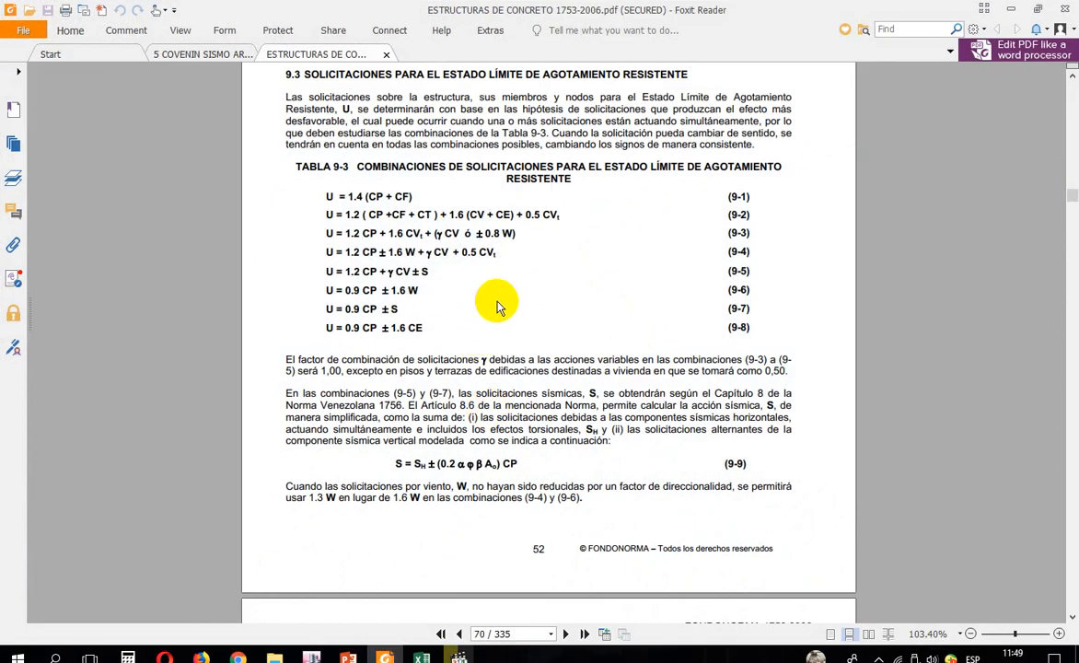
click(190, 53)
scroll(682, 293, up, 4)
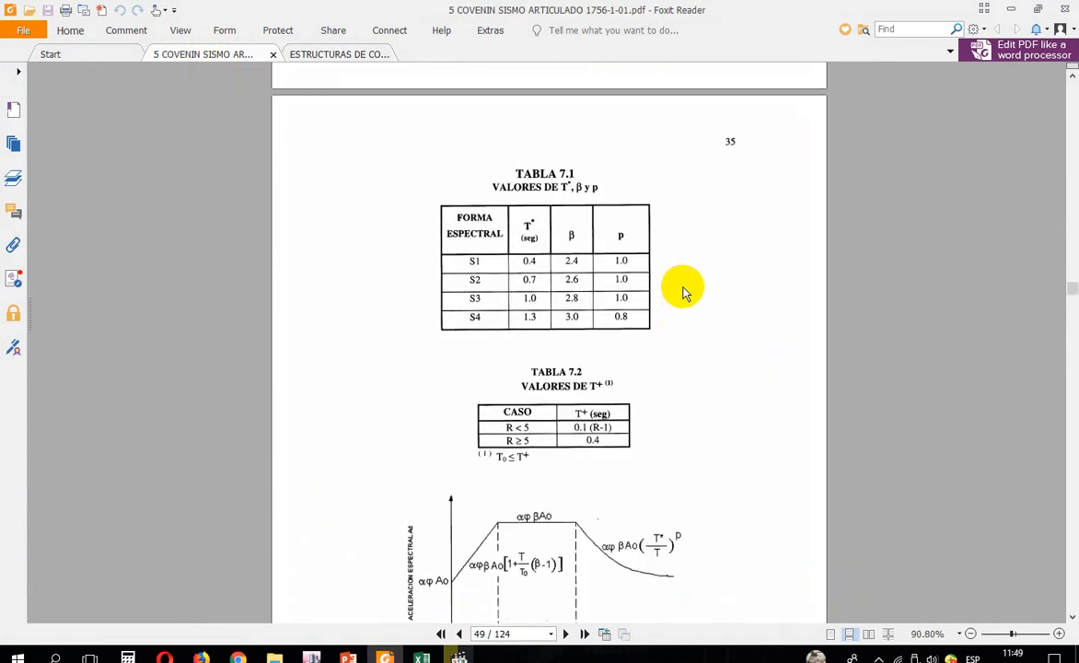
scroll(682, 293, down, 10)
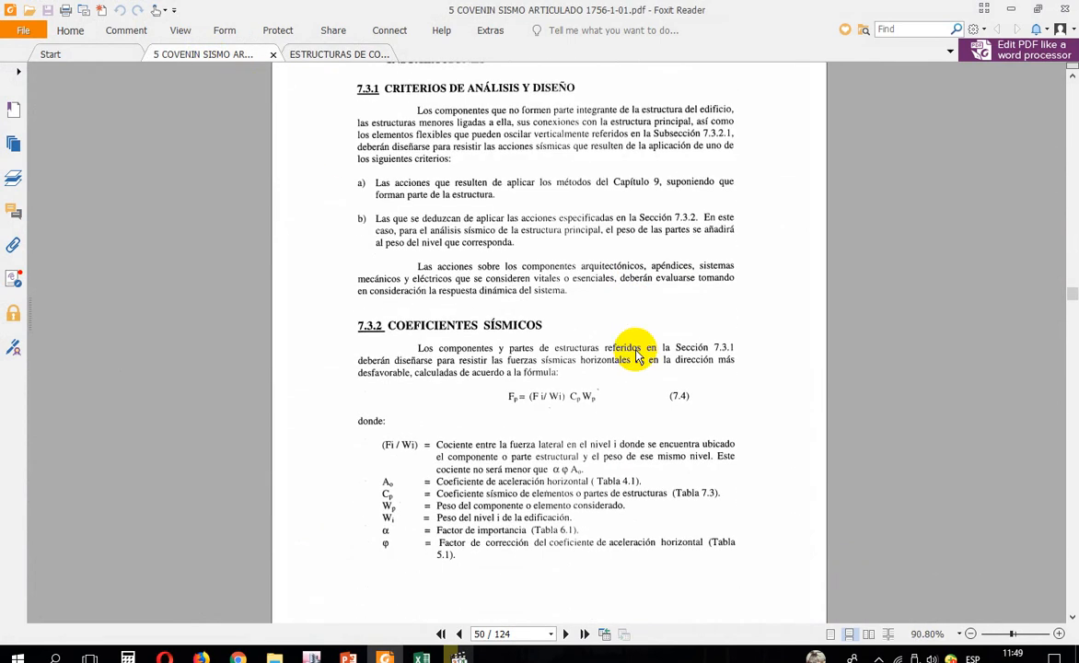
click(433, 633)
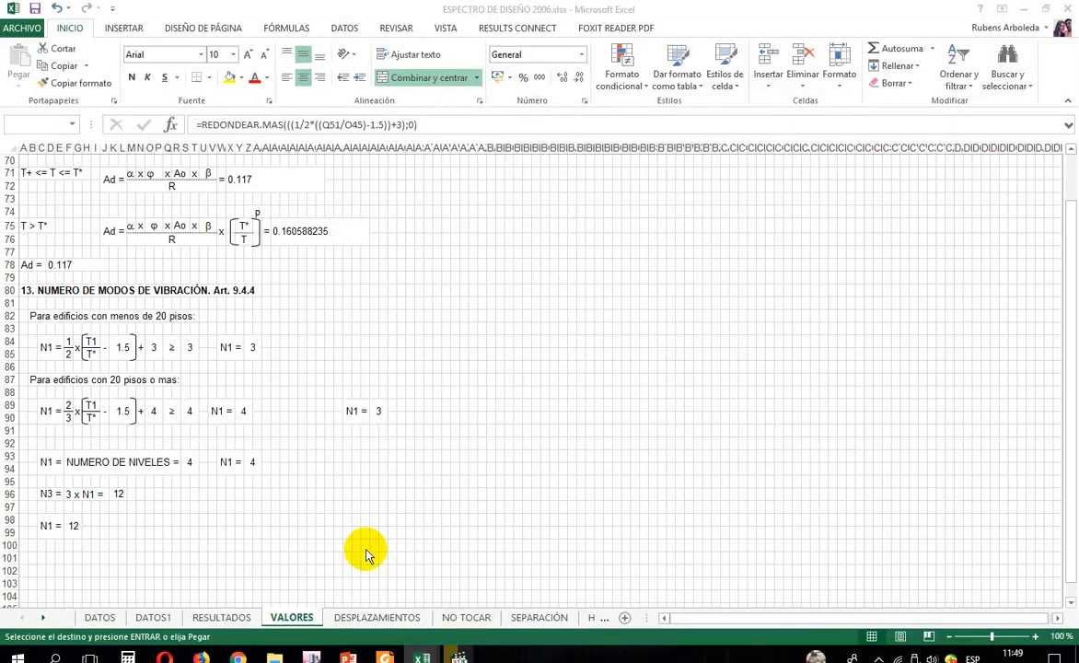
scroll(221, 313, up, 5)
scroll(230, 314, up, 13)
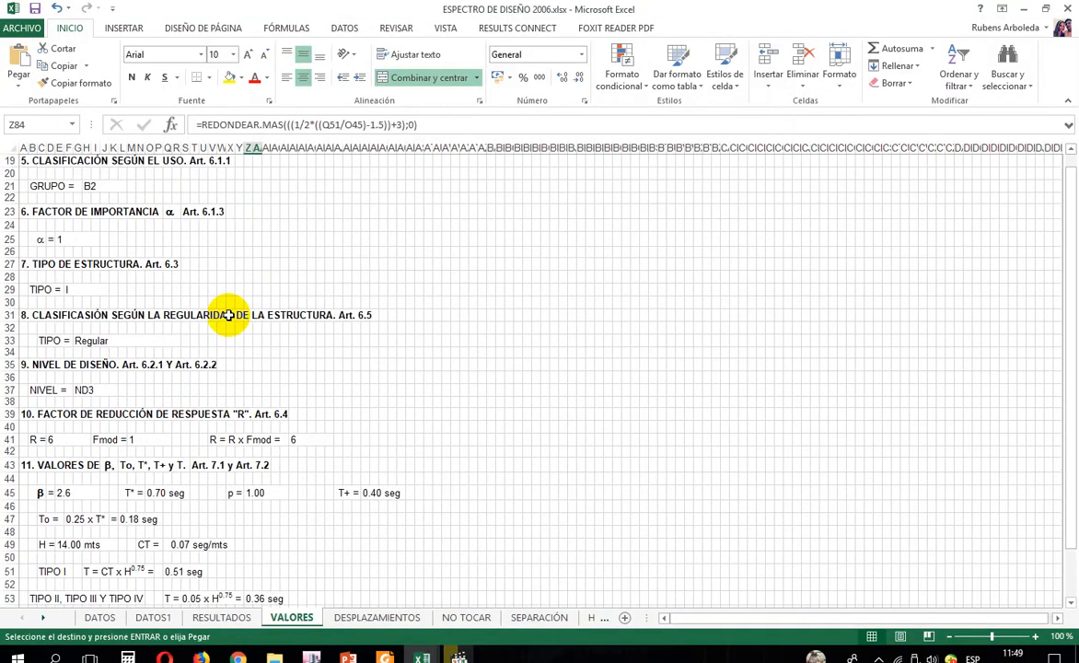
click(173, 618)
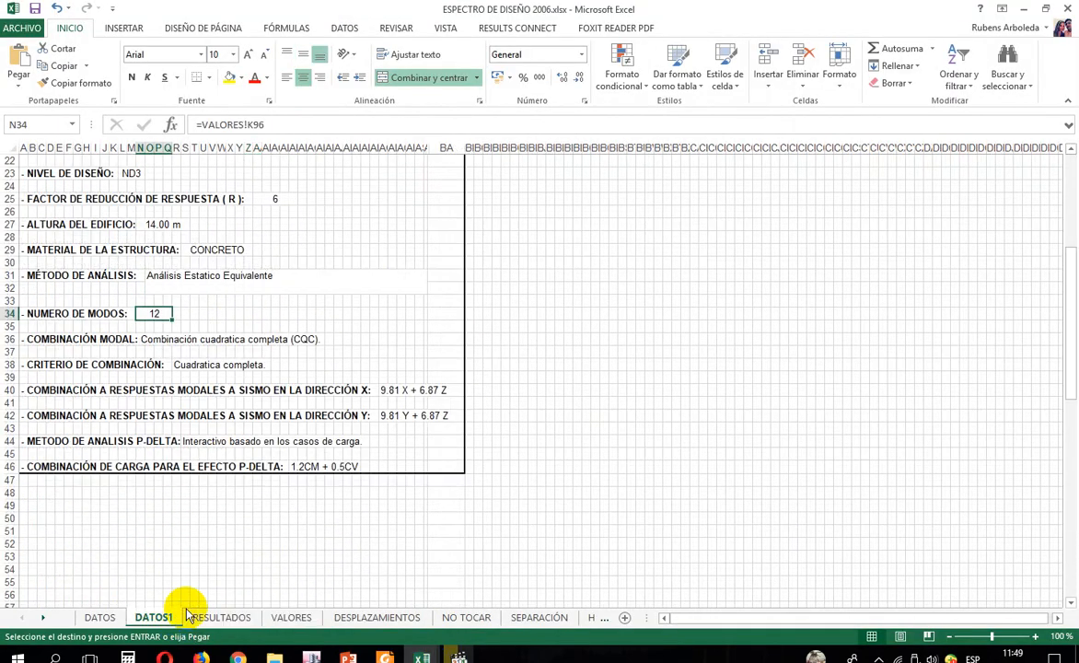
click(241, 282)
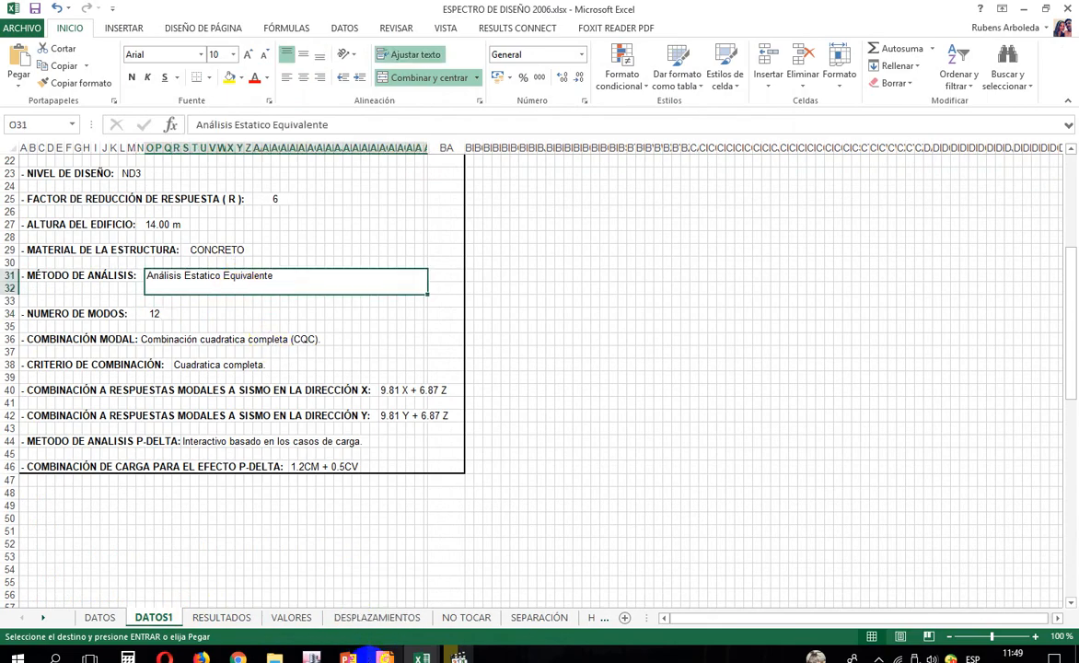
Step: Switch to the COVENIN 1756-1-01 standard in Foxit Reader and examine Chapter 9's analysis method classification and the equivalent static method in section 9.3
click(384, 657)
scroll(568, 381, up, 3)
scroll(566, 387, down, 10)
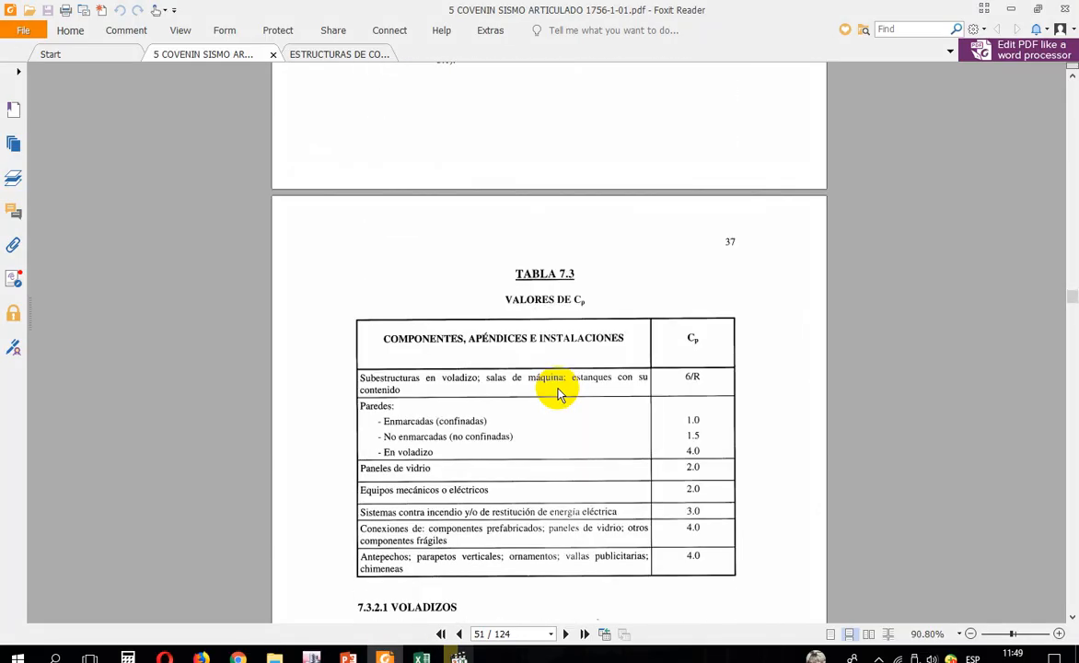
scroll(557, 394, down, 10)
scroll(556, 396, down, 15)
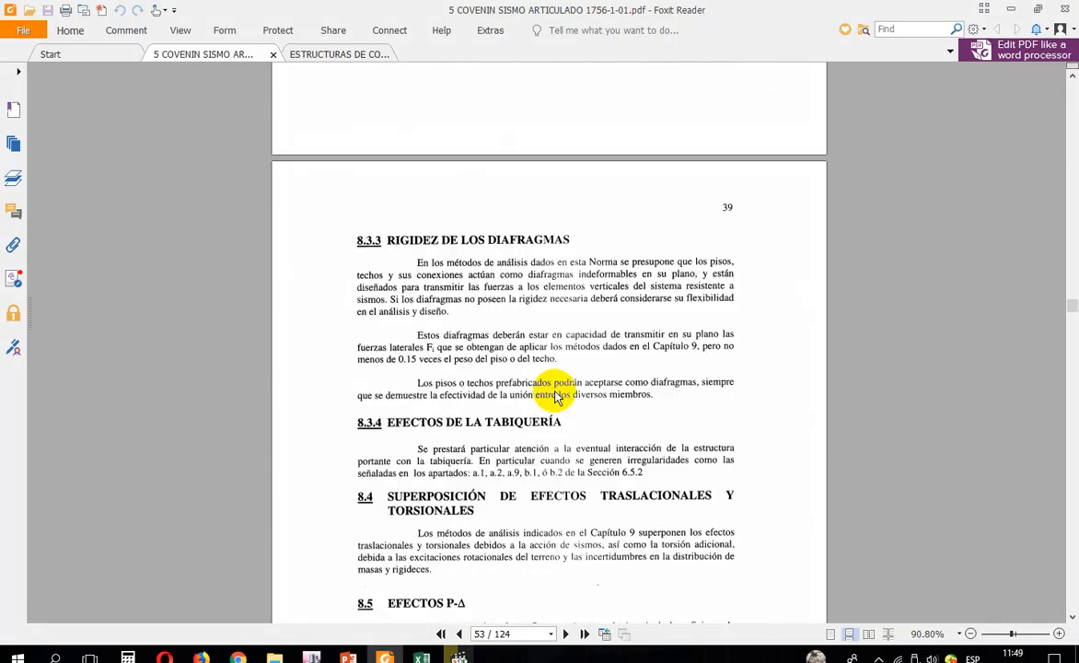
scroll(555, 397, down, 10)
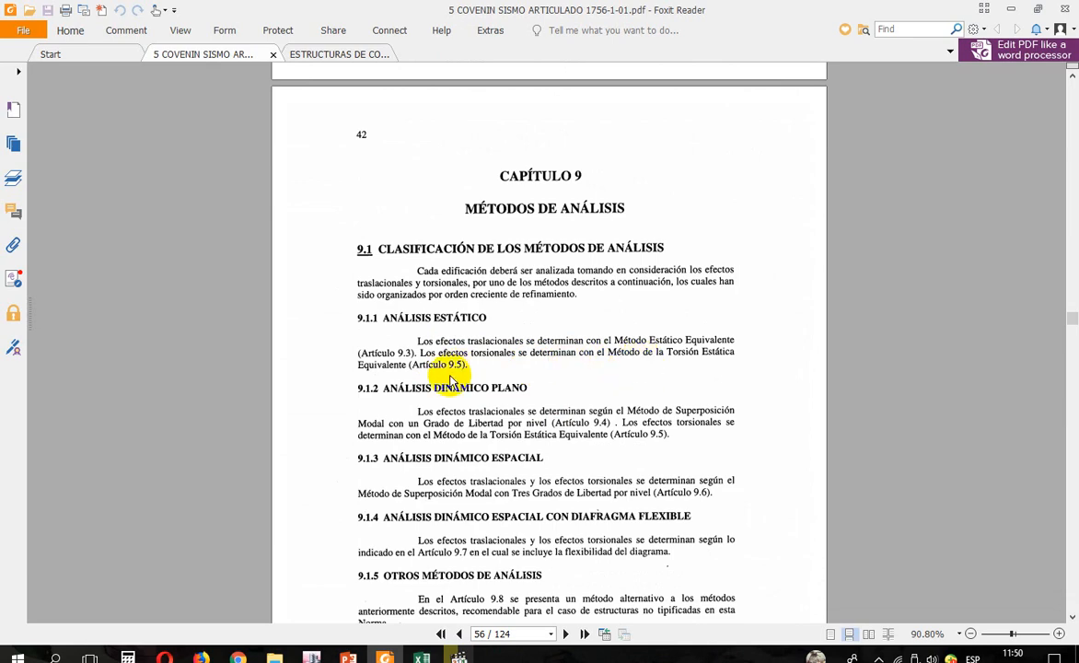
scroll(405, 394, down, 15)
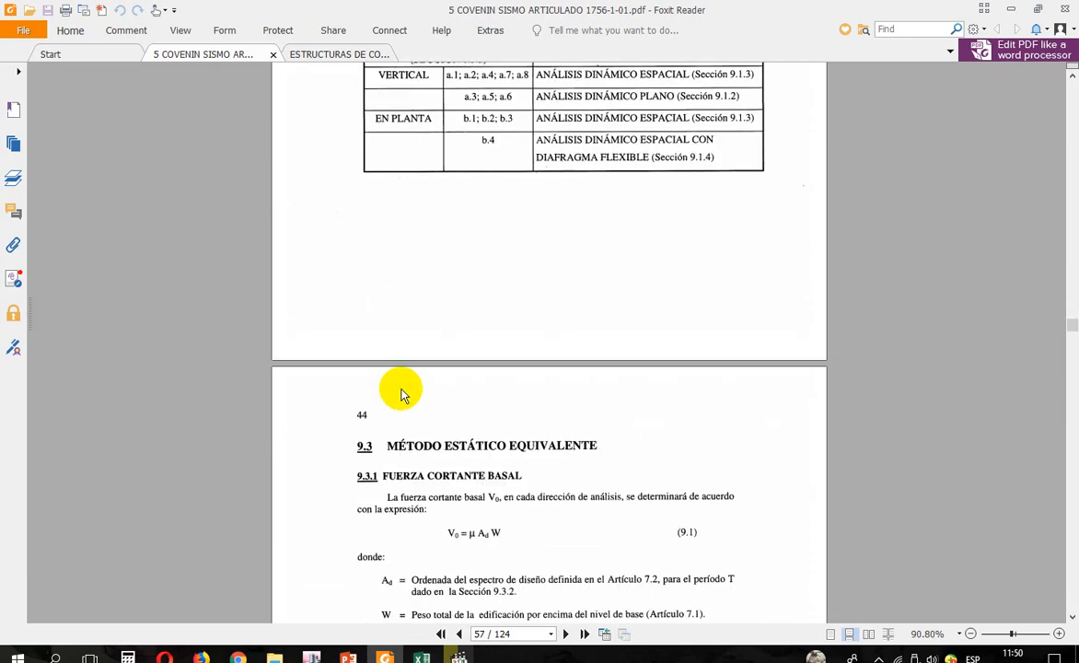
scroll(405, 394, down, 2)
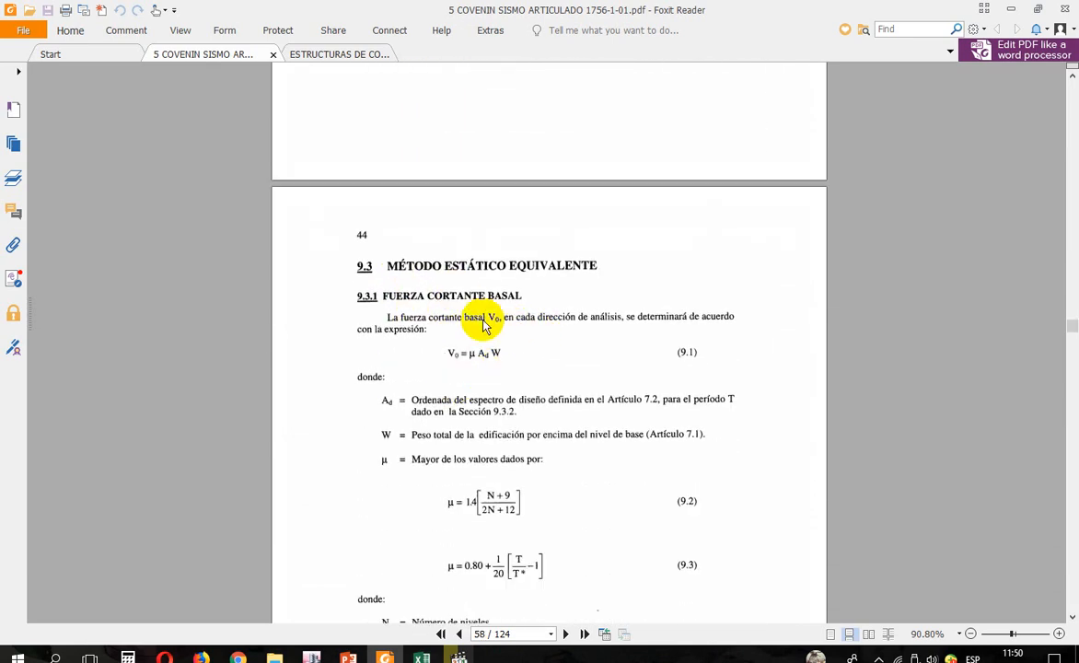
scroll(489, 317, down, 8)
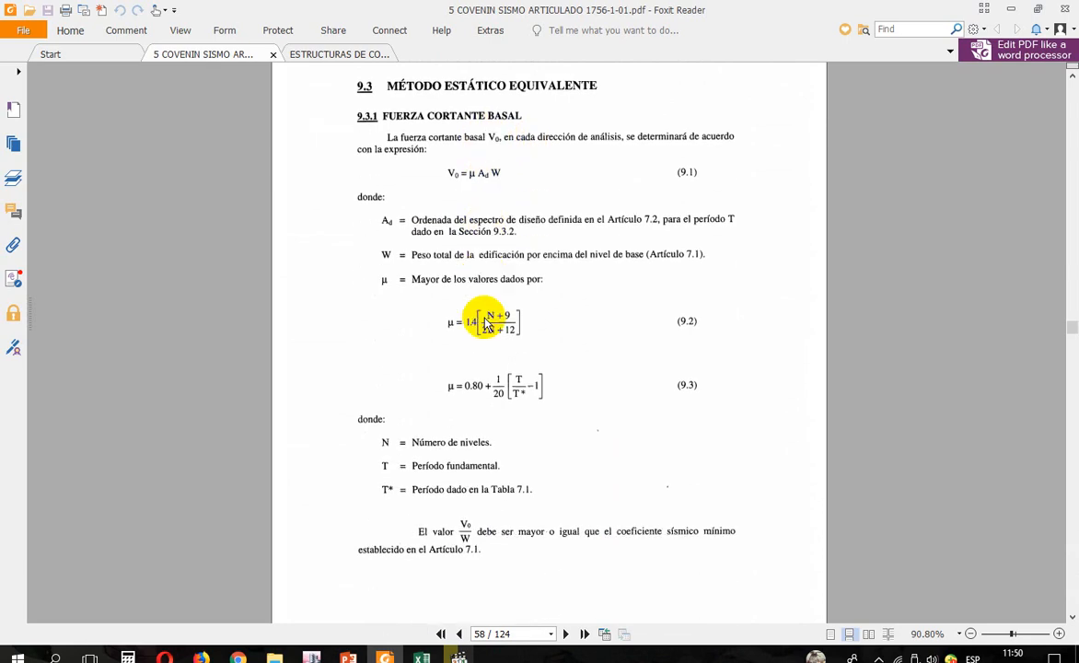
scroll(487, 311, down, 5)
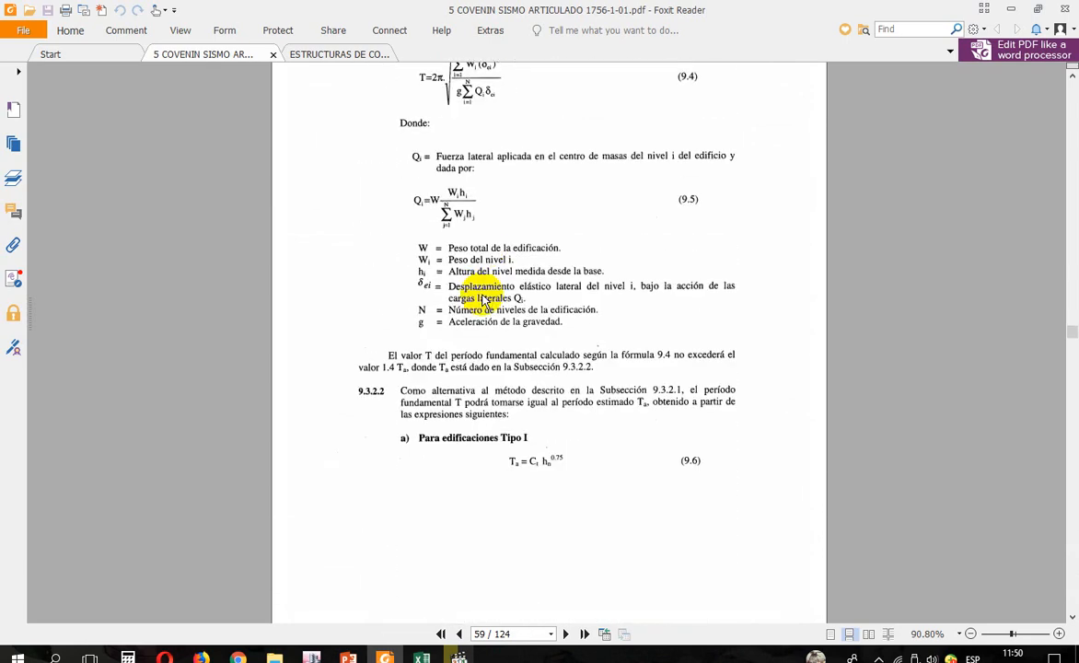
scroll(482, 299, down, 10)
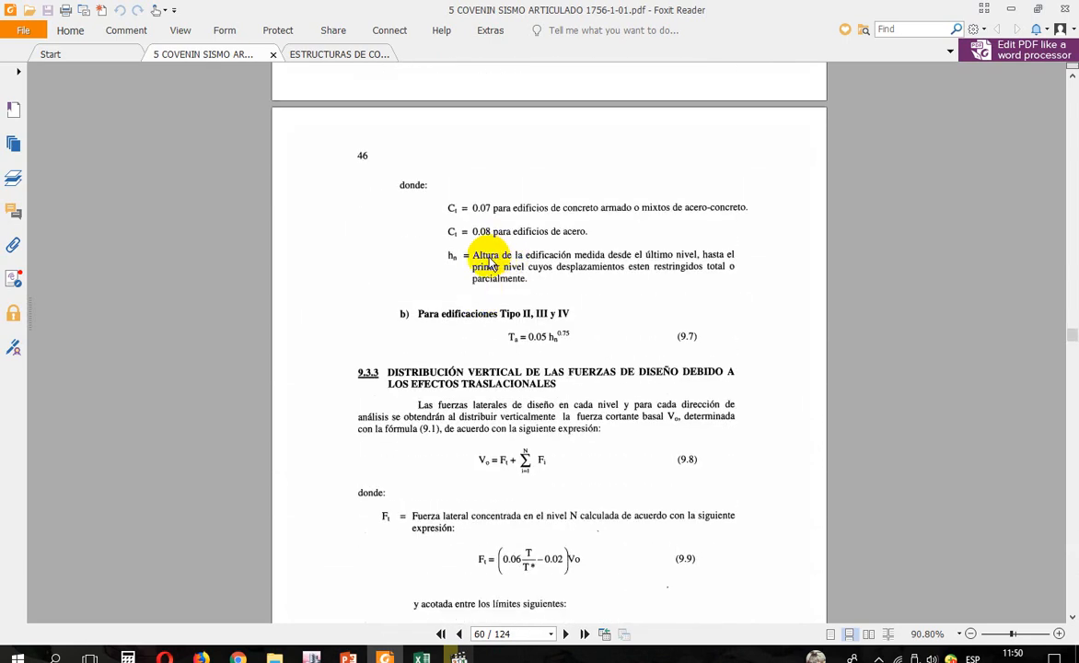
scroll(488, 264, down, 18)
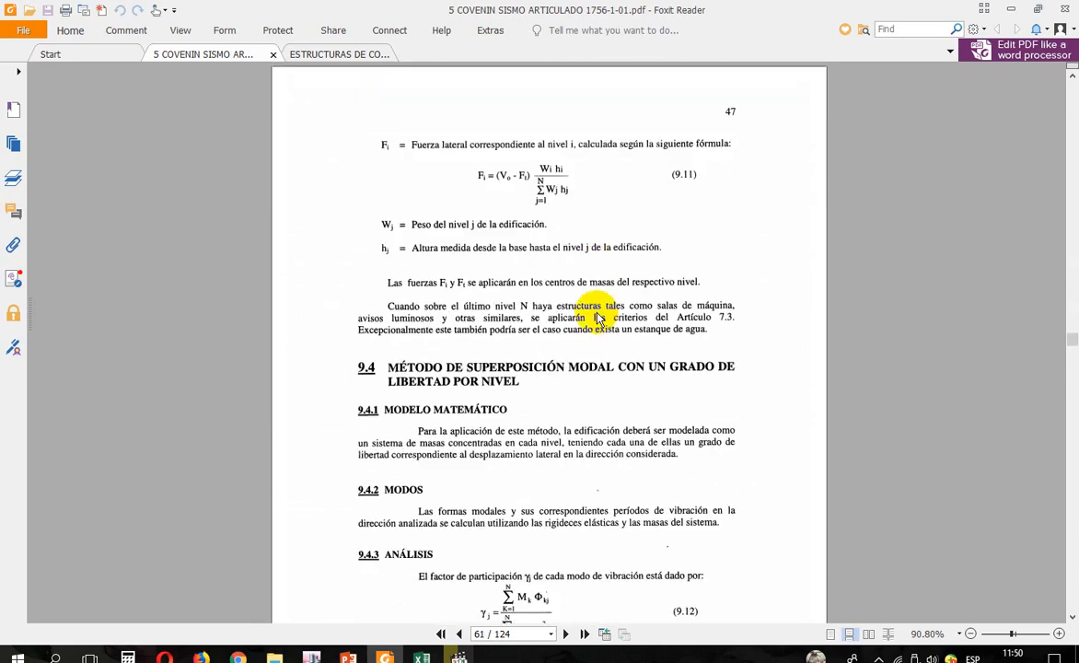
Step: Examine the dynamic analysis methods in sections 9.4 to 9.8, including modal combination, additional torsion and number of modes
scroll(598, 318, down, 1)
scroll(566, 293, down, 20)
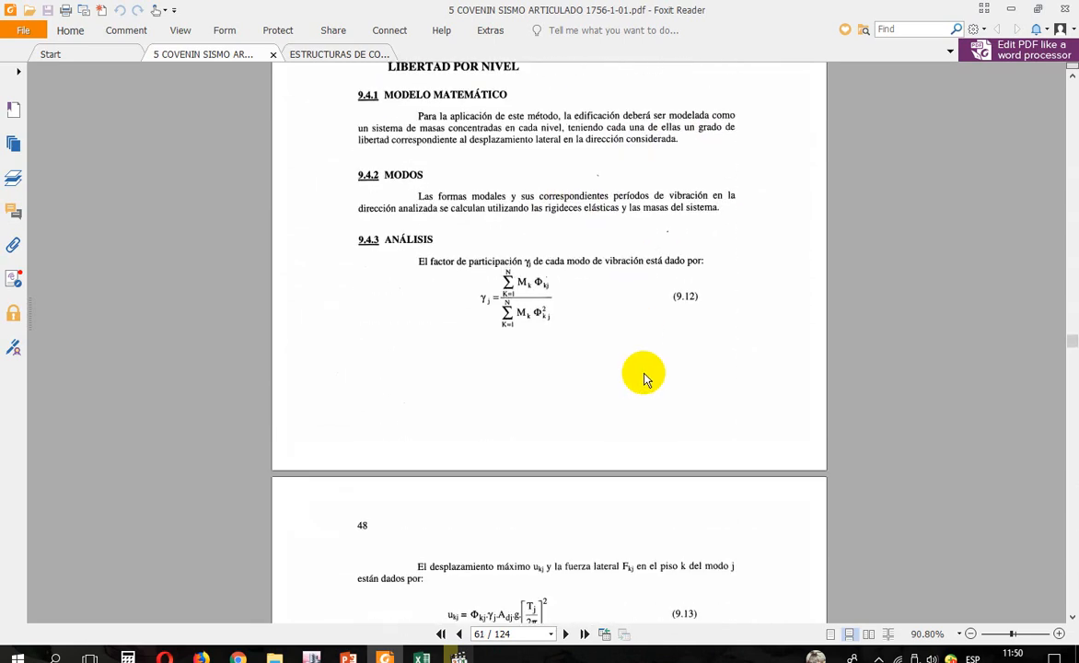
scroll(644, 377, down, 15)
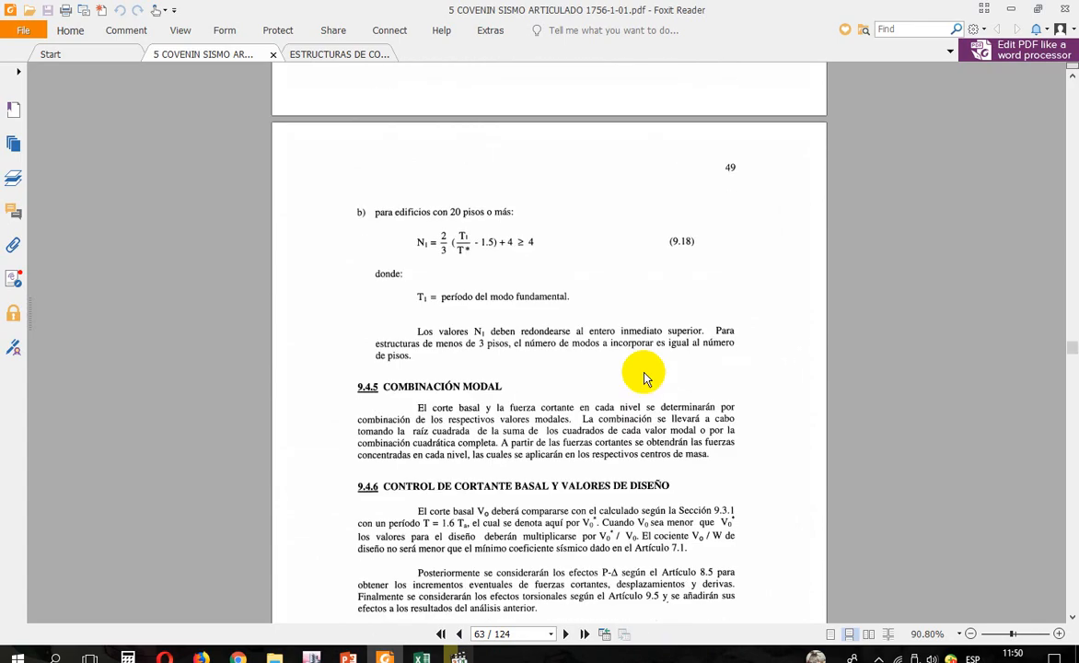
scroll(650, 375, down, 20)
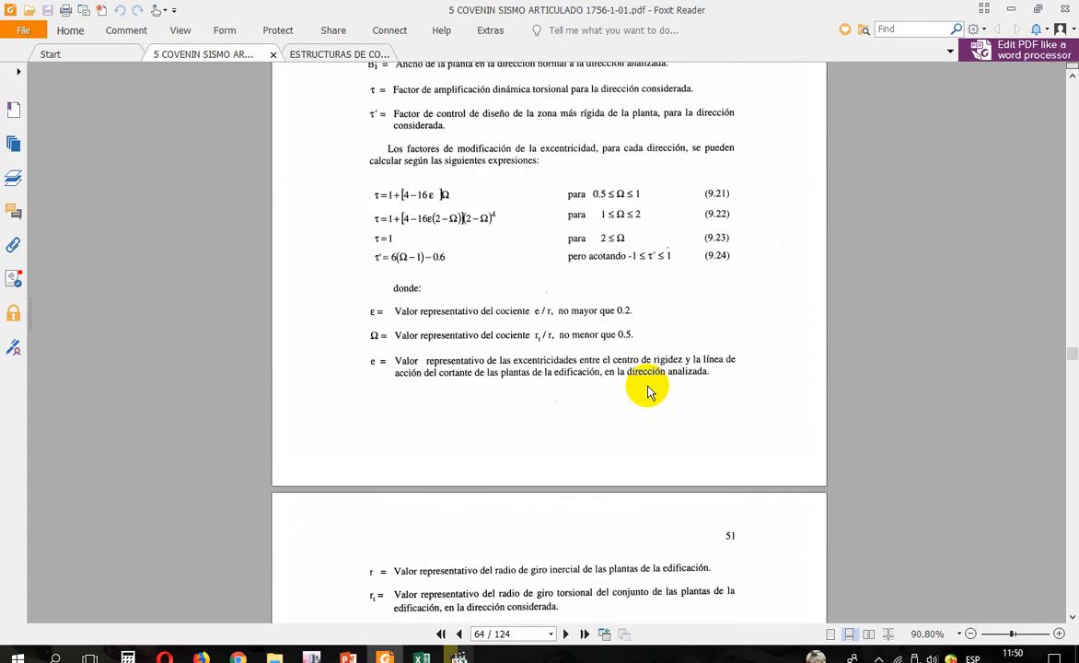
scroll(652, 387, down, 15)
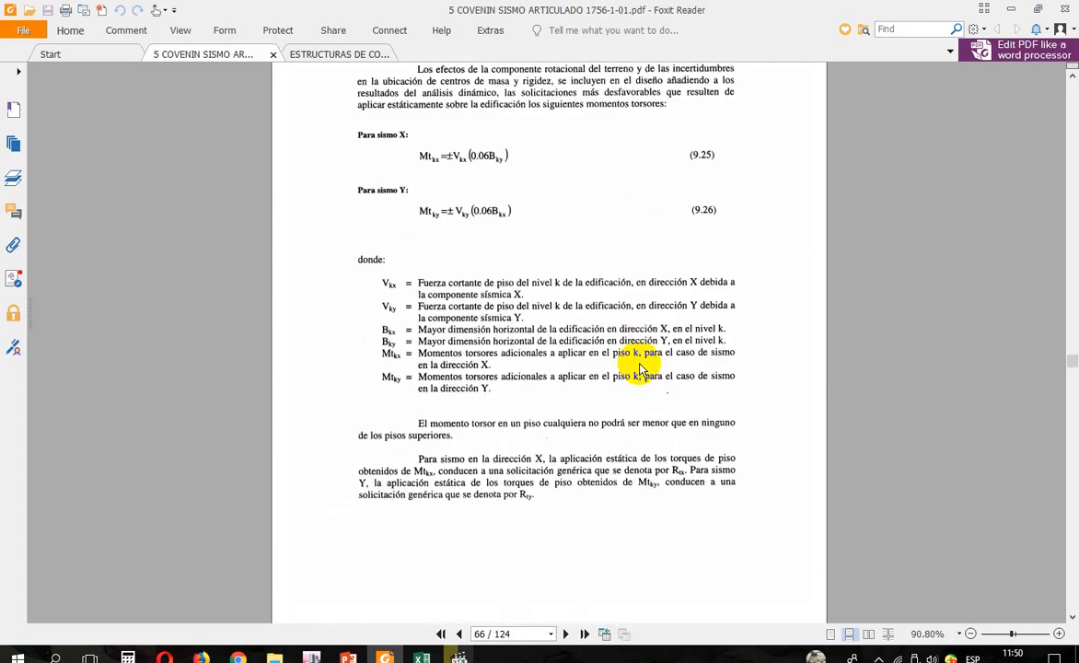
scroll(644, 396, up, 4)
scroll(552, 372, down, 7)
scroll(537, 387, down, 10)
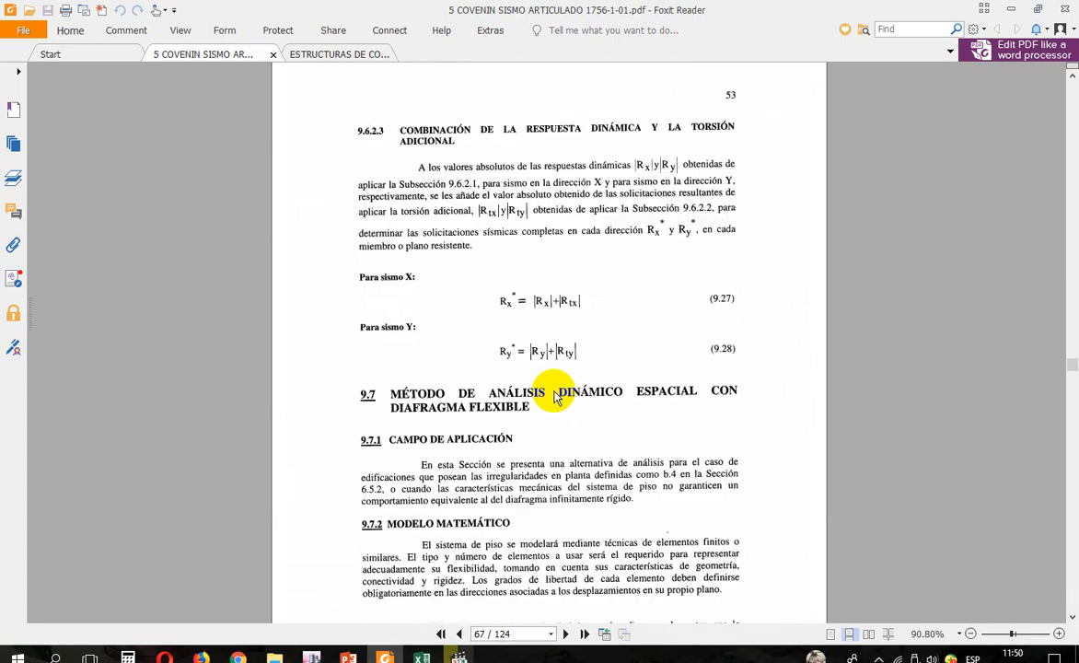
scroll(565, 368, down, 12)
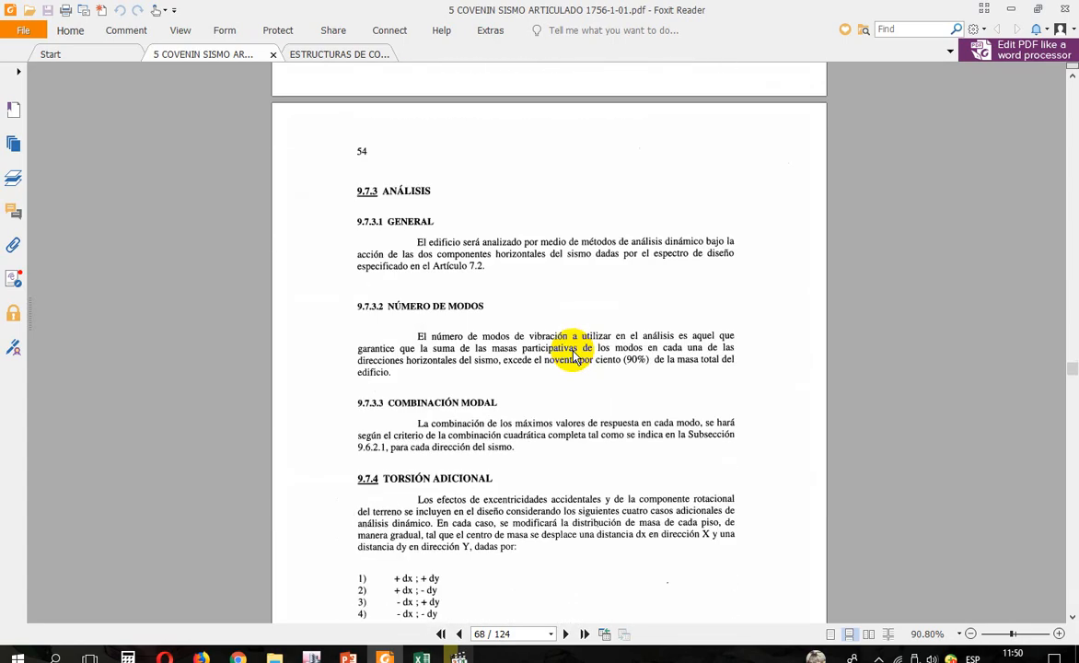
scroll(573, 358, down, 18)
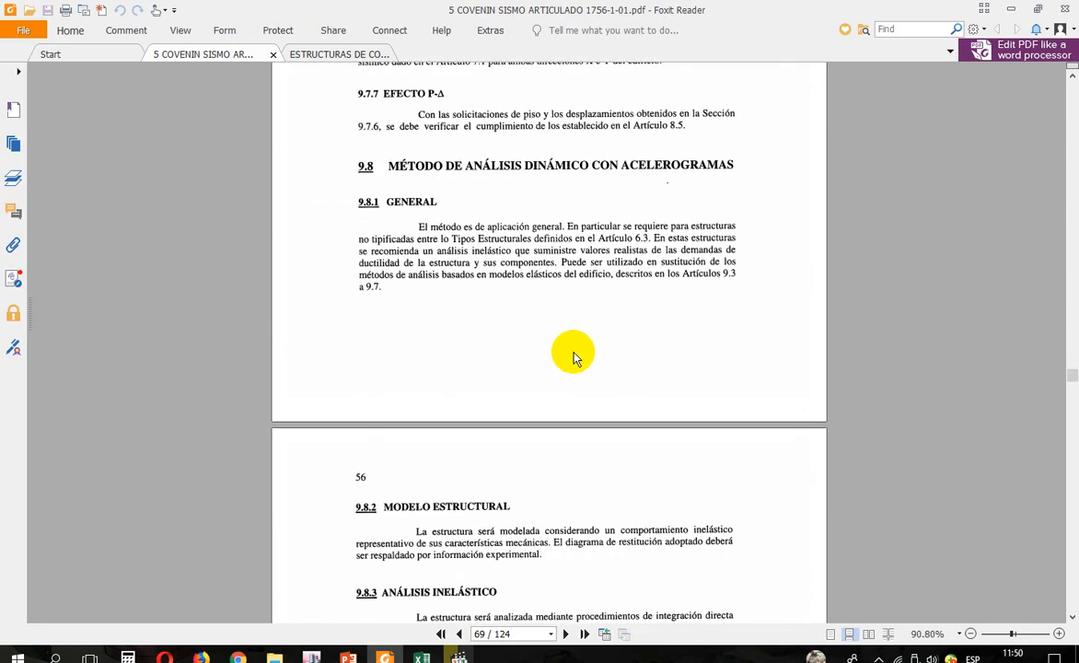
Step: Examine Chapter 10 on displacement control, covering total lateral displacements in section 10.1 and limit values in section 10.2
scroll(572, 357, down, 8)
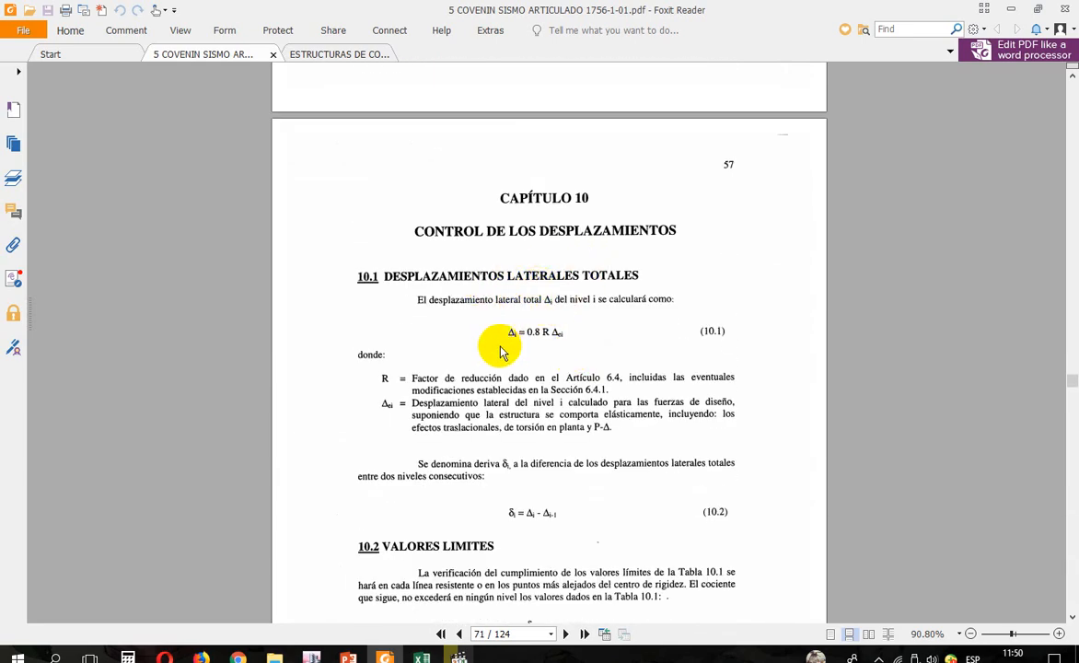
scroll(501, 353, down, 2)
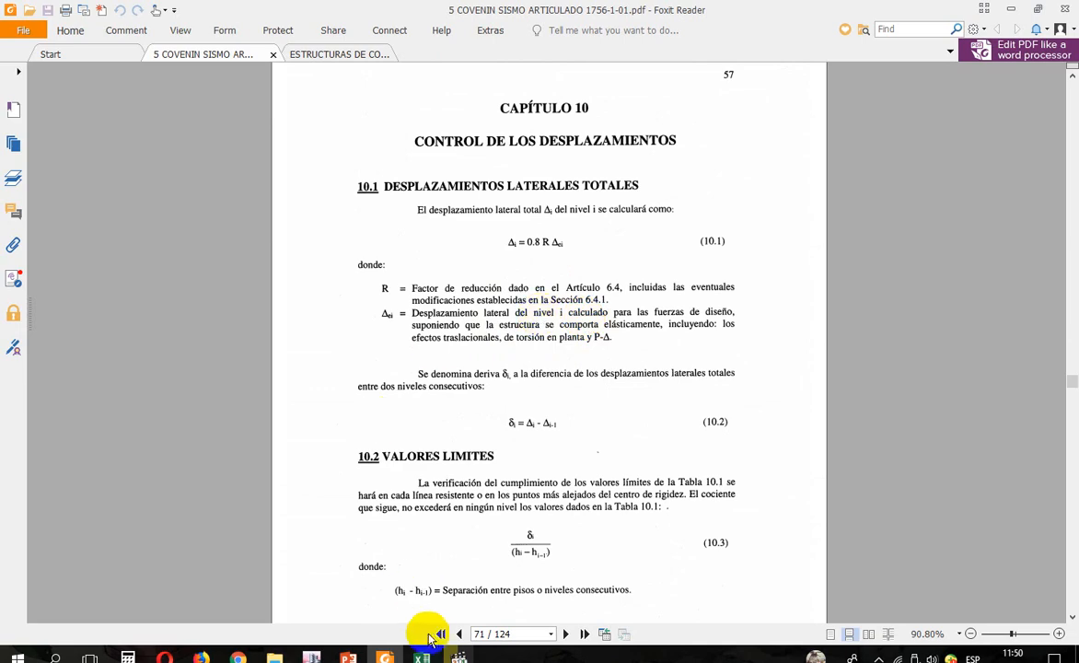
mouse_move(311, 655)
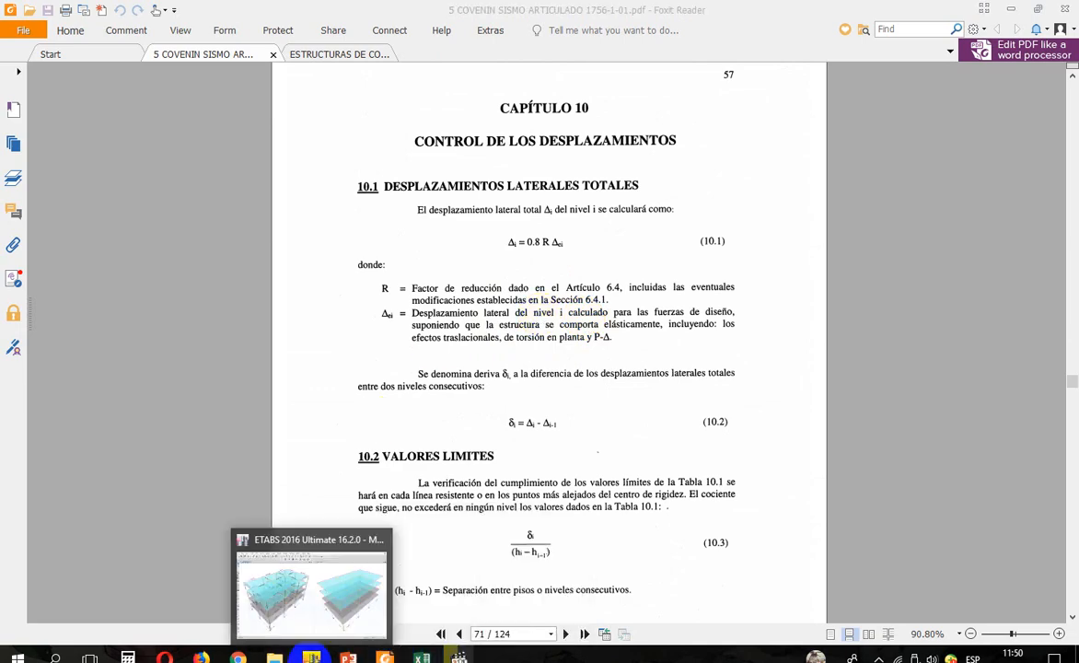